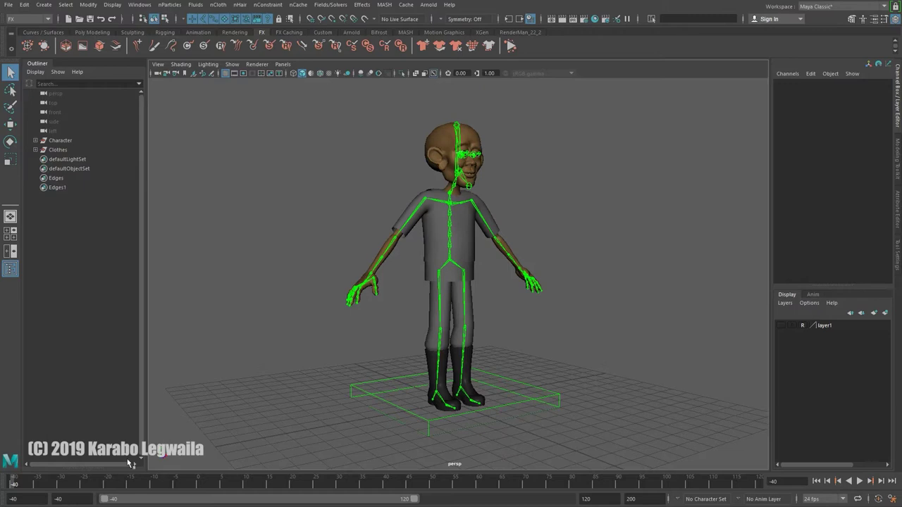
# Step: Preview the character animation up to frame 60, and return to the first frame
pyautogui.hotkey('alt', 'v')
pyautogui.moveTo(622, 481)
pyautogui.mouseDown()
pyautogui.moveTo(646, 481)
pyautogui.moveTo(478, 482)
pyautogui.mouseUp()
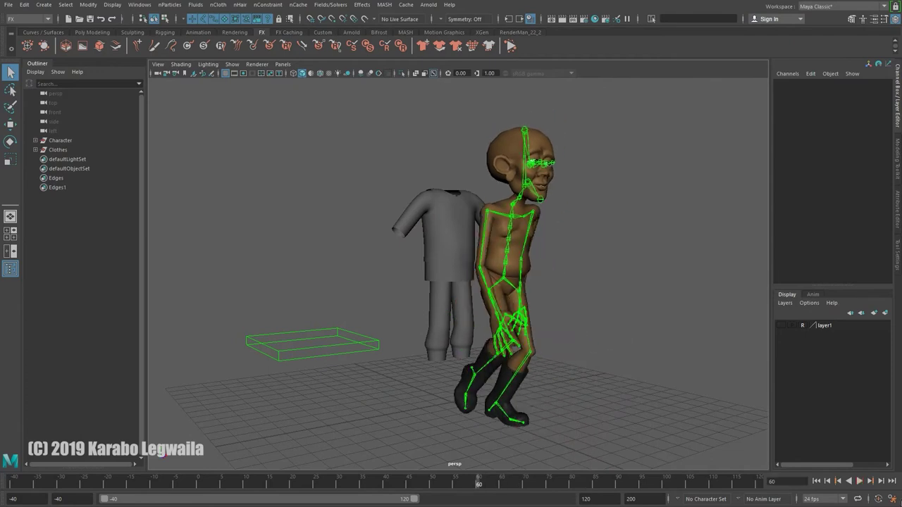
pyautogui.click(816, 481)
pyautogui.keyDown('alt'); pyautogui.moveTo(440, 163); pyautogui.dragTo(458, 163, button='right'); pyautogui.keyUp('alt')
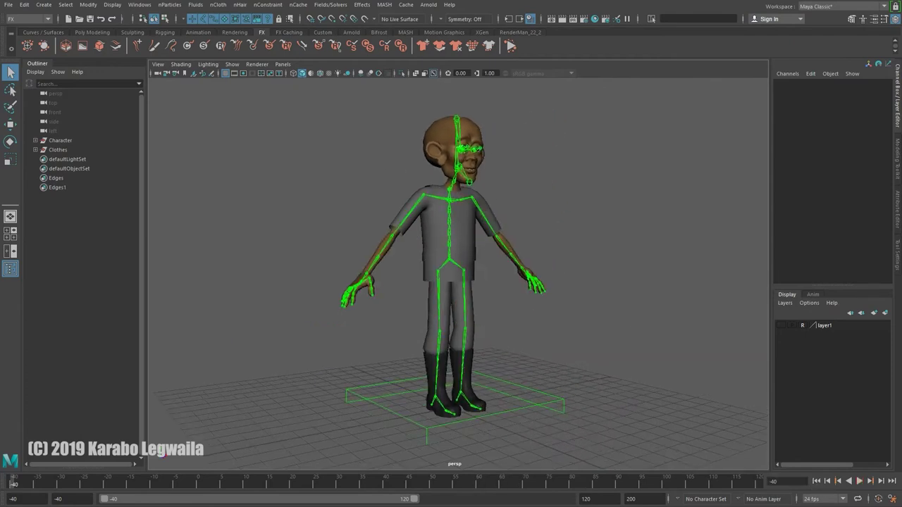
# Step: Hide the jacket and the shirt so that only the pants and boots remain on the character
pyautogui.keyDown('alt'); pyautogui.moveTo(471, 268); pyautogui.dragTo(507, 310, button='right'); pyautogui.keyUp('alt')
pyautogui.keyDown('alt'); pyautogui.moveTo(507, 310); pyautogui.dragTo(331, 285); pyautogui.keyUp('alt')
pyautogui.keyDown('alt'); pyautogui.moveTo(435, 341); pyautogui.dragTo(519, 350, button='right'); pyautogui.keyUp('alt')
pyautogui.keyDown('alt'); pyautogui.moveTo(519, 350); pyautogui.dragTo(417, 330); pyautogui.keyUp('alt')
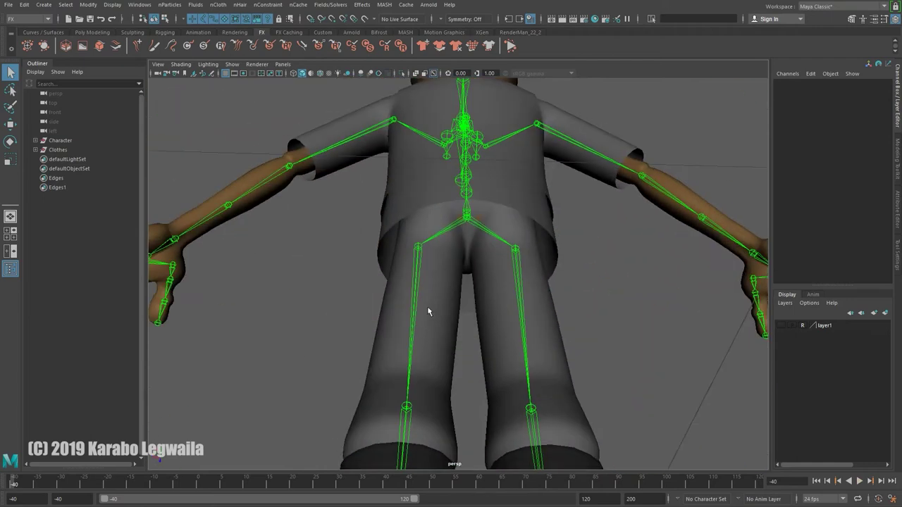
pyautogui.keyDown('alt'); pyautogui.moveTo(423, 252); pyautogui.dragTo(539, 235); pyautogui.keyUp('alt')
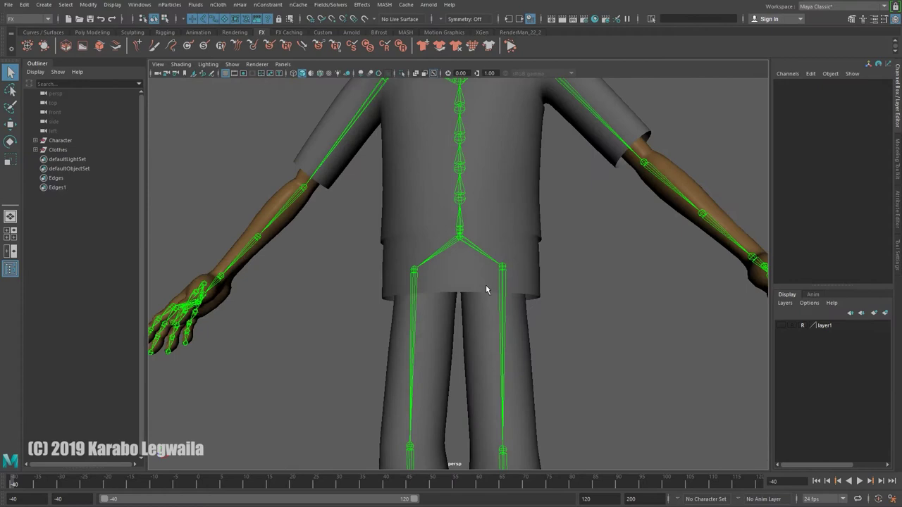
pyautogui.click(486, 290)
pyautogui.click(531, 209)
pyautogui.keyDown('alt'); pyautogui.moveTo(600, 256); pyautogui.dragTo(627, 368, button='middle'); pyautogui.keyUp('alt')
pyautogui.keyDown('alt'); pyautogui.moveTo(628, 369); pyautogui.dragTo(503, 370, button='right'); pyautogui.keyUp('alt')
pyautogui.keyDown('alt'); pyautogui.moveTo(503, 369); pyautogui.dragTo(476, 196, button='middle'); pyautogui.keyUp('alt')
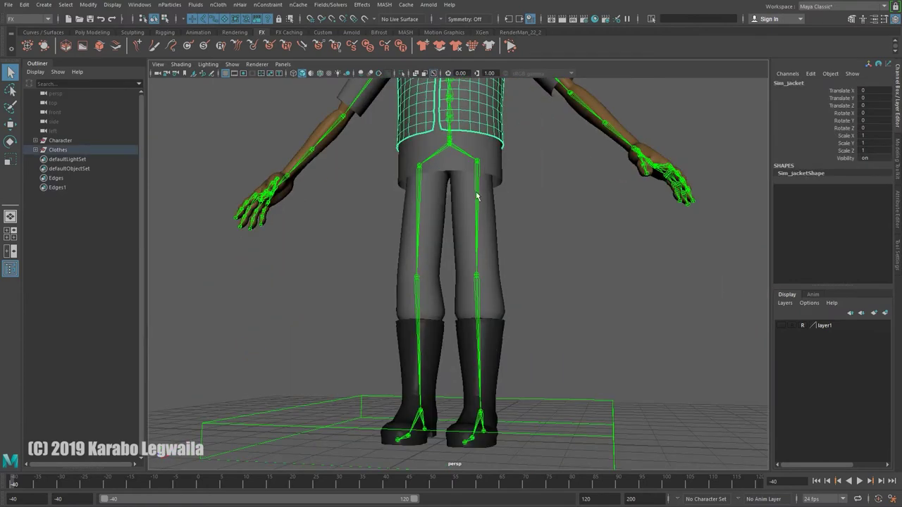
pyautogui.keyDown('alt'); pyautogui.moveTo(490, 169); pyautogui.dragTo(523, 284); pyautogui.keyUp('alt')
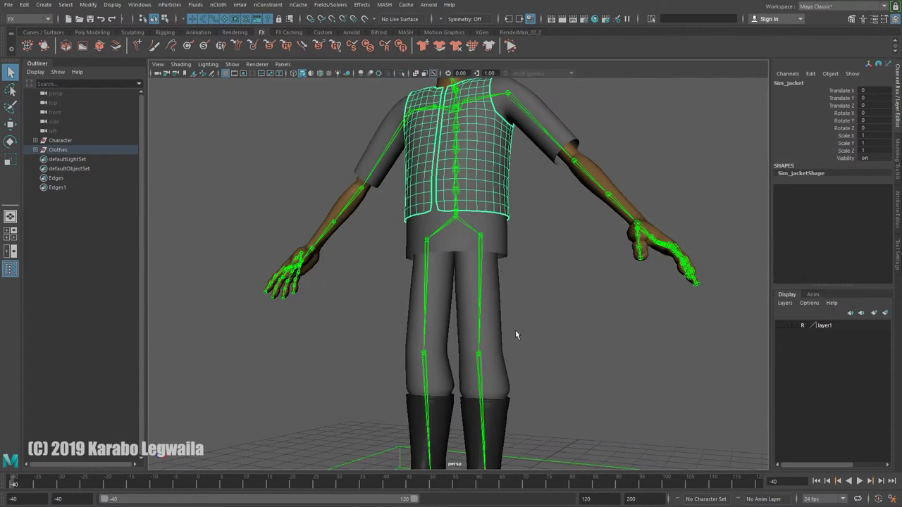
pyautogui.keyDown('shift'); pyautogui.click(498, 238); pyautogui.keyUp('shift')
pyautogui.hotkey('ctrl', 'h')
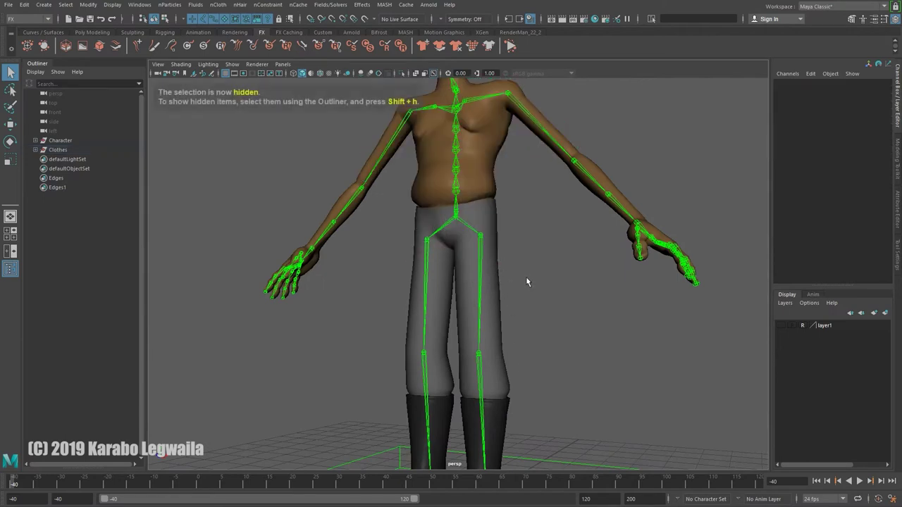
# Step: Select the Sim_pants mesh and examine how it sits on the legs from the waist down to the boots
pyautogui.keyDown('alt'); pyautogui.moveTo(490, 187); pyautogui.dragTo(523, 250, button='middle'); pyautogui.keyUp('alt')
pyautogui.keyDown('alt'); pyautogui.moveTo(524, 250); pyautogui.dragTo(479, 277, button='right'); pyautogui.keyUp('alt')
pyautogui.keyDown('alt'); pyautogui.moveTo(479, 277); pyautogui.dragTo(474, 286); pyautogui.keyUp('alt')
pyautogui.keyDown('alt'); pyautogui.moveTo(474, 286); pyautogui.dragTo(500, 268, button='right'); pyautogui.keyUp('alt')
pyautogui.keyDown('alt'); pyautogui.moveTo(500, 268); pyautogui.dragTo(443, 284); pyautogui.keyUp('alt')
pyautogui.keyDown('alt'); pyautogui.moveTo(443, 284); pyautogui.dragTo(458, 249, button='middle'); pyautogui.keyUp('alt')
pyautogui.scroll(2, 452, 252)
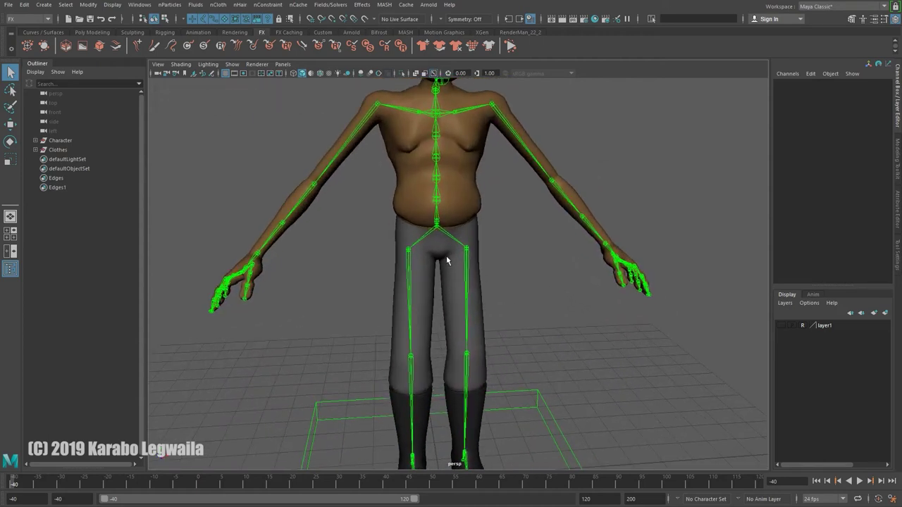
pyautogui.click(473, 282)
pyautogui.moveTo(482, 291)
pyautogui.keyDown('alt'); pyautogui.mouseDown()
pyautogui.moveTo(459, 276)
pyautogui.moveTo(488, 288)
pyautogui.mouseUp(); pyautogui.keyUp('alt')
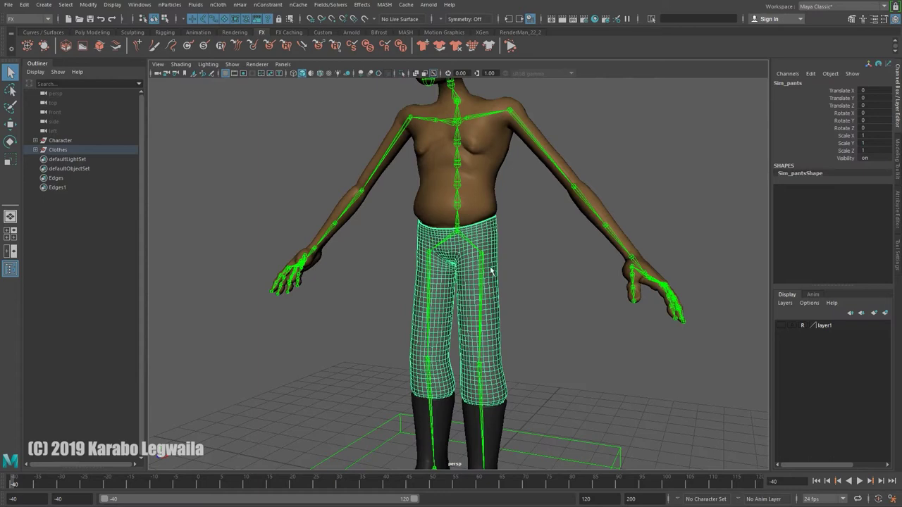
pyautogui.keyDown('alt'); pyautogui.moveTo(470, 352); pyautogui.dragTo(501, 346); pyautogui.keyUp('alt')
pyautogui.keyDown('alt'); pyautogui.moveTo(501, 346); pyautogui.dragTo(472, 324, button='right'); pyautogui.keyUp('alt')
pyautogui.keyDown('alt'); pyautogui.moveTo(463, 279); pyautogui.dragTo(470, 309, button='middle'); pyautogui.keyUp('alt')
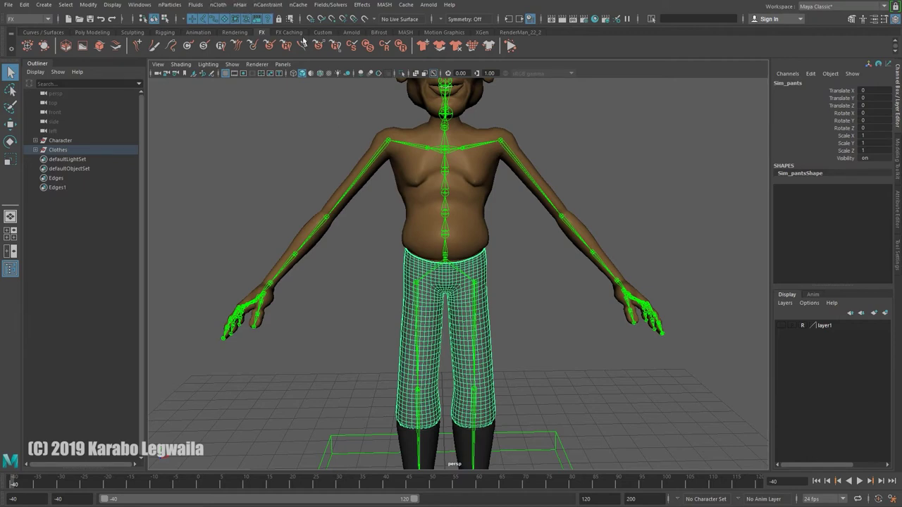
pyautogui.scroll(5, 459, 261)
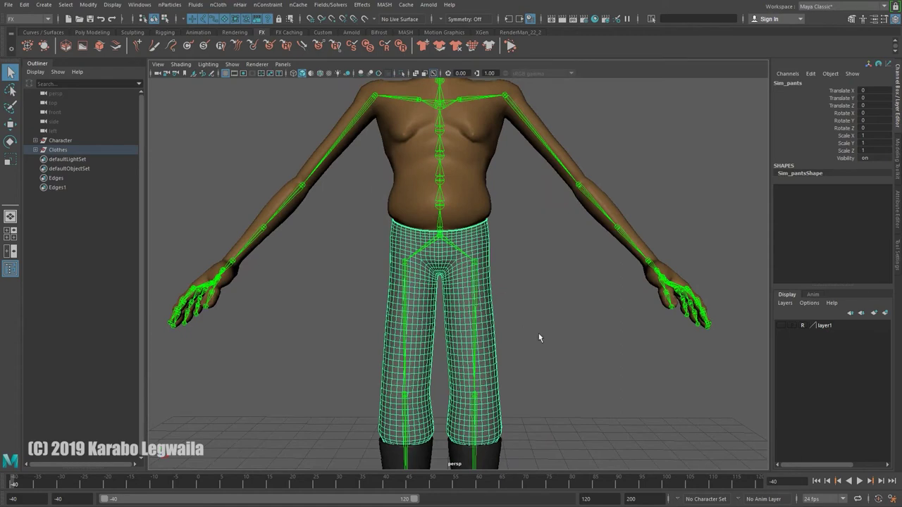
pyautogui.keyDown('alt'); pyautogui.moveTo(461, 335); pyautogui.dragTo(485, 275, button='middle'); pyautogui.keyUp('alt')
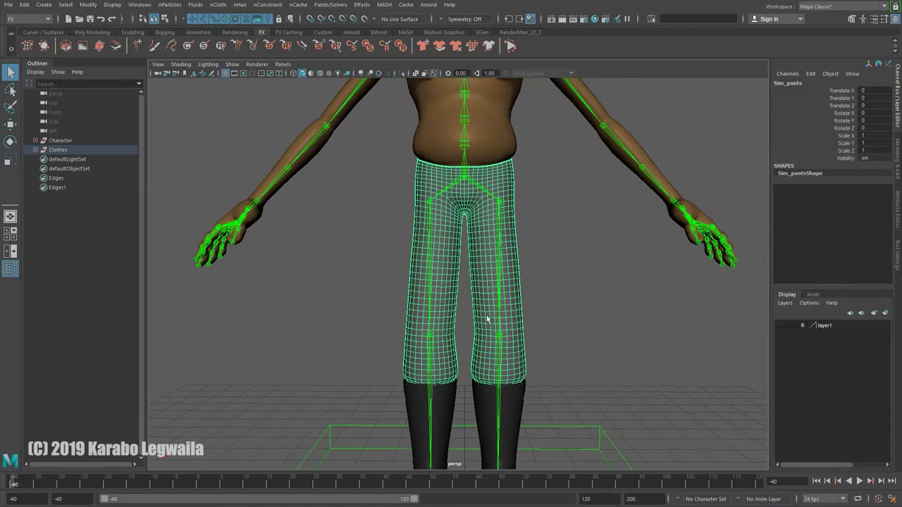
pyautogui.keyDown('alt'); pyautogui.moveTo(491, 317); pyautogui.dragTo(489, 289); pyautogui.keyUp('alt')
pyautogui.keyDown('alt'); pyautogui.moveTo(489, 225); pyautogui.dragTo(498, 277, button='middle'); pyautogui.keyUp('alt')
pyautogui.scroll(2, 500, 277)
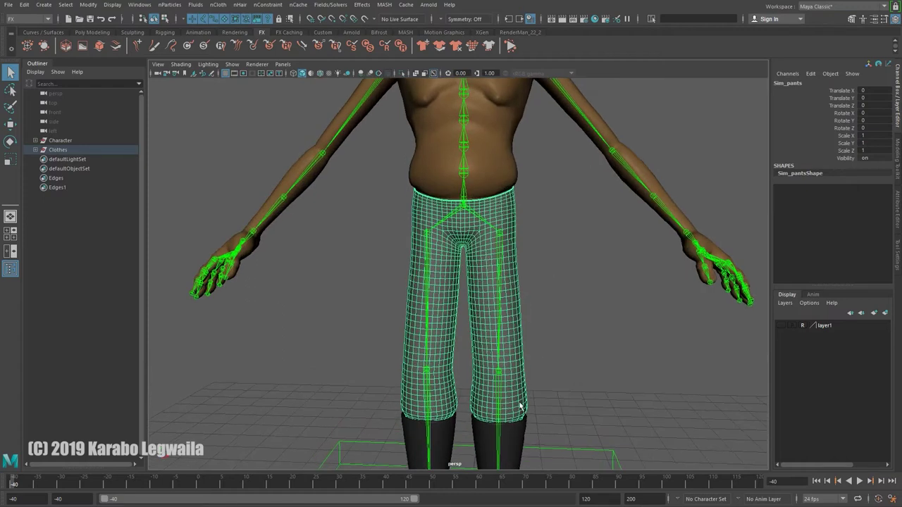
pyautogui.keyDown('alt'); pyautogui.moveTo(480, 292); pyautogui.dragTo(497, 302); pyautogui.keyUp('alt')
pyautogui.keyDown('alt'); pyautogui.moveTo(477, 309); pyautogui.dragTo(476, 258, button='middle'); pyautogui.keyUp('alt')
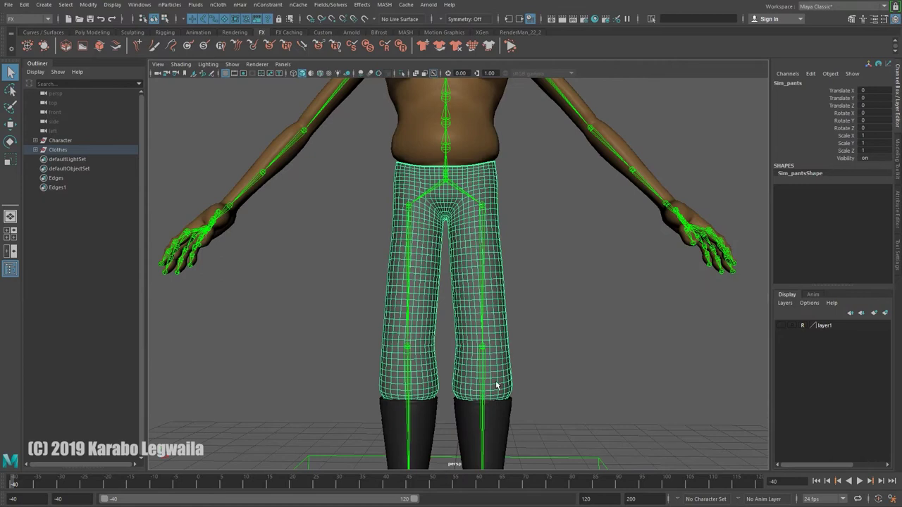
pyautogui.keyDown('alt'); pyautogui.moveTo(455, 187); pyautogui.dragTo(479, 153); pyautogui.keyUp('alt')
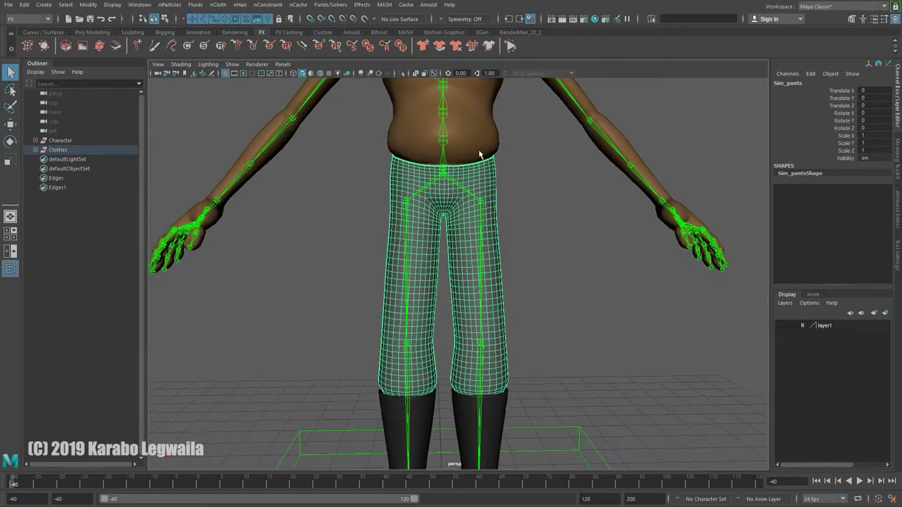
# Step: Select the pelvis, R_knee_BIND and L_knee_BIND joints together with the Sim_pants mesh
pyautogui.keyDown('alt'); pyautogui.moveTo(479, 152); pyautogui.dragTo(477, 176, button='middle'); pyautogui.keyUp('alt')
pyautogui.scroll(2, 467, 223)
pyautogui.click(466, 207)
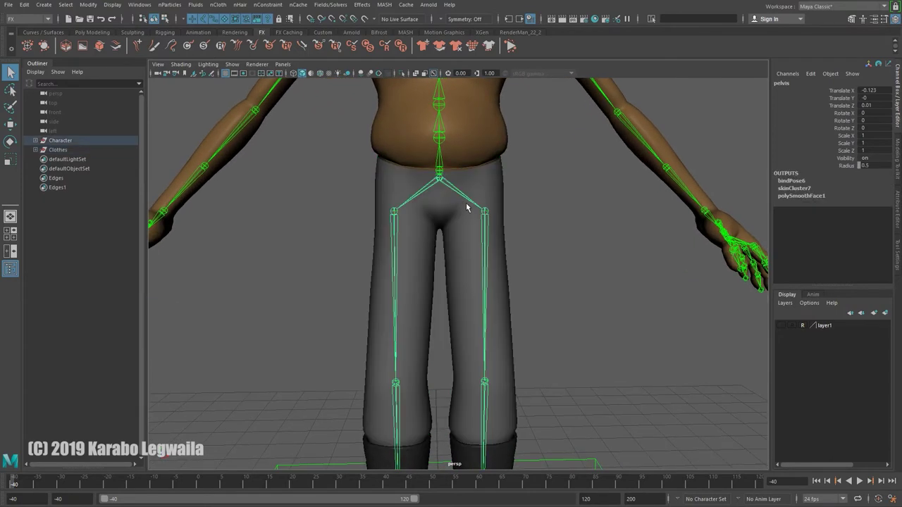
pyautogui.click(396, 409)
pyautogui.click(486, 396)
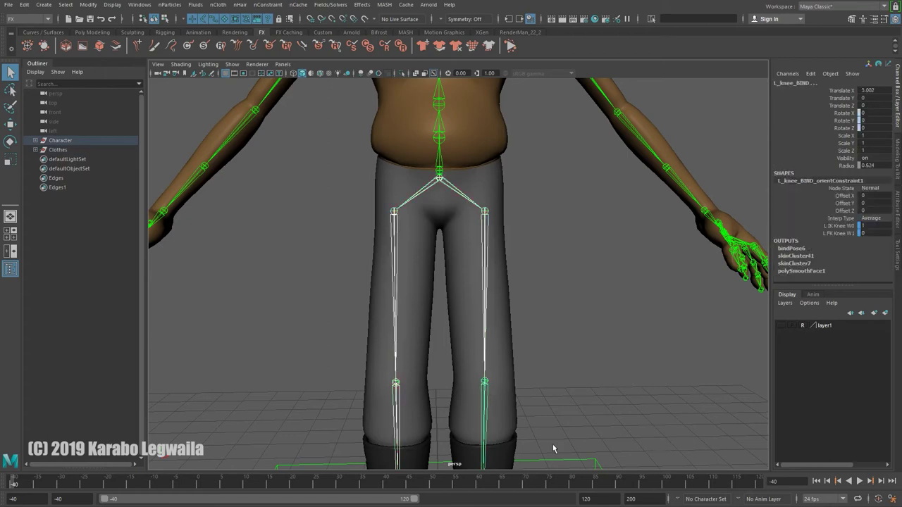
pyautogui.press('f')
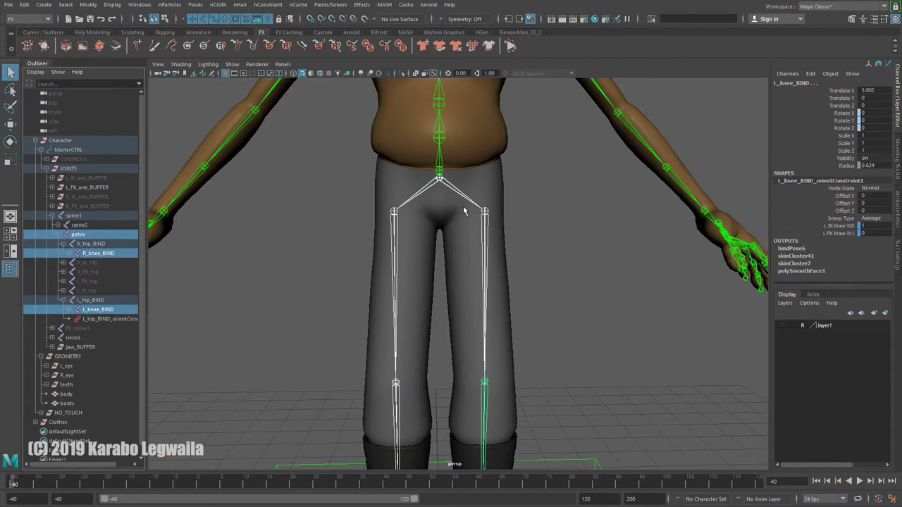
pyautogui.click(454, 252)
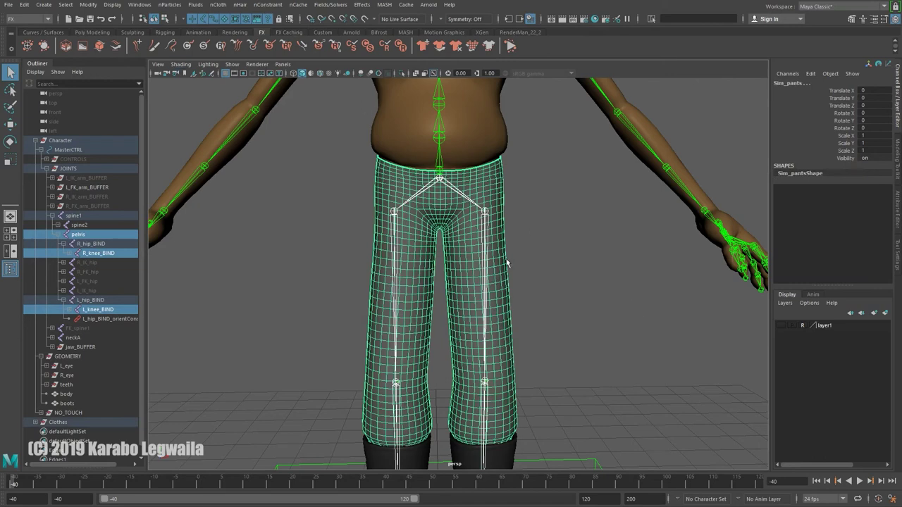
# Step: Switch to the Rigging menu set and open the Bind Skin options
pyautogui.scroll(-3, 503, 261)
pyautogui.click(48, 20)
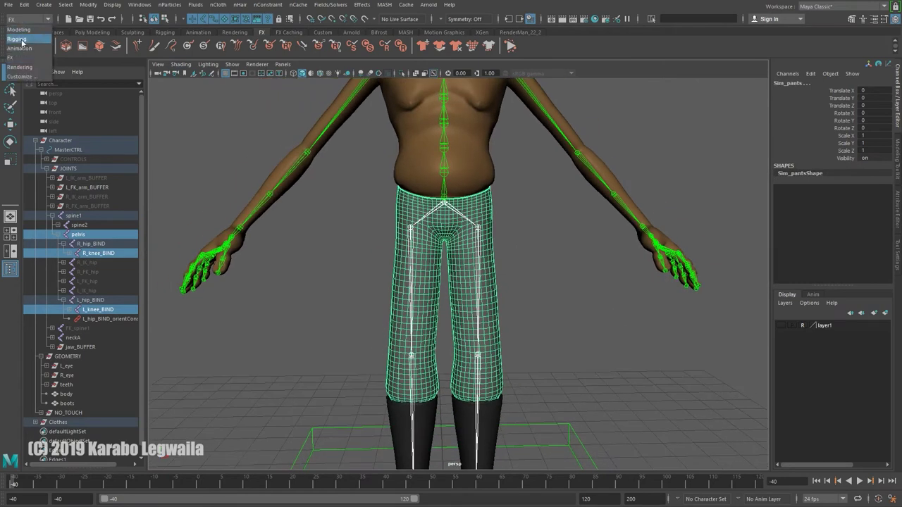
pyautogui.click(22, 41)
pyautogui.click(191, 4)
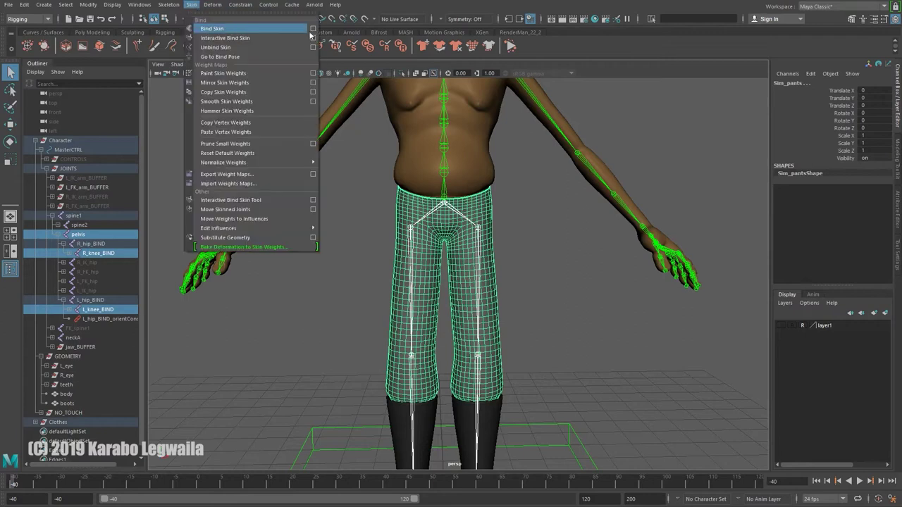
pyautogui.click(313, 28)
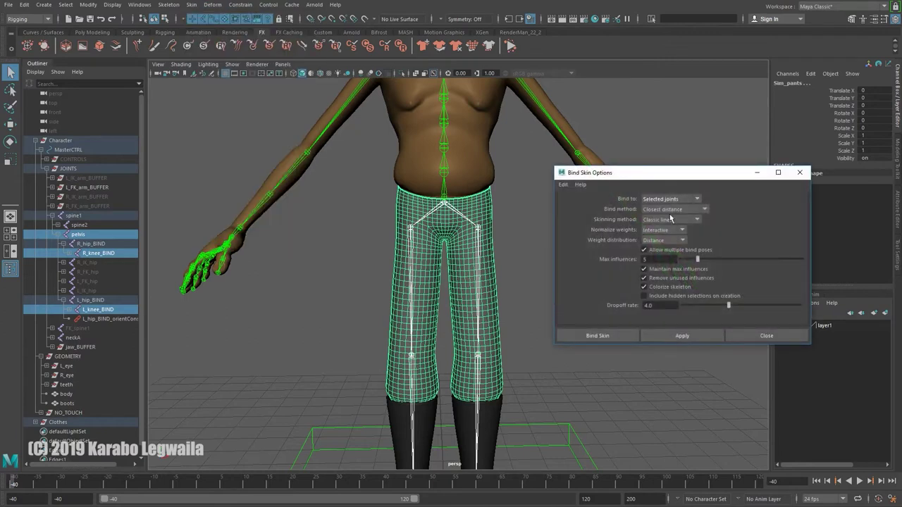
# Step: Reset the bind settings, and bind the pants to the selected joints only, with max influences set to 1
pyautogui.click(563, 183)
pyautogui.click(581, 203)
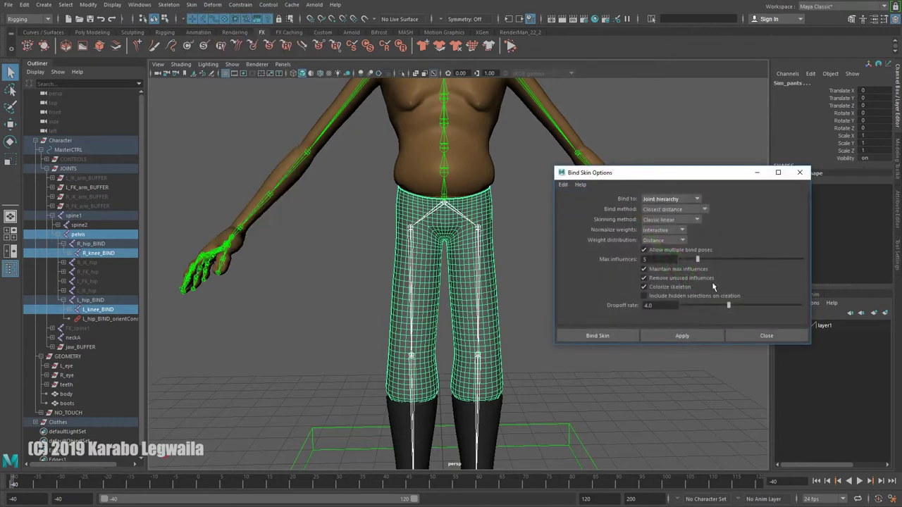
pyautogui.click(659, 199)
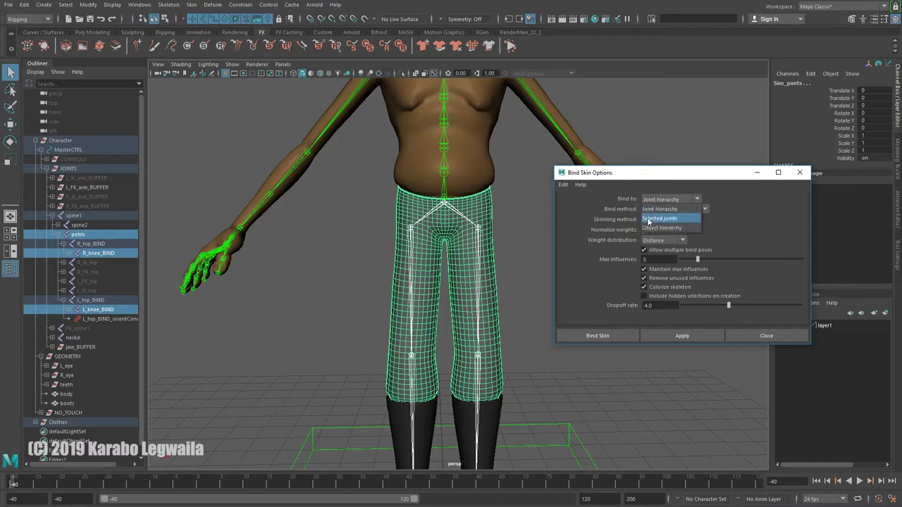
pyautogui.click(649, 219)
pyautogui.moveTo(697, 261); pyautogui.dragTo(680, 260)
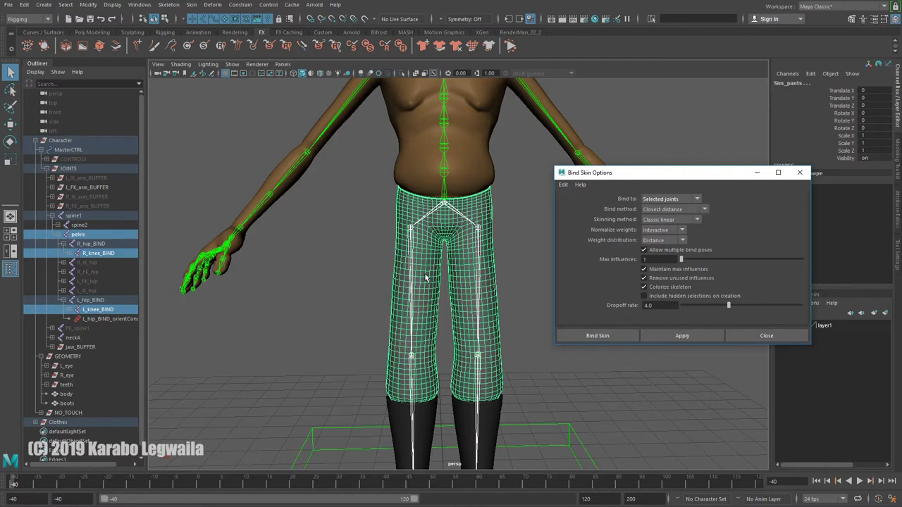
pyautogui.click(610, 340)
# Step: Play the animation and go to frame 38 to check how the bound pants deform from the side
pyautogui.keyDown('alt'); pyautogui.moveTo(665, 362); pyautogui.dragTo(546, 365, button='right'); pyautogui.keyUp('alt')
pyautogui.keyDown('alt'); pyautogui.moveTo(546, 365); pyautogui.dragTo(453, 370); pyautogui.keyUp('alt')
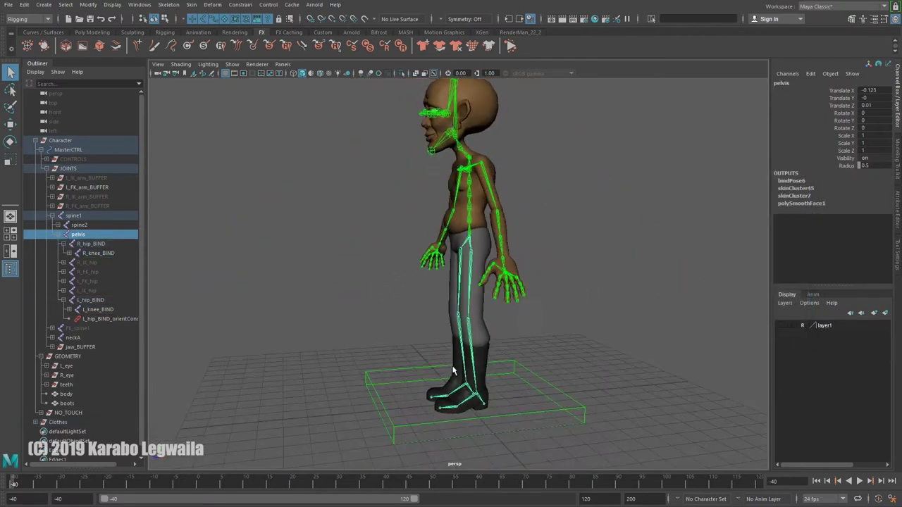
pyautogui.hotkey('alt', 'v')
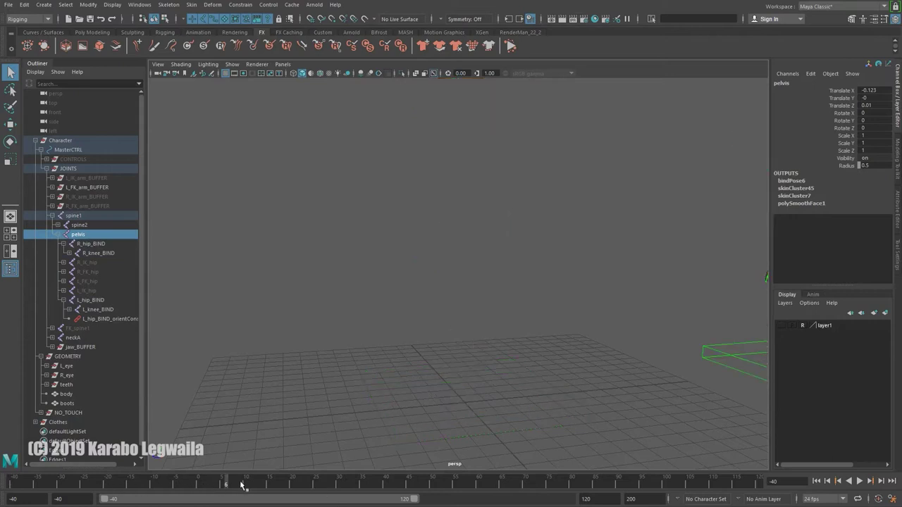
pyautogui.click(377, 482)
pyautogui.moveTo(394, 339)
pyautogui.keyDown('alt'); pyautogui.mouseDown()
pyautogui.moveTo(600, 338)
pyautogui.moveTo(448, 343)
pyautogui.moveTo(426, 397)
pyautogui.mouseUp(); pyautogui.keyUp('alt')
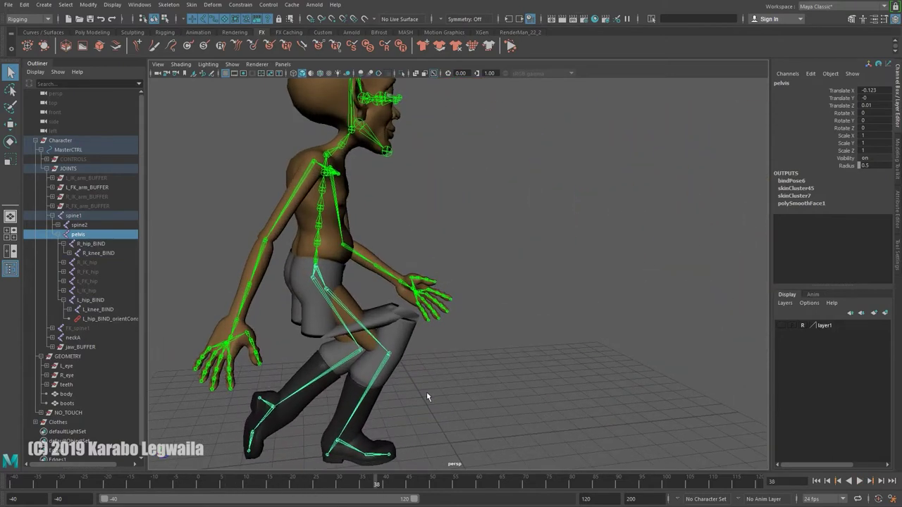
# Step: Hide the joints in the perspective view
pyautogui.click(232, 64)
pyautogui.click(239, 218)
pyautogui.keyDown('alt'); pyautogui.moveTo(402, 356); pyautogui.dragTo(416, 312); pyautogui.keyUp('alt')
pyautogui.keyDown('alt'); pyautogui.moveTo(417, 312); pyautogui.dragTo(401, 262, button='right'); pyautogui.keyUp('alt')
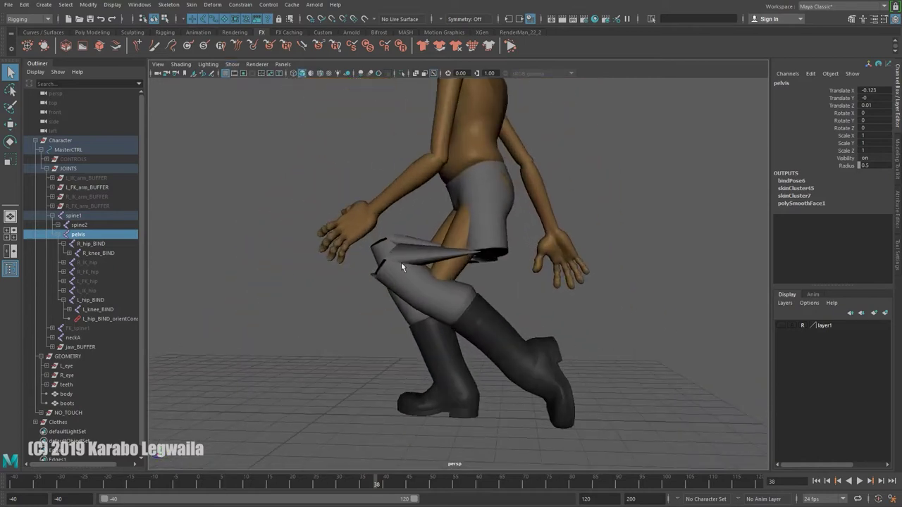
# Step: Select the pants mesh and start the Paint Skin Weights tool with its settings shown
pyautogui.click(401, 263)
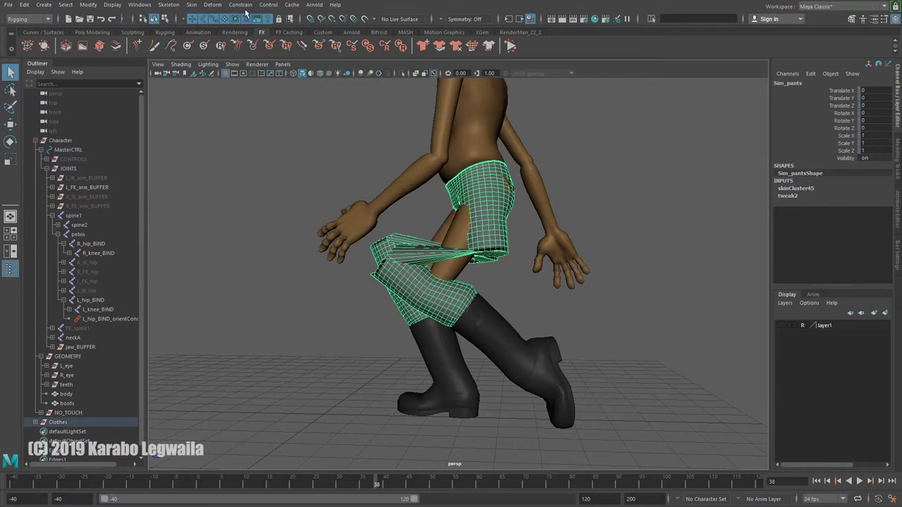
pyautogui.click(191, 5)
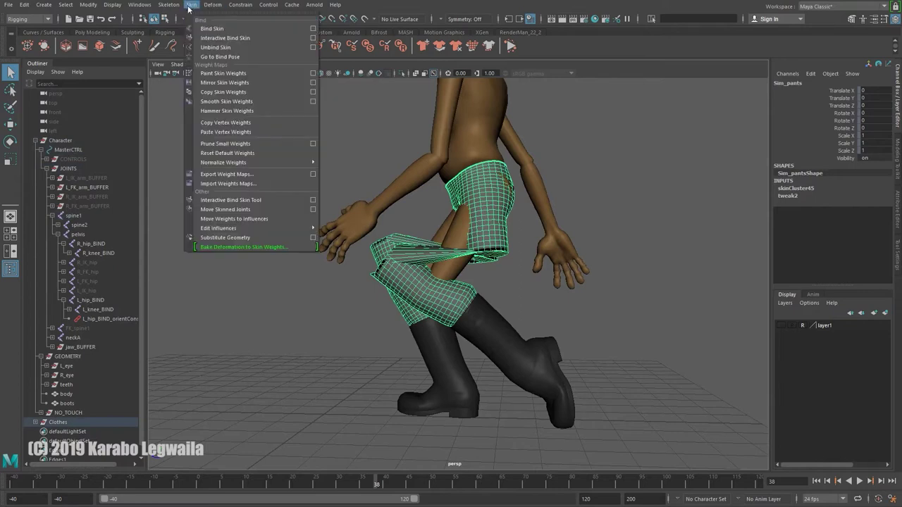
pyautogui.click(313, 73)
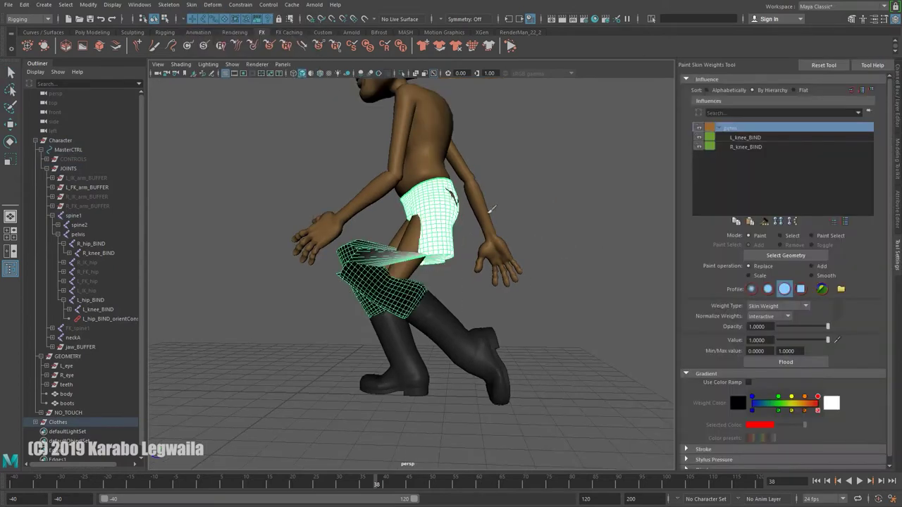
# Step: Examine the pelvis weights on the pants, return to the first frame, and display the R_knee_BIND influence
pyautogui.keyDown('alt'); pyautogui.moveTo(535, 205); pyautogui.dragTo(602, 204); pyautogui.keyUp('alt')
pyautogui.keyDown('alt'); pyautogui.moveTo(423, 216); pyautogui.dragTo(599, 216); pyautogui.keyUp('alt')
pyautogui.keyDown('alt'); pyautogui.moveTo(342, 205); pyautogui.dragTo(403, 242, button='right'); pyautogui.keyUp('alt')
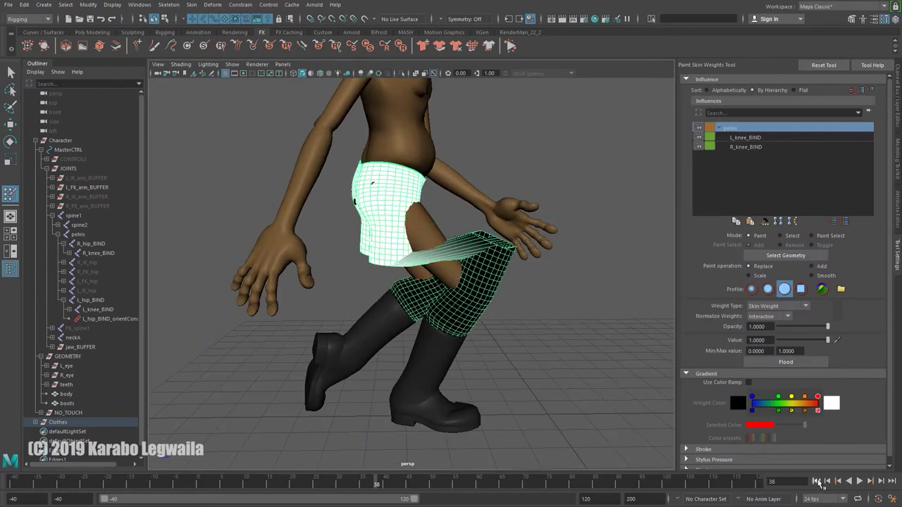
pyautogui.click(816, 481)
pyautogui.moveTo(532, 321)
pyautogui.keyDown('alt'); pyautogui.mouseDown()
pyautogui.moveTo(437, 316)
pyautogui.moveTo(420, 324)
pyautogui.mouseUp(); pyautogui.keyUp('alt')
pyautogui.keyDown('alt'); pyautogui.moveTo(420, 324); pyautogui.dragTo(427, 204, button='right'); pyautogui.keyUp('alt')
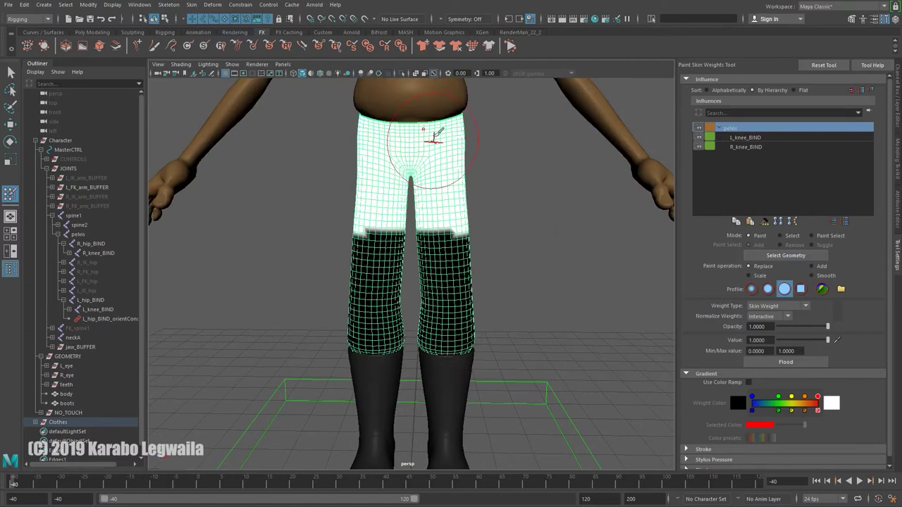
pyautogui.click(749, 146)
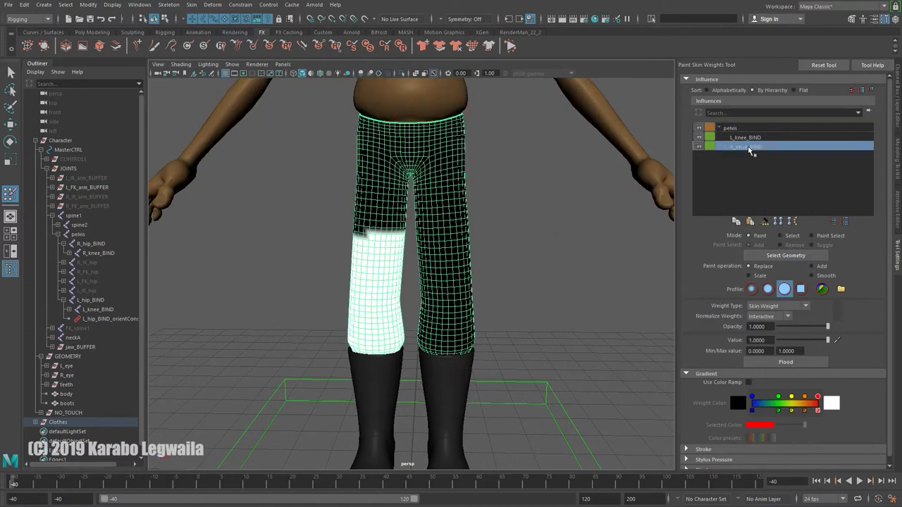
# Step: Display the L_knee_BIND influence on the pants to check its weights, and leave the Paint Skin Weights tool
pyautogui.click(757, 137)
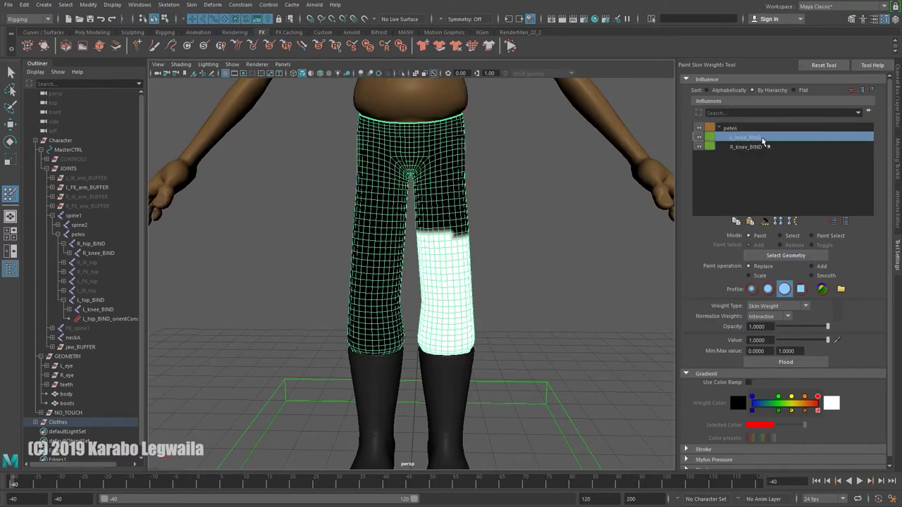
pyautogui.keyDown('alt'); pyautogui.moveTo(435, 282); pyautogui.dragTo(405, 285); pyautogui.keyUp('alt')
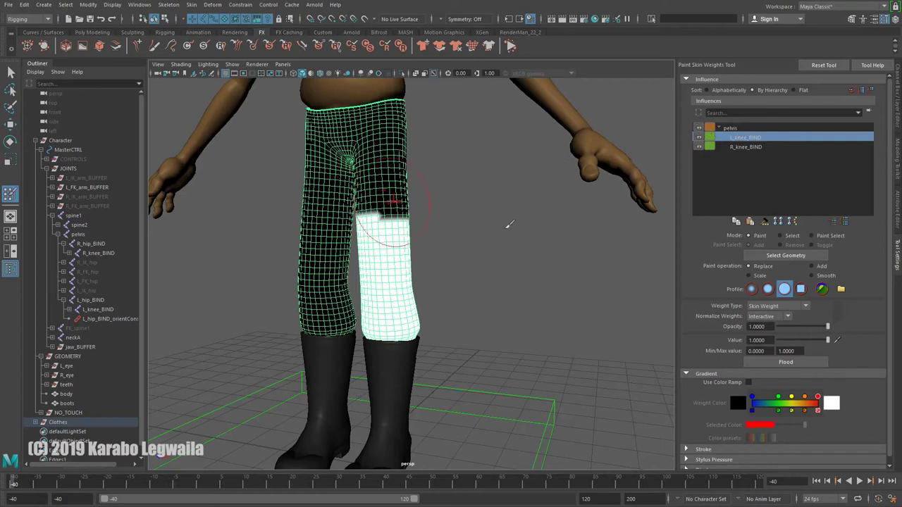
pyautogui.press('q')
pyautogui.scroll(-2, 505, 244)
pyautogui.scroll(-2, 421, 258)
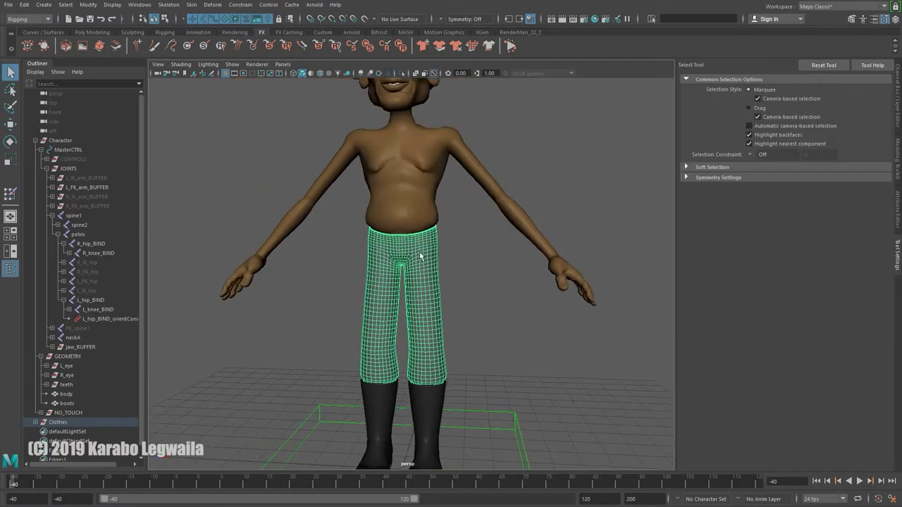
pyautogui.scroll(1, 31, 20)
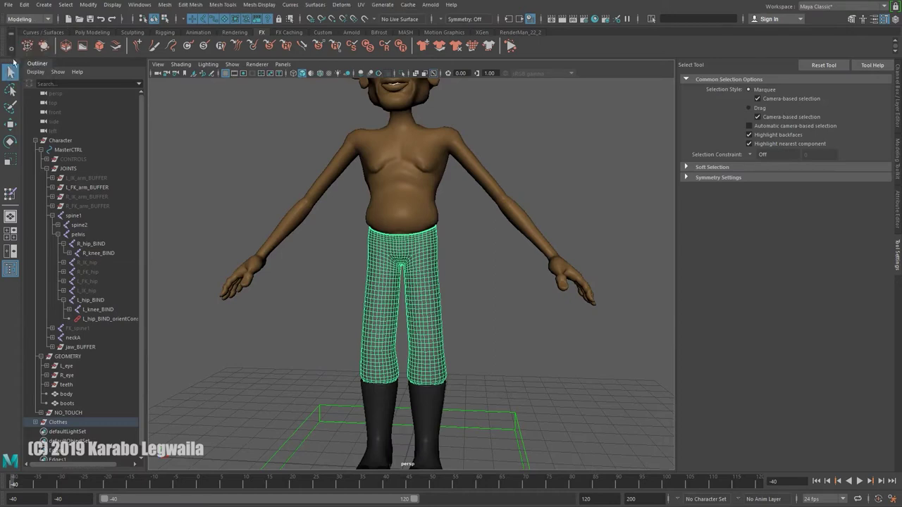
# Step: Switch to the FX menu set and create an nCloth from the selected pants mesh
pyautogui.click(21, 22)
pyautogui.click(19, 58)
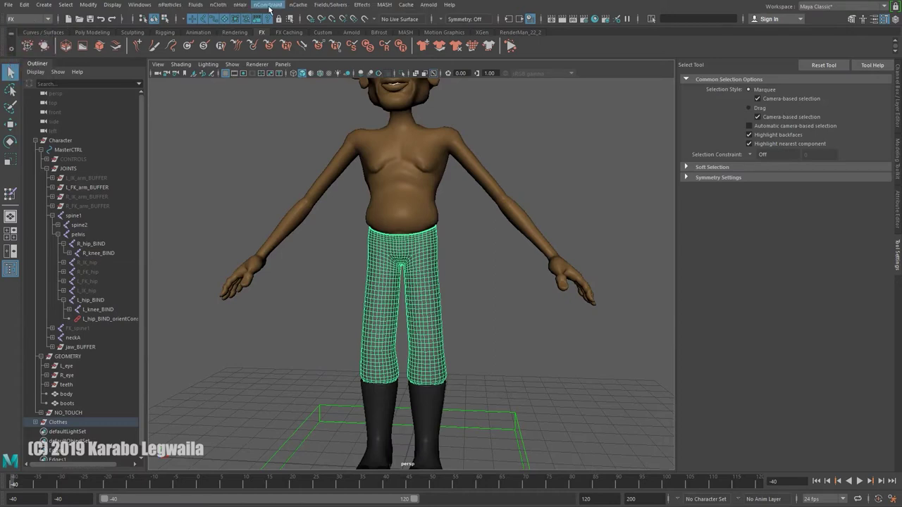
pyautogui.click(218, 5)
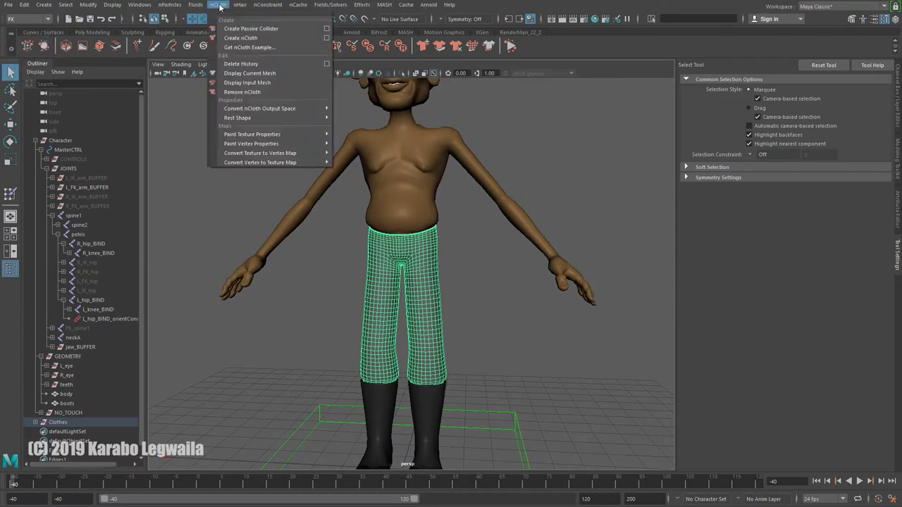
pyautogui.click(242, 38)
pyautogui.click(396, 273)
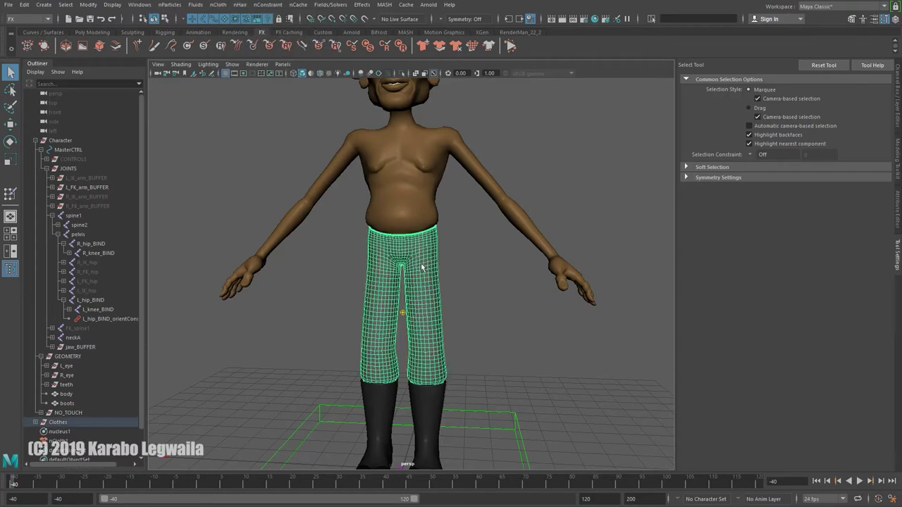
# Step: Show the attributes of the pants' nClothShape1 and collapse the Character hierarchy in the Outliner
pyautogui.click(898, 103)
pyautogui.click(899, 224)
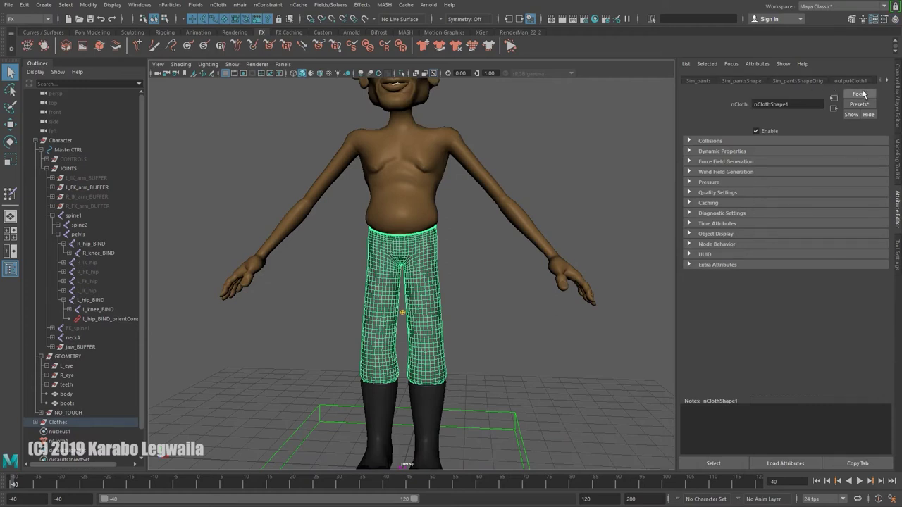
pyautogui.click(886, 81)
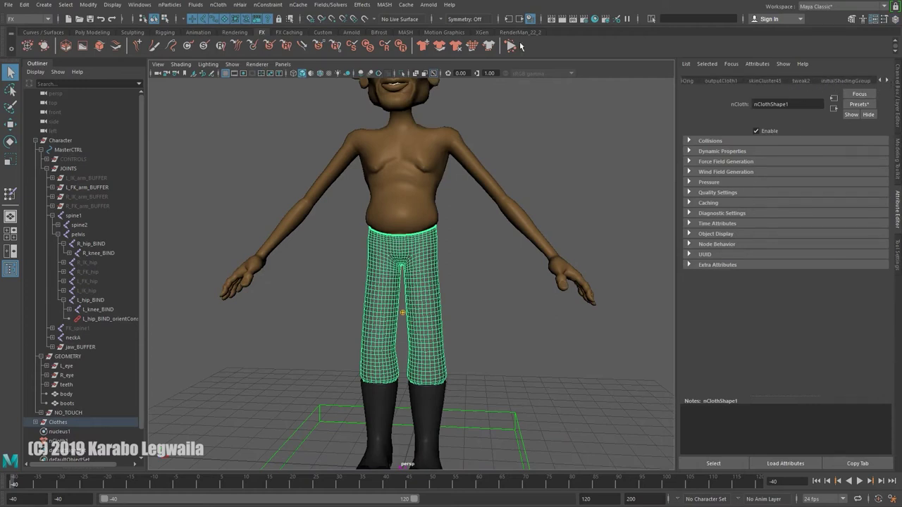
pyautogui.scroll(-1, 76, 348)
pyautogui.scroll(1, 47, 160)
pyautogui.click(35, 141)
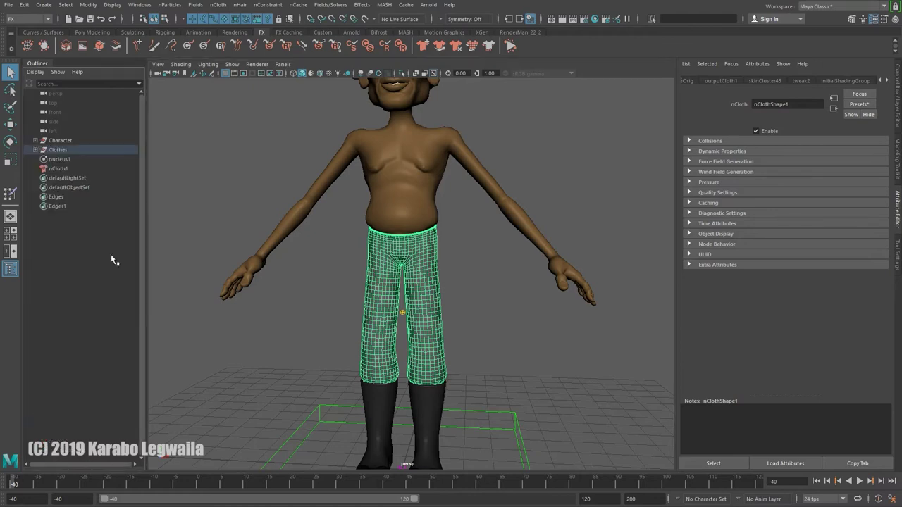
# Step: Look over the nucleus1 solver attributes, toggle its Enable option off and on, and view the nCloth1 attributes
pyautogui.click(61, 161)
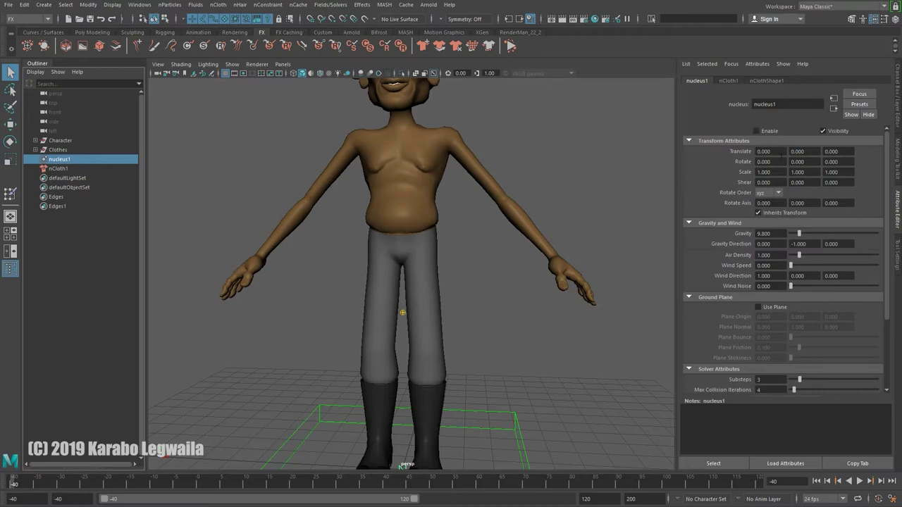
pyautogui.click(757, 131)
pyautogui.click(756, 131)
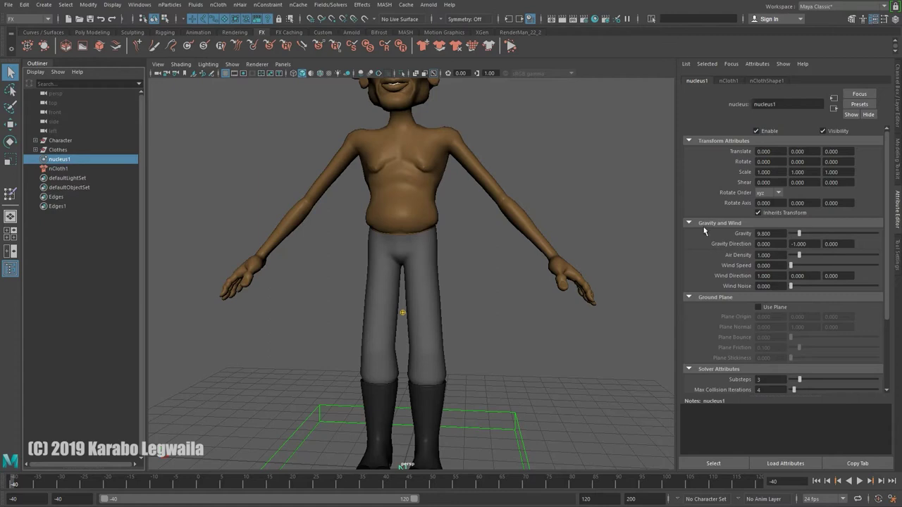
pyautogui.click(62, 169)
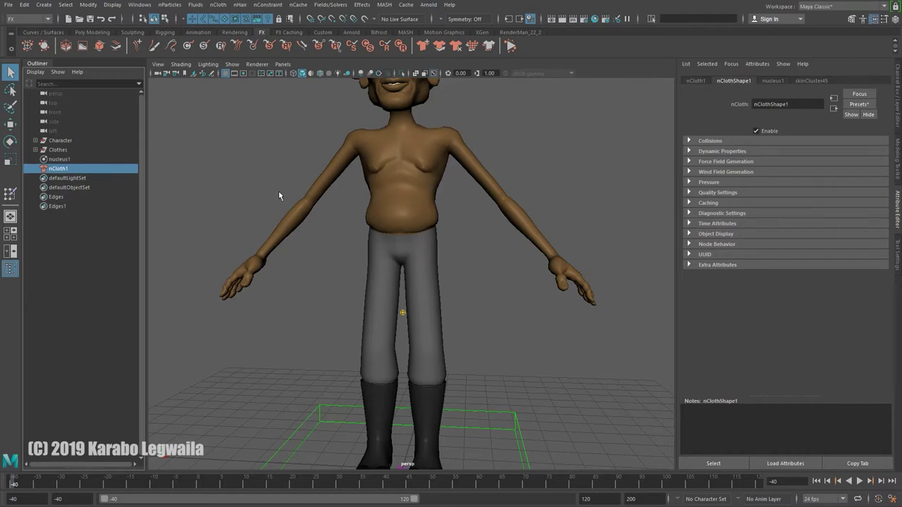
# Step: Set the nucleus1 solver's Substeps to 12 and Max Collision Iterations to 16
pyautogui.click(62, 159)
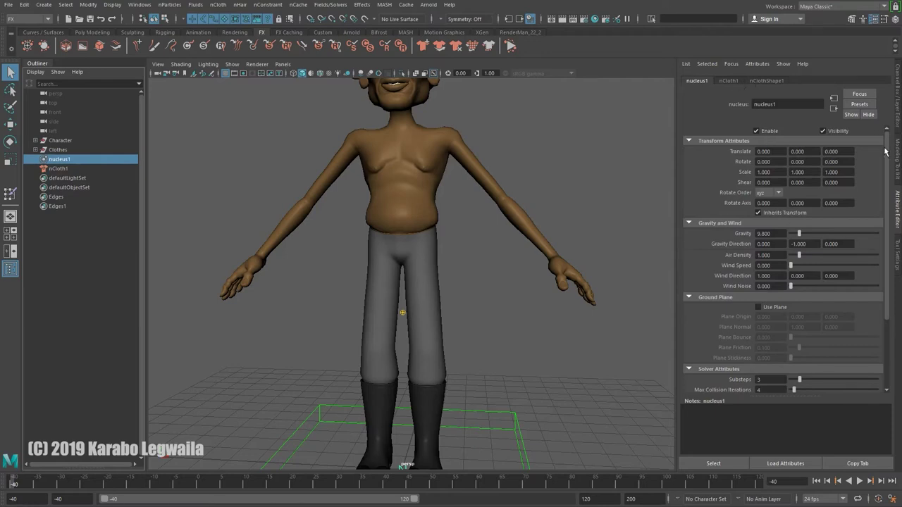
pyautogui.scroll(-5, 885, 152)
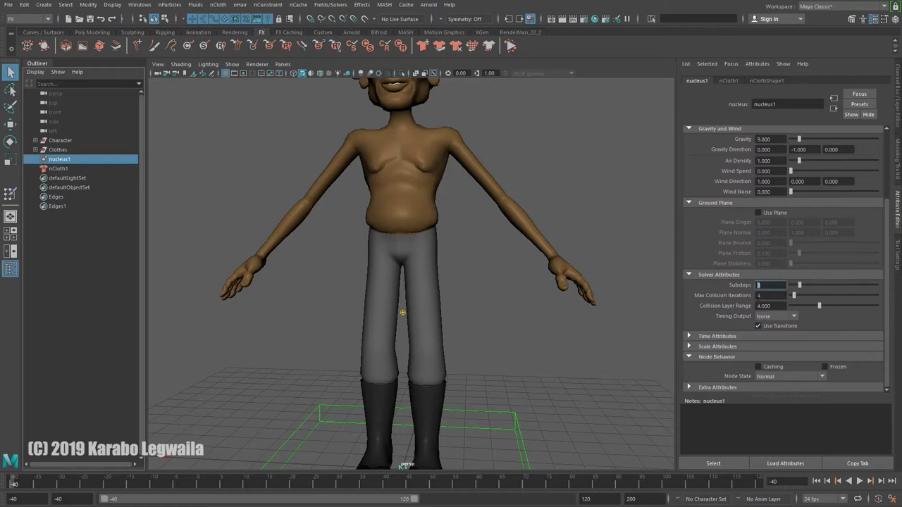
pyautogui.press('Tab')
pyautogui.write('16')
pyautogui.press('Return')
pyautogui.press('Return')
# Step: Expand the solver's Time Attributes, play the animation, and inspect the character from the side at frame 1
pyautogui.click(690, 337)
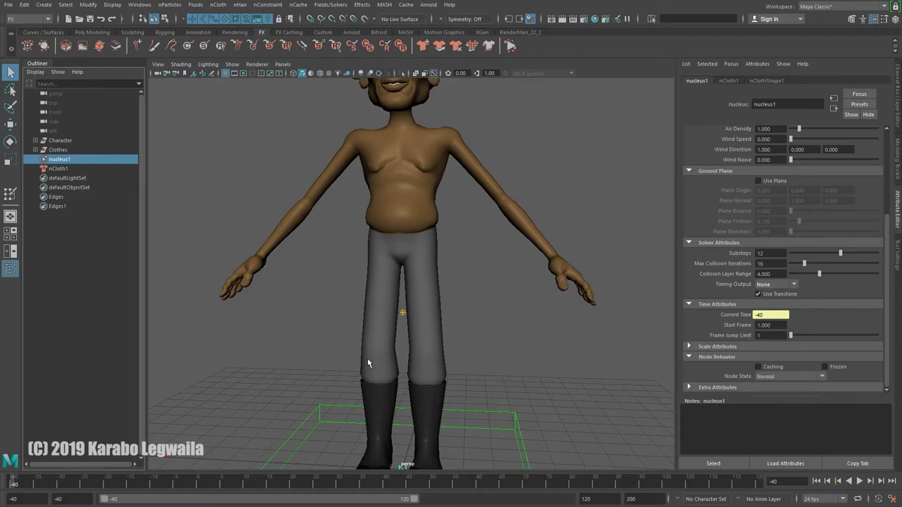
pyautogui.hotkey('alt', 'v')
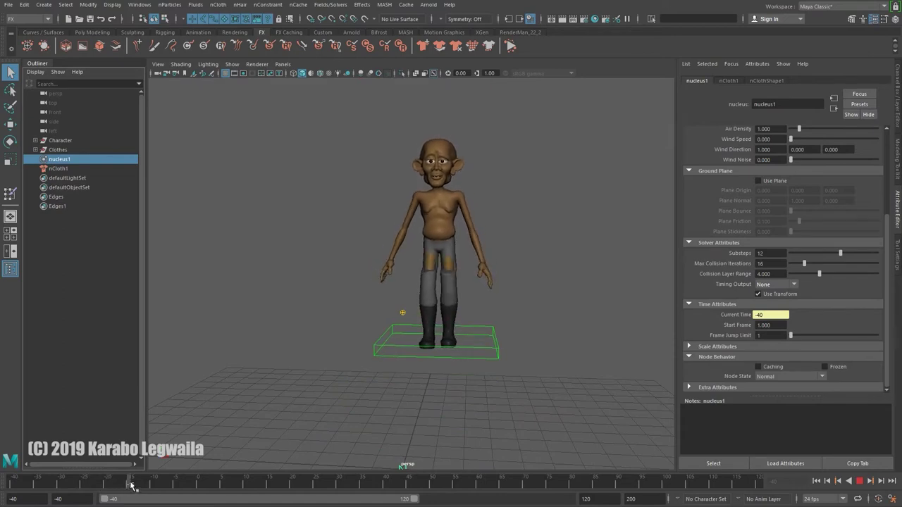
pyautogui.click(202, 486)
pyautogui.keyDown('alt'); pyautogui.moveTo(535, 280); pyautogui.dragTo(395, 280); pyautogui.keyUp('alt')
pyautogui.keyDown('alt'); pyautogui.moveTo(562, 282); pyautogui.dragTo(320, 283, button='middle'); pyautogui.keyUp('alt')
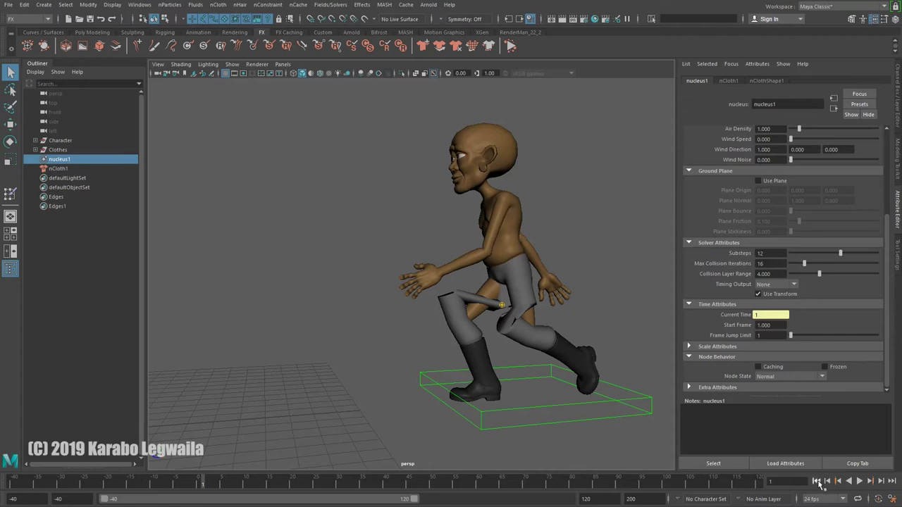
# Step: Return to the first frame and set the nucleus solver's Start Frame to -40
pyautogui.click(815, 481)
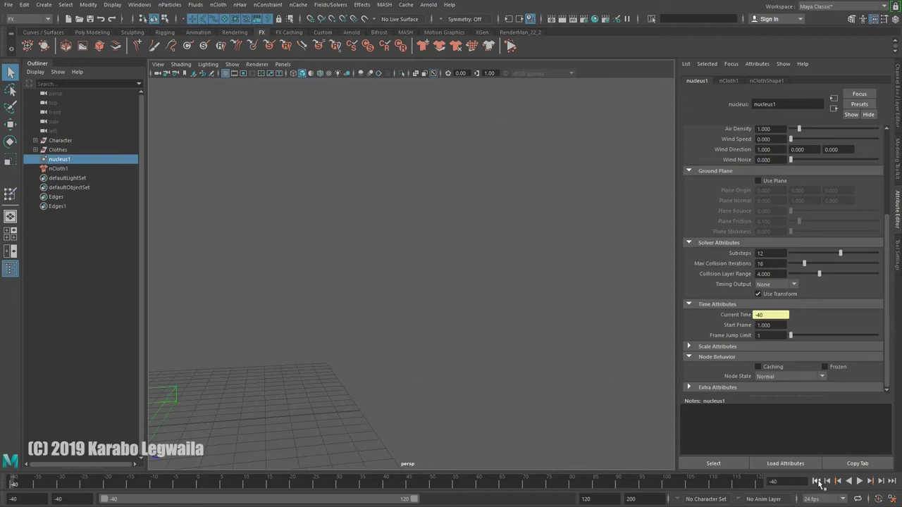
pyautogui.keyDown('alt'); pyautogui.moveTo(282, 282); pyautogui.dragTo(402, 274, button='middle'); pyautogui.keyUp('alt')
pyautogui.keyDown('alt'); pyautogui.moveTo(402, 274); pyautogui.dragTo(555, 308); pyautogui.keyUp('alt')
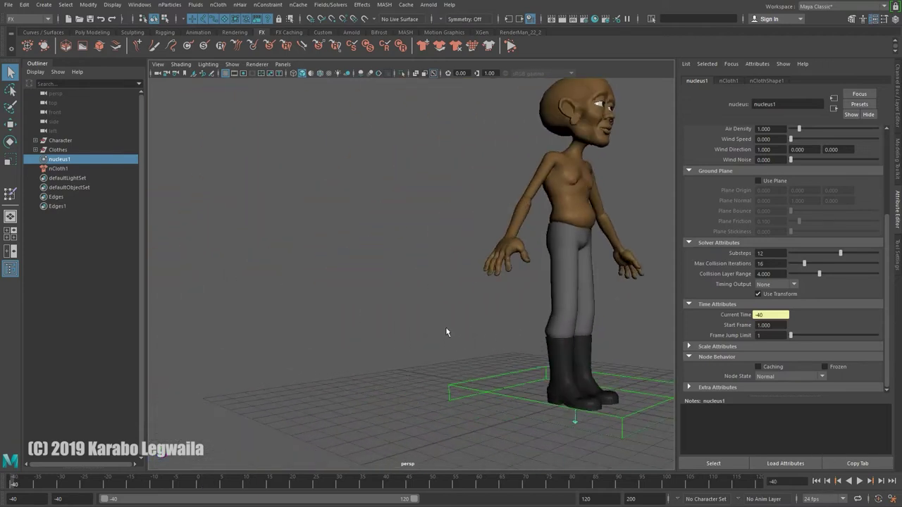
pyautogui.keyDown('alt'); pyautogui.moveTo(447, 330); pyautogui.dragTo(338, 330, button='middle'); pyautogui.keyUp('alt')
pyautogui.moveTo(779, 327); pyautogui.dragTo(616, 294)
pyautogui.write('-4')
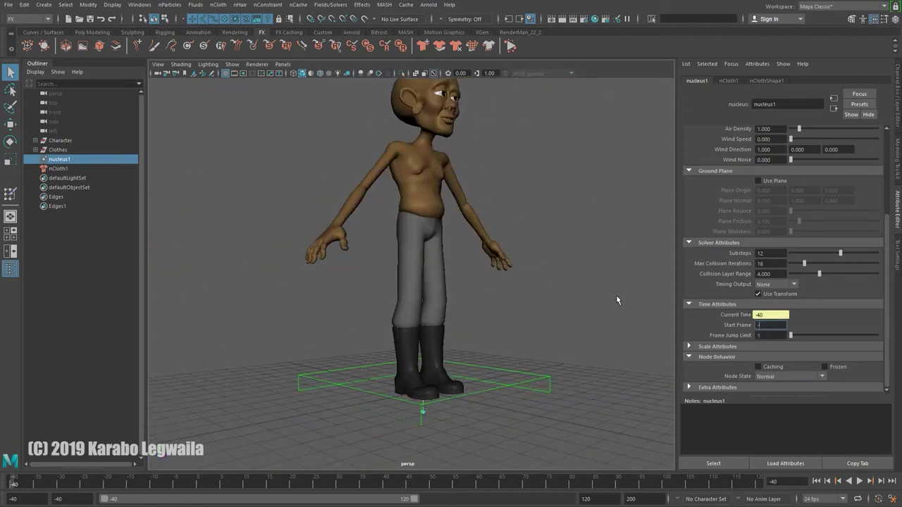
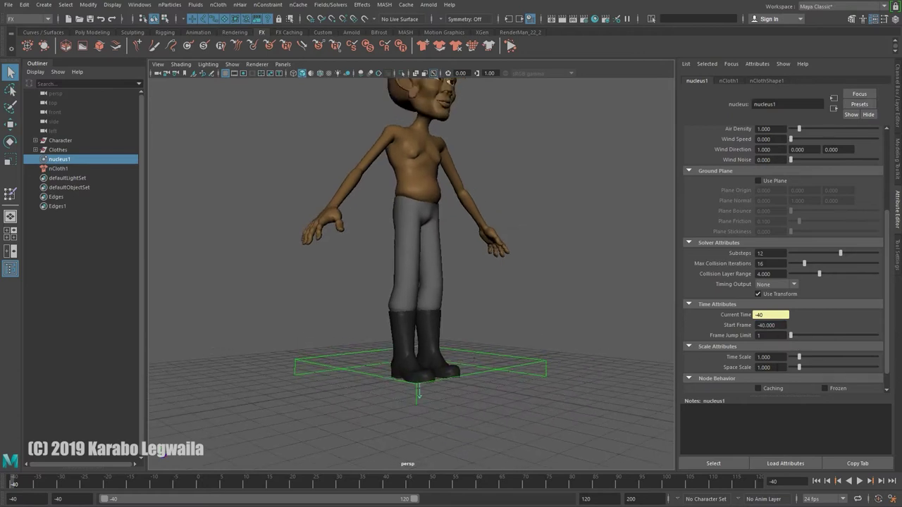
# Step: Set the nucleus solver's Space Scale to 0.1
pyautogui.keyDown('alt'); pyautogui.moveTo(587, 353); pyautogui.dragTo(406, 322); pyautogui.keyUp('alt')
pyautogui.keyDown('alt'); pyautogui.moveTo(442, 353); pyautogui.dragTo(488, 302, button='middle'); pyautogui.keyUp('alt')
pyautogui.scroll(2, 410, 357)
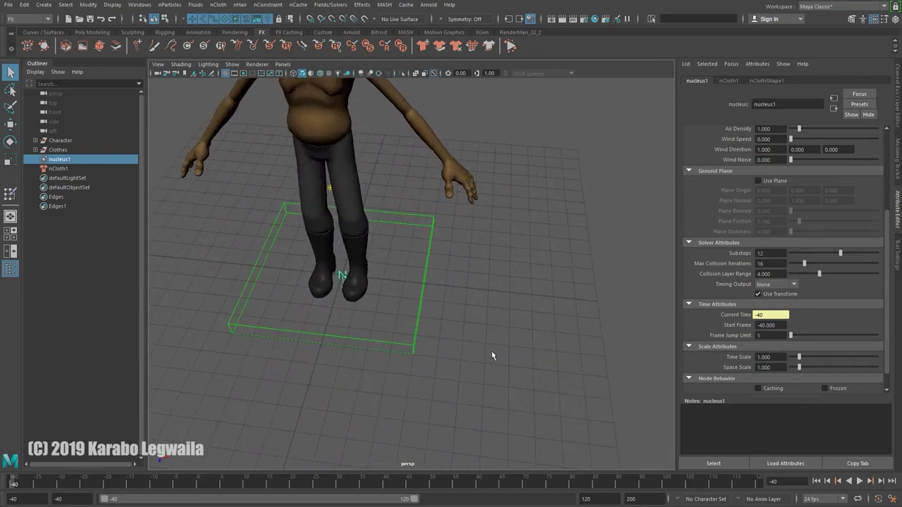
pyautogui.keyDown('alt'); pyautogui.moveTo(482, 349); pyautogui.dragTo(459, 300); pyautogui.keyUp('alt')
pyautogui.keyDown('alt'); pyautogui.moveTo(458, 300); pyautogui.dragTo(458, 385, button='middle'); pyautogui.keyUp('alt')
pyautogui.keyDown('alt'); pyautogui.moveTo(459, 384); pyautogui.dragTo(443, 322); pyautogui.keyUp('alt')
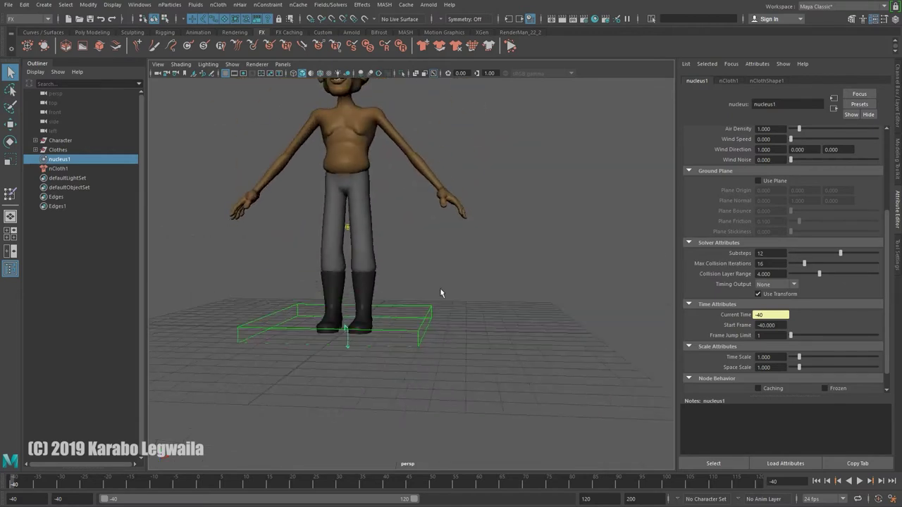
pyautogui.keyDown('alt'); pyautogui.moveTo(443, 322); pyautogui.dragTo(443, 392, button='middle'); pyautogui.keyUp('alt')
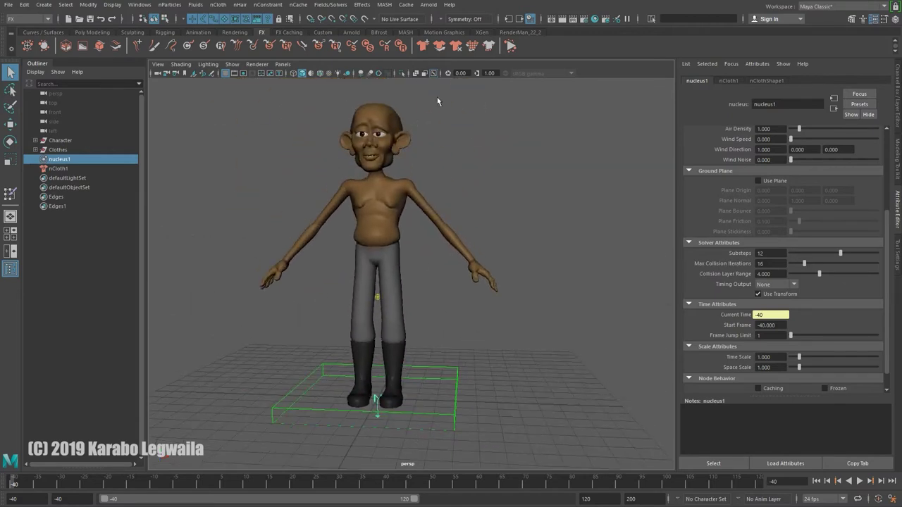
pyautogui.click(778, 368)
pyautogui.write('0.1')
pyautogui.press('Return')
# Step: Switch to the four-view layout and compare the character's size with the grid
pyautogui.keyDown('alt'); pyautogui.moveTo(402, 388); pyautogui.dragTo(404, 385); pyautogui.keyUp('alt')
pyautogui.press('space')
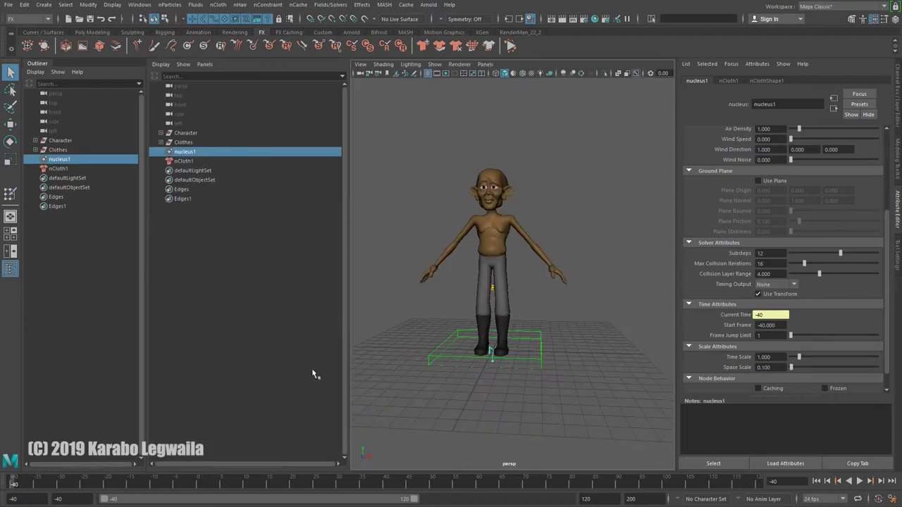
pyautogui.press('space')
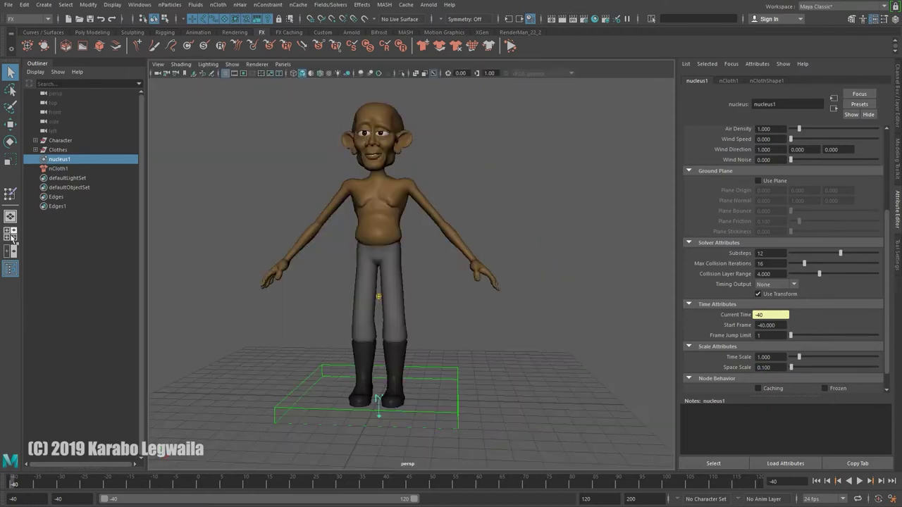
pyautogui.click(11, 234)
pyautogui.keyDown('alt'); pyautogui.moveTo(304, 323); pyautogui.dragTo(308, 373, button='middle'); pyautogui.keyUp('alt')
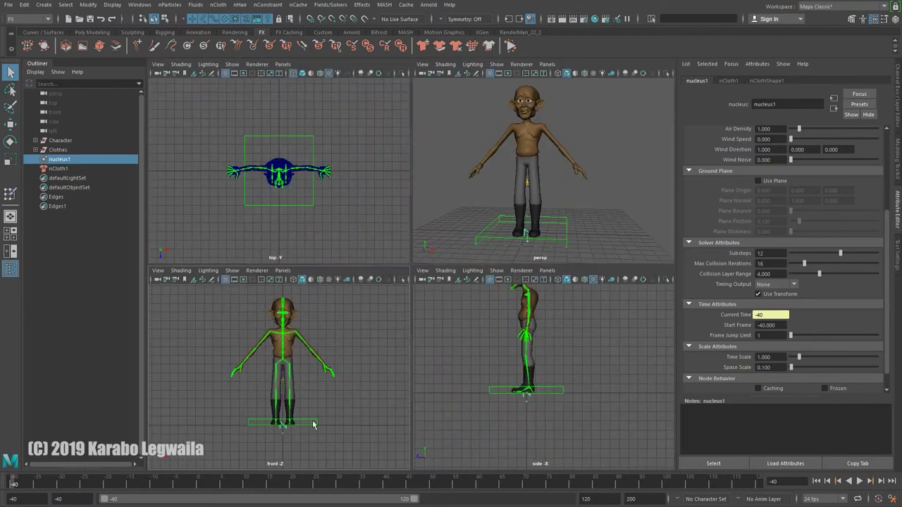
pyautogui.scroll(10, 563, 224)
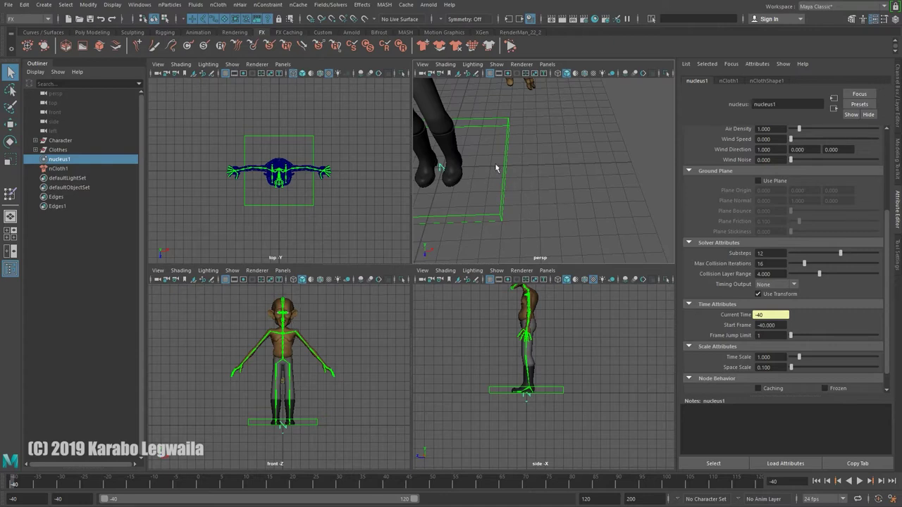
# Step: Return to the single perspective view and examine the character against the ground grid from the front
pyautogui.press('space')
pyautogui.keyDown('alt'); pyautogui.moveTo(419, 284); pyautogui.dragTo(356, 226); pyautogui.keyUp('alt')
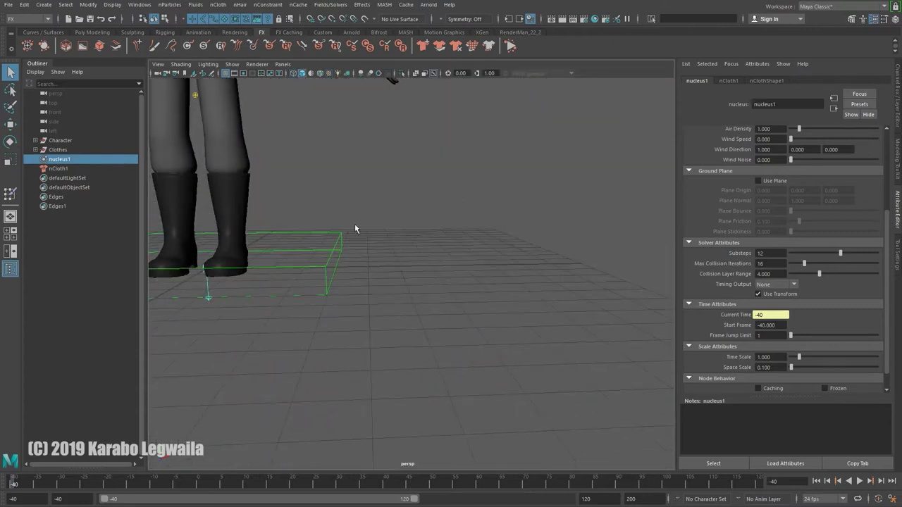
pyautogui.keyDown('alt'); pyautogui.moveTo(356, 229); pyautogui.dragTo(491, 302, button='middle'); pyautogui.keyUp('alt')
pyautogui.scroll(-1, 491, 301)
pyautogui.keyDown('alt'); pyautogui.moveTo(398, 240); pyautogui.dragTo(413, 298, button='middle'); pyautogui.keyUp('alt')
pyautogui.scroll(-1, 455, 312)
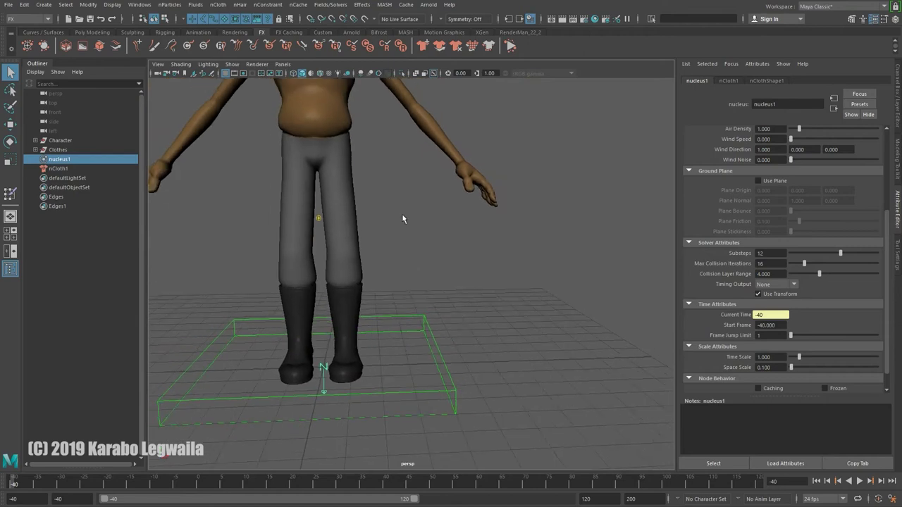
pyautogui.keyDown('alt'); pyautogui.moveTo(443, 269); pyautogui.dragTo(499, 351, button='middle'); pyautogui.keyUp('alt')
pyautogui.keyDown('alt'); pyautogui.moveTo(507, 298); pyautogui.dragTo(460, 285, button='right'); pyautogui.keyUp('alt')
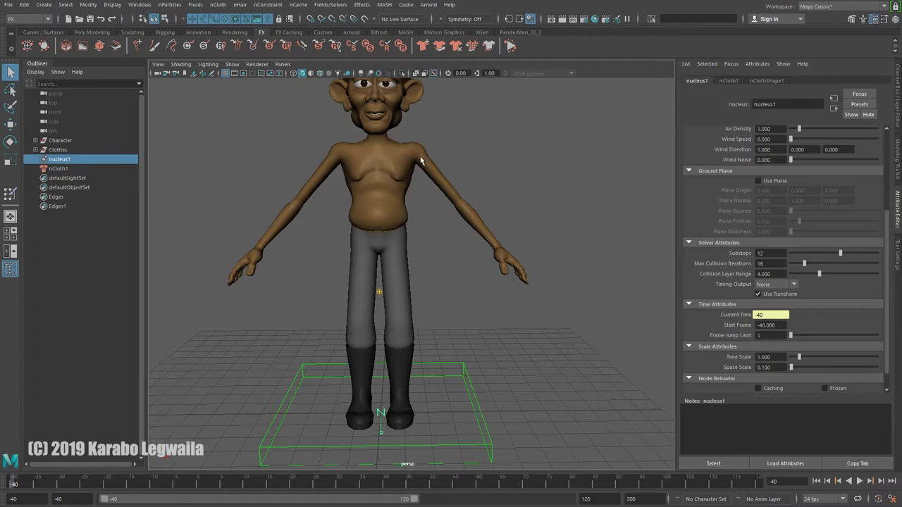
pyautogui.keyDown('alt'); pyautogui.moveTo(513, 208); pyautogui.dragTo(553, 244); pyautogui.keyUp('alt')
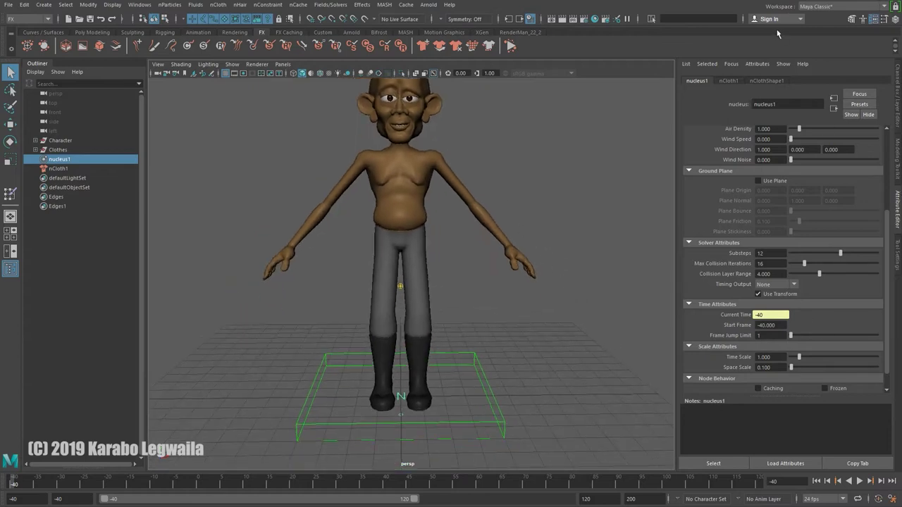
# Step: Select nCloth1 and expand the Collisions attributes of its shape
pyautogui.click(58, 168)
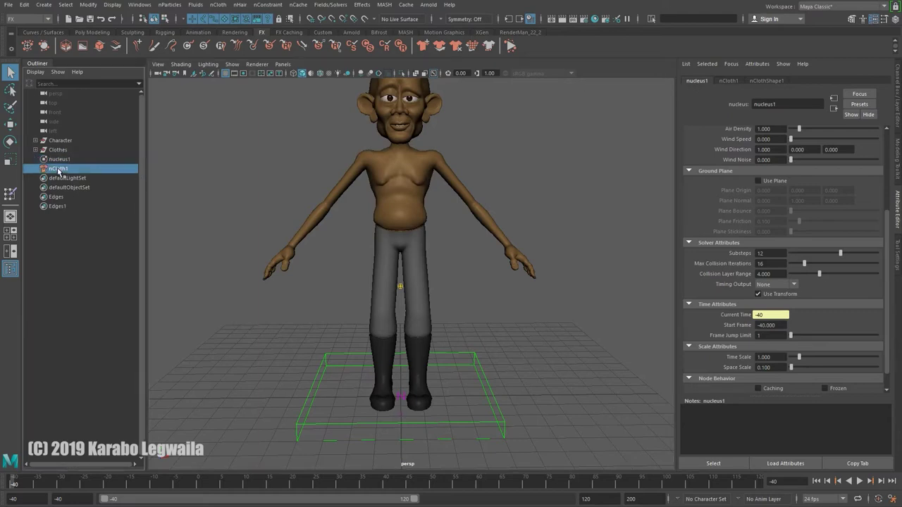
pyautogui.keyDown('alt'); pyautogui.moveTo(492, 240); pyautogui.dragTo(493, 257, button='middle'); pyautogui.keyUp('alt')
pyautogui.click(734, 141)
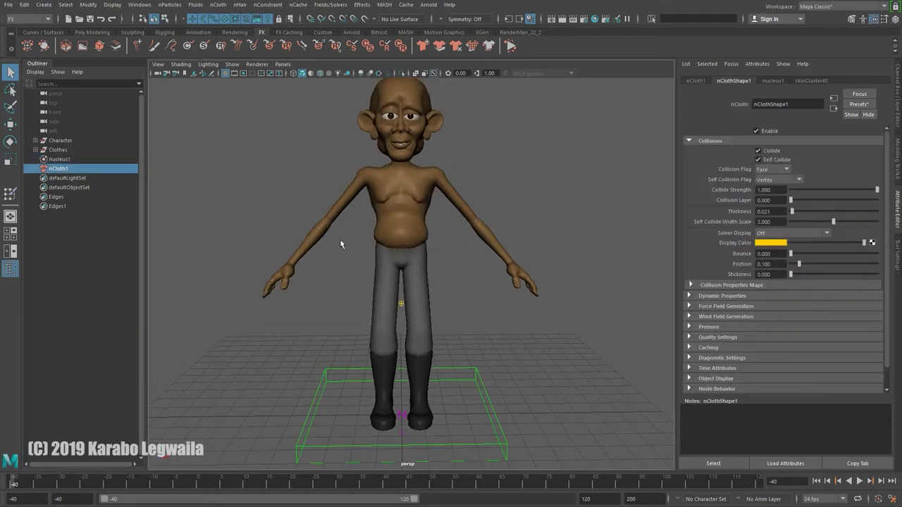
# Step: Set the pants cloth's Solver Display to Collision Thickness and view it closely around the waistband
pyautogui.keyDown('alt'); pyautogui.moveTo(340, 242); pyautogui.dragTo(562, 344, button='right'); pyautogui.keyUp('alt')
pyautogui.keyDown('alt'); pyautogui.moveTo(561, 345); pyautogui.dragTo(497, 310); pyautogui.keyUp('alt')
pyautogui.scroll(1, 497, 310)
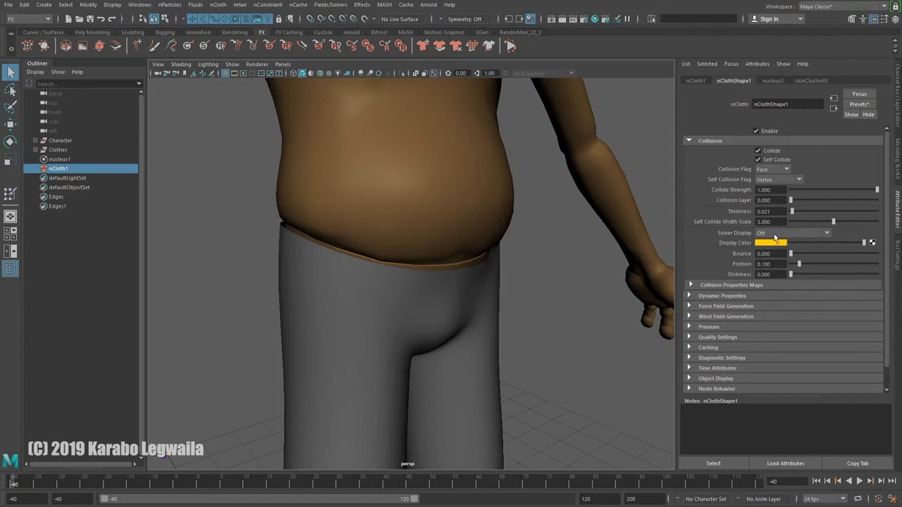
pyautogui.keyDown('alt'); pyautogui.moveTo(416, 262); pyautogui.dragTo(437, 240); pyautogui.keyUp('alt')
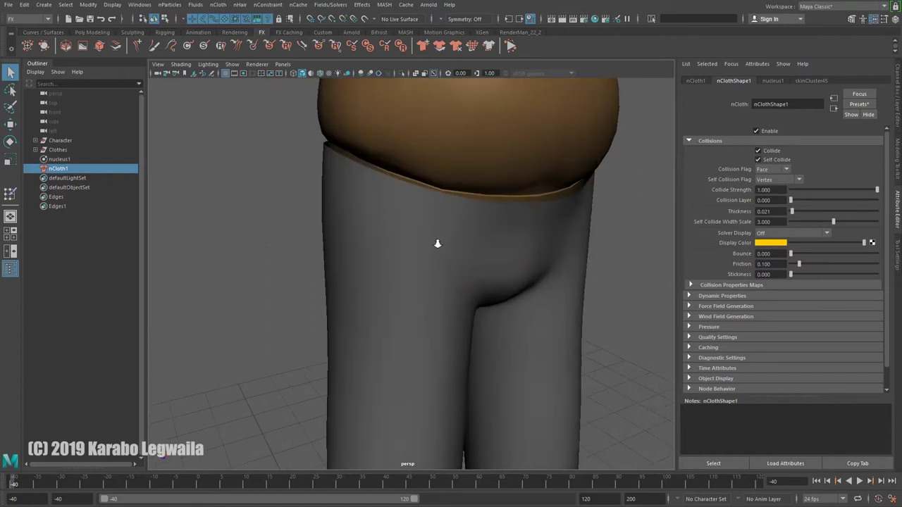
pyautogui.keyDown('alt'); pyautogui.moveTo(498, 187); pyautogui.dragTo(439, 235, button='middle'); pyautogui.keyUp('alt')
pyautogui.keyDown('alt'); pyautogui.moveTo(439, 235); pyautogui.dragTo(439, 251, button='right'); pyautogui.keyUp('alt')
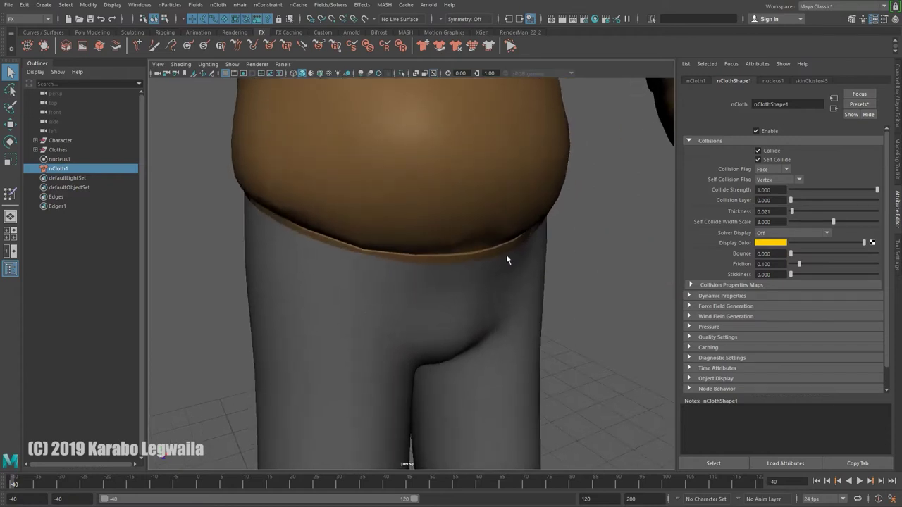
pyautogui.click(774, 211)
pyautogui.click(796, 231)
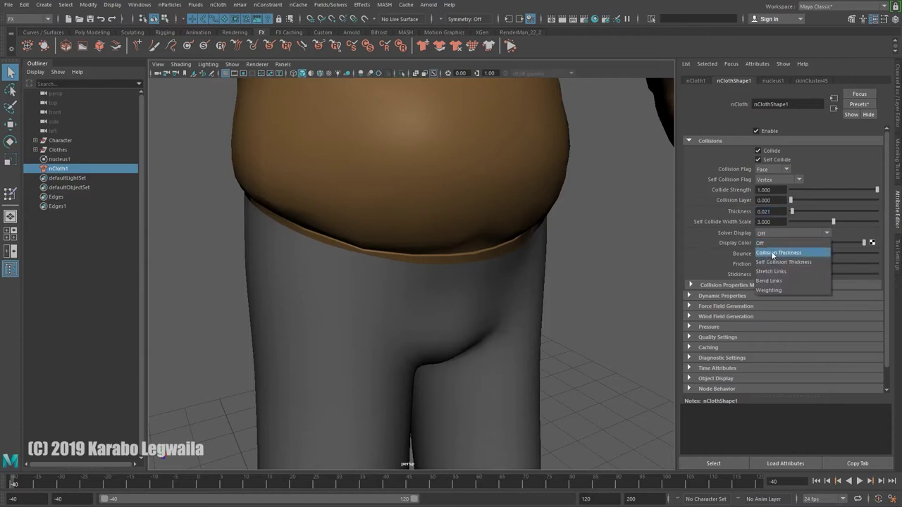
pyautogui.click(773, 253)
pyautogui.keyDown('alt'); pyautogui.moveTo(461, 261); pyautogui.dragTo(358, 240); pyautogui.keyUp('alt')
pyautogui.keyDown('alt'); pyautogui.moveTo(359, 240); pyautogui.dragTo(499, 242, button='right'); pyautogui.keyUp('alt')
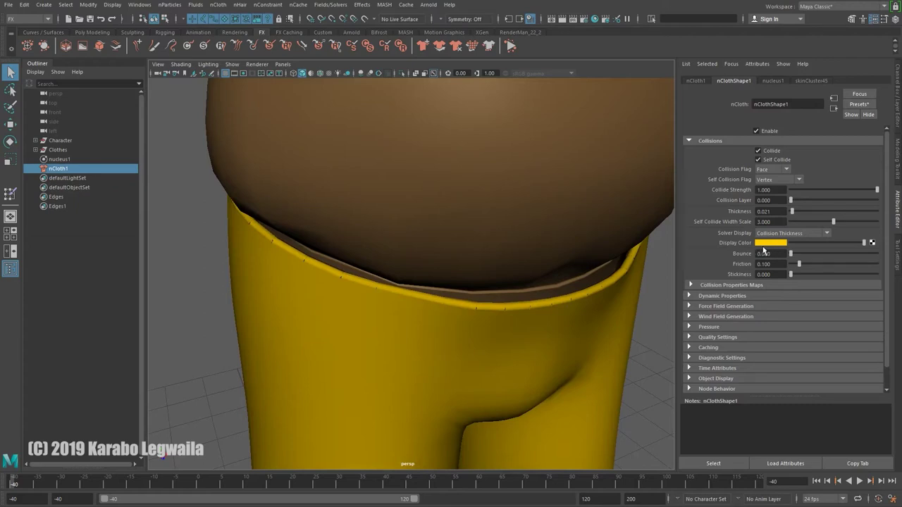
# Step: Try collision Thickness values of about 0.066 and 0.025 on the pants cloth
pyautogui.moveTo(791, 211); pyautogui.dragTo(796, 213)
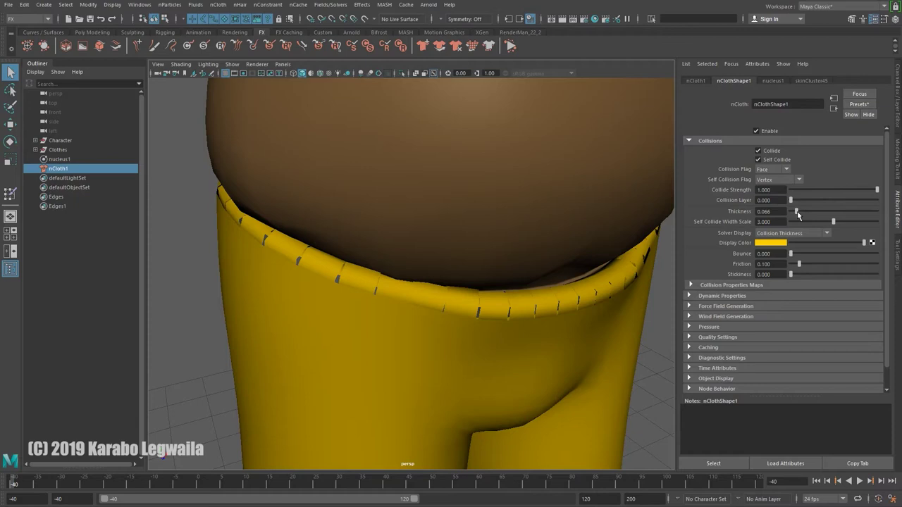
pyautogui.moveTo(796, 213); pyautogui.dragTo(732, 207)
pyautogui.press('BackSpace')
pyautogui.write('0.025')
pyautogui.press('Return')
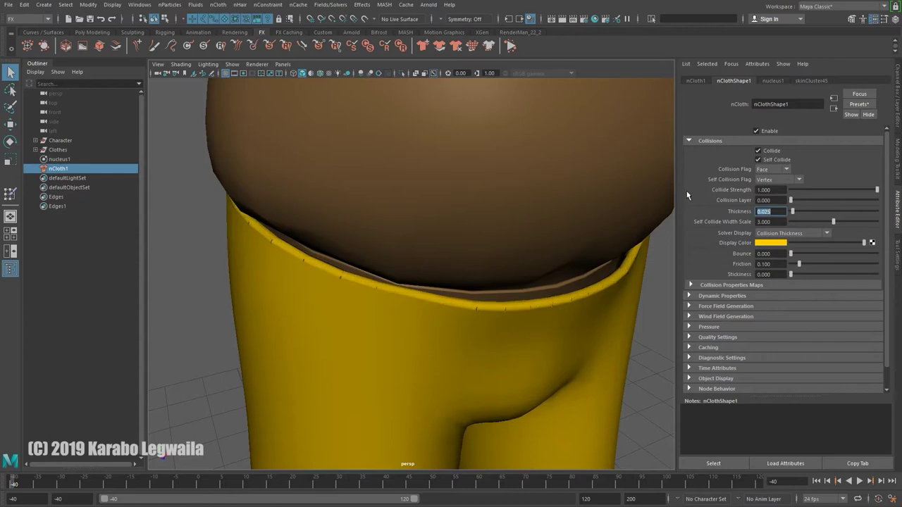
# Step: Set the pants cloth's collision Thickness to 0.02
pyautogui.press('BackSpace')
pyautogui.write('.02')
pyautogui.press('Return')
pyautogui.keyDown('alt'); pyautogui.moveTo(531, 258); pyautogui.dragTo(486, 265); pyautogui.keyUp('alt')
pyautogui.keyDown('alt'); pyautogui.moveTo(485, 266); pyautogui.dragTo(473, 236, button='middle'); pyautogui.keyUp('alt')
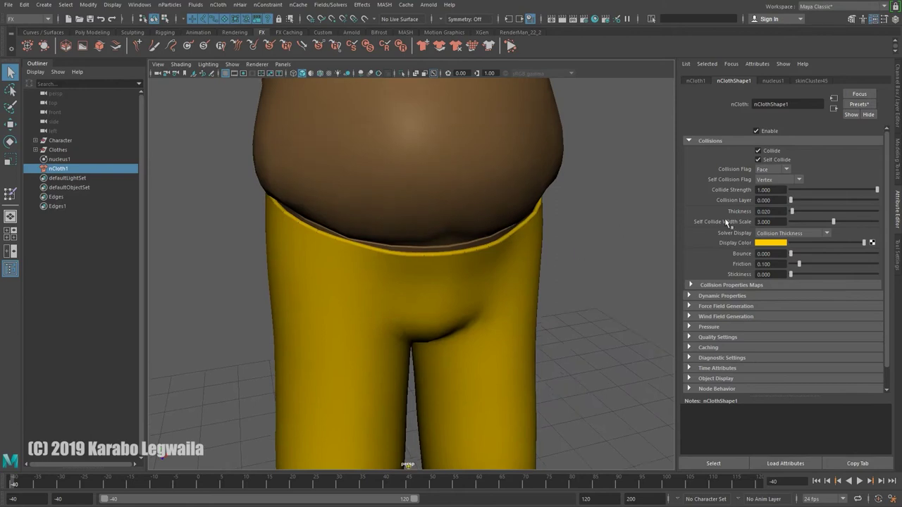
# Step: Switch the Solver Display to Self Collision Thickness and inspect the spheres around the crotch and legs
pyautogui.click(790, 235)
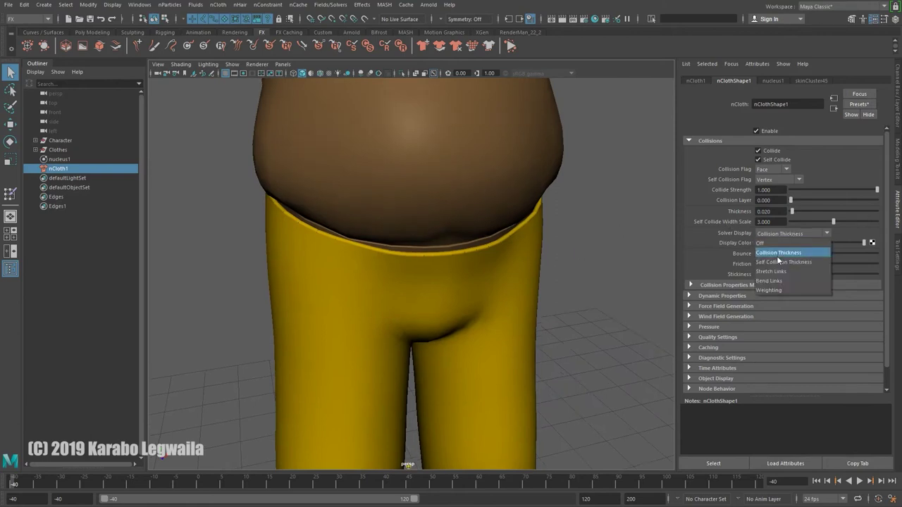
pyautogui.click(779, 262)
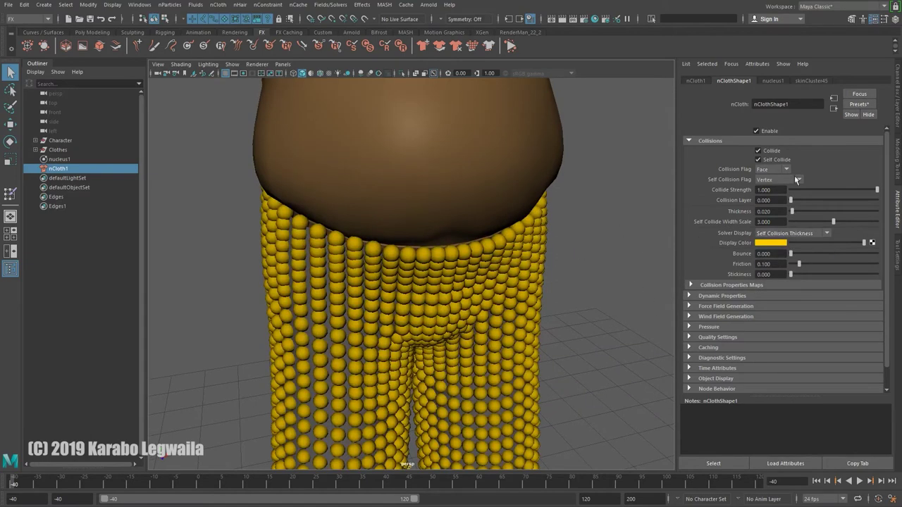
pyautogui.keyDown('alt'); pyautogui.moveTo(367, 363); pyautogui.dragTo(459, 315); pyautogui.keyUp('alt')
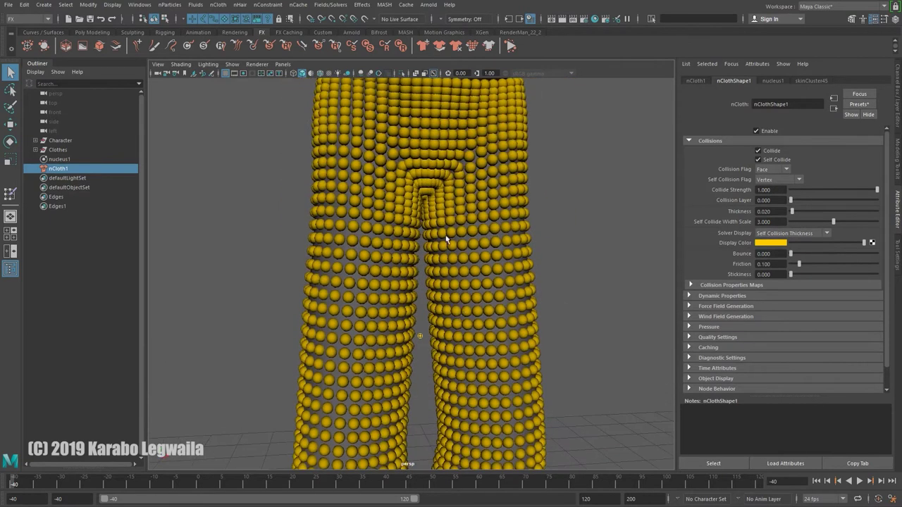
pyautogui.keyDown('alt'); pyautogui.moveTo(508, 286); pyautogui.dragTo(497, 350); pyautogui.keyUp('alt')
pyautogui.keyDown('alt'); pyautogui.moveTo(479, 304); pyautogui.dragTo(507, 334, button='right'); pyautogui.keyUp('alt')
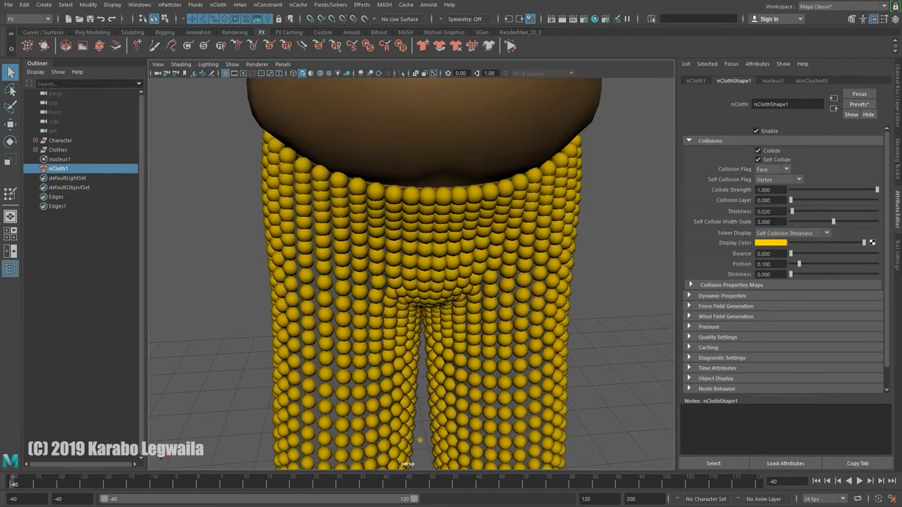
# Step: Set the cloth's Self Collide Width Scale to 2.75 and turn the Solver Display off
pyautogui.moveTo(772, 221); pyautogui.dragTo(647, 197)
pyautogui.write('2.75')
pyautogui.press('Return')
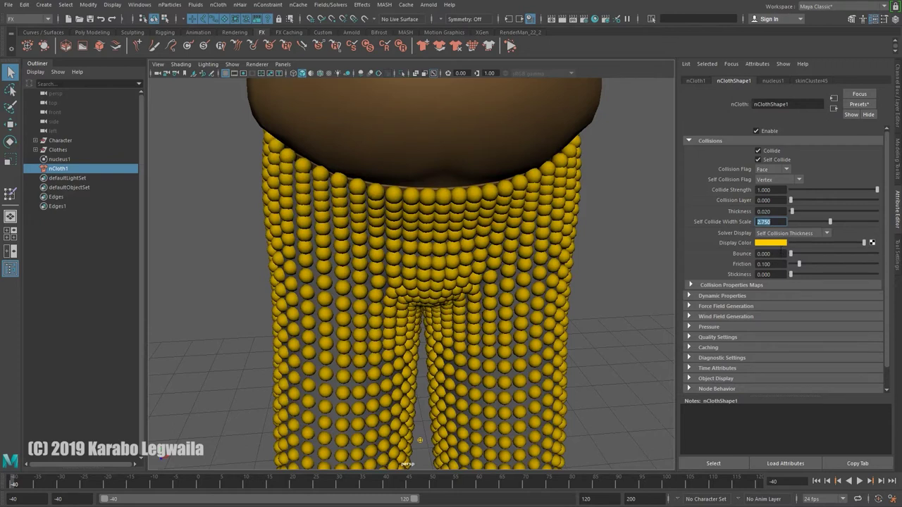
pyautogui.click(789, 232)
pyautogui.click(768, 244)
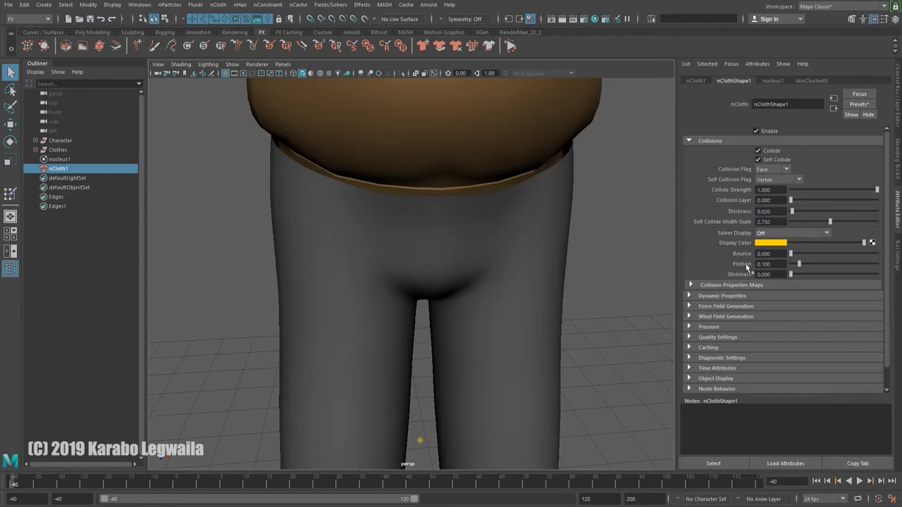
pyautogui.keyDown('alt'); pyautogui.moveTo(474, 212); pyautogui.dragTo(483, 204); pyautogui.keyUp('alt')
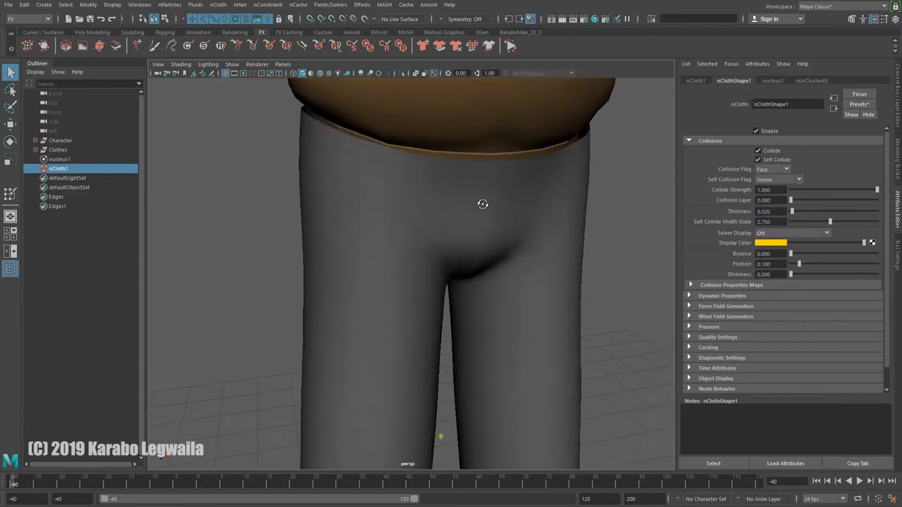
pyautogui.keyDown('alt'); pyautogui.moveTo(590, 225); pyautogui.dragTo(535, 261); pyautogui.keyUp('alt')
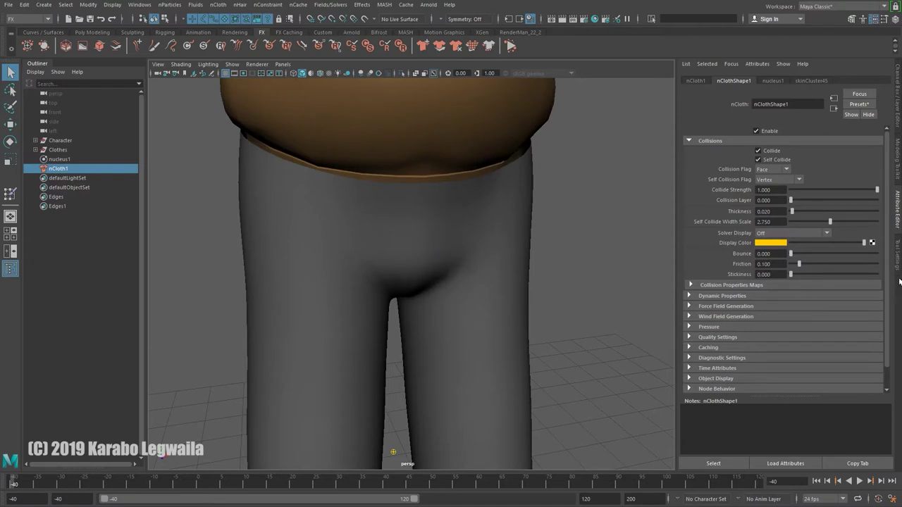
# Step: Expand the Dynamic Properties and replace the nCloth settings with the tshirt preset
pyautogui.click(688, 296)
pyautogui.scroll(-2, 812, 276)
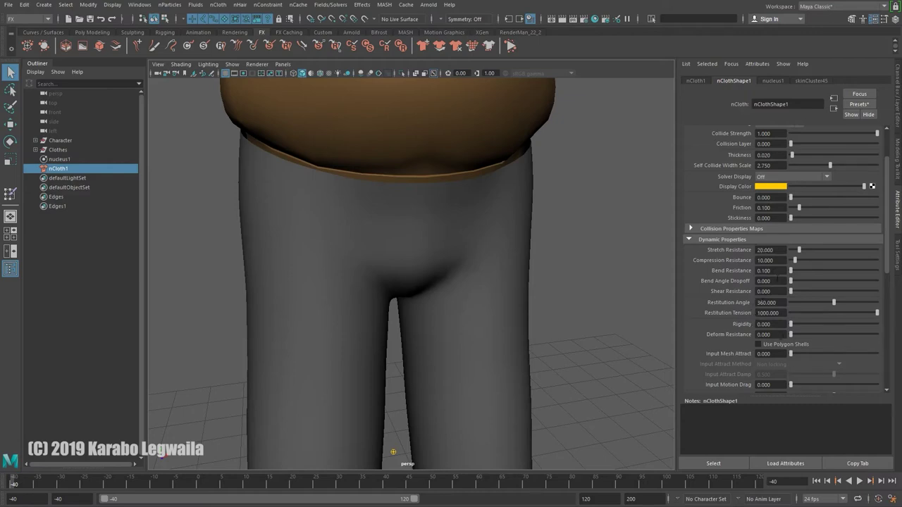
pyautogui.click(853, 107)
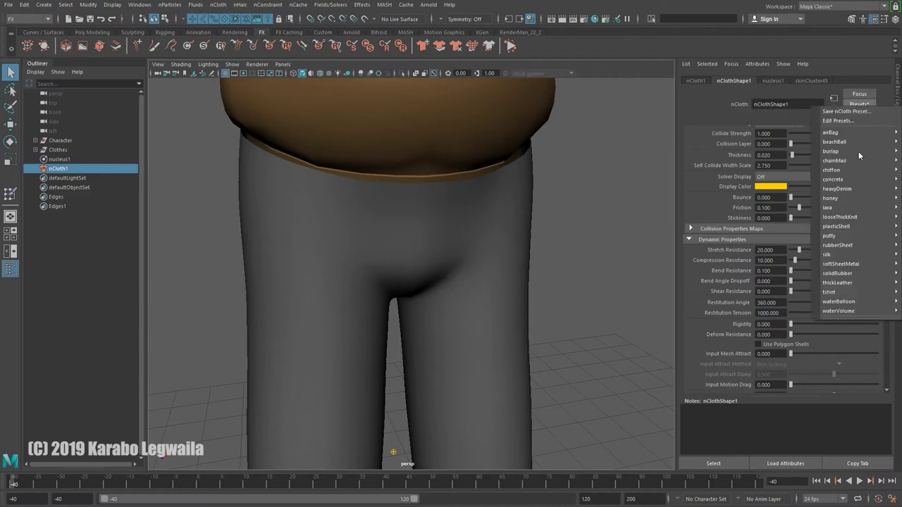
pyautogui.moveTo(847, 137)
pyautogui.moveTo(838, 296)
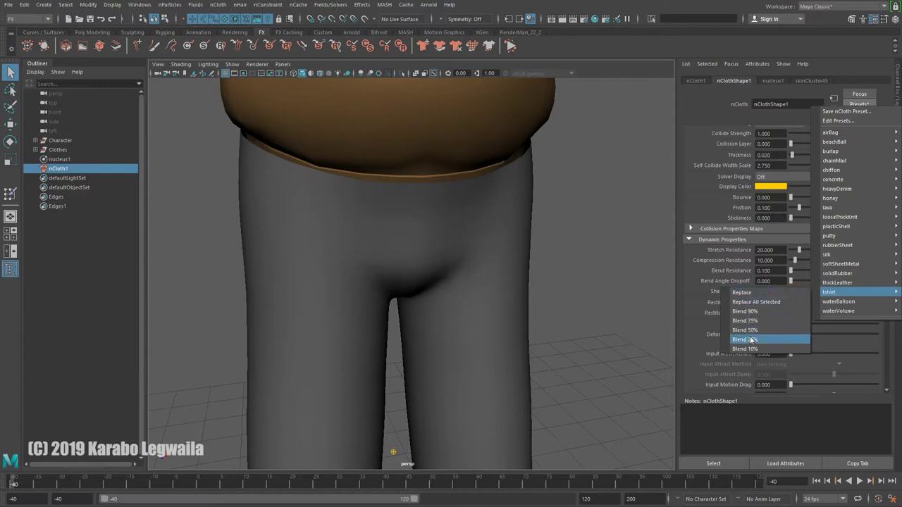
pyautogui.click(750, 293)
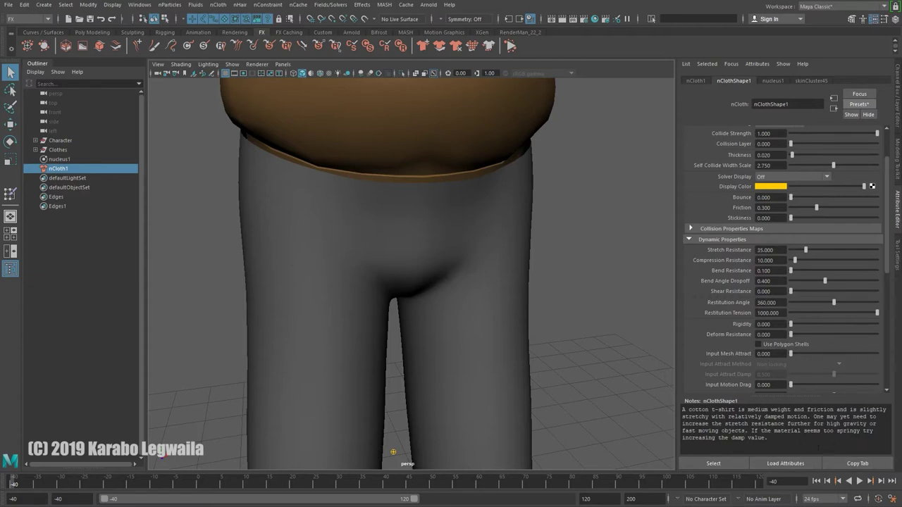
# Step: Set the cloth's Stretch Resistance to 100
pyautogui.moveTo(780, 250); pyautogui.dragTo(720, 246)
pyautogui.write('100')
pyautogui.press('Return')
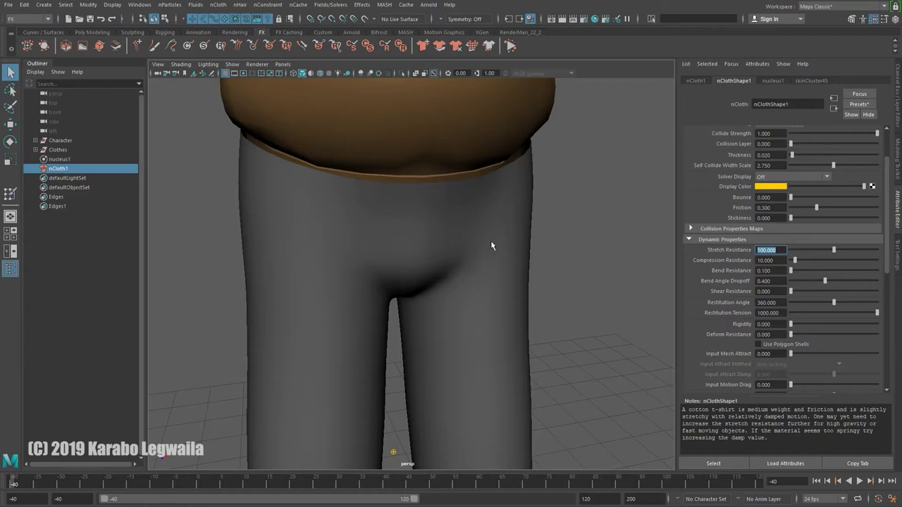
pyautogui.keyDown('alt'); pyautogui.moveTo(489, 242); pyautogui.dragTo(463, 242, button='right'); pyautogui.keyUp('alt')
pyautogui.keyDown('alt'); pyautogui.moveTo(462, 247); pyautogui.dragTo(497, 247); pyautogui.keyUp('alt')
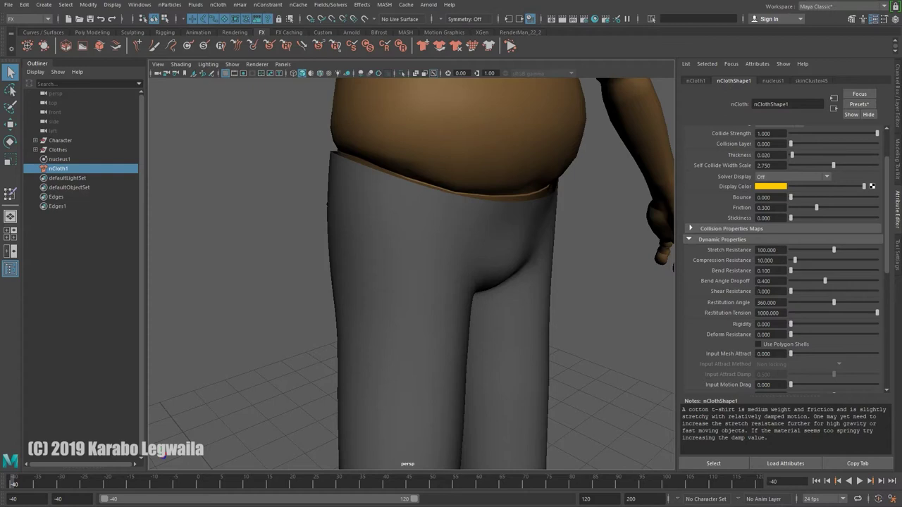
# Step: Set the cloth's Bend Resistance to 5
pyautogui.moveTo(772, 271); pyautogui.dragTo(637, 252)
pyautogui.write('5')
pyautogui.press('Return')
pyautogui.keyDown('alt'); pyautogui.moveTo(568, 280); pyautogui.dragTo(567, 277, button='middle'); pyautogui.keyUp('alt')
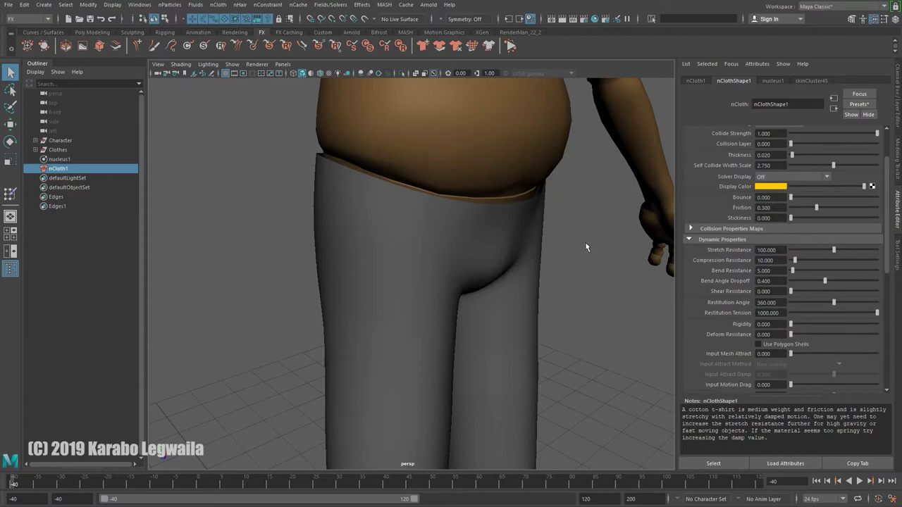
pyautogui.moveTo(493, 298)
pyautogui.keyDown('alt'); pyautogui.mouseDown()
pyautogui.moveTo(453, 277)
pyautogui.moveTo(529, 312)
pyautogui.moveTo(527, 296)
pyautogui.mouseUp(); pyautogui.keyUp('alt')
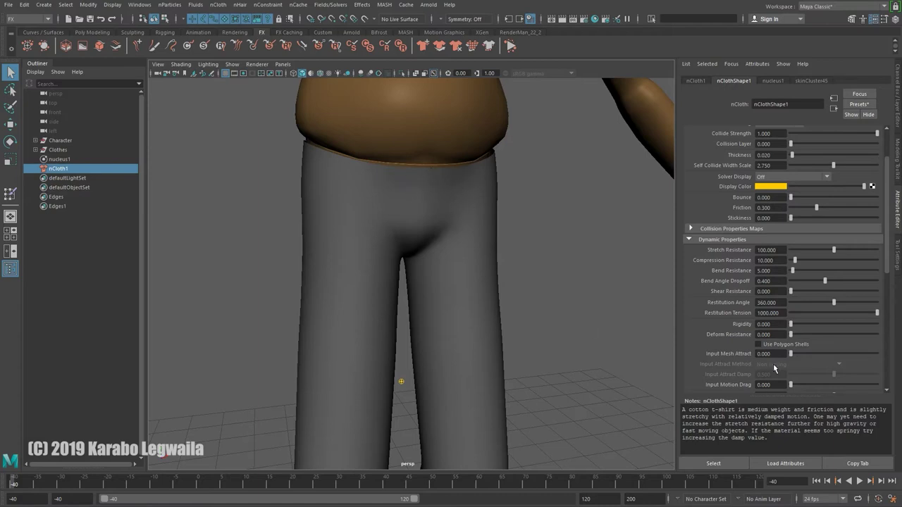
# Step: Raise Input Mesh Attract to 1.0 and set the Input Attract Method to Lock values of 1.0 or greater
pyautogui.moveTo(792, 355); pyautogui.dragTo(880, 357)
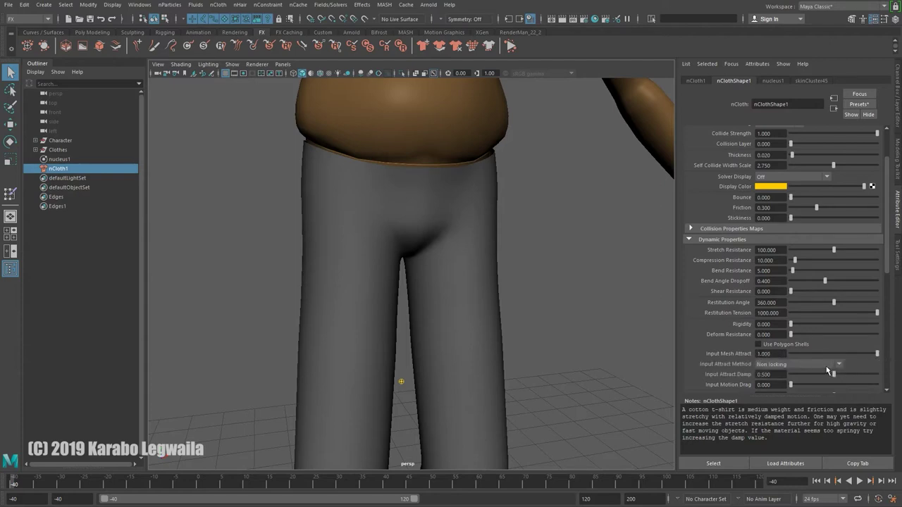
pyautogui.click(772, 366)
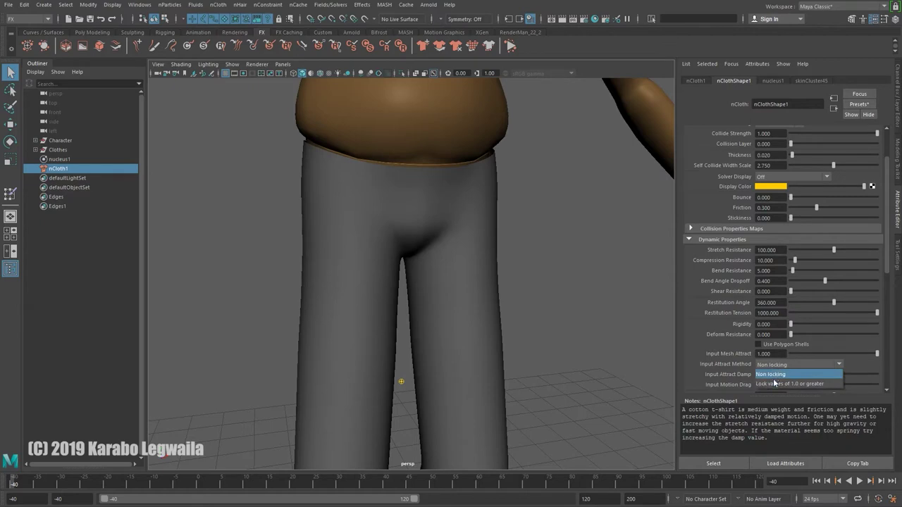
pyautogui.click(773, 383)
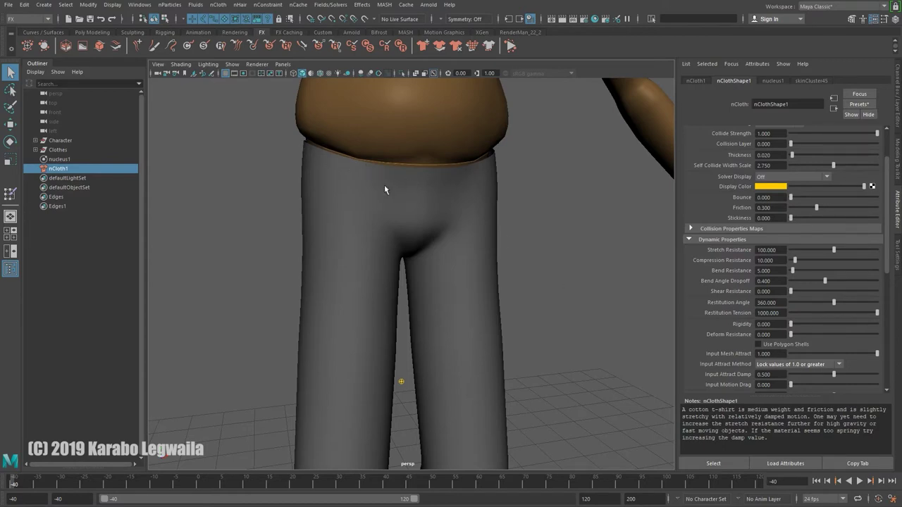
# Step: Examine the pants around the waistband and where the trouser legs enter the boots
pyautogui.keyDown('alt'); pyautogui.moveTo(481, 181); pyautogui.dragTo(472, 183); pyautogui.keyUp('alt')
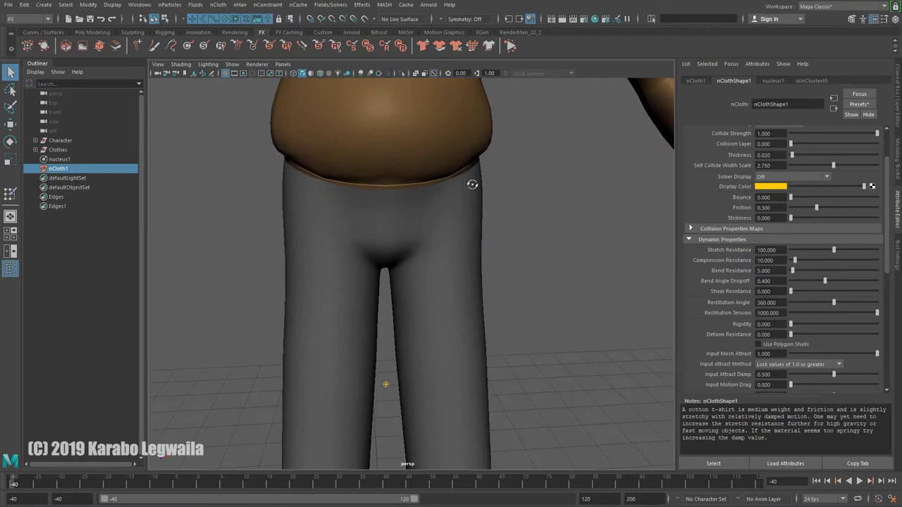
pyautogui.keyDown('alt'); pyautogui.moveTo(396, 198); pyautogui.dragTo(403, 215, button='middle'); pyautogui.keyUp('alt')
pyautogui.keyDown('alt'); pyautogui.moveTo(377, 220); pyautogui.dragTo(387, 210); pyautogui.keyUp('alt')
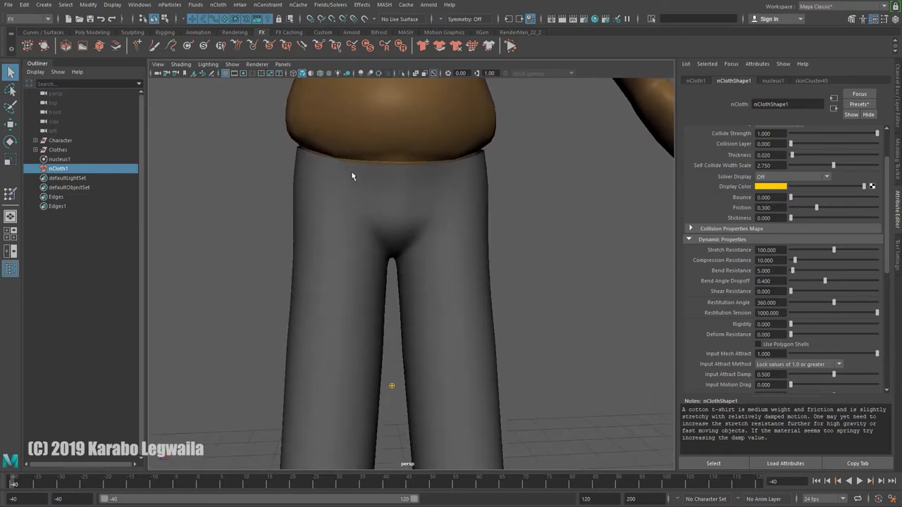
pyautogui.keyDown('alt'); pyautogui.moveTo(421, 301); pyautogui.dragTo(397, 248, button='middle'); pyautogui.keyUp('alt')
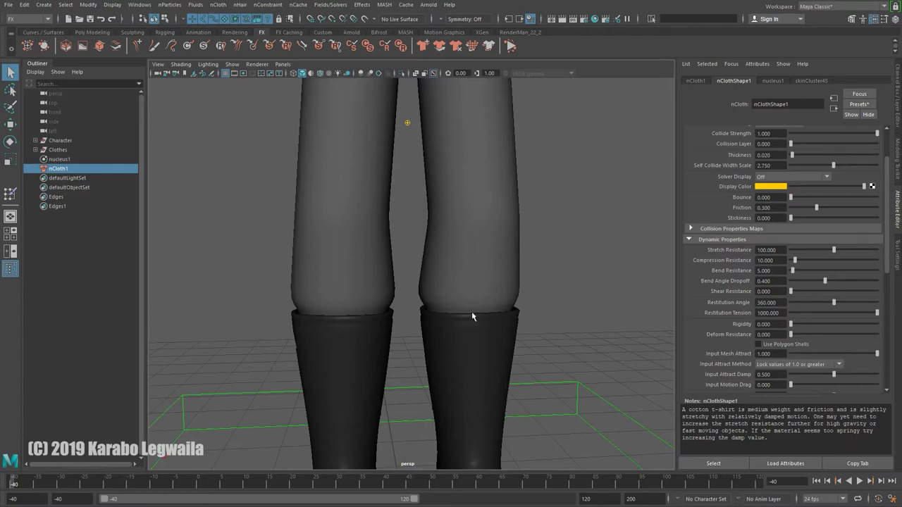
pyautogui.keyDown('alt'); pyautogui.moveTo(487, 228); pyautogui.dragTo(409, 283, button='middle'); pyautogui.keyUp('alt')
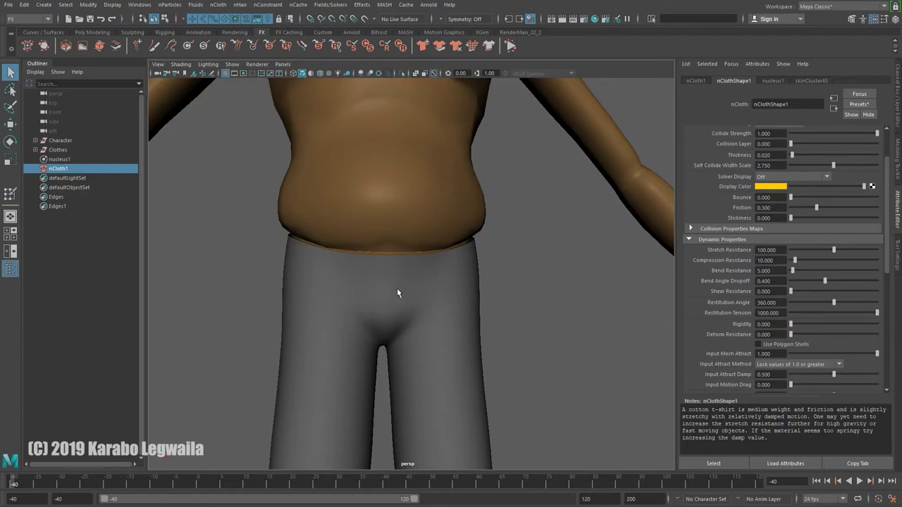
pyautogui.keyDown('alt'); pyautogui.moveTo(396, 287); pyautogui.dragTo(393, 259, button='middle'); pyautogui.keyUp('alt')
# Step: Select the pants mesh and isolate it so that the whole garment is in view
pyautogui.click(359, 252)
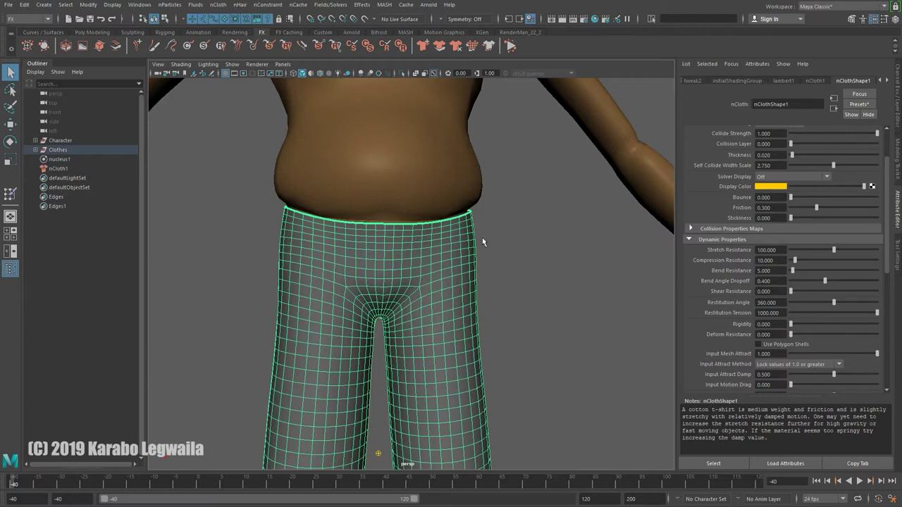
pyautogui.keyDown('alt'); pyautogui.moveTo(490, 242); pyautogui.dragTo(486, 188, button='middle'); pyautogui.keyUp('alt')
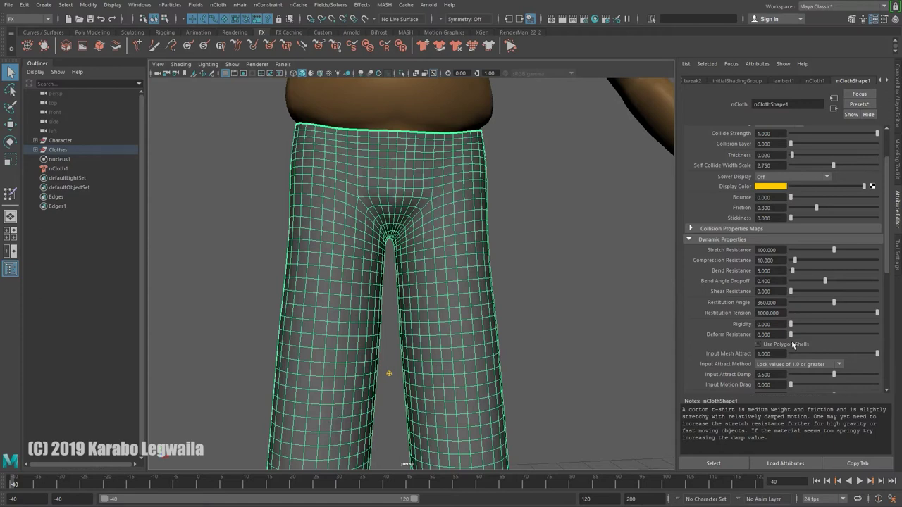
pyautogui.keyDown('alt'); pyautogui.moveTo(334, 140); pyautogui.dragTo(351, 170); pyautogui.keyUp('alt')
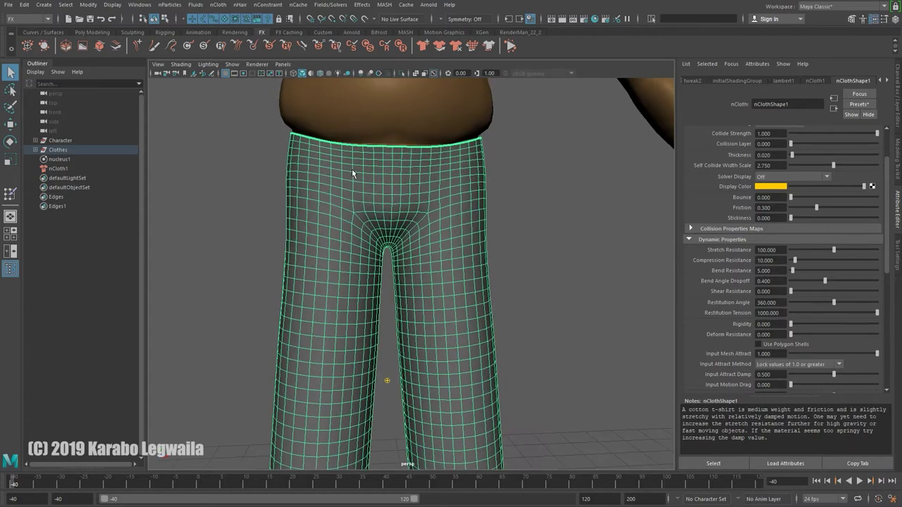
pyautogui.hotkey('ctrl', '1')
pyautogui.keyDown('alt'); pyautogui.moveTo(477, 323); pyautogui.dragTo(503, 177, button='middle'); pyautogui.keyUp('alt')
pyautogui.keyDown('alt'); pyautogui.moveTo(503, 177); pyautogui.dragTo(422, 191, button='right'); pyautogui.keyUp('alt')
pyautogui.keyDown('alt'); pyautogui.moveTo(423, 191); pyautogui.dragTo(440, 161); pyautogui.keyUp('alt')
pyautogui.keyDown('alt'); pyautogui.moveTo(439, 161); pyautogui.dragTo(425, 166, button='middle'); pyautogui.keyUp('alt')
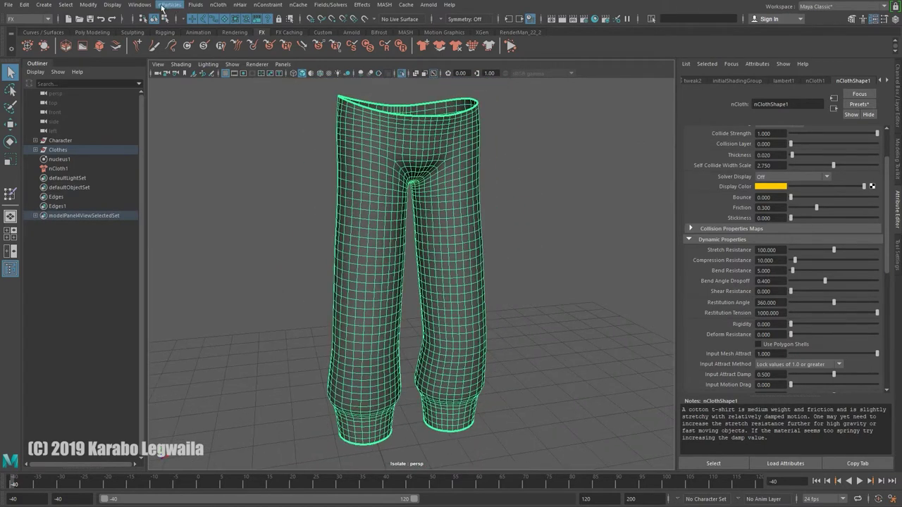
# Step: Start painting nCloth vertex properties on the pants and set the painted attribute to Input Attract
pyautogui.click(218, 5)
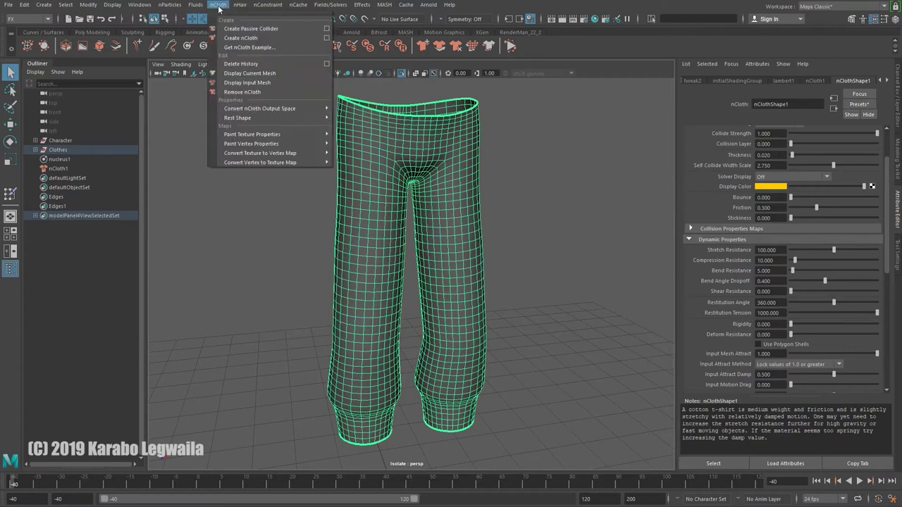
pyautogui.moveTo(282, 143)
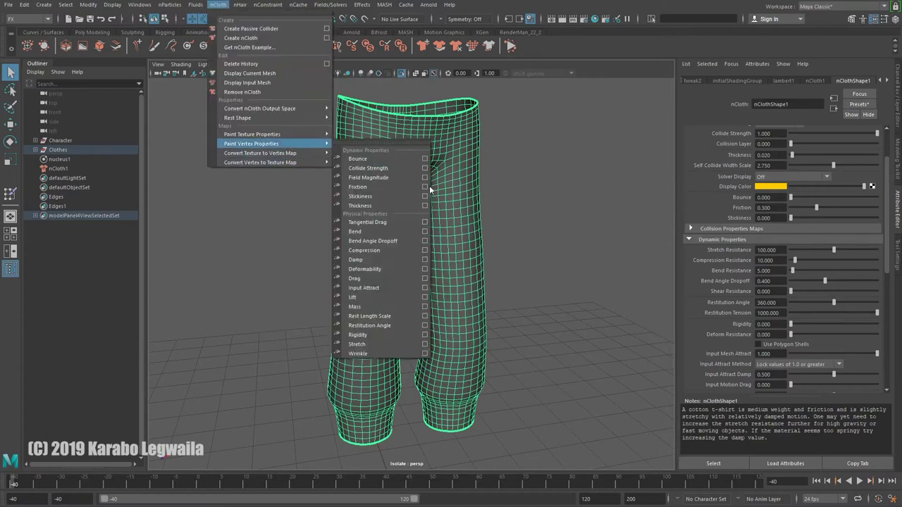
pyautogui.click(425, 289)
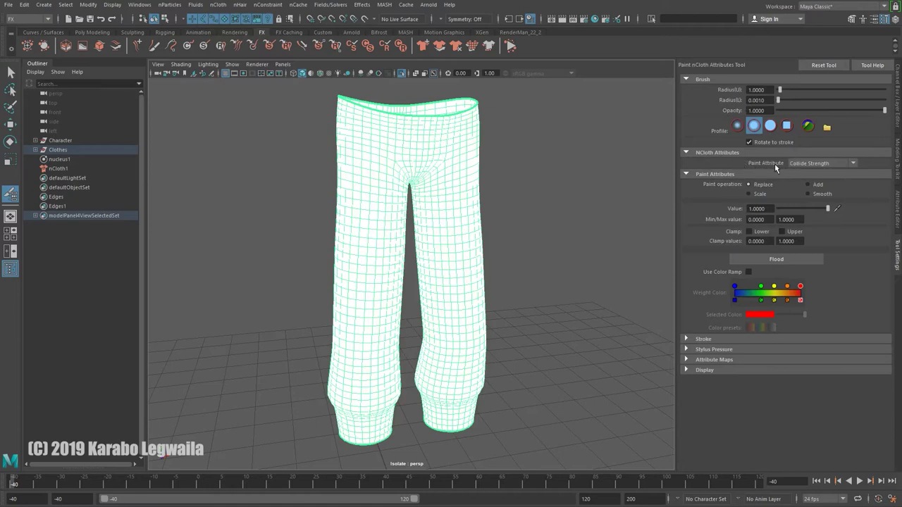
pyautogui.click(853, 163)
pyautogui.scroll(-1, 819, 239)
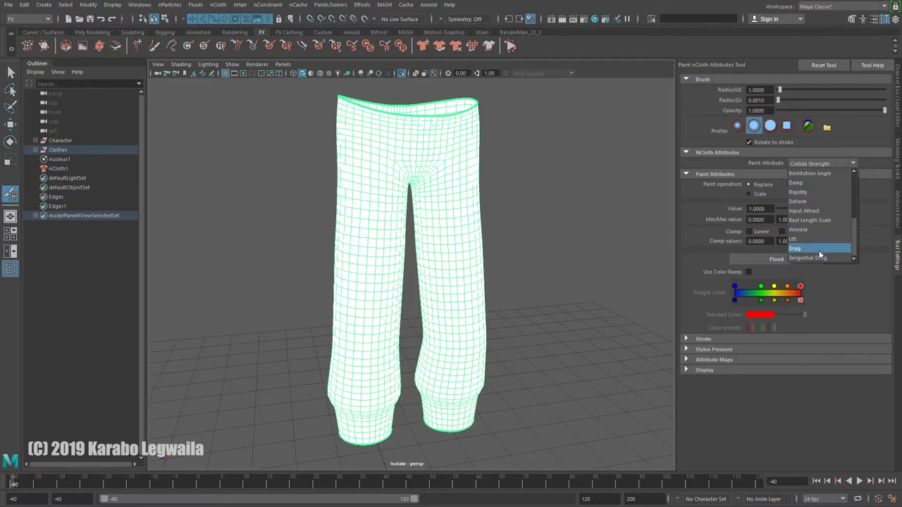
pyautogui.click(810, 211)
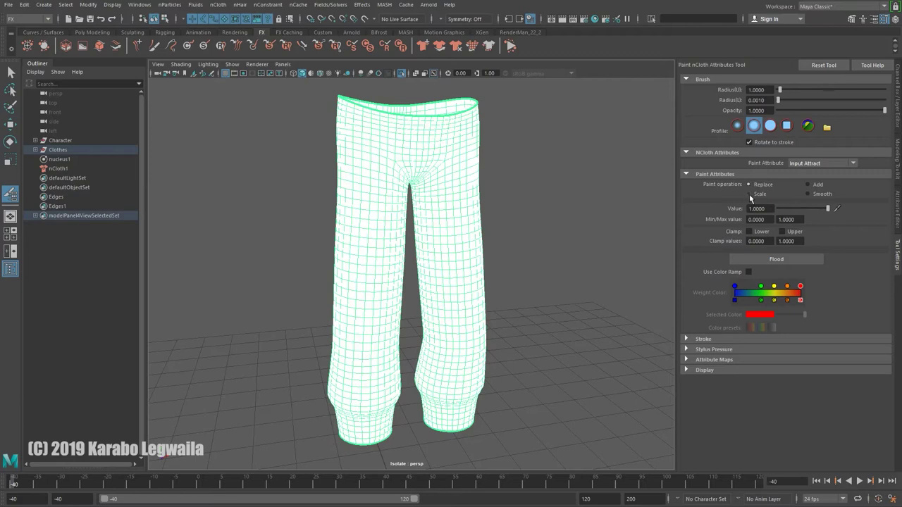
# Step: Flood the whole pants mesh with an Input Attract value of 0
pyautogui.write('0')
pyautogui.press('Return')
pyautogui.click(741, 260)
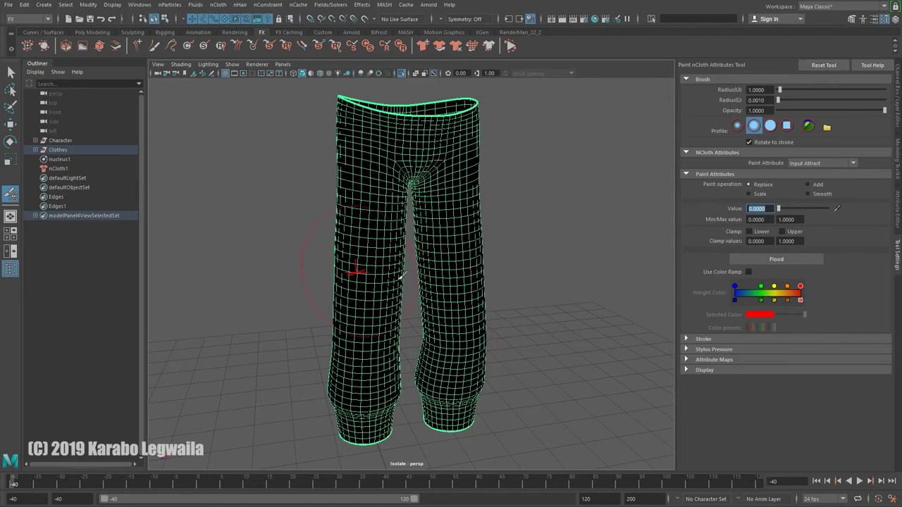
# Step: Set the brush to Replace with value 1.0, enable Reflection across X, and choose the solid round profile with a radius of about 0.09
pyautogui.keyDown('alt'); pyautogui.moveTo(436, 308); pyautogui.dragTo(425, 266); pyautogui.keyUp('alt')
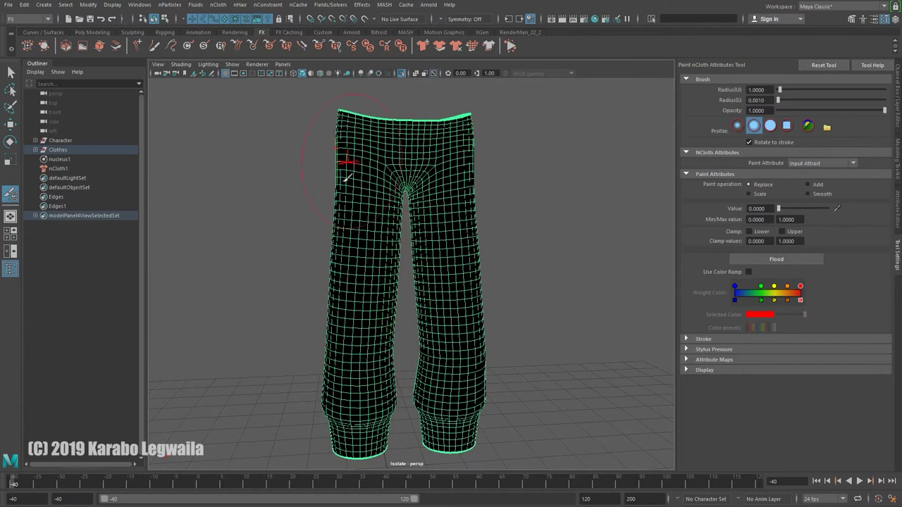
pyautogui.keyDown('alt'); pyautogui.moveTo(440, 237); pyautogui.dragTo(572, 275); pyautogui.keyUp('alt')
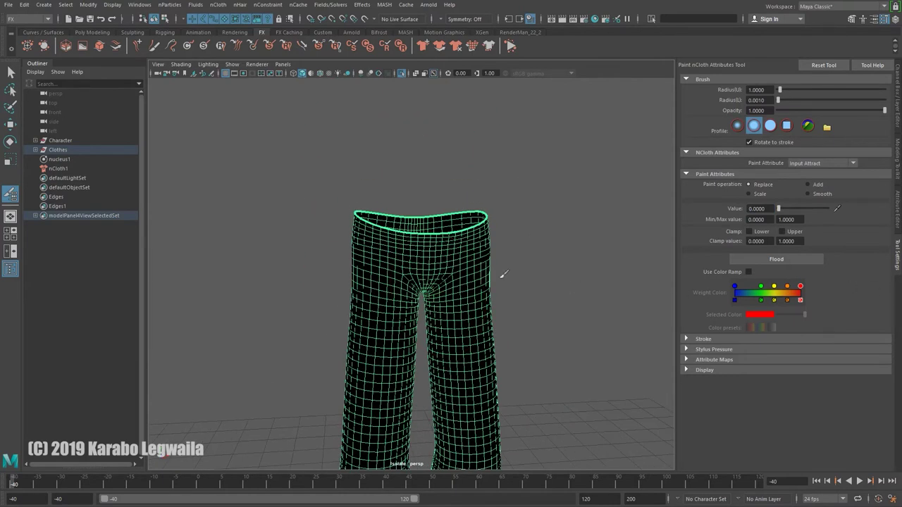
pyautogui.keyDown('alt'); pyautogui.moveTo(466, 364); pyautogui.dragTo(368, 178); pyautogui.keyUp('alt')
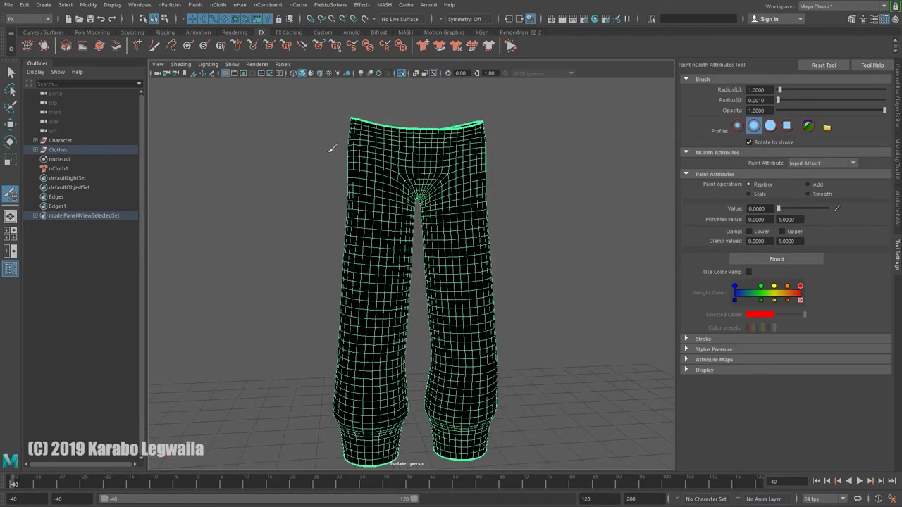
pyautogui.keyDown('alt'); pyautogui.moveTo(612, 195); pyautogui.dragTo(565, 296); pyautogui.keyUp('alt')
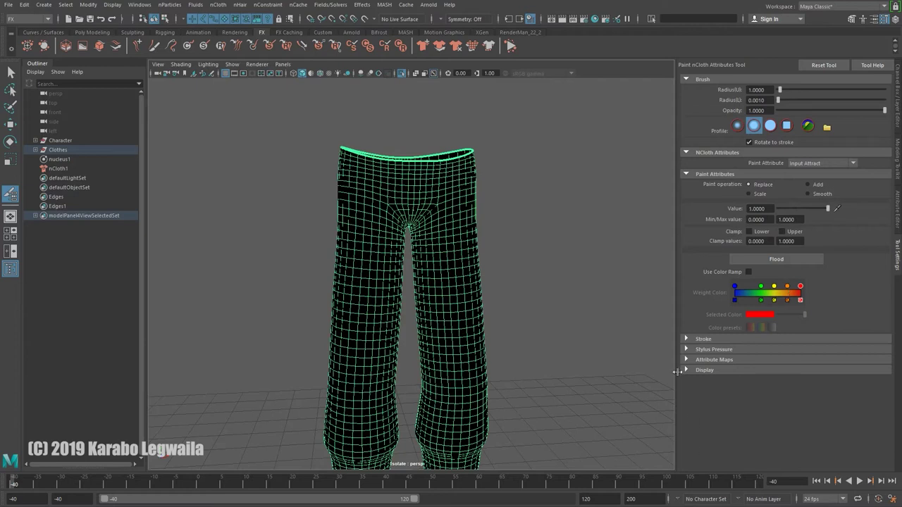
pyautogui.click(686, 339)
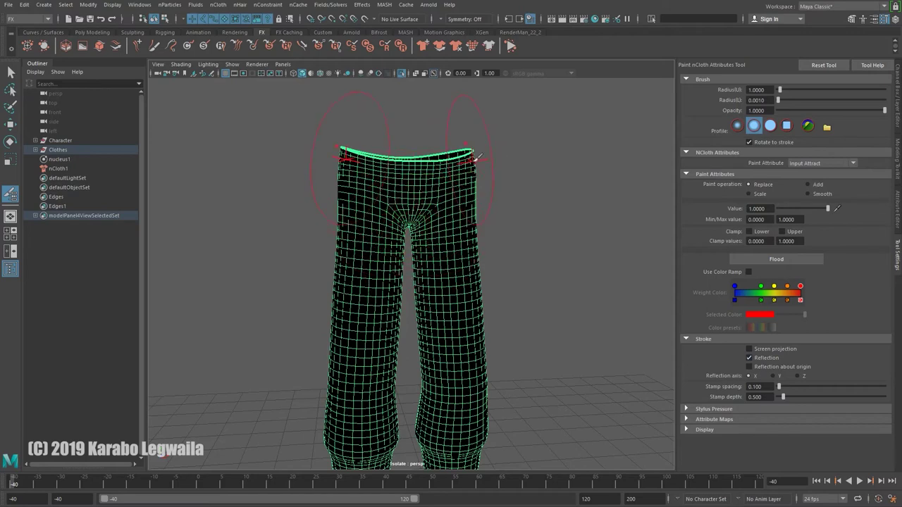
pyautogui.scroll(6, 447, 294)
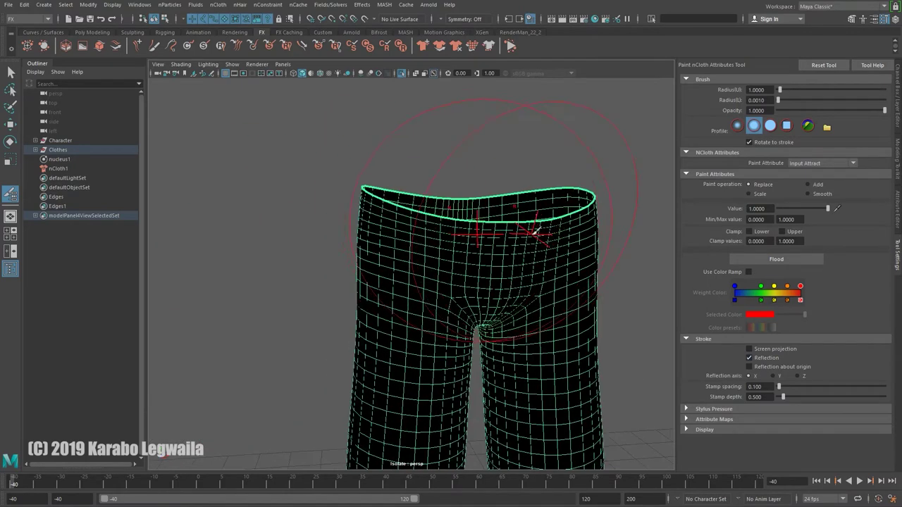
pyautogui.keyDown('alt'); pyautogui.moveTo(535, 230); pyautogui.dragTo(516, 229); pyautogui.keyUp('alt')
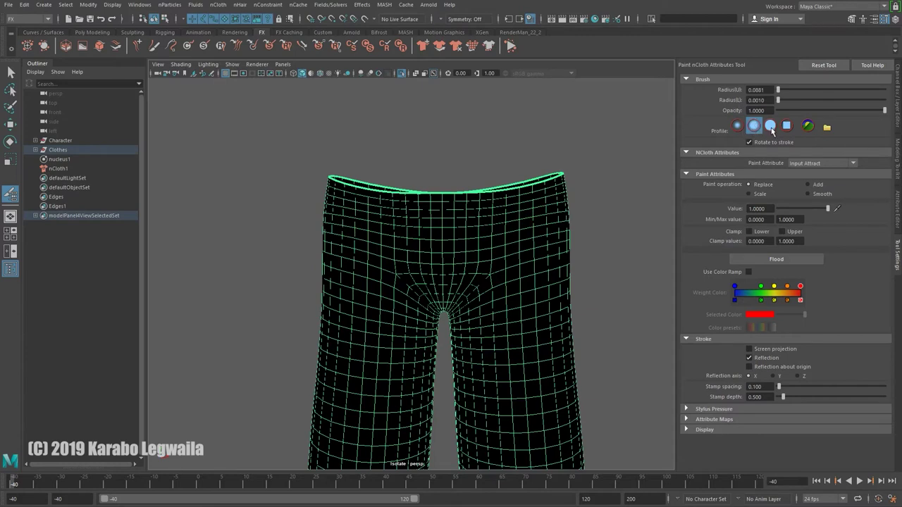
pyautogui.click(770, 127)
# Step: Paint Input Attract value 1.0 along the pants' waistband all the way around
pyautogui.keyDown('alt'); pyautogui.moveTo(443, 228); pyautogui.dragTo(451, 251); pyautogui.keyUp('alt')
pyautogui.scroll(4, 405, 260)
pyautogui.scroll(2, 451, 251)
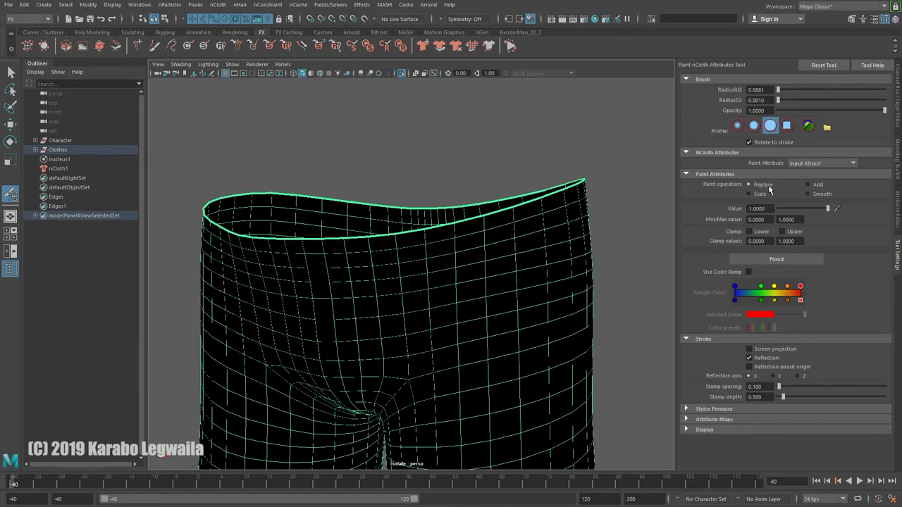
pyautogui.moveTo(327, 251)
pyautogui.mouseDown()
pyautogui.moveTo(415, 248)
pyautogui.moveTo(522, 227)
pyautogui.moveTo(314, 257)
pyautogui.moveTo(548, 220)
pyautogui.mouseUp()
pyautogui.moveTo(416, 250)
pyautogui.keyDown('alt'); pyautogui.mouseDown()
pyautogui.moveTo(402, 262)
pyautogui.moveTo(363, 246)
pyautogui.moveTo(430, 225)
pyautogui.moveTo(410, 231)
pyautogui.moveTo(502, 220)
pyautogui.moveTo(378, 235)
pyautogui.mouseUp(); pyautogui.keyUp('alt')
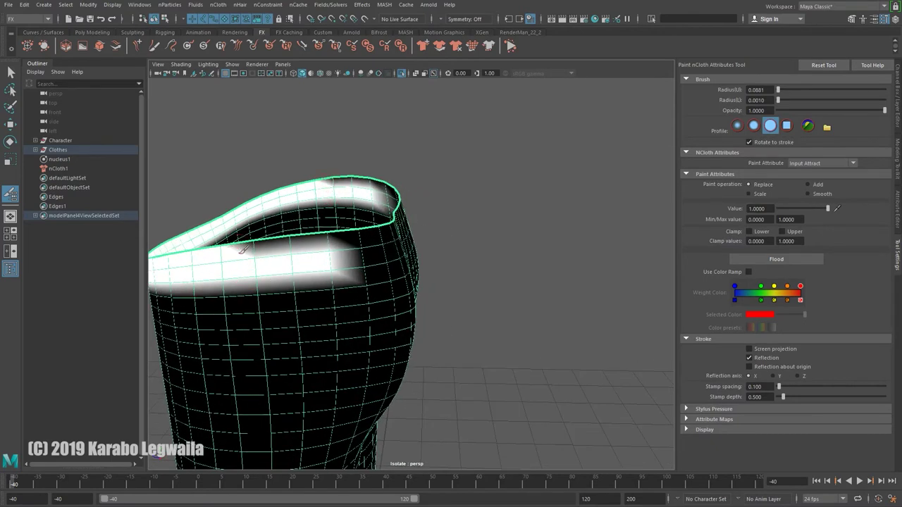
pyautogui.moveTo(238, 256); pyautogui.dragTo(326, 242)
pyautogui.keyDown('alt'); pyautogui.moveTo(386, 239); pyautogui.dragTo(299, 258); pyautogui.keyUp('alt')
pyautogui.moveTo(213, 222); pyautogui.dragTo(352, 227)
pyautogui.moveTo(300, 215)
pyautogui.mouseDown()
pyautogui.moveTo(343, 210)
pyautogui.moveTo(383, 233)
pyautogui.moveTo(424, 331)
pyautogui.moveTo(409, 258)
pyautogui.moveTo(474, 345)
pyautogui.mouseUp()
# Step: Enlarge the brush radius to about 0.22 and paint Input Attract value 1.0 over the cuffs of both trouser legs
pyautogui.keyDown('alt'); pyautogui.moveTo(474, 344); pyautogui.dragTo(441, 255, button='middle'); pyautogui.keyUp('alt')
pyautogui.keyDown('alt'); pyautogui.moveTo(465, 263); pyautogui.dragTo(402, 243, button='right'); pyautogui.keyUp('alt')
pyautogui.keyDown('alt'); pyautogui.moveTo(437, 317); pyautogui.dragTo(416, 244, button='middle'); pyautogui.keyUp('alt')
pyautogui.keyDown('alt'); pyautogui.moveTo(395, 273); pyautogui.dragTo(469, 314, button='right'); pyautogui.keyUp('alt')
pyautogui.keyDown('alt'); pyautogui.moveTo(469, 314); pyautogui.dragTo(368, 197); pyautogui.keyUp('alt')
pyautogui.keyDown('alt'); pyautogui.moveTo(373, 327); pyautogui.dragTo(341, 190, button='middle'); pyautogui.keyUp('alt')
pyautogui.keyDown('alt'); pyautogui.moveTo(341, 190); pyautogui.dragTo(402, 211, button='right'); pyautogui.keyUp('alt')
pyautogui.moveTo(317, 162)
pyautogui.keyDown('alt'); pyautogui.mouseDown()
pyautogui.moveTo(310, 230)
pyautogui.moveTo(298, 241)
pyautogui.moveTo(278, 232)
pyautogui.moveTo(258, 195)
pyautogui.moveTo(298, 258)
pyautogui.moveTo(386, 264)
pyautogui.moveTo(378, 221)
pyautogui.moveTo(322, 202)
pyautogui.moveTo(386, 207)
pyautogui.mouseUp(); pyautogui.keyUp('alt')
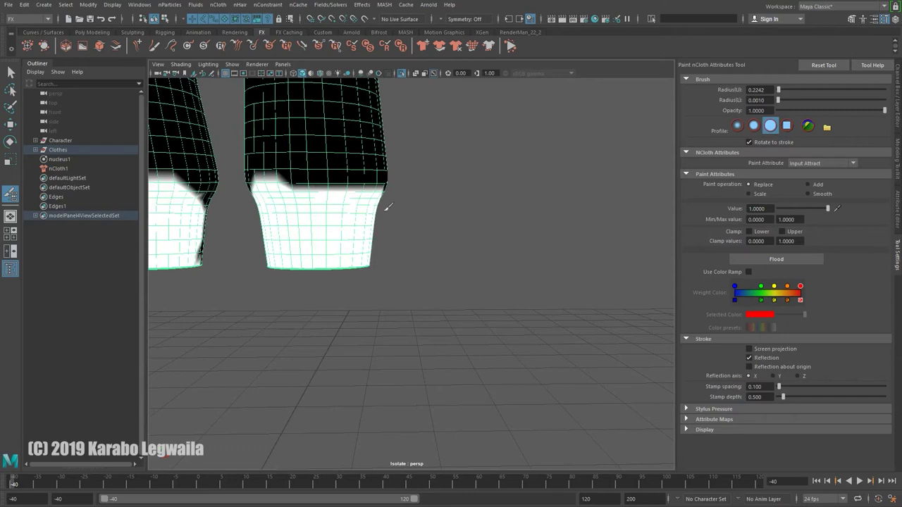
pyautogui.moveTo(322, 237)
pyautogui.keyDown('alt'); pyautogui.mouseDown()
pyautogui.moveTo(376, 217)
pyautogui.moveTo(314, 260)
pyautogui.mouseUp(); pyautogui.keyUp('alt')
pyautogui.moveTo(406, 218)
pyautogui.mouseDown()
pyautogui.moveTo(482, 224)
pyautogui.moveTo(458, 197)
pyautogui.moveTo(427, 183)
pyautogui.moveTo(478, 186)
pyautogui.moveTo(398, 200)
pyautogui.mouseUp()
pyautogui.moveTo(508, 228)
pyautogui.mouseDown()
pyautogui.moveTo(541, 264)
pyautogui.moveTo(564, 206)
pyautogui.moveTo(499, 187)
pyautogui.moveTo(467, 228)
pyautogui.moveTo(522, 212)
pyautogui.moveTo(539, 218)
pyautogui.moveTo(444, 189)
pyautogui.moveTo(385, 207)
pyautogui.moveTo(360, 203)
pyautogui.moveTo(331, 177)
pyautogui.mouseUp()
# Step: Fill the unpainted gaps along the upper edge of both leg cuffs with value 1.0
pyautogui.moveTo(487, 257)
pyautogui.keyDown('alt'); pyautogui.mouseDown()
pyautogui.moveTo(233, 256)
pyautogui.moveTo(458, 299)
pyautogui.mouseUp(); pyautogui.keyUp('alt')
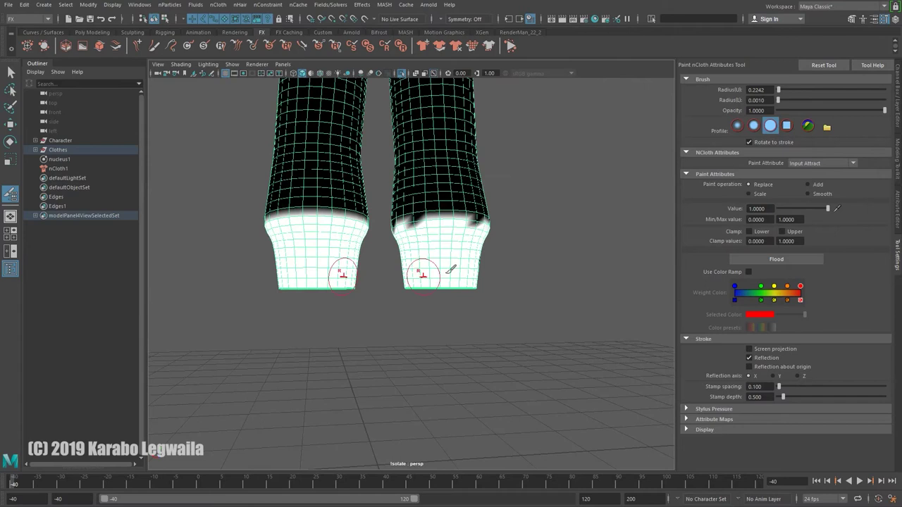
pyautogui.keyDown('alt'); pyautogui.moveTo(398, 243); pyautogui.dragTo(465, 243, button='right'); pyautogui.keyUp('alt')
pyautogui.keyDown('alt'); pyautogui.moveTo(444, 176); pyautogui.dragTo(455, 233); pyautogui.keyUp('alt')
pyautogui.keyDown('alt'); pyautogui.moveTo(448, 196); pyautogui.dragTo(448, 232, button='middle'); pyautogui.keyUp('alt')
pyautogui.keyDown('alt'); pyautogui.moveTo(448, 232); pyautogui.dragTo(428, 214, button='right'); pyautogui.keyUp('alt')
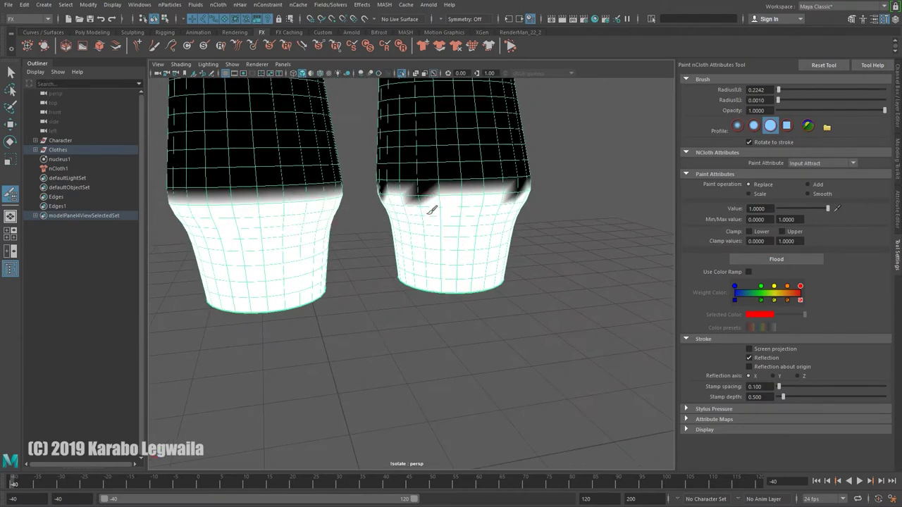
pyautogui.moveTo(431, 210); pyautogui.dragTo(493, 210)
pyautogui.keyDown('alt'); pyautogui.moveTo(403, 211); pyautogui.dragTo(427, 207); pyautogui.keyUp('alt')
pyautogui.moveTo(364, 222); pyautogui.dragTo(357, 217)
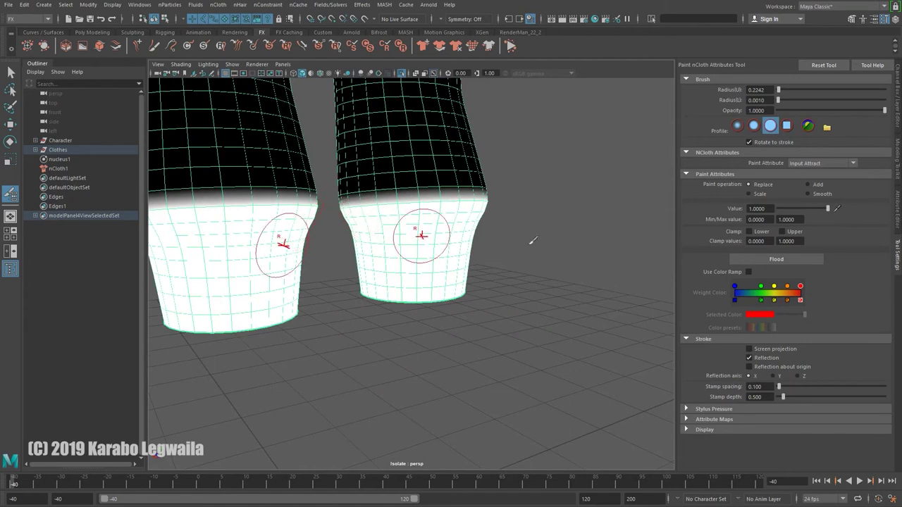
pyautogui.keyDown('alt'); pyautogui.moveTo(502, 238); pyautogui.dragTo(405, 235); pyautogui.keyUp('alt')
pyautogui.click(618, 282)
pyautogui.moveTo(579, 257)
pyautogui.keyDown('alt'); pyautogui.mouseDown()
pyautogui.moveTo(511, 261)
pyautogui.moveTo(392, 222)
pyautogui.mouseUp(); pyautogui.keyUp('alt')
pyautogui.moveTo(352, 232); pyautogui.dragTo(475, 212)
# Step: Switch the paint operation to Smooth and flood the pants four times to soften the weight edges
pyautogui.moveTo(582, 282)
pyautogui.keyDown('alt'); pyautogui.mouseDown()
pyautogui.moveTo(282, 297)
pyautogui.moveTo(293, 346)
pyautogui.mouseUp(); pyautogui.keyUp('alt')
pyautogui.scroll(-5, 507, 315)
pyautogui.keyDown('alt'); pyautogui.moveTo(443, 256); pyautogui.dragTo(469, 362, button='middle'); pyautogui.keyUp('alt')
pyautogui.scroll(5, 563, 273)
pyautogui.keyDown('alt'); pyautogui.moveTo(521, 443); pyautogui.dragTo(518, 391); pyautogui.keyUp('alt')
pyautogui.moveTo(518, 391)
pyautogui.keyDown('alt'); pyautogui.mouseDown(button='middle')
pyautogui.moveTo(512, 358)
pyautogui.moveTo(505, 383)
pyautogui.mouseUp(button='middle'); pyautogui.keyUp('alt')
pyautogui.keyDown('alt'); pyautogui.moveTo(505, 383); pyautogui.dragTo(497, 296); pyautogui.keyUp('alt')
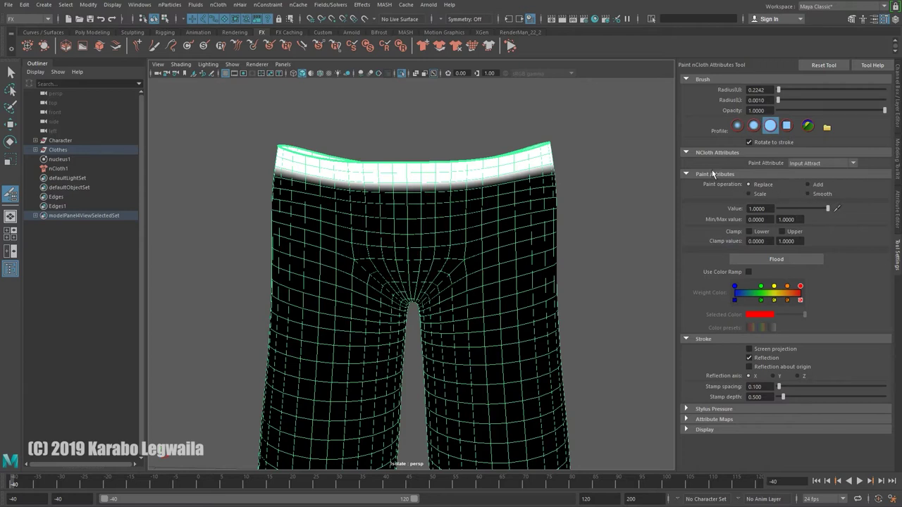
pyautogui.click(809, 194)
pyautogui.keyDown('alt'); pyautogui.moveTo(517, 262); pyautogui.dragTo(547, 288); pyautogui.keyUp('alt')
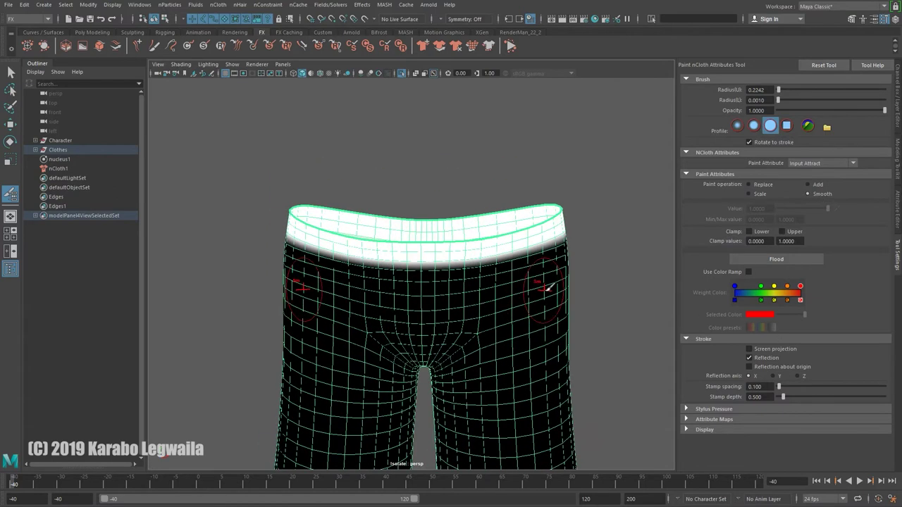
pyautogui.click(797, 259)
pyautogui.click(797, 259)
pyautogui.click(796, 259)
pyautogui.click(797, 259)
# Step: Switch back to Replace and repaint the waistband's top edge at value 1.0 with a brush radius of about 0.08
pyautogui.keyDown('alt'); pyautogui.moveTo(569, 303); pyautogui.dragTo(568, 183, button='middle'); pyautogui.keyUp('alt')
pyautogui.keyDown('alt'); pyautogui.moveTo(586, 296); pyautogui.dragTo(582, 251); pyautogui.keyUp('alt')
pyautogui.keyDown('alt'); pyautogui.moveTo(582, 242); pyautogui.dragTo(557, 292, button='middle'); pyautogui.keyUp('alt')
pyautogui.moveTo(448, 199)
pyautogui.keyDown('alt'); pyautogui.mouseDown()
pyautogui.moveTo(467, 198)
pyautogui.moveTo(472, 211)
pyautogui.moveTo(465, 284)
pyautogui.moveTo(514, 267)
pyautogui.moveTo(467, 177)
pyautogui.mouseUp(); pyautogui.keyUp('alt')
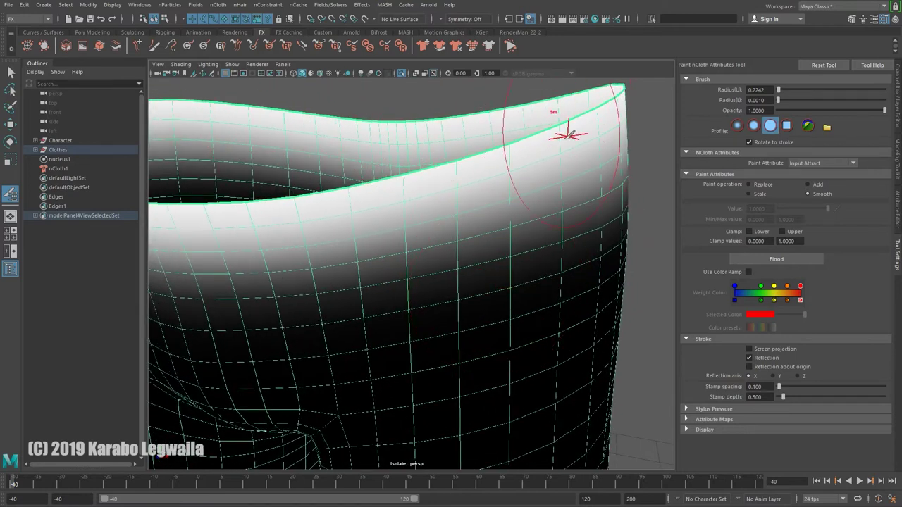
pyautogui.moveTo(282, 205)
pyautogui.keyDown('alt'); pyautogui.mouseDown()
pyautogui.moveTo(442, 265)
pyautogui.moveTo(544, 185)
pyautogui.mouseUp(); pyautogui.keyUp('alt')
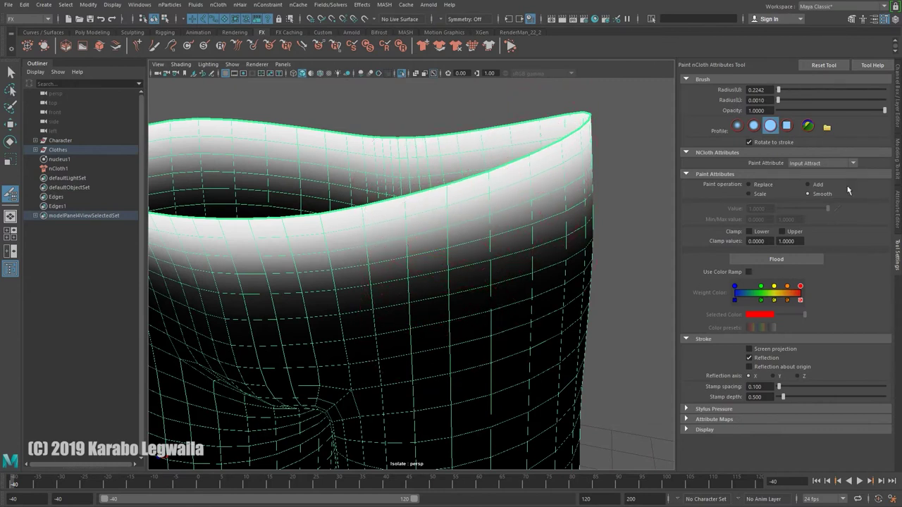
pyautogui.click(748, 185)
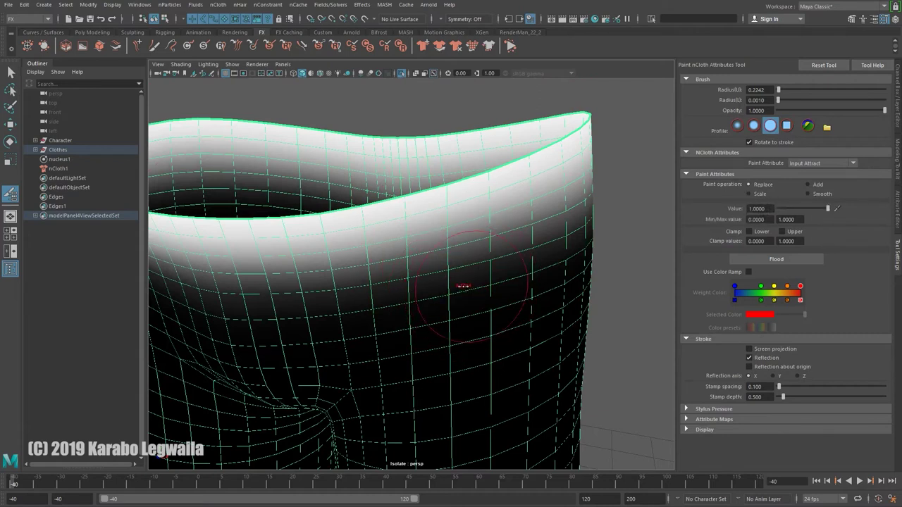
pyautogui.moveTo(467, 199)
pyautogui.mouseDown()
pyautogui.moveTo(447, 190)
pyautogui.moveTo(524, 166)
pyautogui.moveTo(507, 181)
pyautogui.mouseUp()
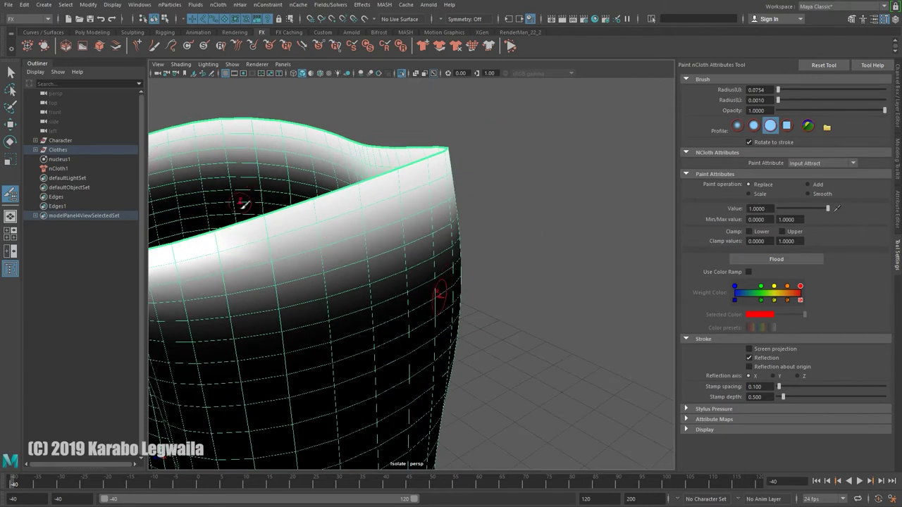
pyautogui.moveTo(277, 226)
pyautogui.mouseDown()
pyautogui.moveTo(429, 165)
pyautogui.moveTo(431, 178)
pyautogui.moveTo(310, 191)
pyautogui.mouseUp()
pyautogui.keyDown('alt'); pyautogui.moveTo(310, 191); pyautogui.dragTo(382, 257, button='middle'); pyautogui.keyUp('alt')
pyautogui.moveTo(358, 253)
pyautogui.keyDown('alt'); pyautogui.mouseDown()
pyautogui.moveTo(269, 230)
pyautogui.moveTo(455, 213)
pyautogui.moveTo(465, 227)
pyautogui.moveTo(415, 213)
pyautogui.moveTo(378, 242)
pyautogui.mouseUp(); pyautogui.keyUp('alt')
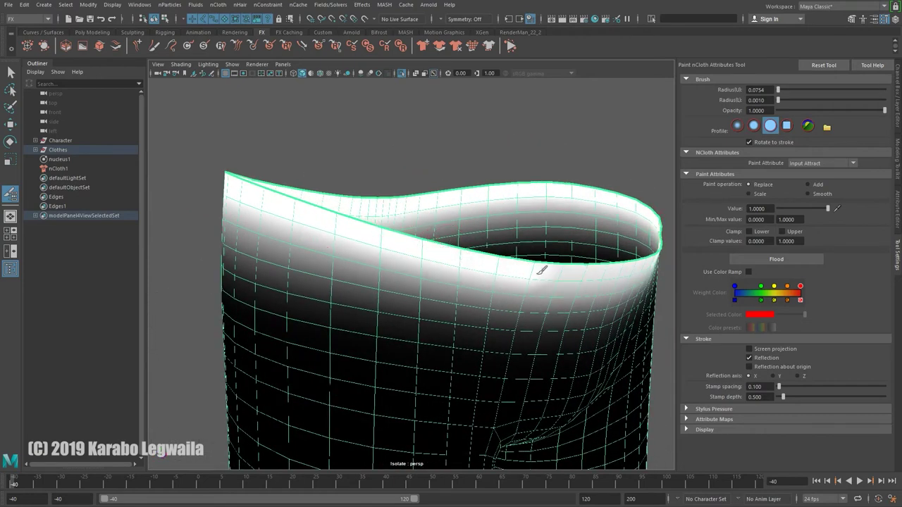
pyautogui.moveTo(584, 261)
pyautogui.keyDown('alt'); pyautogui.mouseDown()
pyautogui.moveTo(519, 267)
pyautogui.moveTo(316, 239)
pyautogui.moveTo(411, 258)
pyautogui.moveTo(453, 238)
pyautogui.mouseUp(); pyautogui.keyUp('alt')
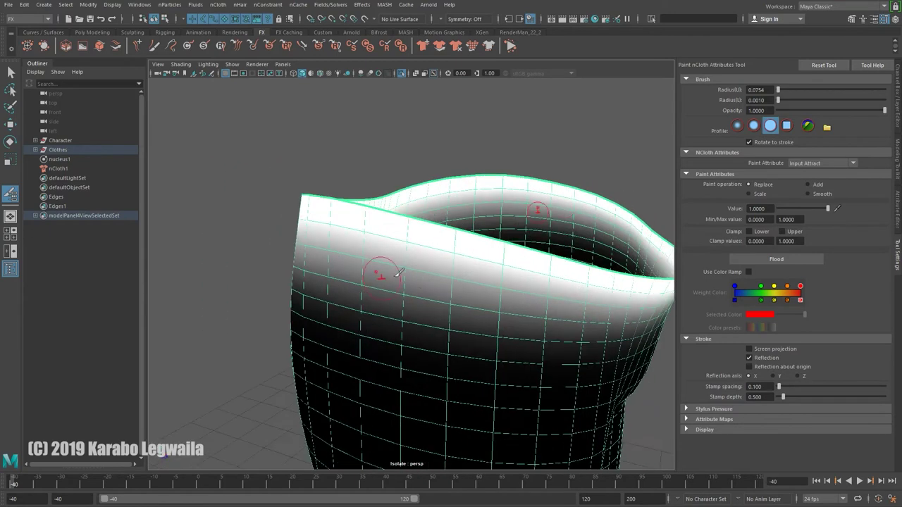
pyautogui.keyDown('alt'); pyautogui.moveTo(336, 198); pyautogui.dragTo(476, 164); pyautogui.keyUp('alt')
# Step: Go over the cuffs of both trouser legs with Input Attract value 1.0 on all sides
pyautogui.keyDown('alt'); pyautogui.moveTo(476, 164); pyautogui.dragTo(470, 84, button='middle'); pyautogui.keyUp('alt')
pyautogui.keyDown('alt'); pyautogui.moveTo(469, 342); pyautogui.dragTo(411, 275, button='middle'); pyautogui.keyUp('alt')
pyautogui.keyDown('alt'); pyautogui.moveTo(411, 275); pyautogui.dragTo(510, 256, button='right'); pyautogui.keyUp('alt')
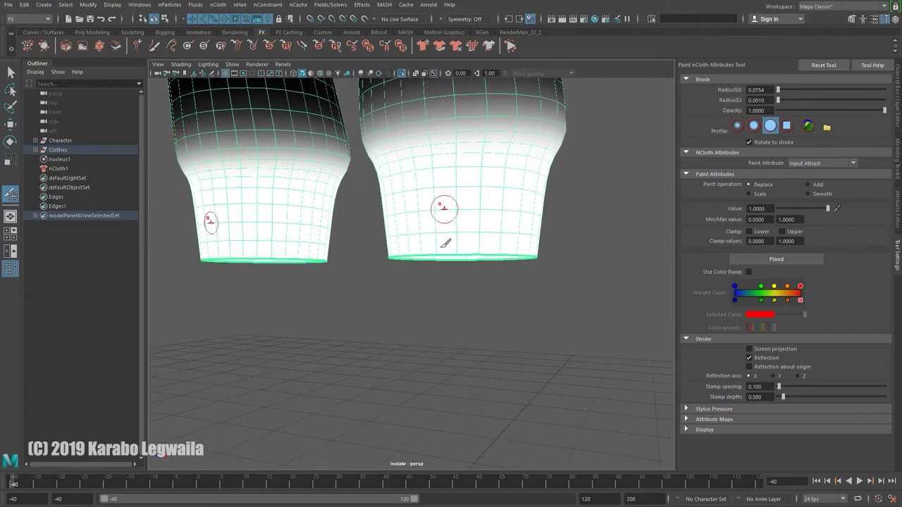
pyautogui.keyDown('alt'); pyautogui.moveTo(469, 186); pyautogui.dragTo(447, 201, button='middle'); pyautogui.keyUp('alt')
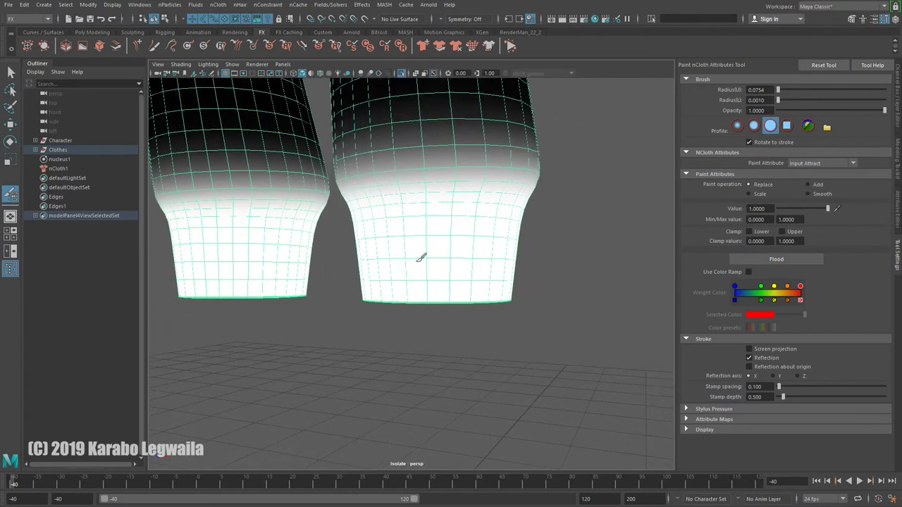
pyautogui.keyDown('alt'); pyautogui.moveTo(575, 292); pyautogui.dragTo(451, 289); pyautogui.keyUp('alt')
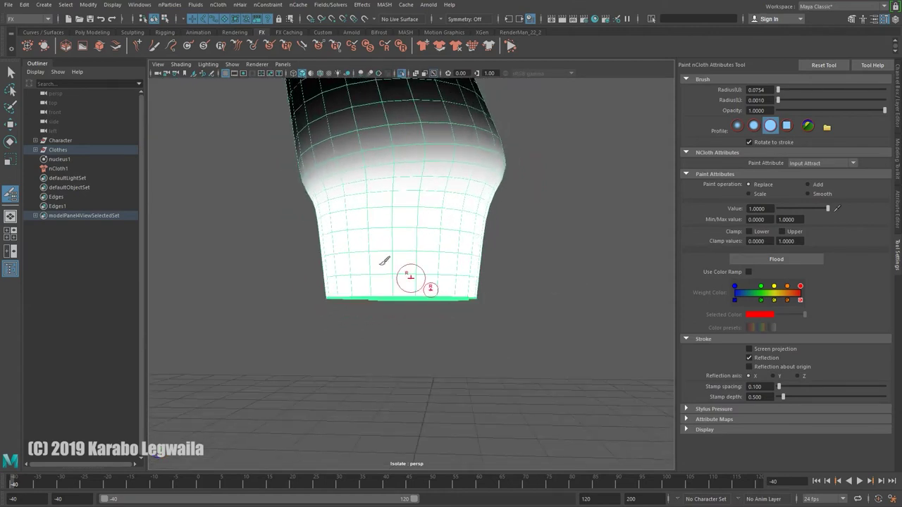
pyautogui.keyDown('alt'); pyautogui.moveTo(359, 272); pyautogui.dragTo(387, 284); pyautogui.keyUp('alt')
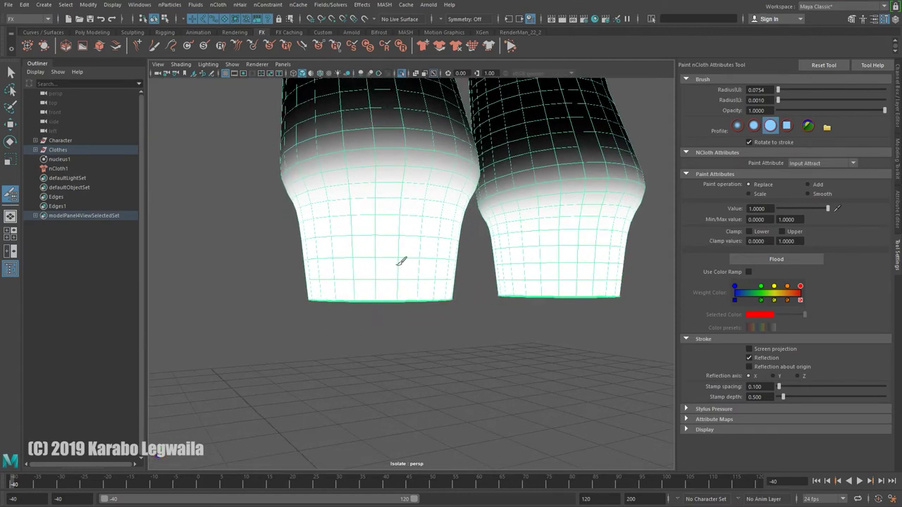
pyautogui.keyDown('alt'); pyautogui.moveTo(444, 269); pyautogui.dragTo(503, 282); pyautogui.keyUp('alt')
pyautogui.keyDown('alt'); pyautogui.moveTo(426, 288); pyautogui.dragTo(481, 288); pyautogui.keyUp('alt')
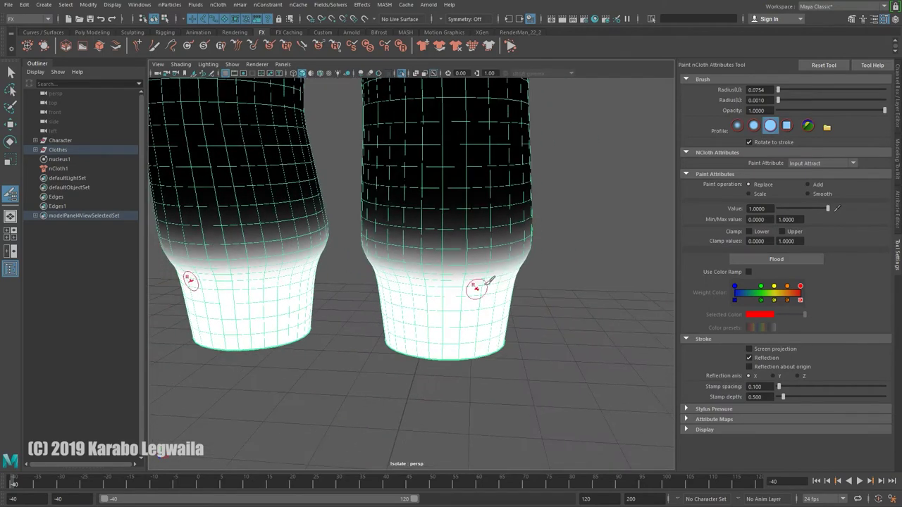
# Step: Exit painting with the Move tool, end the pants' isolation and bring the whole character into view
pyautogui.keyDown('alt'); pyautogui.moveTo(481, 288); pyautogui.dragTo(429, 218, button='right'); pyautogui.keyUp('alt')
pyautogui.keyDown('alt'); pyautogui.moveTo(429, 217); pyautogui.dragTo(499, 351, button='middle'); pyautogui.keyUp('alt')
pyautogui.press('w')
pyautogui.keyDown('alt'); pyautogui.moveTo(559, 341); pyautogui.dragTo(487, 244, button='right'); pyautogui.keyUp('alt')
pyautogui.keyDown('alt'); pyautogui.moveTo(480, 238); pyautogui.dragTo(463, 224, button='middle'); pyautogui.keyUp('alt')
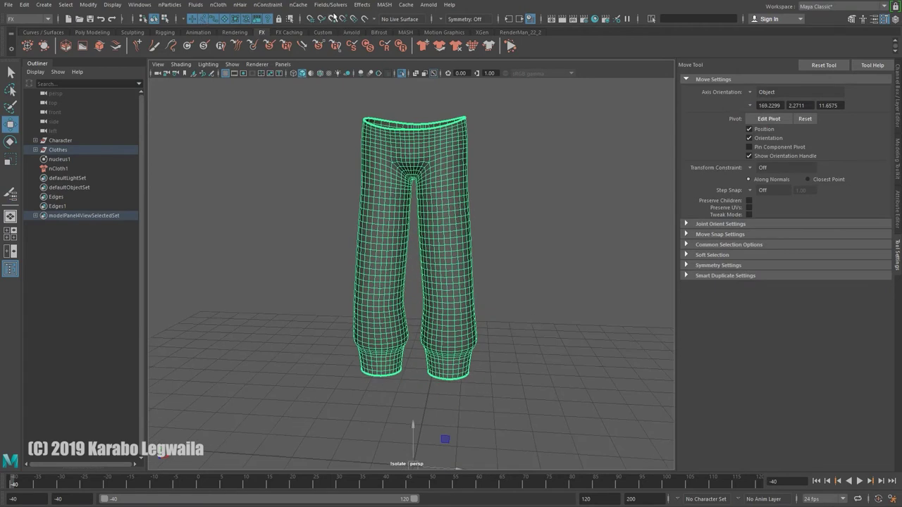
pyautogui.hotkey('ctrl', '1')
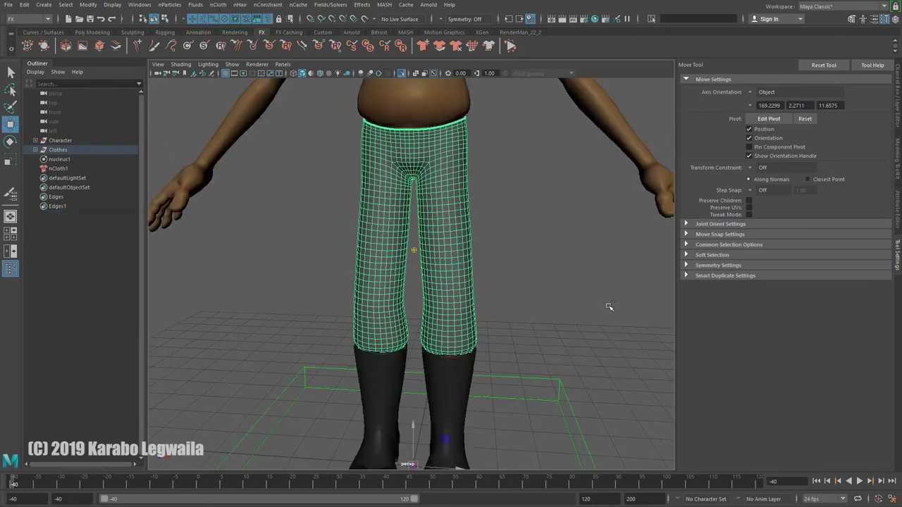
pyautogui.keyDown('alt'); pyautogui.moveTo(543, 244); pyautogui.dragTo(416, 254, button='right'); pyautogui.keyUp('alt')
pyautogui.moveTo(417, 253)
pyautogui.keyDown('alt'); pyautogui.mouseDown()
pyautogui.moveTo(473, 263)
pyautogui.moveTo(412, 255)
pyautogui.mouseUp(); pyautogui.keyUp('alt')
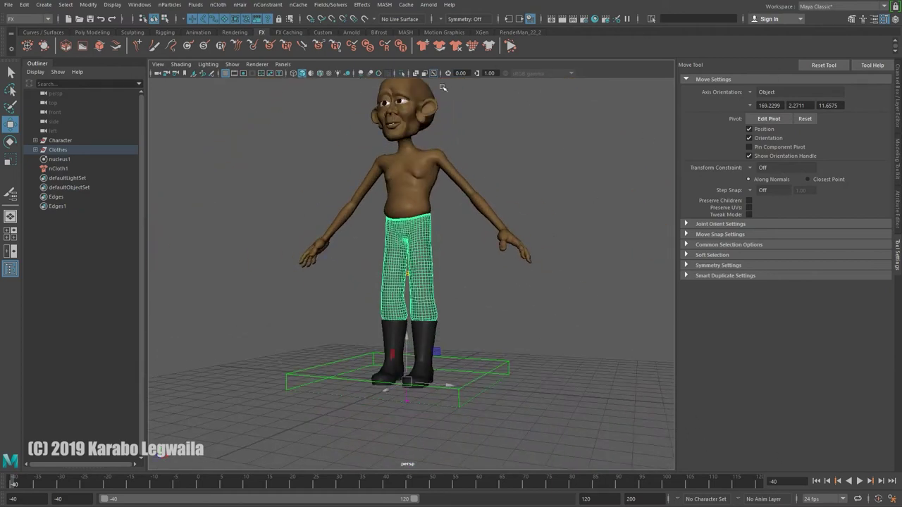
# Step: Save the scene, accepting the Student Version notice, and reactivate the Move tool
pyautogui.click(90, 19)
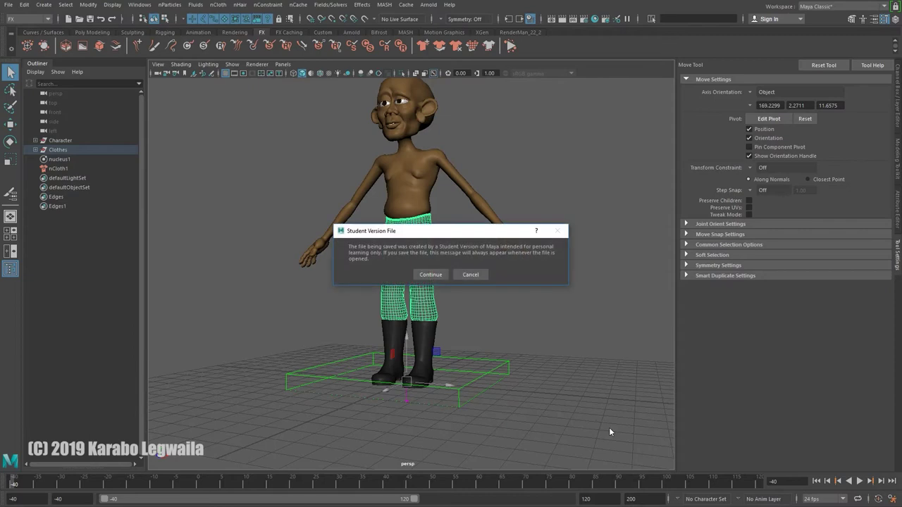
pyautogui.click(430, 274)
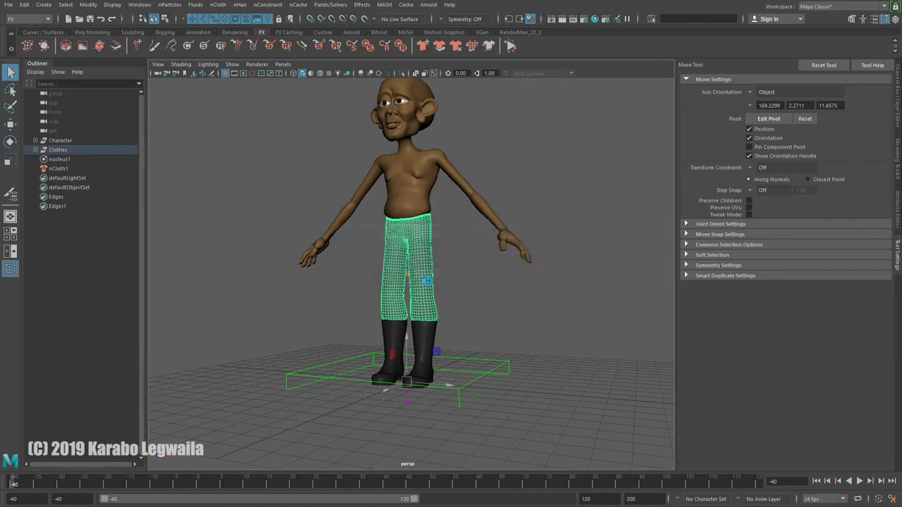
pyautogui.press('w')
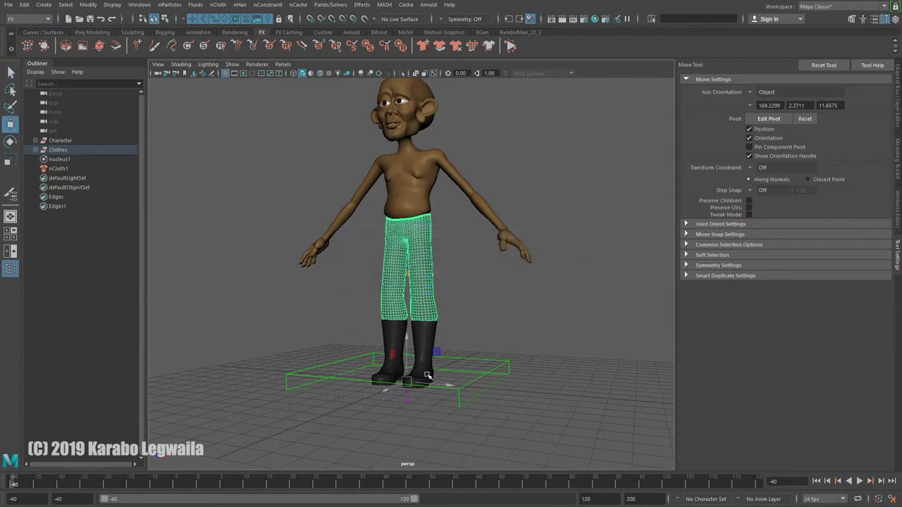
# Step: Play the simulation from frame -40 to check how the pants behave as the character moves, then stop playback
pyautogui.click(859, 481)
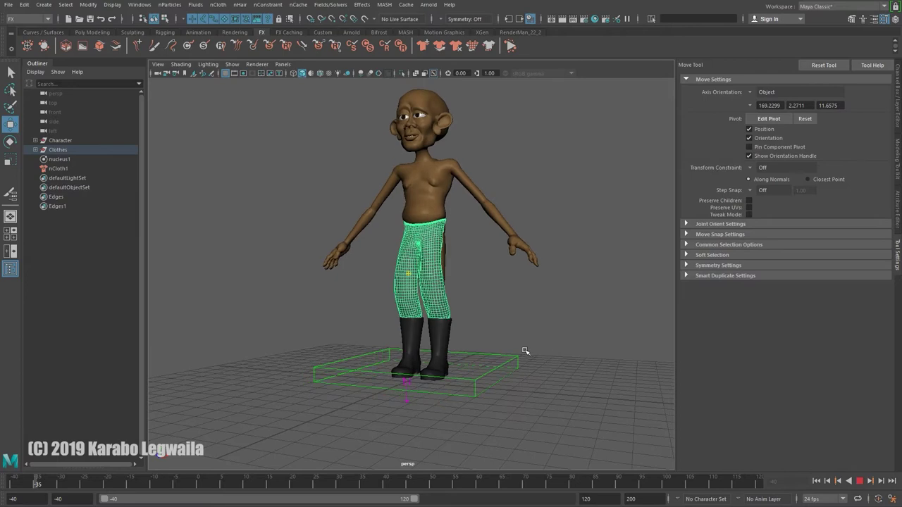
pyautogui.keyDown('alt'); pyautogui.moveTo(547, 376); pyautogui.dragTo(612, 410); pyautogui.keyUp('alt')
pyautogui.keyDown('alt'); pyautogui.moveTo(614, 412); pyautogui.dragTo(562, 407, button='middle'); pyautogui.keyUp('alt')
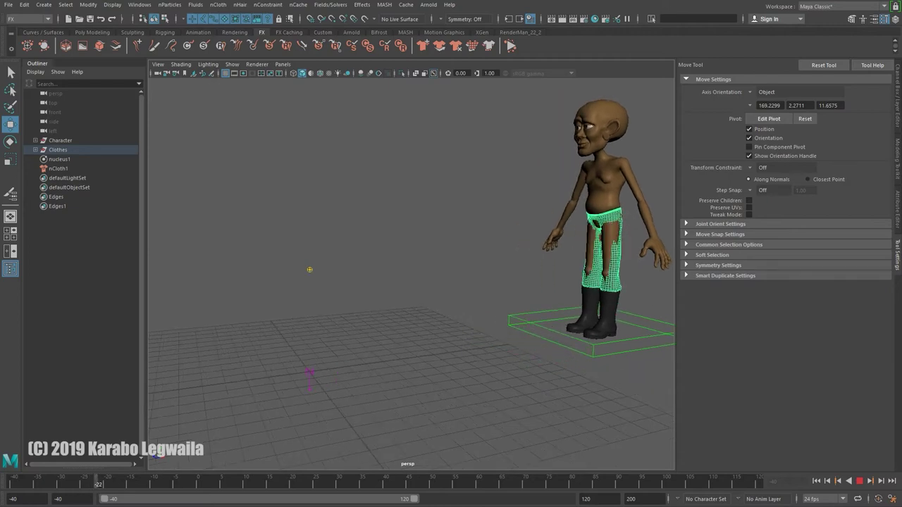
pyautogui.click(817, 482)
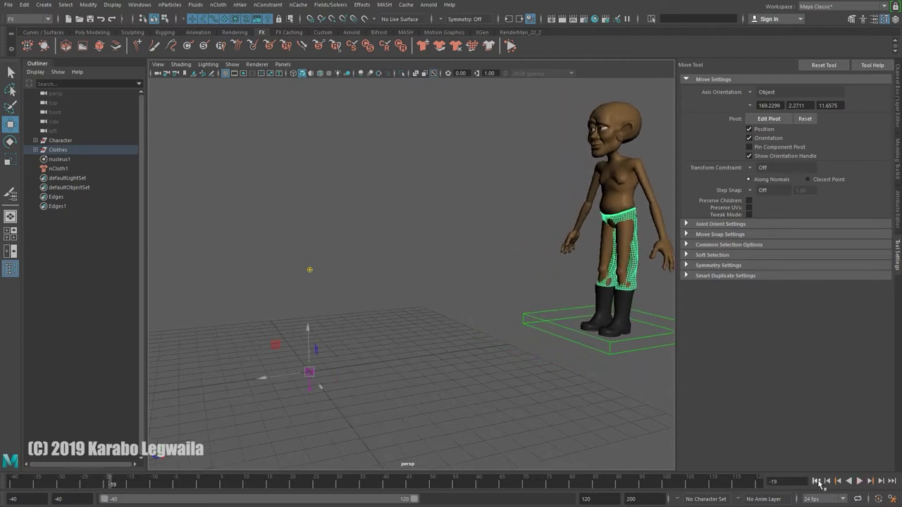
# Step: Frame the pants and examine how the waist, crotch and legs of the cloth sit against the body
pyautogui.press('f')
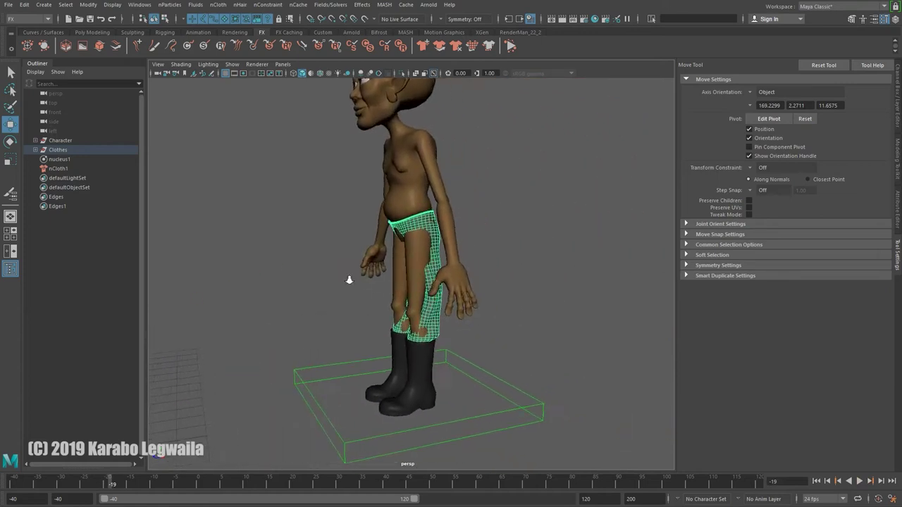
pyautogui.keyDown('alt'); pyautogui.moveTo(398, 353); pyautogui.dragTo(610, 359, button='middle'); pyautogui.keyUp('alt')
pyautogui.click(485, 348)
pyautogui.keyDown('alt'); pyautogui.moveTo(485, 348); pyautogui.dragTo(486, 295); pyautogui.keyUp('alt')
pyautogui.keyDown('alt'); pyautogui.moveTo(486, 296); pyautogui.dragTo(197, 255, button='middle'); pyautogui.keyUp('alt')
pyautogui.scroll(-5, 463, 308)
pyautogui.keyDown('alt'); pyautogui.moveTo(548, 340); pyautogui.dragTo(362, 354); pyautogui.keyUp('alt')
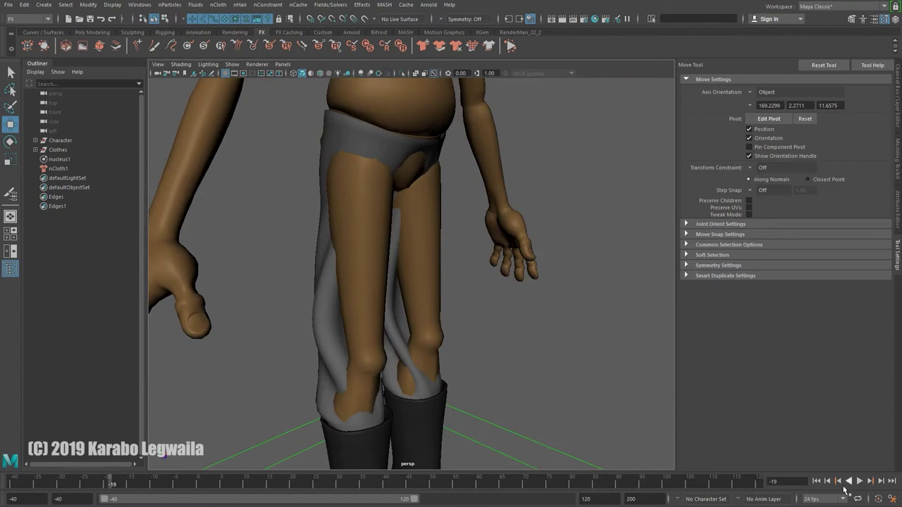
# Step: Return to the start frame and select the character's body mesh
pyautogui.click(816, 481)
pyautogui.keyDown('alt'); pyautogui.moveTo(535, 282); pyautogui.dragTo(405, 274, button='right'); pyautogui.keyUp('alt')
pyautogui.keyDown('alt'); pyautogui.moveTo(507, 296); pyautogui.dragTo(402, 303, button='middle'); pyautogui.keyUp('alt')
pyautogui.keyDown('alt'); pyautogui.moveTo(402, 303); pyautogui.dragTo(519, 346, button='right'); pyautogui.keyUp('alt')
pyautogui.click(414, 255)
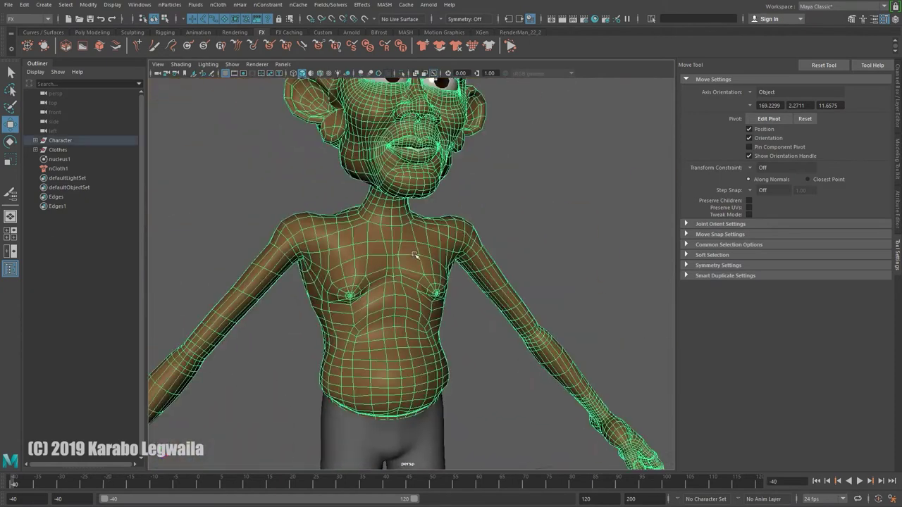
# Step: Isolate the body mesh to examine its topology around the hips from behind, then end the isolation
pyautogui.keyDown('alt'); pyautogui.moveTo(542, 279); pyautogui.dragTo(402, 287, button='middle'); pyautogui.keyUp('alt')
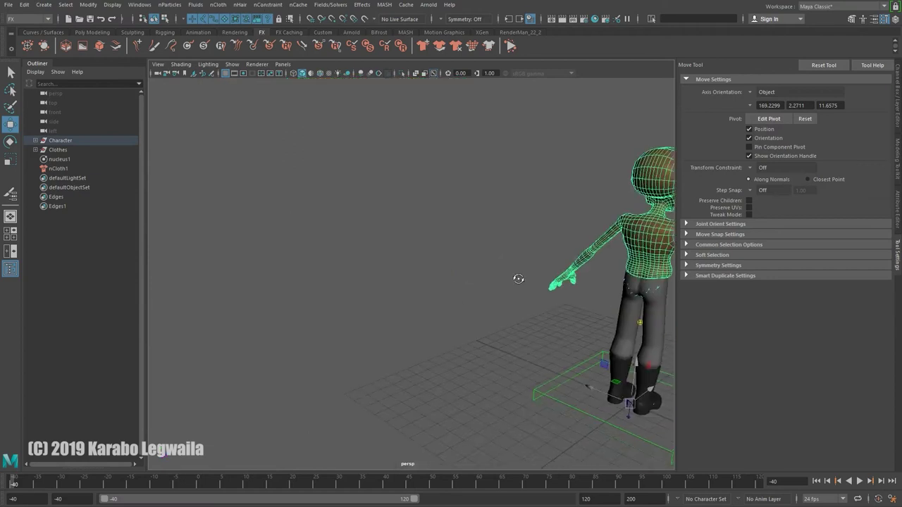
pyautogui.scroll(10, 403, 287)
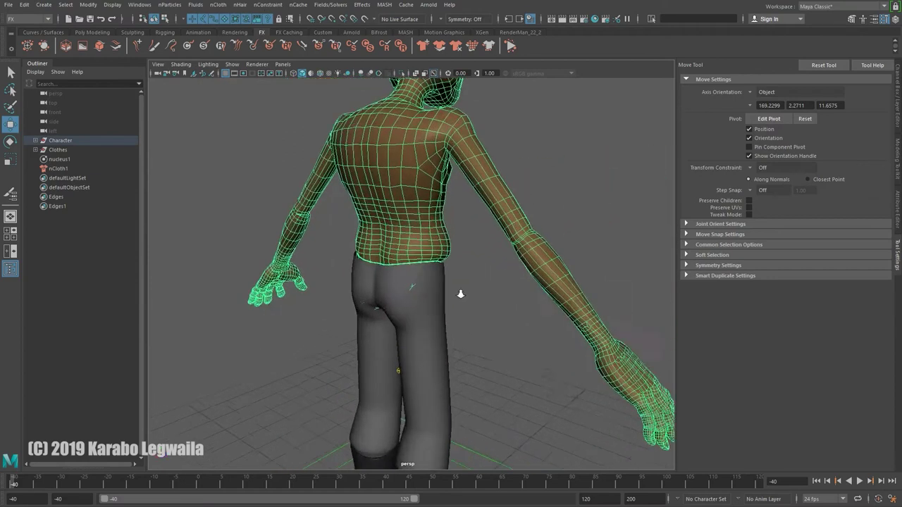
pyautogui.keyDown('alt'); pyautogui.moveTo(474, 214); pyautogui.dragTo(476, 263, button='middle'); pyautogui.keyUp('alt')
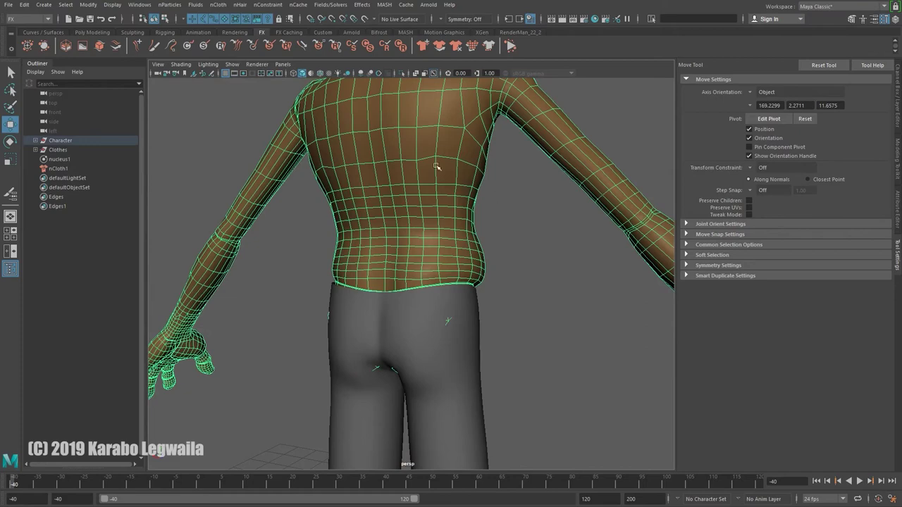
pyautogui.keyDown('alt'); pyautogui.moveTo(445, 310); pyautogui.dragTo(447, 207, button='middle'); pyautogui.keyUp('alt')
pyautogui.scroll(2, 483, 252)
pyautogui.hotkey('ctrl', '1')
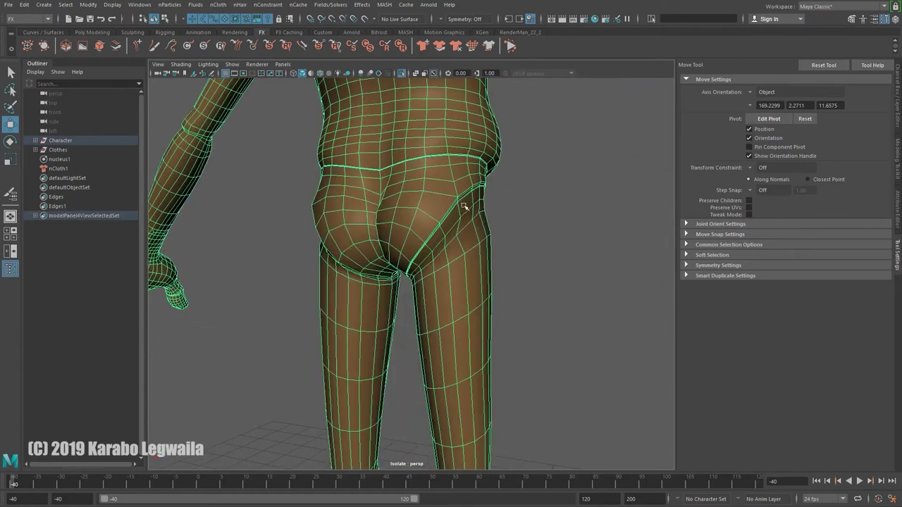
pyautogui.keyDown('alt'); pyautogui.moveTo(463, 231); pyautogui.dragTo(466, 184); pyautogui.keyUp('alt')
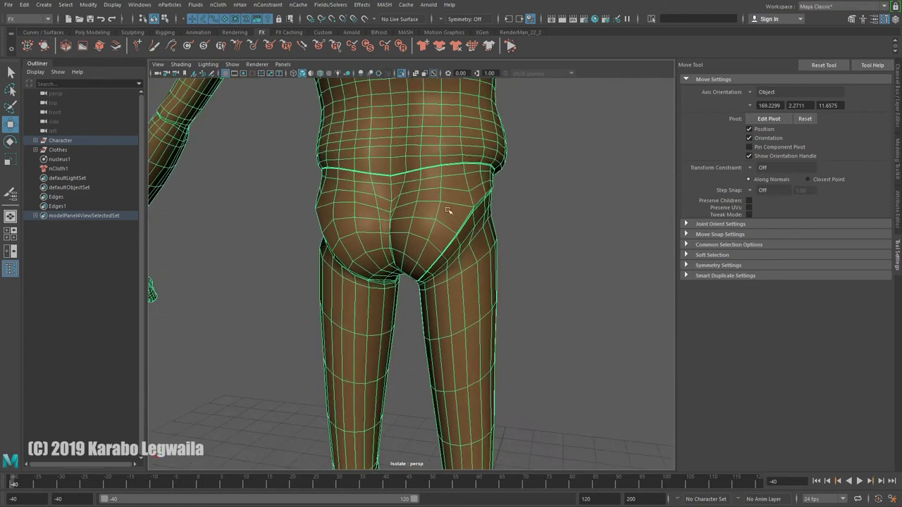
pyautogui.keyDown('alt'); pyautogui.moveTo(458, 246); pyautogui.dragTo(491, 233); pyautogui.keyUp('alt')
pyautogui.hotkey('ctrl', '1')
pyautogui.scroll(3, 449, 257)
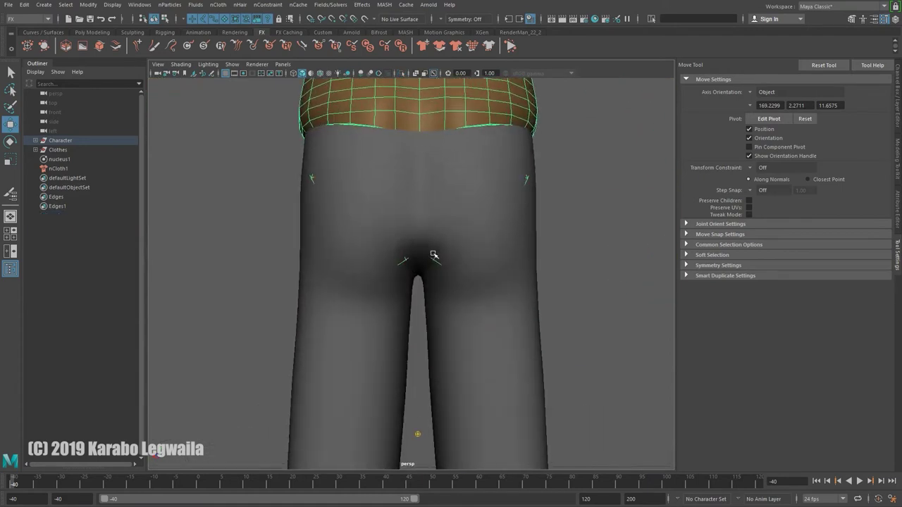
# Step: Smooth the character's body mesh with 1 division and reselect it to check the denser topology
pyautogui.keyDown('alt'); pyautogui.moveTo(446, 202); pyautogui.dragTo(479, 224); pyautogui.keyUp('alt')
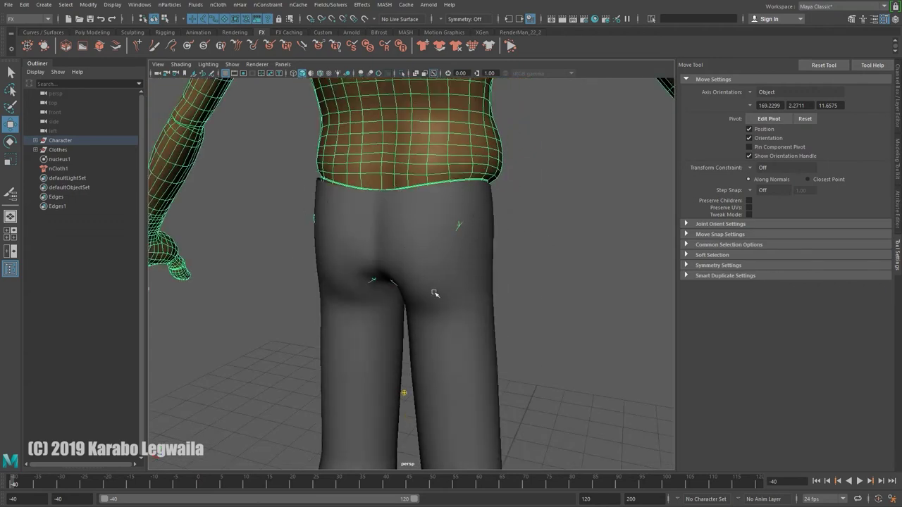
pyautogui.keyDown('alt'); pyautogui.moveTo(426, 284); pyautogui.dragTo(459, 231); pyautogui.keyUp('alt')
pyautogui.scroll(-2, 540, 258)
pyautogui.scroll(-2, 575, 260)
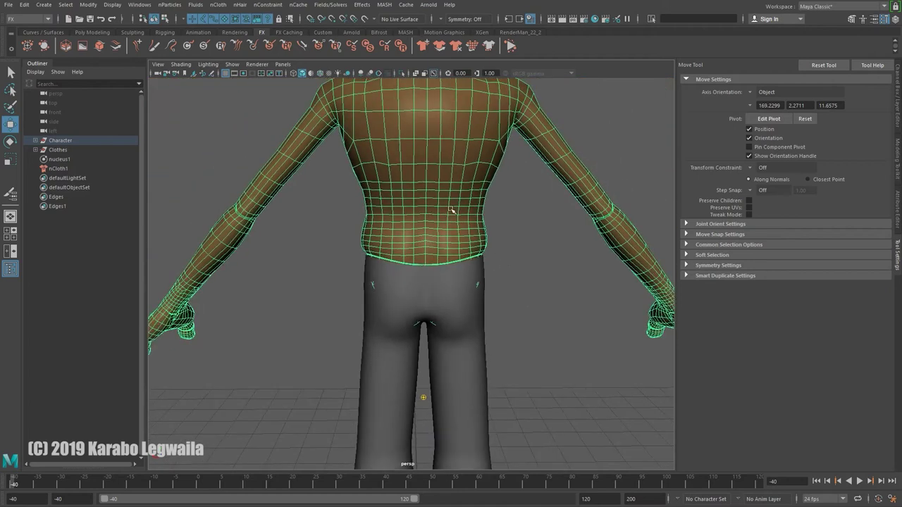
pyautogui.keyDown('shift'); pyautogui.moveTo(435, 211); pyautogui.dragTo(414, 264, button='right'); pyautogui.keyUp('shift')
pyautogui.keyDown('alt'); pyautogui.moveTo(439, 215); pyautogui.dragTo(463, 308); pyautogui.keyUp('alt')
pyautogui.click(546, 250)
pyautogui.scroll(4, 490, 311)
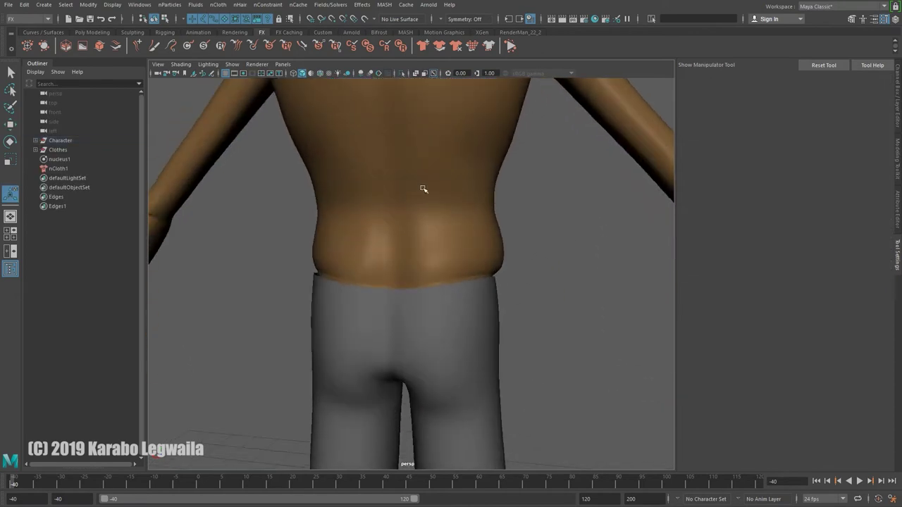
pyautogui.click(456, 226)
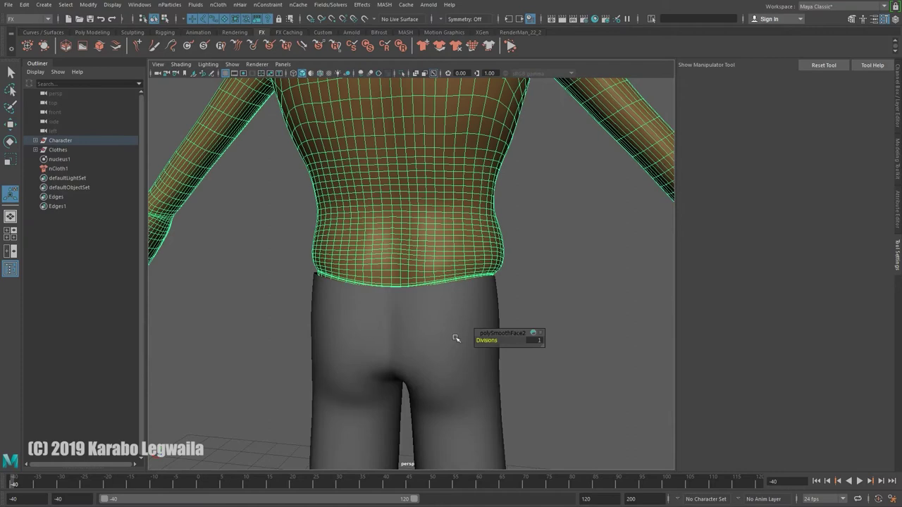
# Step: Make the smoothed body mesh a passive collider for the pants cloth
pyautogui.keyDown('alt'); pyautogui.moveTo(470, 369); pyautogui.dragTo(461, 234); pyautogui.keyUp('alt')
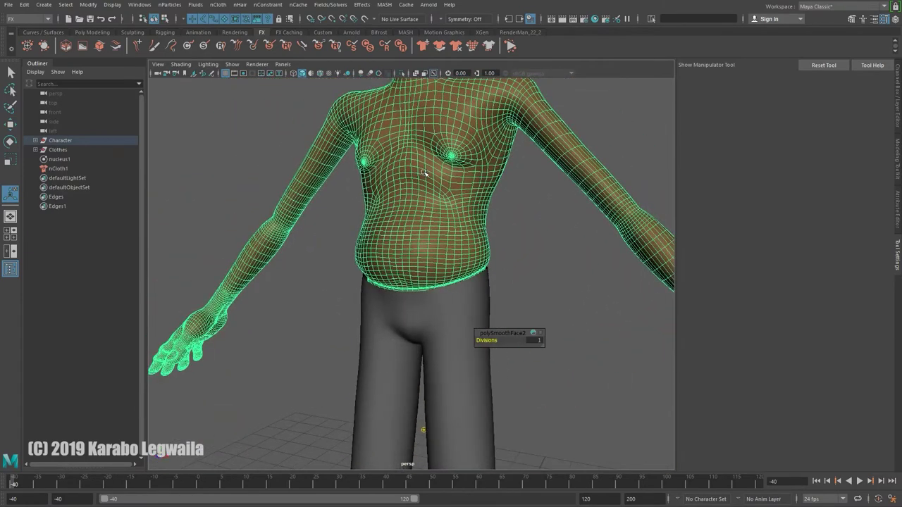
pyautogui.keyDown('alt'); pyautogui.moveTo(385, 165); pyautogui.dragTo(410, 169); pyautogui.keyUp('alt')
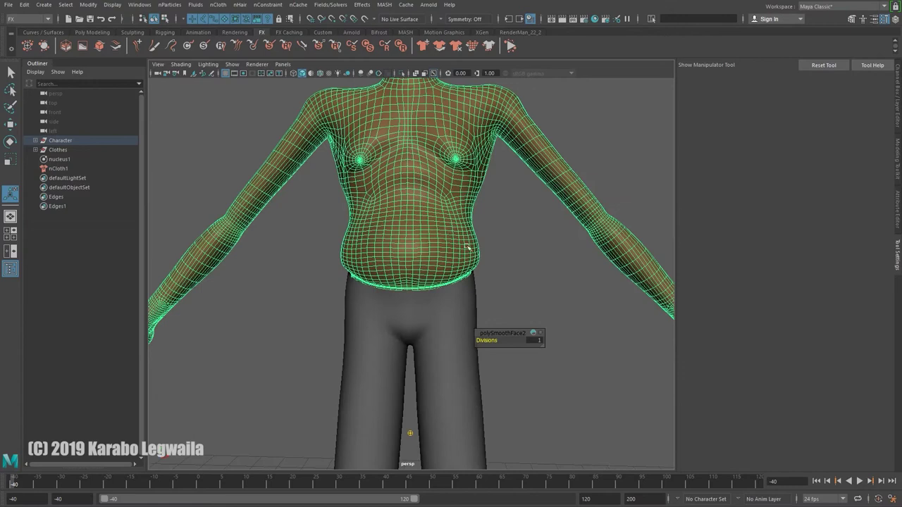
pyautogui.click(214, 7)
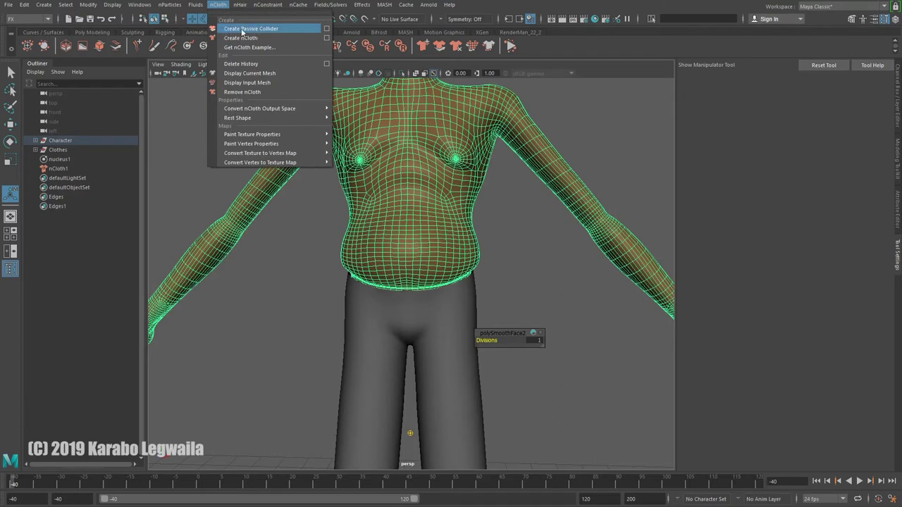
pyautogui.click(274, 29)
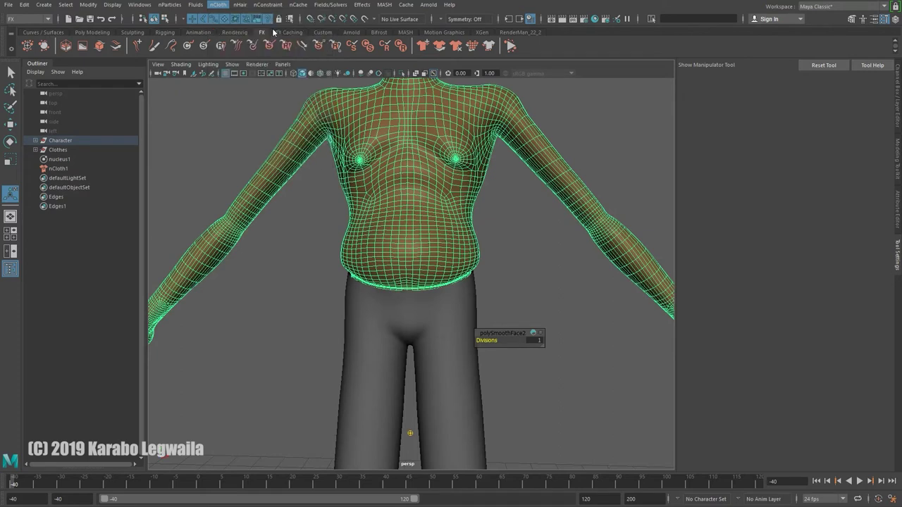
# Step: Select the body's nRigid1 collider and open the nRigidShape1 attributes
pyautogui.keyDown('alt'); pyautogui.moveTo(532, 293); pyautogui.dragTo(398, 237, button='right'); pyautogui.keyUp('alt')
pyautogui.keyDown('alt'); pyautogui.moveTo(455, 287); pyautogui.dragTo(451, 285); pyautogui.keyUp('alt')
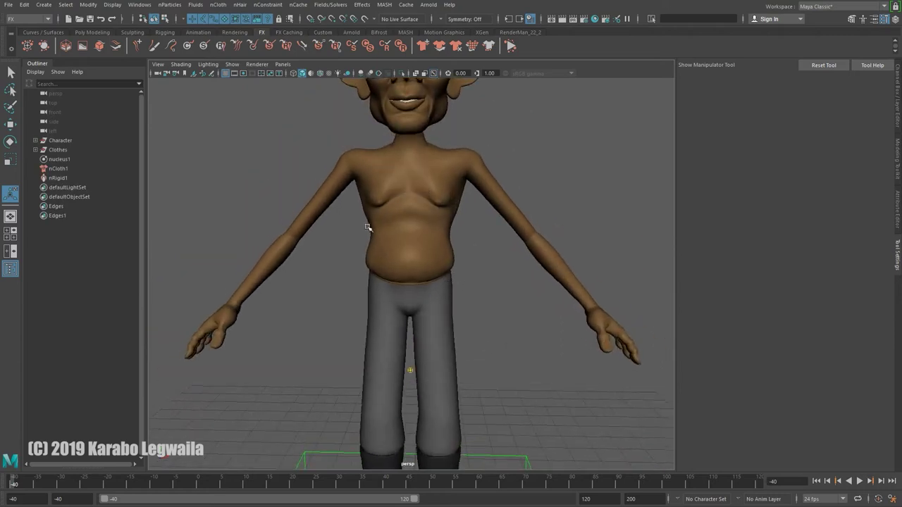
pyautogui.scroll(4, 399, 232)
pyautogui.scroll(-2, 407, 239)
pyautogui.click(417, 195)
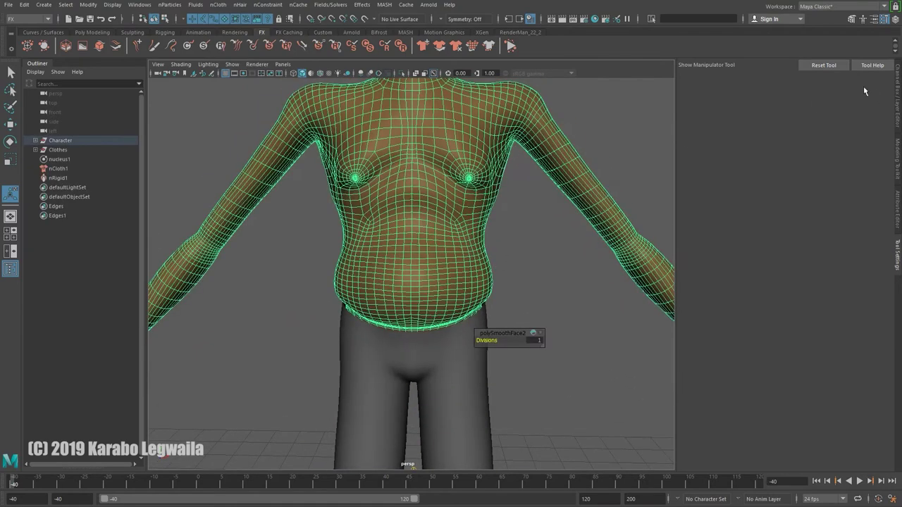
pyautogui.click(60, 179)
pyautogui.click(899, 113)
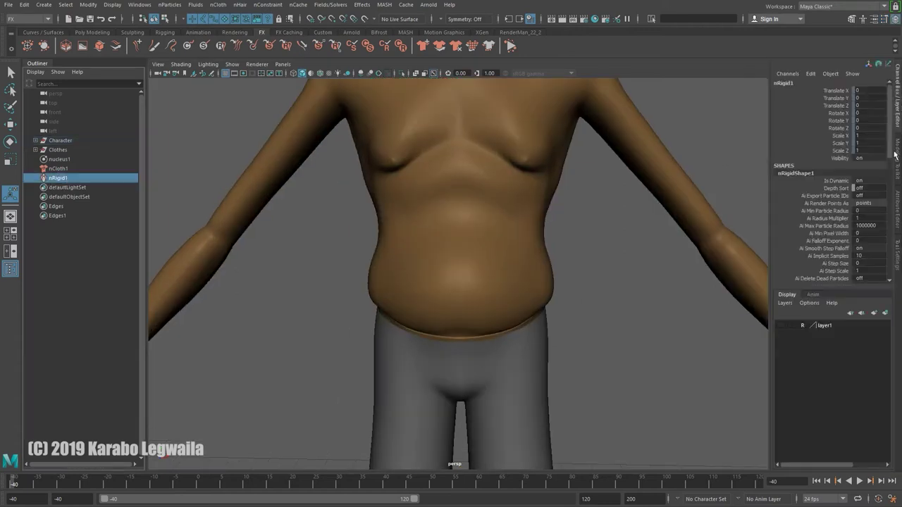
pyautogui.click(898, 220)
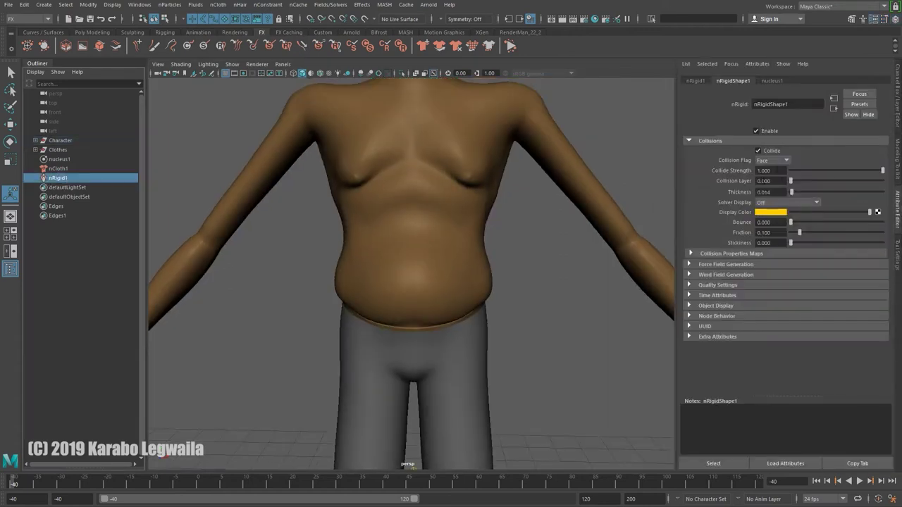
# Step: Set the collider's Solver Display to Collision Thickness, inspect the thickness around the waist, and set the display back to Off
pyautogui.click(768, 202)
pyautogui.click(769, 215)
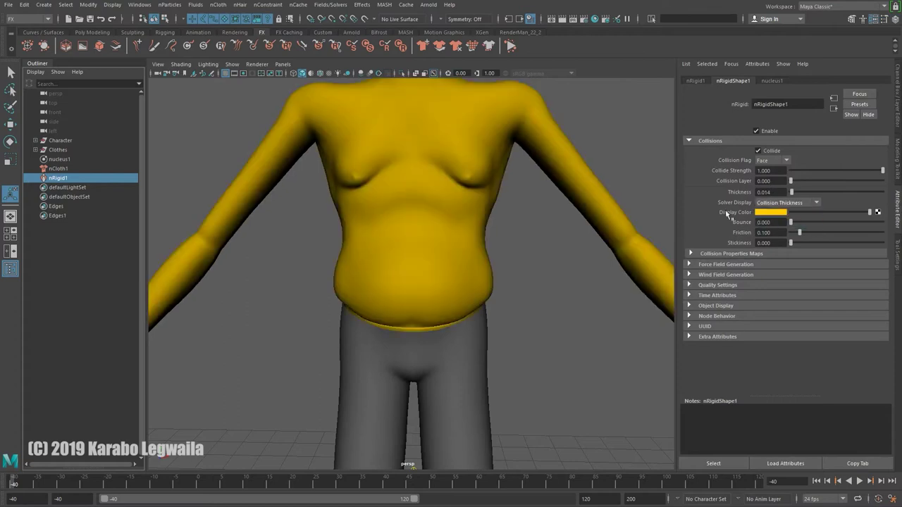
pyautogui.keyDown('alt'); pyautogui.moveTo(427, 298); pyautogui.dragTo(667, 284); pyautogui.keyUp('alt')
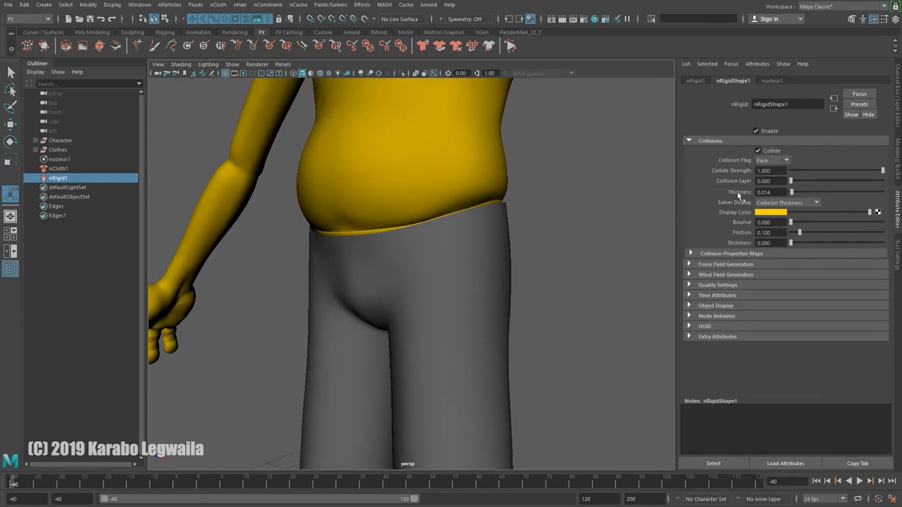
pyautogui.keyDown('alt'); pyautogui.moveTo(431, 194); pyautogui.dragTo(489, 195); pyautogui.keyUp('alt')
pyautogui.click(785, 202)
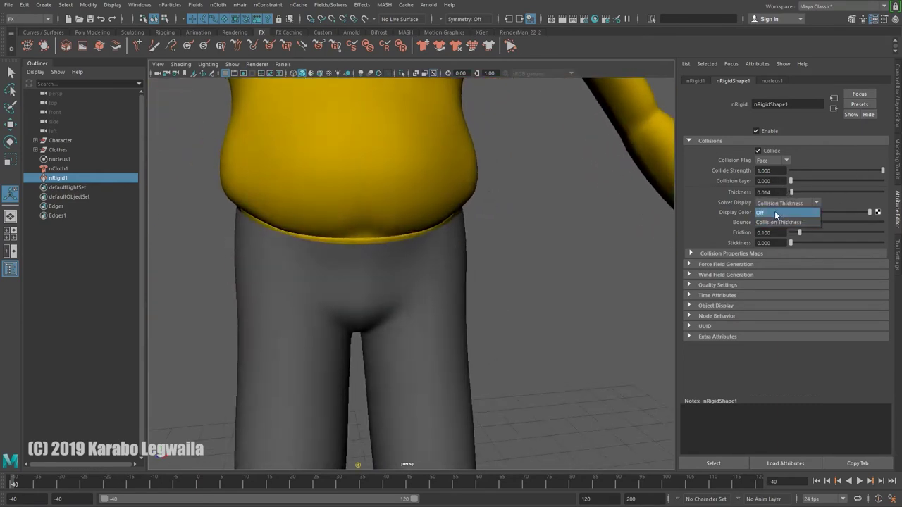
pyautogui.click(774, 211)
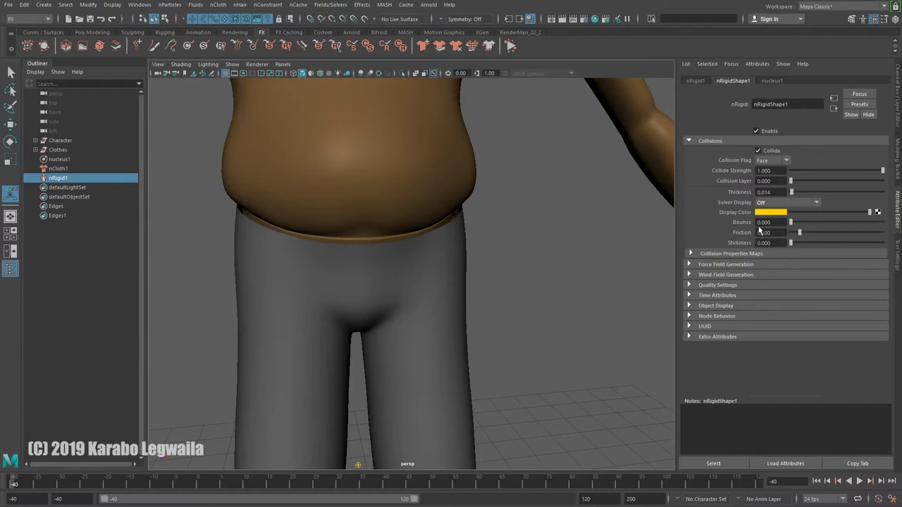
# Step: Play the simulation with the whole character in side view to test the body collision, then return to the start frame
pyautogui.keyDown('alt'); pyautogui.moveTo(521, 271); pyautogui.dragTo(338, 212, button='right'); pyautogui.keyUp('alt')
pyautogui.keyDown('alt'); pyautogui.moveTo(512, 307); pyautogui.dragTo(506, 265, button='middle'); pyautogui.keyUp('alt')
pyautogui.keyDown('alt'); pyautogui.moveTo(506, 266); pyautogui.dragTo(394, 264); pyautogui.keyUp('alt')
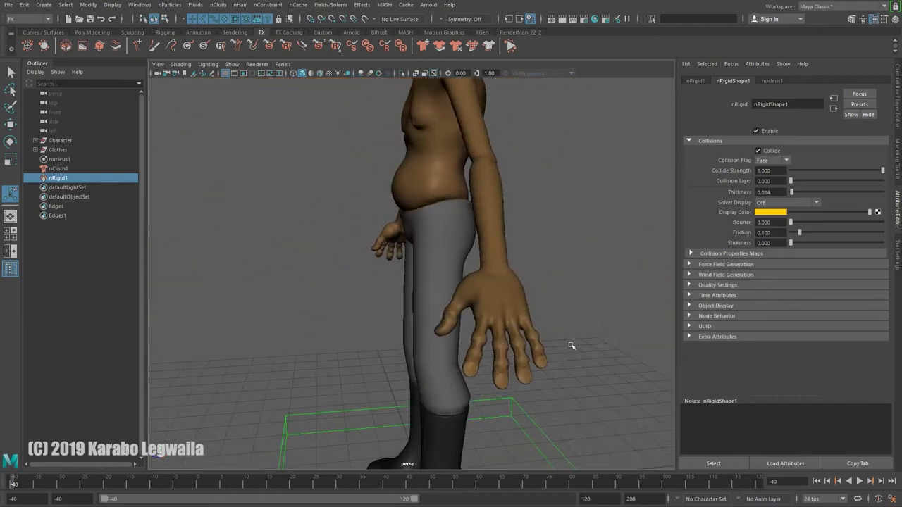
pyautogui.keyDown('alt'); pyautogui.moveTo(569, 308); pyautogui.dragTo(481, 306, button='middle'); pyautogui.keyUp('alt')
pyautogui.keyDown('alt'); pyautogui.moveTo(521, 317); pyautogui.dragTo(477, 294, button='right'); pyautogui.keyUp('alt')
pyautogui.keyDown('alt'); pyautogui.moveTo(525, 314); pyautogui.dragTo(464, 305, button='middle'); pyautogui.keyUp('alt')
pyautogui.click(860, 481)
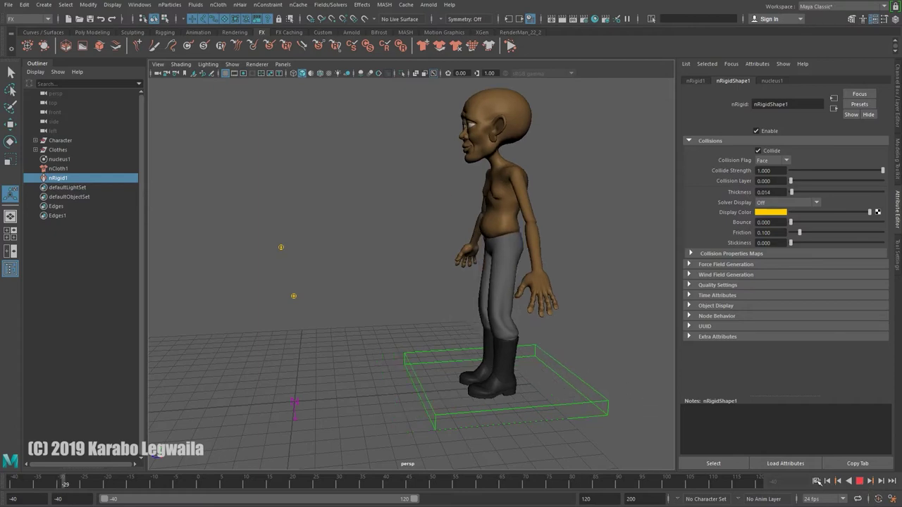
pyautogui.click(817, 480)
pyautogui.click(816, 481)
# Step: View the character from the front and select the pants to display the nClothShape1 attributes
pyautogui.keyDown('alt'); pyautogui.moveTo(450, 351); pyautogui.dragTo(553, 342); pyautogui.keyUp('alt')
pyautogui.keyDown('alt'); pyautogui.moveTo(544, 324); pyautogui.dragTo(454, 297, button='right'); pyautogui.keyUp('alt')
pyautogui.keyDown('alt'); pyautogui.moveTo(454, 297); pyautogui.dragTo(431, 304); pyautogui.keyUp('alt')
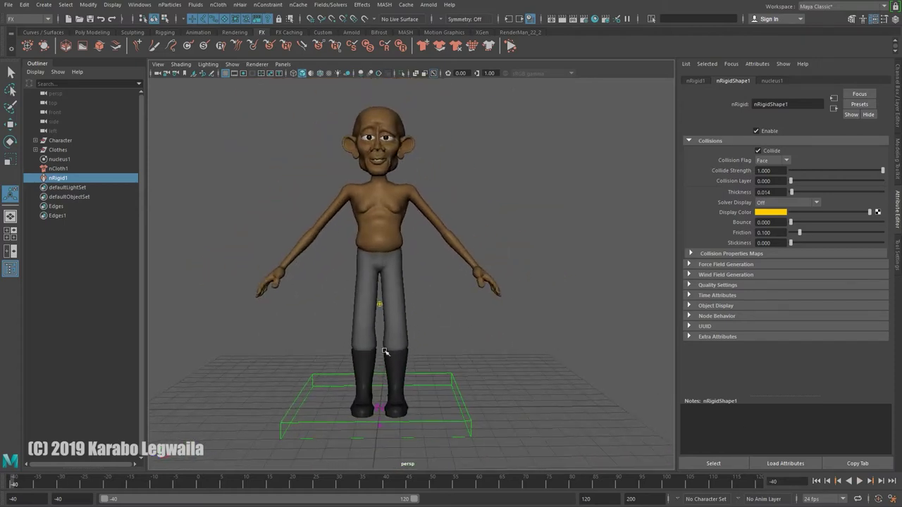
pyautogui.click(398, 301)
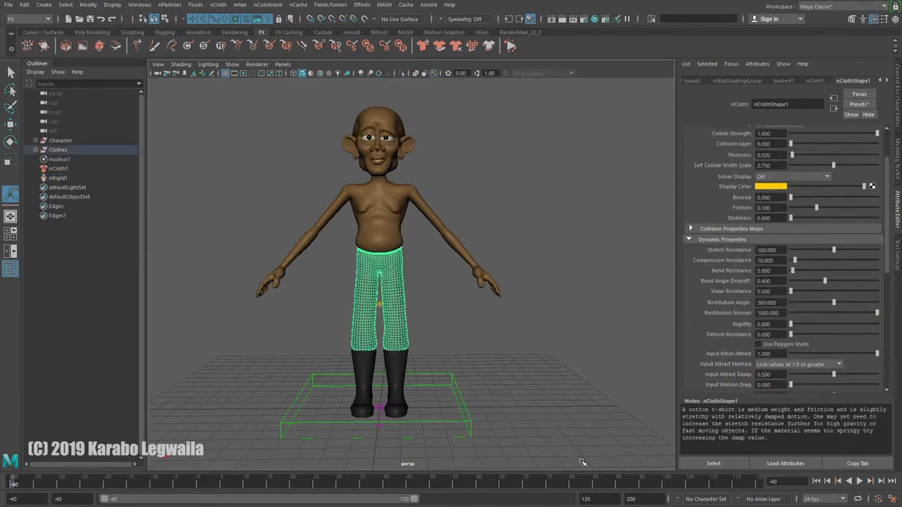
# Step: Open the options for creating a new nObject cache for the pants and browse for the cache directory
pyautogui.click(297, 5)
pyautogui.click(297, 5)
pyautogui.click(307, 6)
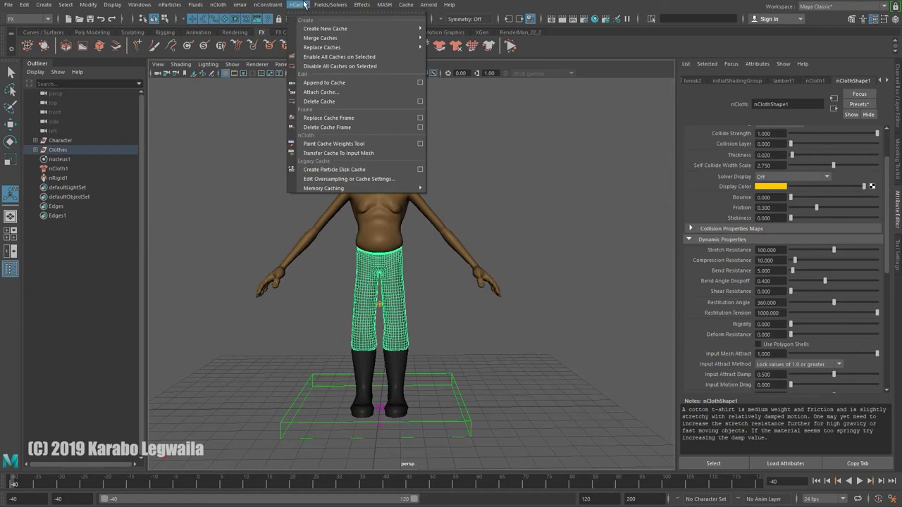
pyautogui.moveTo(353, 29)
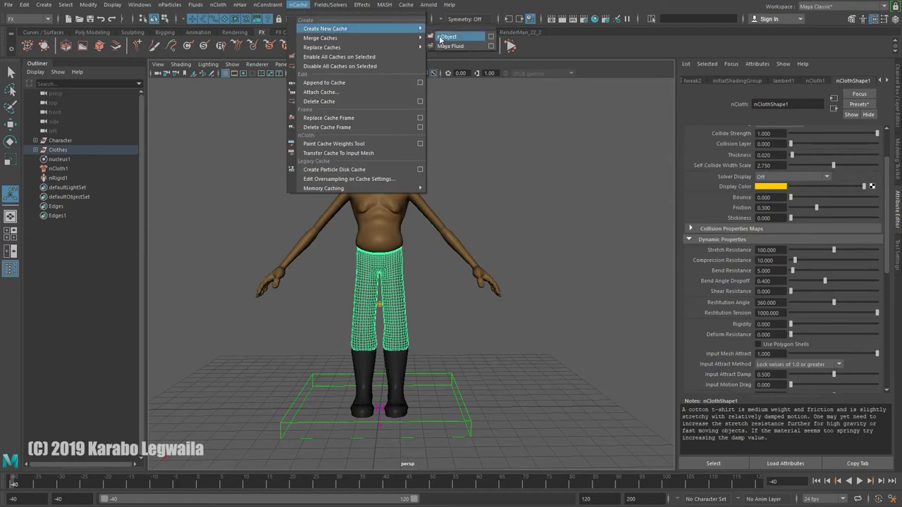
pyautogui.click(492, 37)
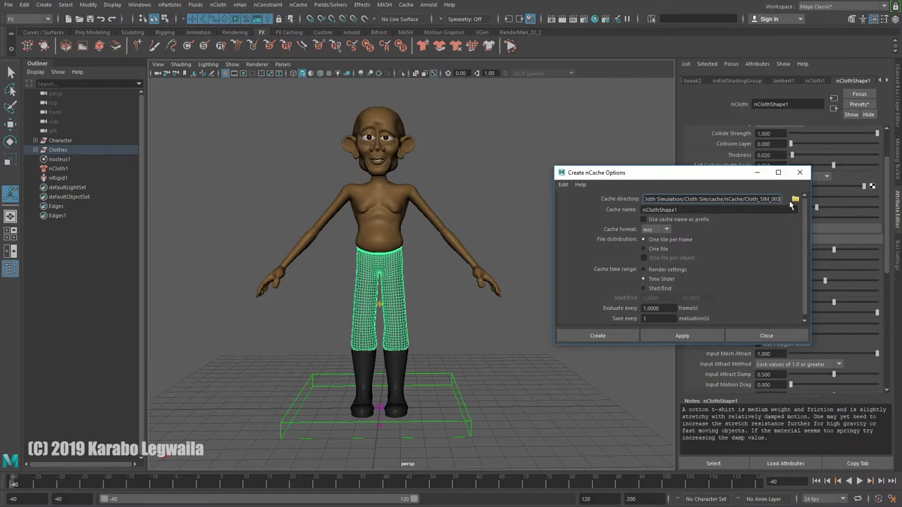
pyautogui.click(795, 200)
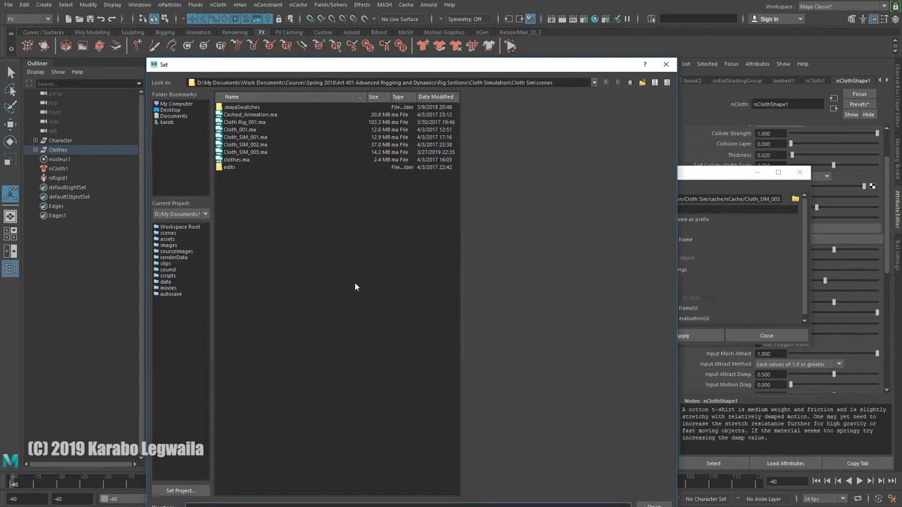
# Step: Create a folder named Cache in the project's scenes folder and open it
pyautogui.click(642, 83)
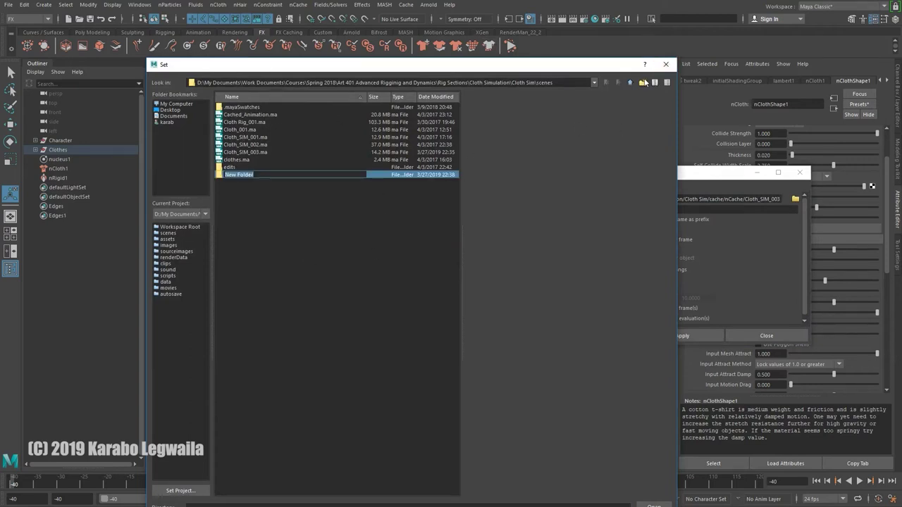
pyautogui.write('Cache')
pyautogui.press('Return')
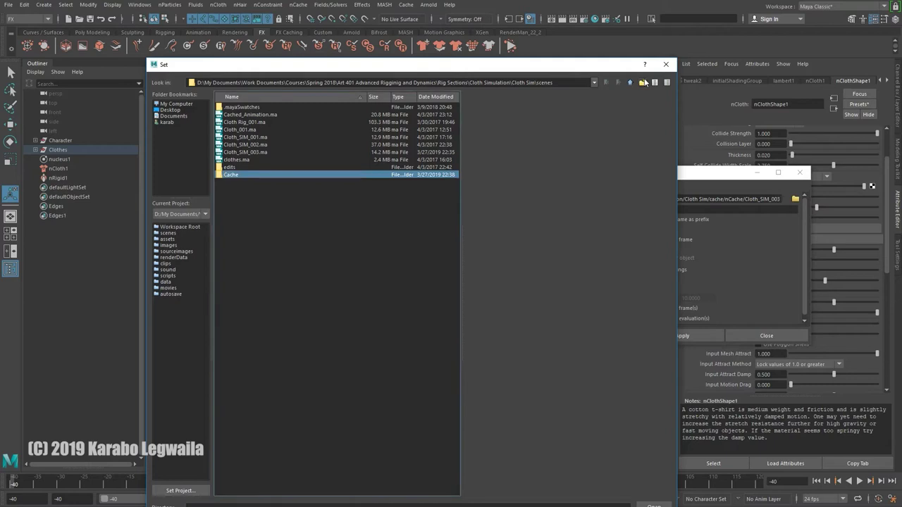
pyautogui.doubleClick(247, 174)
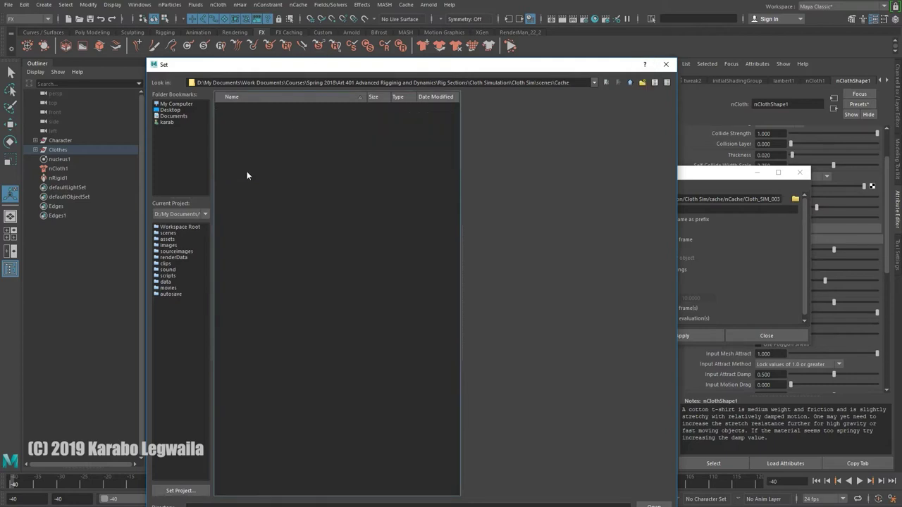
# Step: Create a subfolder named sim inside Cache and set it as the cache directory
pyautogui.click(641, 82)
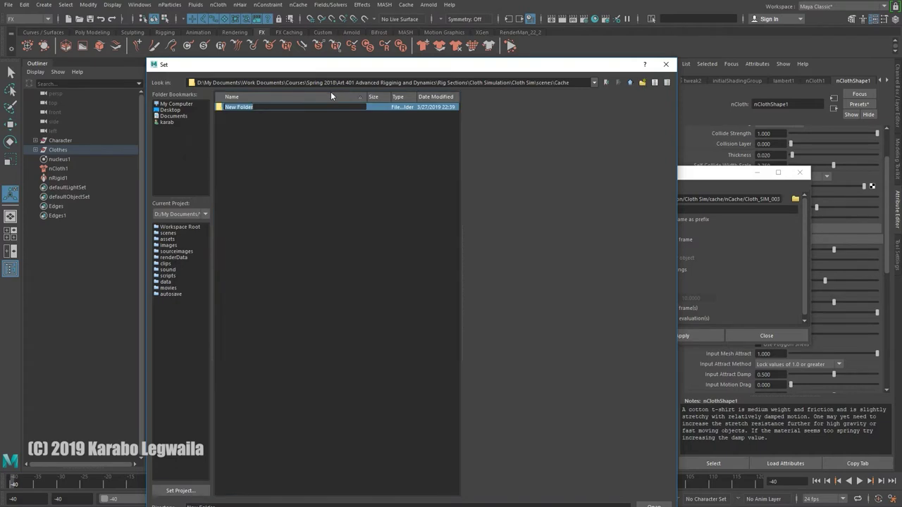
pyautogui.write('n')
pyautogui.write('im')
pyautogui.press('Return')
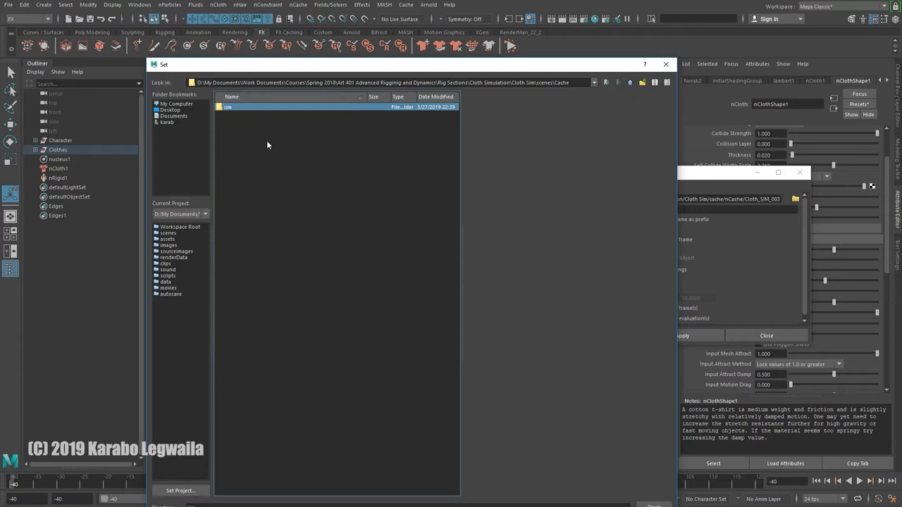
pyautogui.doubleClick(233, 108)
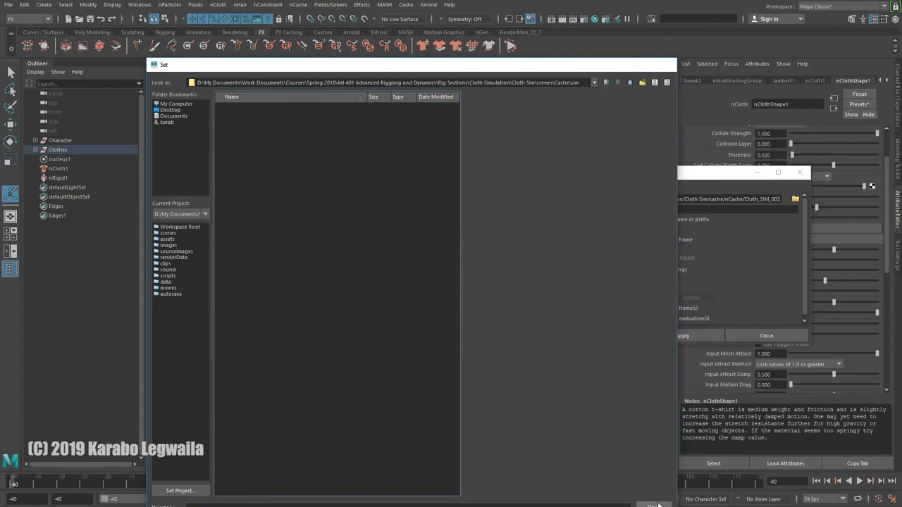
pyautogui.click(655, 504)
# Step: Name the cache pants and set its file distribution to One file
pyautogui.doubleClick(690, 209)
pyautogui.write('pants')
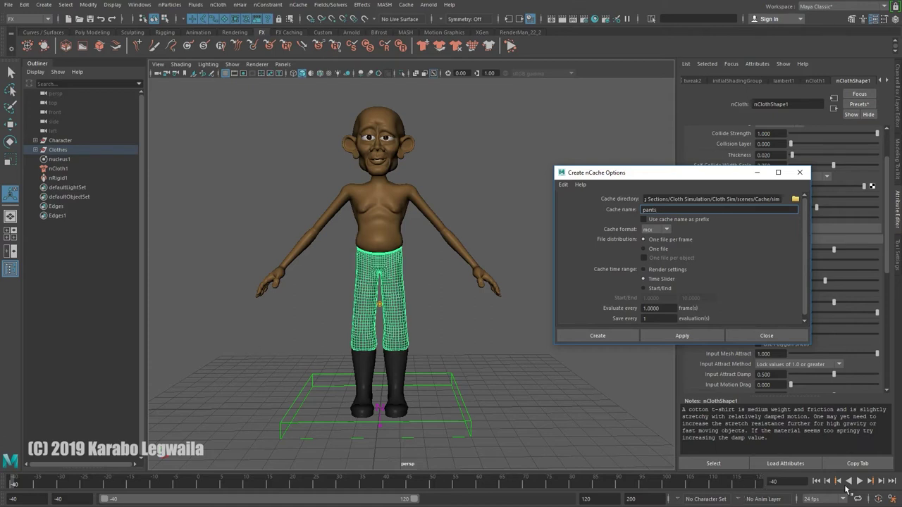
pyautogui.click(654, 251)
pyautogui.doubleClick(685, 210)
pyautogui.write('pa')
pyautogui.press('Return')
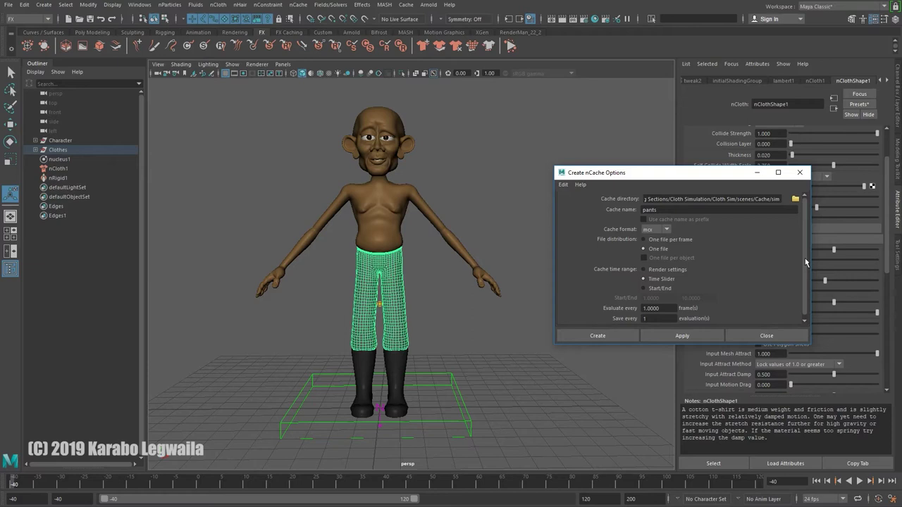
# Step: Create the pants nCache over the Time Slider range with the whole character in view
pyautogui.scroll(-6, 418, 364)
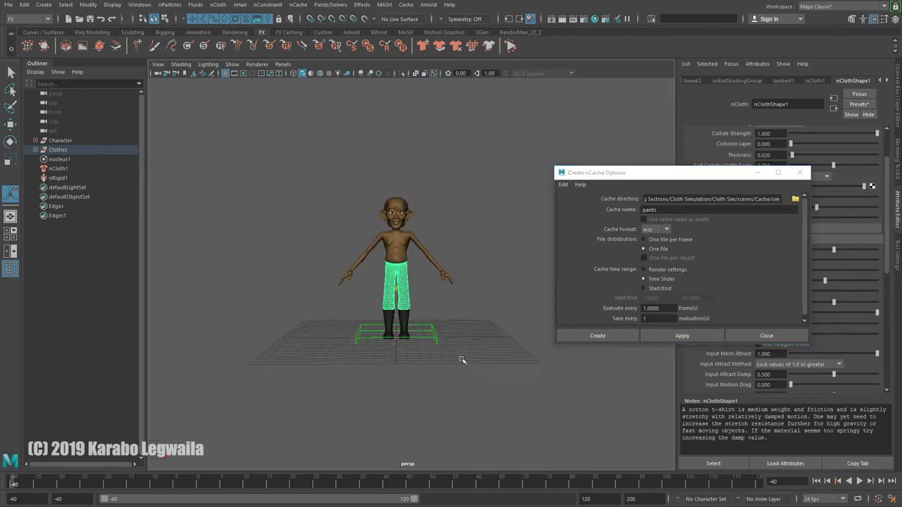
pyautogui.keyDown('alt'); pyautogui.moveTo(458, 324); pyautogui.dragTo(486, 347); pyautogui.keyUp('alt')
pyautogui.moveTo(614, 174); pyautogui.dragTo(702, 174)
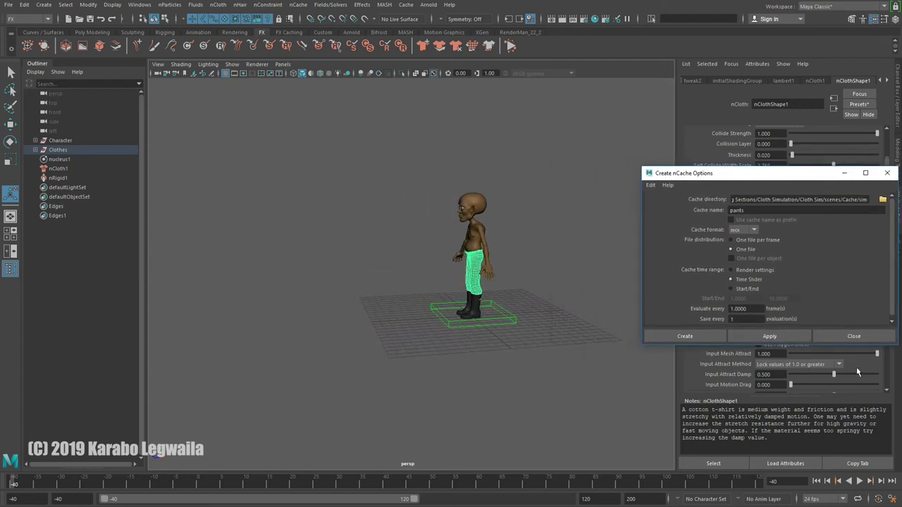
pyautogui.click(694, 337)
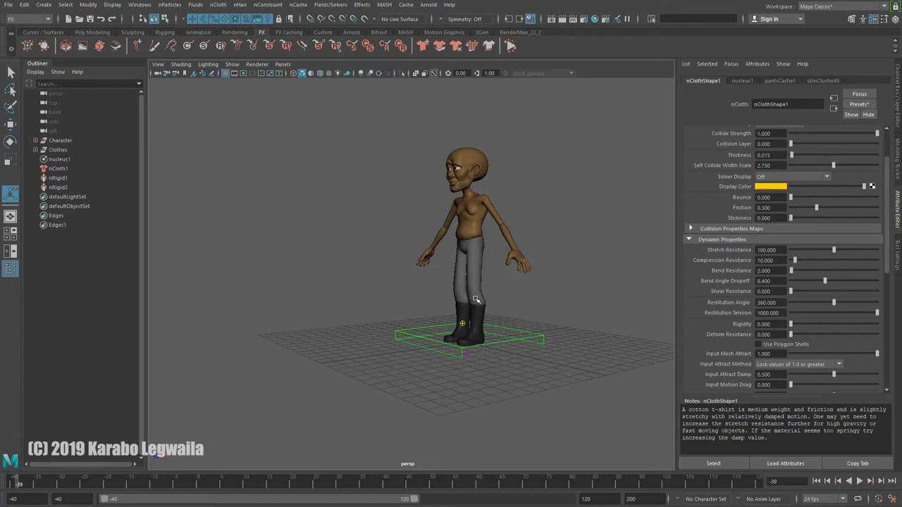
# Step: Play the cached cloth simulation from frame -1 and stop it at frame 19
pyautogui.scroll(-2, 455, 296)
pyautogui.keyDown('alt'); pyautogui.moveTo(458, 304); pyautogui.dragTo(504, 309); pyautogui.keyUp('alt')
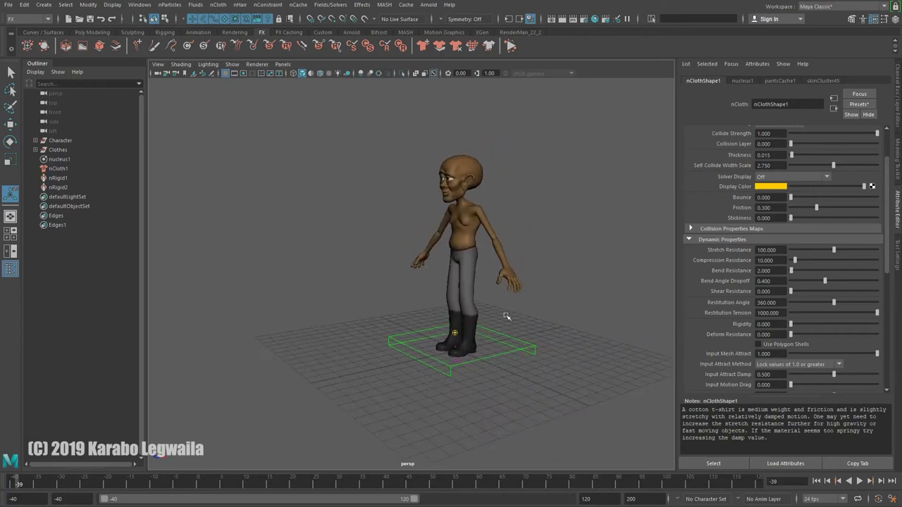
pyautogui.click(195, 486)
pyautogui.hotkey('alt', 'v')
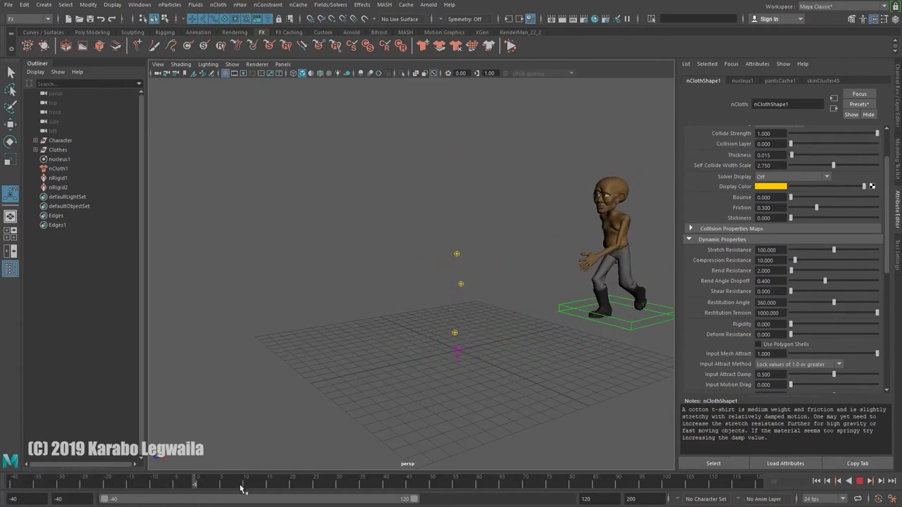
pyautogui.click(288, 487)
# Step: Examine the cached pants at frame 19 from several sides, especially the folds at the knees and boot tops
pyautogui.keyDown('alt'); pyautogui.moveTo(501, 315); pyautogui.dragTo(489, 318, button='middle'); pyautogui.keyUp('alt')
pyautogui.keyDown('alt'); pyautogui.moveTo(489, 319); pyautogui.dragTo(471, 376, button='right'); pyautogui.keyUp('alt')
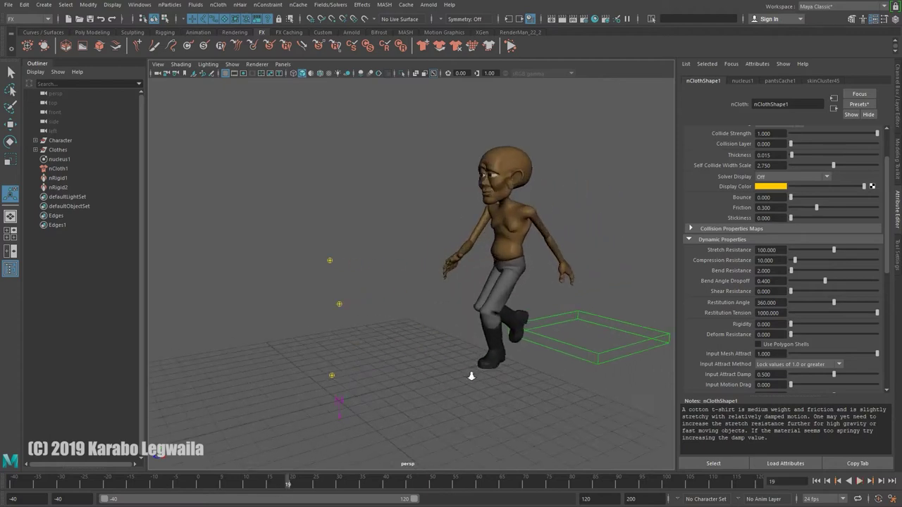
pyautogui.keyDown('alt'); pyautogui.moveTo(472, 376); pyautogui.dragTo(416, 338, button='middle'); pyautogui.keyUp('alt')
pyautogui.keyDown('alt'); pyautogui.moveTo(416, 338); pyautogui.dragTo(488, 362, button='right'); pyautogui.keyUp('alt')
pyautogui.keyDown('alt'); pyautogui.moveTo(488, 363); pyautogui.dragTo(446, 348); pyautogui.keyUp('alt')
pyautogui.keyDown('alt'); pyautogui.moveTo(446, 348); pyautogui.dragTo(263, 256, button='middle'); pyautogui.keyUp('alt')
pyautogui.keyDown('alt'); pyautogui.moveTo(499, 342); pyautogui.dragTo(438, 324, button='middle'); pyautogui.keyUp('alt')
pyautogui.keyDown('alt'); pyautogui.moveTo(494, 331); pyautogui.dragTo(286, 331); pyautogui.keyUp('alt')
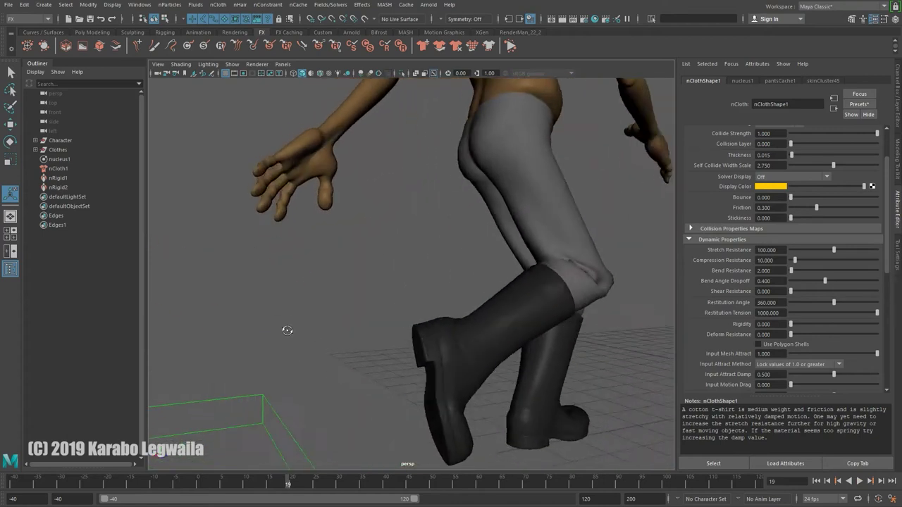
pyautogui.keyDown('alt'); pyautogui.moveTo(286, 330); pyautogui.dragTo(288, 336, button='right'); pyautogui.keyUp('alt')
pyautogui.keyDown('alt'); pyautogui.moveTo(567, 336); pyautogui.dragTo(461, 335, button='middle'); pyautogui.keyUp('alt')
pyautogui.scroll(5, 451, 317)
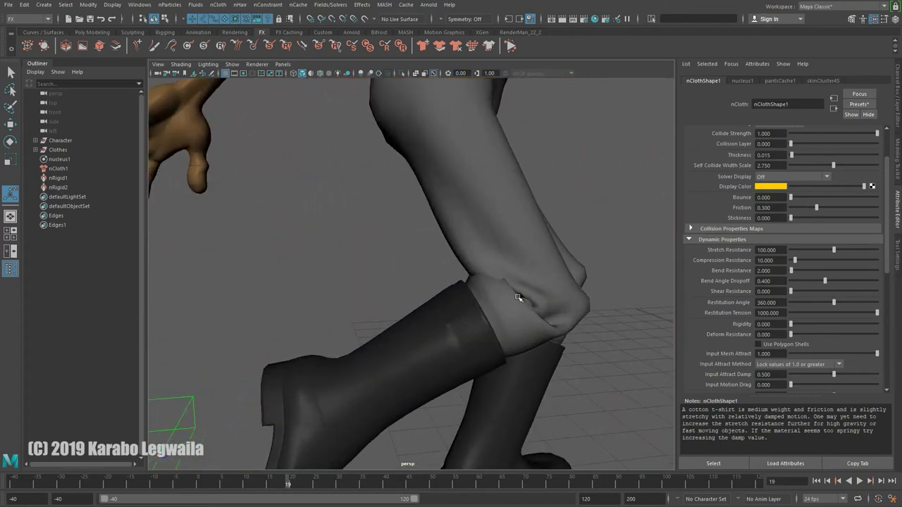
pyautogui.click(519, 298)
pyautogui.keyDown('alt'); pyautogui.moveTo(583, 311); pyautogui.dragTo(419, 279); pyautogui.keyUp('alt')
pyautogui.click(584, 341)
pyautogui.keyDown('alt'); pyautogui.moveTo(585, 340); pyautogui.dragTo(387, 333); pyautogui.keyUp('alt')
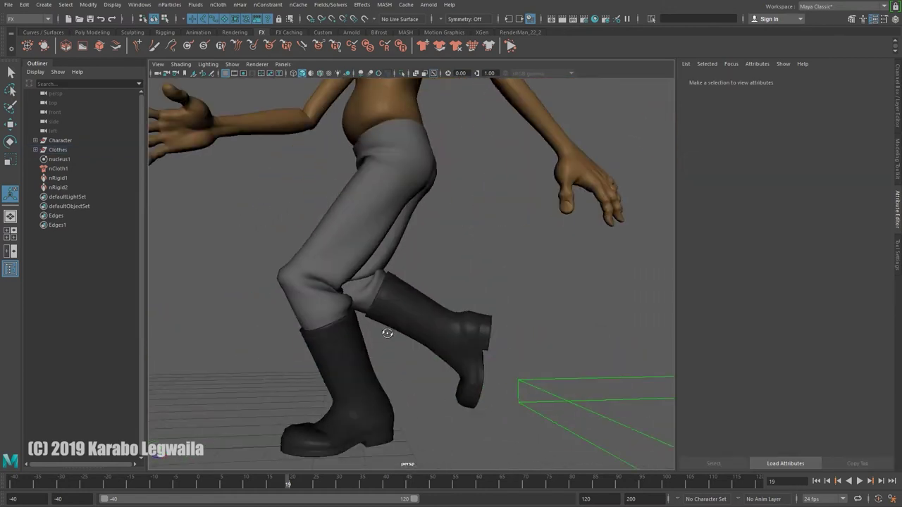
# Step: Select the pants and play the cached simulation in side view from frame 19 to frame 103
pyautogui.click(346, 254)
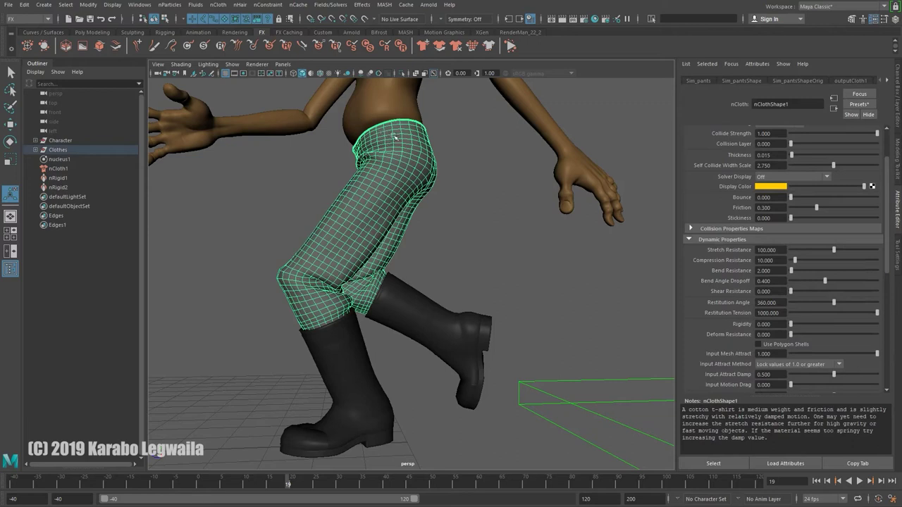
pyautogui.keyDown('alt'); pyautogui.moveTo(321, 265); pyautogui.dragTo(343, 272); pyautogui.keyUp('alt')
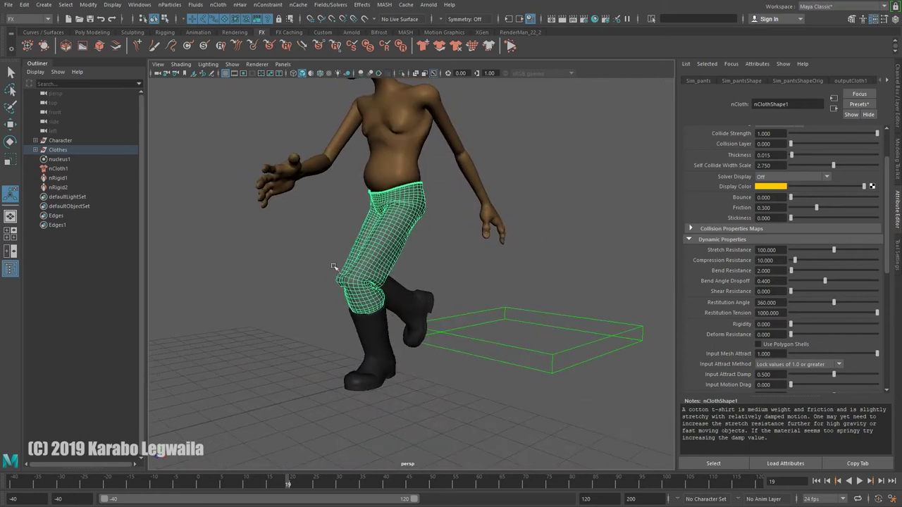
pyautogui.keyDown('alt'); pyautogui.moveTo(543, 359); pyautogui.dragTo(361, 320); pyautogui.keyUp('alt')
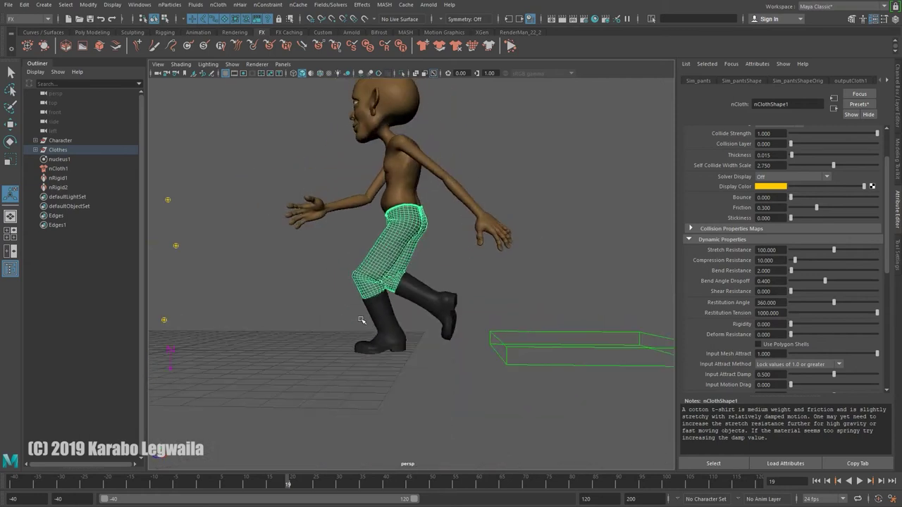
pyautogui.keyDown('alt'); pyautogui.moveTo(556, 333); pyautogui.dragTo(475, 326, button='right'); pyautogui.keyUp('alt')
pyautogui.keyDown('alt'); pyautogui.moveTo(475, 326); pyautogui.dragTo(568, 345, button='middle'); pyautogui.keyUp('alt')
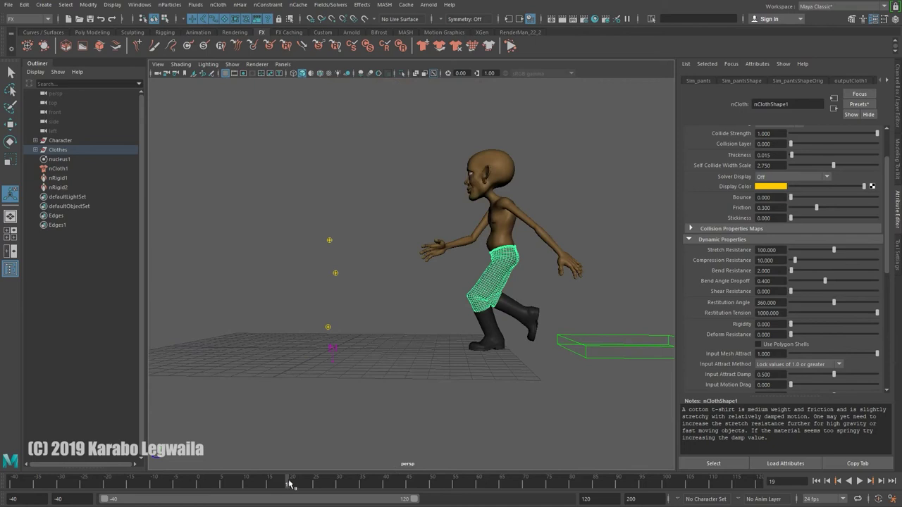
pyautogui.hotkey('alt', 'v')
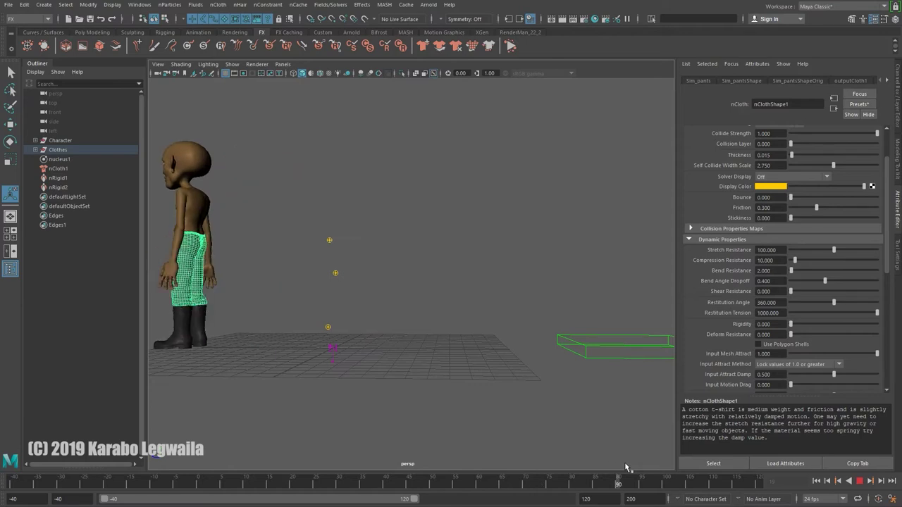
pyautogui.keyDown('alt'); pyautogui.moveTo(434, 287); pyautogui.dragTo(473, 307); pyautogui.keyUp('alt')
pyautogui.hotkey('alt', 'v')
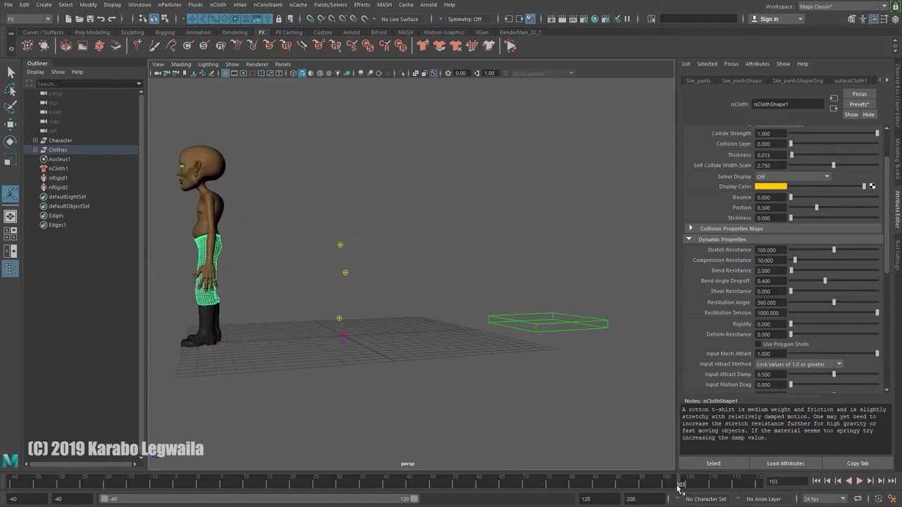
# Step: Select nucleus1 to display its attributes, then replay the cached simulation and stop at frame 25
pyautogui.click(64, 160)
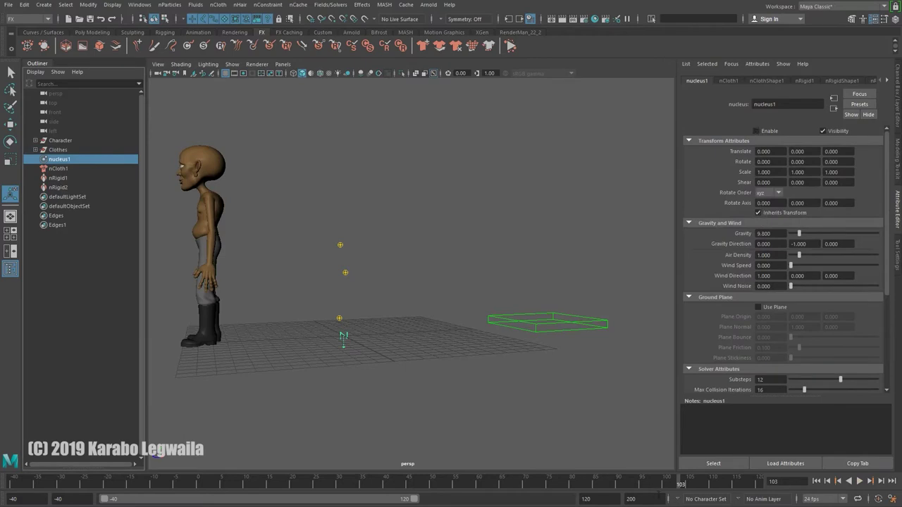
pyautogui.moveTo(686, 489); pyautogui.dragTo(650, 484)
pyautogui.hotkey('alt', 'v')
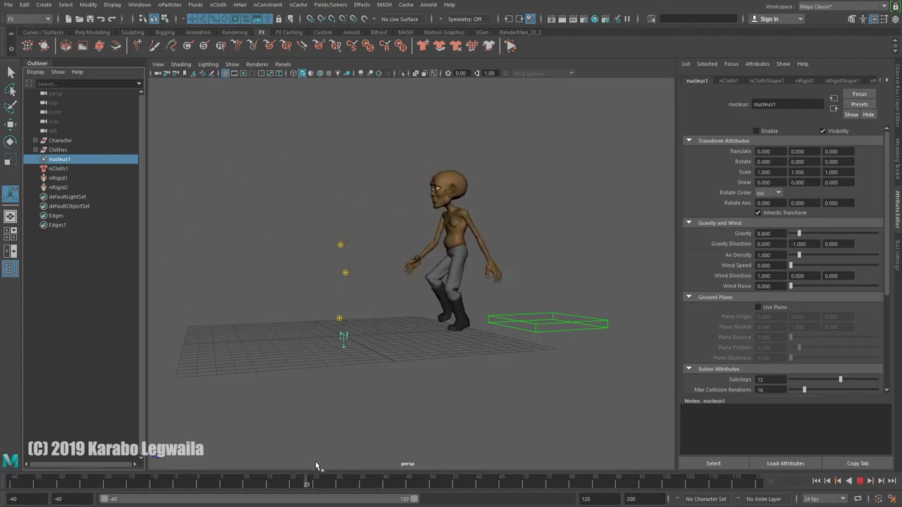
pyautogui.press('Escape')
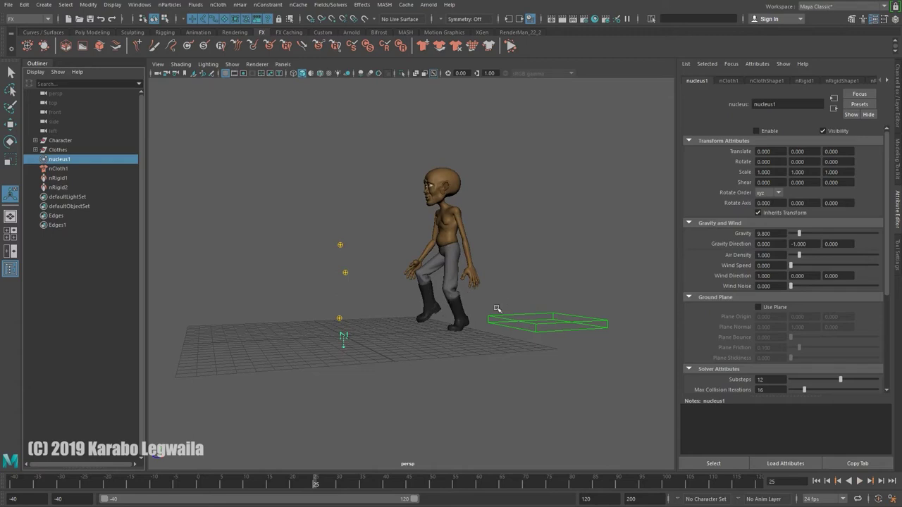
# Step: Examine the pants' wrinkles and their contact with the boots at frame 25, close up from the front
pyautogui.keyDown('alt'); pyautogui.moveTo(427, 280); pyautogui.dragTo(528, 345, button='right'); pyautogui.keyUp('alt')
pyautogui.keyDown('alt'); pyautogui.moveTo(528, 344); pyautogui.dragTo(500, 319, button='middle'); pyautogui.keyUp('alt')
pyautogui.keyDown('alt'); pyautogui.moveTo(461, 316); pyautogui.dragTo(494, 322); pyautogui.keyUp('alt')
pyautogui.keyDown('alt'); pyautogui.moveTo(398, 328); pyautogui.dragTo(458, 345, button='right'); pyautogui.keyUp('alt')
pyautogui.keyDown('alt'); pyautogui.moveTo(458, 345); pyautogui.dragTo(509, 337); pyautogui.keyUp('alt')
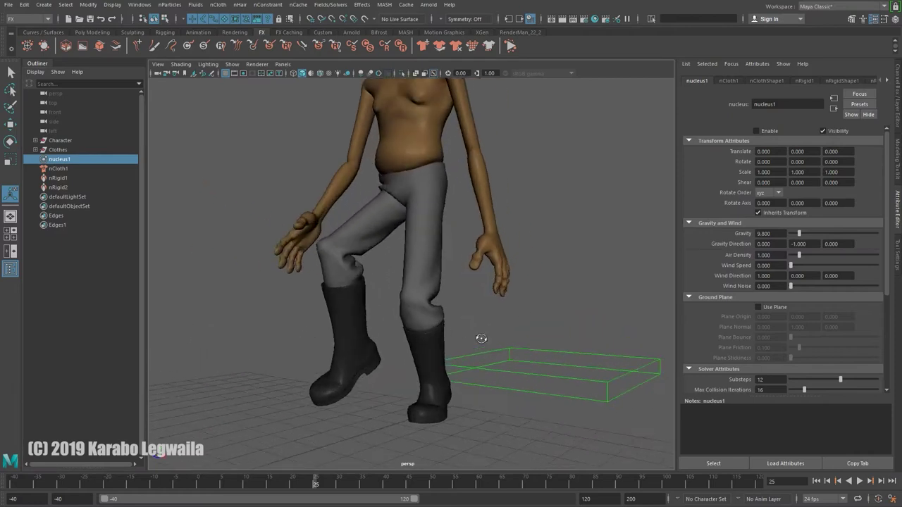
pyautogui.keyDown('alt'); pyautogui.moveTo(379, 416); pyautogui.dragTo(413, 405, button='middle'); pyautogui.keyUp('alt')
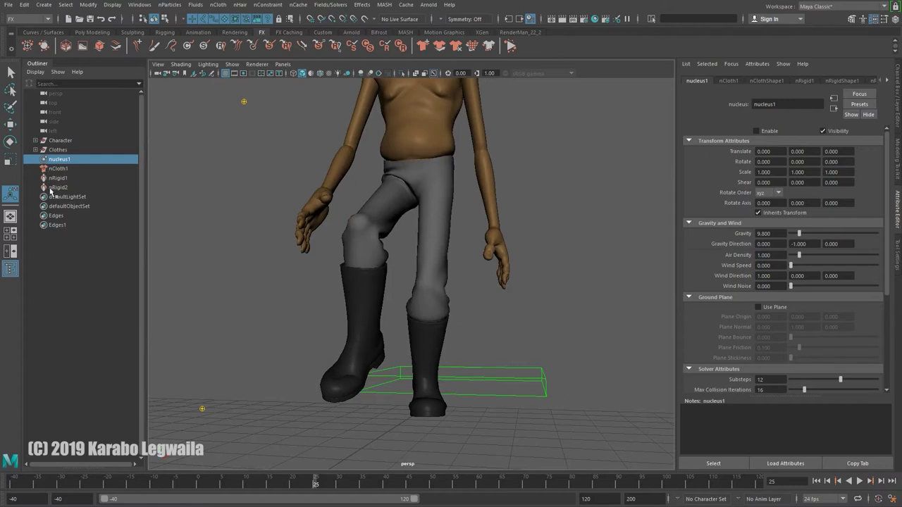
# Step: Select the boots to display their nRigidShape2 attributes and inspect where the pants meet them
pyautogui.click(371, 303)
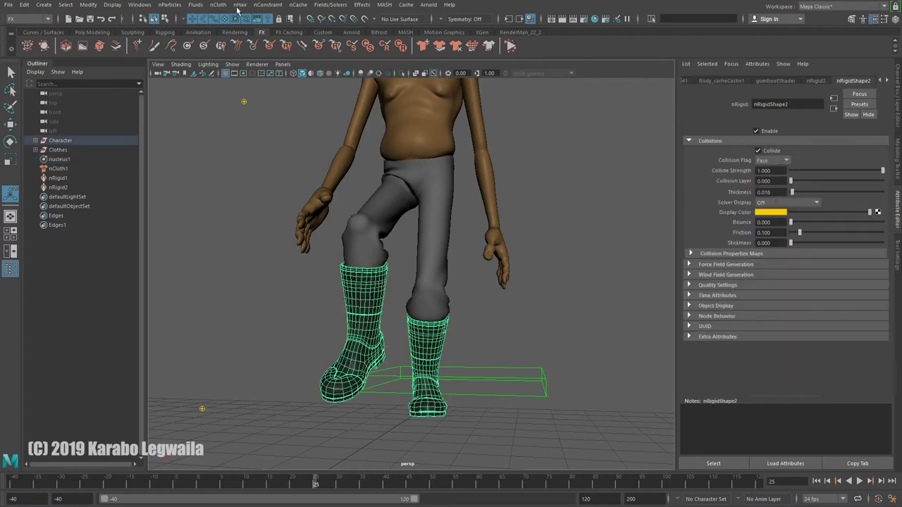
pyautogui.click(217, 4)
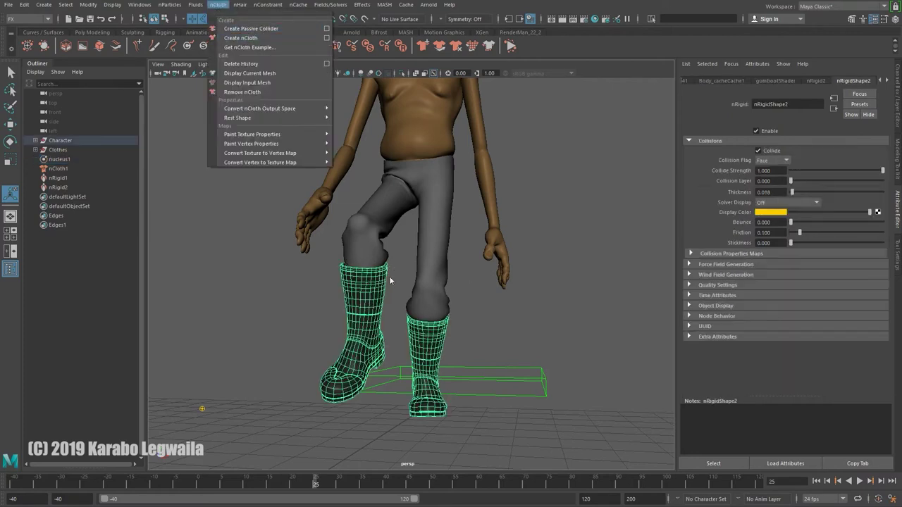
pyautogui.moveTo(367, 276)
pyautogui.keyDown('alt'); pyautogui.mouseDown()
pyautogui.moveTo(404, 284)
pyautogui.moveTo(377, 283)
pyautogui.mouseUp(); pyautogui.keyUp('alt')
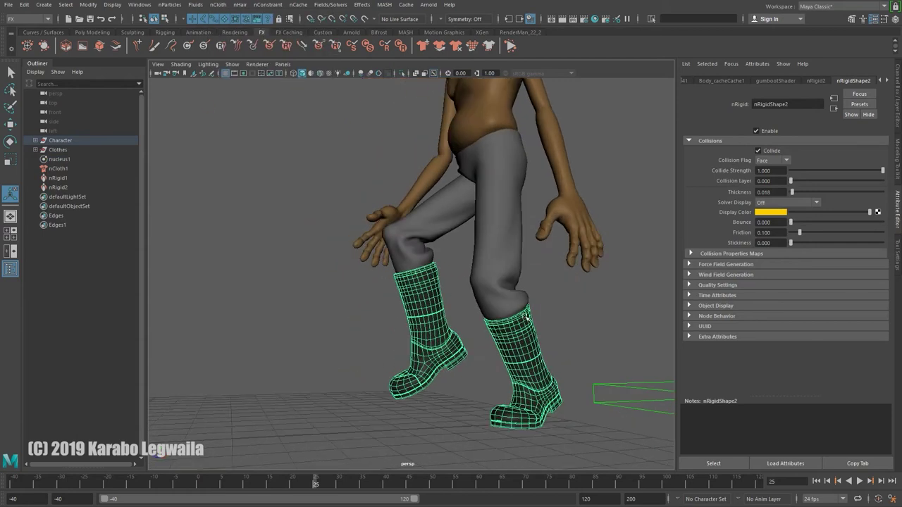
# Step: Select the pants to display their nClothShape1 attributes and check the Bend Resistance value
pyautogui.keyDown('alt'); pyautogui.moveTo(567, 309); pyautogui.dragTo(479, 209); pyautogui.keyUp('alt')
pyautogui.keyDown('alt'); pyautogui.moveTo(479, 209); pyautogui.dragTo(531, 286, button='middle'); pyautogui.keyUp('alt')
pyautogui.keyDown('alt'); pyautogui.moveTo(531, 285); pyautogui.dragTo(471, 243); pyautogui.keyUp('alt')
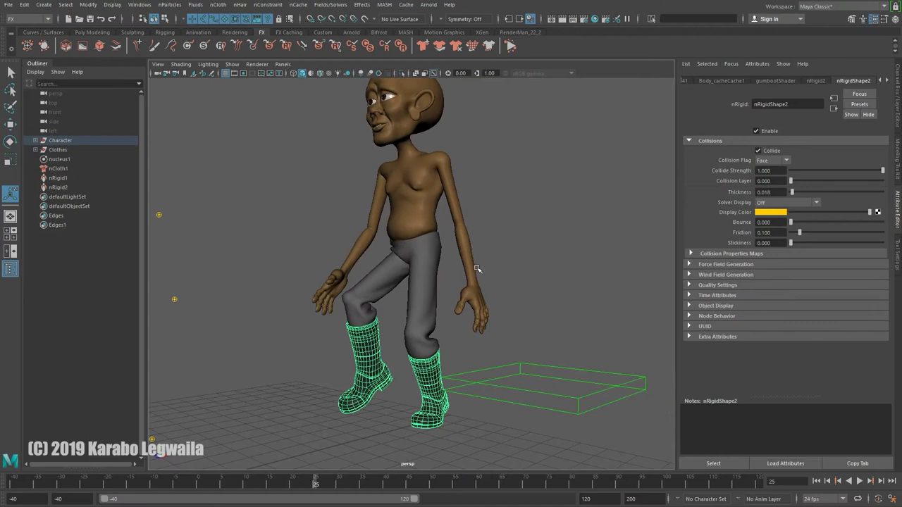
pyautogui.keyDown('alt'); pyautogui.moveTo(400, 339); pyautogui.dragTo(537, 323, button='middle'); pyautogui.keyUp('alt')
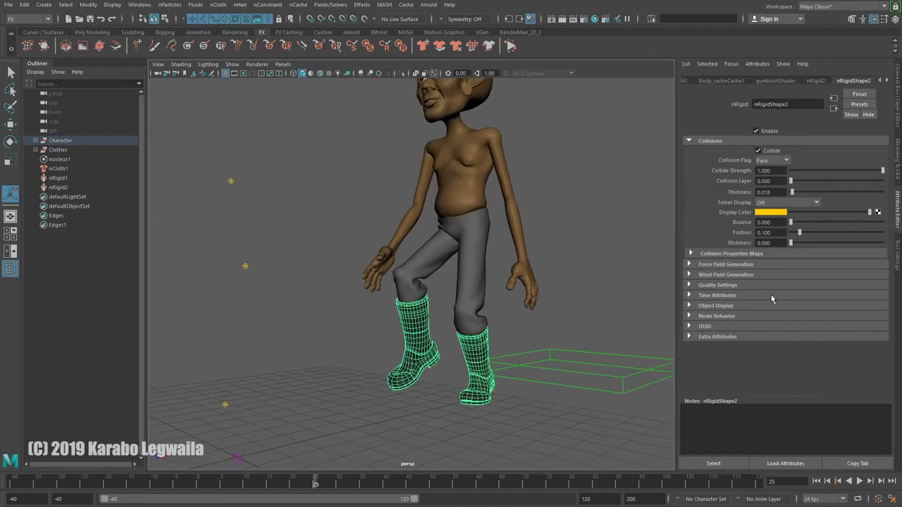
pyautogui.click(463, 276)
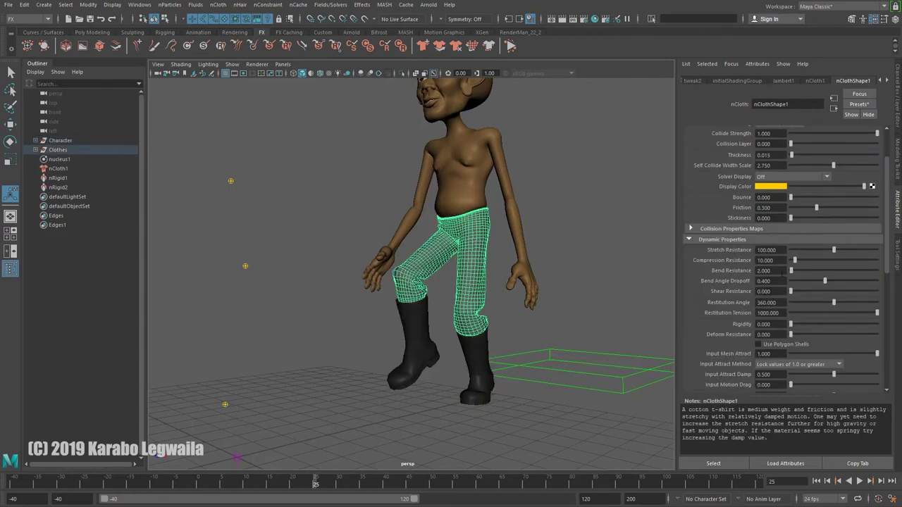
pyautogui.doubleClick(778, 271)
# Step: Return the timeline to the first frame and clear the pants selection
pyautogui.keyDown('alt'); pyautogui.moveTo(467, 200); pyautogui.dragTo(470, 221, button='middle'); pyautogui.keyUp('alt')
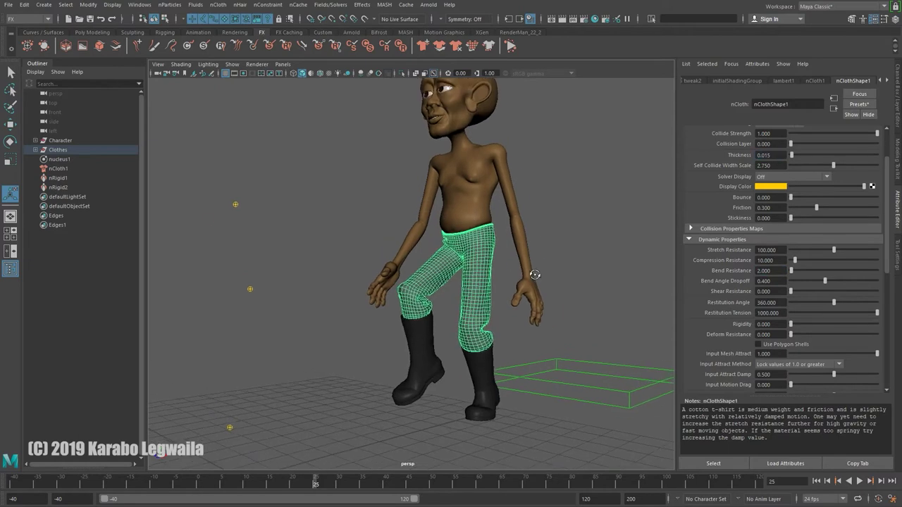
pyautogui.keyDown('alt'); pyautogui.moveTo(535, 275); pyautogui.dragTo(271, 282); pyautogui.keyUp('alt')
pyautogui.keyDown('alt'); pyautogui.moveTo(514, 247); pyautogui.dragTo(367, 272); pyautogui.keyUp('alt')
pyautogui.scroll(-1, 503, 270)
pyautogui.keyDown('alt'); pyautogui.moveTo(514, 261); pyautogui.dragTo(522, 263, button='middle'); pyautogui.keyUp('alt')
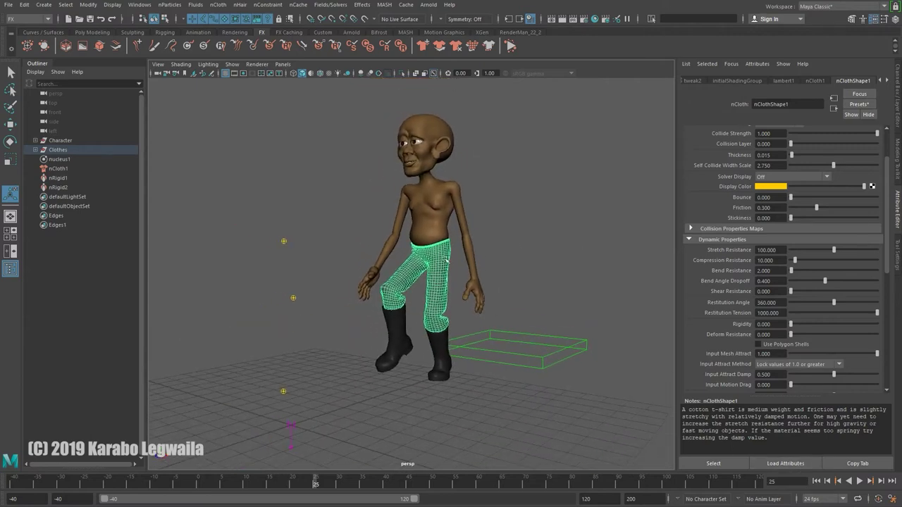
pyautogui.keyDown('alt'); pyautogui.moveTo(459, 270); pyautogui.dragTo(489, 295, button='middle'); pyautogui.keyUp('alt')
pyautogui.click(816, 481)
pyautogui.keyDown('alt'); pyautogui.moveTo(379, 320); pyautogui.dragTo(410, 320); pyautogui.keyUp('alt')
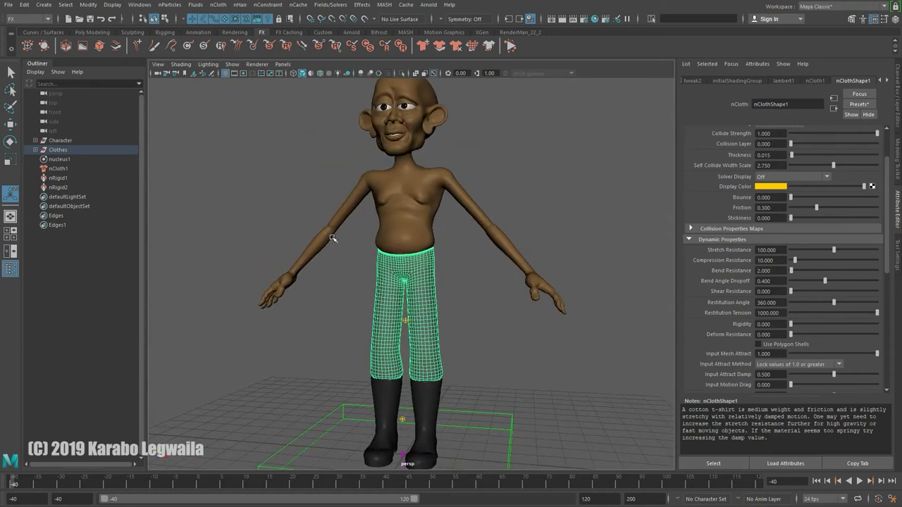
pyautogui.keyDown('alt'); pyautogui.moveTo(408, 304); pyautogui.dragTo(470, 330, button='right'); pyautogui.keyUp('alt')
pyautogui.click(540, 281)
pyautogui.keyDown('alt'); pyautogui.moveTo(541, 281); pyautogui.dragTo(384, 238); pyautogui.keyUp('alt')
pyautogui.keyDown('alt'); pyautogui.moveTo(345, 214); pyautogui.dragTo(392, 336); pyautogui.keyUp('alt')
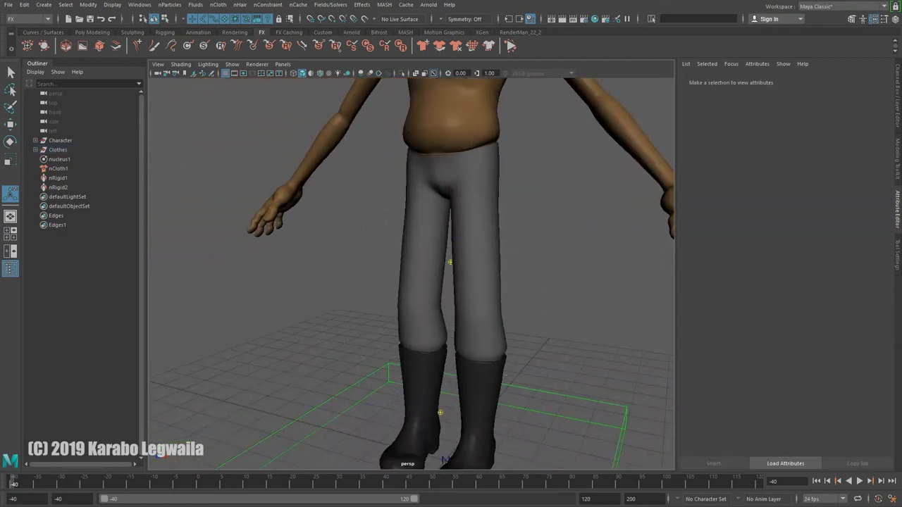
# Step: Unhide Hi_poly_pants in the Clothes group and isolate it in the viewport
pyautogui.click(35, 150)
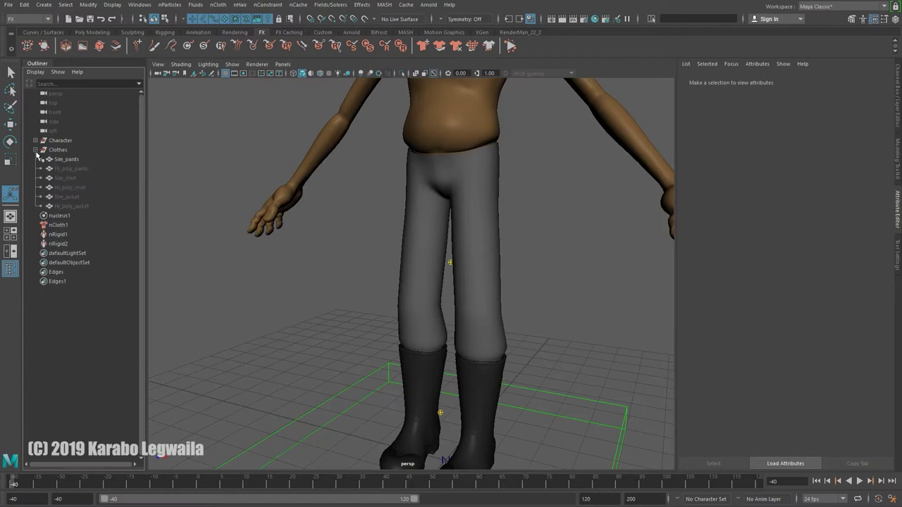
pyautogui.click(73, 169)
pyautogui.hotkey('shift', 'h')
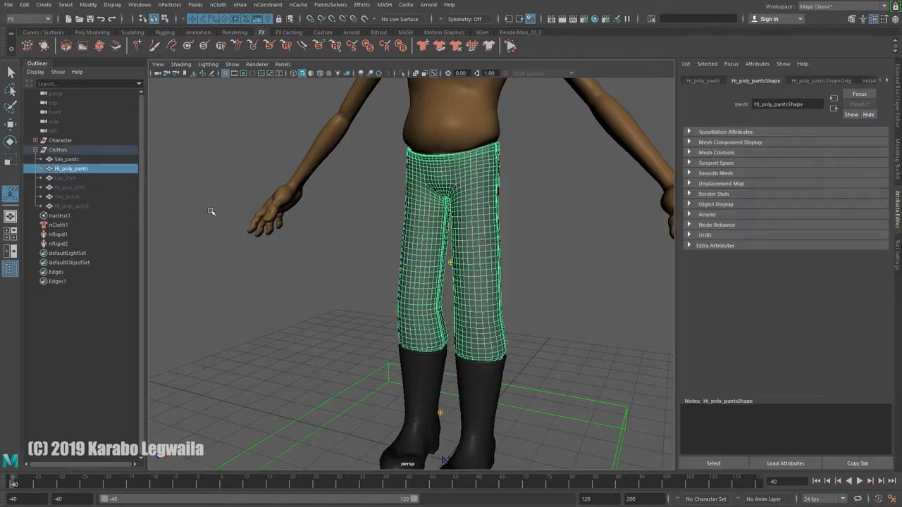
pyautogui.hotkey('ctrl', '1')
pyautogui.press('f')
# Step: Examine the waistband and side seams of the isolated high-poly pants in shaded view
pyautogui.keyDown('alt'); pyautogui.moveTo(503, 267); pyautogui.dragTo(443, 177); pyautogui.keyUp('alt')
pyautogui.click(427, 237)
pyautogui.keyDown('alt'); pyautogui.moveTo(427, 389); pyautogui.dragTo(461, 384); pyautogui.keyUp('alt')
pyautogui.keyDown('alt'); pyautogui.moveTo(527, 220); pyautogui.dragTo(446, 295, button='middle'); pyautogui.keyUp('alt')
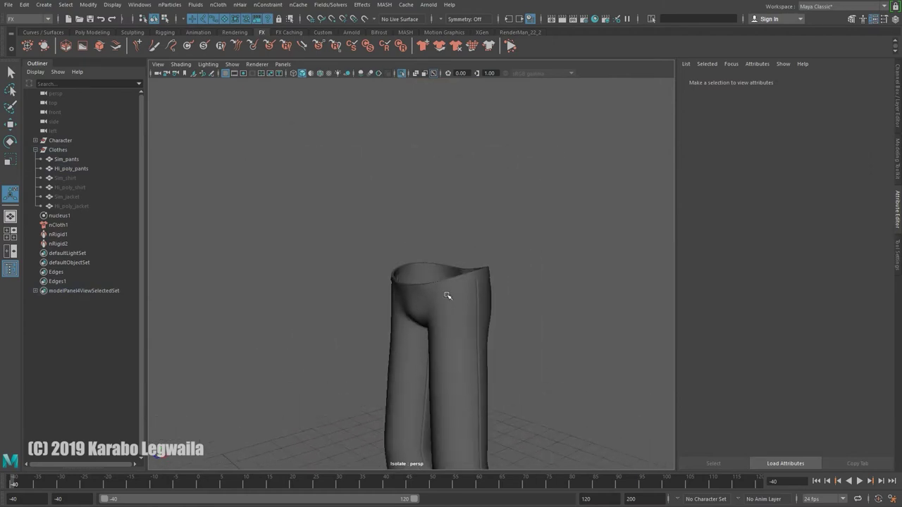
pyautogui.keyDown('alt'); pyautogui.moveTo(447, 295); pyautogui.dragTo(528, 325, button='right'); pyautogui.keyUp('alt')
pyautogui.keyDown('alt'); pyautogui.moveTo(528, 325); pyautogui.dragTo(566, 224); pyautogui.keyUp('alt')
pyautogui.keyDown('alt'); pyautogui.moveTo(566, 224); pyautogui.dragTo(445, 290, button='middle'); pyautogui.keyUp('alt')
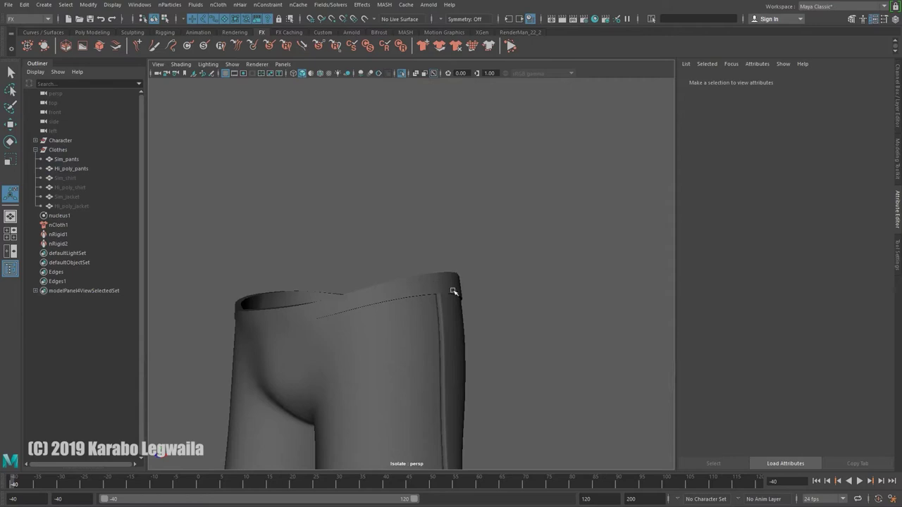
pyautogui.click(429, 314)
pyautogui.click(513, 220)
pyautogui.keyDown('alt'); pyautogui.moveTo(512, 220); pyautogui.dragTo(412, 221); pyautogui.keyUp('alt')
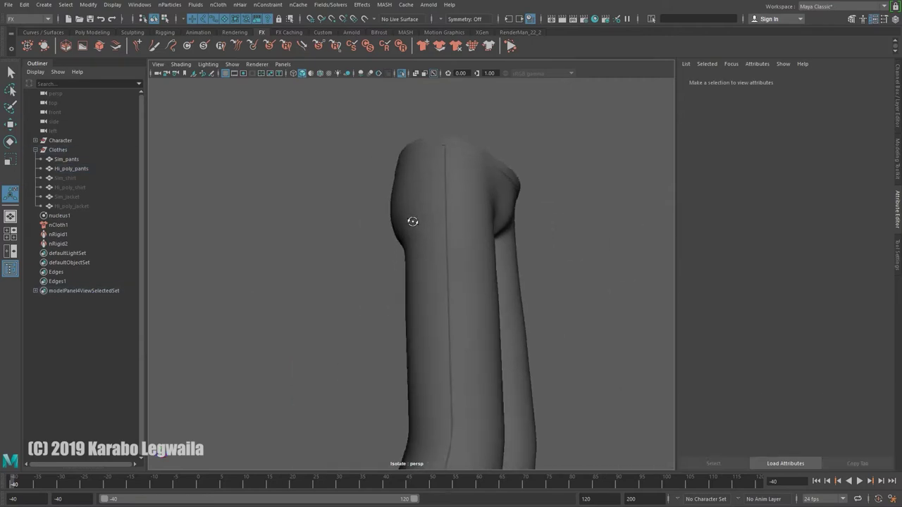
# Step: Select the high-poly pants and inspect their wireframe at the leg openings, waistband rim and side seam
pyautogui.keyDown('alt'); pyautogui.moveTo(439, 227); pyautogui.dragTo(423, 232, button='middle'); pyautogui.keyUp('alt')
pyautogui.keyDown('alt'); pyautogui.moveTo(423, 232); pyautogui.dragTo(425, 276, button='right'); pyautogui.keyUp('alt')
pyautogui.keyDown('alt'); pyautogui.moveTo(470, 252); pyautogui.dragTo(500, 222); pyautogui.keyUp('alt')
pyautogui.click(395, 211)
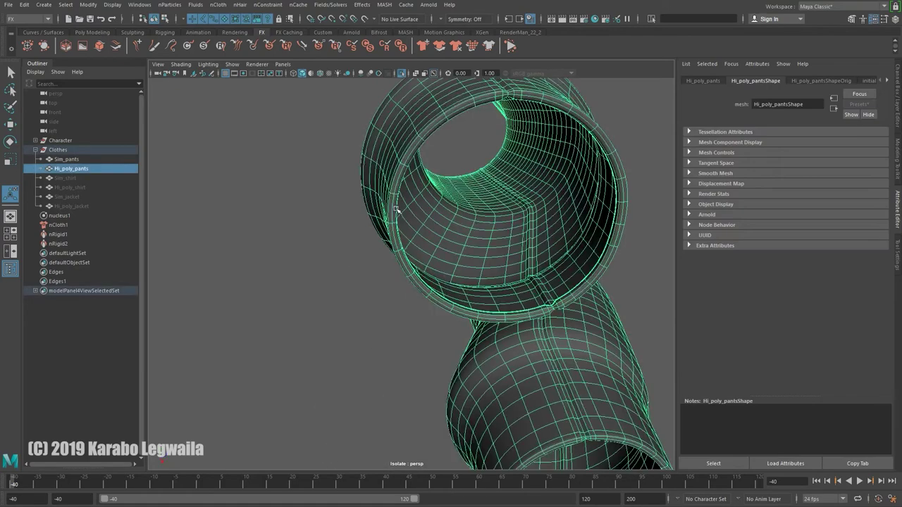
pyautogui.keyDown('alt'); pyautogui.moveTo(400, 167); pyautogui.dragTo(421, 204); pyautogui.keyUp('alt')
pyautogui.scroll(5, 399, 285)
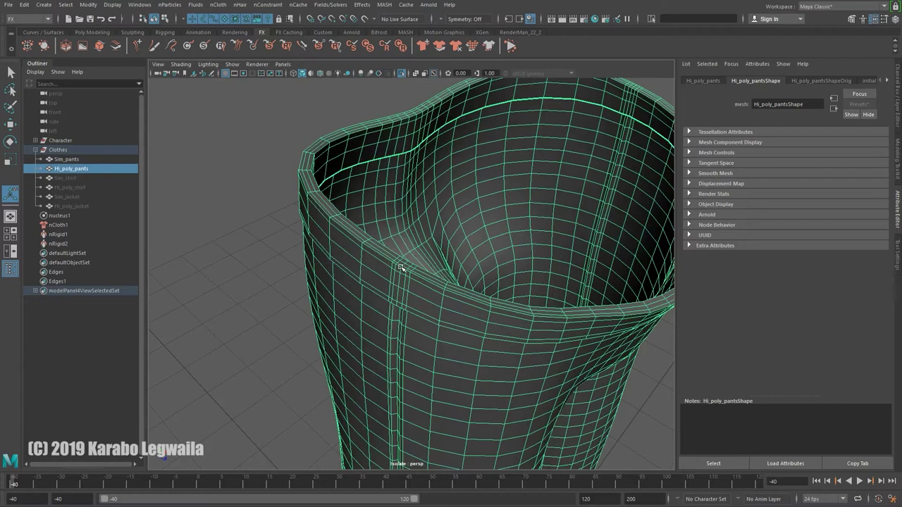
pyautogui.keyDown('alt'); pyautogui.moveTo(423, 313); pyautogui.dragTo(493, 166); pyautogui.keyUp('alt')
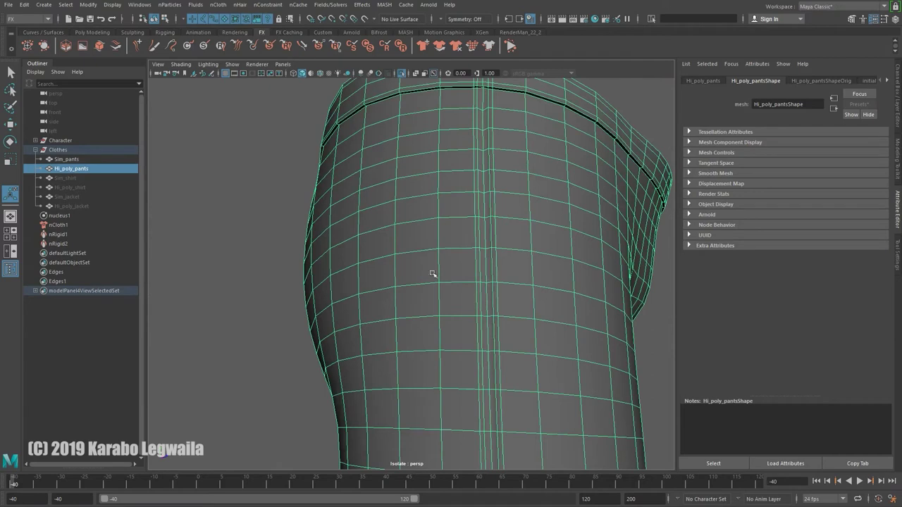
pyautogui.keyDown('alt'); pyautogui.moveTo(632, 410); pyautogui.dragTo(517, 388, button='right'); pyautogui.keyUp('alt')
pyautogui.keyDown('alt'); pyautogui.moveTo(572, 383); pyautogui.dragTo(488, 395); pyautogui.keyUp('alt')
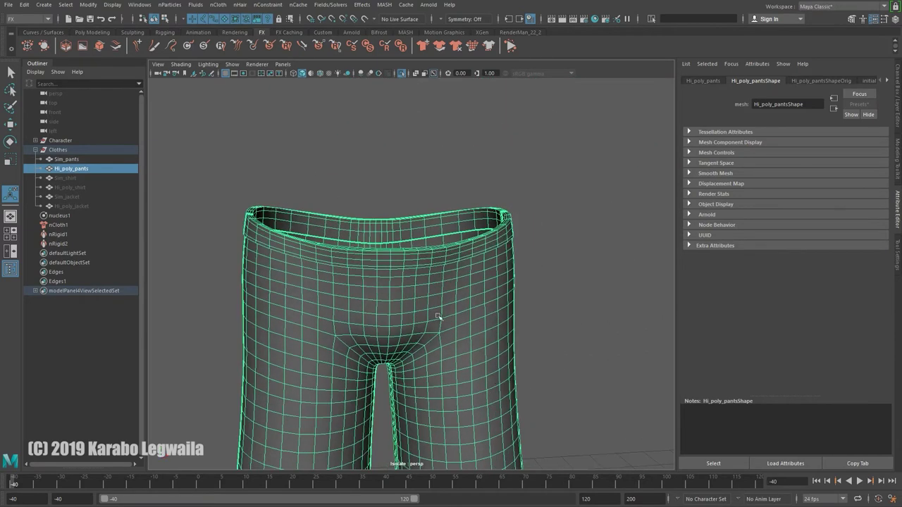
# Step: Examine the overall wireframe of the high-poly pants from waistband to hems, from the front and at an angle
pyautogui.keyDown('alt'); pyautogui.moveTo(424, 302); pyautogui.dragTo(462, 236, button='middle'); pyautogui.keyUp('alt')
pyautogui.keyDown('alt'); pyautogui.moveTo(493, 282); pyautogui.dragTo(437, 293, button='right'); pyautogui.keyUp('alt')
pyautogui.keyDown('alt'); pyautogui.moveTo(430, 292); pyautogui.dragTo(451, 259, button='middle'); pyautogui.keyUp('alt')
pyautogui.keyDown('alt'); pyautogui.moveTo(450, 297); pyautogui.dragTo(505, 273); pyautogui.keyUp('alt')
pyautogui.keyDown('alt'); pyautogui.moveTo(506, 273); pyautogui.dragTo(455, 263, button='right'); pyautogui.keyUp('alt')
pyautogui.keyDown('alt'); pyautogui.moveTo(455, 263); pyautogui.dragTo(532, 247); pyautogui.keyUp('alt')
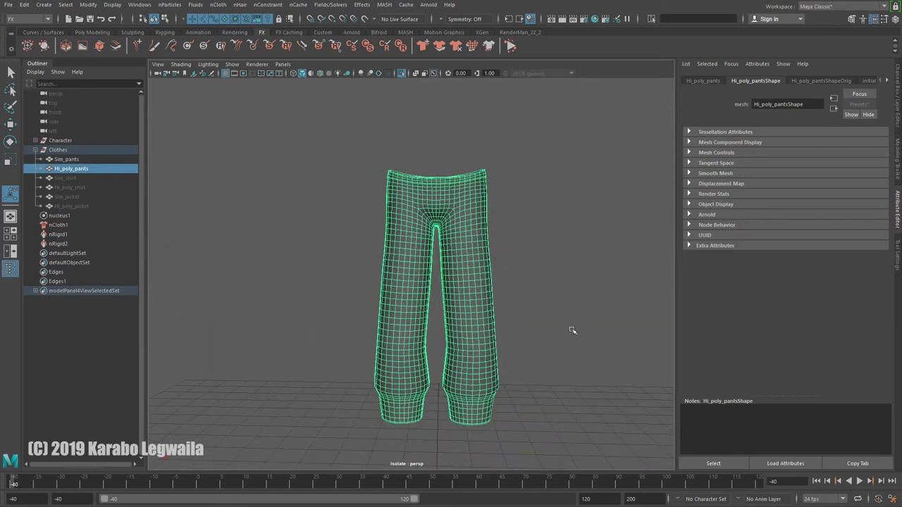
pyautogui.scroll(2, 429, 262)
pyautogui.keyDown('alt'); pyautogui.moveTo(429, 262); pyautogui.dragTo(454, 267); pyautogui.keyUp('alt')
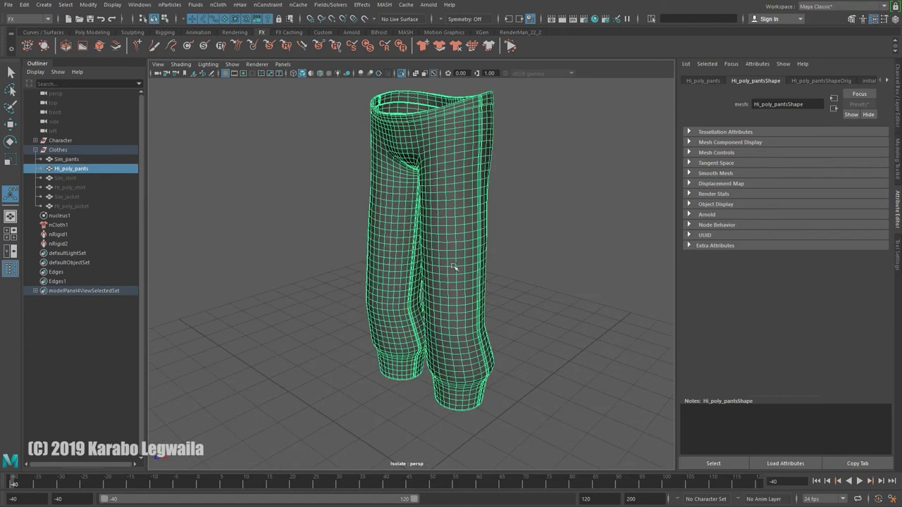
pyautogui.keyDown('alt'); pyautogui.moveTo(534, 168); pyautogui.dragTo(479, 215); pyautogui.keyUp('alt')
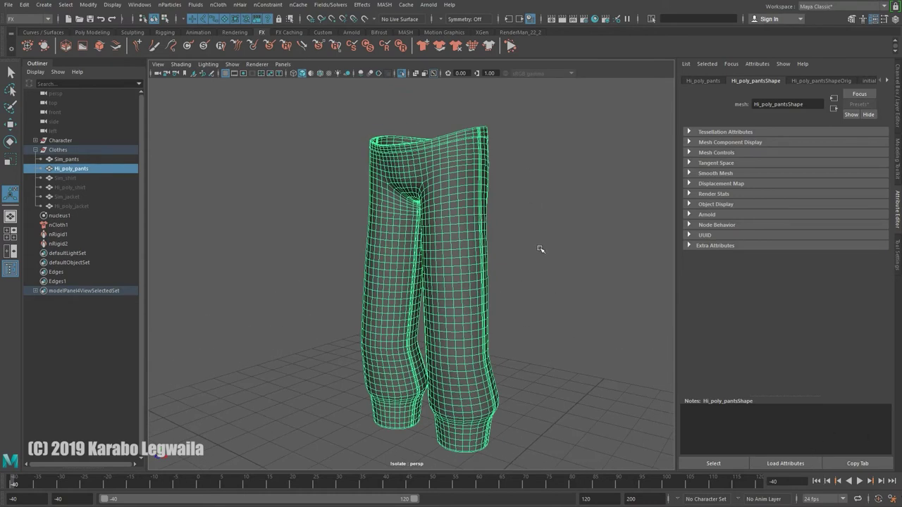
# Step: End the isolation of the high-poly pants and switch to the Modeling menu set
pyautogui.hotkey('ctrl', '1')
pyautogui.scroll(-3, 529, 256)
pyautogui.keyDown('alt'); pyautogui.moveTo(338, 230); pyautogui.dragTo(368, 227); pyautogui.keyUp('alt')
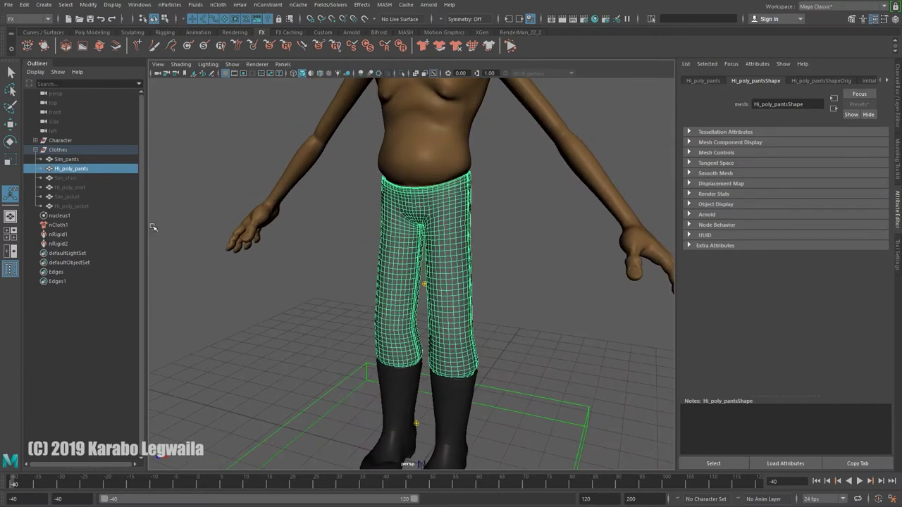
pyautogui.click(27, 19)
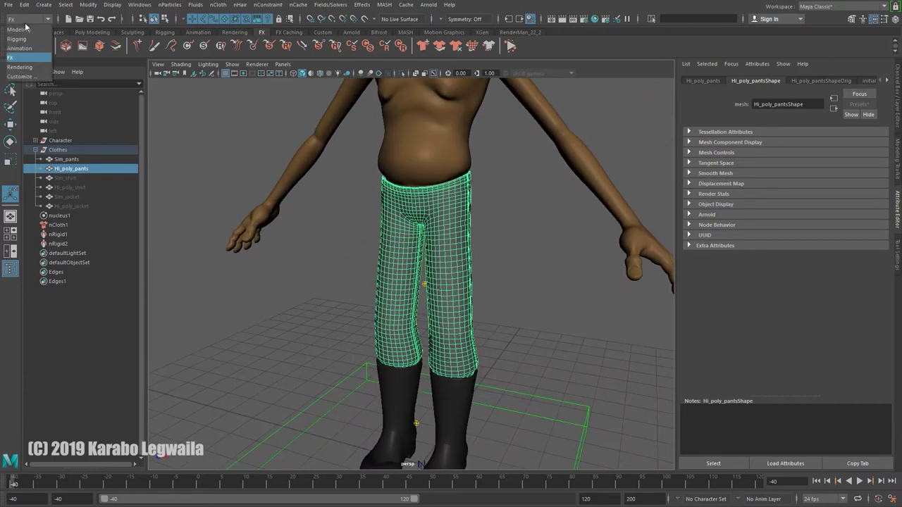
pyautogui.click(20, 30)
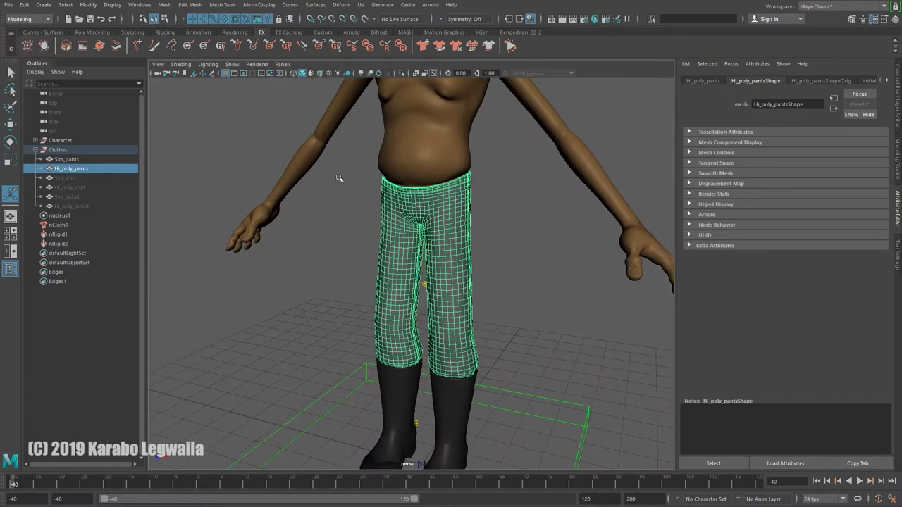
# Step: Select Hi_poly_pants first and add Sim_pants to the selection second
pyautogui.click(342, 4)
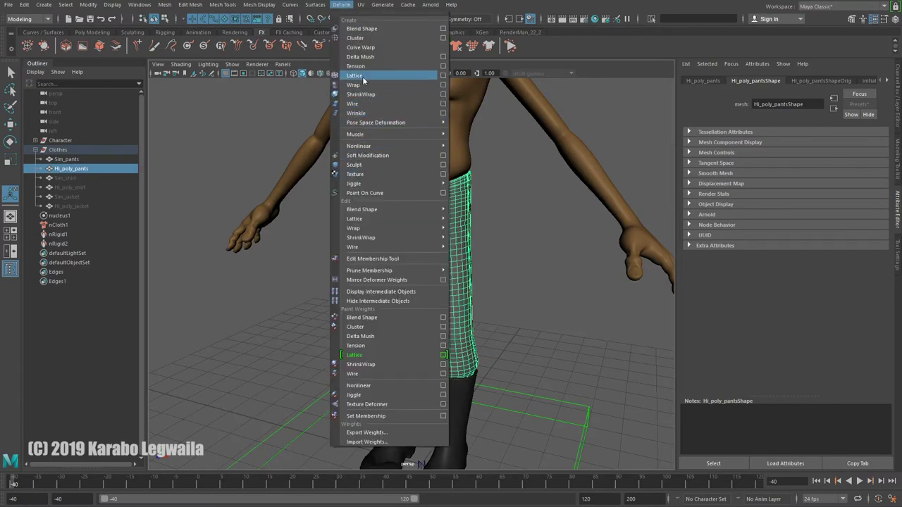
pyautogui.click(82, 297)
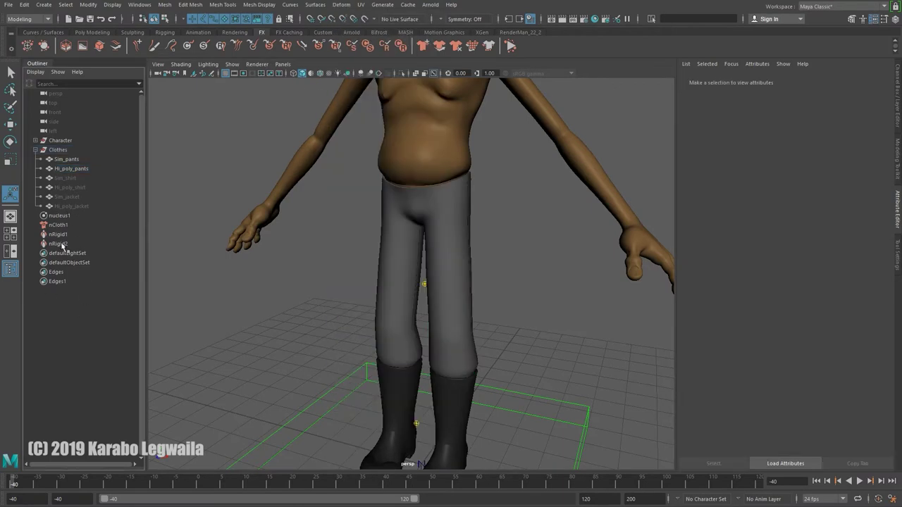
pyautogui.click(77, 170)
pyautogui.keyDown('alt'); pyautogui.moveTo(336, 295); pyautogui.dragTo(451, 311); pyautogui.keyUp('alt')
pyautogui.keyDown('alt'); pyautogui.moveTo(451, 311); pyautogui.dragTo(492, 361, button='right'); pyautogui.keyUp('alt')
pyautogui.keyDown('alt'); pyautogui.moveTo(469, 300); pyautogui.dragTo(341, 267); pyautogui.keyUp('alt')
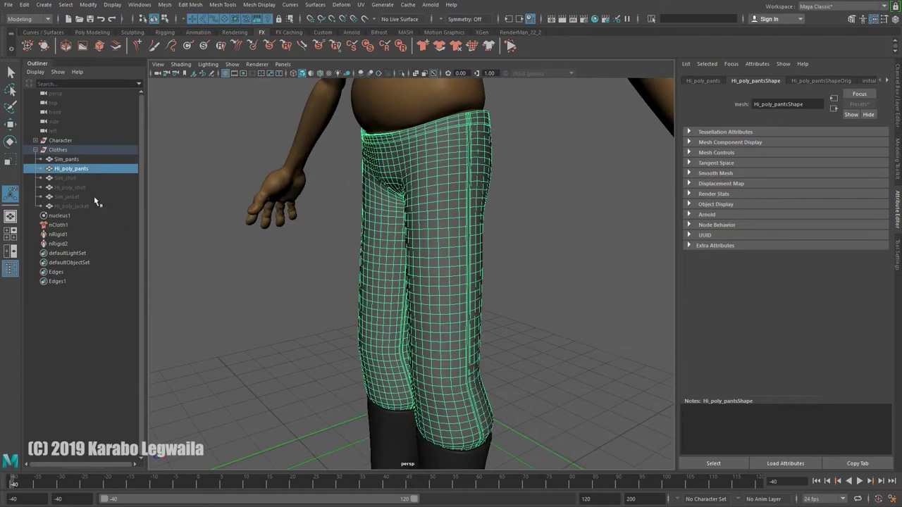
pyautogui.keyDown('ctrl'); pyautogui.click(67, 159); pyautogui.keyUp('ctrl')
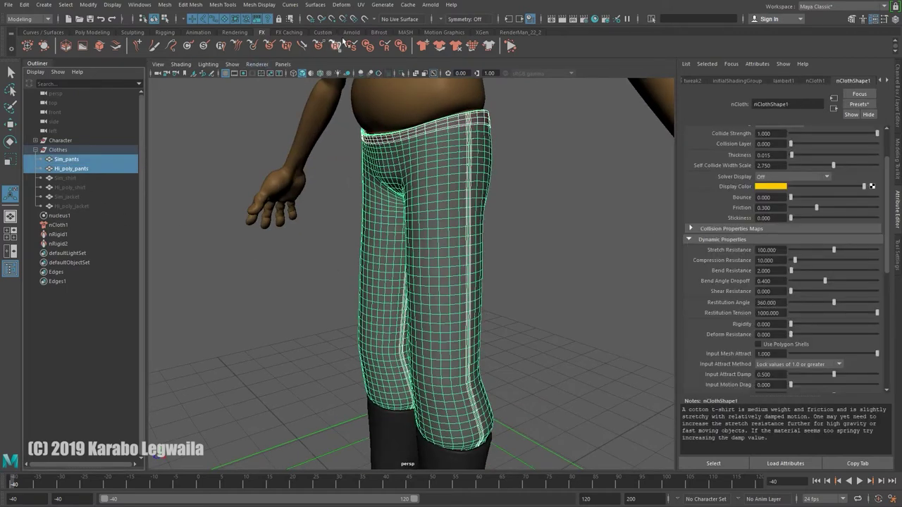
pyautogui.click(341, 4)
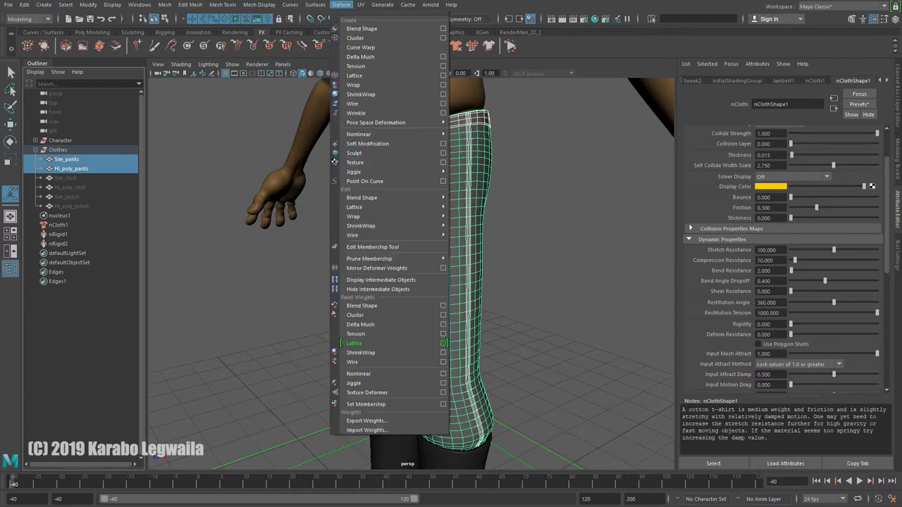
pyautogui.click(341, 5)
# Step: Save the scene and continue past the student version notice
pyautogui.click(90, 18)
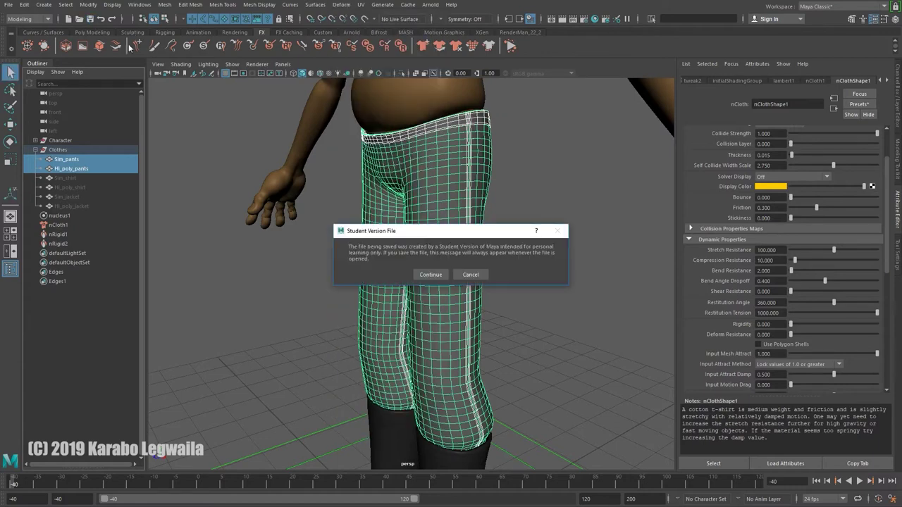
pyautogui.click(432, 274)
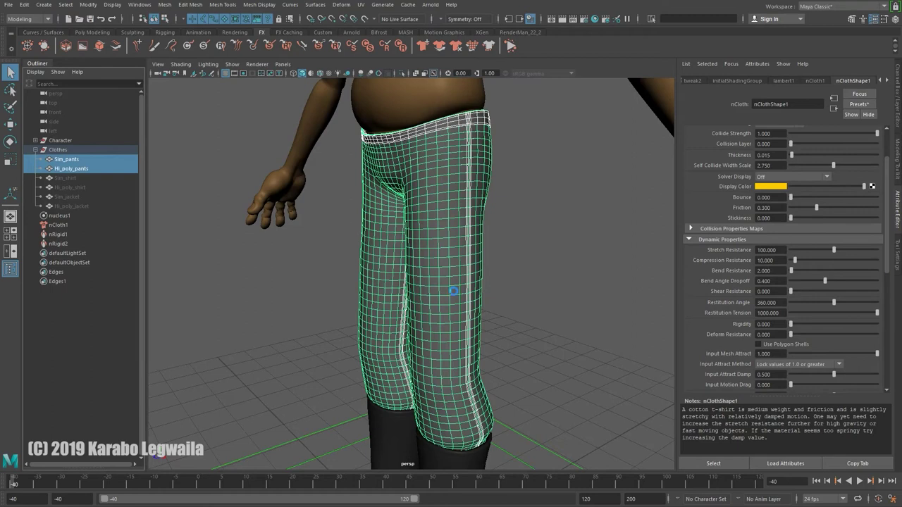
pyautogui.press('y')
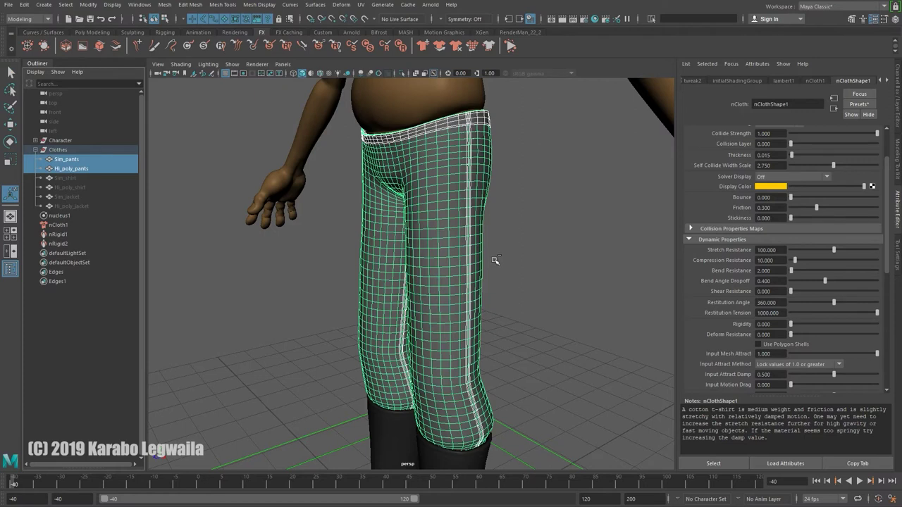
# Step: Apply a Wrap deformer so that Sim_pants drives Hi_poly_pants
pyautogui.keyDown('alt'); pyautogui.moveTo(529, 244); pyautogui.dragTo(530, 278, button='middle'); pyautogui.keyUp('alt')
pyautogui.keyDown('alt'); pyautogui.moveTo(483, 196); pyautogui.dragTo(424, 199); pyautogui.keyUp('alt')
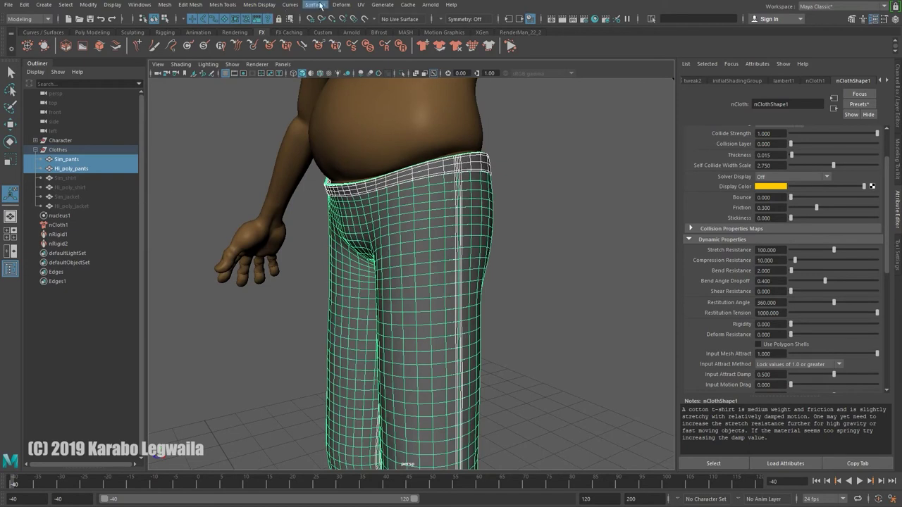
pyautogui.click(341, 4)
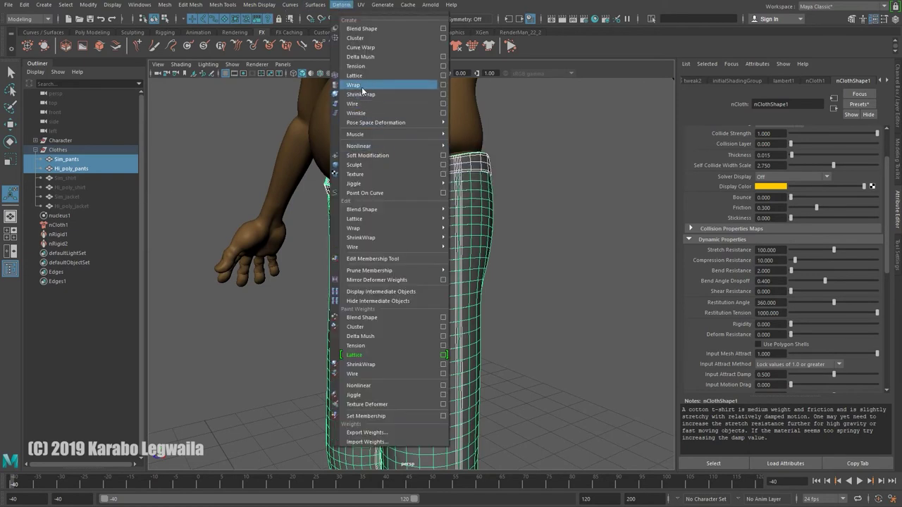
pyautogui.click(361, 95)
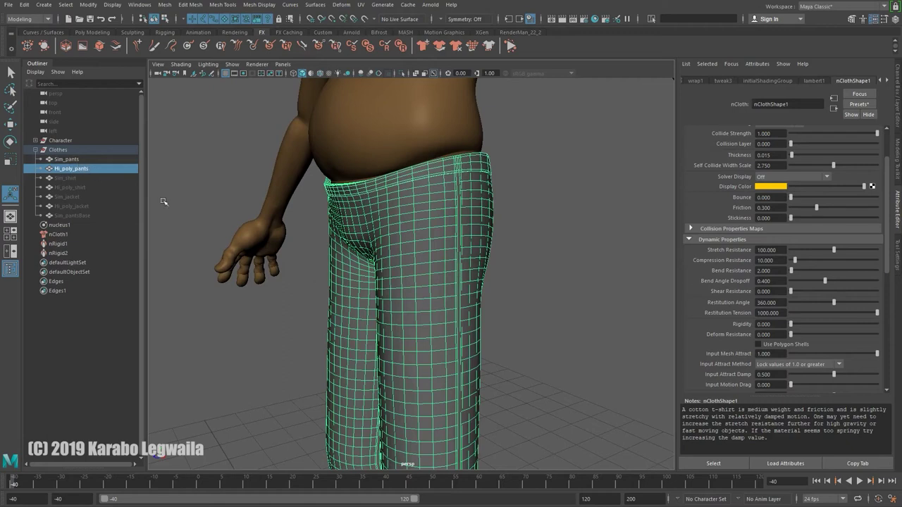
# Step: Hide Sim_pants, leaving the high-poly pants displayed on the character
pyautogui.press('a')
pyautogui.click(70, 160)
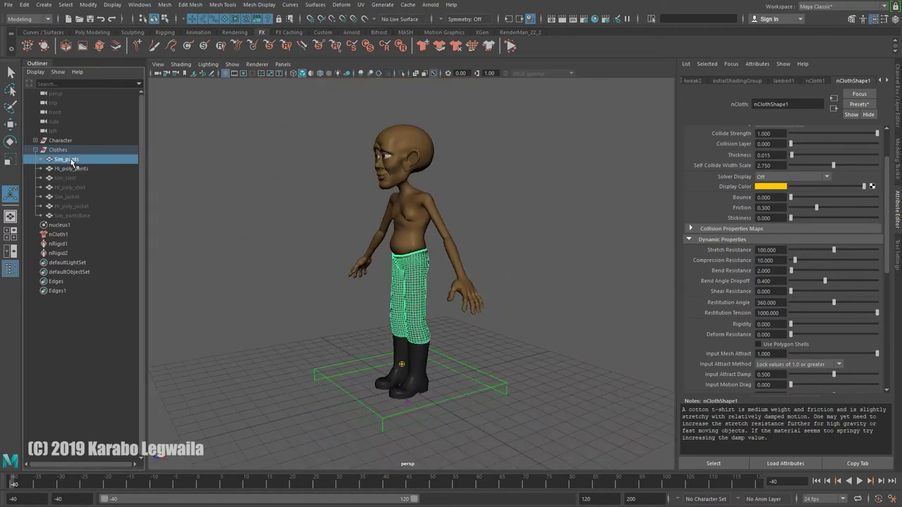
pyautogui.hotkey('ctrl', 'h')
pyautogui.scroll(5, 474, 302)
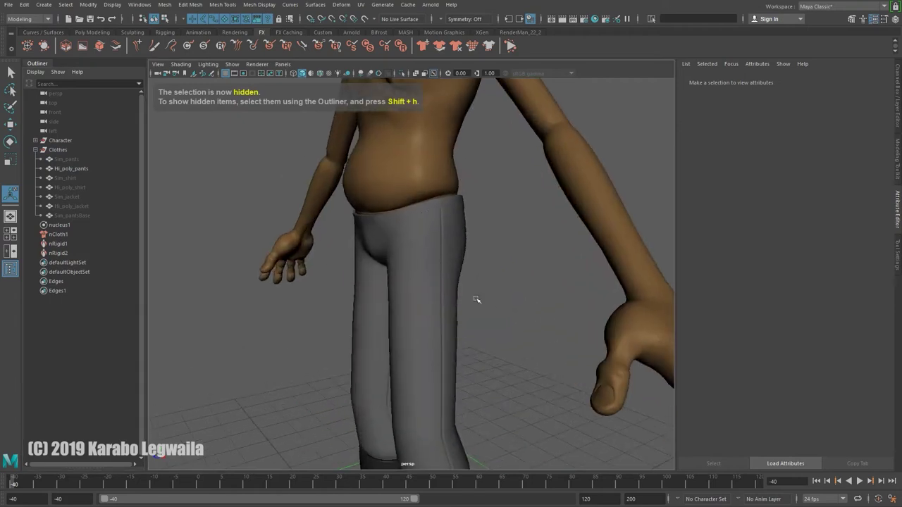
# Step: Play the animation with Hi_poly_pants selected and examine how the pants deform around the knees and boots during the walk
pyautogui.click(430, 268)
pyautogui.scroll(-5, 570, 382)
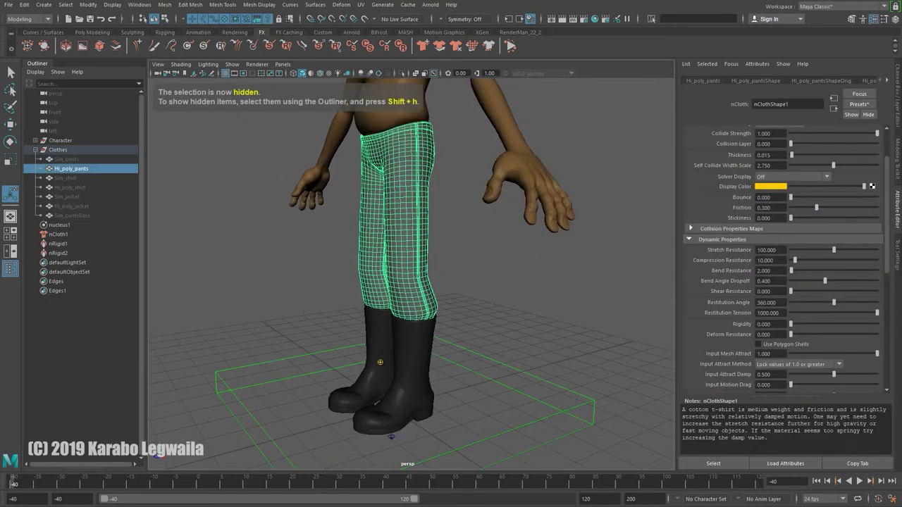
pyautogui.hotkey('alt', 'v')
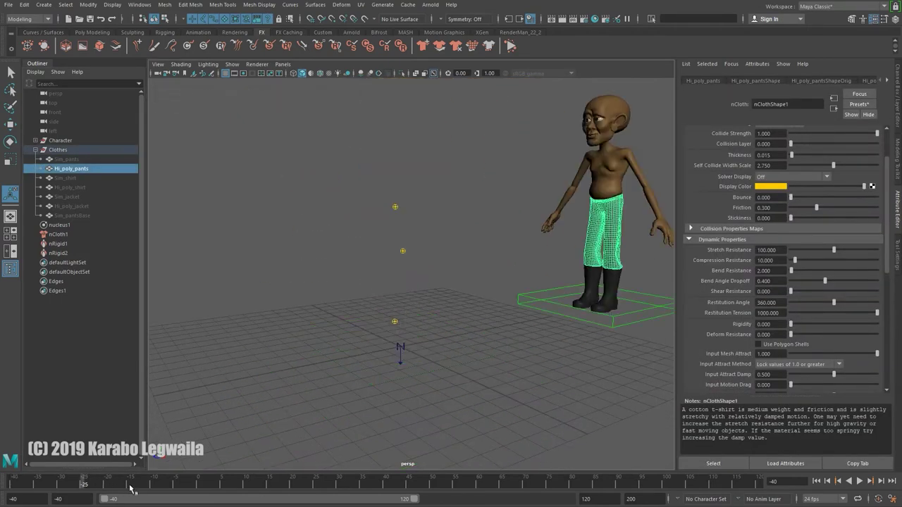
pyautogui.hotkey('alt', 'v')
pyautogui.keyDown('alt'); pyautogui.moveTo(507, 348); pyautogui.dragTo(236, 348, button='middle'); pyautogui.keyUp('alt')
pyautogui.keyDown('alt'); pyautogui.moveTo(236, 348); pyautogui.dragTo(529, 356, button='right'); pyautogui.keyUp('alt')
pyautogui.keyDown('alt'); pyautogui.moveTo(529, 356); pyautogui.dragTo(381, 334); pyautogui.keyUp('alt')
pyautogui.moveTo(381, 335)
pyautogui.keyDown('alt'); pyautogui.mouseDown(button='middle')
pyautogui.moveTo(389, 328)
pyautogui.moveTo(337, 332)
pyautogui.mouseUp(button='middle'); pyautogui.keyUp('alt')
pyautogui.moveTo(337, 333)
pyautogui.keyDown('alt'); pyautogui.mouseDown(button='right')
pyautogui.moveTo(443, 364)
pyautogui.moveTo(533, 305)
pyautogui.mouseUp(button='right'); pyautogui.keyUp('alt')
pyautogui.click(558, 289)
pyautogui.keyDown('alt'); pyautogui.moveTo(521, 317); pyautogui.dragTo(488, 326, button='middle'); pyautogui.keyUp('alt')
pyautogui.keyDown('alt'); pyautogui.moveTo(487, 359); pyautogui.dragTo(534, 386, button='right'); pyautogui.keyUp('alt')
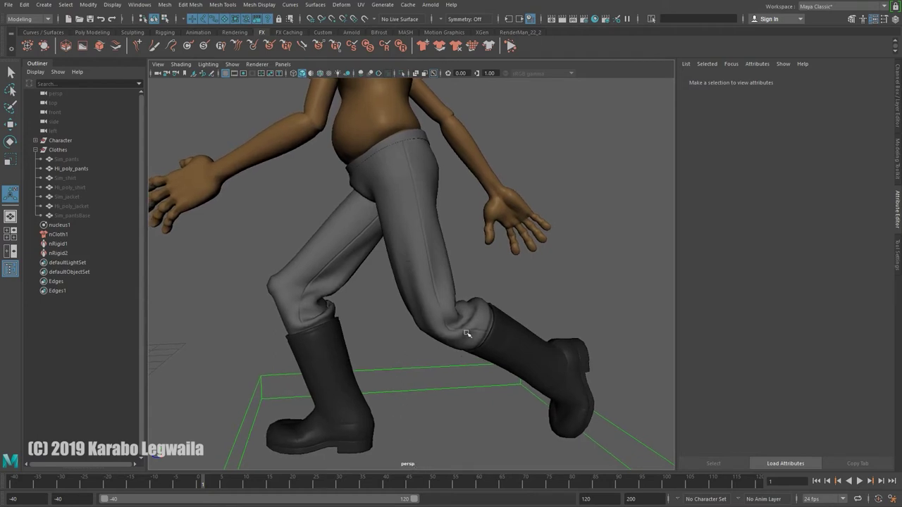
# Step: Continue the playback and scrub to frame 36 to examine the high-poly pants in side view
pyautogui.keyDown('alt'); pyautogui.moveTo(474, 264); pyautogui.dragTo(356, 258, button='right'); pyautogui.keyUp('alt')
pyautogui.hotkey('alt', 'v')
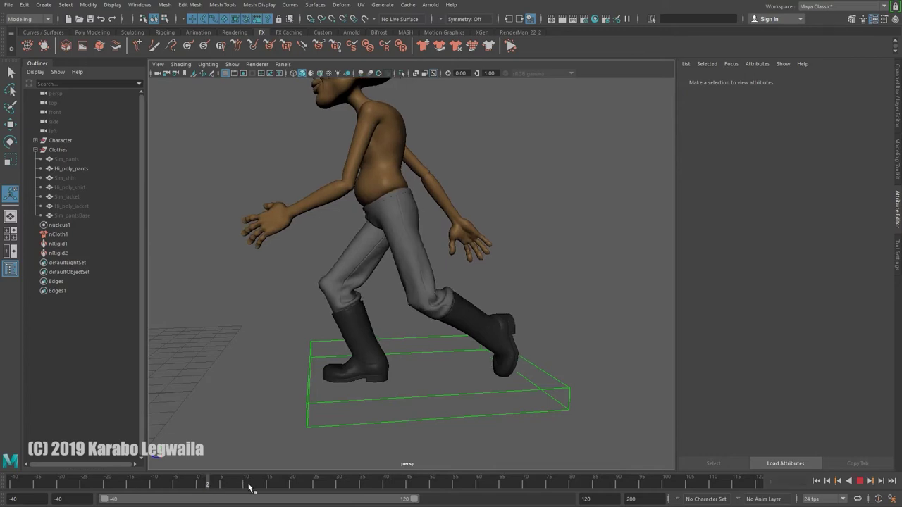
pyautogui.hotkey('alt', 'v')
pyautogui.keyDown('alt'); pyautogui.moveTo(529, 329); pyautogui.dragTo(395, 329, button='right'); pyautogui.keyUp('alt')
pyautogui.keyDown('alt'); pyautogui.moveTo(352, 329); pyautogui.dragTo(463, 331, button='middle'); pyautogui.keyUp('alt')
pyautogui.moveTo(281, 485); pyautogui.dragTo(366, 485)
pyautogui.keyDown('alt'); pyautogui.moveTo(450, 379); pyautogui.dragTo(473, 379, button='middle'); pyautogui.keyUp('alt')
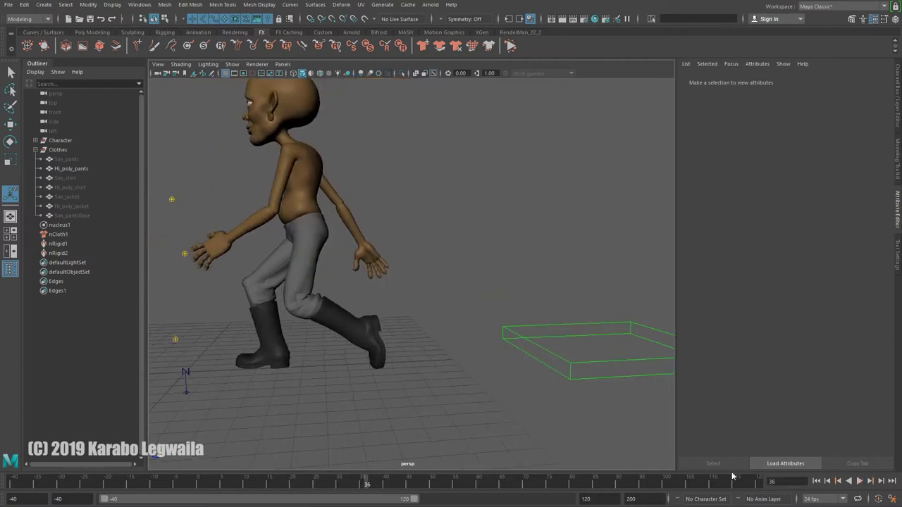
pyautogui.click(309, 263)
pyautogui.keyDown('alt'); pyautogui.moveTo(309, 263); pyautogui.dragTo(397, 287, button='right'); pyautogui.keyUp('alt')
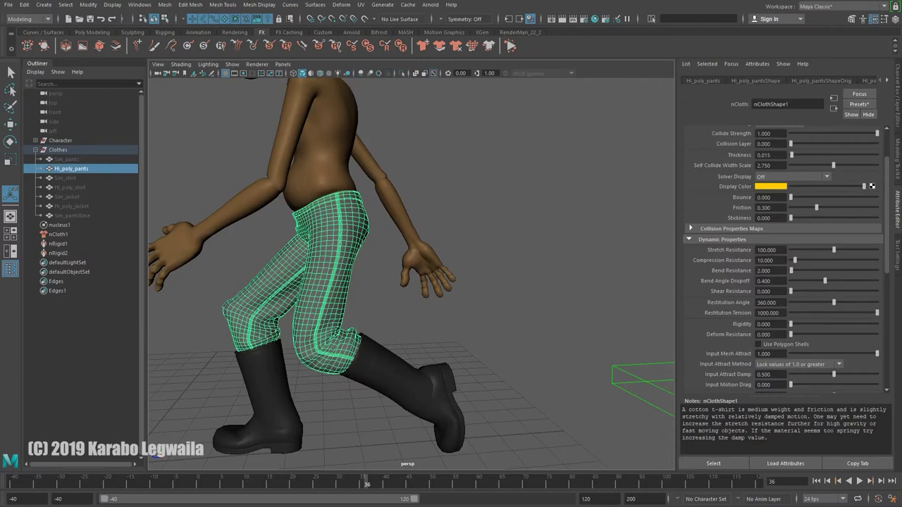
# Step: Return to the start frame, frame Hi_poly_pants in the view and switch to the FX menu set
pyautogui.click(817, 481)
pyautogui.keyDown('alt'); pyautogui.moveTo(577, 338); pyautogui.dragTo(406, 316); pyautogui.keyUp('alt')
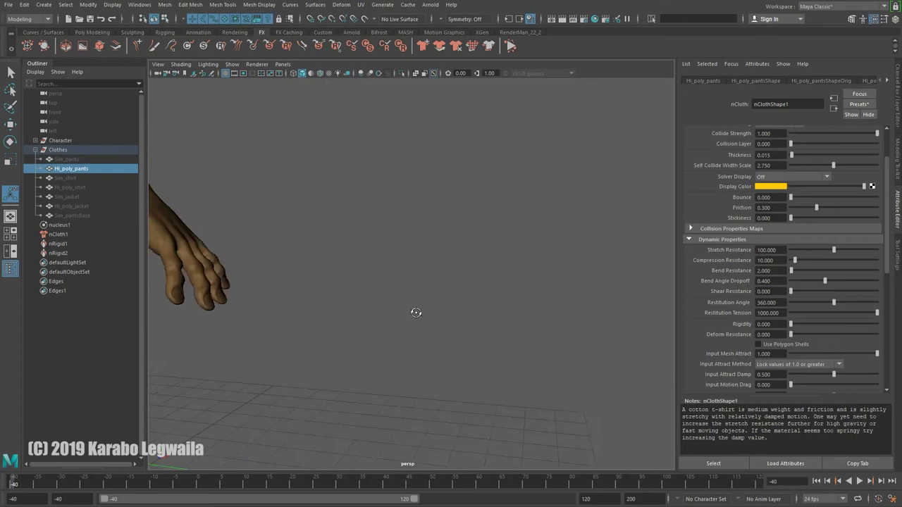
pyautogui.press('f')
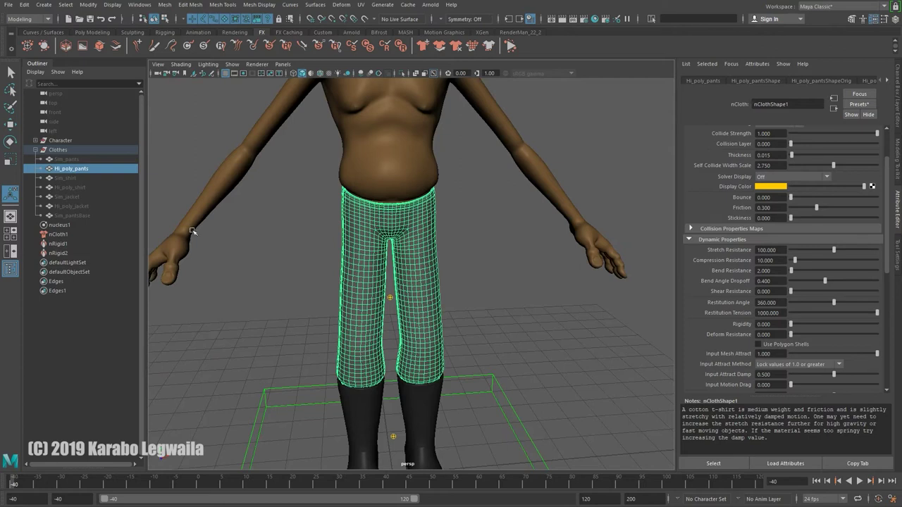
pyautogui.keyDown('alt'); pyautogui.moveTo(388, 350); pyautogui.dragTo(403, 336); pyautogui.keyUp('alt')
pyautogui.keyDown('alt'); pyautogui.moveTo(402, 336); pyautogui.dragTo(435, 147, button='right'); pyautogui.keyUp('alt')
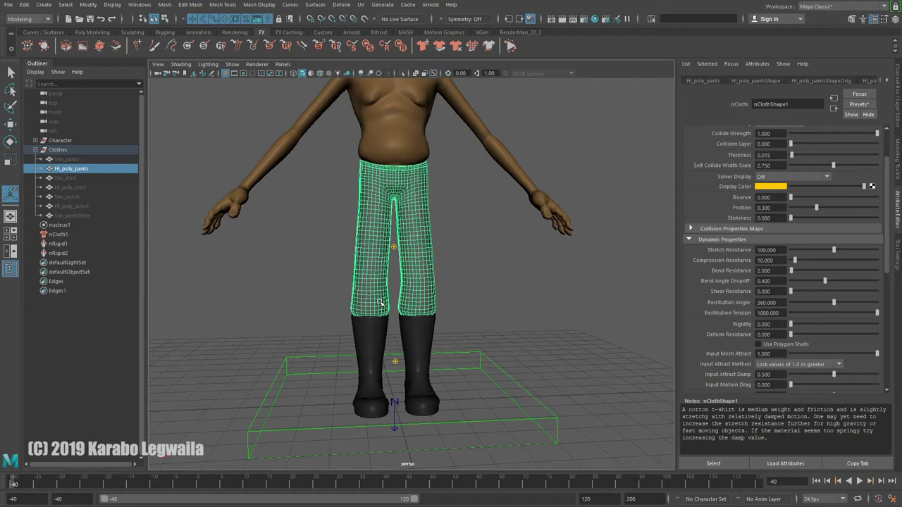
pyautogui.scroll(-5, 380, 303)
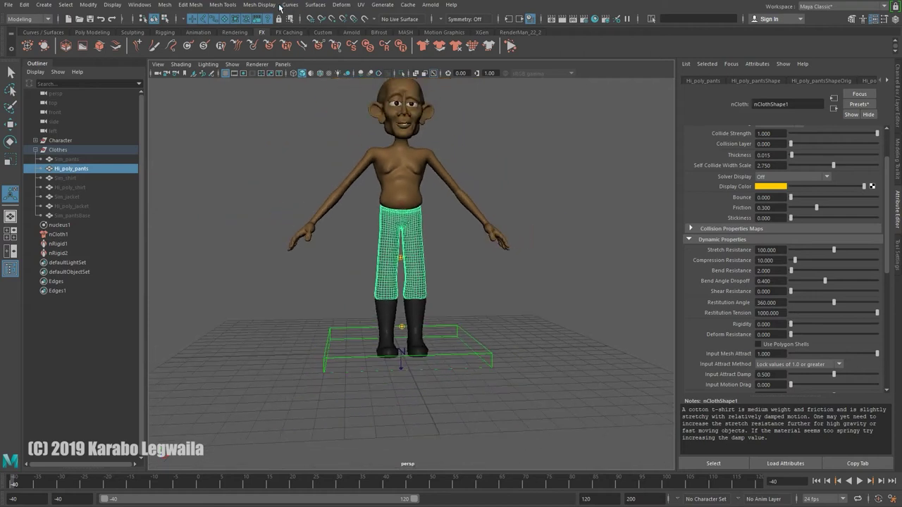
pyautogui.click(48, 18)
pyautogui.click(28, 59)
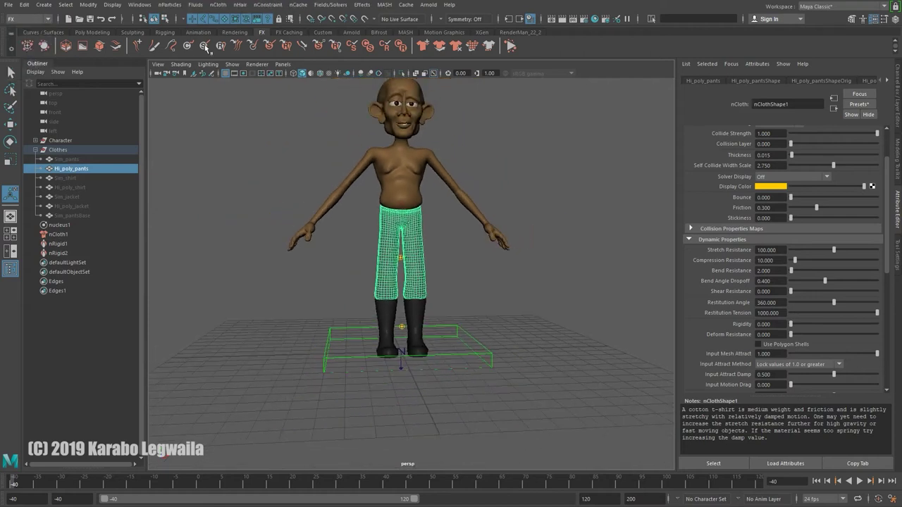
pyautogui.click(217, 4)
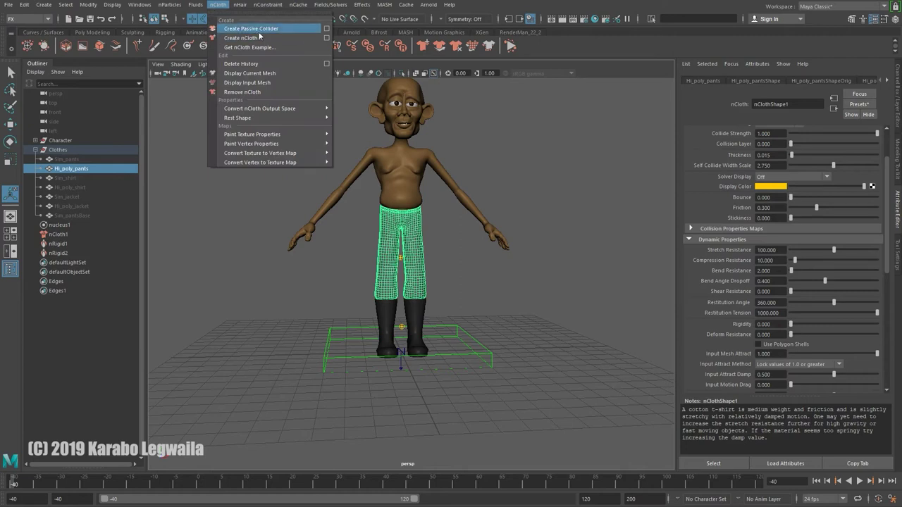
pyautogui.moveTo(298, 6)
pyautogui.moveTo(356, 33)
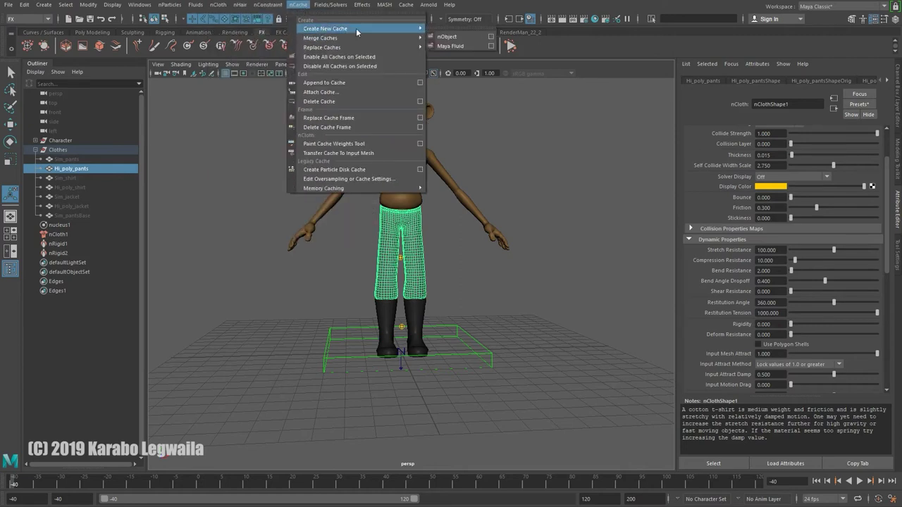
pyautogui.moveTo(195, 4)
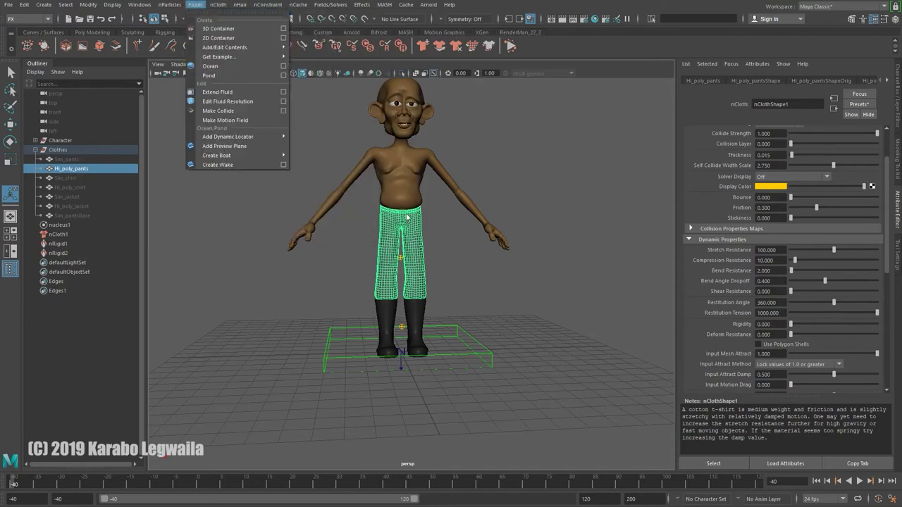
pyautogui.click(421, 296)
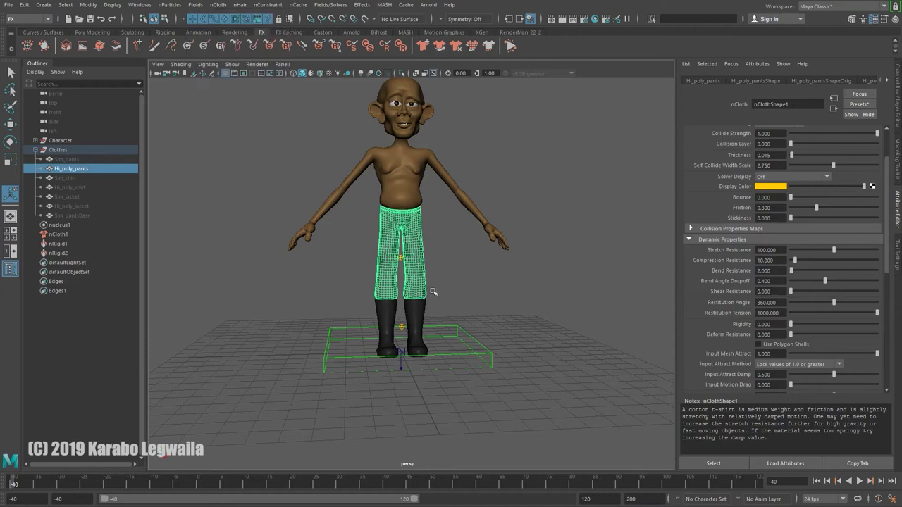
# Step: Start a new geometry cache for Hi_poly_pants with its options shown and set the cache directory to Cloth Sim/scenes/Cache
pyautogui.scroll(-2, 432, 291)
pyautogui.keyDown('alt'); pyautogui.moveTo(455, 202); pyautogui.dragTo(417, 255); pyautogui.keyUp('alt')
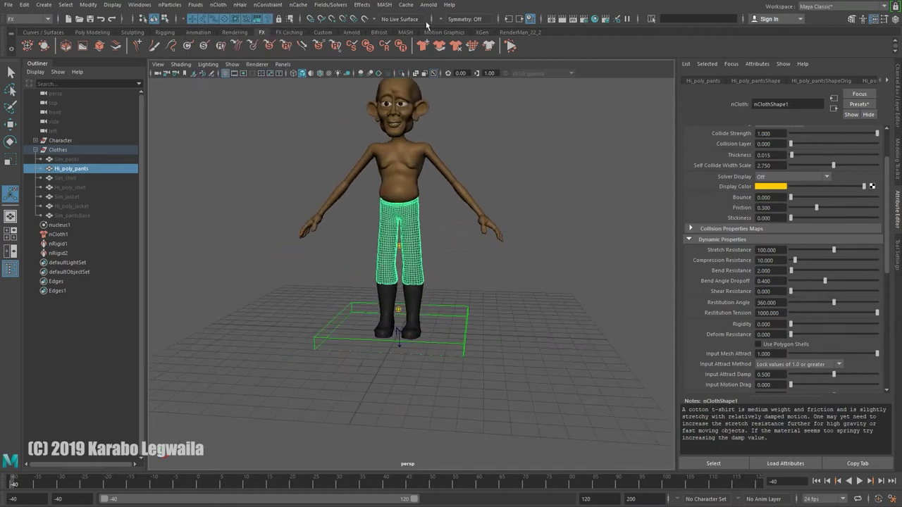
pyautogui.click(405, 5)
pyautogui.click(399, 6)
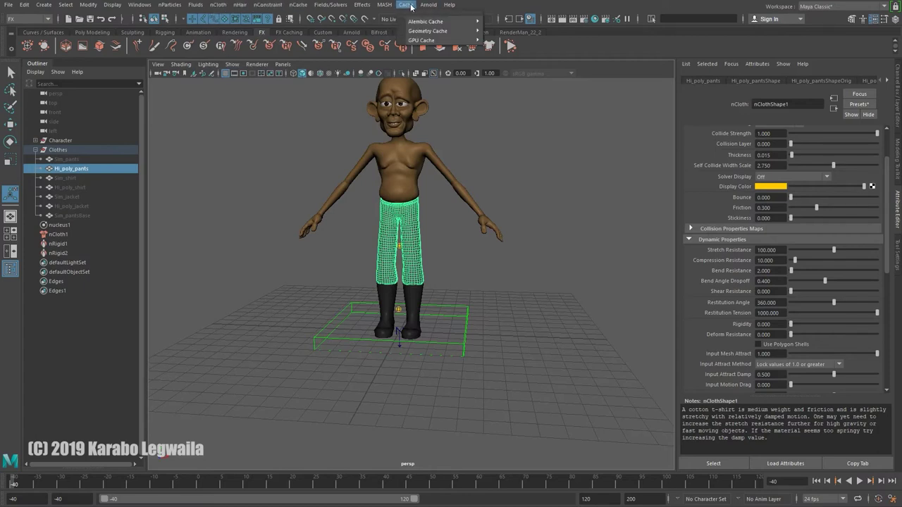
pyautogui.moveTo(416, 36)
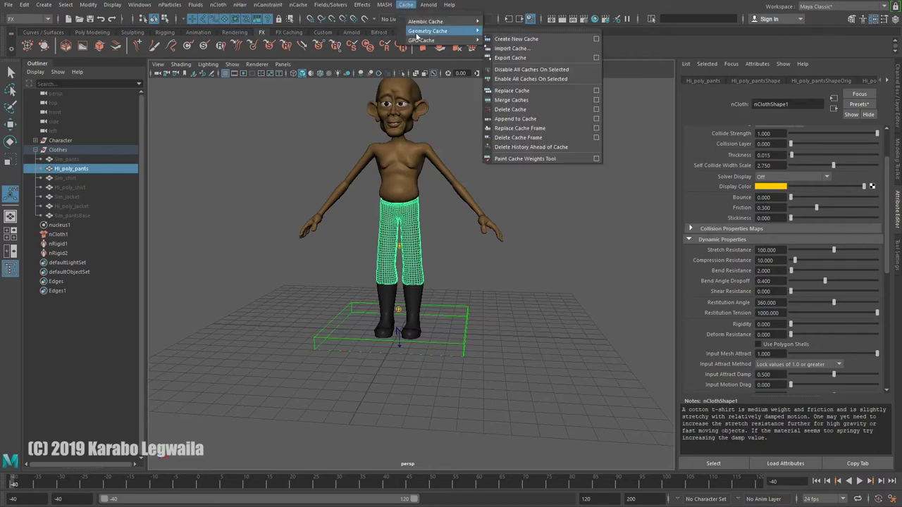
pyautogui.click(597, 39)
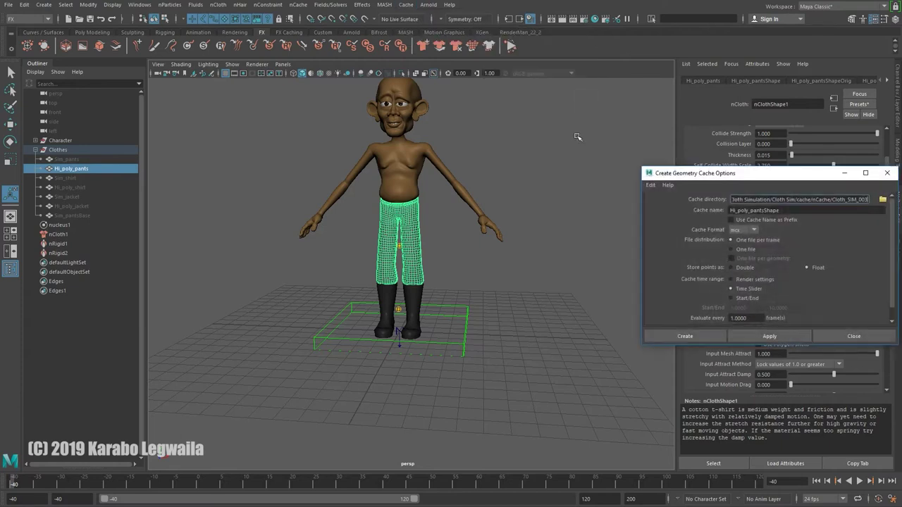
pyautogui.click(723, 176)
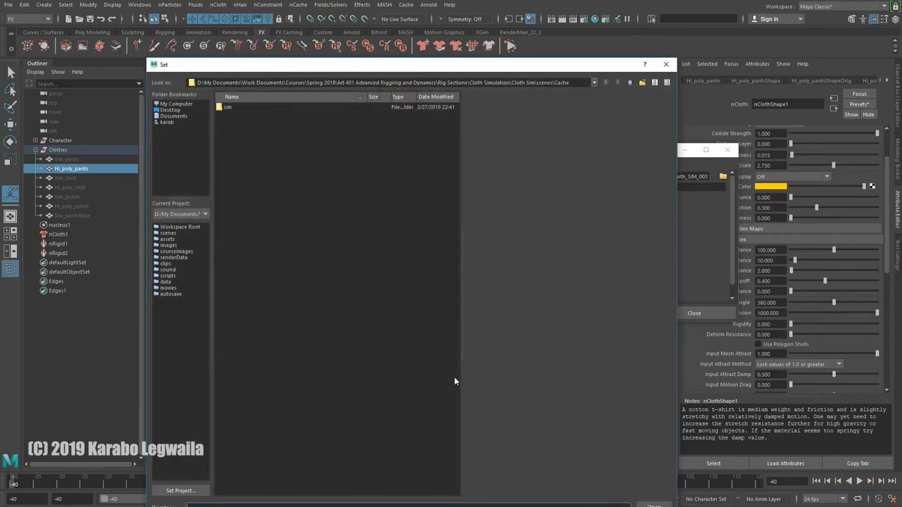
pyautogui.click(654, 505)
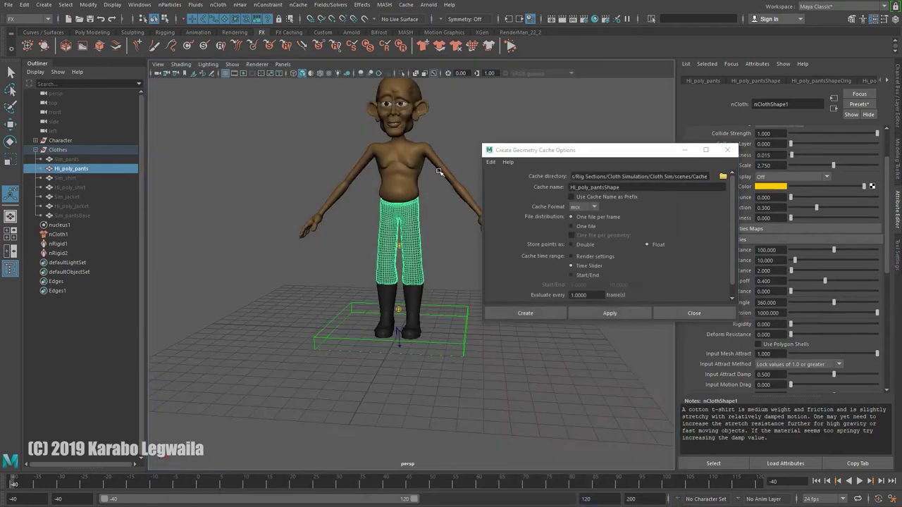
# Step: Set the file distribution to One file, name the cache pantsCache and create the geometry cache
pyautogui.click(570, 226)
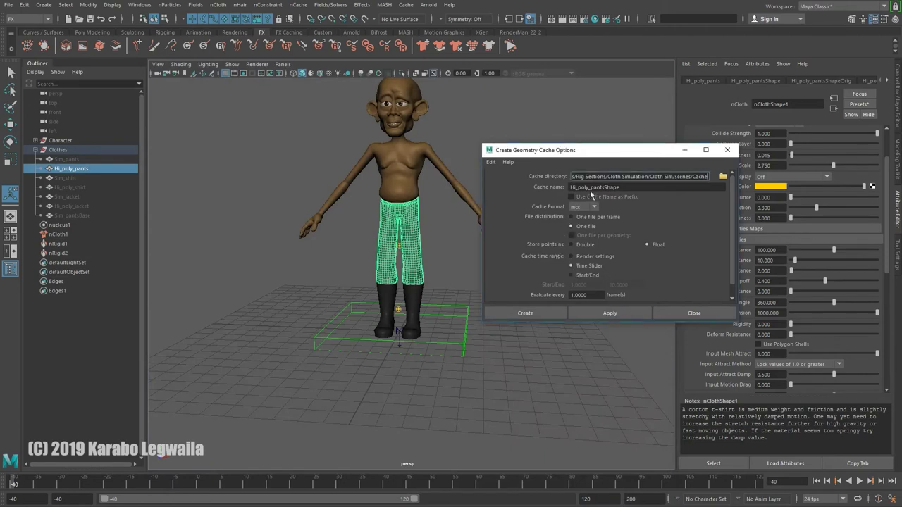
pyautogui.doubleClick(627, 188)
pyautogui.write('pantsCache')
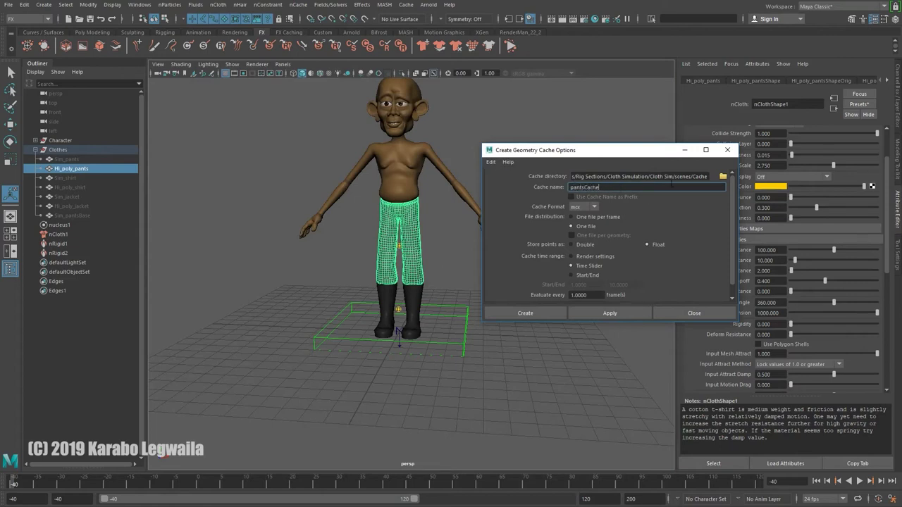
pyautogui.click(525, 313)
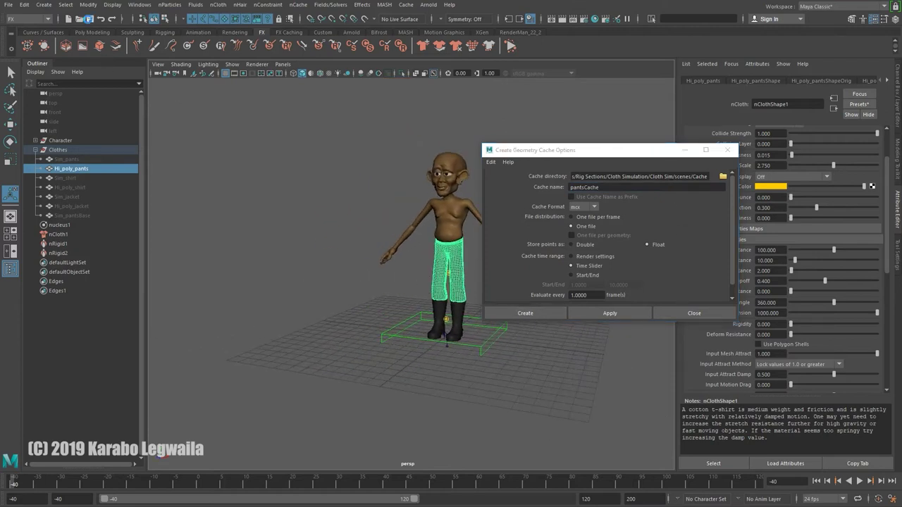
pyautogui.click(435, 273)
pyautogui.keyDown('alt'); pyautogui.moveTo(444, 325); pyautogui.dragTo(418, 319, button='right'); pyautogui.keyUp('alt')
pyautogui.keyDown('alt'); pyautogui.moveTo(418, 318); pyautogui.dragTo(457, 322); pyautogui.keyUp('alt')
pyautogui.moveTo(578, 156); pyautogui.dragTo(664, 142)
pyautogui.keyDown('alt'); pyautogui.moveTo(423, 369); pyautogui.dragTo(461, 346); pyautogui.keyUp('alt')
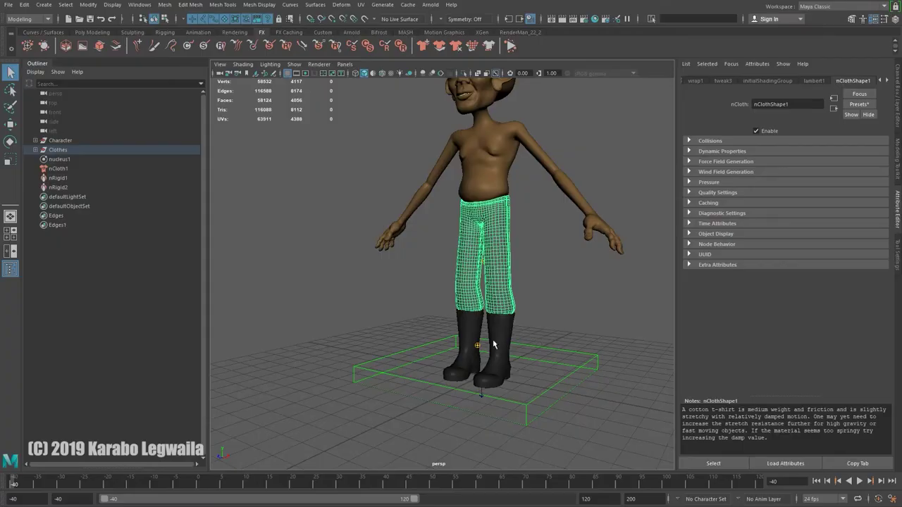
# Step: Scrub through the walk to check the cached high-poly pants, and return to the start frame
pyautogui.keyDown('alt'); pyautogui.moveTo(493, 344); pyautogui.dragTo(468, 356); pyautogui.keyUp('alt')
pyautogui.moveTo(82, 489); pyautogui.dragTo(281, 487)
pyautogui.keyDown('alt'); pyautogui.moveTo(584, 336); pyautogui.dragTo(417, 366, button='middle'); pyautogui.keyUp('alt')
pyautogui.click(816, 484)
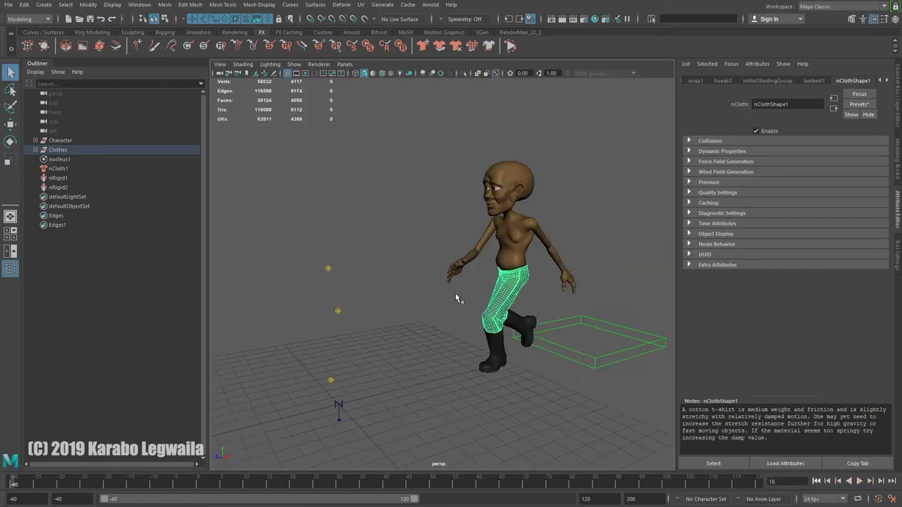
pyautogui.keyDown('alt'); pyautogui.moveTo(486, 317); pyautogui.dragTo(541, 305); pyautogui.keyUp('alt')
pyautogui.keyDown('alt'); pyautogui.moveTo(541, 305); pyautogui.dragTo(538, 297, button='middle'); pyautogui.keyUp('alt')
pyautogui.scroll(2, 489, 285)
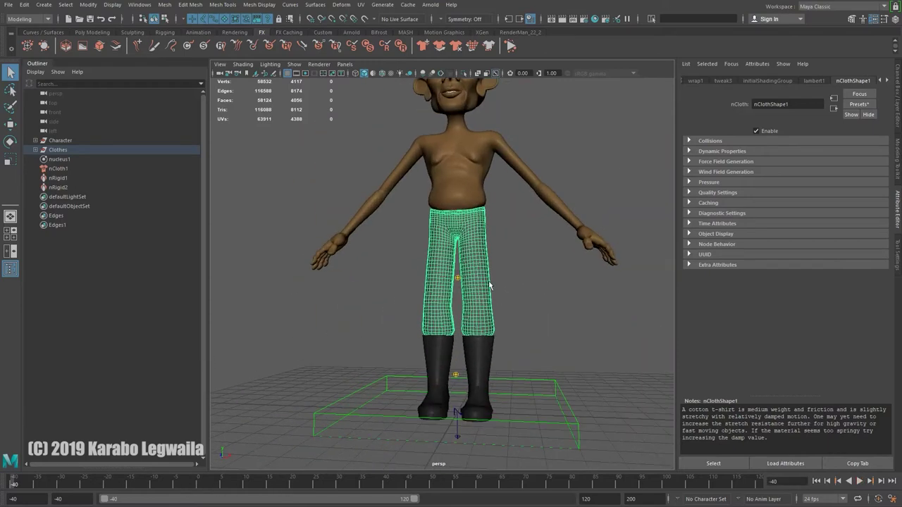
pyautogui.keyDown('alt'); pyautogui.moveTo(394, 265); pyautogui.dragTo(305, 250); pyautogui.keyUp('alt')
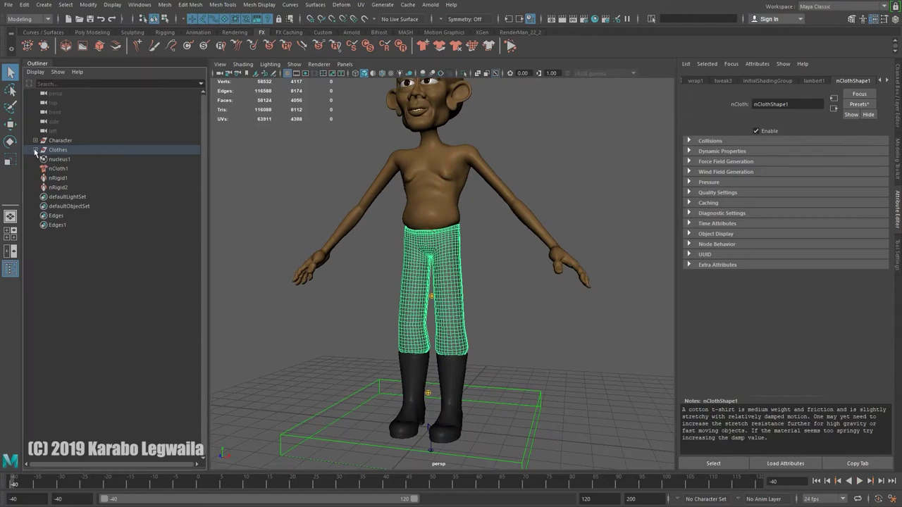
# Step: Expand the Clothes group, select Hi_poly_pants and delete its construction history
pyautogui.click(35, 150)
pyautogui.click(70, 169)
pyautogui.keyDown('alt'); pyautogui.moveTo(558, 294); pyautogui.dragTo(435, 282); pyautogui.keyUp('alt')
pyautogui.keyDown('alt'); pyautogui.moveTo(433, 282); pyautogui.dragTo(453, 270, button='middle'); pyautogui.keyUp('alt')
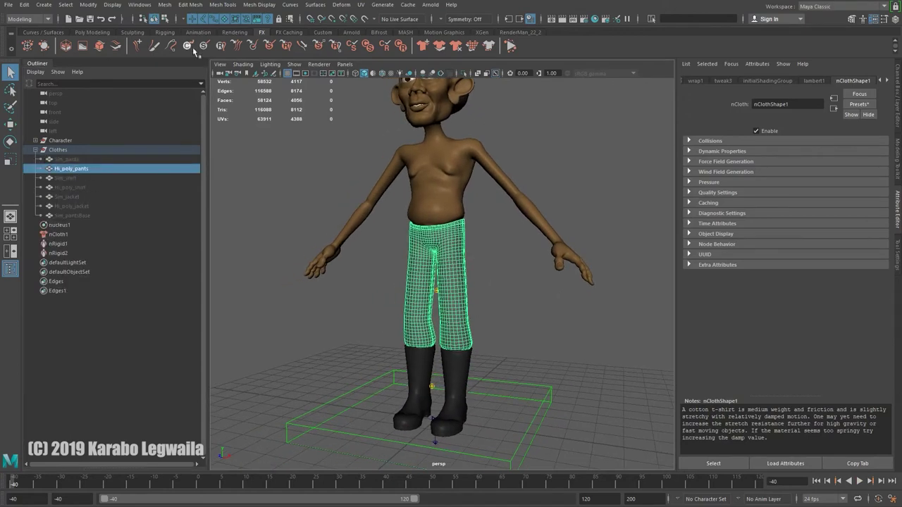
pyautogui.click(23, 4)
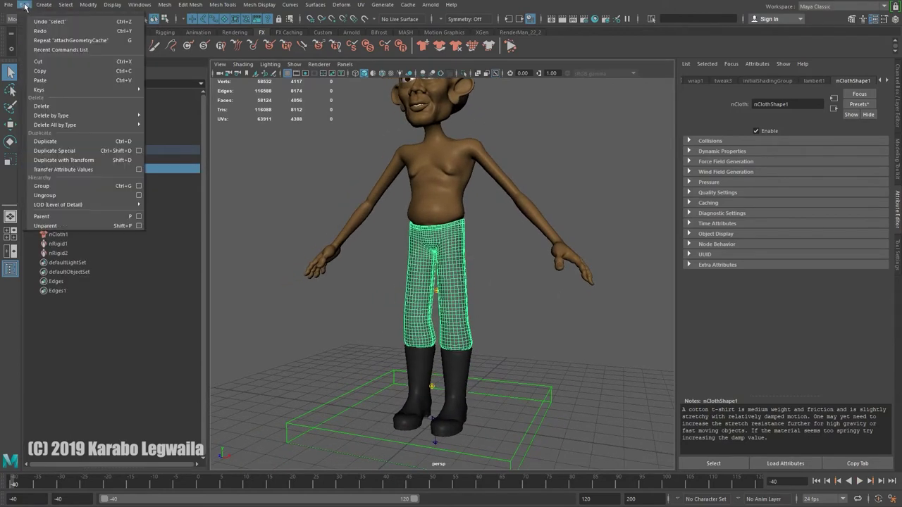
pyautogui.moveTo(128, 117)
pyautogui.click(174, 124)
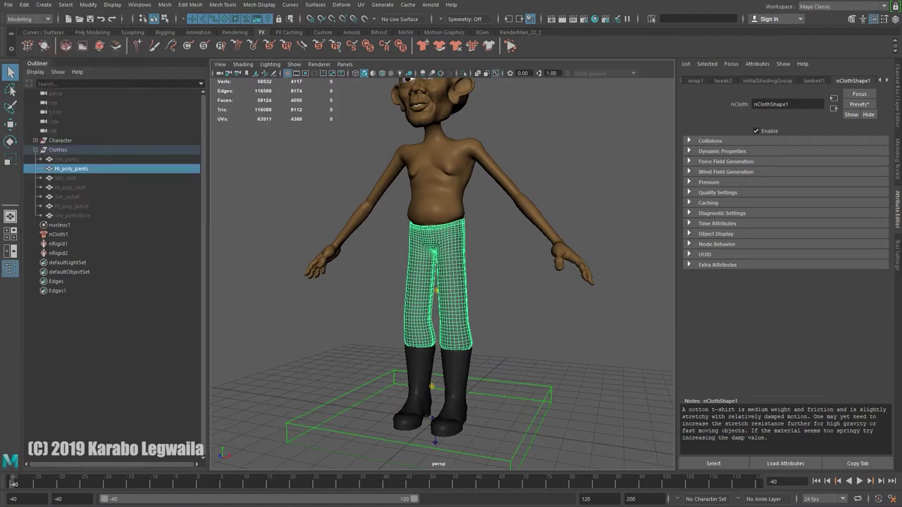
# Step: Scrub to frame 58 and examine the high-poly pants relative to the walking character
pyautogui.moveTo(207, 486); pyautogui.dragTo(424, 479)
pyautogui.click(469, 483)
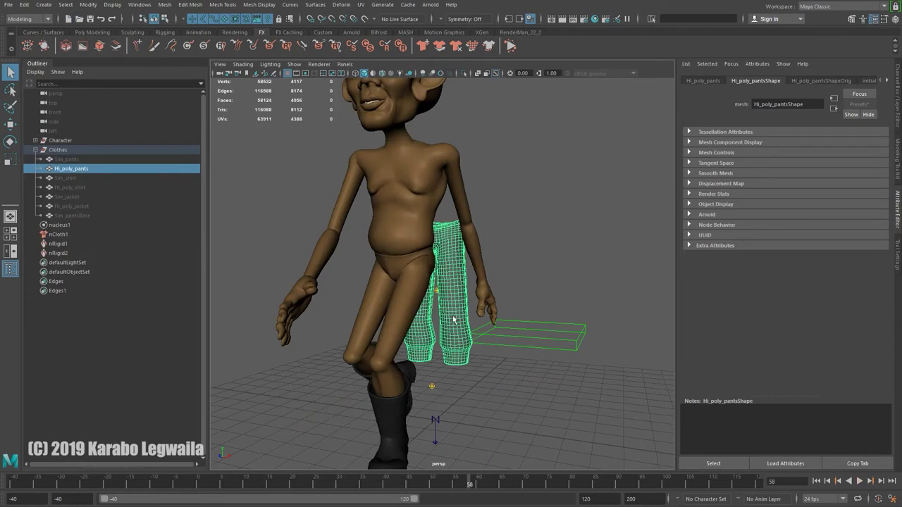
pyautogui.keyDown('alt'); pyautogui.moveTo(442, 294); pyautogui.dragTo(404, 288); pyautogui.keyUp('alt')
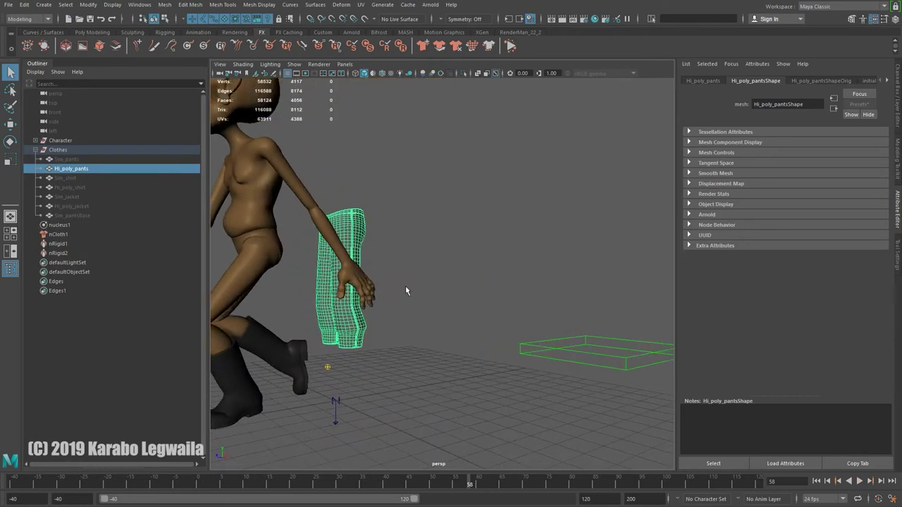
pyautogui.keyDown('alt'); pyautogui.moveTo(404, 288); pyautogui.dragTo(481, 317, button='middle'); pyautogui.keyUp('alt')
pyautogui.keyDown('alt'); pyautogui.moveTo(481, 318); pyautogui.dragTo(481, 362, button='right'); pyautogui.keyUp('alt')
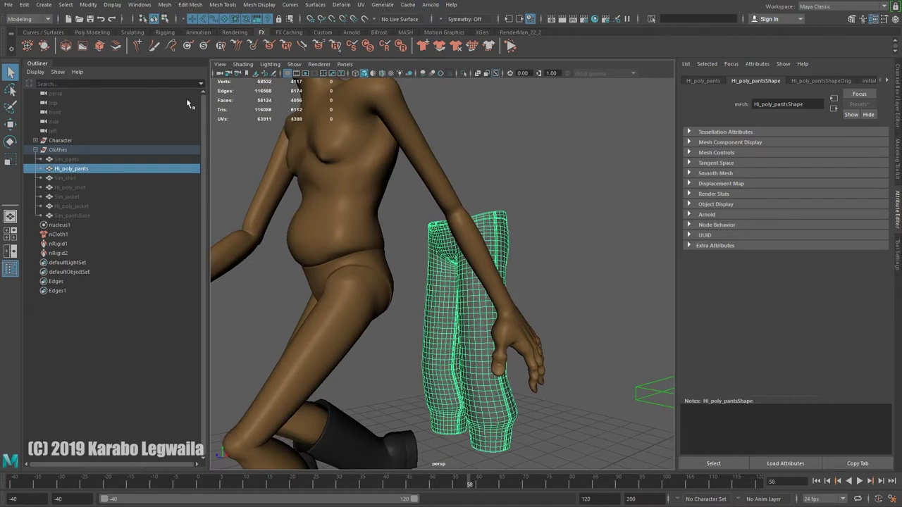
# Step: Import the pantsCache.xml geometry cache from the project's scenes/Cache folder onto Hi_poly_pants
pyautogui.click(407, 5)
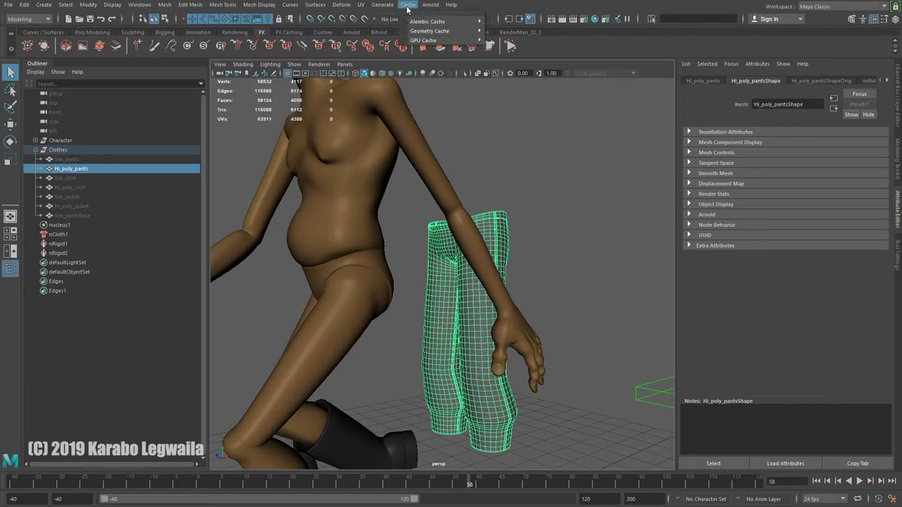
pyautogui.moveTo(431, 33)
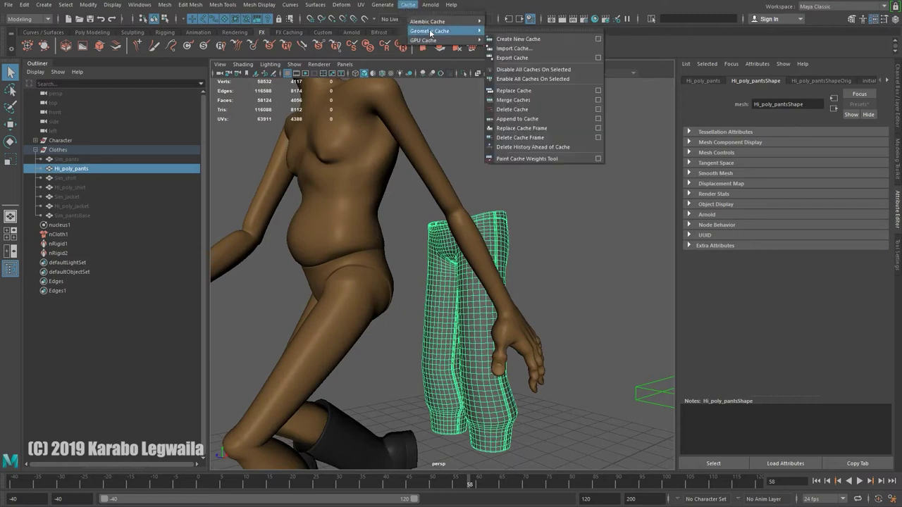
pyautogui.click(513, 48)
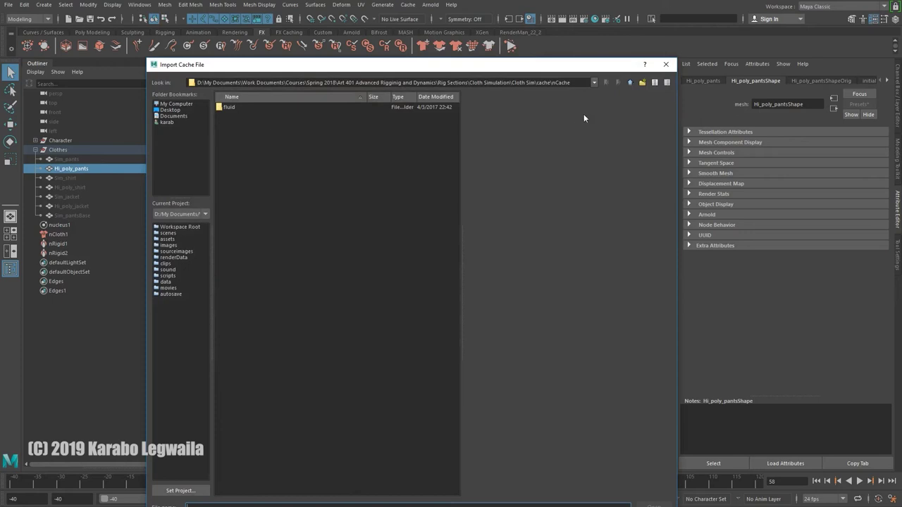
pyautogui.click(630, 82)
pyautogui.click(630, 82)
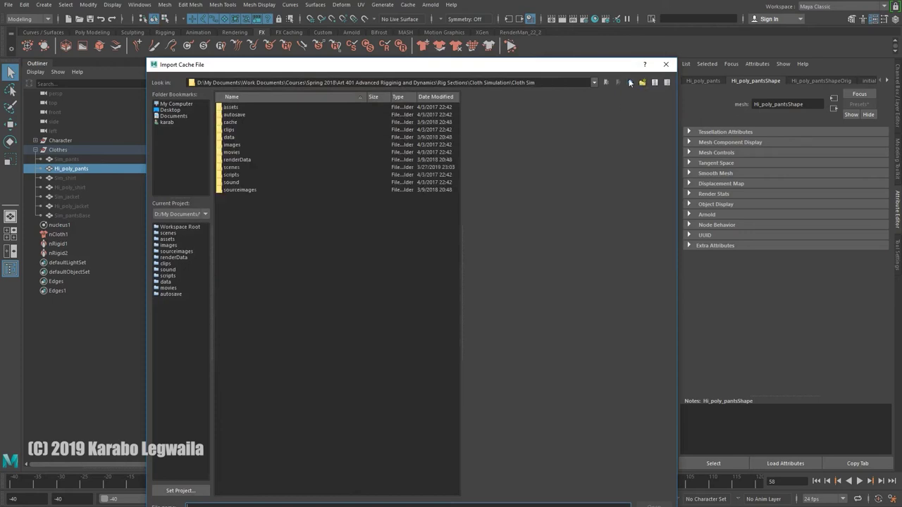
pyautogui.doubleClick(233, 168)
pyautogui.doubleClick(232, 114)
pyautogui.click(237, 107)
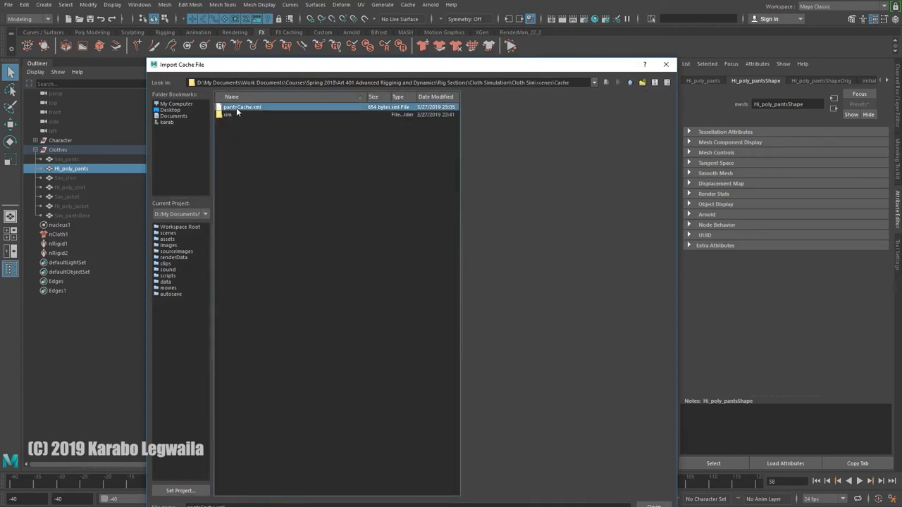
pyautogui.doubleClick(238, 109)
# Step: Play the walk from the start of the timeline and check that the cached pants follow the character
pyautogui.scroll(-4, 449, 360)
pyautogui.keyDown('alt'); pyautogui.moveTo(403, 374); pyautogui.dragTo(449, 344, button='middle'); pyautogui.keyUp('alt')
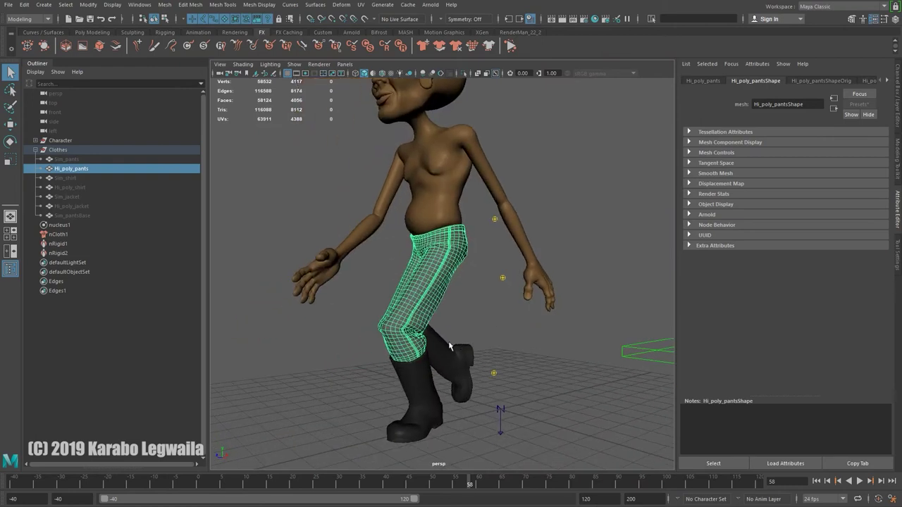
pyautogui.click(17, 487)
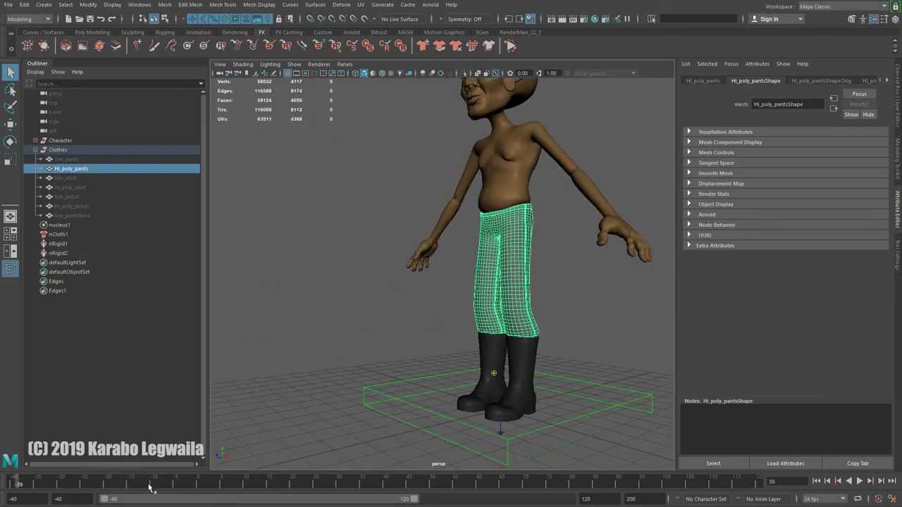
pyautogui.hotkey('alt', 'v')
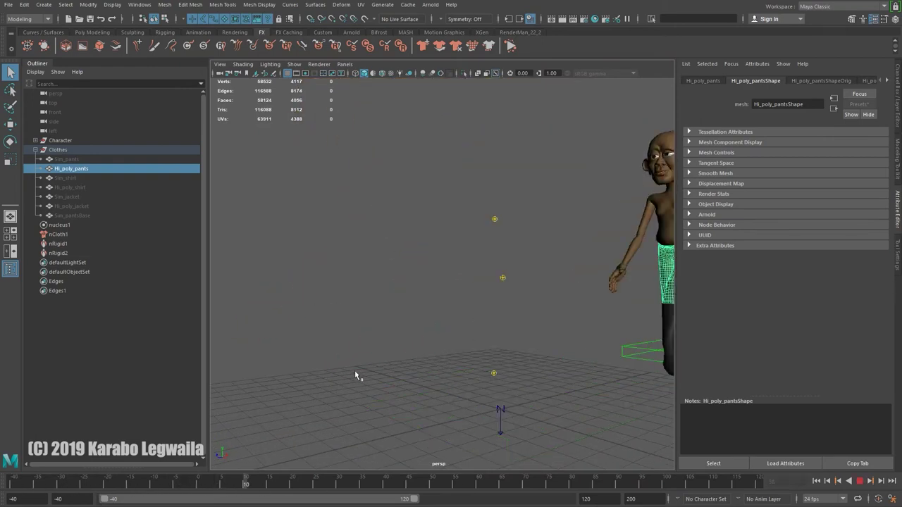
pyautogui.keyDown('alt'); pyautogui.moveTo(356, 374); pyautogui.dragTo(569, 375); pyautogui.keyUp('alt')
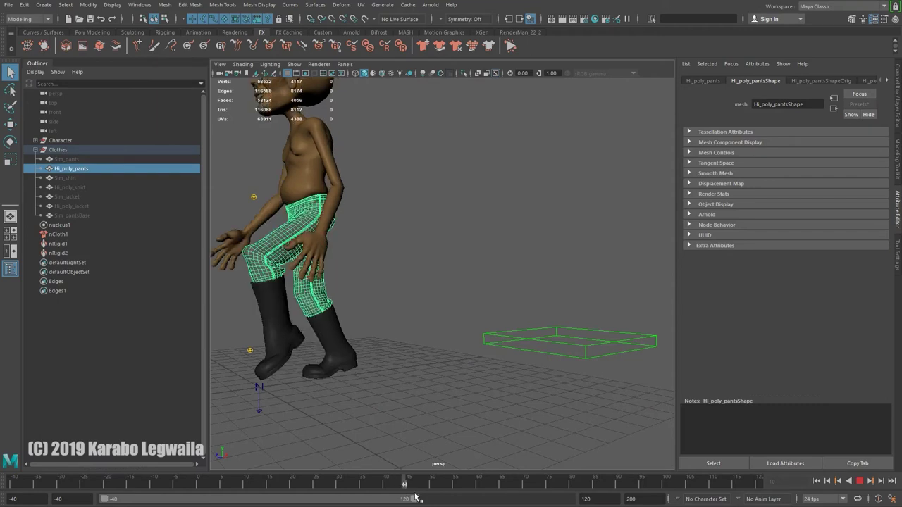
pyautogui.keyDown('alt'); pyautogui.moveTo(317, 393); pyautogui.dragTo(490, 403, button='middle'); pyautogui.keyUp('alt')
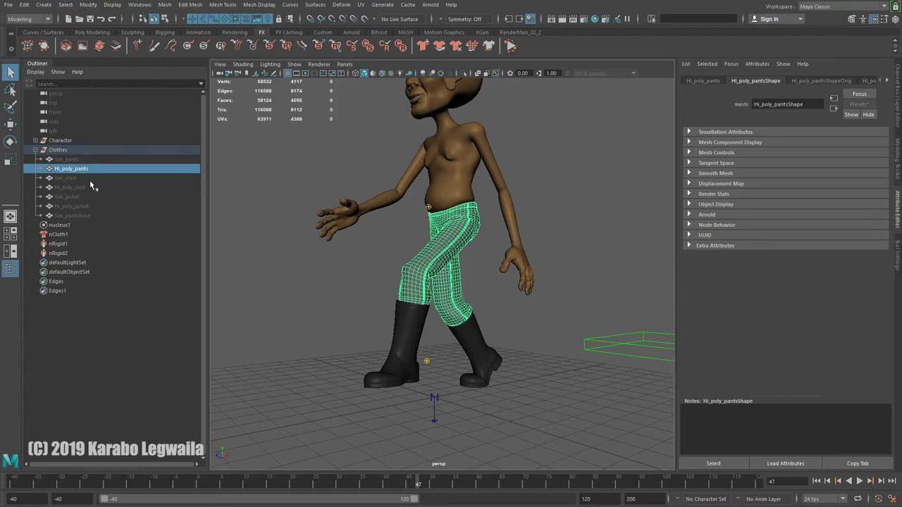
# Step: Disable the nCloth simulation on Sim_pants and return to the start frame, -40
pyautogui.click(68, 159)
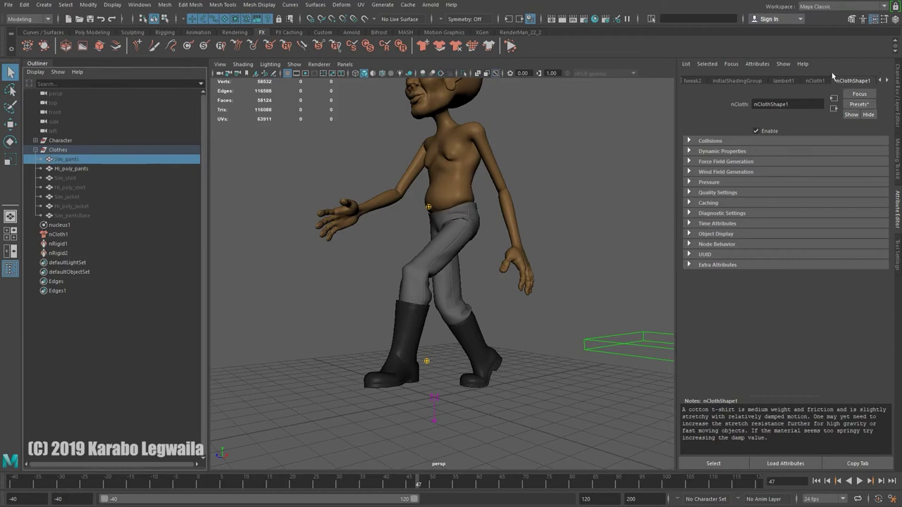
pyautogui.click(758, 131)
pyautogui.click(816, 481)
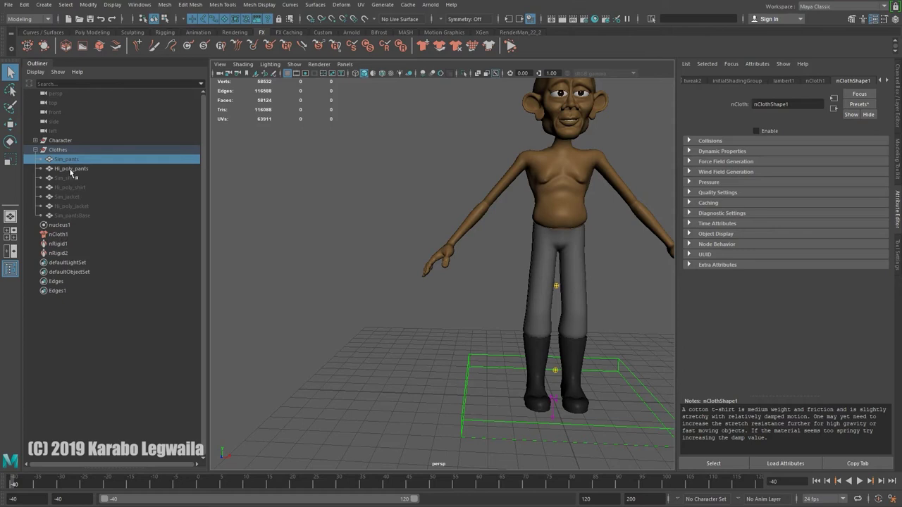
# Step: Unhide the Sim_shirt mesh in the Clothes group
pyautogui.click(71, 180)
pyautogui.hotkey('shift', 'h')
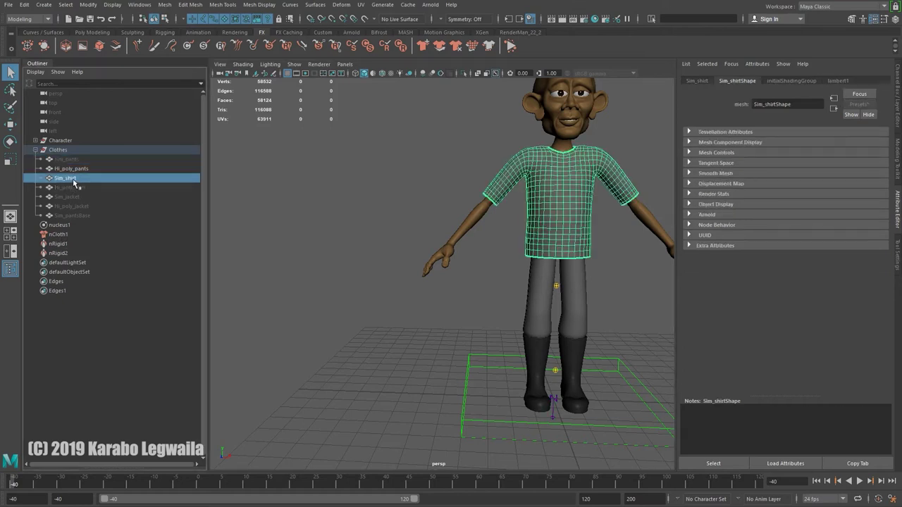
pyautogui.keyDown('alt'); pyautogui.moveTo(617, 282); pyautogui.dragTo(536, 274, button='middle'); pyautogui.keyUp('alt')
pyautogui.scroll(5, 535, 275)
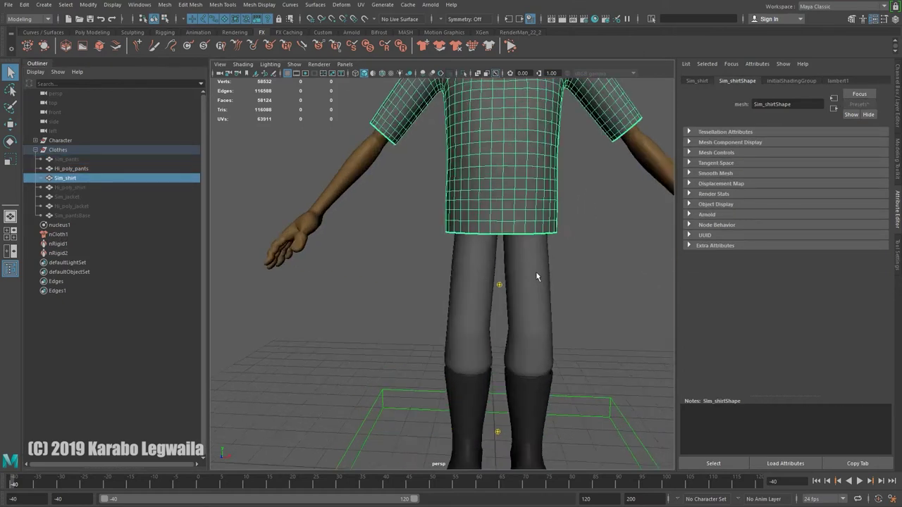
# Step: Examine the shirt and pants from below, temporarily isolating Hi_poly_pants to inspect the mesh on its own
pyautogui.keyDown('alt'); pyautogui.moveTo(535, 275); pyautogui.dragTo(464, 251); pyautogui.keyUp('alt')
pyautogui.keyDown('alt'); pyautogui.moveTo(338, 171); pyautogui.dragTo(405, 218, button='middle'); pyautogui.keyUp('alt')
pyautogui.keyDown('alt'); pyautogui.moveTo(412, 272); pyautogui.dragTo(421, 210); pyautogui.keyUp('alt')
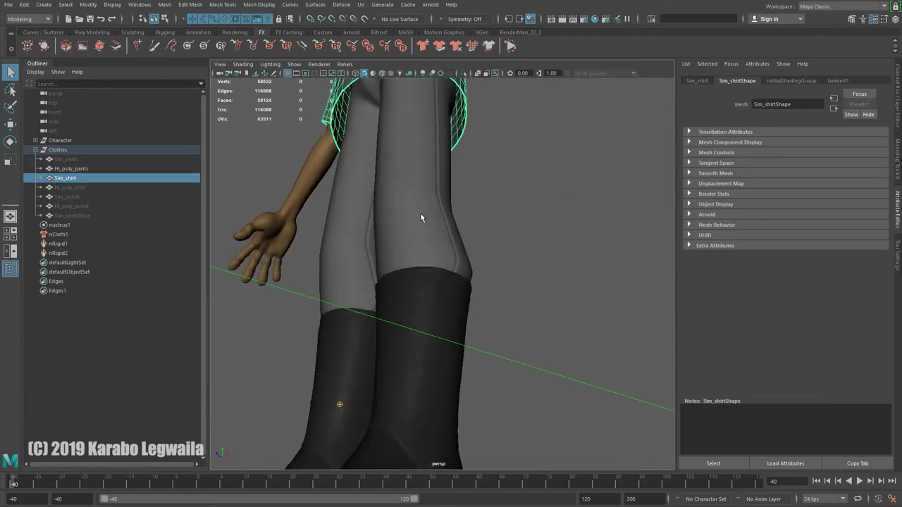
pyautogui.keyDown('alt'); pyautogui.moveTo(425, 99); pyautogui.dragTo(451, 236, button='middle'); pyautogui.keyUp('alt')
pyautogui.keyDown('alt'); pyautogui.moveTo(453, 241); pyautogui.dragTo(480, 171); pyautogui.keyUp('alt')
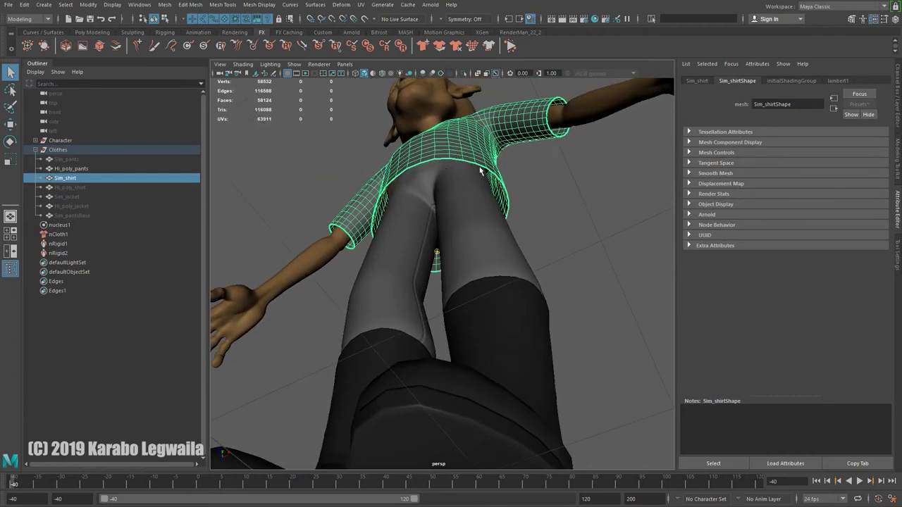
pyautogui.keyDown('alt'); pyautogui.moveTo(452, 211); pyautogui.dragTo(466, 285); pyautogui.keyUp('alt')
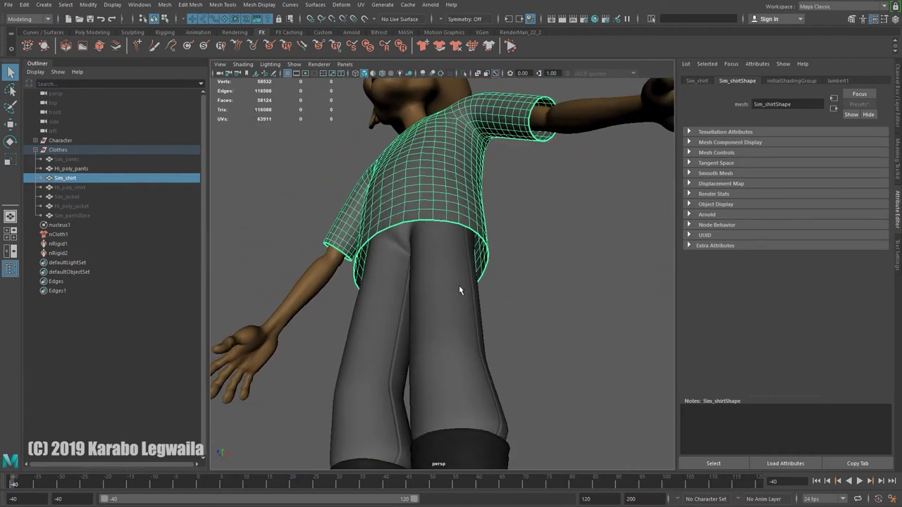
pyautogui.keyDown('alt'); pyautogui.moveTo(427, 316); pyautogui.dragTo(440, 299); pyautogui.keyUp('alt')
pyautogui.click(461, 303)
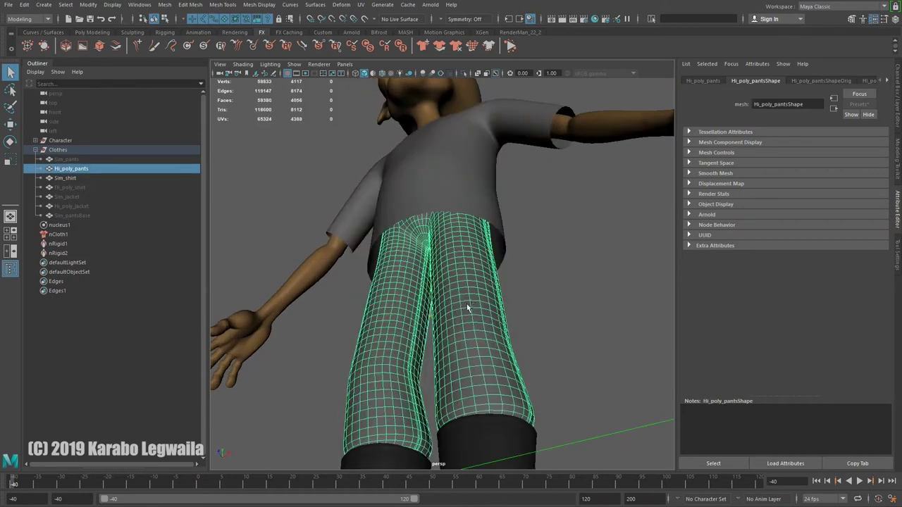
pyautogui.hotkey('ctrl', '1')
pyautogui.keyDown('alt'); pyautogui.moveTo(451, 227); pyautogui.dragTo(489, 311); pyautogui.keyUp('alt')
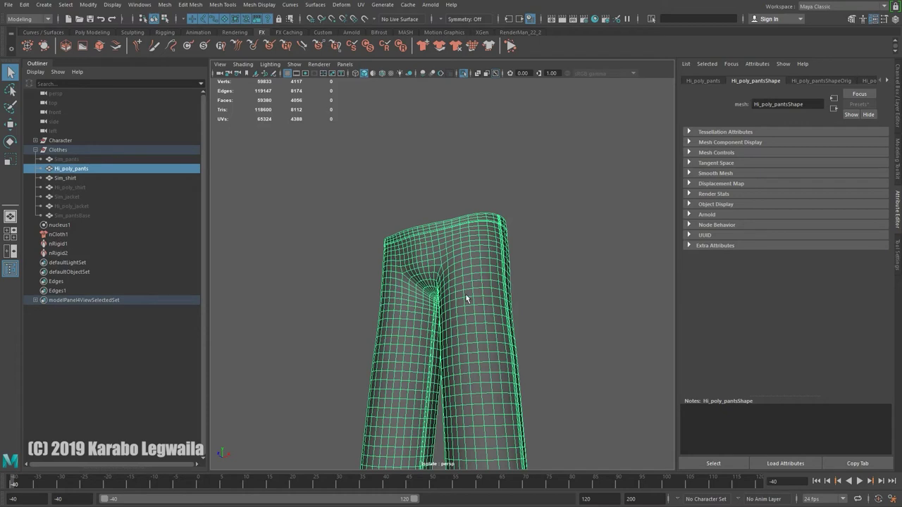
pyautogui.hotkey('ctrl', '1')
pyautogui.keyDown('alt'); pyautogui.moveTo(519, 281); pyautogui.dragTo(474, 342, button='right'); pyautogui.keyUp('alt')
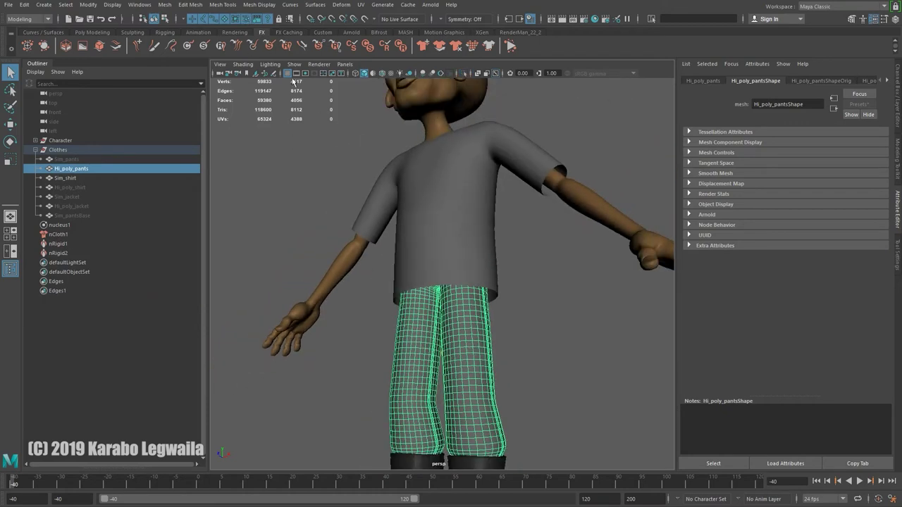
# Step: Make Hi_poly_pants an nCloth passive collider
pyautogui.click(47, 19)
pyautogui.click(29, 59)
pyautogui.click(218, 5)
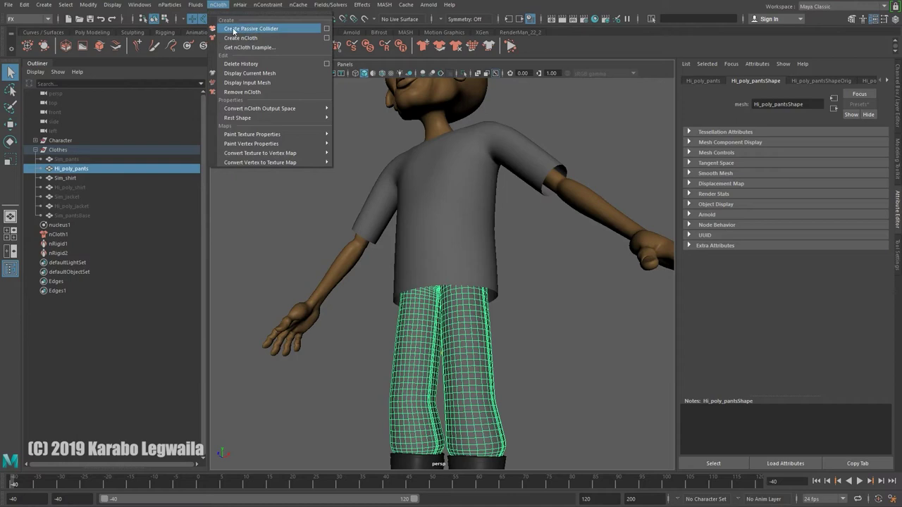
pyautogui.click(243, 29)
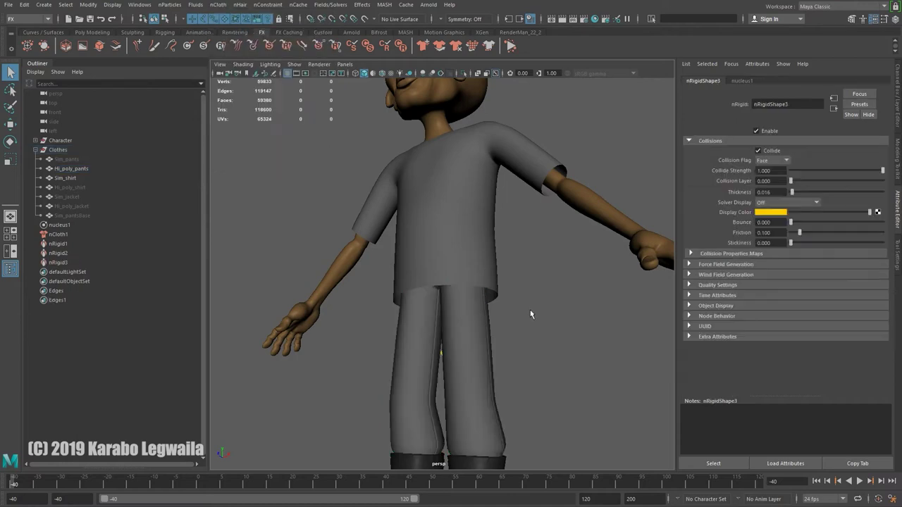
# Step: Select Sim_shirt and smooth its mesh with one division
pyautogui.press('a')
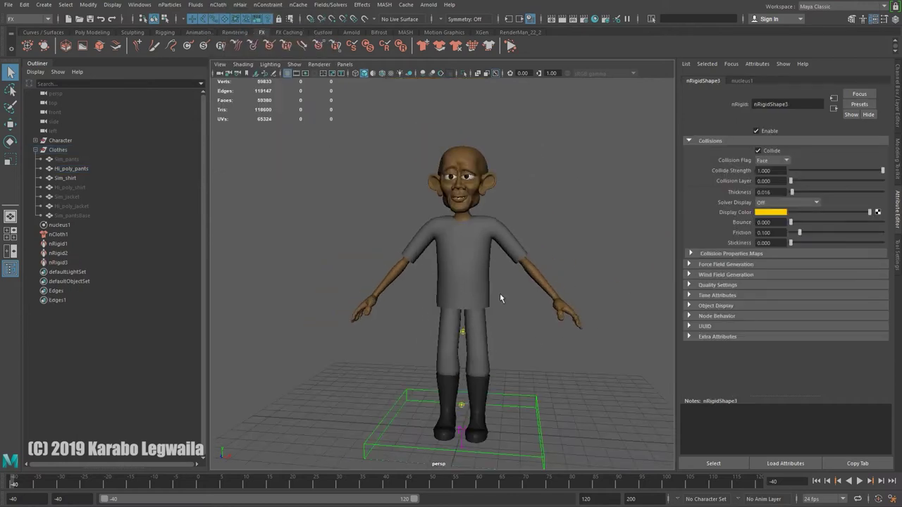
pyautogui.scroll(5, 499, 298)
pyautogui.click(482, 248)
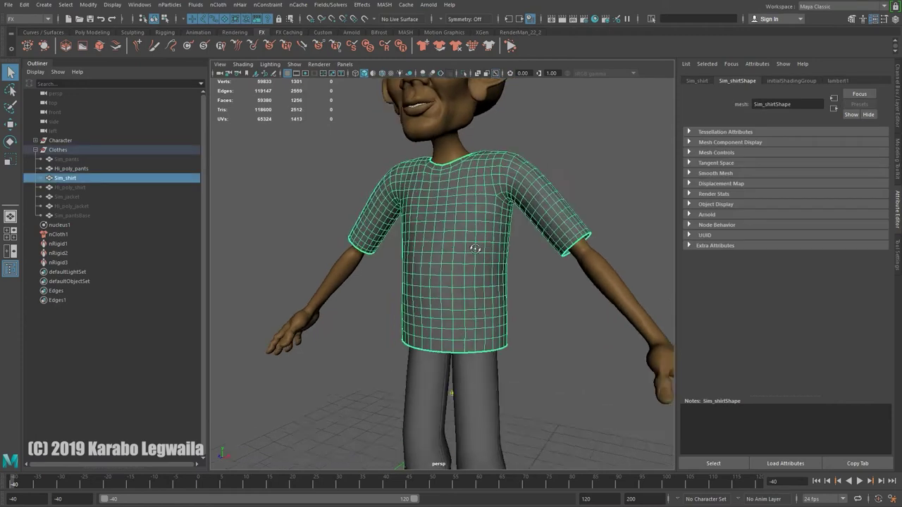
pyautogui.keyDown('alt'); pyautogui.moveTo(475, 249); pyautogui.dragTo(477, 247); pyautogui.keyUp('alt')
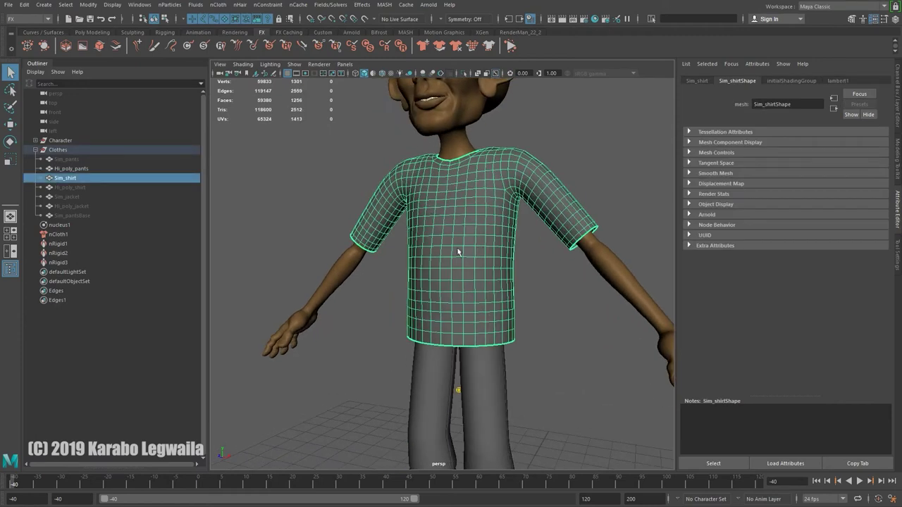
pyautogui.keyDown('shift'); pyautogui.moveTo(458, 212); pyautogui.dragTo(431, 268, button='right'); pyautogui.keyUp('shift')
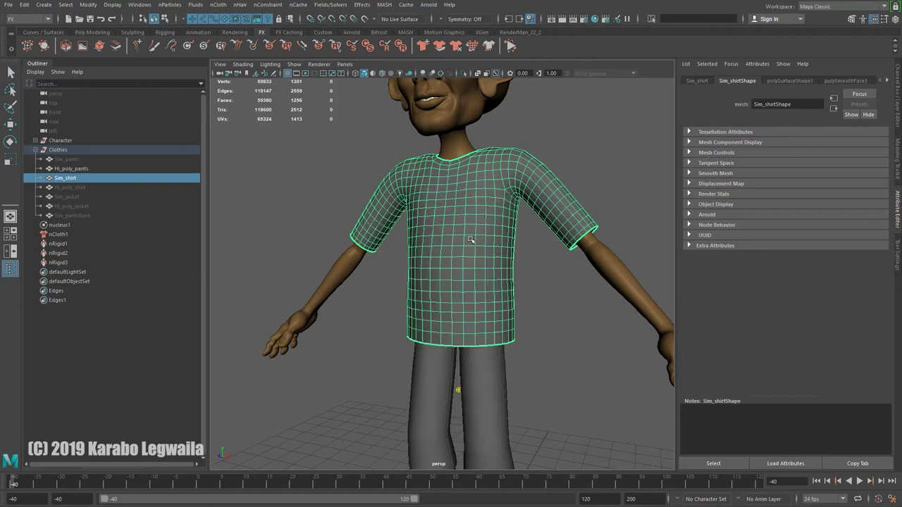
# Step: Examine the smoothed shirt's mesh density and its fit on the character from several angles
pyautogui.keyDown('alt'); pyautogui.moveTo(507, 253); pyautogui.dragTo(554, 290); pyautogui.keyUp('alt')
pyautogui.click(610, 298)
pyautogui.keyDown('alt'); pyautogui.moveTo(609, 298); pyautogui.dragTo(507, 289, button='right'); pyautogui.keyUp('alt')
pyautogui.click(454, 208)
pyautogui.keyDown('alt'); pyautogui.moveTo(455, 208); pyautogui.dragTo(364, 228); pyautogui.keyUp('alt')
pyautogui.keyDown('alt'); pyautogui.moveTo(363, 276); pyautogui.dragTo(485, 200); pyautogui.keyUp('alt')
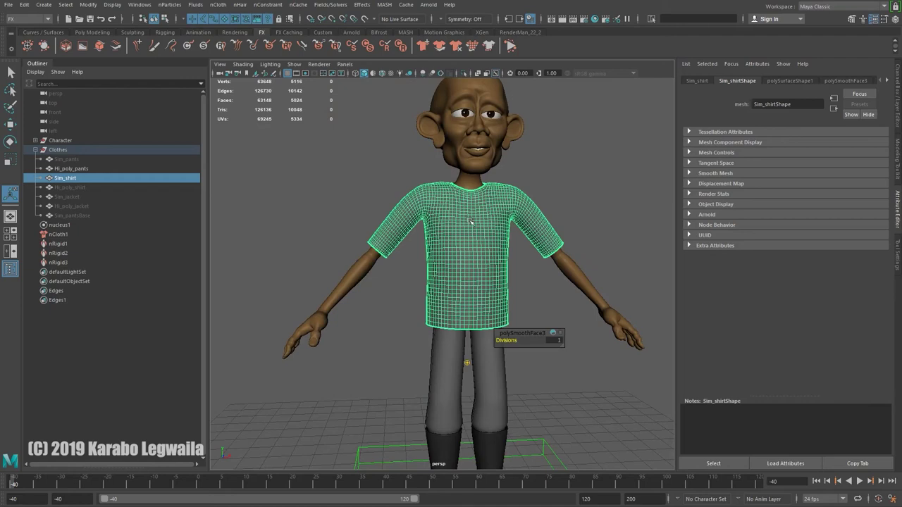
pyautogui.keyDown('alt'); pyautogui.moveTo(451, 211); pyautogui.dragTo(468, 220); pyautogui.keyUp('alt')
pyautogui.keyDown('alt'); pyautogui.moveTo(470, 229); pyautogui.dragTo(602, 303, button='right'); pyautogui.keyUp('alt')
pyautogui.keyDown('alt'); pyautogui.moveTo(603, 303); pyautogui.dragTo(560, 325, button='middle'); pyautogui.keyUp('alt')
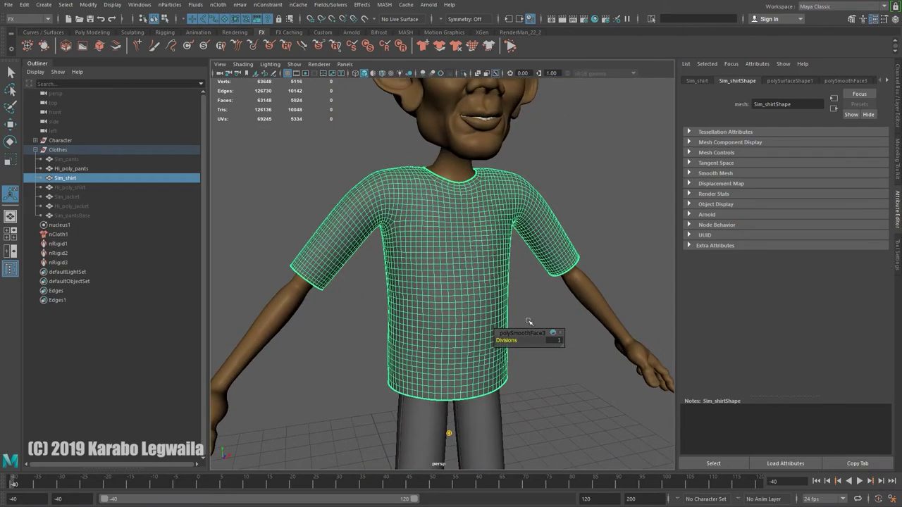
pyautogui.scroll(-3, 428, 228)
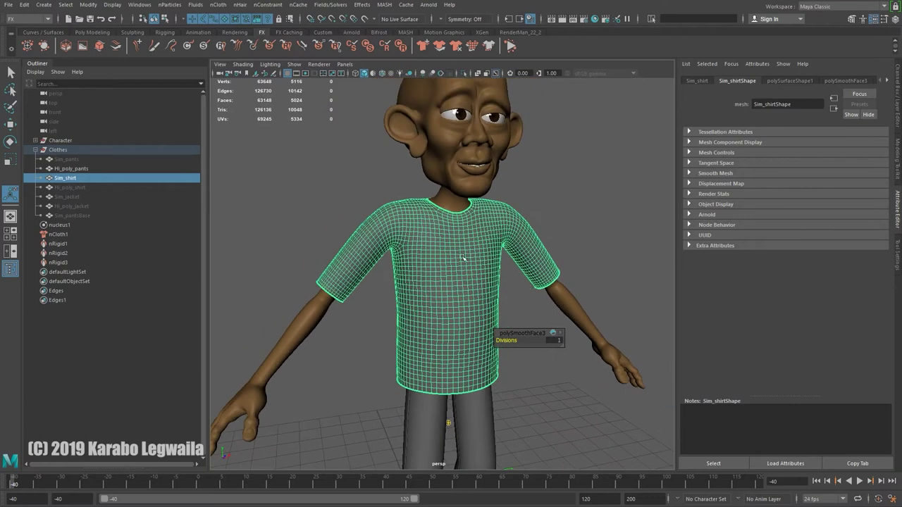
# Step: Convert the smoothed Sim_shirt into an nCloth object
pyautogui.click(218, 4)
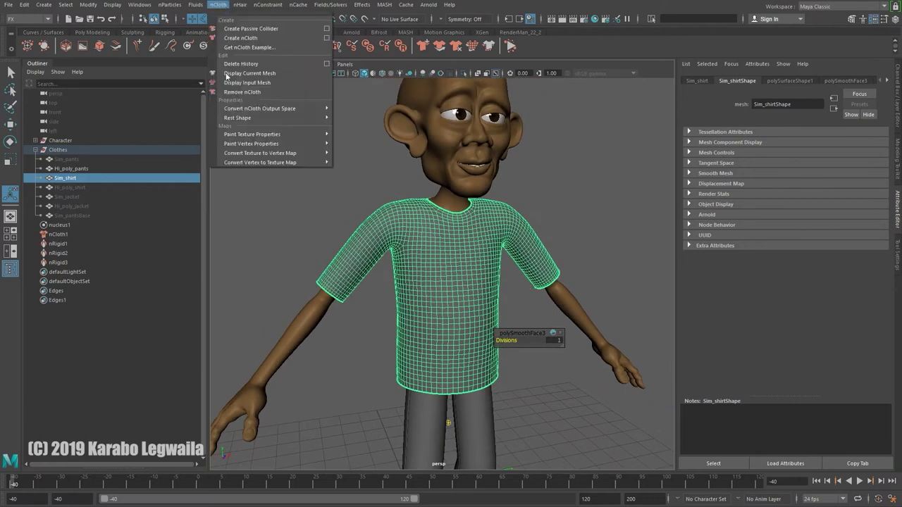
pyautogui.click(259, 41)
pyautogui.keyDown('alt'); pyautogui.moveTo(372, 269); pyautogui.dragTo(380, 263); pyautogui.keyUp('alt')
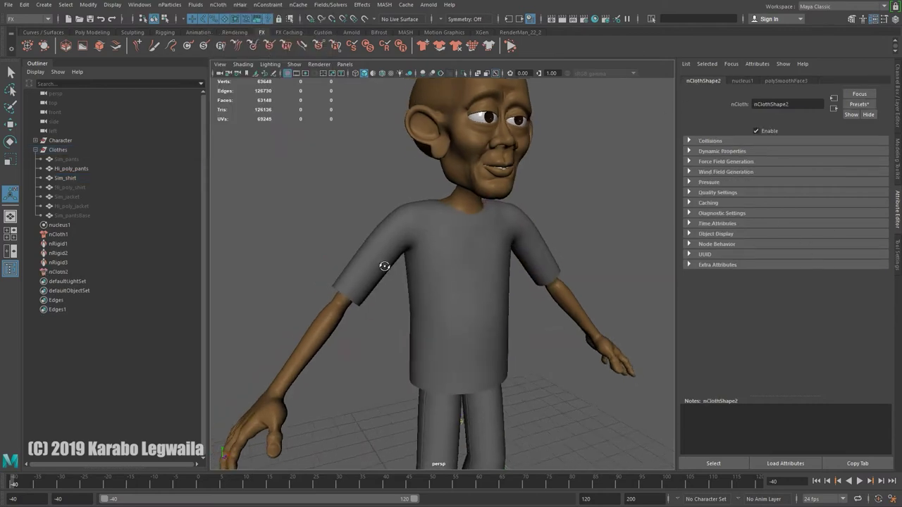
# Step: Set the Solver Display in the shirt's nCloth collision settings to Collision Thickness
pyautogui.keyDown('alt'); pyautogui.moveTo(380, 263); pyautogui.dragTo(449, 326, button='right'); pyautogui.keyUp('alt')
pyautogui.keyDown('alt'); pyautogui.moveTo(448, 326); pyautogui.dragTo(477, 308); pyautogui.keyUp('alt')
pyautogui.keyDown('alt'); pyautogui.moveTo(477, 308); pyautogui.dragTo(500, 345, button='right'); pyautogui.keyUp('alt')
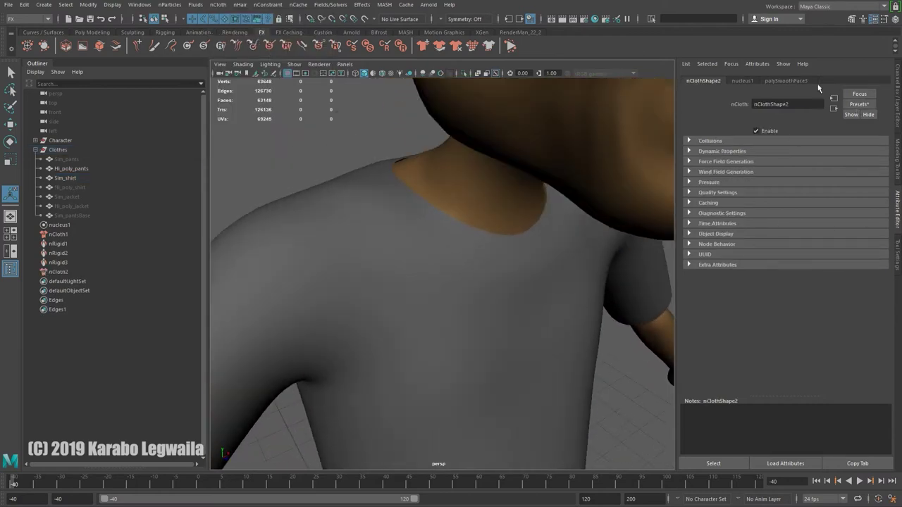
pyautogui.click(406, 252)
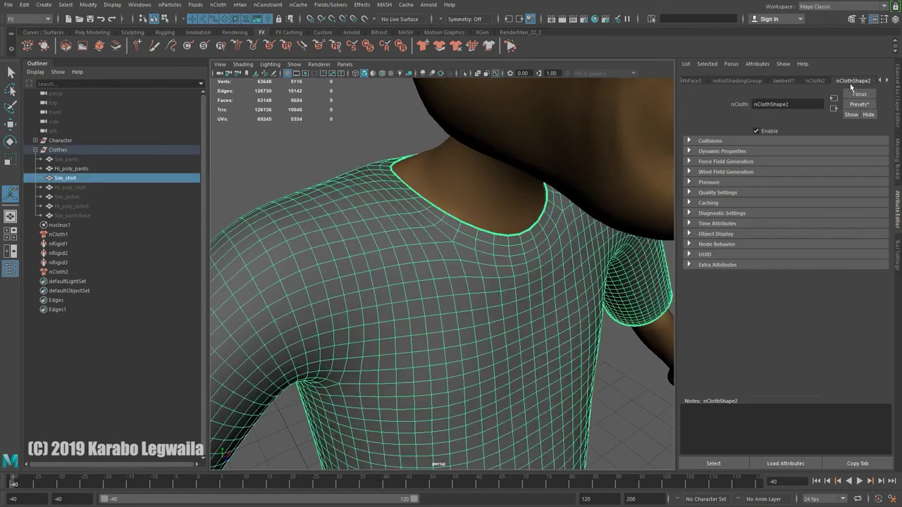
pyautogui.click(710, 141)
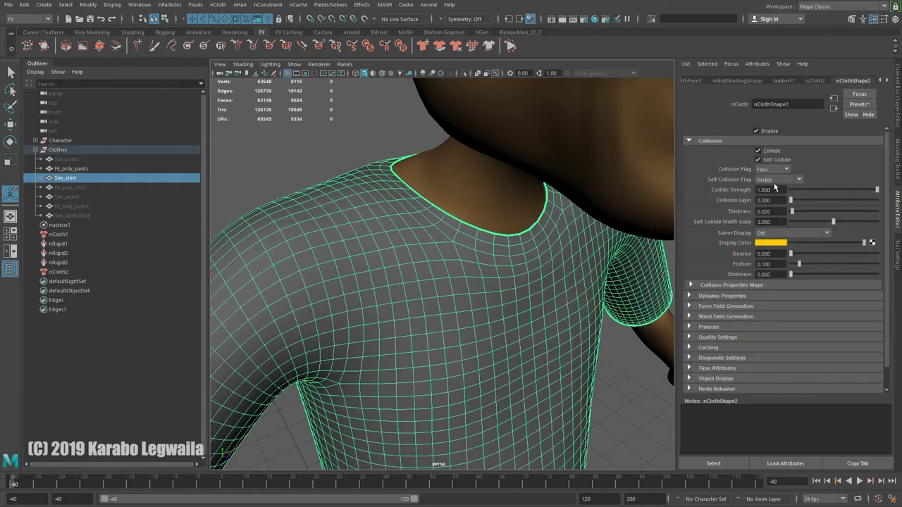
pyautogui.click(785, 233)
pyautogui.click(778, 249)
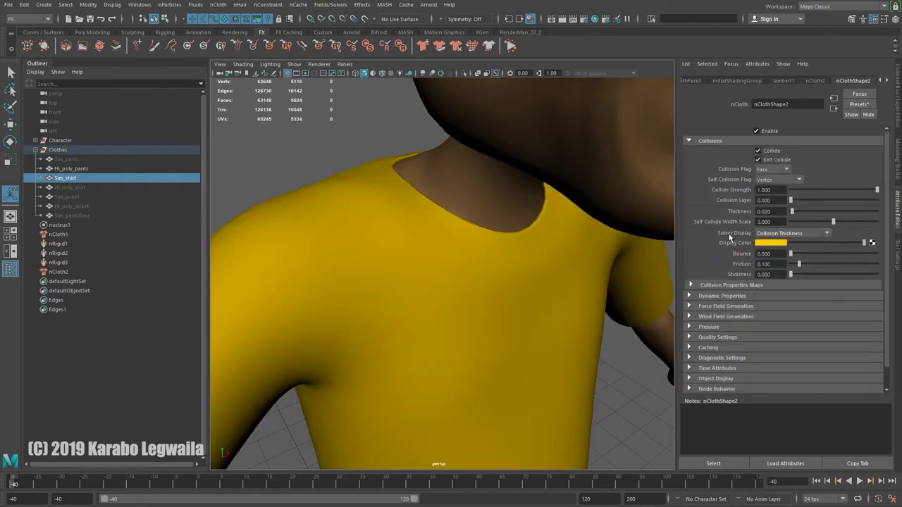
# Step: Set the shirt's nCloth collision Thickness to 0.015, checking it against the hem
pyautogui.keyDown('alt'); pyautogui.moveTo(499, 237); pyautogui.dragTo(485, 173); pyautogui.keyUp('alt')
pyautogui.keyDown('alt'); pyautogui.moveTo(484, 173); pyautogui.dragTo(501, 236, button='middle'); pyautogui.keyUp('alt')
pyautogui.scroll(-5, 500, 236)
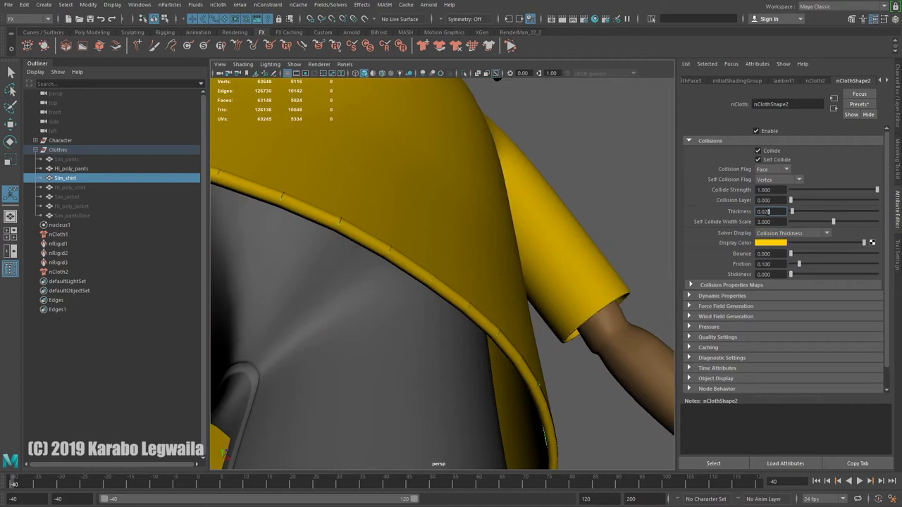
pyautogui.write('2015')
pyautogui.press('Return')
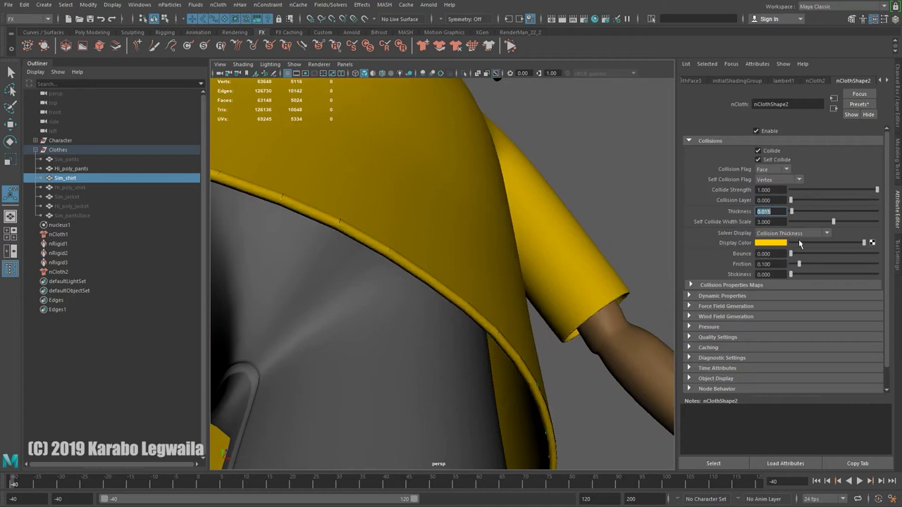
# Step: Set the shirt's Self Collide Width Scale to 2.5 and its Friction to 0.15
pyautogui.scroll(-3, 531, 316)
pyautogui.moveTo(775, 222); pyautogui.dragTo(697, 207)
pyautogui.write('2.5')
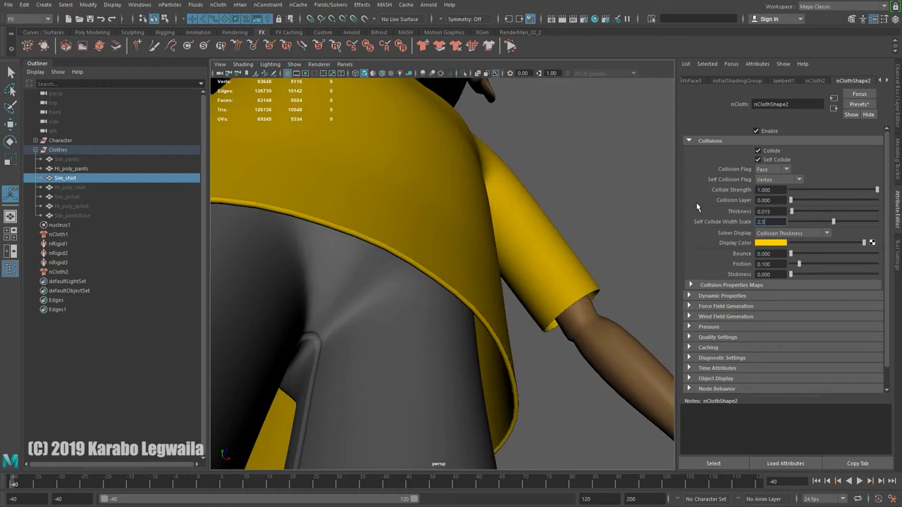
pyautogui.press('Return')
pyautogui.moveTo(776, 264); pyautogui.dragTo(655, 253)
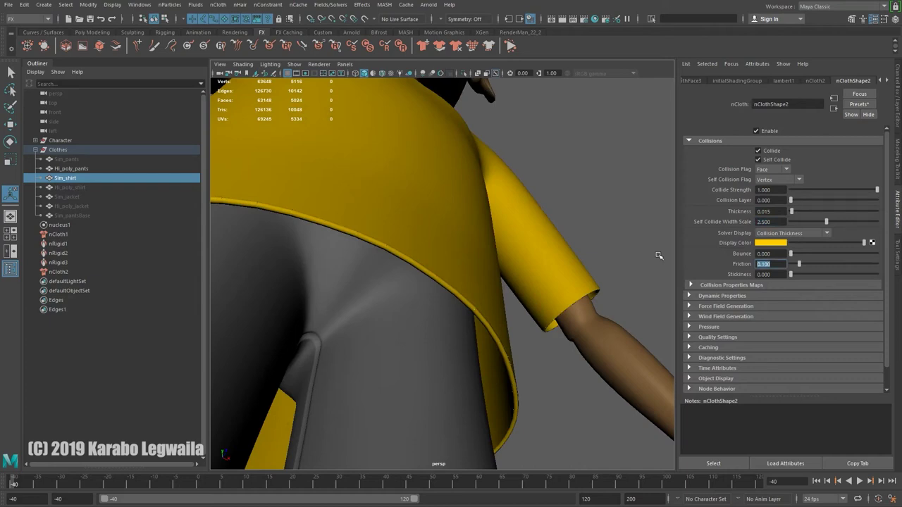
pyautogui.write('0.15')
pyautogui.press('Return')
# Step: Select the character's body and set the Friction of its rigid collider to 0.15
pyautogui.keyDown('alt'); pyautogui.moveTo(617, 351); pyautogui.dragTo(584, 334); pyautogui.keyUp('alt')
pyautogui.click(583, 336)
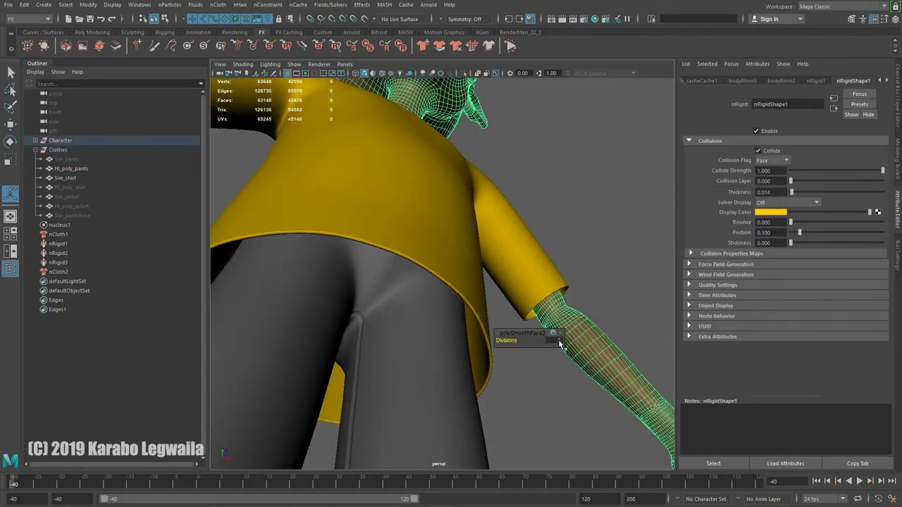
pyautogui.moveTo(777, 233); pyautogui.dragTo(754, 232)
pyautogui.write('0.15')
pyautogui.press('Return')
# Step: Select the shirt's nCloth and set its Solver Display to Off
pyautogui.keyDown('alt'); pyautogui.moveTo(391, 320); pyautogui.dragTo(443, 307); pyautogui.keyUp('alt')
pyautogui.click(443, 308)
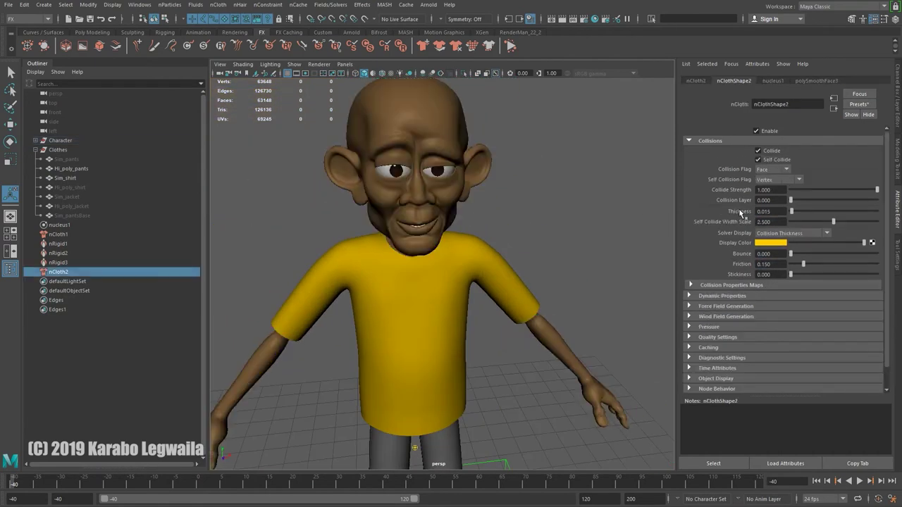
pyautogui.click(793, 234)
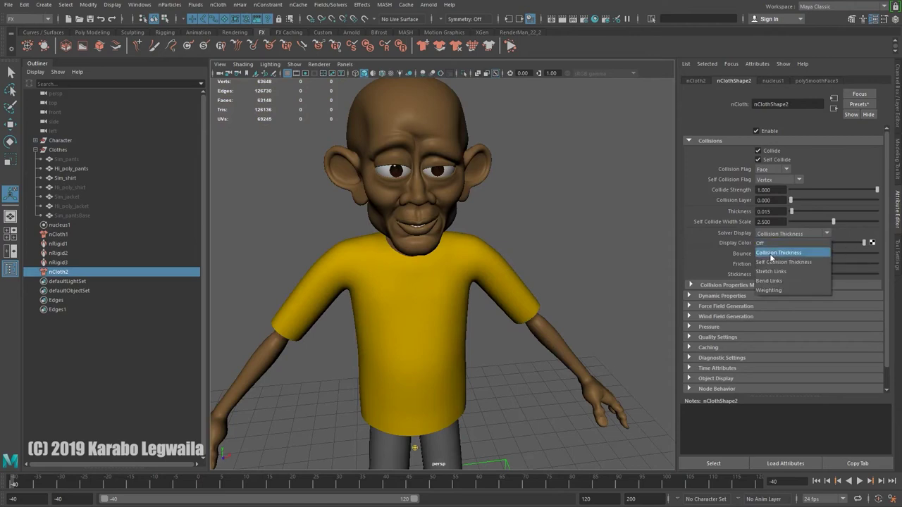
pyautogui.click(768, 244)
pyautogui.keyDown('alt'); pyautogui.moveTo(553, 306); pyautogui.dragTo(497, 291, button='right'); pyautogui.keyUp('alt')
pyautogui.keyDown('alt'); pyautogui.moveTo(497, 291); pyautogui.dragTo(529, 267); pyautogui.keyUp('alt')
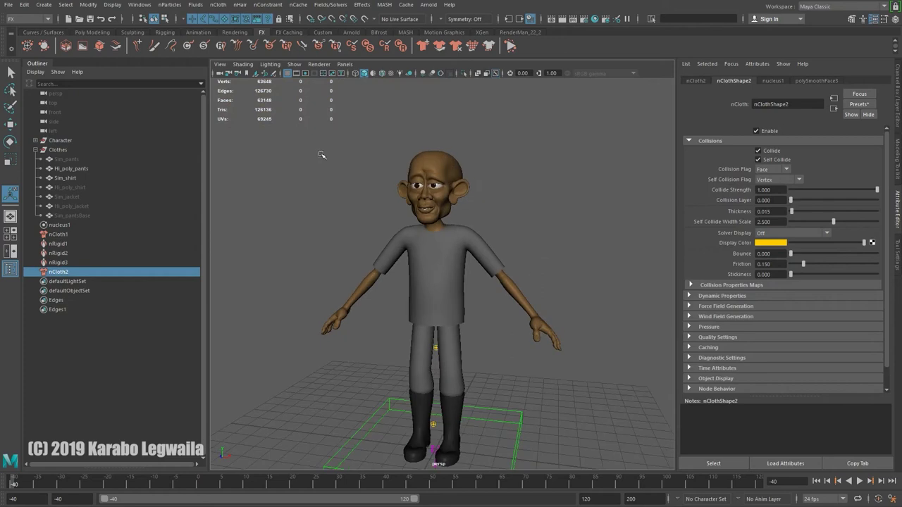
# Step: Save the scene, accepting the student version notice
pyautogui.click(90, 18)
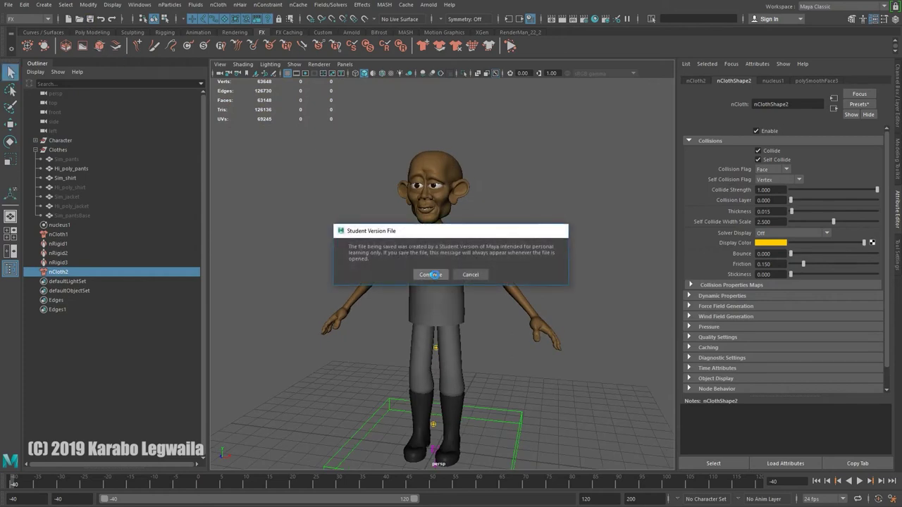
pyautogui.click(431, 274)
pyautogui.keyDown('alt'); pyautogui.moveTo(553, 344); pyautogui.dragTo(541, 293, button='middle'); pyautogui.keyUp('alt')
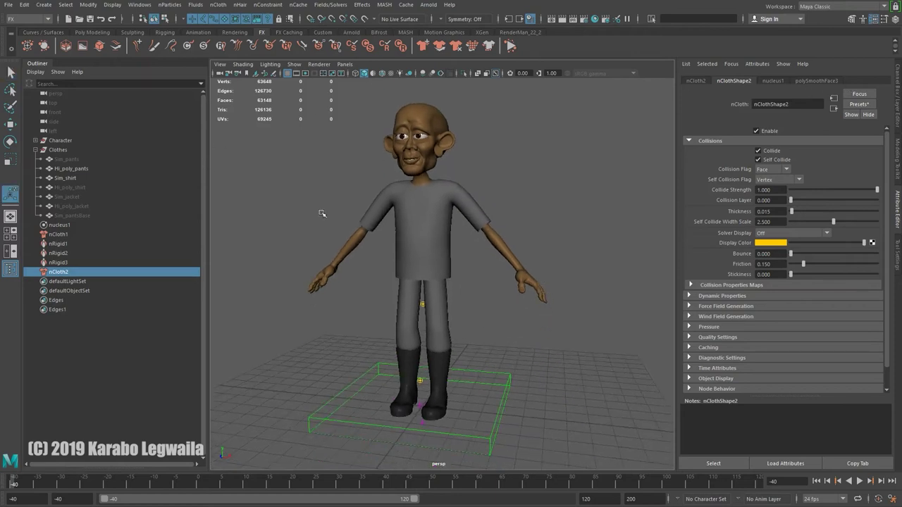
# Step: Bring up the nucleus1 solver attributes and save the scene again
pyautogui.click(778, 81)
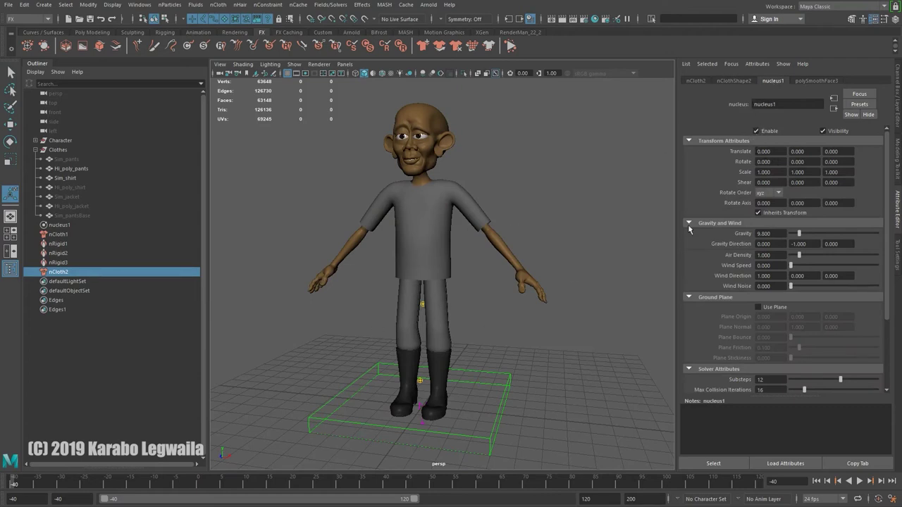
pyautogui.keyDown('alt'); pyautogui.moveTo(427, 256); pyautogui.dragTo(459, 248); pyautogui.keyUp('alt')
pyautogui.scroll(-5, 469, 302)
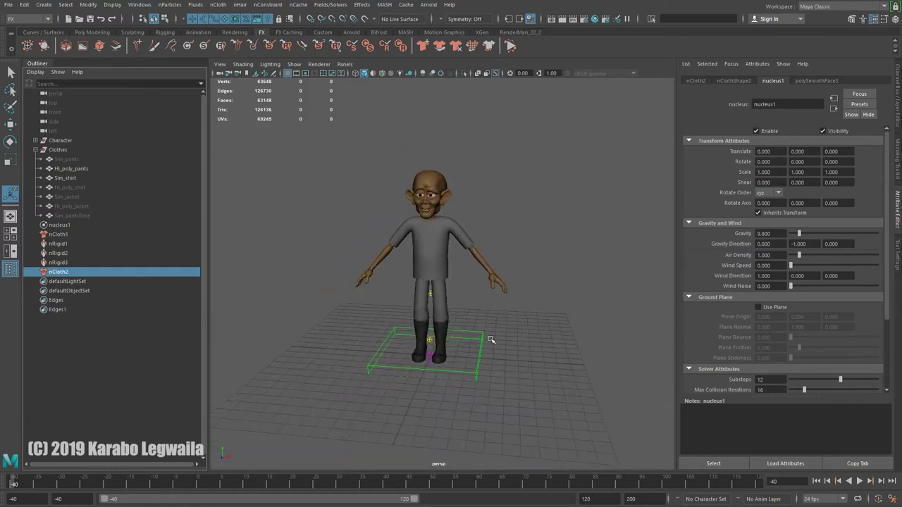
pyautogui.keyDown('alt'); pyautogui.moveTo(491, 340); pyautogui.dragTo(511, 334, button='middle'); pyautogui.keyUp('alt')
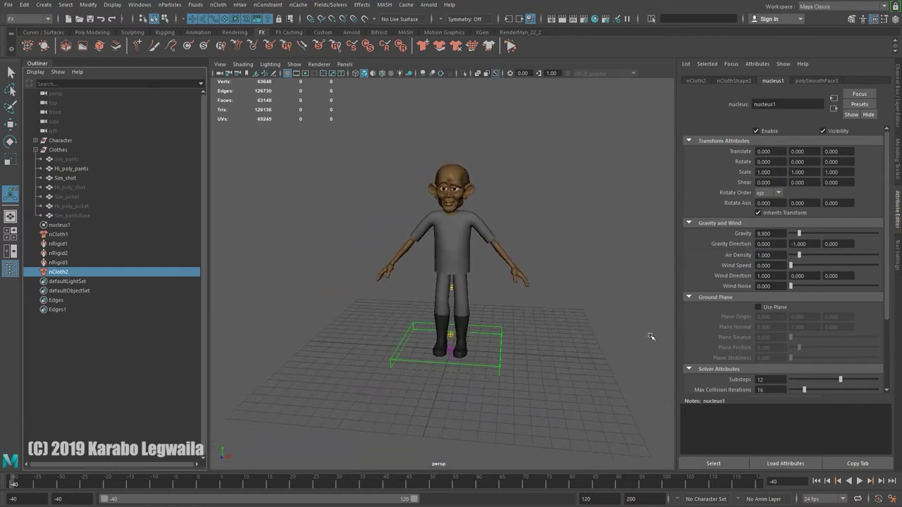
pyautogui.hotkey('ctrl', 's')
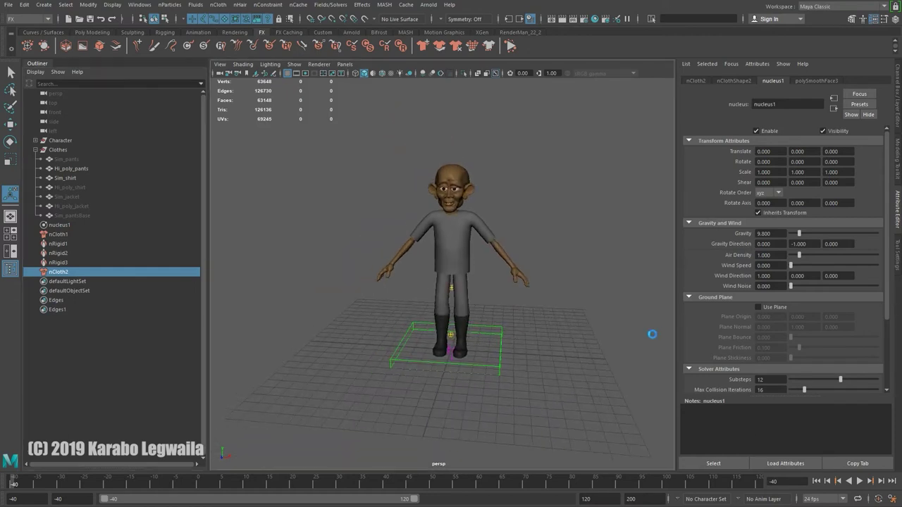
pyautogui.click(442, 274)
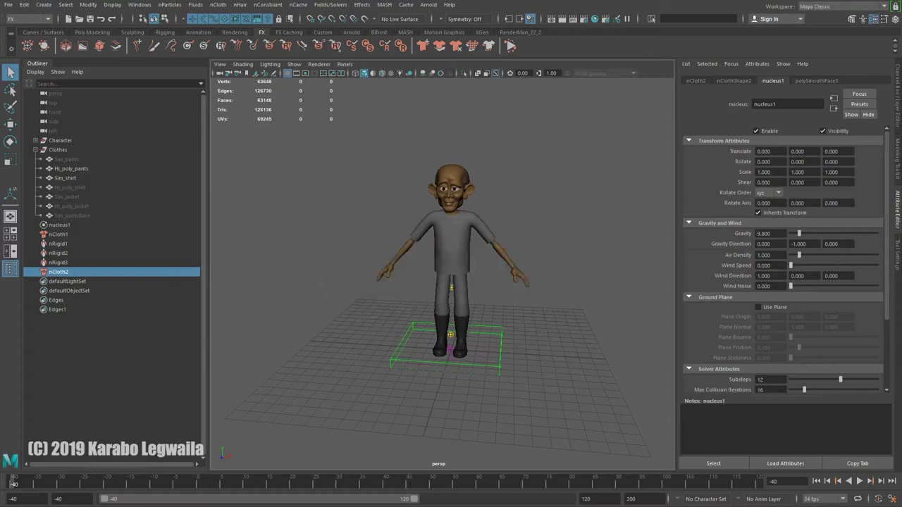
# Step: Play the simulation briefly to test the shirt, stop it and return to the start frame
pyautogui.keyDown('alt'); pyautogui.moveTo(479, 276); pyautogui.dragTo(463, 300); pyautogui.keyUp('alt')
pyautogui.click(860, 482)
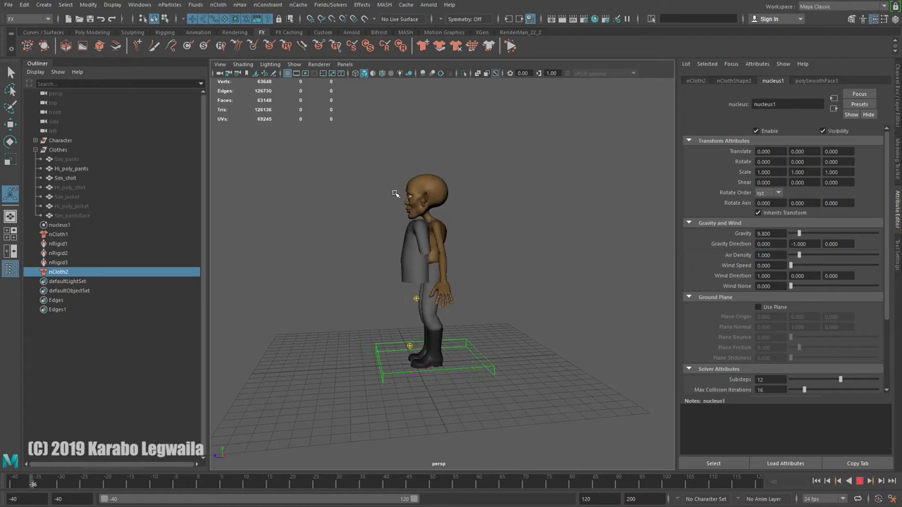
pyautogui.click(860, 481)
pyautogui.click(815, 480)
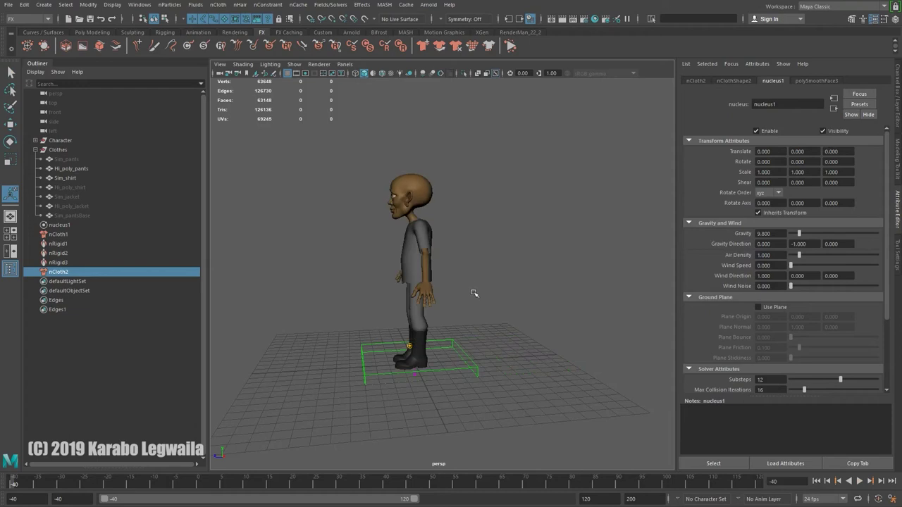
pyautogui.keyDown('alt'); pyautogui.moveTo(398, 289); pyautogui.dragTo(493, 281); pyautogui.keyUp('alt')
pyautogui.keyDown('alt'); pyautogui.moveTo(438, 265); pyautogui.dragTo(484, 292, button='right'); pyautogui.keyUp('alt')
pyautogui.keyDown('alt'); pyautogui.moveTo(465, 198); pyautogui.dragTo(479, 232, button='middle'); pyautogui.keyUp('alt')
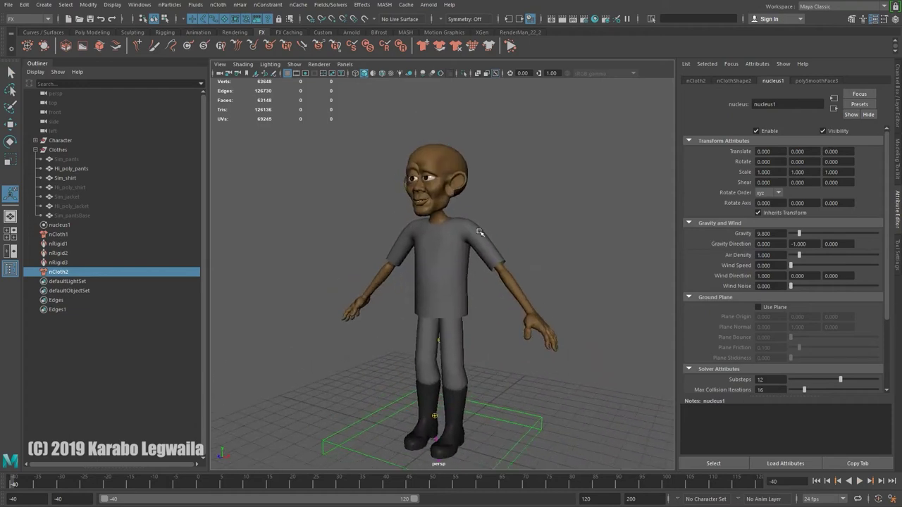
# Step: Check the nucleus1 Solver Attributes and Time Attributes, including the start frame
pyautogui.click(731, 81)
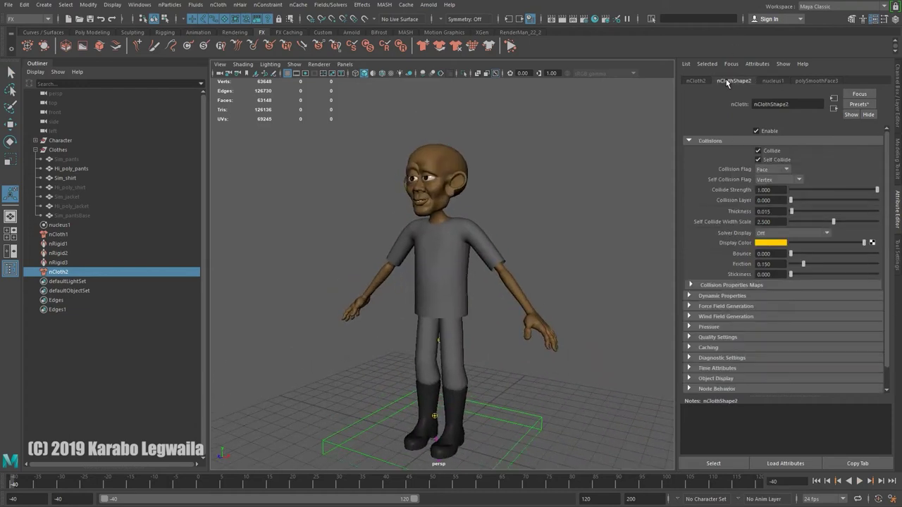
pyautogui.click(775, 81)
pyautogui.scroll(-3, 788, 337)
pyautogui.click(738, 336)
pyautogui.scroll(-1, 761, 356)
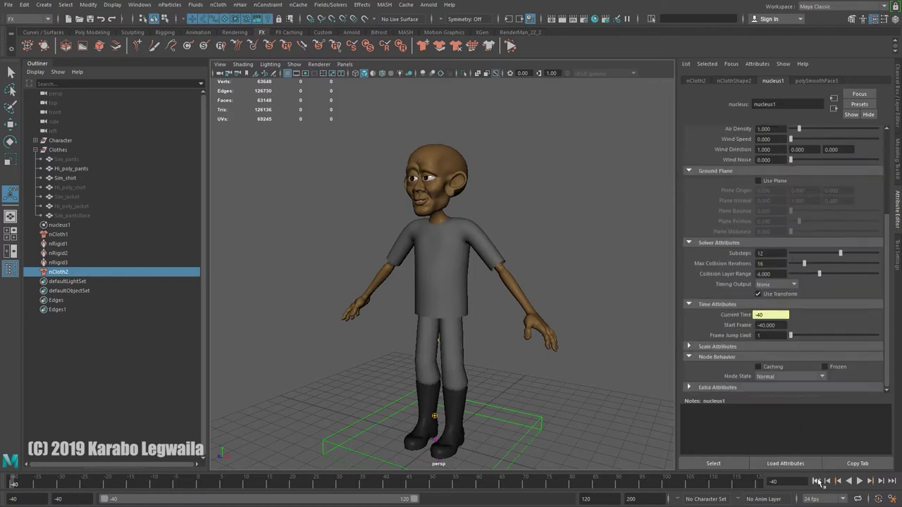
# Step: Play the first frames of the simulation and inspect the deformed shirt up close
pyautogui.click(860, 481)
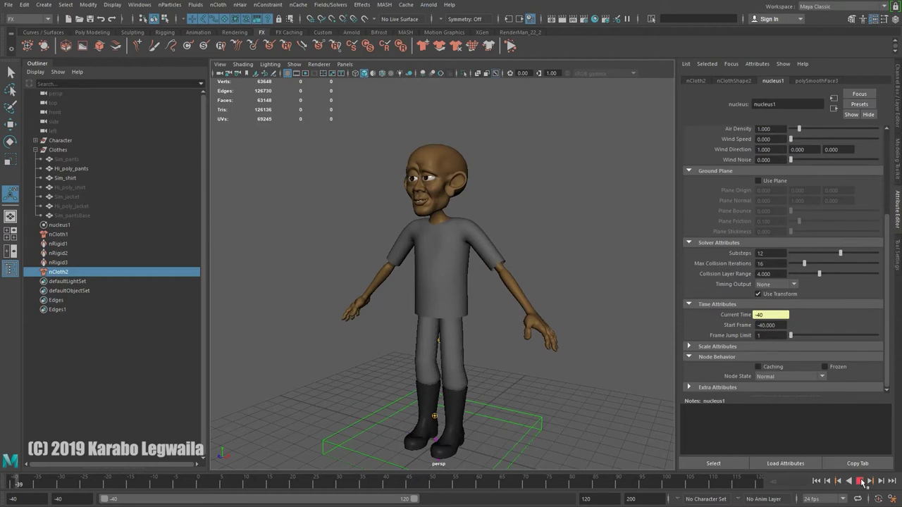
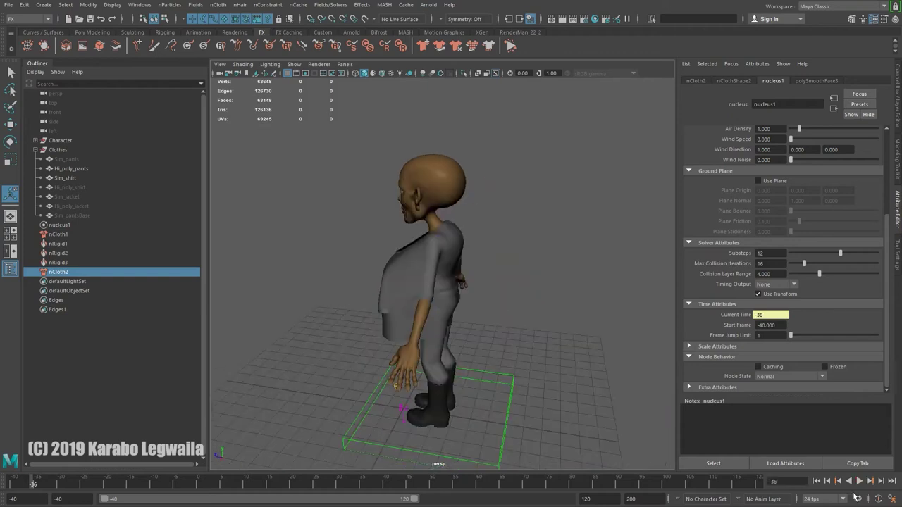
pyautogui.keyDown('alt'); pyautogui.moveTo(416, 289); pyautogui.dragTo(493, 278); pyautogui.keyUp('alt')
pyautogui.keyDown('alt'); pyautogui.moveTo(446, 272); pyautogui.dragTo(447, 300, button='middle'); pyautogui.keyUp('alt')
pyautogui.scroll(5, 446, 300)
pyautogui.keyDown('alt'); pyautogui.moveTo(447, 310); pyautogui.dragTo(476, 295); pyautogui.keyUp('alt')
# Step: Select Sim_shirt and review the Dynamic Properties of its nCloth, especially Stretch Resistance
pyautogui.click(502, 358)
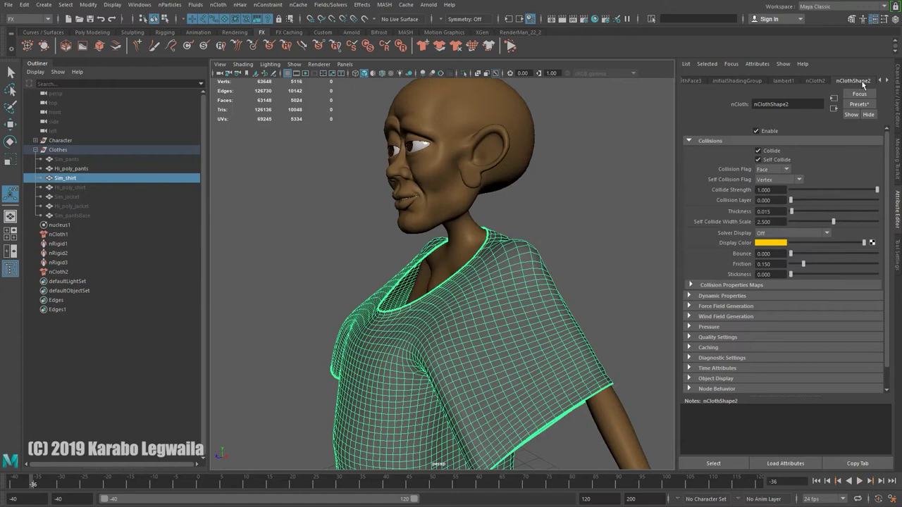
pyautogui.click(689, 296)
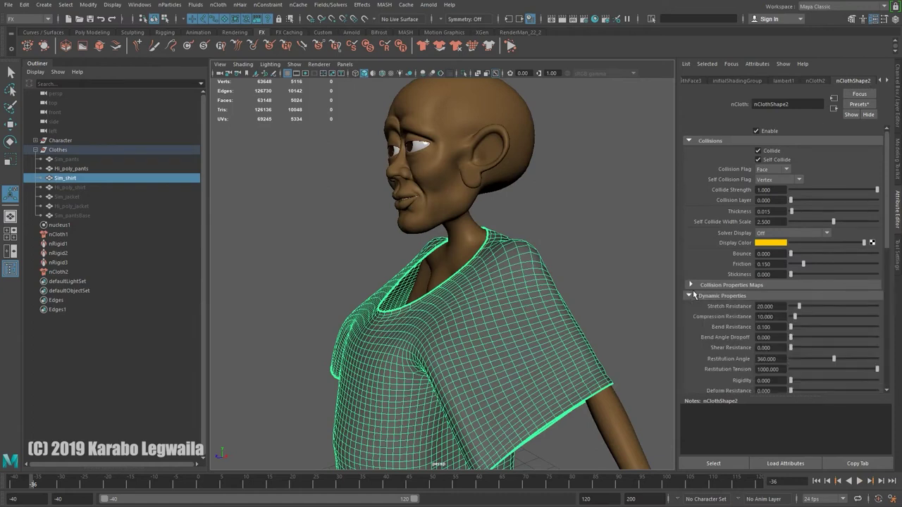
pyautogui.scroll(-3, 693, 288)
pyautogui.moveTo(775, 196); pyautogui.dragTo(716, 196)
pyautogui.keyDown('alt'); pyautogui.moveTo(462, 318); pyautogui.dragTo(449, 200, button='middle'); pyautogui.keyUp('alt')
pyautogui.keyDown('alt'); pyautogui.moveTo(449, 200); pyautogui.dragTo(553, 234); pyautogui.keyUp('alt')
pyautogui.keyDown('alt'); pyautogui.moveTo(589, 272); pyautogui.dragTo(515, 280); pyautogui.keyUp('alt')
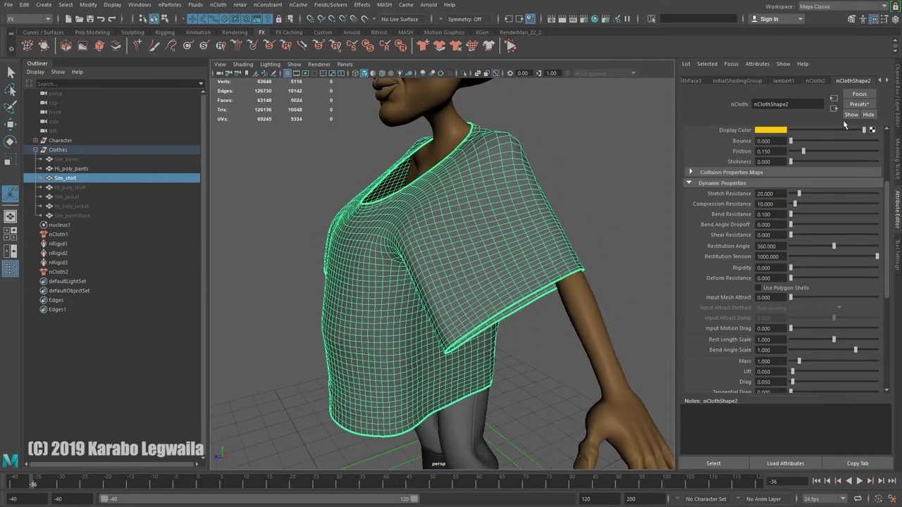
# Step: Replace the shirt's nCloth settings with the tshirt preset
pyautogui.click(859, 103)
pyautogui.moveTo(843, 297)
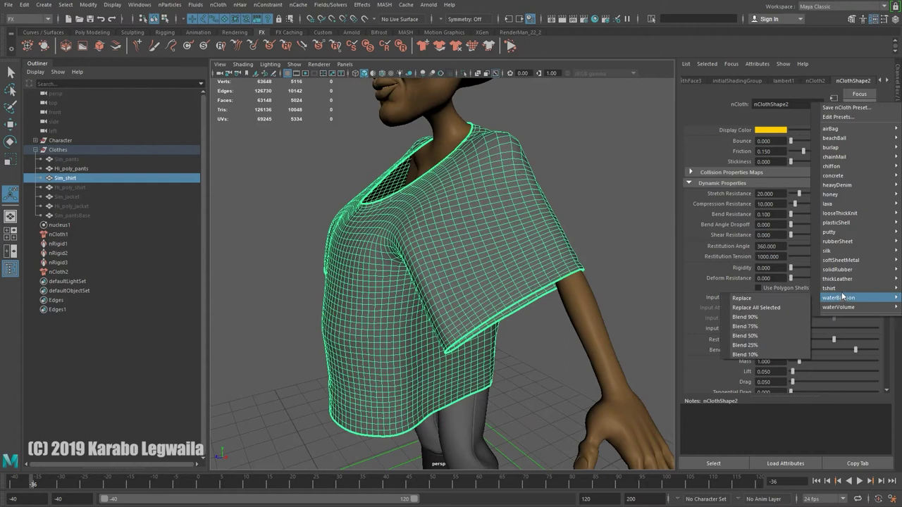
pyautogui.click(765, 293)
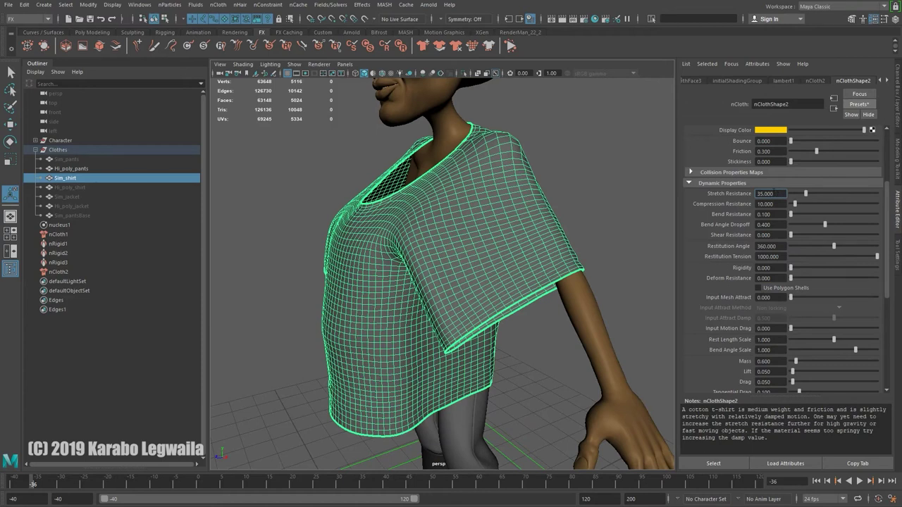
# Step: Set the shirt's Stretch Resistance to 150 and its Bend Resistance to 1
pyautogui.doubleClick(775, 193)
pyautogui.write('150')
pyautogui.press('Return')
pyautogui.press('Tab')
pyautogui.press('Tab')
pyautogui.write('1')
pyautogui.press('Return')
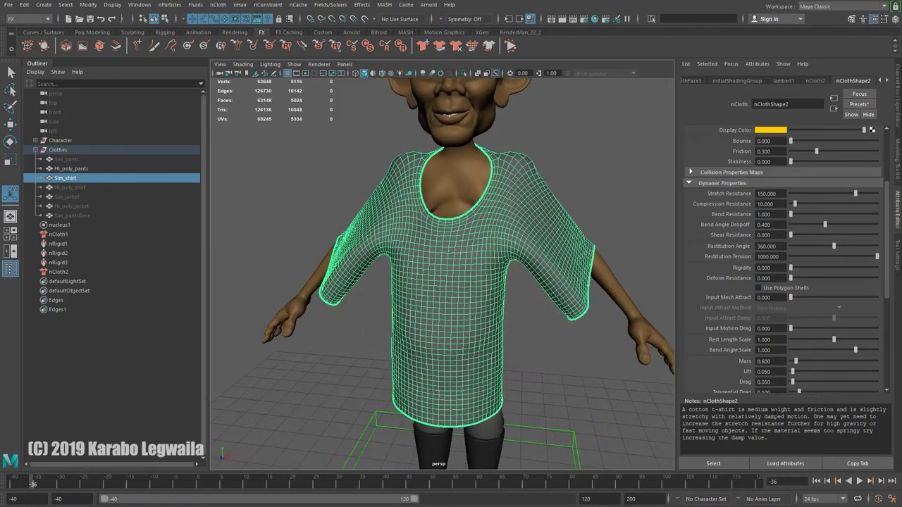
# Step: Replay the simulation from frame -40 to check how the shirt behaves, and return to the start frame
pyautogui.click(816, 481)
pyautogui.keyDown('alt'); pyautogui.moveTo(552, 302); pyautogui.dragTo(493, 310); pyautogui.keyUp('alt')
pyautogui.keyDown('alt'); pyautogui.moveTo(662, 352); pyautogui.dragTo(526, 328, button='right'); pyautogui.keyUp('alt')
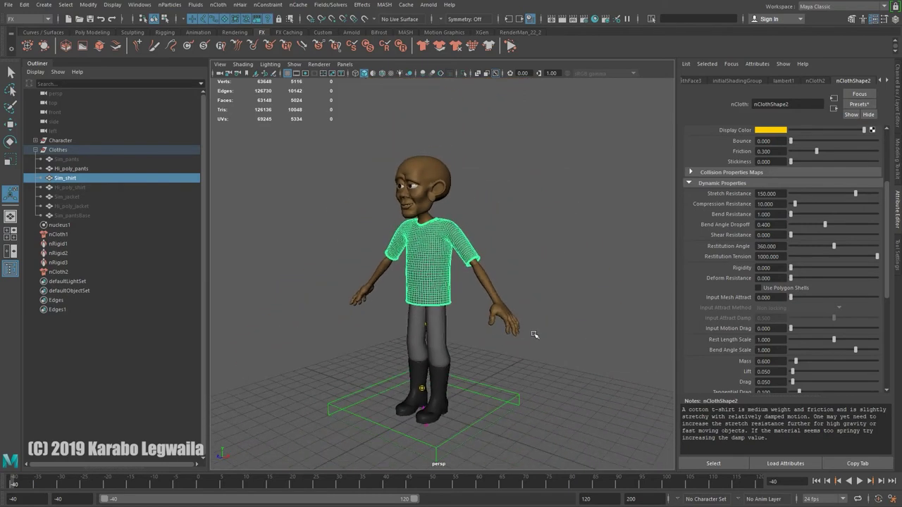
pyautogui.keyDown('alt'); pyautogui.moveTo(502, 363); pyautogui.dragTo(542, 370, button='right'); pyautogui.keyUp('alt')
pyautogui.keyDown('alt'); pyautogui.moveTo(542, 370); pyautogui.dragTo(563, 373); pyautogui.keyUp('alt')
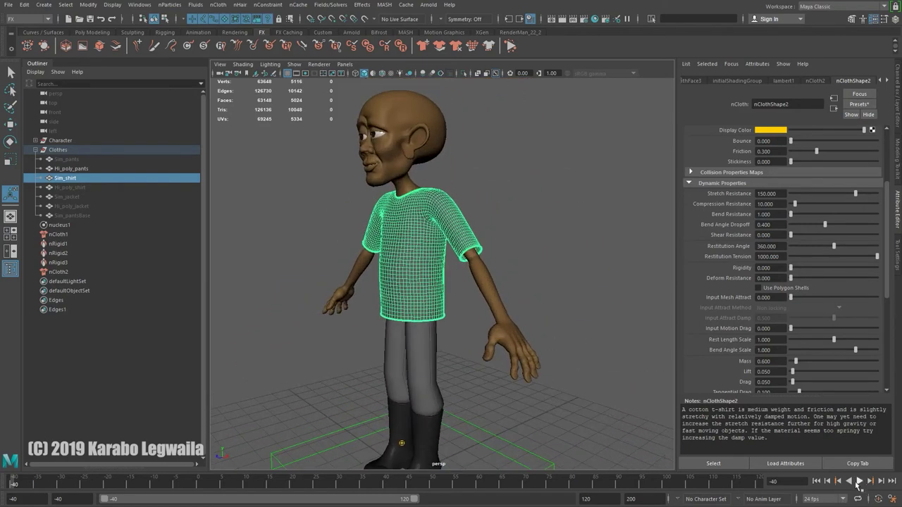
pyautogui.click(858, 481)
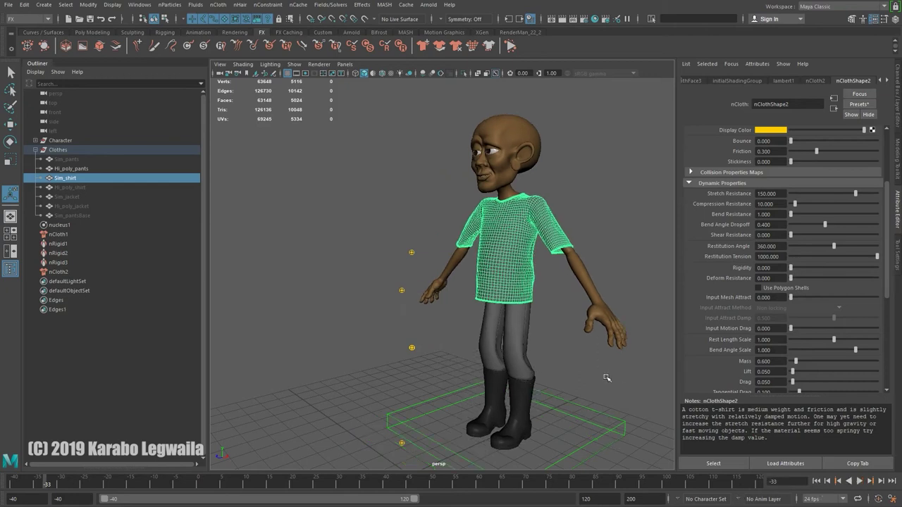
pyautogui.click(826, 482)
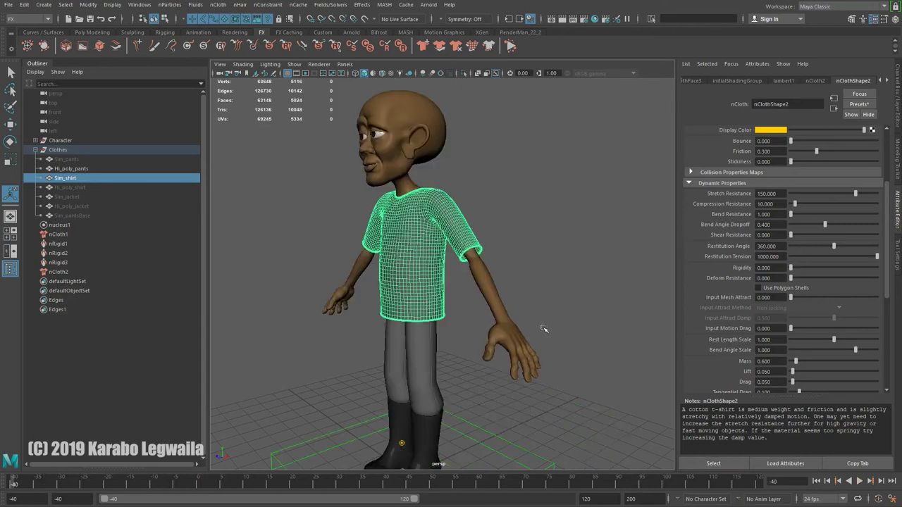
pyautogui.press('f')
pyautogui.keyDown('alt'); pyautogui.moveTo(571, 330); pyautogui.dragTo(531, 328, button='right'); pyautogui.keyUp('alt')
pyautogui.keyDown('alt'); pyautogui.moveTo(469, 332); pyautogui.dragTo(516, 312, button='middle'); pyautogui.keyUp('alt')
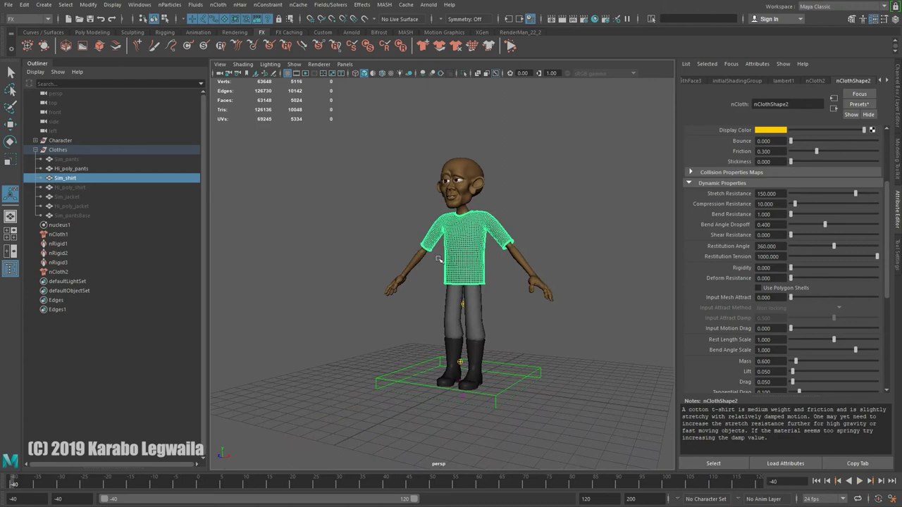
pyautogui.click(218, 4)
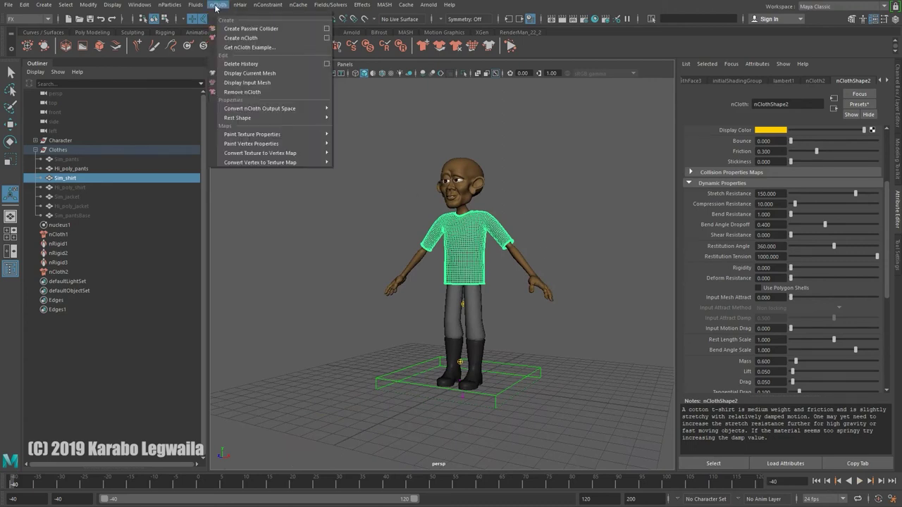
pyautogui.click(218, 4)
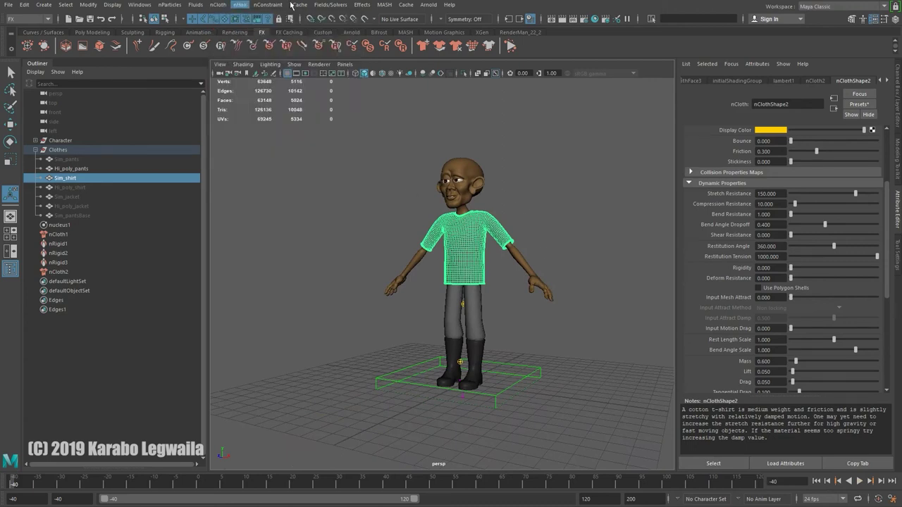
# Step: Open the options for a new nObject cache of Sim_shirt and set its cache directory to scenes/Cache/sim
pyautogui.click(297, 4)
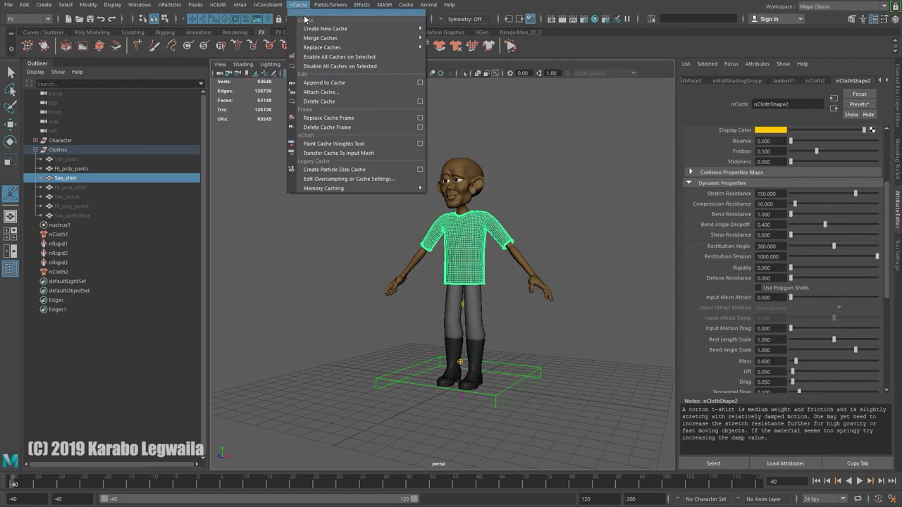
pyautogui.moveTo(310, 26)
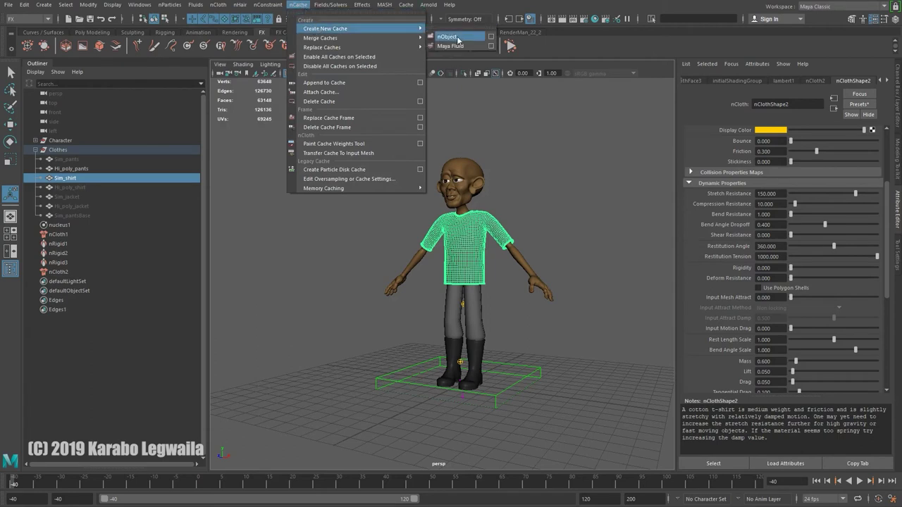
pyautogui.click(491, 39)
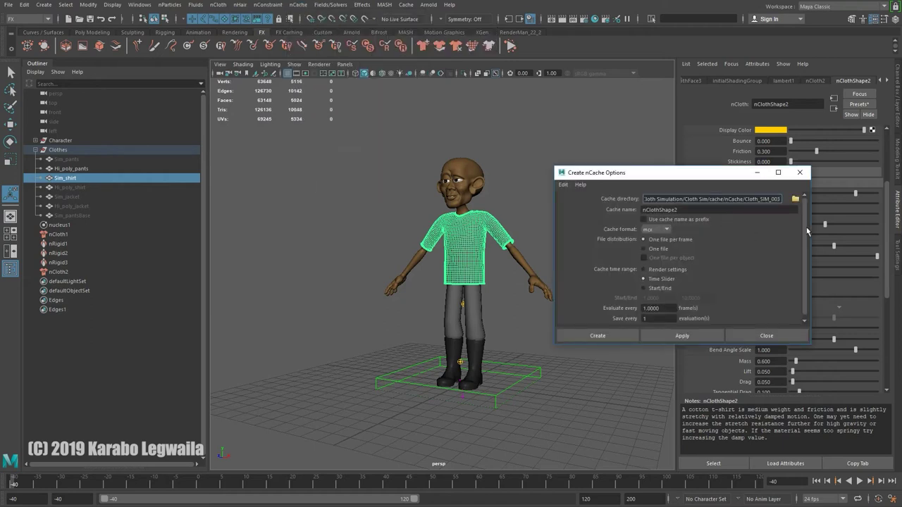
pyautogui.click(795, 198)
pyautogui.doubleClick(227, 122)
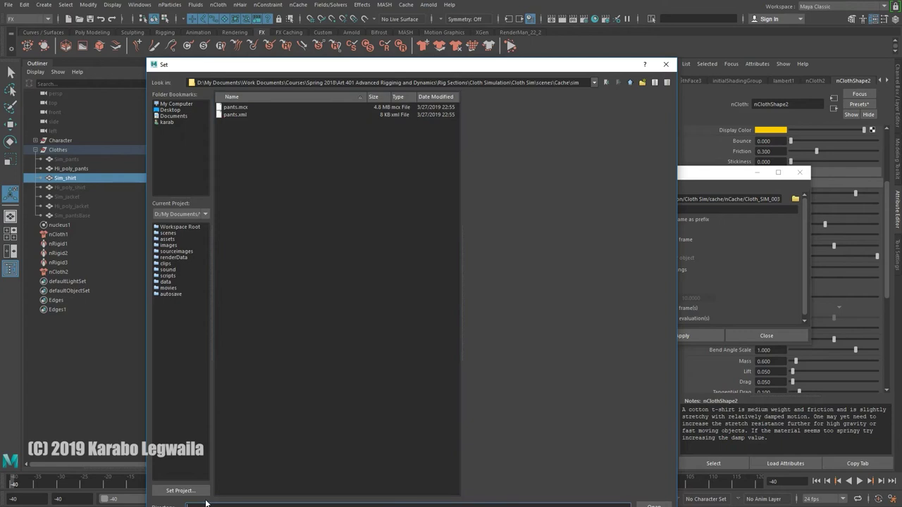
pyautogui.click(653, 505)
# Step: Set the shirt cache's file distribution to One file and name the cache shirt
pyautogui.click(651, 250)
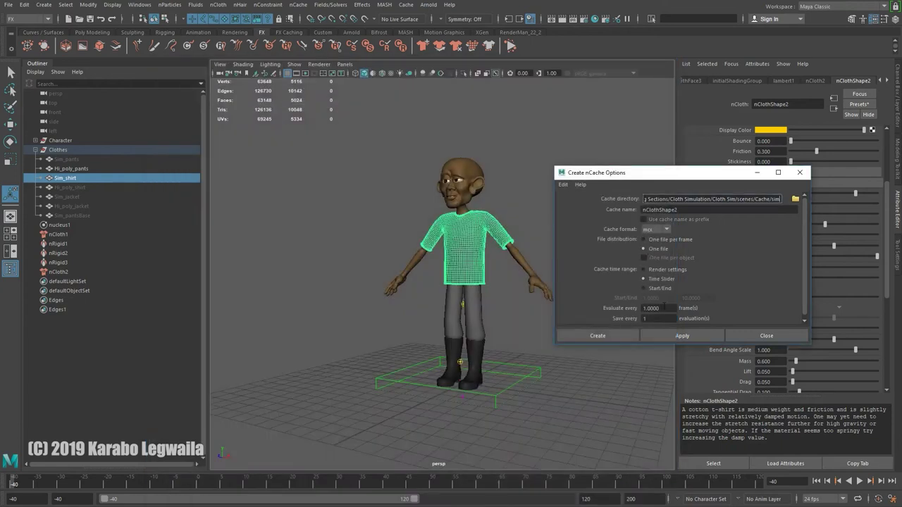
pyautogui.press('Tab')
pyautogui.write('s')
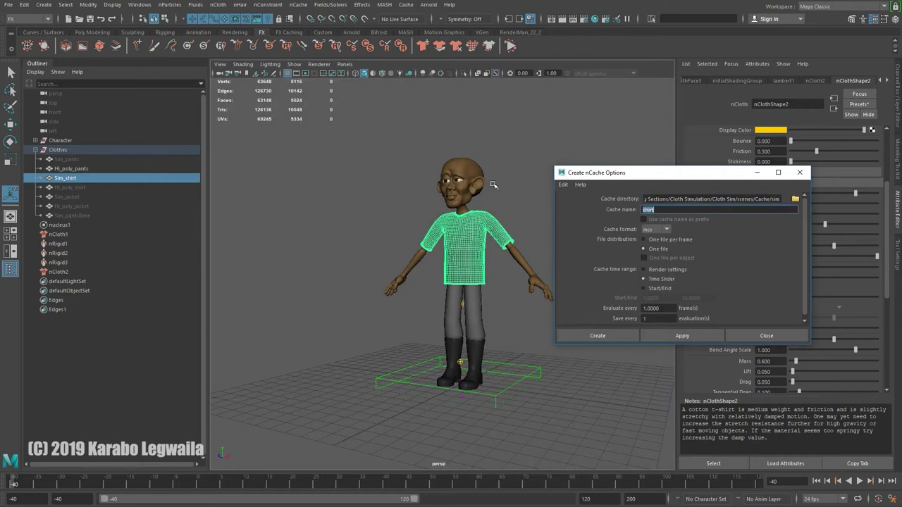
# Step: Save the scene and create the nCache named shirt as one file over the time slider range
pyautogui.scroll(2, 493, 185)
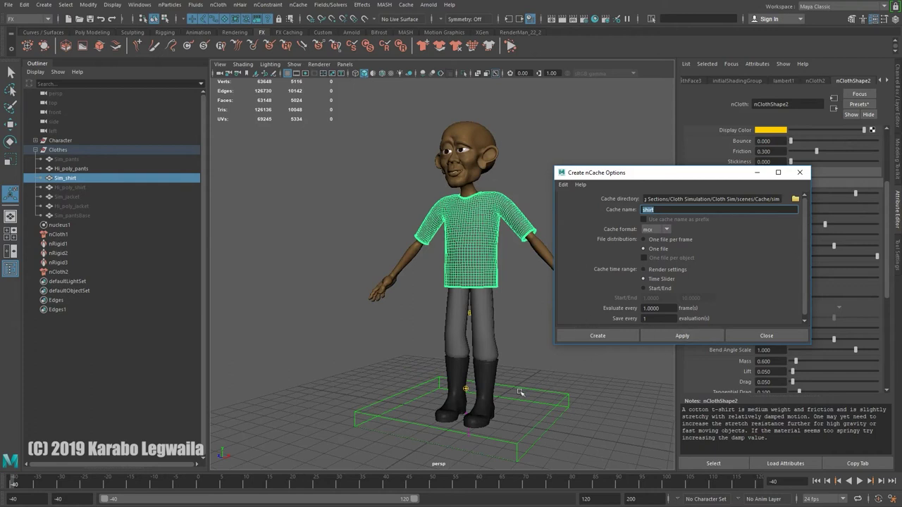
pyautogui.click(92, 18)
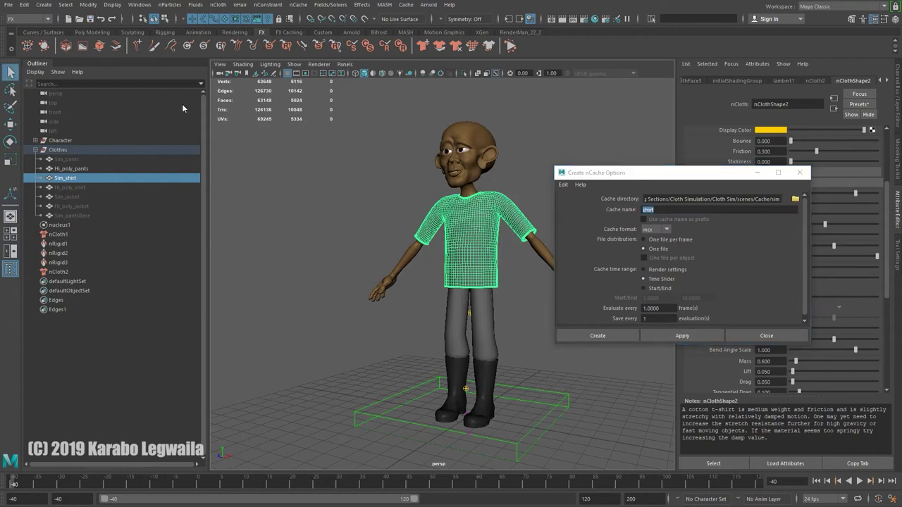
pyautogui.click(431, 276)
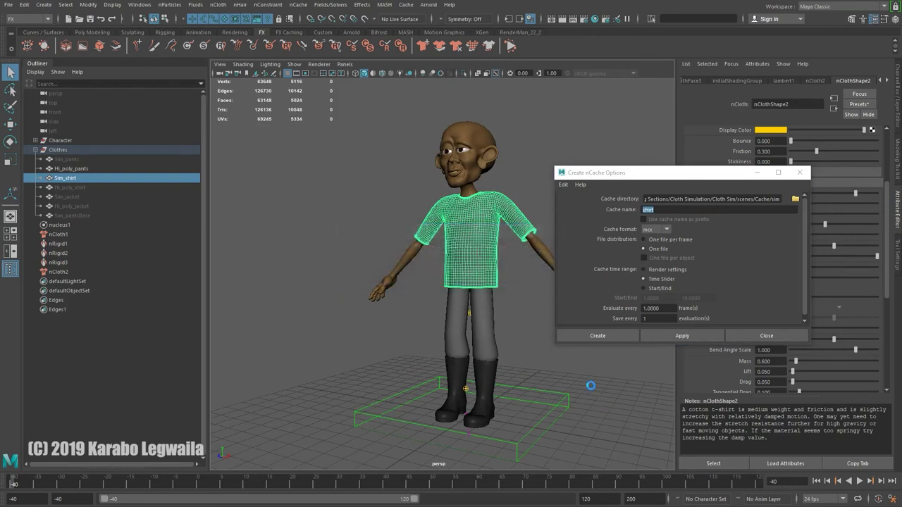
pyautogui.scroll(-3, 591, 387)
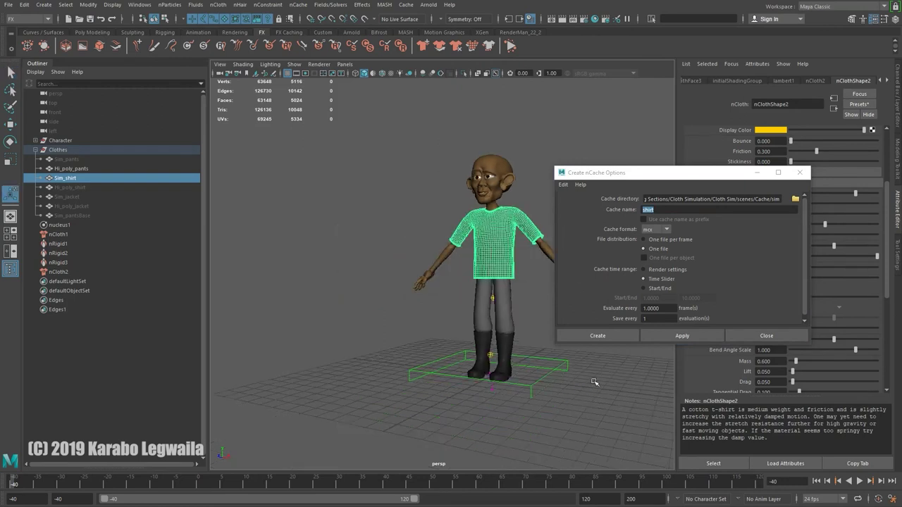
pyautogui.keyDown('alt'); pyautogui.moveTo(594, 381); pyautogui.dragTo(535, 372); pyautogui.keyUp('alt')
pyautogui.moveTo(620, 174); pyautogui.dragTo(675, 168)
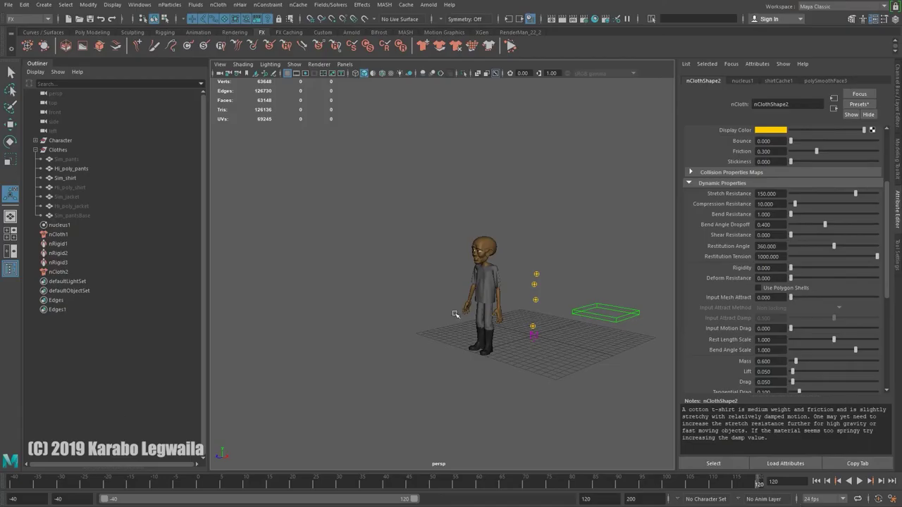
# Step: Play back the cached shirt simulation and examine how the cloth follows the walking character
pyautogui.keyDown('alt'); pyautogui.moveTo(454, 314); pyautogui.dragTo(527, 336, button='right'); pyautogui.keyUp('alt')
pyautogui.keyDown('alt'); pyautogui.moveTo(528, 336); pyautogui.dragTo(599, 312); pyautogui.keyUp('alt')
pyautogui.keyDown('alt'); pyautogui.moveTo(600, 312); pyautogui.dragTo(529, 314, button='middle'); pyautogui.keyUp('alt')
pyautogui.keyDown('alt'); pyautogui.moveTo(529, 314); pyautogui.dragTo(573, 399, button='right'); pyautogui.keyUp('alt')
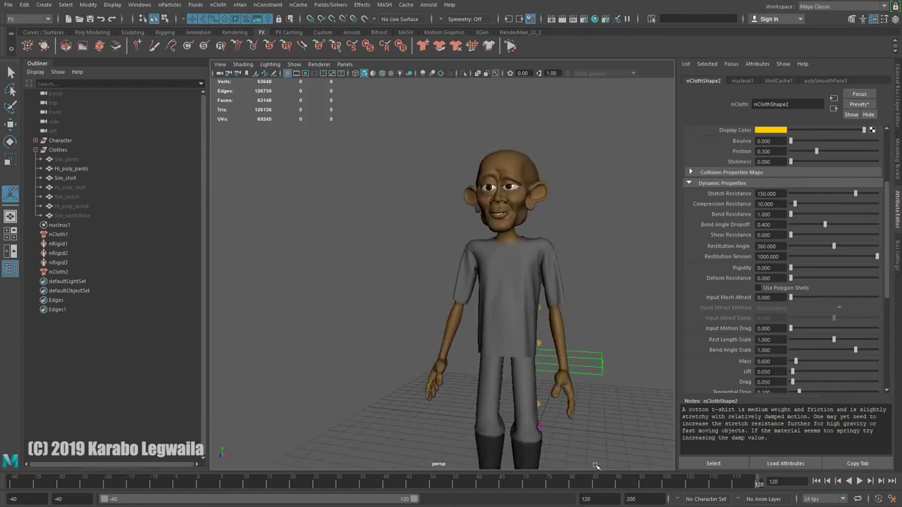
pyautogui.hotkey('alt', 'v')
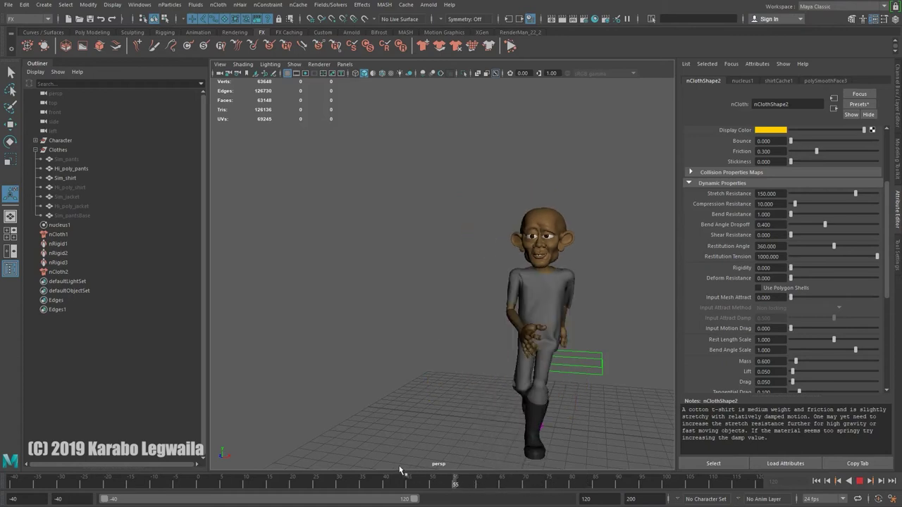
pyautogui.hotkey('alt', 'v')
pyautogui.keyDown('alt'); pyautogui.moveTo(547, 340); pyautogui.dragTo(445, 315); pyautogui.keyUp('alt')
pyautogui.keyDown('alt'); pyautogui.moveTo(469, 274); pyautogui.dragTo(531, 339); pyautogui.keyUp('alt')
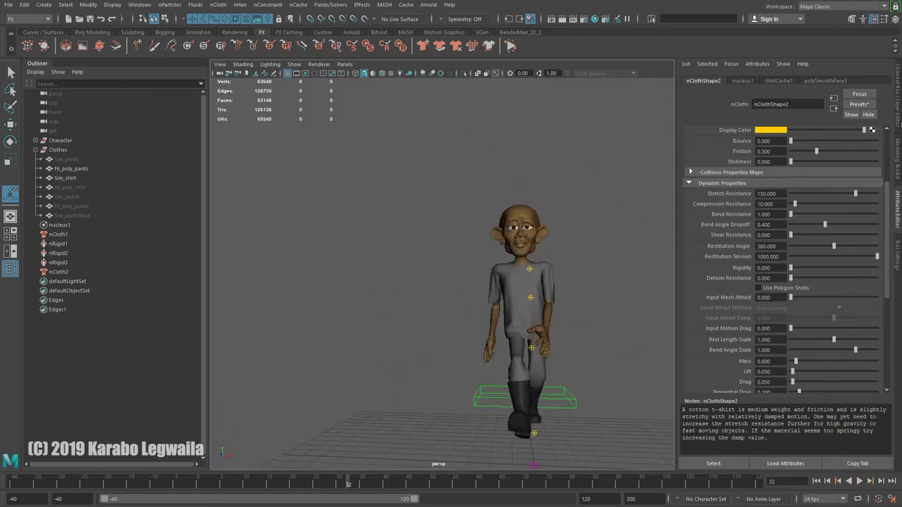
# Step: Disable the nucleus1 solver, play back the cached animation and select the simulated shirt at frame 60
pyautogui.click(61, 226)
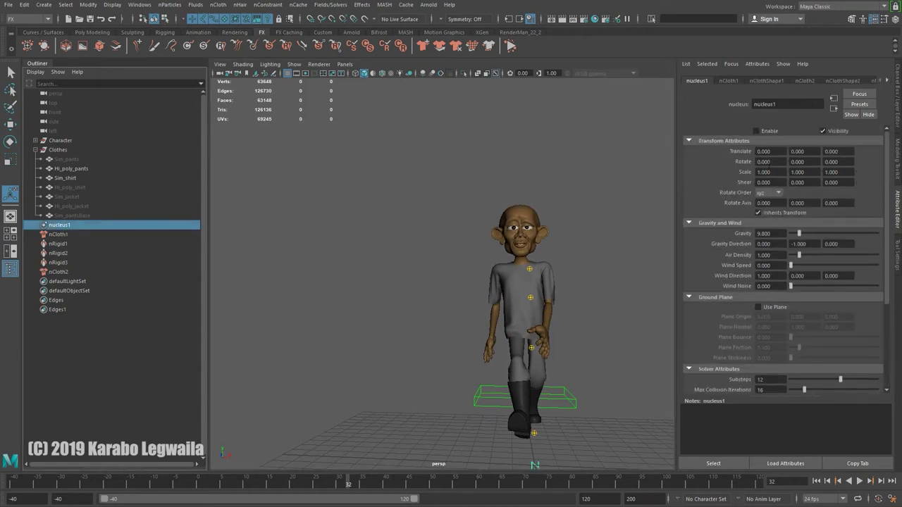
pyautogui.hotkey('alt', 'v')
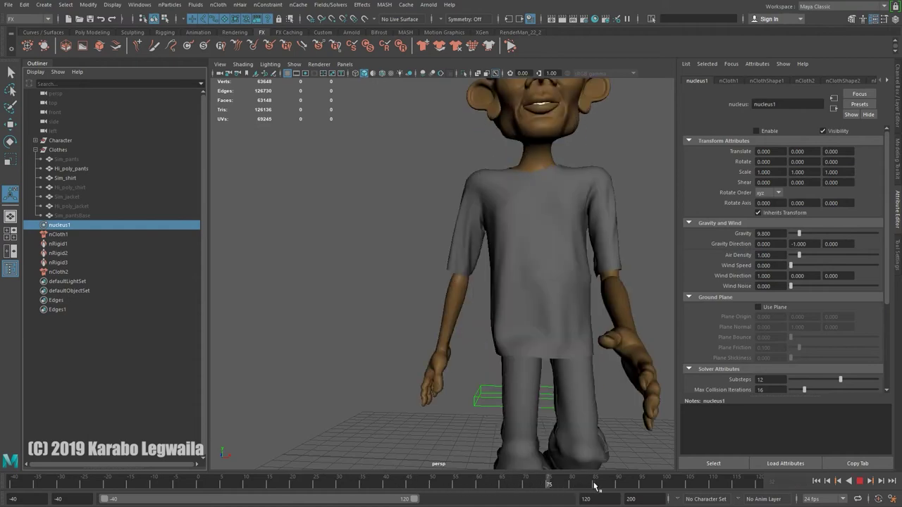
pyautogui.click(477, 478)
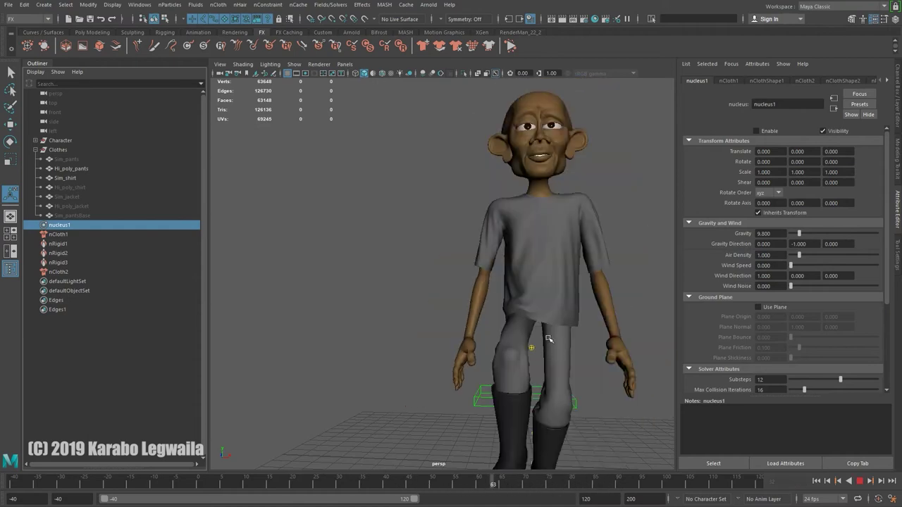
pyautogui.click(574, 314)
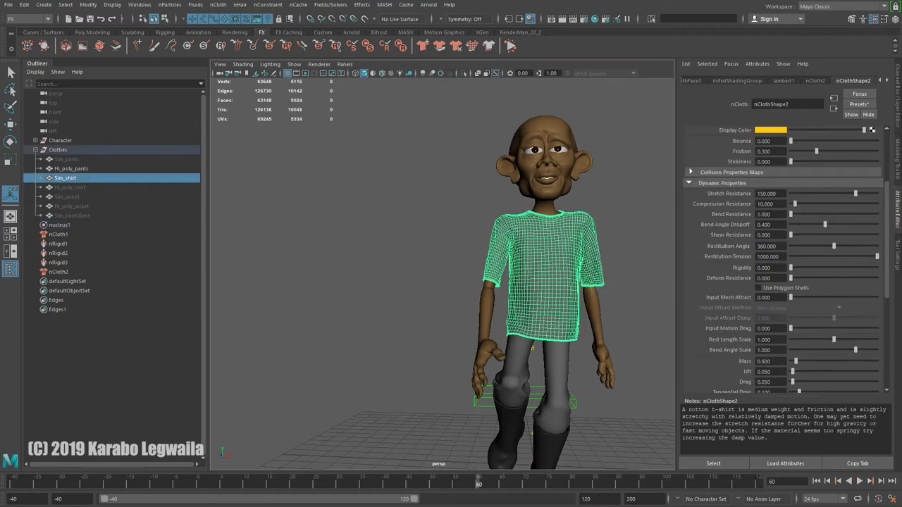
# Step: Return to start frame -40 and unhide the Hi_poly_shirt mesh
pyautogui.click(816, 481)
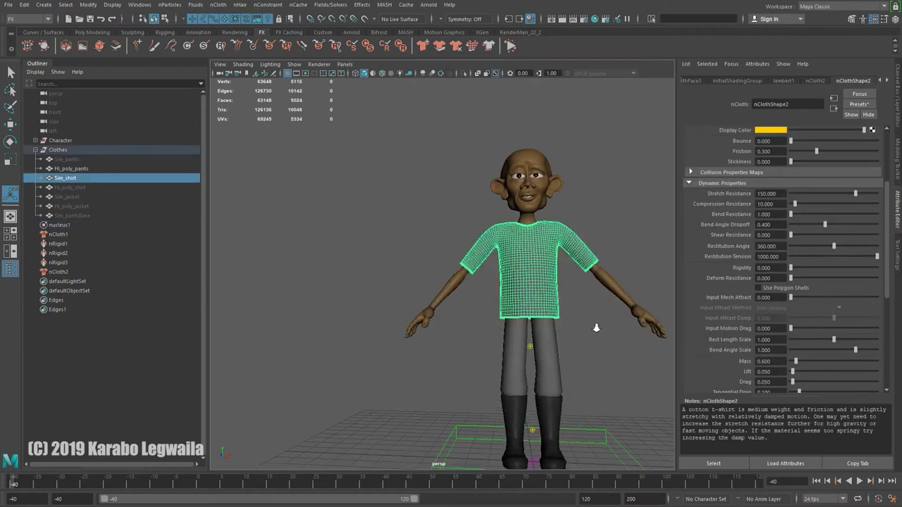
pyautogui.click(81, 188)
pyautogui.hotkey('shift', 'h')
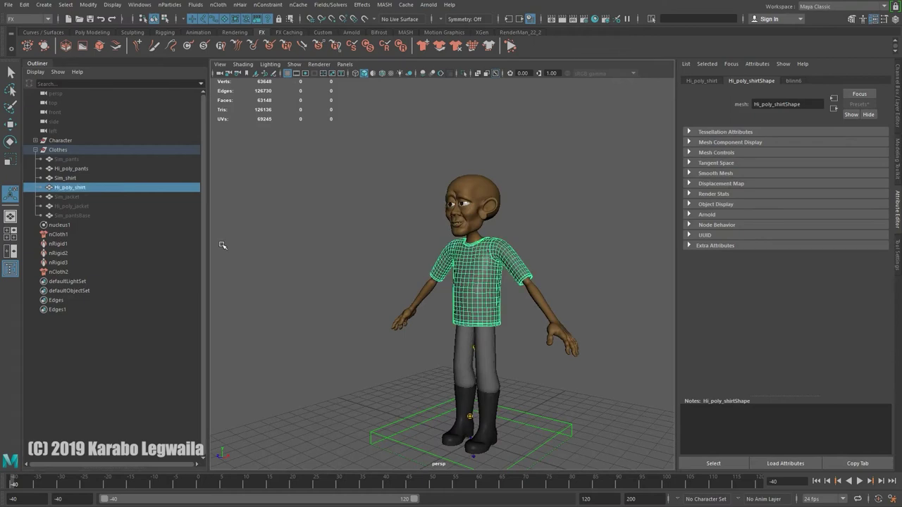
# Step: Smooth the Hi_poly_shirt mesh with one division and hide Sim_shirt
pyautogui.click(76, 179)
pyautogui.keyDown('alt'); pyautogui.moveTo(551, 321); pyautogui.dragTo(599, 381, button='right'); pyautogui.keyUp('alt')
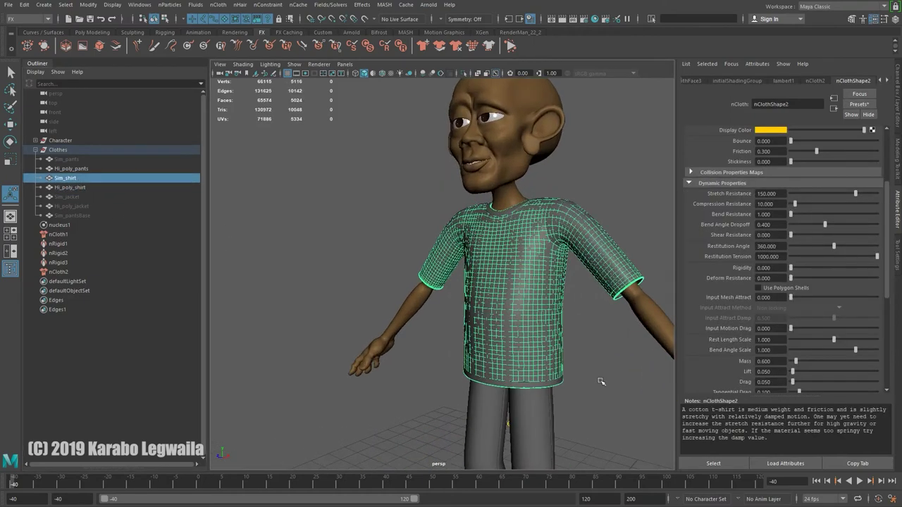
pyautogui.moveTo(114, 197); pyautogui.dragTo(118, 206)
pyautogui.keyDown('alt'); pyautogui.moveTo(344, 269); pyautogui.dragTo(535, 262); pyautogui.keyUp('alt')
pyautogui.click(67, 178)
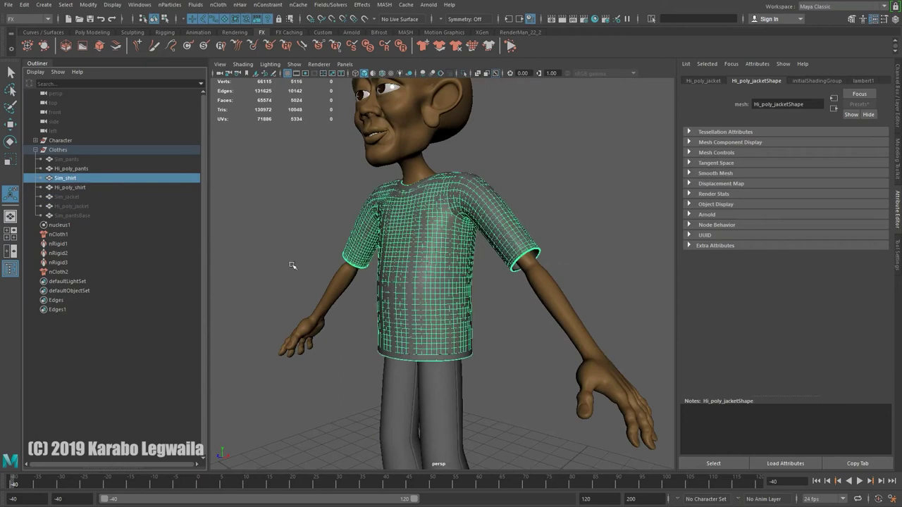
pyautogui.press('f')
pyautogui.click(67, 187)
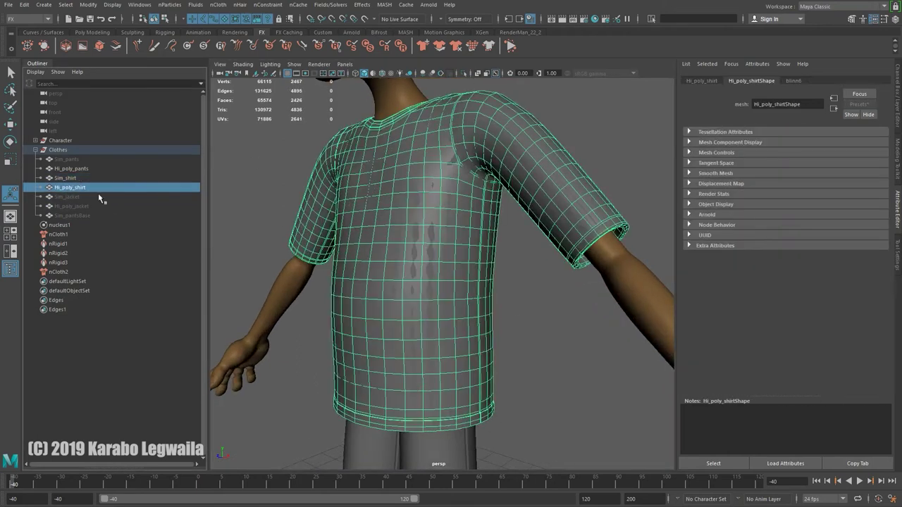
pyautogui.keyDown('shift'); pyautogui.moveTo(406, 293); pyautogui.dragTo(395, 348, button='right'); pyautogui.keyUp('shift')
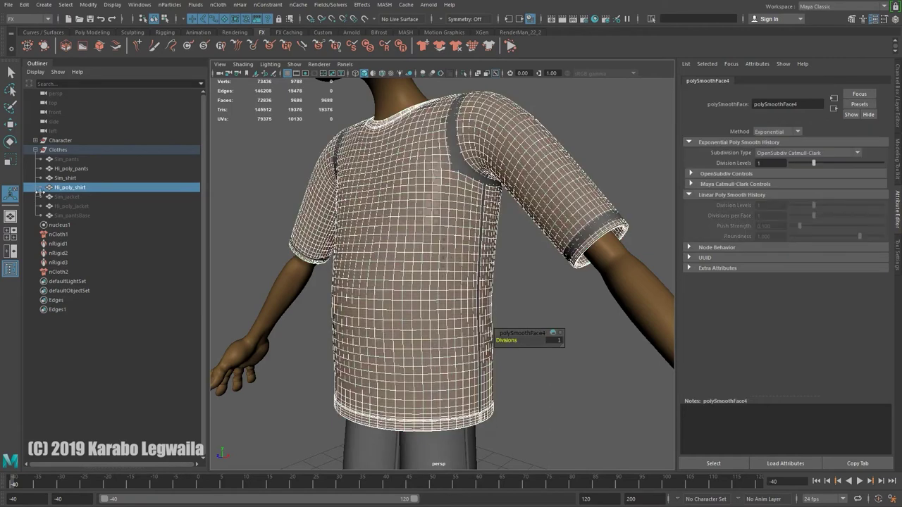
pyautogui.click(65, 177)
pyautogui.hotkey('ctrl', 'h')
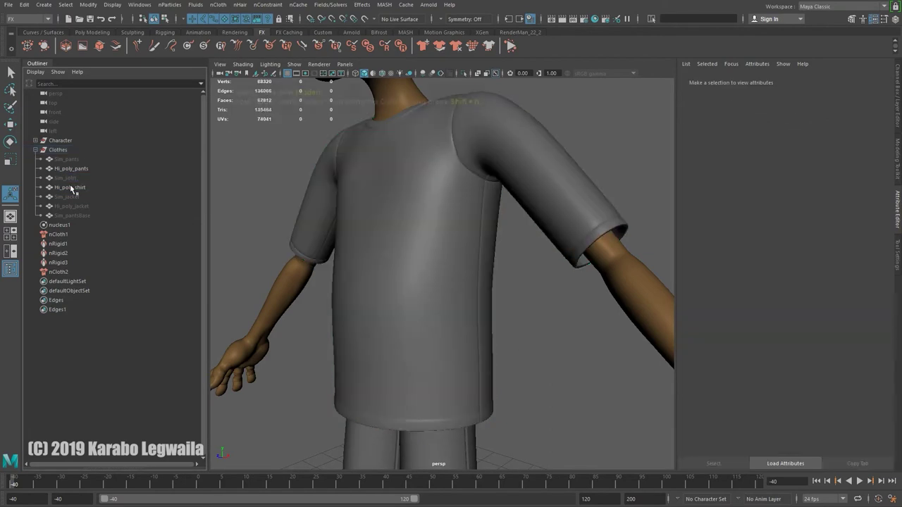
# Step: Bind Hi_poly_shirt to the hidden Sim_shirt with a Wrap deformer
pyautogui.click(69, 188)
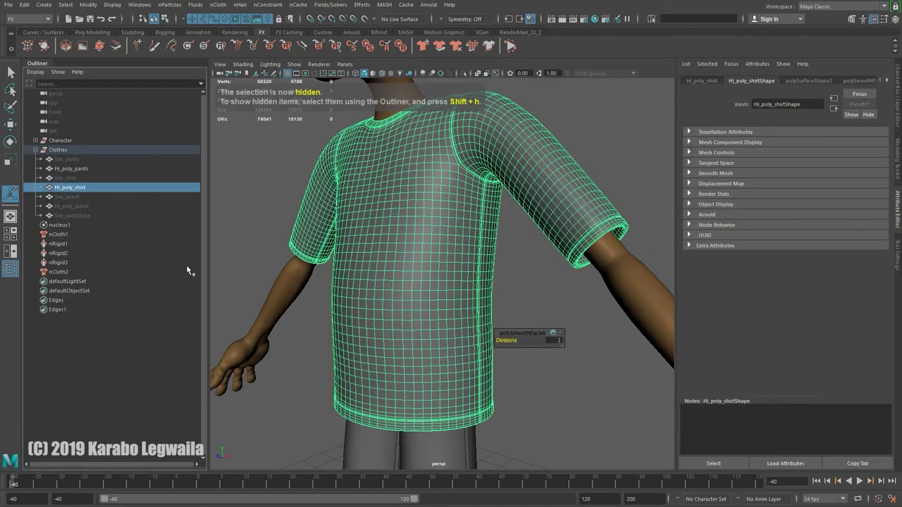
pyautogui.keyDown('ctrl'); pyautogui.click(65, 178); pyautogui.keyUp('ctrl')
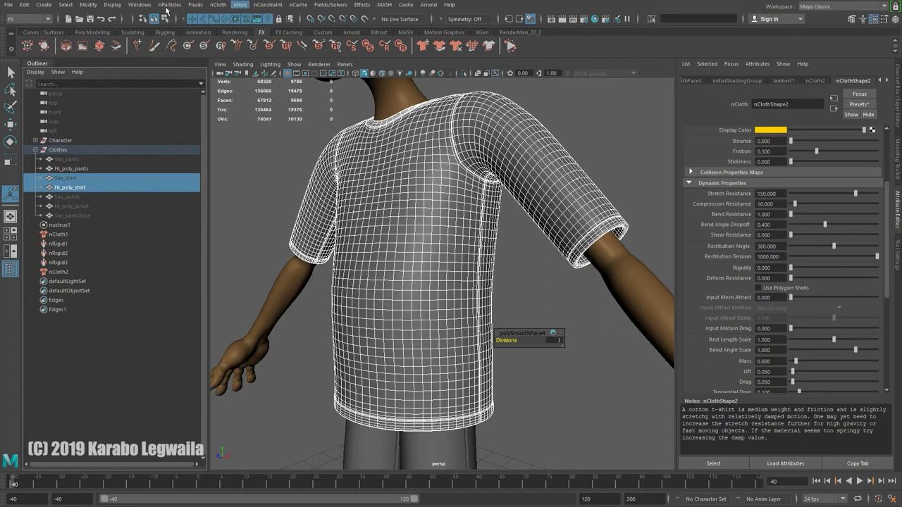
pyautogui.click(47, 19)
pyautogui.click(20, 30)
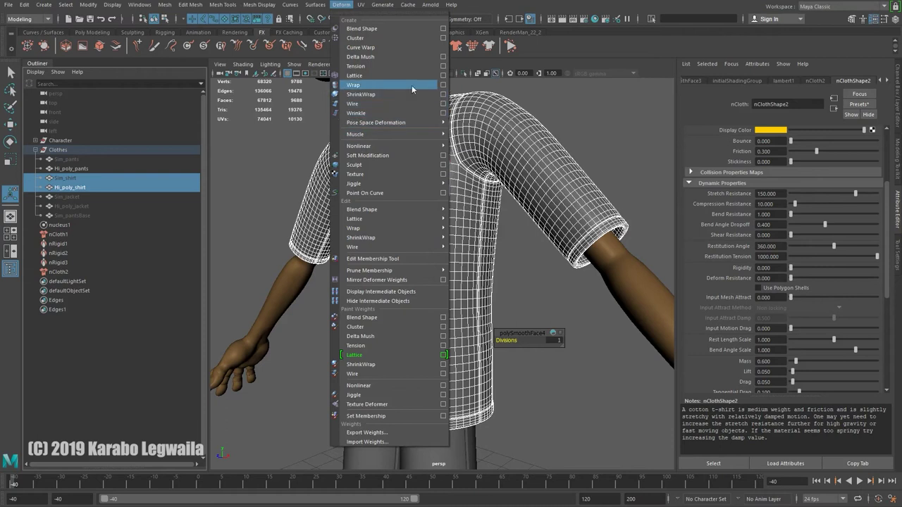
pyautogui.click(380, 85)
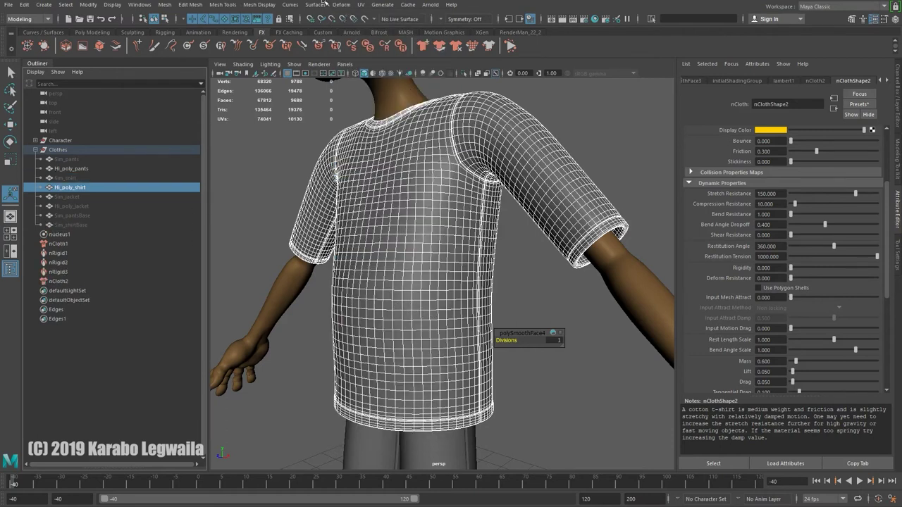
# Step: Go to frame 44 and examine the wrapped high-poly shirt on the character from several sides
pyautogui.click(443, 264)
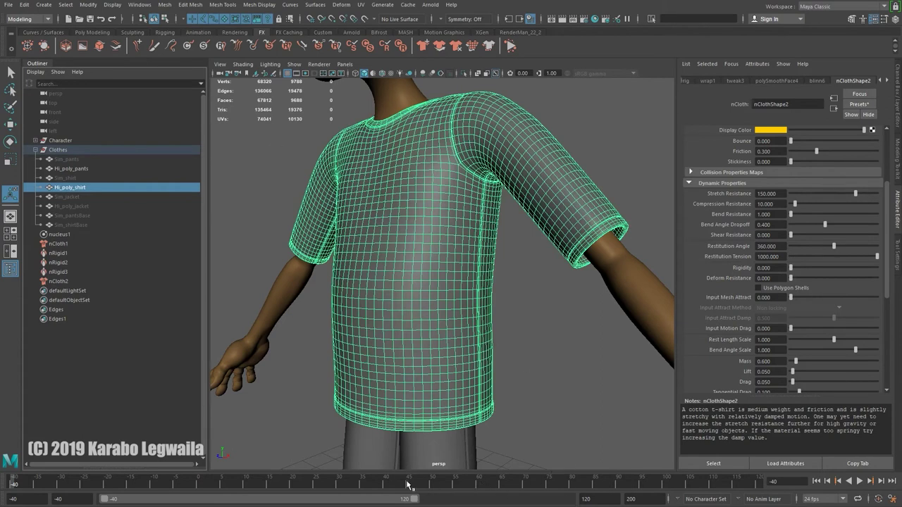
pyautogui.click(407, 484)
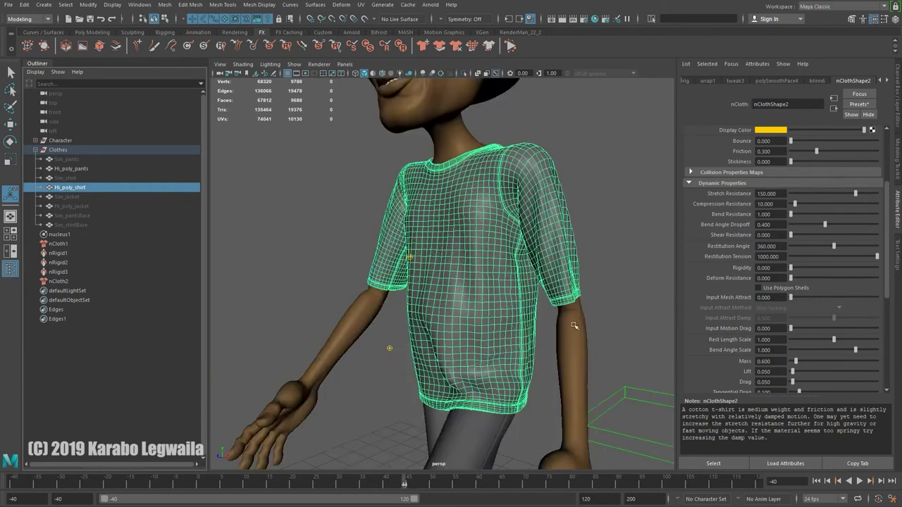
pyautogui.keyDown('alt'); pyautogui.moveTo(573, 325); pyautogui.dragTo(503, 322, button='right'); pyautogui.keyUp('alt')
pyautogui.keyDown('alt'); pyautogui.moveTo(503, 322); pyautogui.dragTo(564, 316); pyautogui.keyUp('alt')
pyautogui.keyDown('alt'); pyautogui.moveTo(480, 322); pyautogui.dragTo(525, 392, button='right'); pyautogui.keyUp('alt')
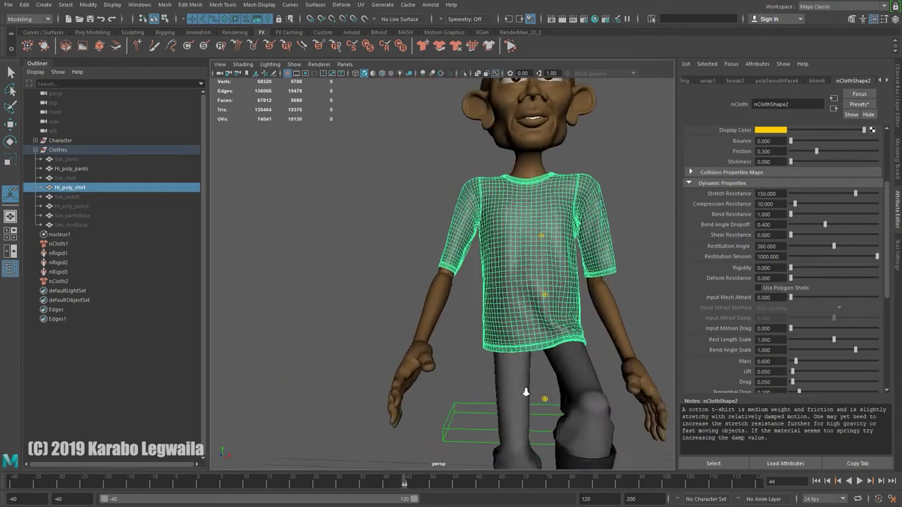
pyautogui.keyDown('alt'); pyautogui.moveTo(525, 393); pyautogui.dragTo(469, 377); pyautogui.keyUp('alt')
pyautogui.click(588, 293)
pyautogui.keyDown('alt'); pyautogui.moveTo(589, 293); pyautogui.dragTo(425, 303); pyautogui.keyUp('alt')
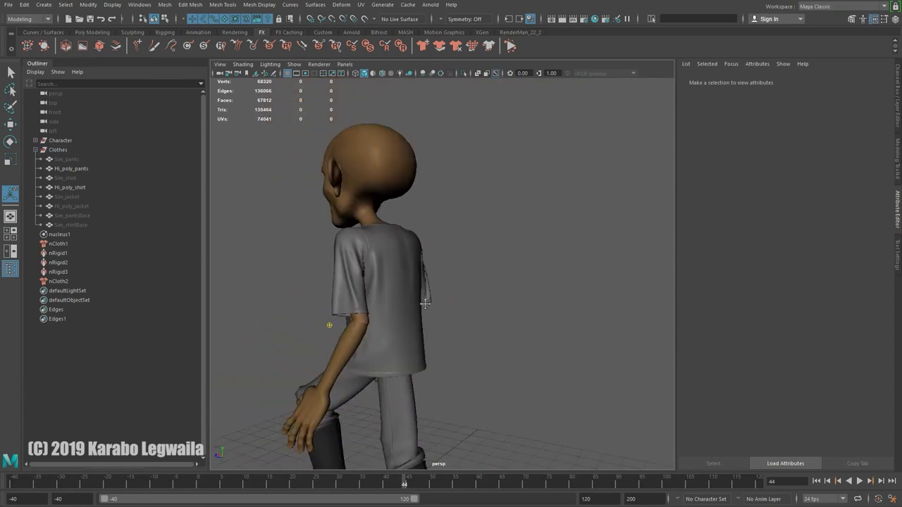
# Step: Inspect the shirt's sleeves, folds and lower hem over the pants up close at frame 44
pyautogui.keyDown('alt'); pyautogui.moveTo(425, 303); pyautogui.dragTo(484, 271, button='middle'); pyautogui.keyUp('alt')
pyautogui.keyDown('alt'); pyautogui.moveTo(483, 270); pyautogui.dragTo(576, 348, button='right'); pyautogui.keyUp('alt')
pyautogui.keyDown('alt'); pyautogui.moveTo(497, 324); pyautogui.dragTo(623, 299); pyautogui.keyUp('alt')
pyautogui.keyDown('alt'); pyautogui.moveTo(315, 347); pyautogui.dragTo(447, 341); pyautogui.keyUp('alt')
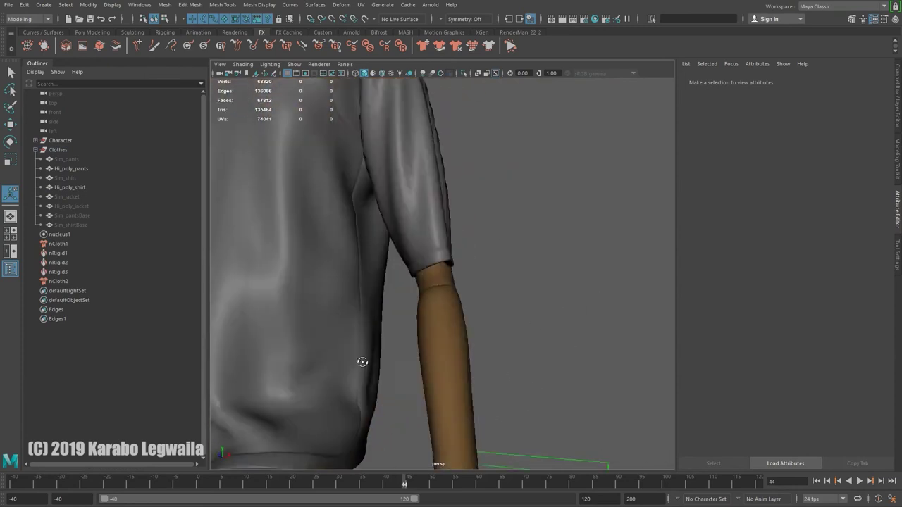
pyautogui.keyDown('alt'); pyautogui.moveTo(482, 270); pyautogui.dragTo(557, 325); pyautogui.keyUp('alt')
pyautogui.keyDown('alt'); pyautogui.moveTo(556, 325); pyautogui.dragTo(451, 317, button='right'); pyautogui.keyUp('alt')
pyautogui.keyDown('alt'); pyautogui.moveTo(451, 317); pyautogui.dragTo(487, 355); pyautogui.keyUp('alt')
pyautogui.keyDown('alt'); pyautogui.moveTo(486, 355); pyautogui.dragTo(527, 339, button='right'); pyautogui.keyUp('alt')
pyautogui.keyDown('alt'); pyautogui.moveTo(526, 339); pyautogui.dragTo(370, 226, button='middle'); pyautogui.keyUp('alt')
pyautogui.keyDown('alt'); pyautogui.moveTo(369, 226); pyautogui.dragTo(461, 218); pyautogui.keyUp('alt')
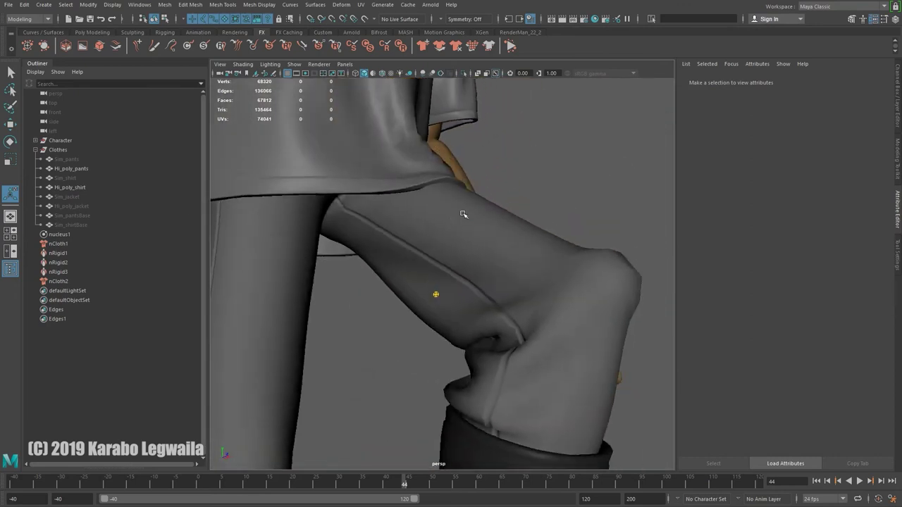
# Step: Turn on smooth mesh preview for Hi_poly_shirt and Hi_poly_pants
pyautogui.keyDown('alt'); pyautogui.moveTo(462, 217); pyautogui.dragTo(453, 263, button='middle'); pyautogui.keyUp('alt')
pyautogui.click(453, 263)
pyautogui.click(443, 272)
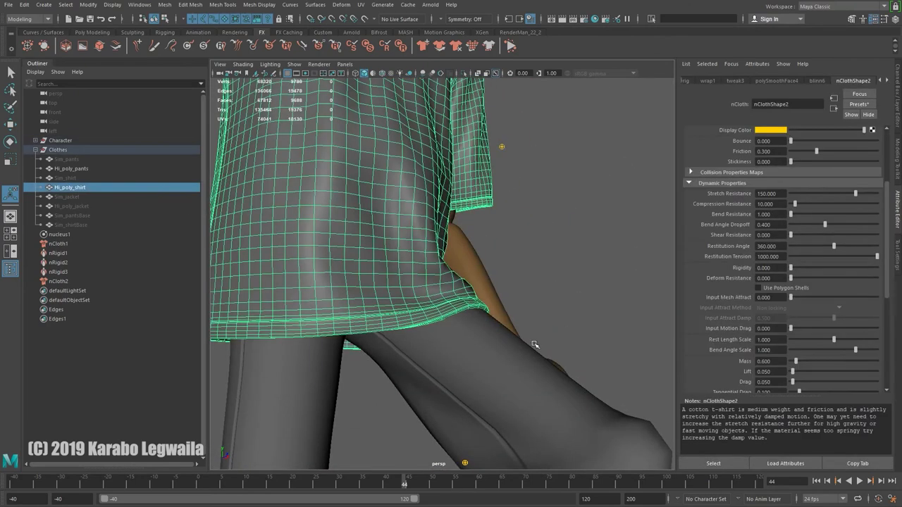
pyautogui.click(598, 268)
pyautogui.keyDown('alt'); pyautogui.moveTo(598, 268); pyautogui.dragTo(328, 394); pyautogui.keyUp('alt')
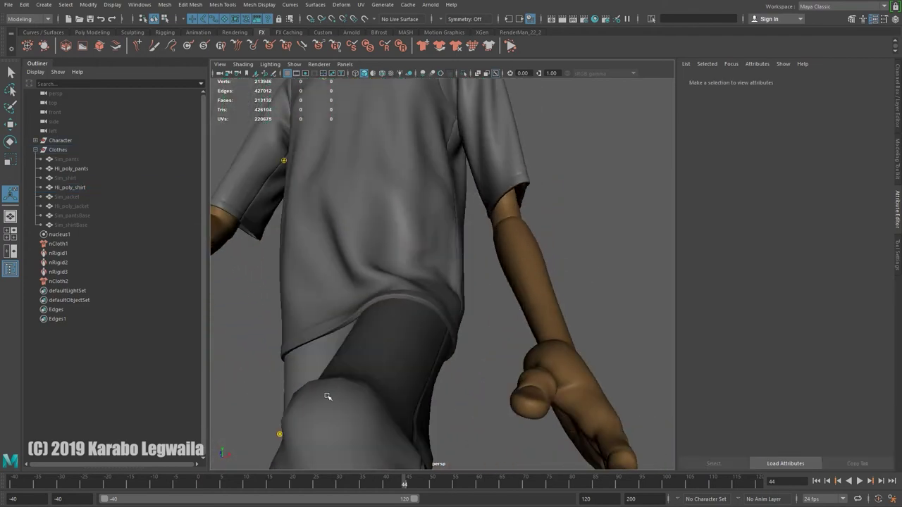
pyautogui.click(326, 396)
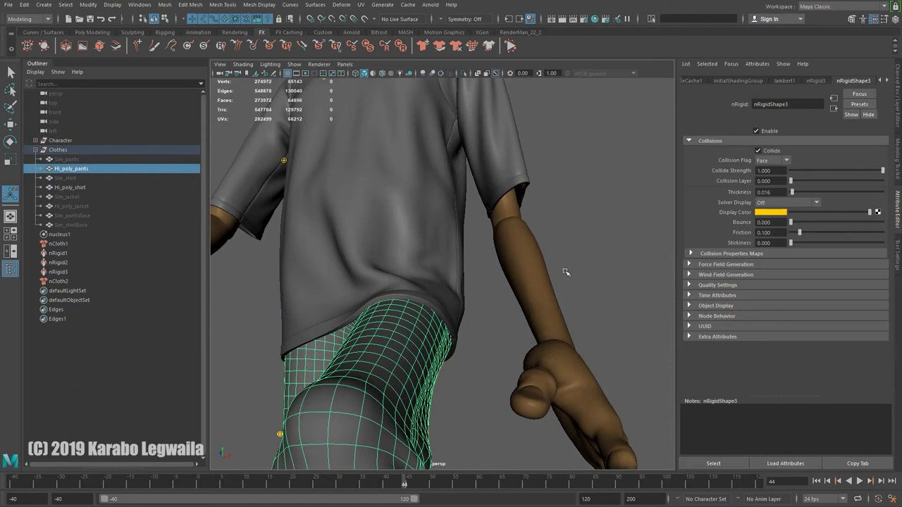
pyautogui.click(579, 253)
# Step: Examine the smoothed shirt and pants around the hem and the raised leg
pyautogui.keyDown('alt'); pyautogui.moveTo(578, 252); pyautogui.dragTo(582, 298); pyautogui.keyUp('alt')
pyautogui.keyDown('alt'); pyautogui.moveTo(582, 298); pyautogui.dragTo(526, 316, button='middle'); pyautogui.keyUp('alt')
pyautogui.keyDown('alt'); pyautogui.moveTo(526, 317); pyautogui.dragTo(519, 391, button='right'); pyautogui.keyUp('alt')
pyautogui.keyDown('alt'); pyautogui.moveTo(412, 248); pyautogui.dragTo(437, 284, button='middle'); pyautogui.keyUp('alt')
pyautogui.keyDown('alt'); pyautogui.moveTo(437, 284); pyautogui.dragTo(410, 310); pyautogui.keyUp('alt')
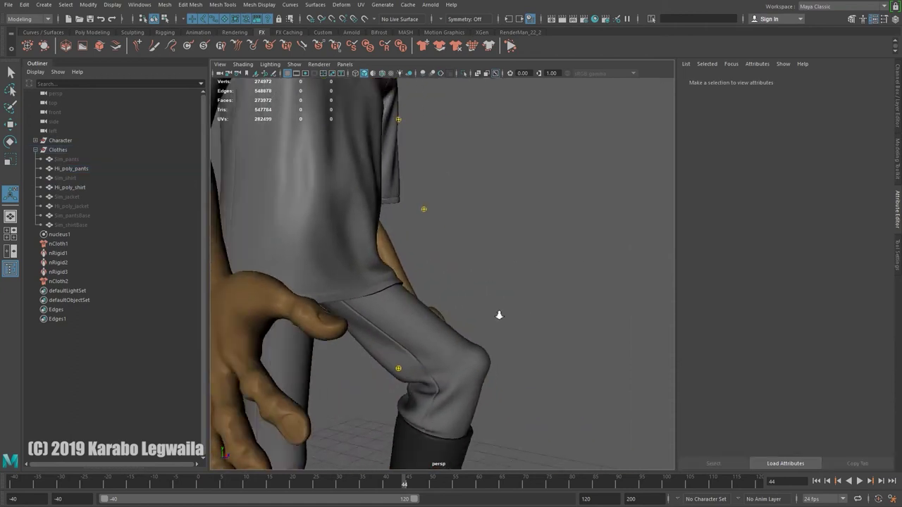
# Step: Turn off smooth mesh preview for Hi_poly_shirt and Hi_poly_pants
pyautogui.click(421, 308)
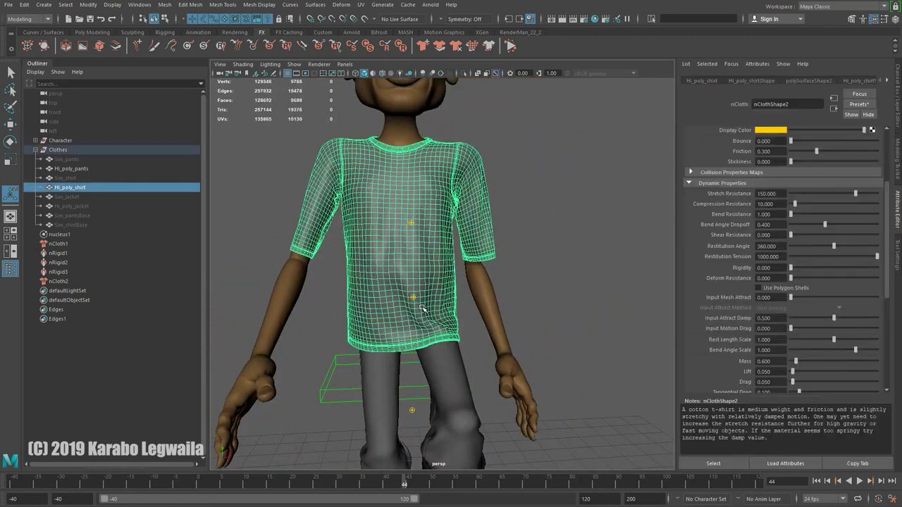
pyautogui.click(457, 399)
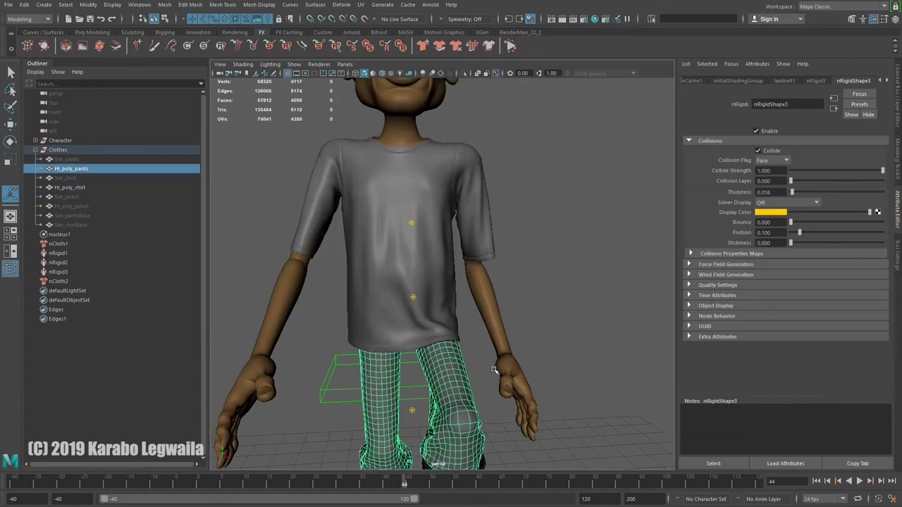
# Step: Rewind to frame -40 and open the Create Geometry Cache options for Hi_poly_shirt, with scenes/Cache as the cache directory
pyautogui.scroll(-3, 499, 354)
pyautogui.scroll(-2, 550, 261)
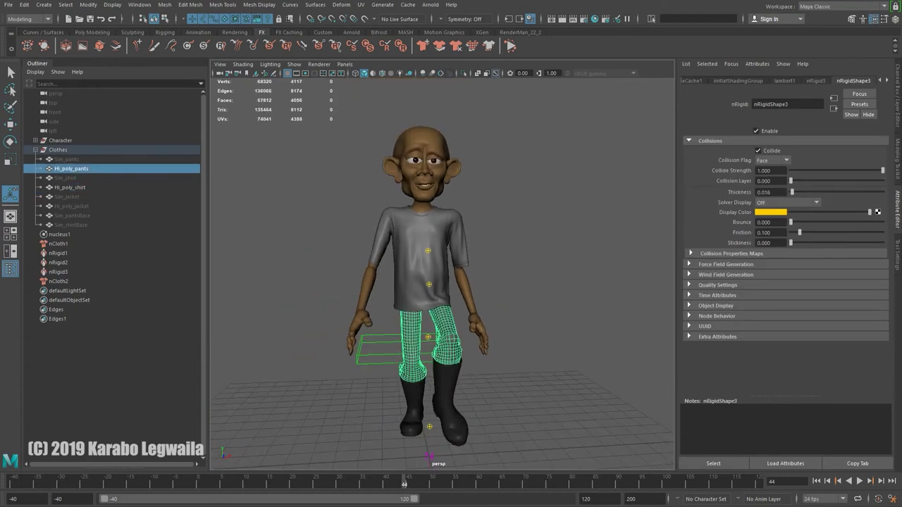
pyautogui.click(817, 482)
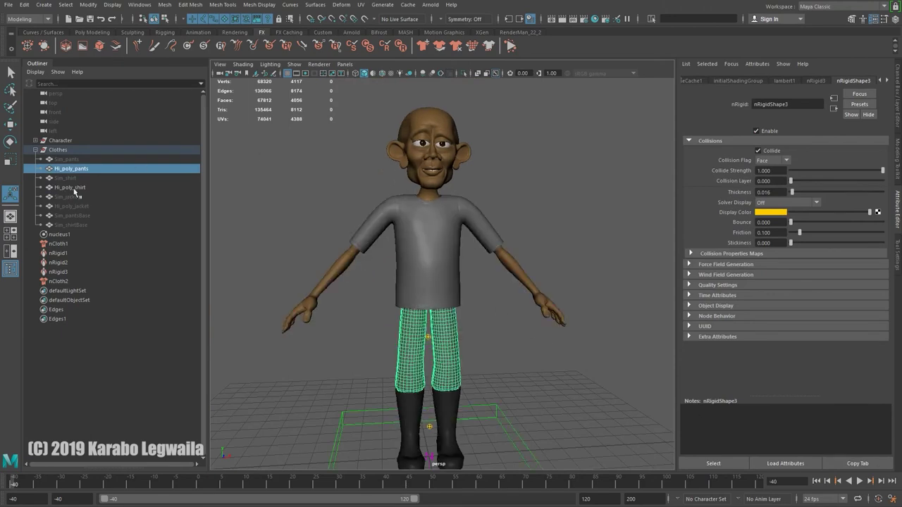
pyautogui.click(443, 241)
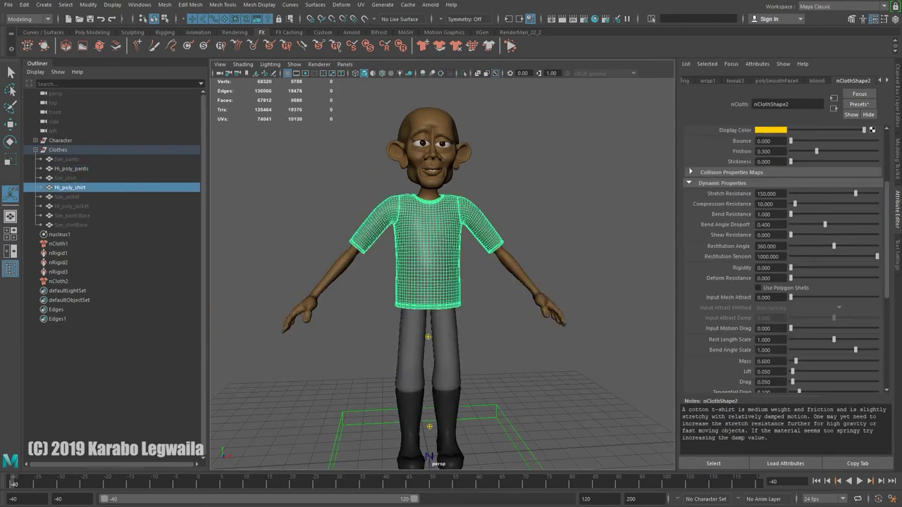
pyautogui.click(408, 5)
pyautogui.moveTo(431, 31)
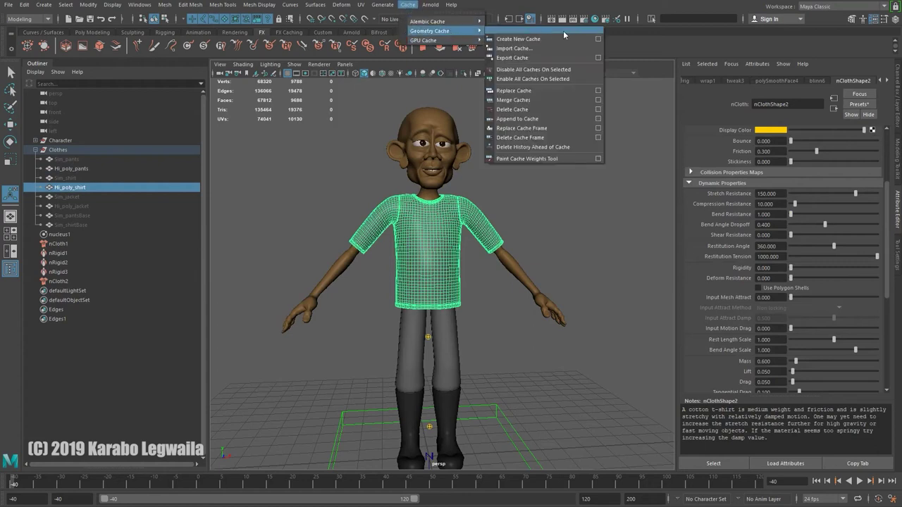
pyautogui.click(598, 38)
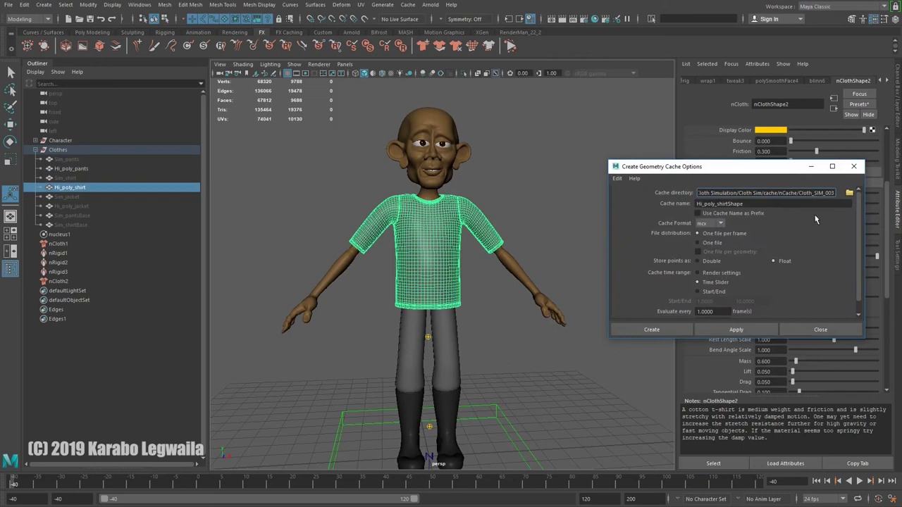
pyautogui.click(848, 194)
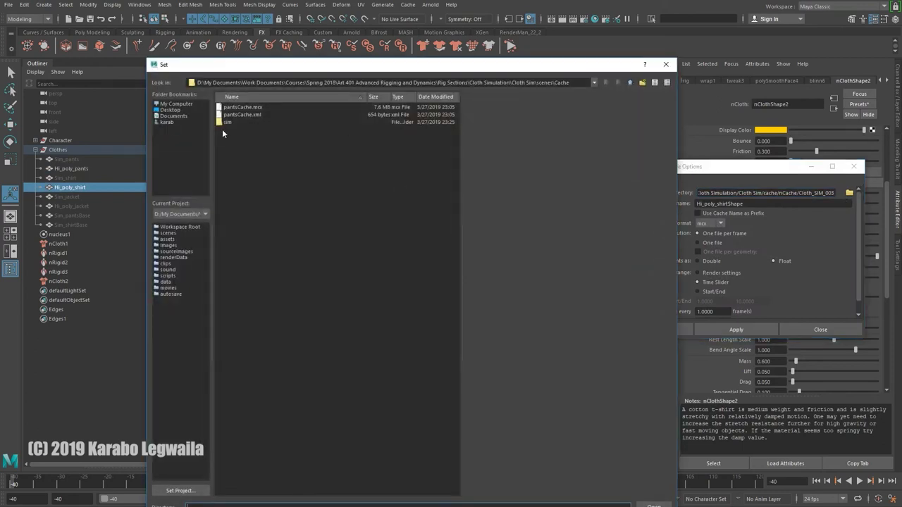
pyautogui.click(654, 504)
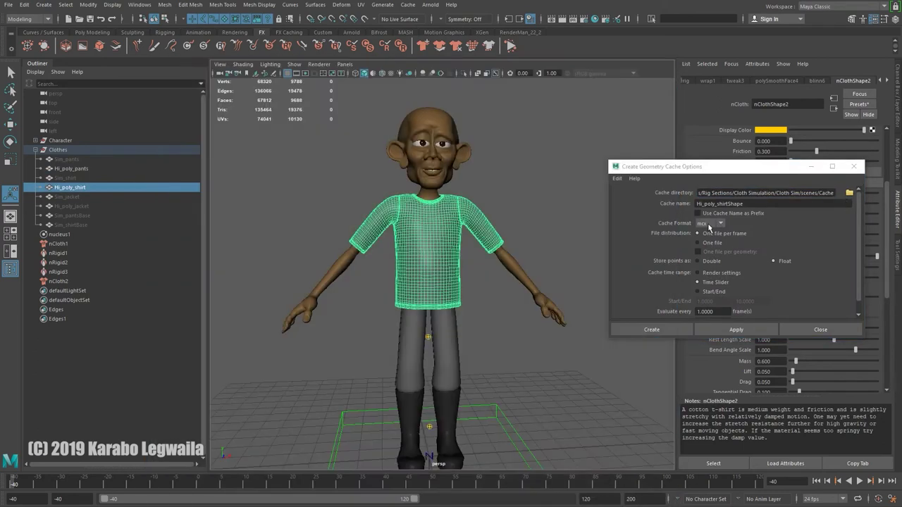
# Step: Create the shirt's geometry cache as one file named shirtCache over the time slider range
pyautogui.click(706, 245)
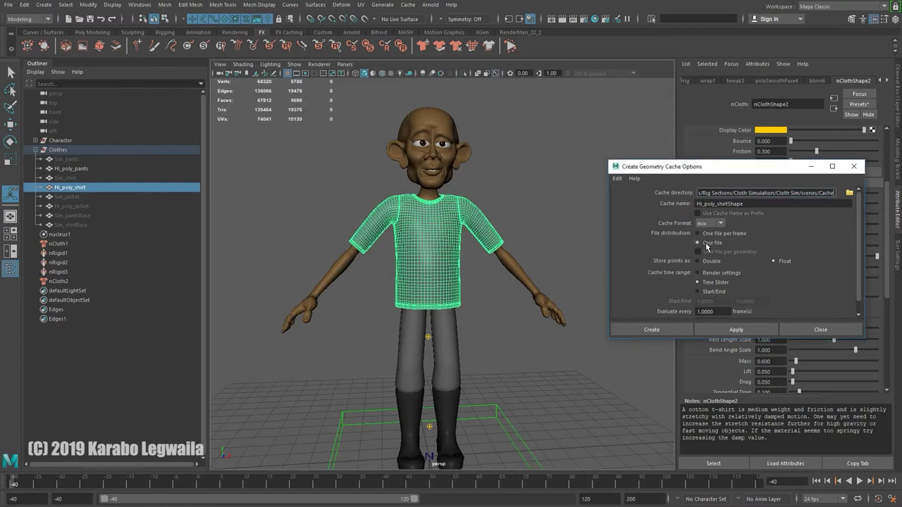
pyautogui.press('Tab')
pyautogui.write('sh')
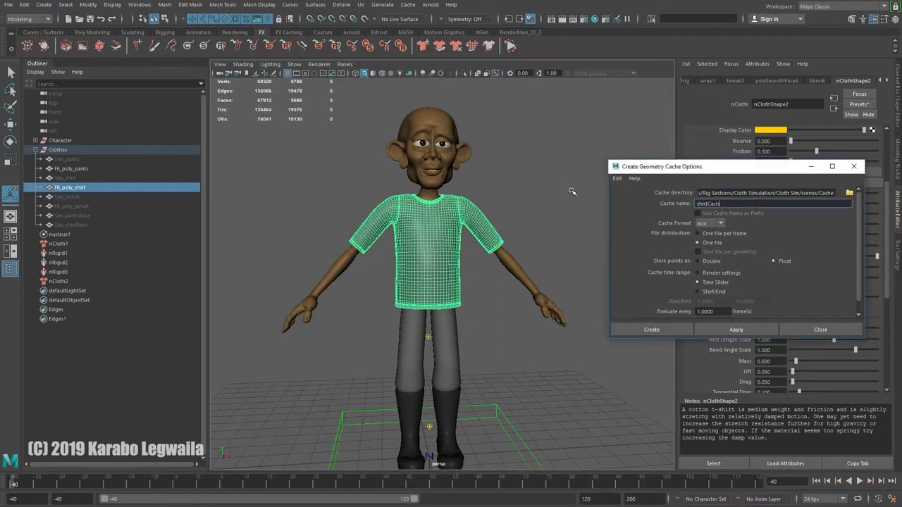
pyautogui.hotkey('ctrl', 'a')
# Step: Return to frame -40 and delete the construction history of Hi_poly_shirt
pyautogui.scroll(-8, 486, 327)
pyautogui.keyDown('alt'); pyautogui.moveTo(459, 338); pyautogui.dragTo(501, 332); pyautogui.keyUp('alt')
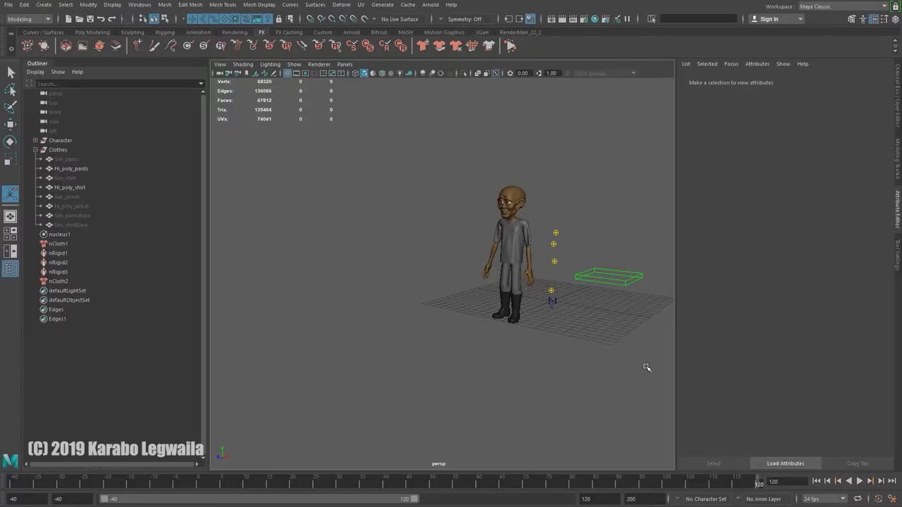
pyautogui.keyDown('alt'); pyautogui.moveTo(555, 286); pyautogui.dragTo(543, 301, button='middle'); pyautogui.keyUp('alt')
pyautogui.keyDown('alt'); pyautogui.moveTo(542, 301); pyautogui.dragTo(616, 284, button='right'); pyautogui.keyUp('alt')
pyautogui.keyDown('alt'); pyautogui.moveTo(615, 284); pyautogui.dragTo(462, 348, button='middle'); pyautogui.keyUp('alt')
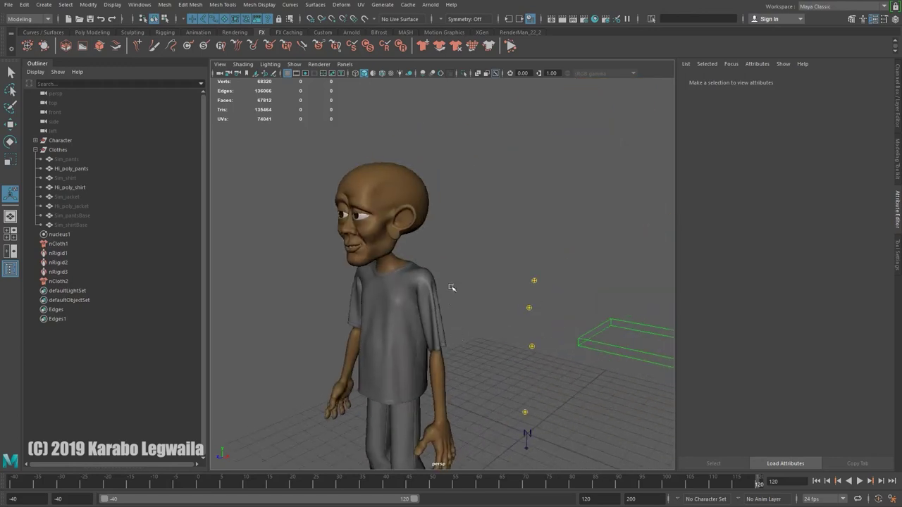
pyautogui.click(430, 294)
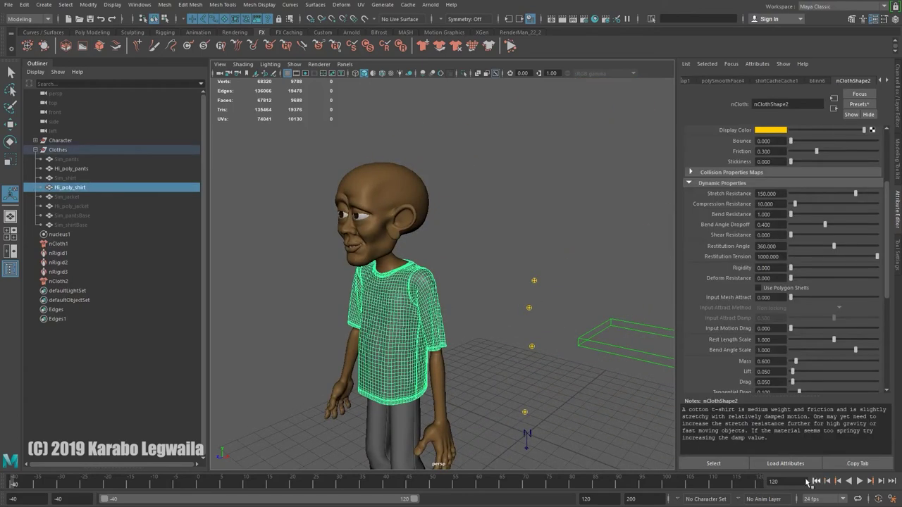
pyautogui.keyDown('alt'); pyautogui.moveTo(562, 326); pyautogui.dragTo(442, 321, button='middle'); pyautogui.keyUp('alt')
pyautogui.keyDown('alt'); pyautogui.moveTo(384, 295); pyautogui.dragTo(425, 261, button='right'); pyautogui.keyUp('alt')
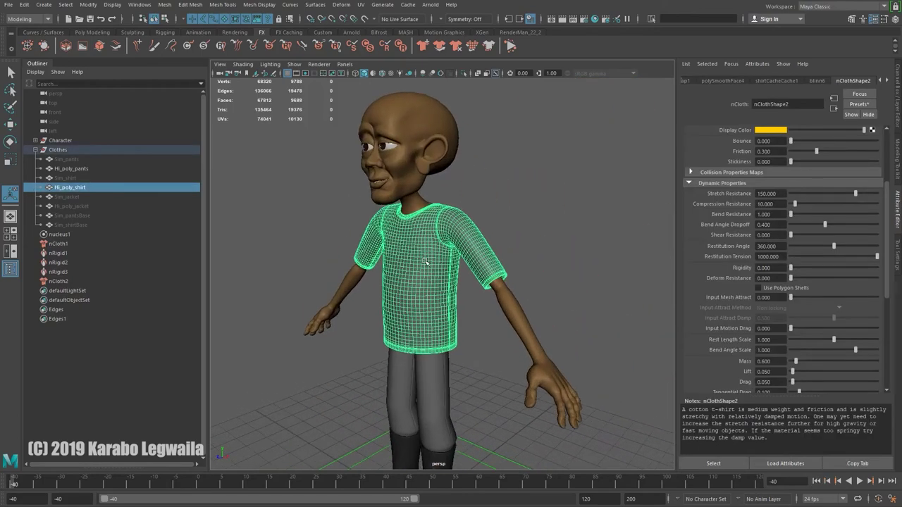
pyautogui.keyDown('alt'); pyautogui.moveTo(408, 224); pyautogui.dragTo(426, 227, button='middle'); pyautogui.keyUp('alt')
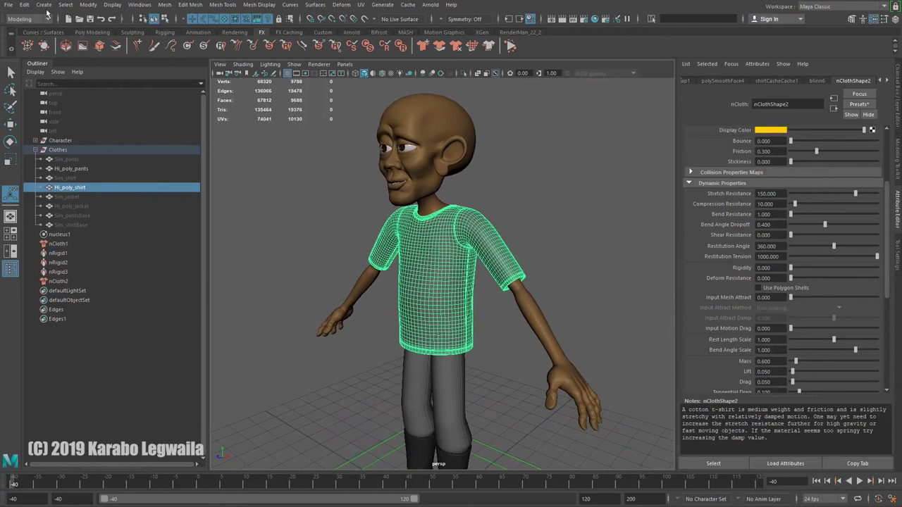
pyautogui.click(24, 5)
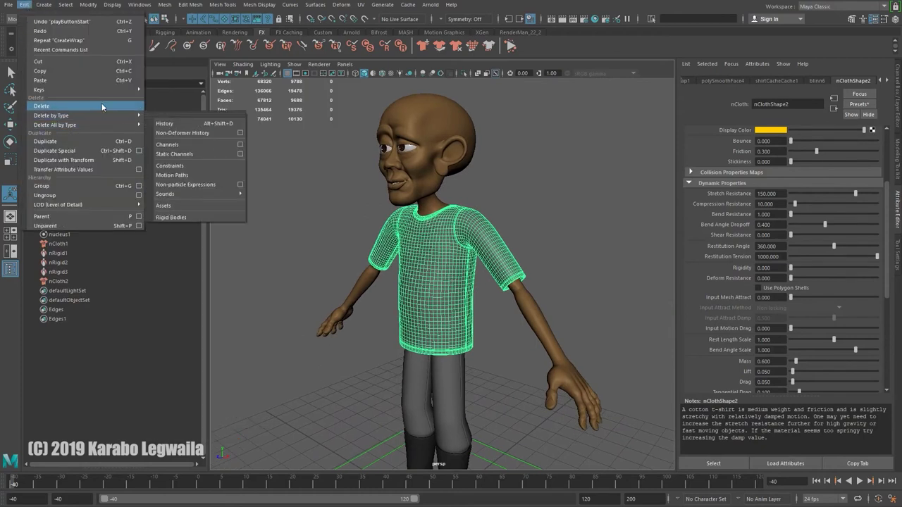
pyautogui.click(168, 123)
# Step: Go to frame 40 and import the shirtCache.xml geometry cache onto Hi_poly_shirt
pyautogui.click(386, 486)
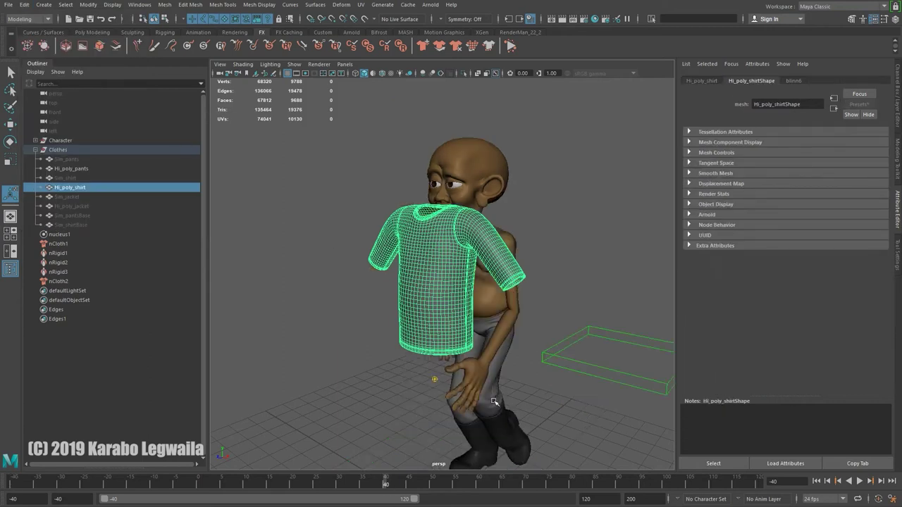
pyautogui.keyDown('alt'); pyautogui.moveTo(525, 199); pyautogui.dragTo(440, 185); pyautogui.keyUp('alt')
pyautogui.click(408, 5)
pyautogui.moveTo(435, 31)
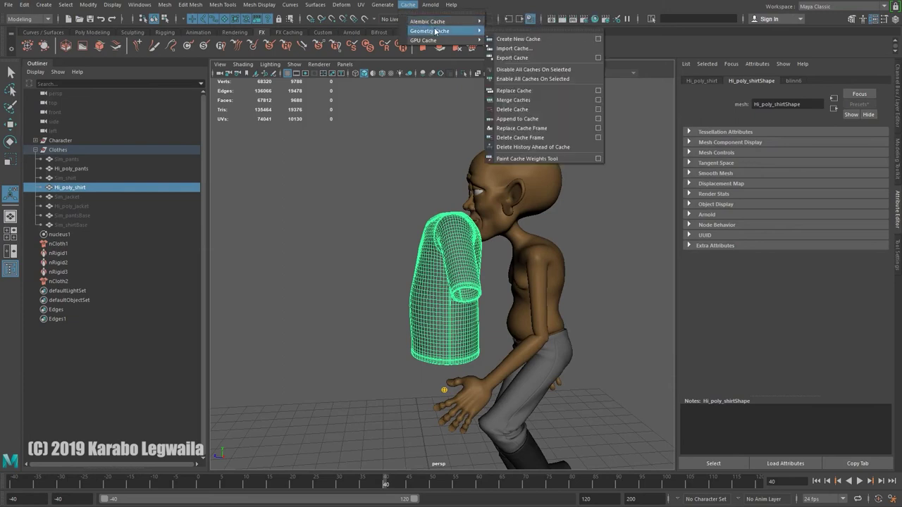
pyautogui.click(514, 48)
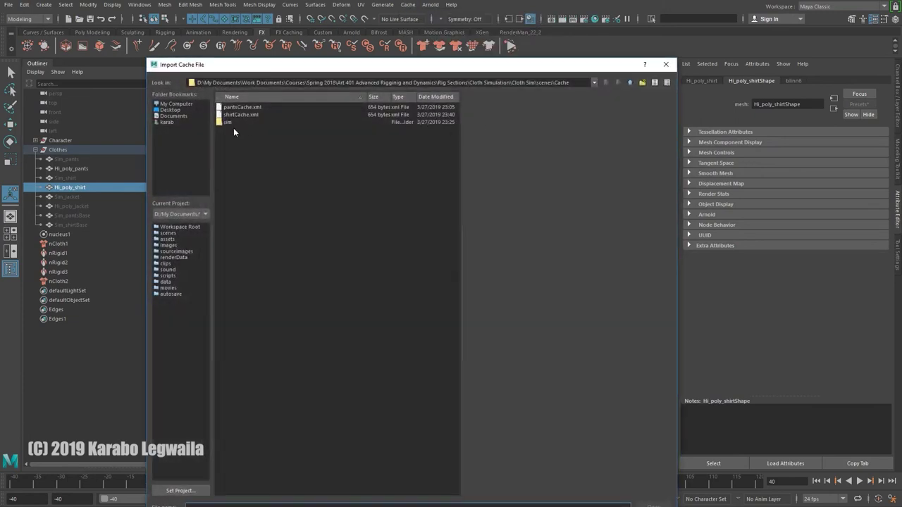
pyautogui.doubleClick(239, 115)
# Step: Examine the cached shirt from several sides at frame 50 and in playback, and rewind to frame -40
pyautogui.keyDown('alt'); pyautogui.moveTo(539, 345); pyautogui.dragTo(585, 318); pyautogui.keyUp('alt')
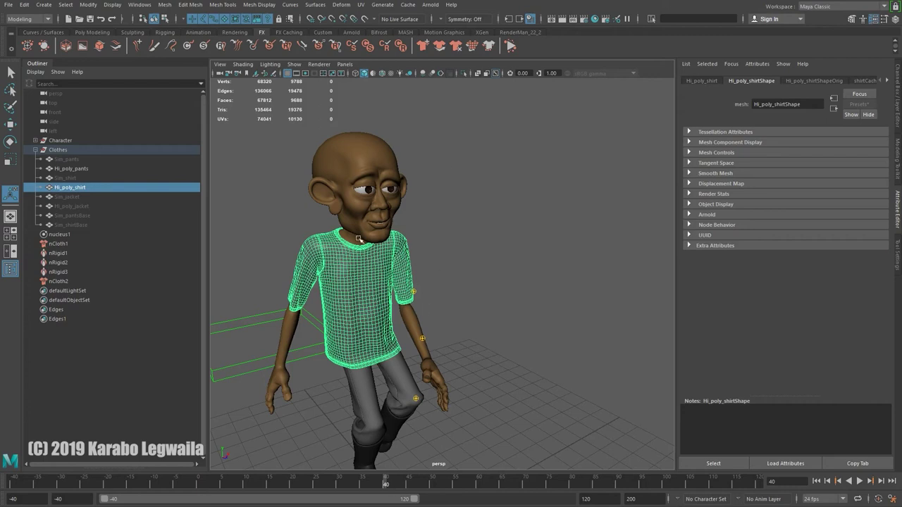
pyautogui.click(430, 483)
pyautogui.keyDown('alt'); pyautogui.moveTo(468, 423); pyautogui.dragTo(476, 383); pyautogui.keyUp('alt')
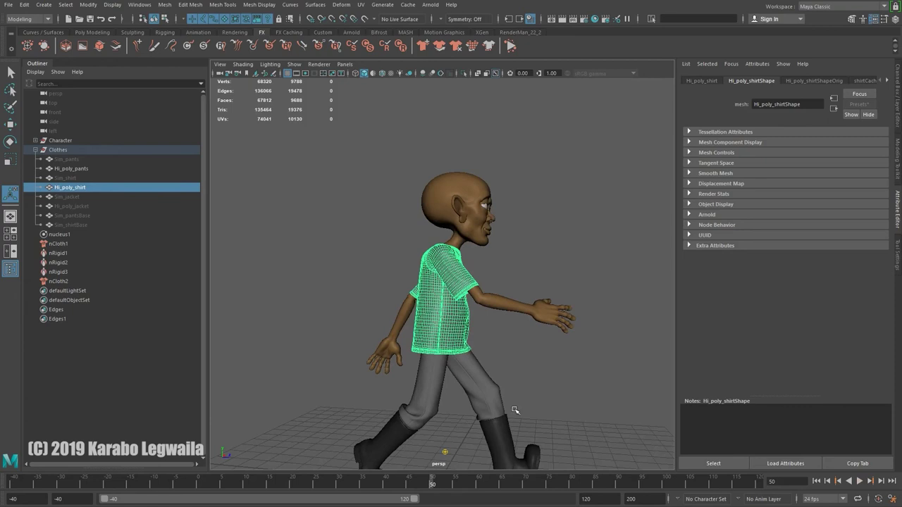
pyautogui.keyDown('alt'); pyautogui.moveTo(515, 410); pyautogui.dragTo(471, 418); pyautogui.keyUp('alt')
pyautogui.hotkey('alt', 'v')
pyautogui.keyDown('alt'); pyautogui.moveTo(498, 362); pyautogui.dragTo(475, 327); pyautogui.keyUp('alt')
pyautogui.click(816, 481)
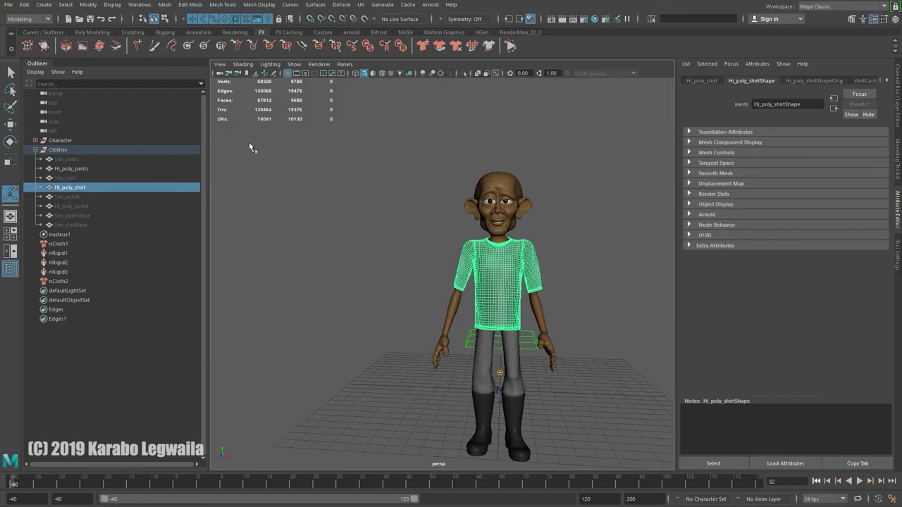
# Step: Delete the nCloth1 and nCloth2 nodes from the scene
pyautogui.keyDown('alt'); pyautogui.moveTo(550, 269); pyautogui.dragTo(442, 297, button='middle'); pyautogui.keyUp('alt')
pyautogui.keyDown('alt'); pyautogui.moveTo(443, 297); pyautogui.dragTo(439, 382, button='right'); pyautogui.keyUp('alt')
pyautogui.keyDown('alt'); pyautogui.moveTo(438, 382); pyautogui.dragTo(486, 359, button='middle'); pyautogui.keyUp('alt')
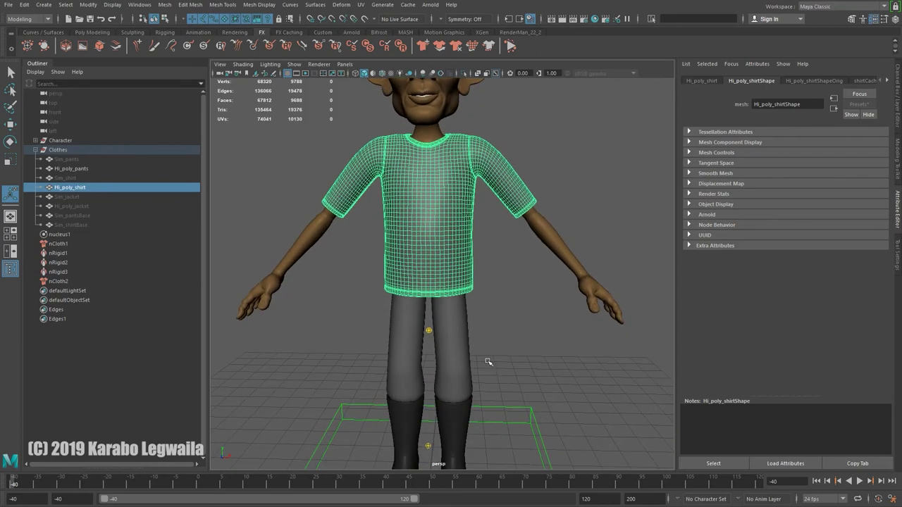
pyautogui.click(452, 342)
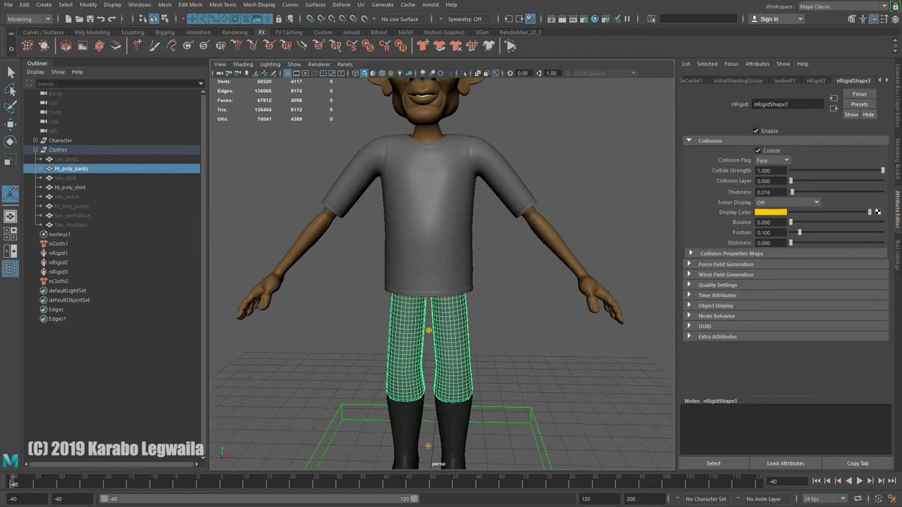
pyautogui.click(58, 244)
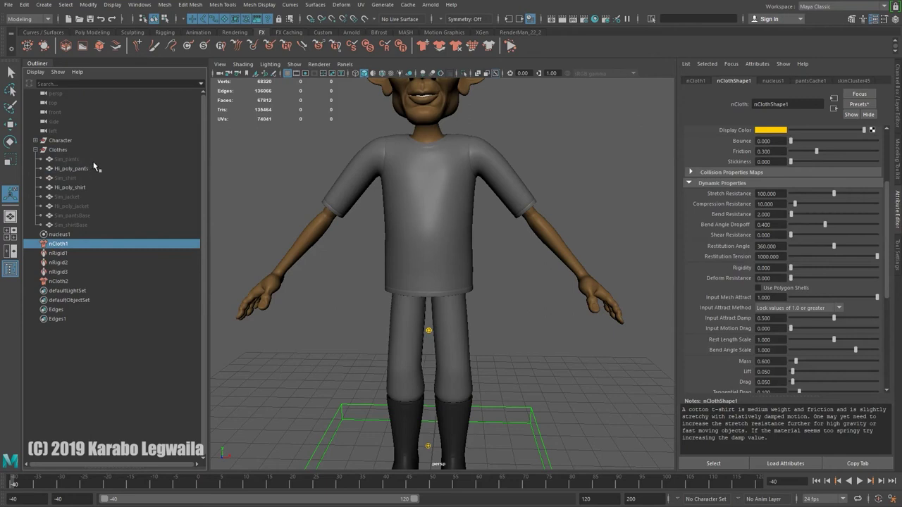
pyautogui.press('Delete')
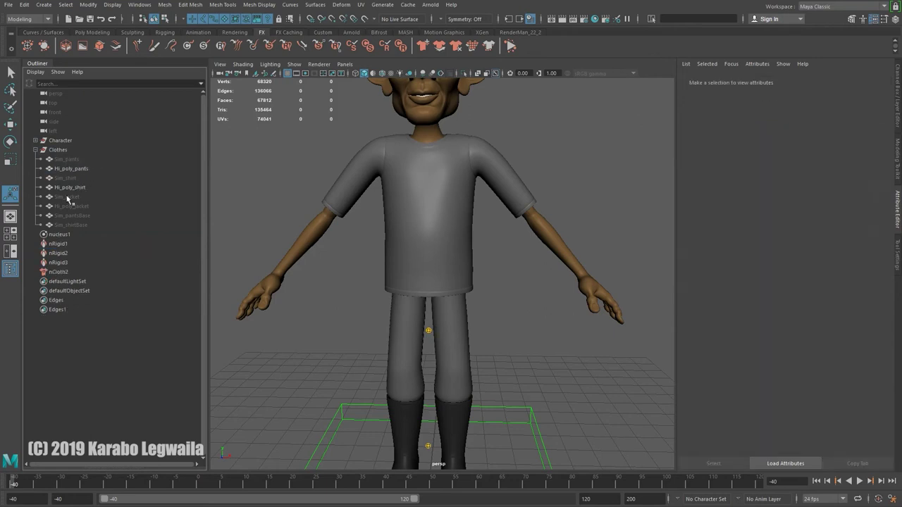
pyautogui.click(59, 272)
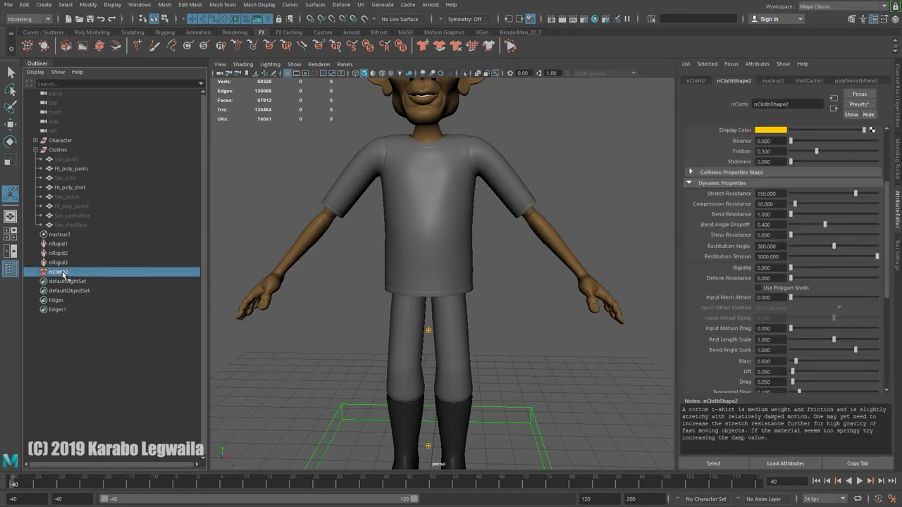
pyautogui.press('Delete')
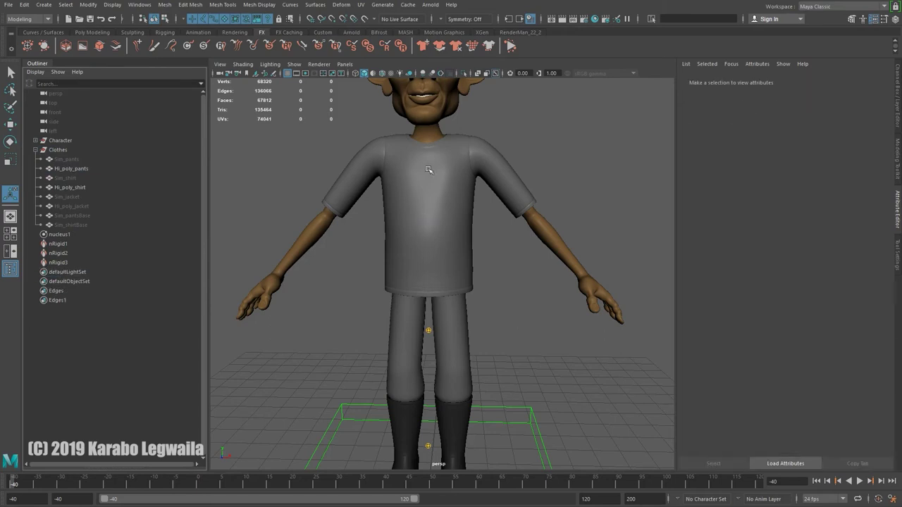
# Step: Inspect Hi_poly_shirt on the character and the rubber boots' nRigidShape2 collision settings
pyautogui.click(492, 163)
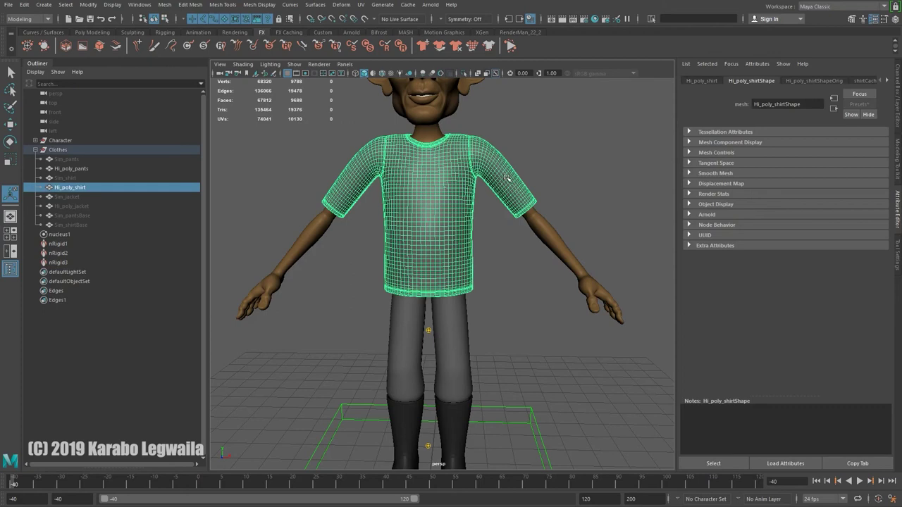
pyautogui.keyDown('alt'); pyautogui.moveTo(504, 176); pyautogui.dragTo(519, 241, button='middle'); pyautogui.keyUp('alt')
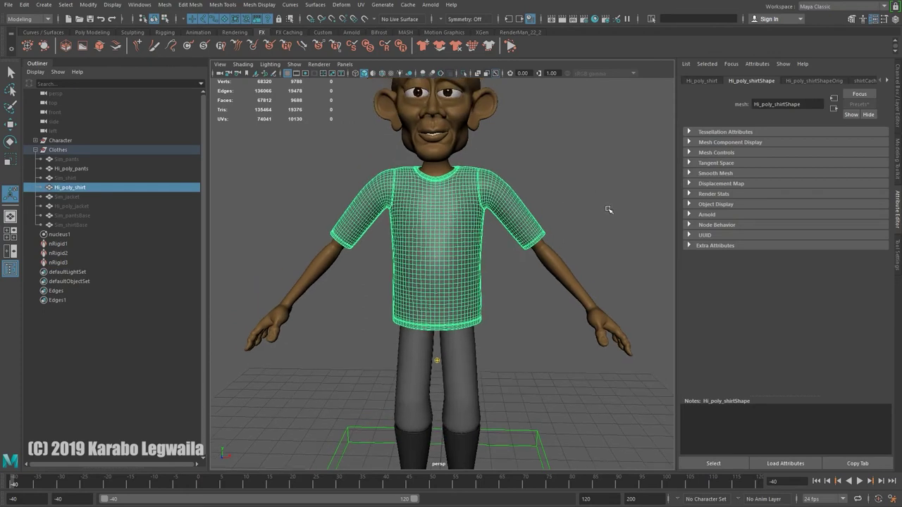
pyautogui.keyDown('alt'); pyautogui.moveTo(470, 389); pyautogui.dragTo(460, 392, button='middle'); pyautogui.keyUp('alt')
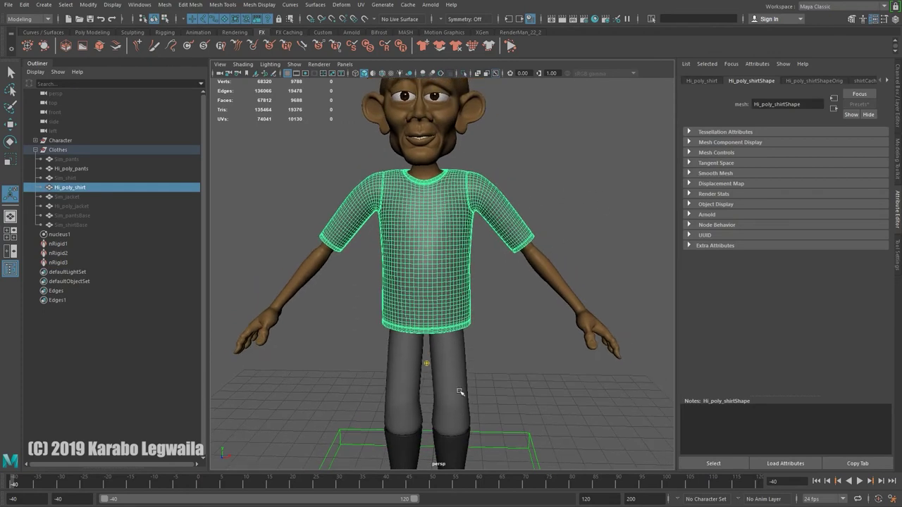
pyautogui.keyDown('alt'); pyautogui.moveTo(566, 429); pyautogui.dragTo(566, 397, button='middle'); pyautogui.keyUp('alt')
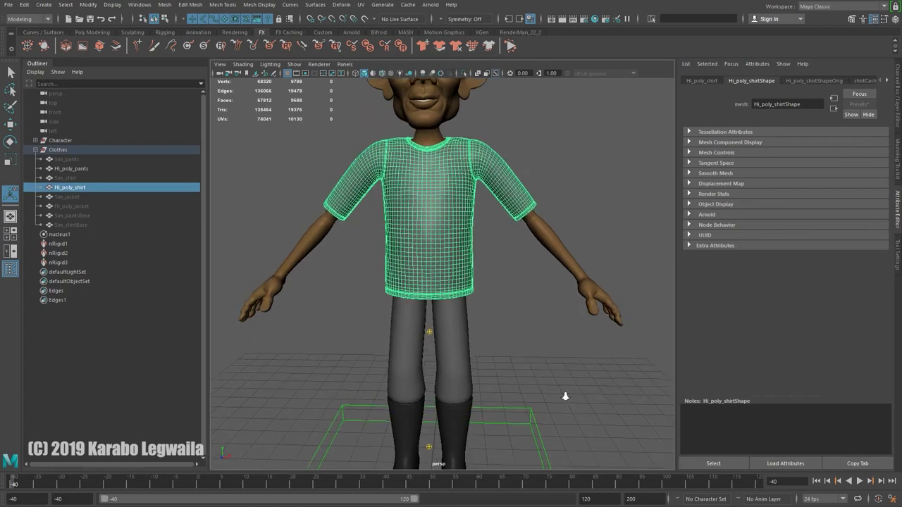
pyautogui.keyDown('alt'); pyautogui.moveTo(566, 396); pyautogui.dragTo(527, 391, button='right'); pyautogui.keyUp('alt')
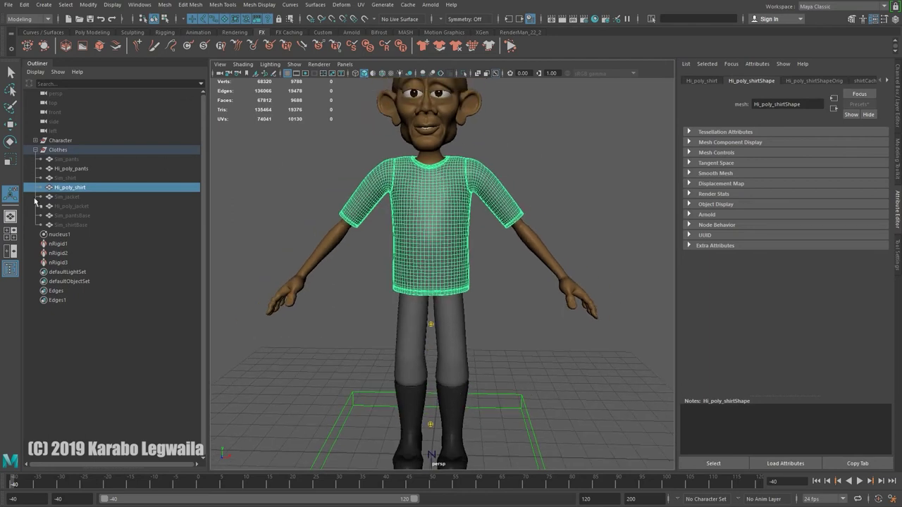
pyautogui.click(62, 263)
pyautogui.click(462, 404)
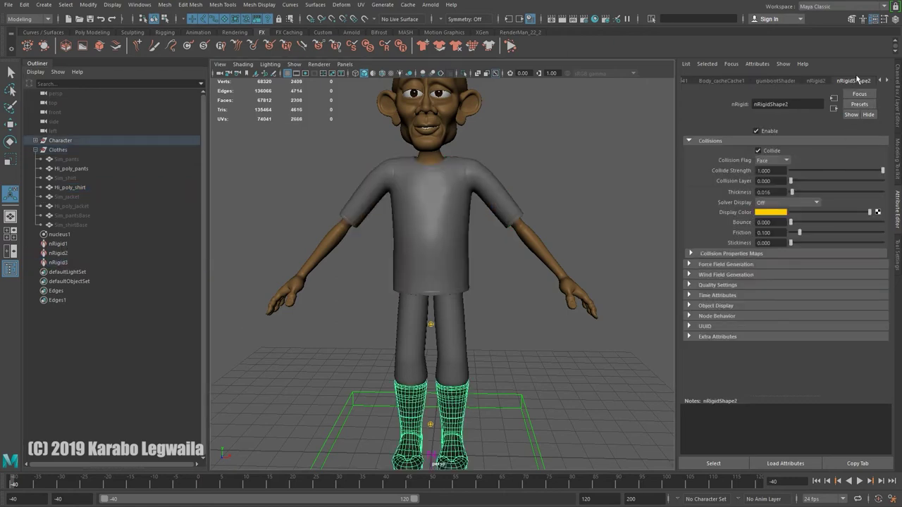
pyautogui.click(886, 79)
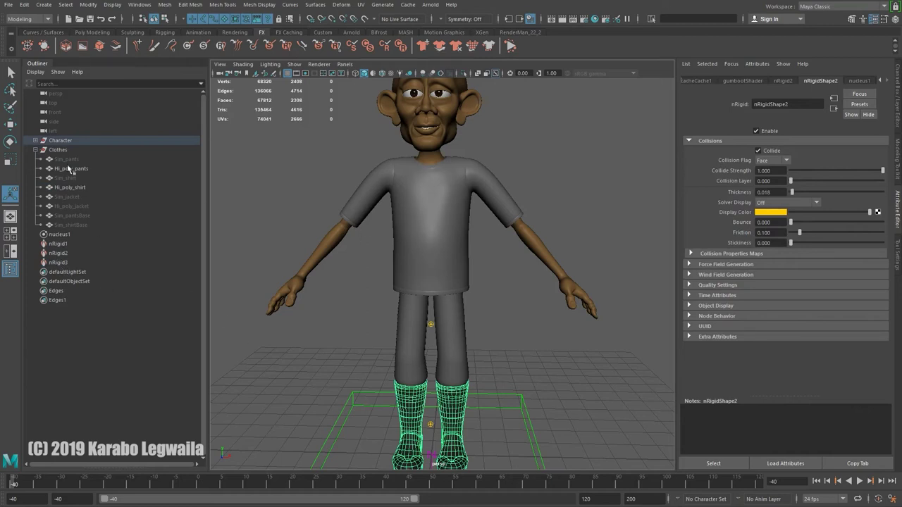
# Step: Unhide Sim_jacket in the Clothes group and delete the nRigid3 collider from the scene
pyautogui.click(77, 197)
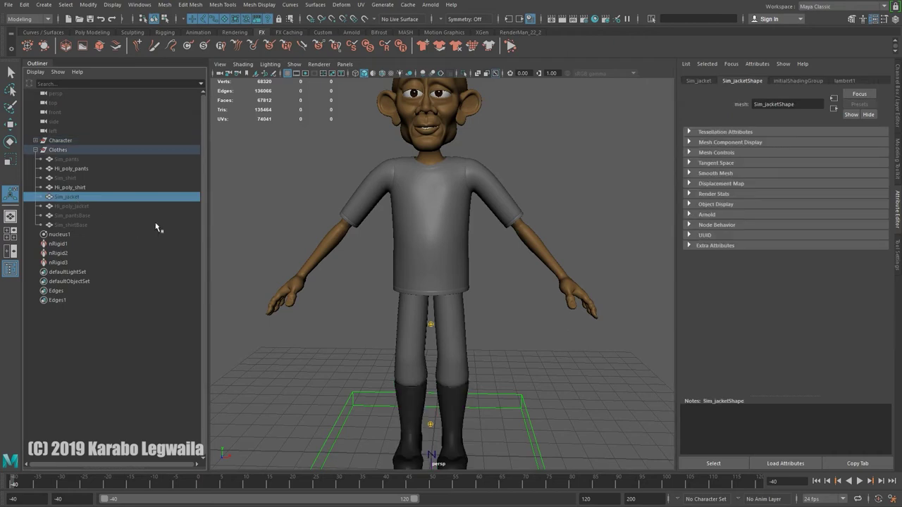
pyautogui.hotkey('shift', 'h')
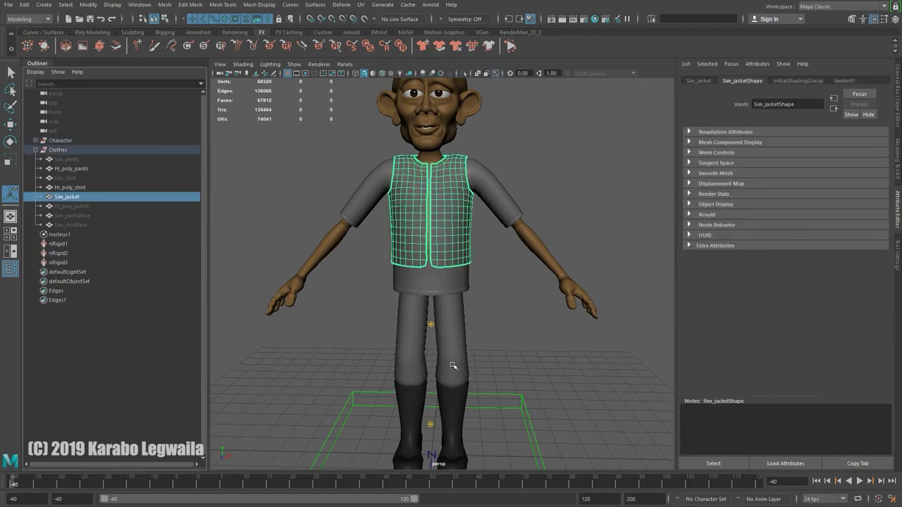
pyautogui.click(60, 263)
pyautogui.press('Delete')
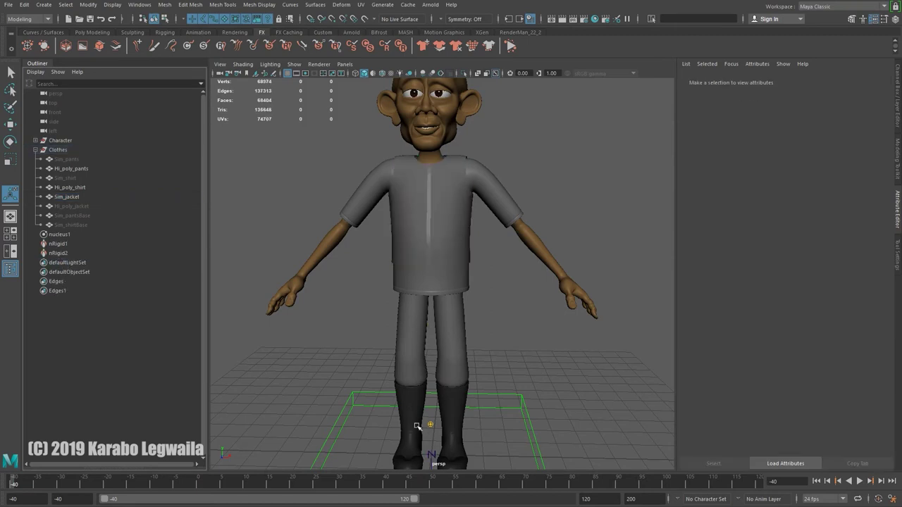
# Step: Check which meshes the remaining nRigid nodes belong to, and delete the rubber boots' nRigid2 collider
pyautogui.scroll(5, 437, 312)
pyautogui.scroll(2, 424, 235)
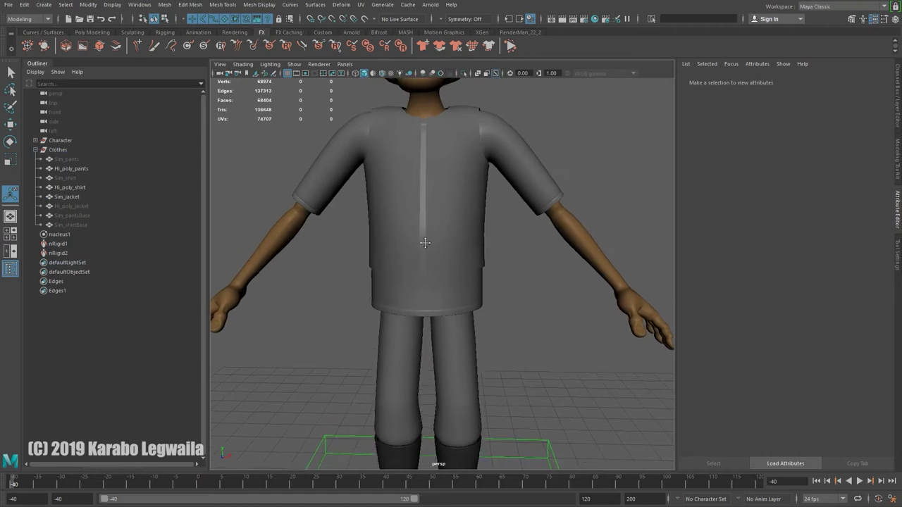
pyautogui.click(58, 244)
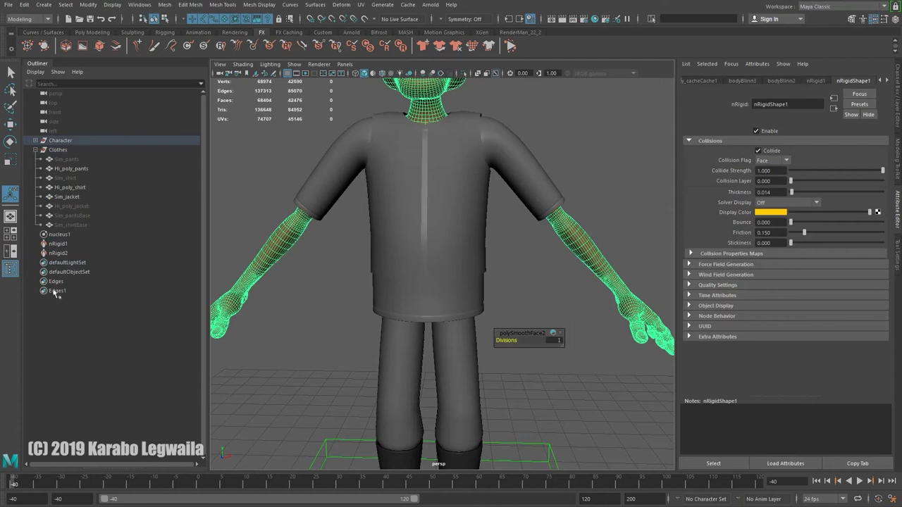
pyautogui.click(67, 255)
pyautogui.click(462, 310)
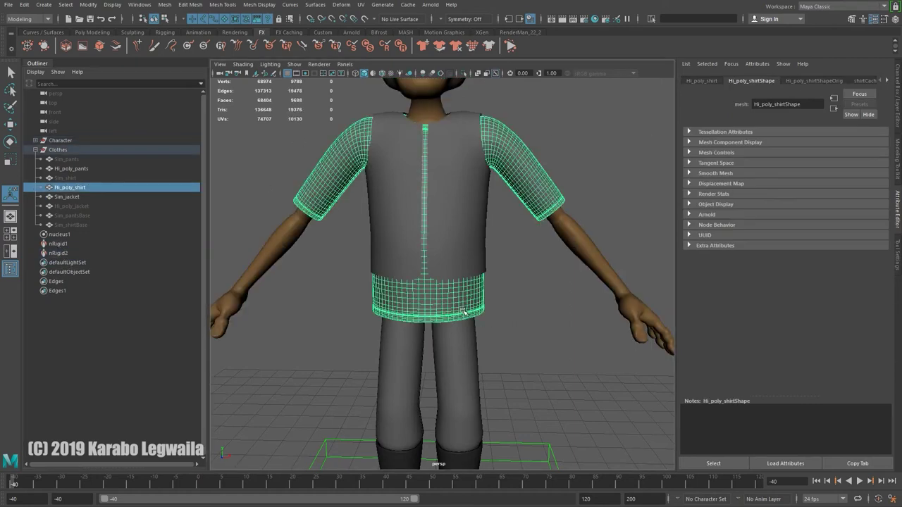
pyautogui.click(464, 374)
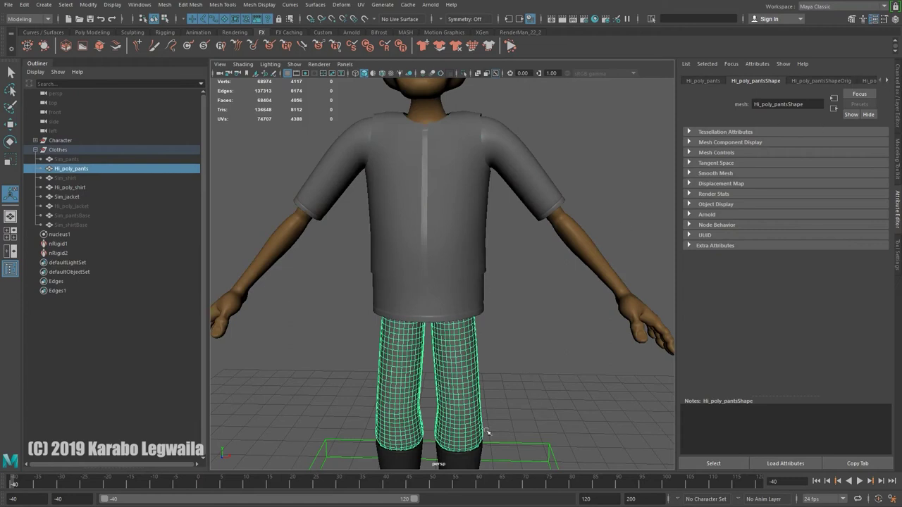
pyautogui.click(465, 458)
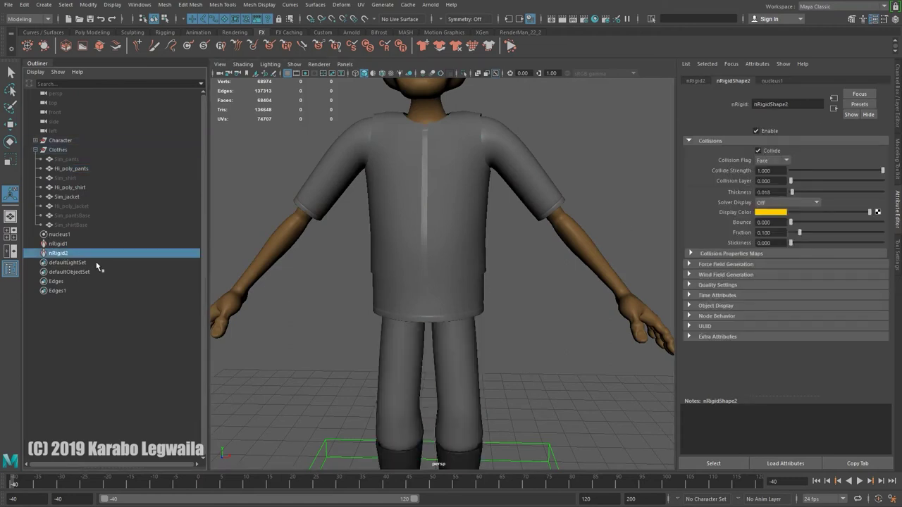
pyautogui.click(474, 462)
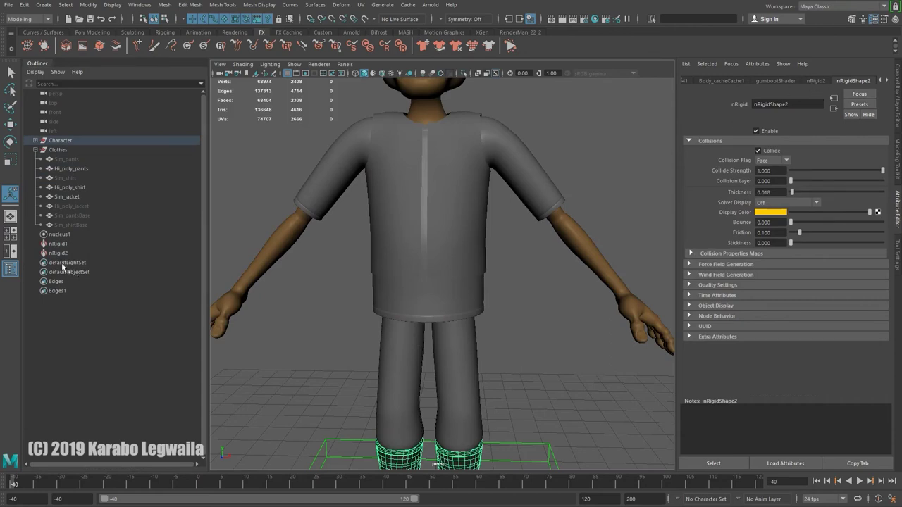
pyautogui.click(59, 253)
pyautogui.press('Delete')
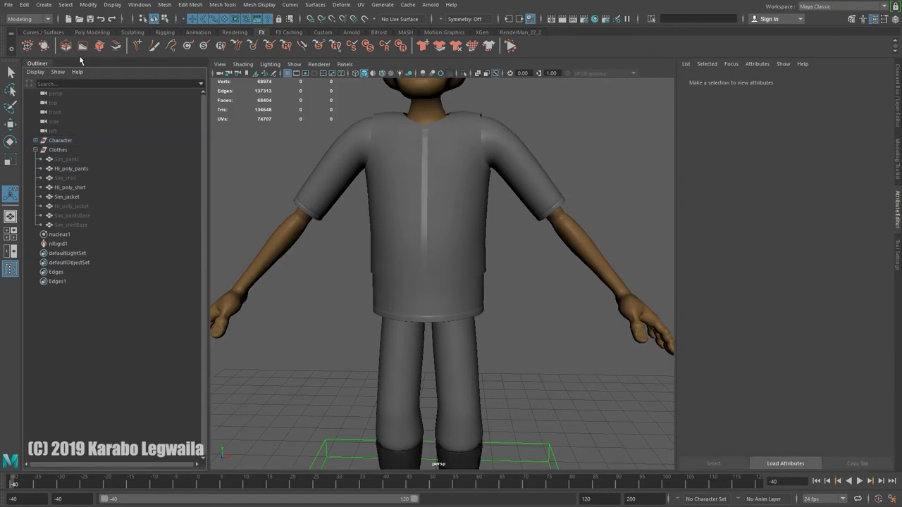
# Step: Save the scene, continuing past the student version notice
pyautogui.click(90, 18)
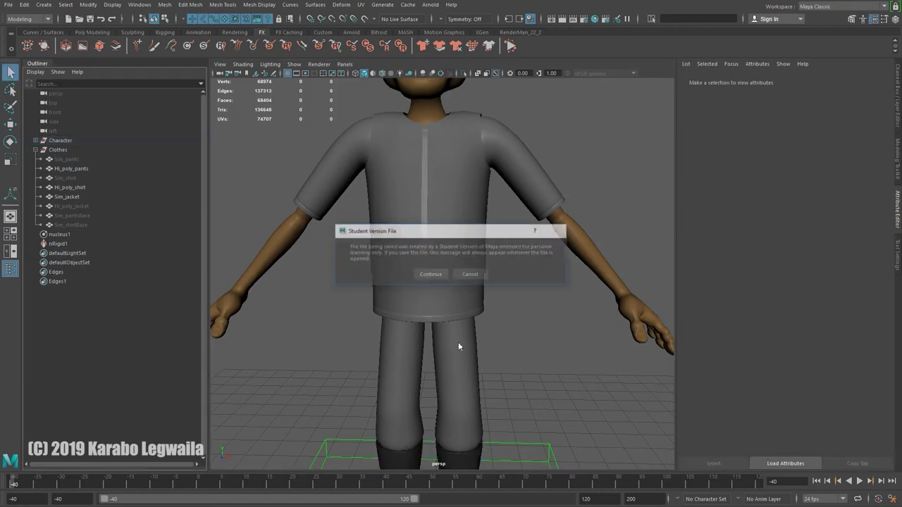
pyautogui.click(430, 274)
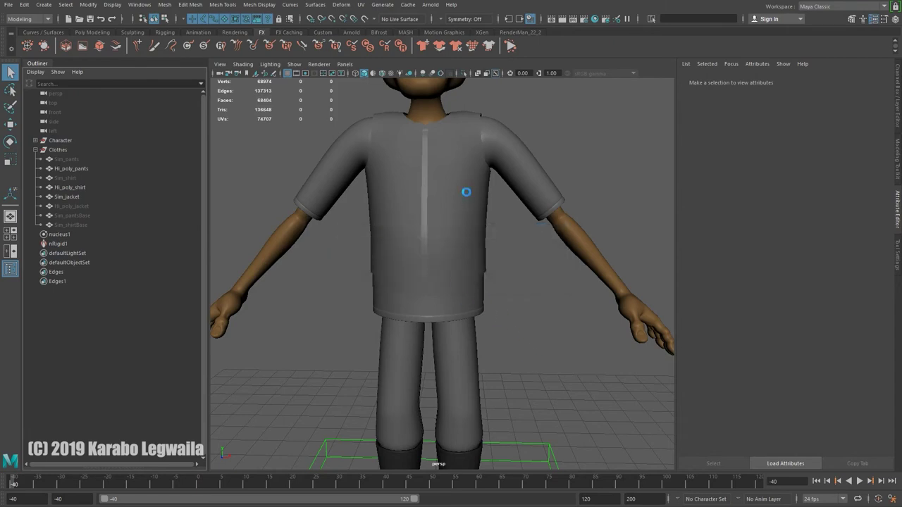
pyautogui.press('y')
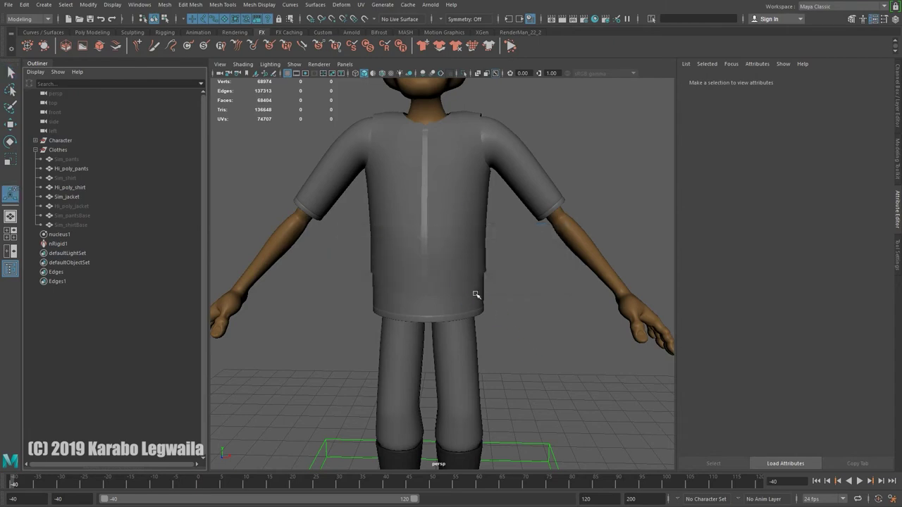
# Step: Turn Hi_poly_shirt into a passive collider using the FX nCloth commands
pyautogui.scroll(-3, 579, 316)
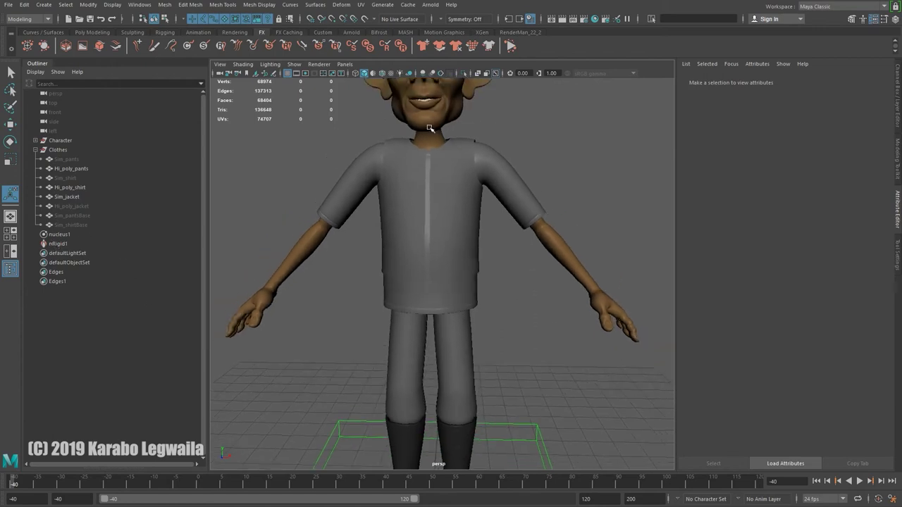
pyautogui.scroll(2, 486, 236)
pyautogui.click(377, 199)
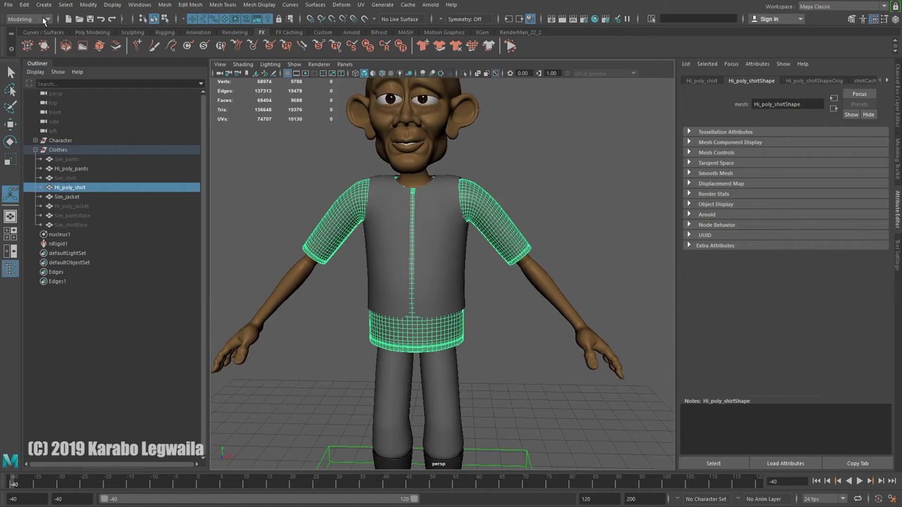
pyautogui.click(43, 20)
pyautogui.click(25, 60)
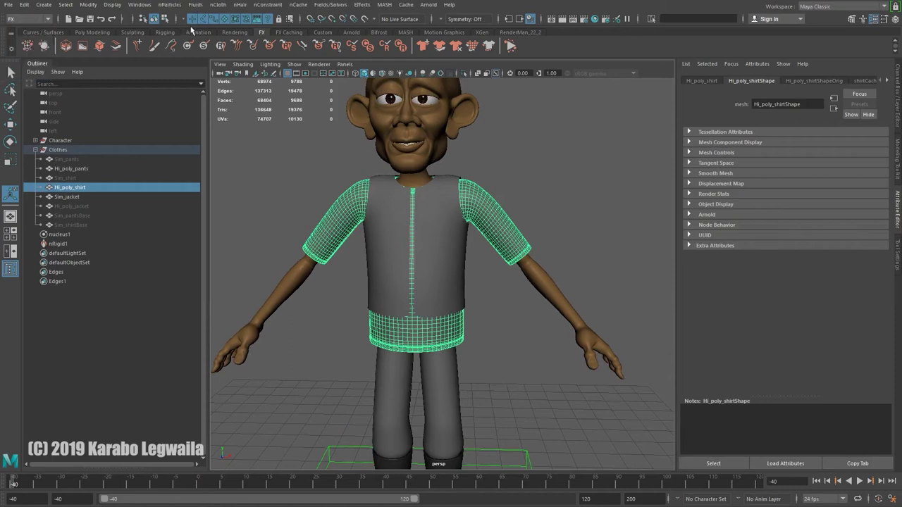
pyautogui.click(218, 5)
pyautogui.click(269, 32)
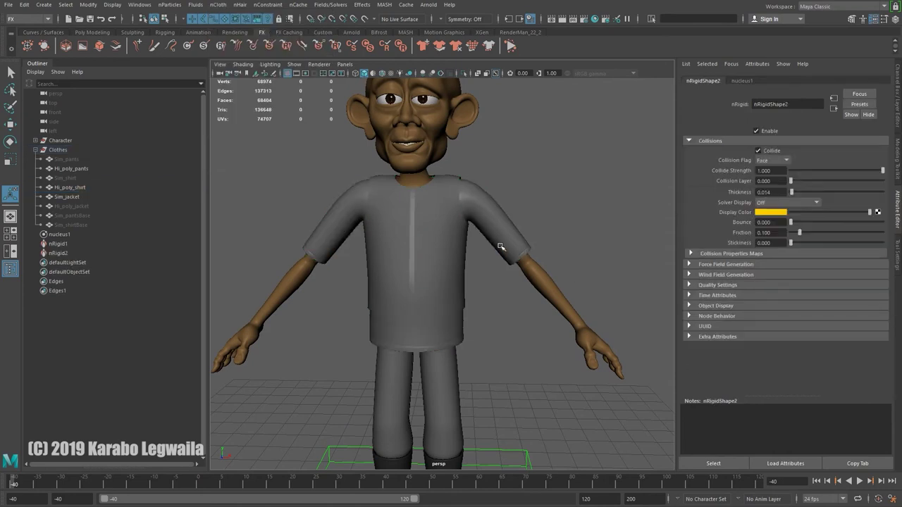
# Step: Select Sim_jacket and examine its mesh on the character from the front, side and back
pyautogui.click(436, 230)
pyautogui.keyDown('alt'); pyautogui.moveTo(564, 301); pyautogui.dragTo(451, 207); pyautogui.keyUp('alt')
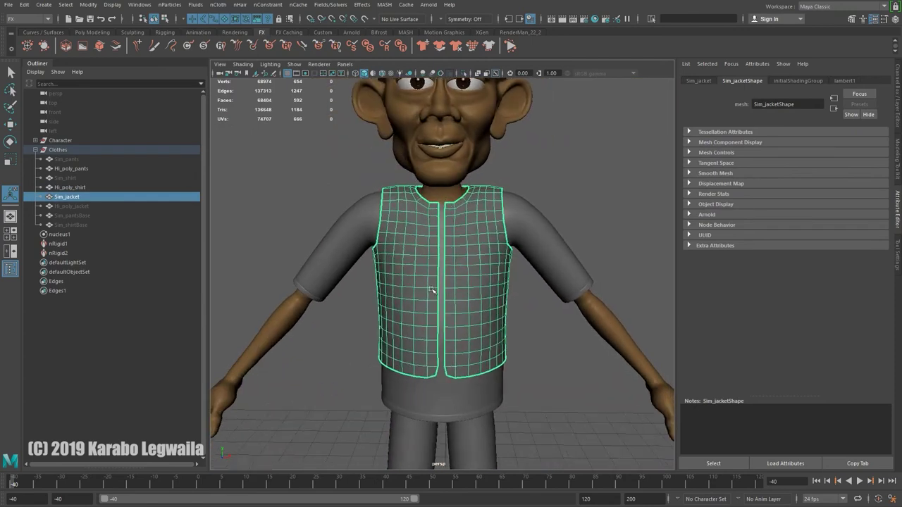
pyautogui.moveTo(432, 251)
pyautogui.keyDown('alt'); pyautogui.mouseDown()
pyautogui.moveTo(507, 243)
pyautogui.moveTo(435, 236)
pyautogui.mouseUp(); pyautogui.keyUp('alt')
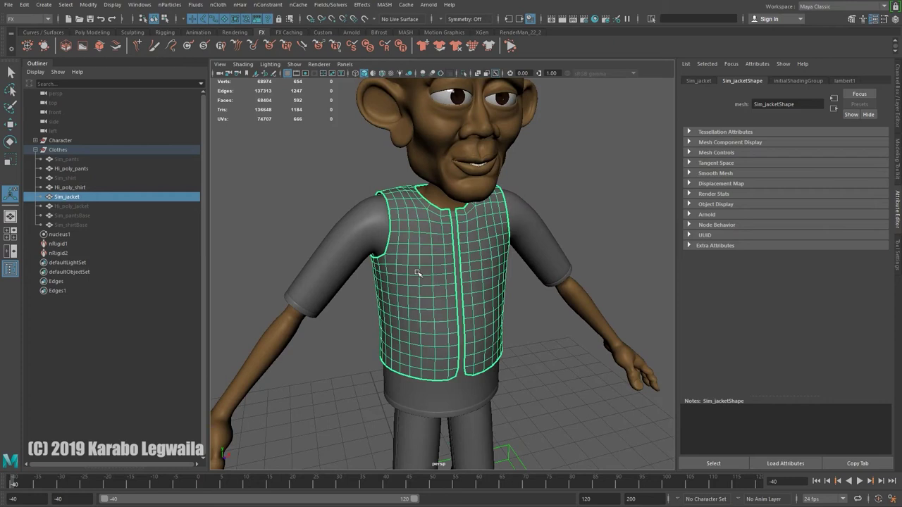
pyautogui.keyDown('alt'); pyautogui.moveTo(456, 261); pyautogui.dragTo(591, 283); pyautogui.keyUp('alt')
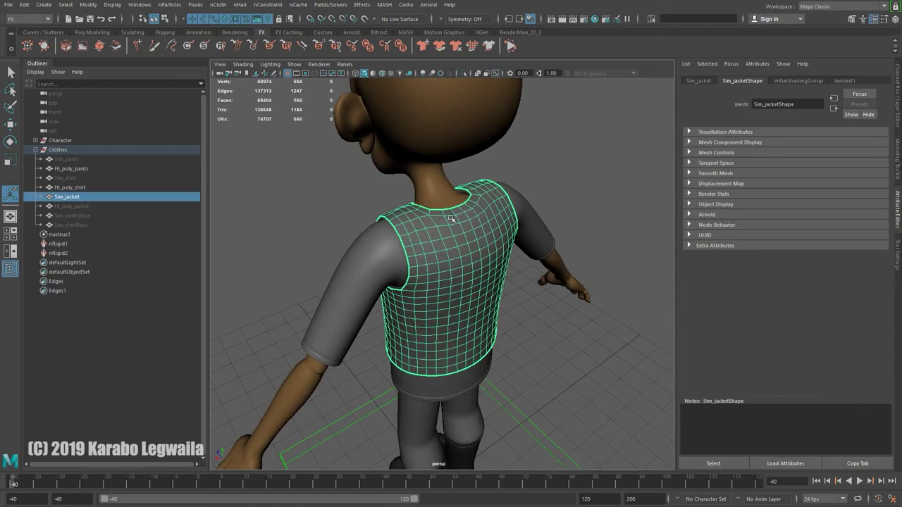
pyautogui.keyDown('alt'); pyautogui.moveTo(446, 237); pyautogui.dragTo(463, 223); pyautogui.keyUp('alt')
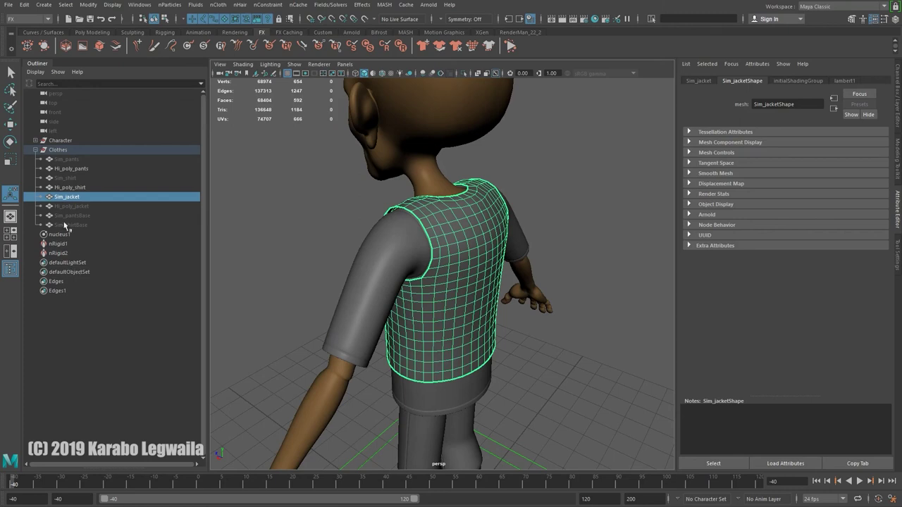
pyautogui.keyDown('alt'); pyautogui.moveTo(472, 282); pyautogui.dragTo(532, 311); pyautogui.keyUp('alt')
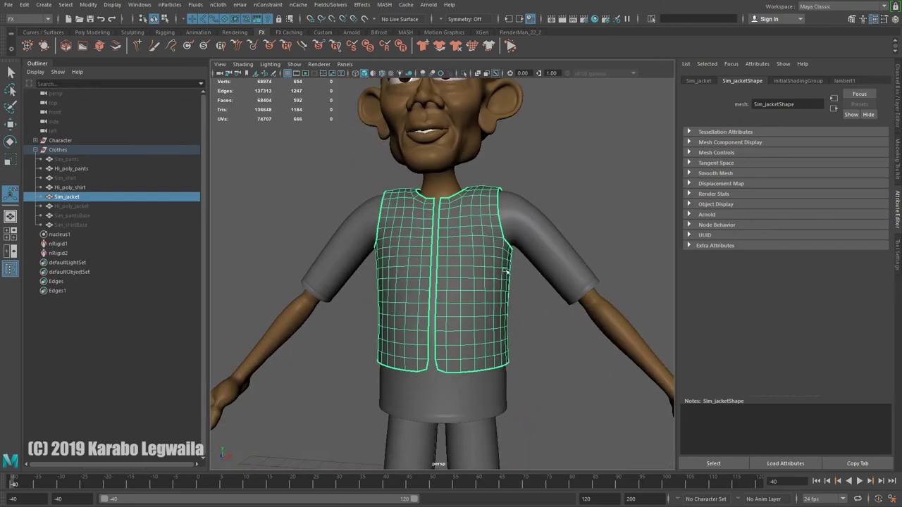
pyautogui.keyDown('alt'); pyautogui.moveTo(455, 301); pyautogui.dragTo(443, 199); pyautogui.keyUp('alt')
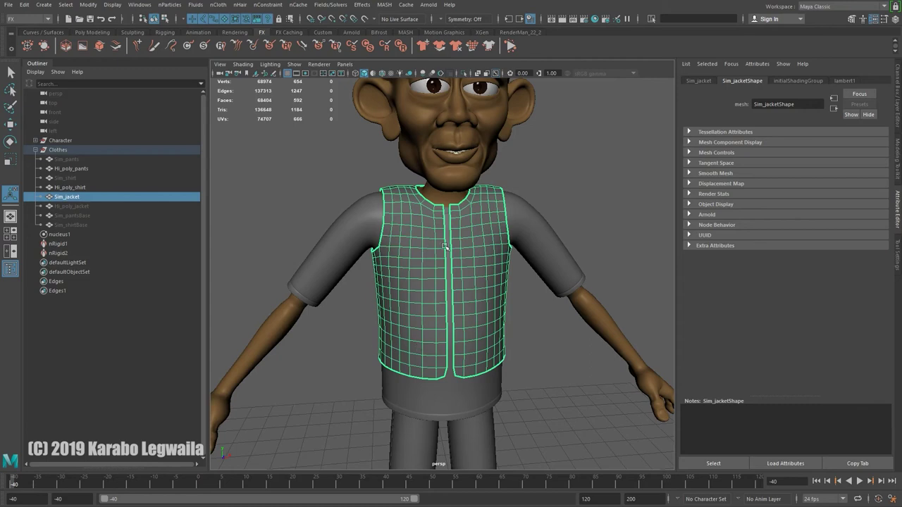
pyautogui.moveTo(394, 239)
pyautogui.keyDown('alt'); pyautogui.mouseDown()
pyautogui.moveTo(386, 237)
pyautogui.moveTo(449, 220)
pyautogui.moveTo(385, 235)
pyautogui.mouseUp(); pyautogui.keyUp('alt')
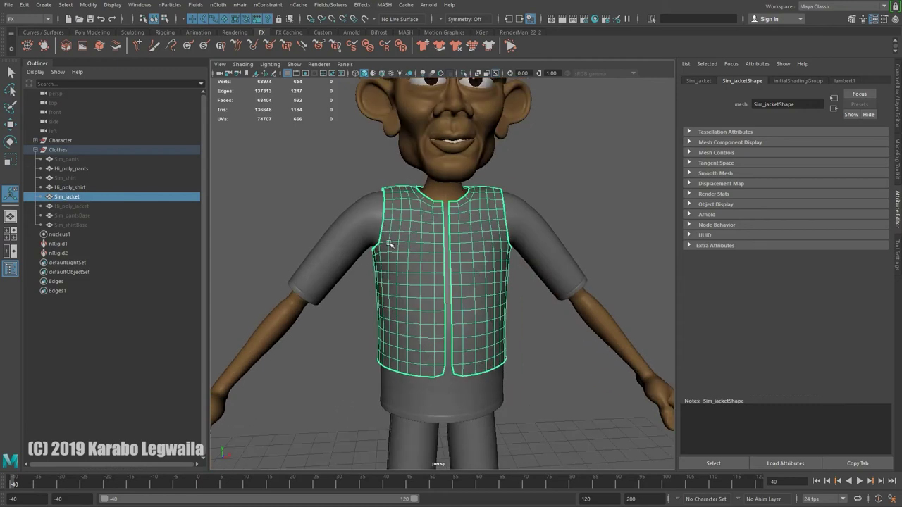
pyautogui.keyDown('alt'); pyautogui.moveTo(385, 235); pyautogui.dragTo(439, 271, button='right'); pyautogui.keyUp('alt')
pyautogui.keyDown('alt'); pyautogui.moveTo(439, 271); pyautogui.dragTo(517, 304); pyautogui.keyUp('alt')
pyautogui.keyDown('alt'); pyautogui.moveTo(517, 303); pyautogui.dragTo(451, 282, button='right'); pyautogui.keyUp('alt')
pyautogui.keyDown('alt'); pyautogui.moveTo(451, 282); pyautogui.dragTo(382, 258); pyautogui.keyUp('alt')
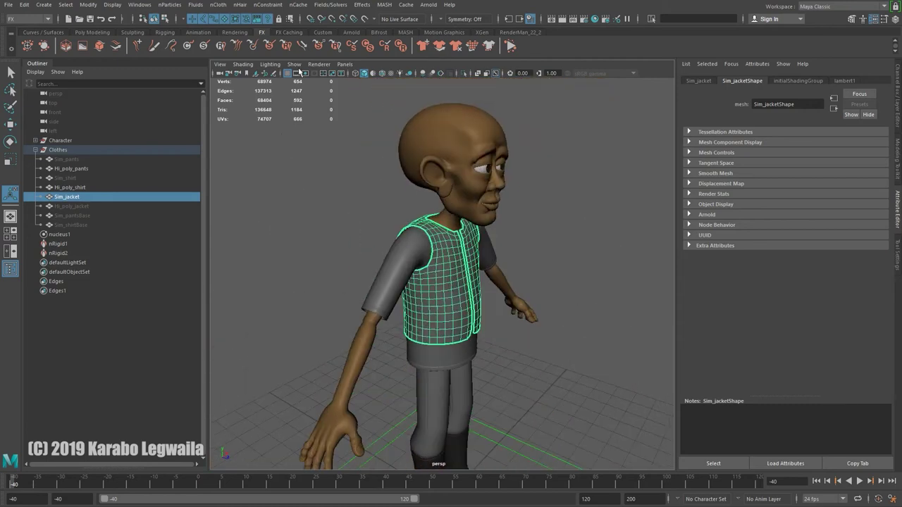
# Step: Enable joint display in the perspective view and frame the skeleton around the character's neck and shoulders
pyautogui.click(294, 66)
pyautogui.click(331, 228)
pyautogui.keyDown('alt'); pyautogui.moveTo(394, 253); pyautogui.dragTo(497, 252); pyautogui.keyUp('alt')
pyautogui.press('f')
pyautogui.keyDown('alt'); pyautogui.moveTo(506, 217); pyautogui.dragTo(521, 405, button='middle'); pyautogui.keyUp('alt')
pyautogui.keyDown('alt'); pyautogui.moveTo(522, 404); pyautogui.dragTo(501, 375); pyautogui.keyUp('alt')
# Step: Select the neckA joint together with Sim_jacket and bind the jacket's skin to the skeleton using the Rigging commands
pyautogui.click(429, 242)
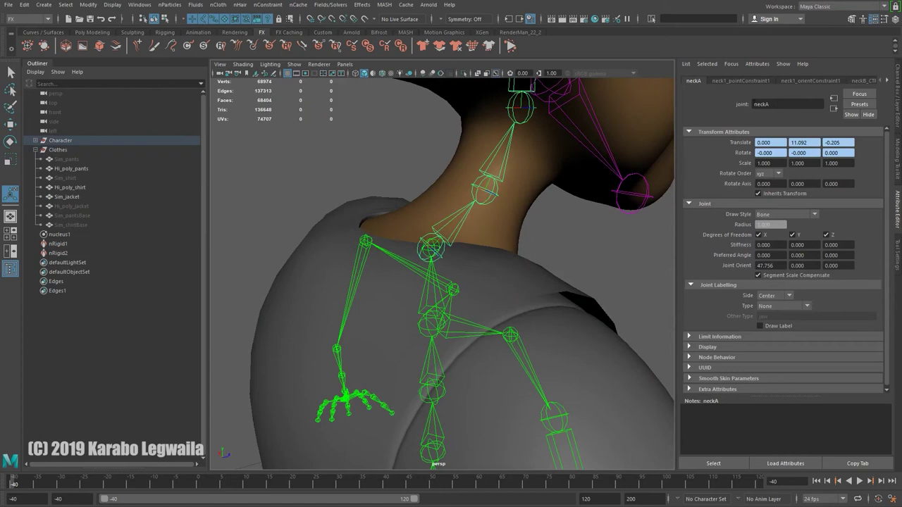
pyautogui.click(320, 243)
pyautogui.keyDown('alt'); pyautogui.moveTo(493, 325); pyautogui.dragTo(383, 301); pyautogui.keyUp('alt')
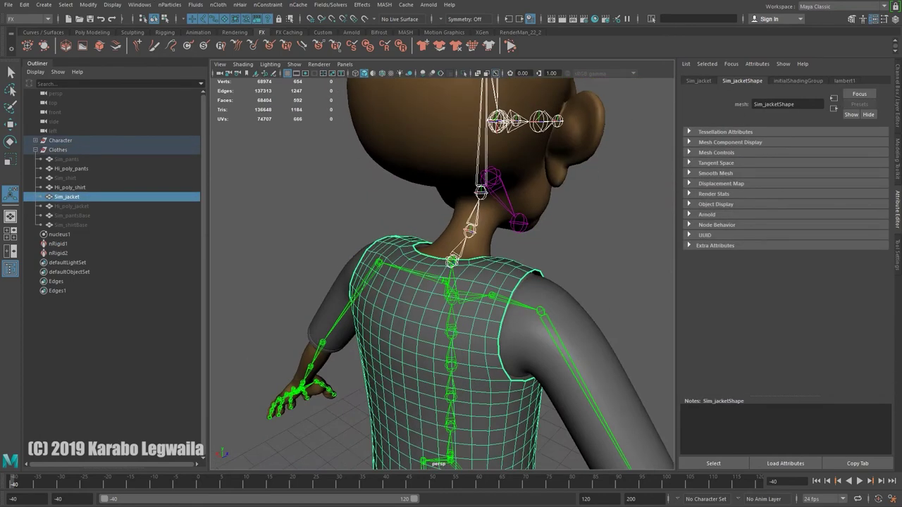
pyautogui.click(48, 19)
pyautogui.click(28, 37)
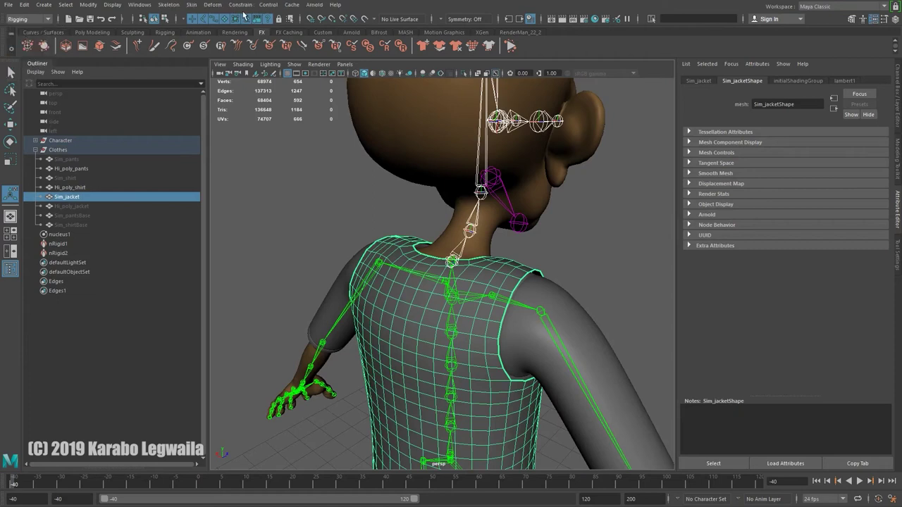
pyautogui.click(192, 5)
pyautogui.click(547, 276)
# Step: Select the bound Sim_jacket, check how it follows the walk by scrubbing and playing the animation, and rewind to frame -40
pyautogui.keyDown('alt'); pyautogui.moveTo(579, 304); pyautogui.dragTo(476, 335); pyautogui.keyUp('alt')
pyautogui.keyDown('alt'); pyautogui.moveTo(476, 334); pyautogui.dragTo(493, 284, button='middle'); pyautogui.keyUp('alt')
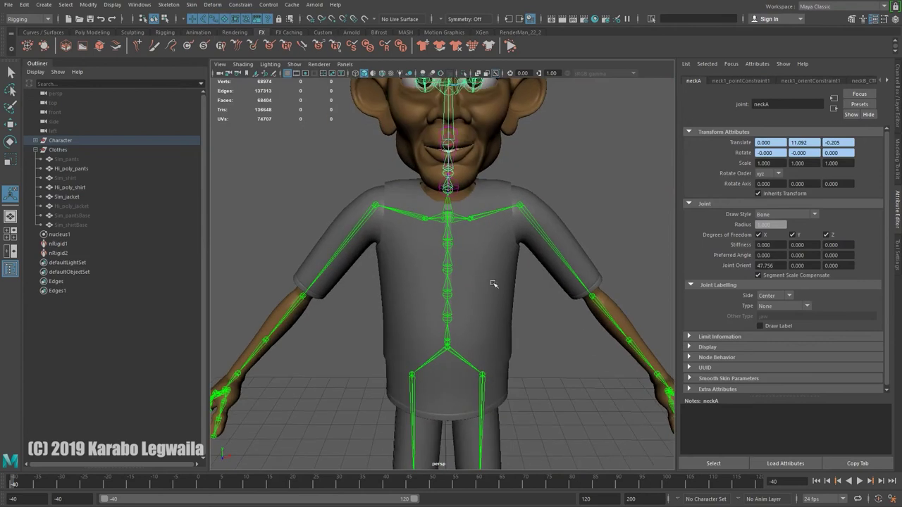
pyautogui.click(493, 284)
pyautogui.keyDown('alt'); pyautogui.moveTo(591, 380); pyautogui.dragTo(543, 366, button='right'); pyautogui.keyUp('alt')
pyautogui.keyDown('alt'); pyautogui.moveTo(543, 366); pyautogui.dragTo(491, 343); pyautogui.keyUp('alt')
pyautogui.keyDown('alt'); pyautogui.moveTo(550, 395); pyautogui.dragTo(427, 363, button='right'); pyautogui.keyUp('alt')
pyautogui.moveTo(287, 483); pyautogui.dragTo(343, 492)
pyautogui.keyDown('alt'); pyautogui.moveTo(539, 291); pyautogui.dragTo(463, 289); pyautogui.keyUp('alt')
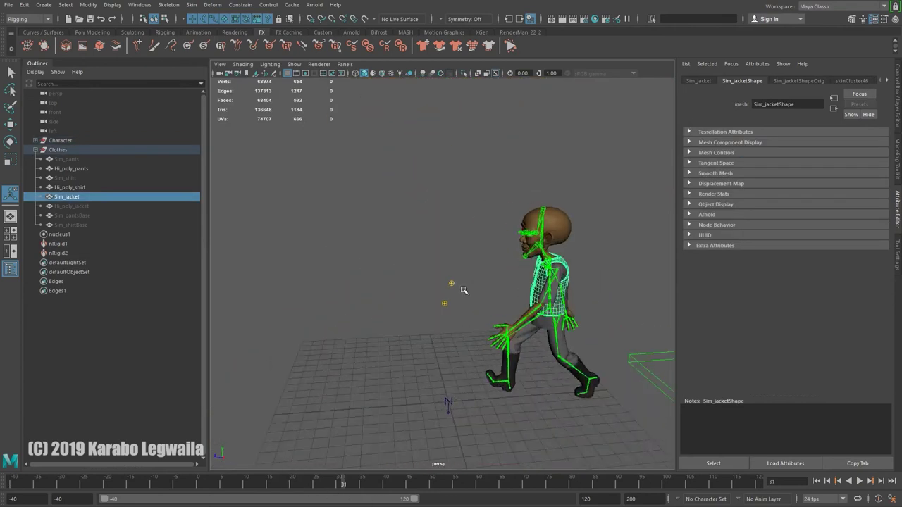
pyautogui.hotkey('alt', 'v')
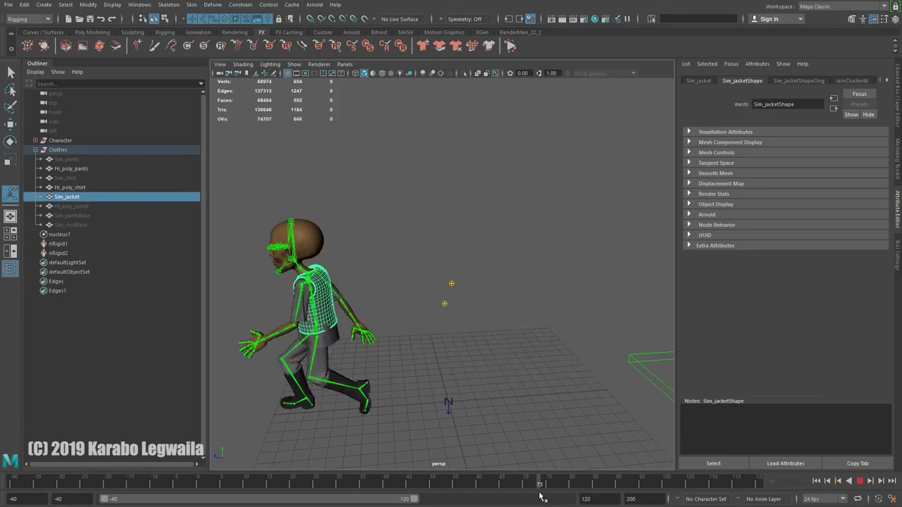
pyautogui.click(539, 485)
pyautogui.moveTo(495, 484); pyautogui.dragTo(489, 485)
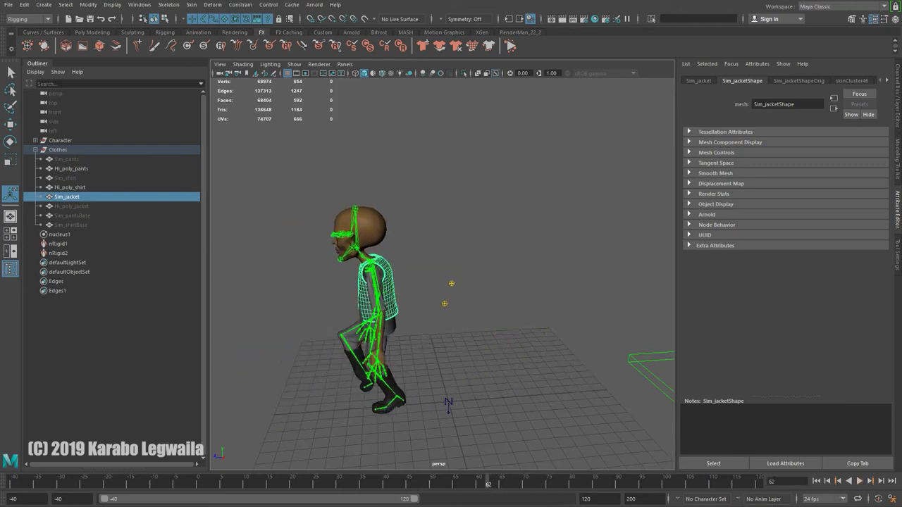
pyautogui.click(817, 481)
# Step: Switch to the FX command set and create an nCloth from the selected Sim_jacket
pyautogui.keyDown('alt'); pyautogui.moveTo(471, 307); pyautogui.dragTo(505, 302); pyautogui.keyUp('alt')
pyautogui.keyDown('alt'); pyautogui.moveTo(505, 301); pyautogui.dragTo(528, 298, button='right'); pyautogui.keyUp('alt')
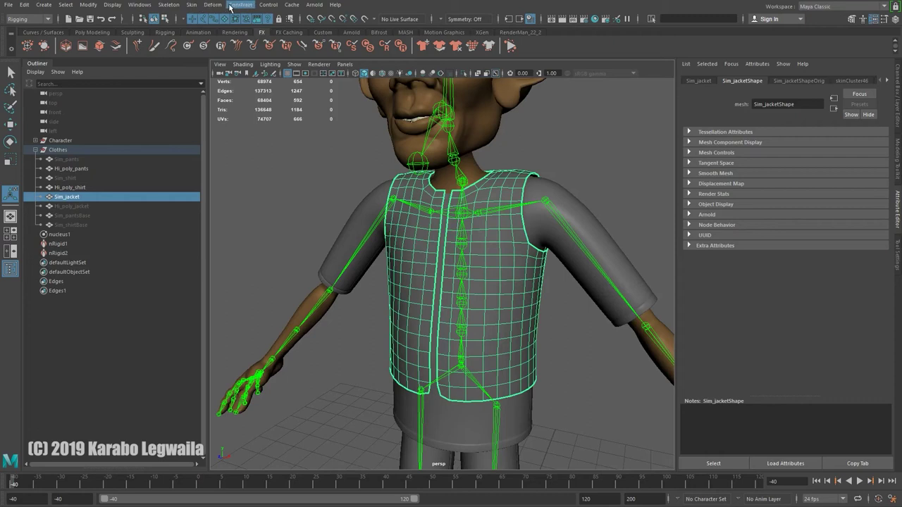
pyautogui.click(27, 19)
pyautogui.click(28, 60)
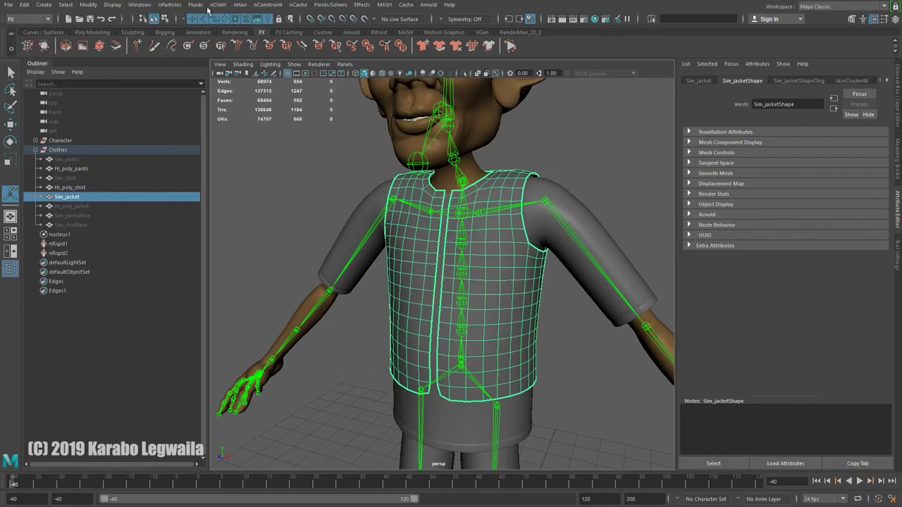
pyautogui.click(217, 4)
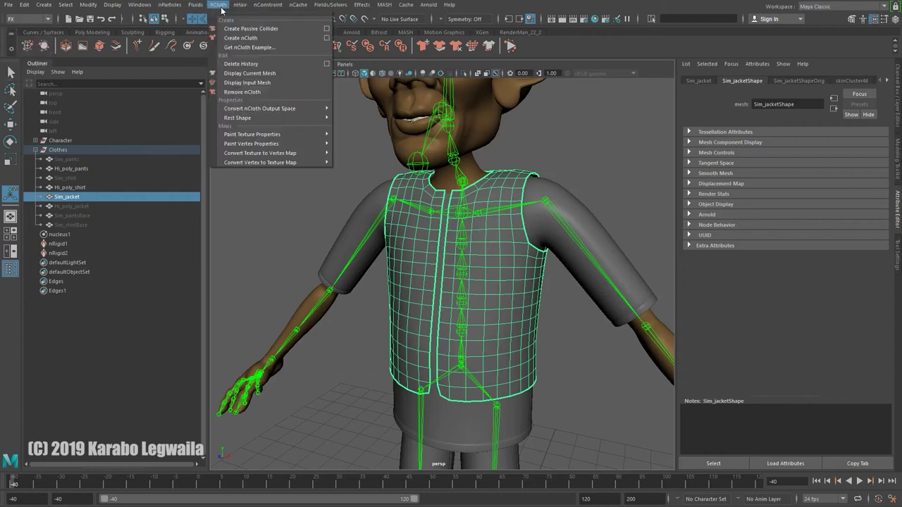
pyautogui.click(249, 38)
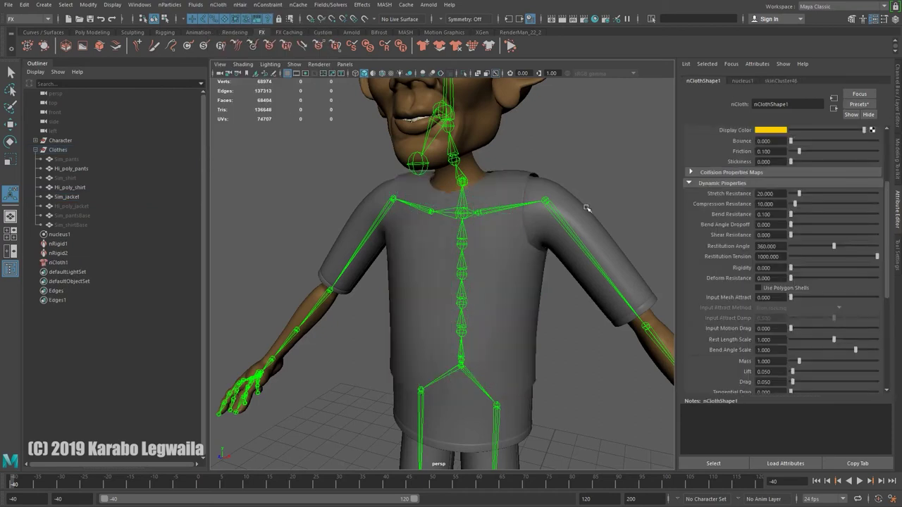
# Step: Select the jacket and set its Solver Display to Collision Thickness to inspect the fit around the shoulders
pyautogui.scroll(5, 585, 208)
pyautogui.click(493, 172)
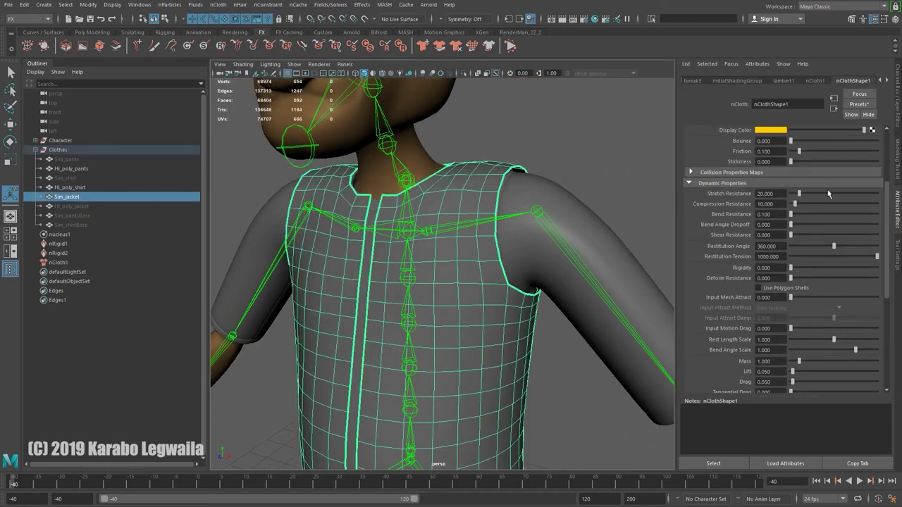
pyautogui.scroll(3, 817, 176)
pyautogui.click(778, 233)
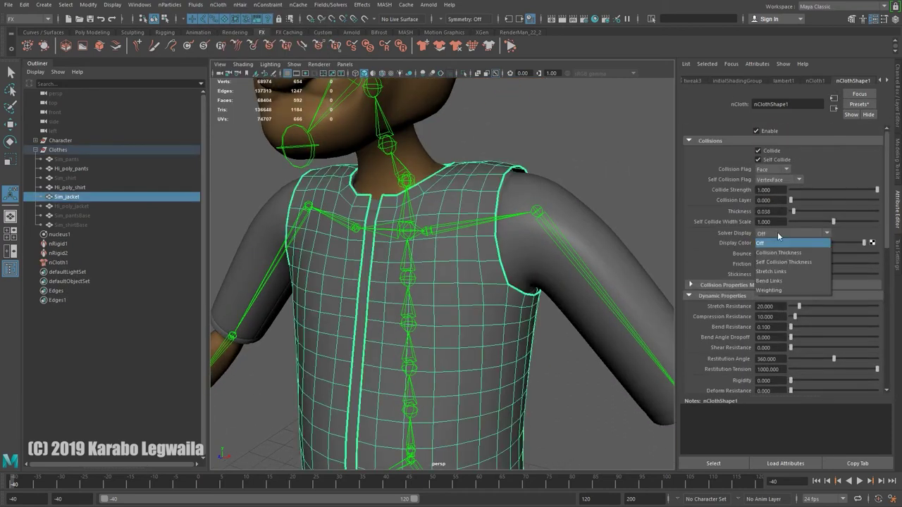
pyautogui.click(782, 254)
pyautogui.keyDown('alt'); pyautogui.moveTo(524, 220); pyautogui.dragTo(616, 210); pyautogui.keyUp('alt')
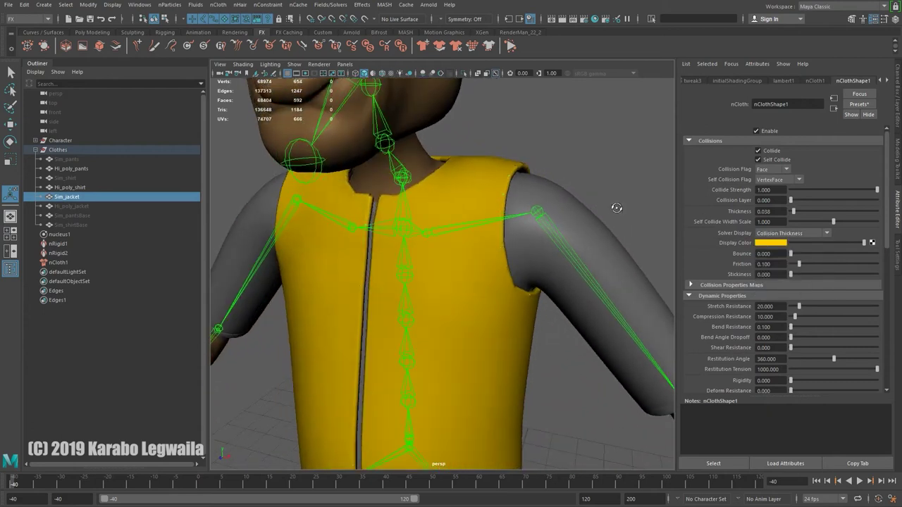
pyautogui.keyDown('alt'); pyautogui.moveTo(586, 242); pyautogui.dragTo(509, 244); pyautogui.keyUp('alt')
# Step: Set the jacket's collision Thickness to 0.032 and turn its Solver Display off
pyautogui.doubleClick(768, 211)
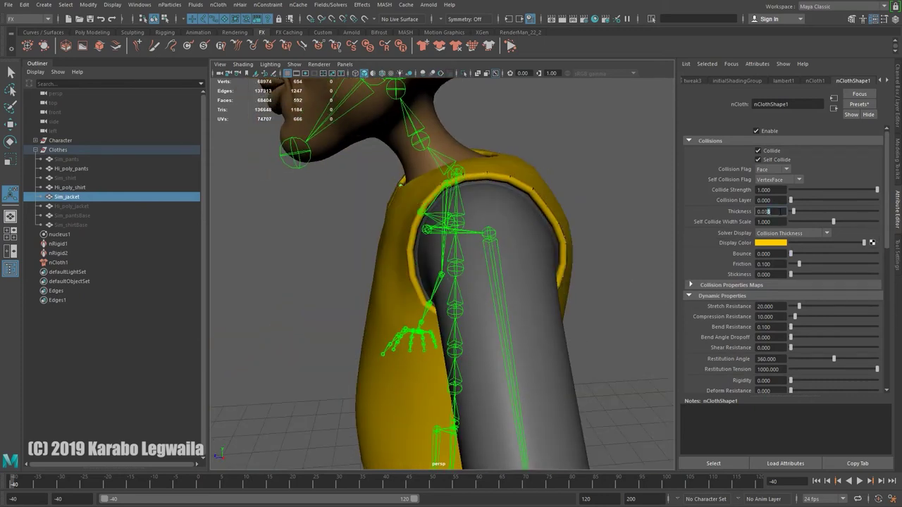
pyautogui.write('2')
pyautogui.press('Return')
pyautogui.keyDown('alt'); pyautogui.moveTo(428, 282); pyautogui.dragTo(542, 290); pyautogui.keyUp('alt')
pyautogui.click(818, 233)
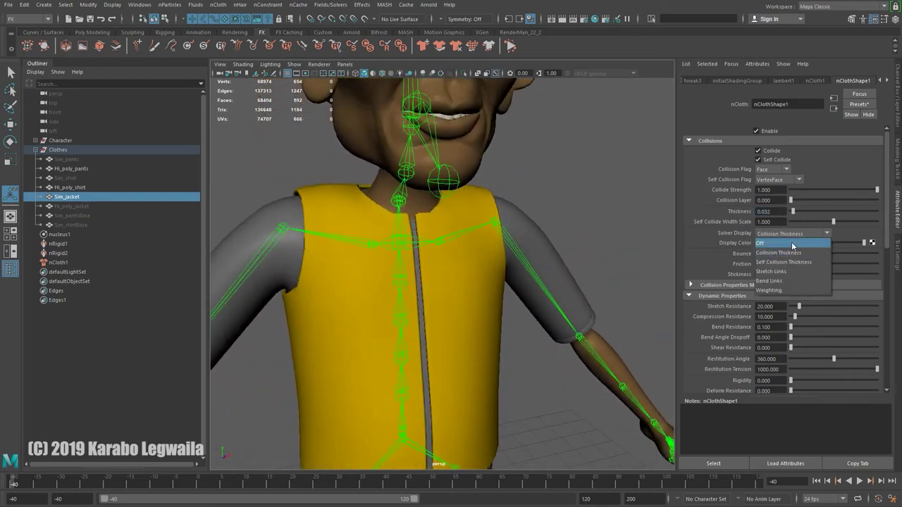
pyautogui.click(794, 244)
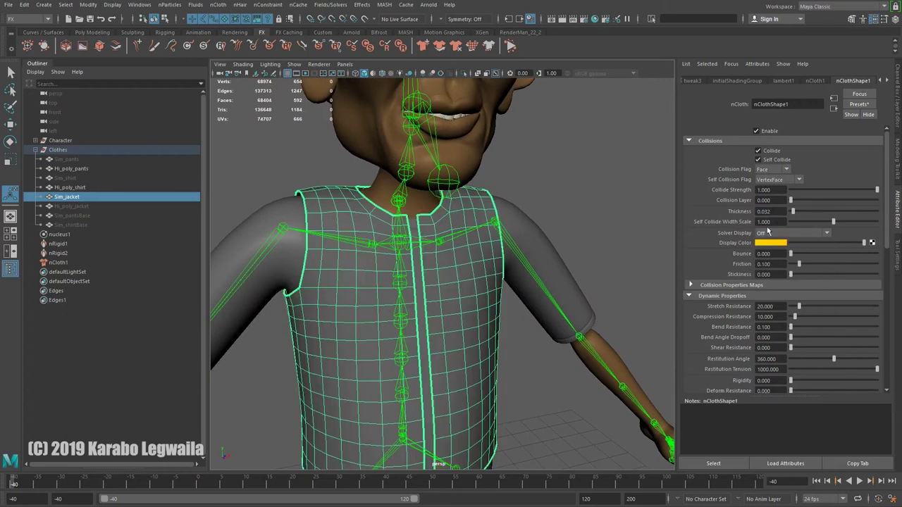
# Step: Set the jacket's Solver Display to Self Collision Thickness and its Self Collision Flag to Vertex
pyautogui.click(777, 235)
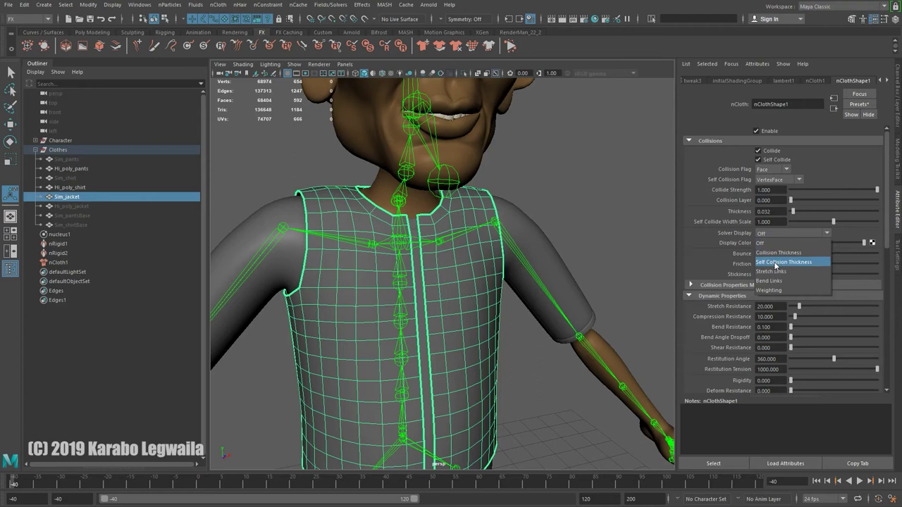
pyautogui.click(776, 263)
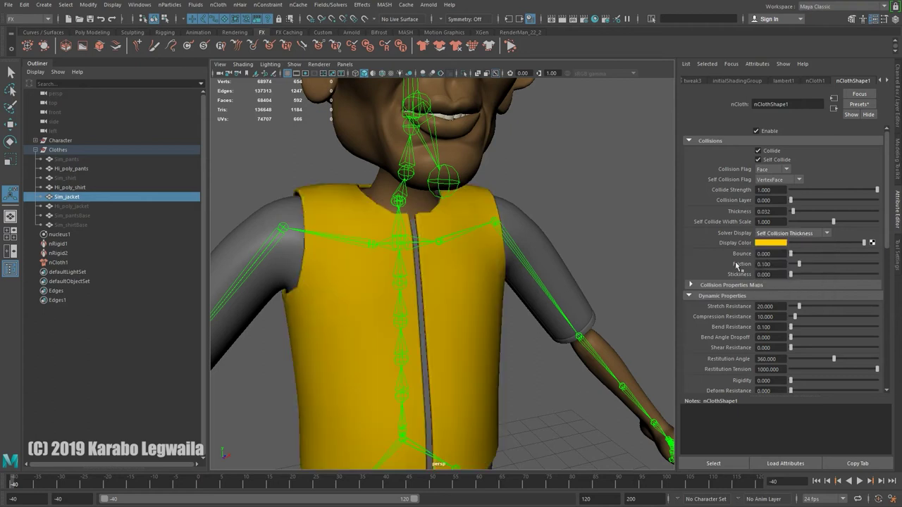
pyautogui.click(787, 234)
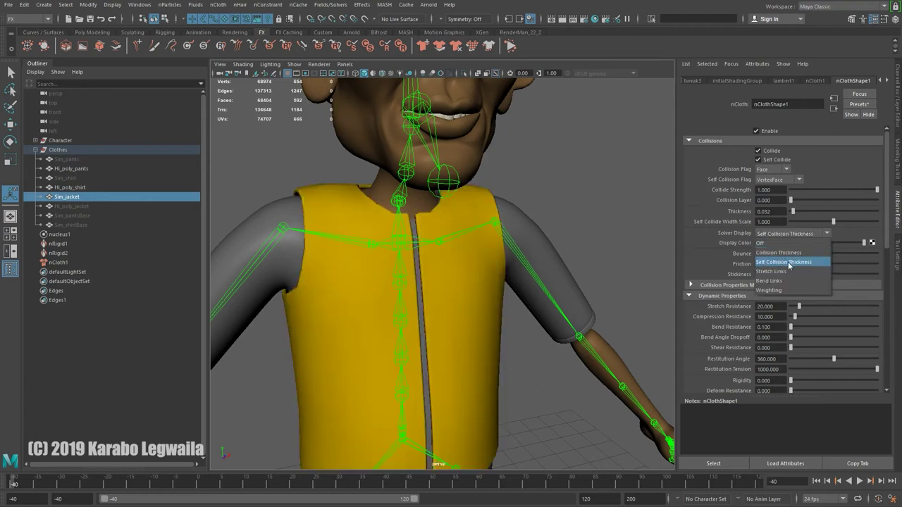
pyautogui.click(789, 263)
pyautogui.keyDown('alt'); pyautogui.moveTo(445, 277); pyautogui.dragTo(485, 264); pyautogui.keyUp('alt')
pyautogui.click(800, 182)
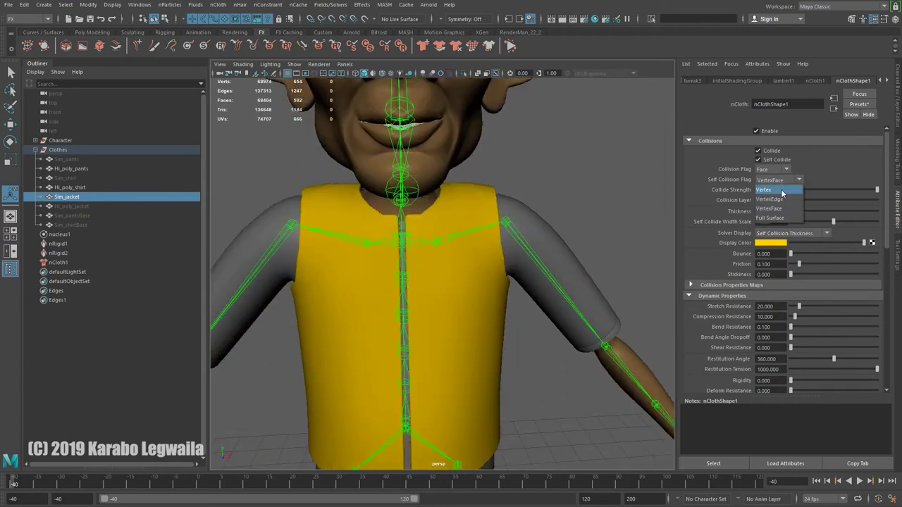
pyautogui.click(768, 184)
pyautogui.keyDown('alt'); pyautogui.moveTo(555, 272); pyautogui.dragTo(514, 253); pyautogui.keyUp('alt')
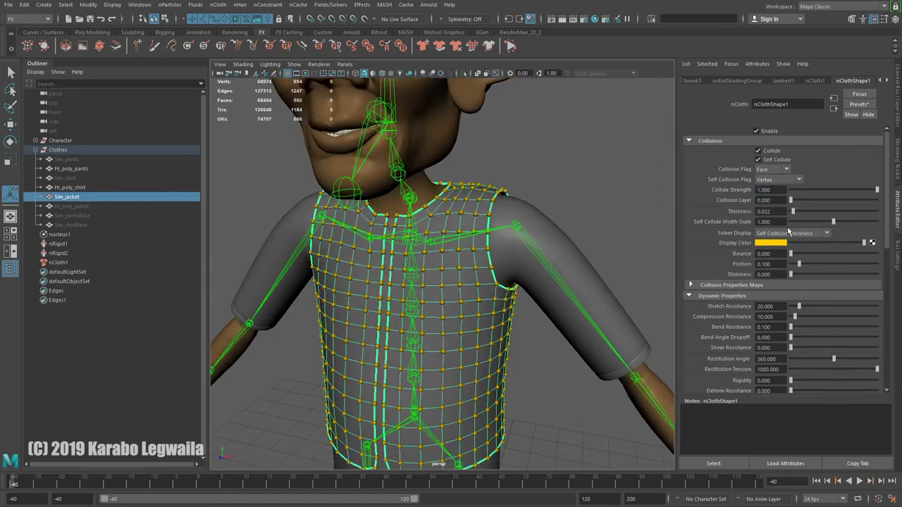
# Step: Raise the jacket's Self Collide Width Scale to 1.154, checking the collision spheres on the mesh
pyautogui.moveTo(826, 224); pyautogui.dragTo(841, 223)
pyautogui.keyDown('alt'); pyautogui.moveTo(421, 282); pyautogui.dragTo(479, 271); pyautogui.keyUp('alt')
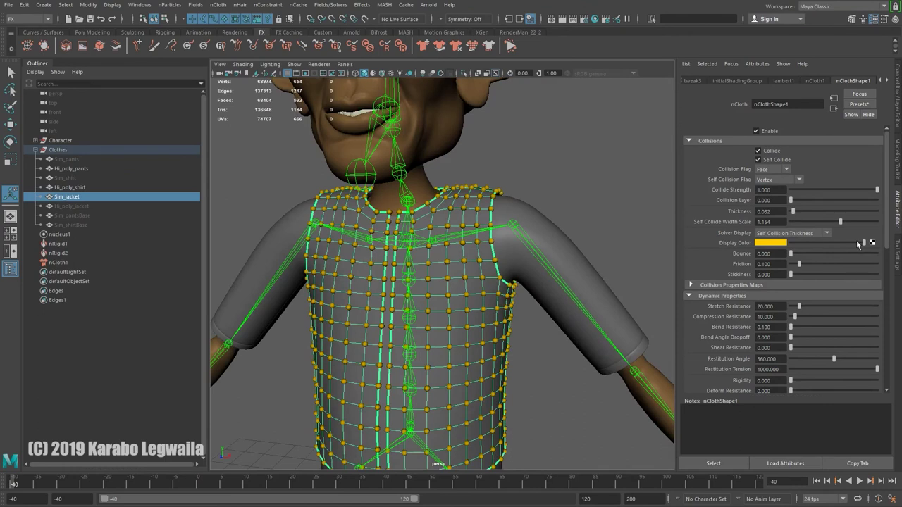
pyautogui.keyDown('alt'); pyautogui.moveTo(425, 336); pyautogui.dragTo(428, 293, button='middle'); pyautogui.keyUp('alt')
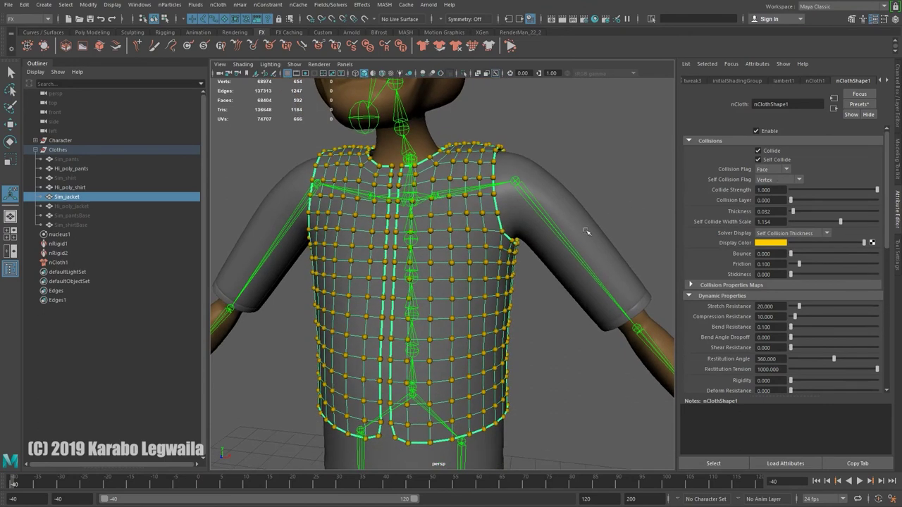
# Step: Replace the jacket's nCloth settings with the thickLeather preset
pyautogui.click(857, 104)
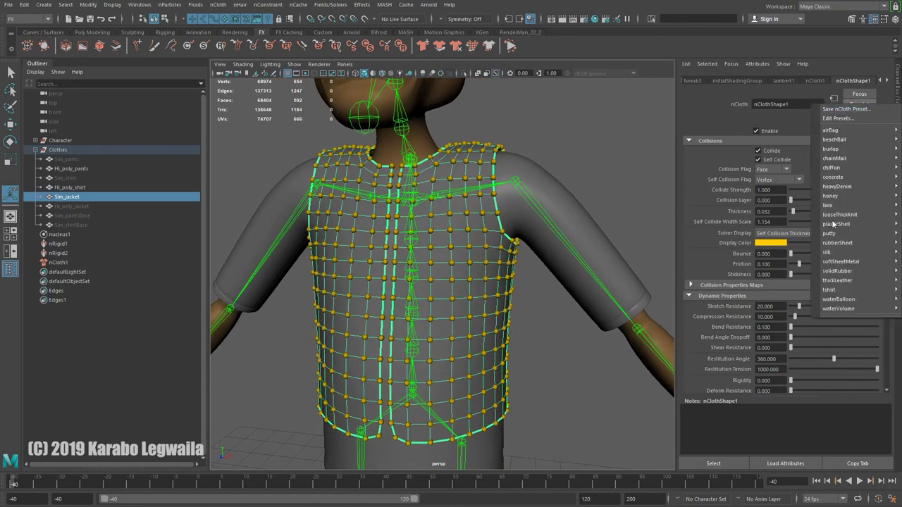
pyautogui.moveTo(845, 291)
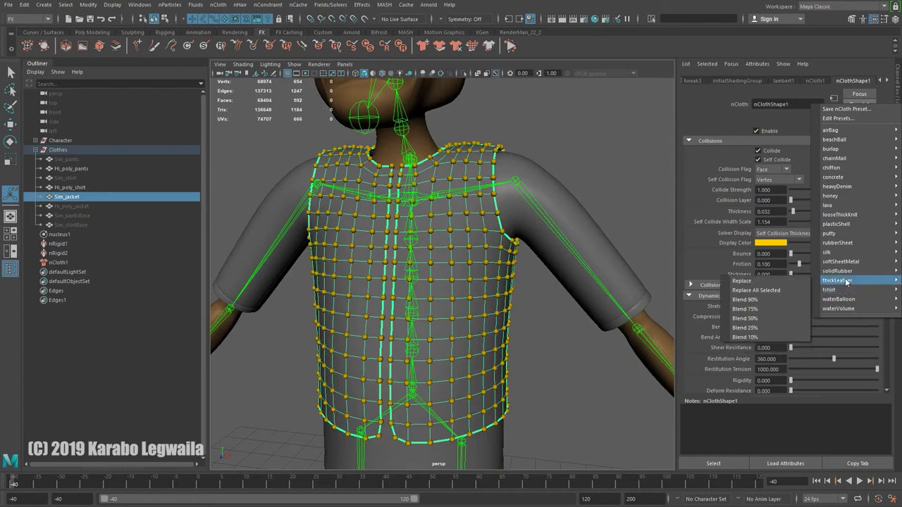
pyautogui.click(791, 283)
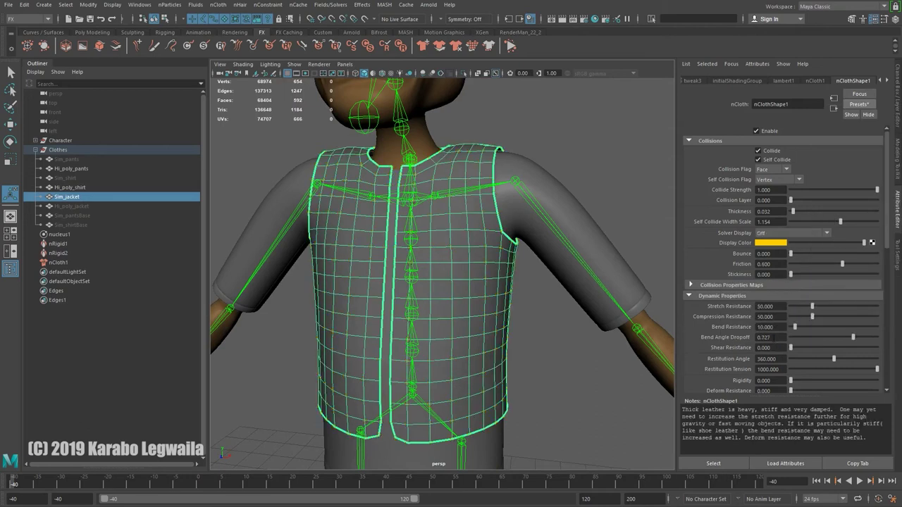
# Step: Set the jacket's Stretch Resistance to 100 and Bend Resistance to 5
pyautogui.moveTo(778, 307); pyautogui.dragTo(671, 290)
pyautogui.write('100')
pyautogui.press('Return')
pyautogui.doubleClick(775, 327)
pyautogui.write('5')
pyautogui.press('Return')
# Step: Turn off joint display in the perspective view and frame the clothed character
pyautogui.keyDown('alt'); pyautogui.moveTo(453, 380); pyautogui.dragTo(501, 362, button='right'); pyautogui.keyUp('alt')
pyautogui.keyDown('alt'); pyautogui.moveTo(503, 359); pyautogui.dragTo(523, 355); pyautogui.keyUp('alt')
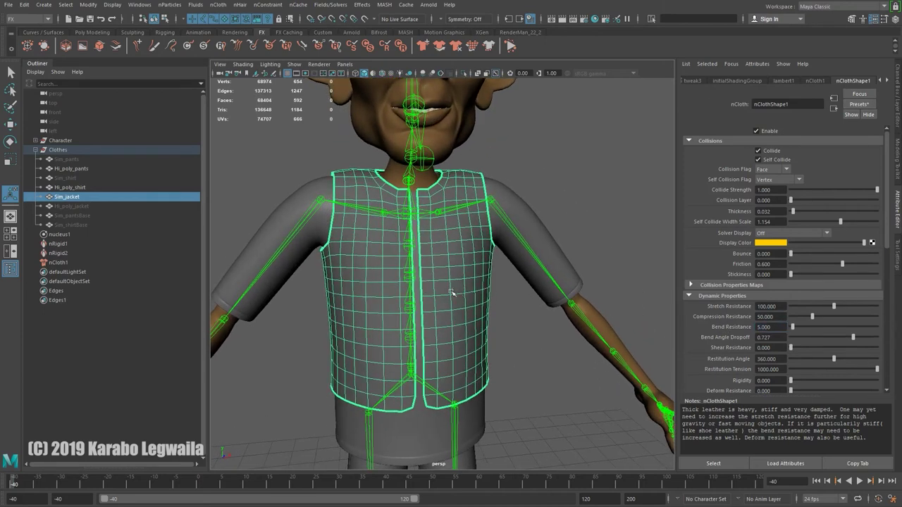
pyautogui.keyDown('alt'); pyautogui.moveTo(357, 362); pyautogui.dragTo(446, 358); pyautogui.keyUp('alt')
pyautogui.keyDown('alt'); pyautogui.moveTo(446, 359); pyautogui.dragTo(486, 346, button='right'); pyautogui.keyUp('alt')
pyautogui.keyDown('alt'); pyautogui.moveTo(486, 347); pyautogui.dragTo(457, 341); pyautogui.keyUp('alt')
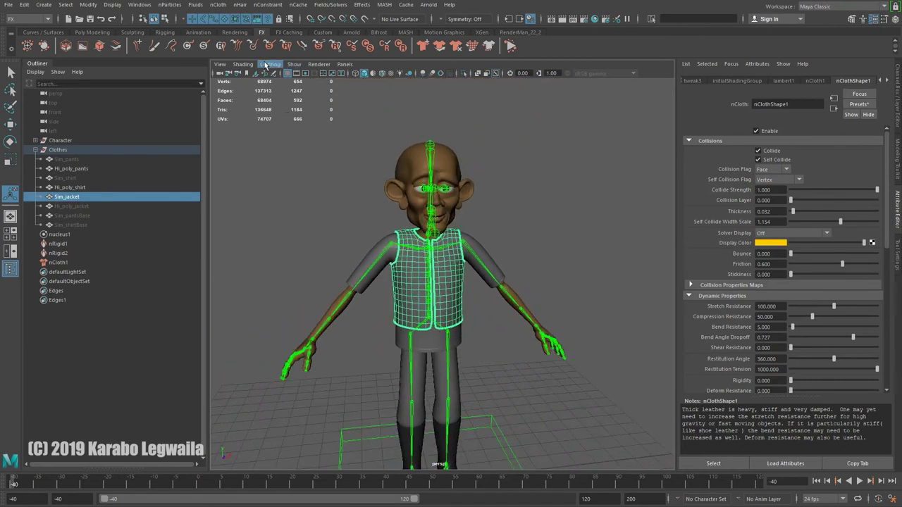
pyautogui.click(294, 64)
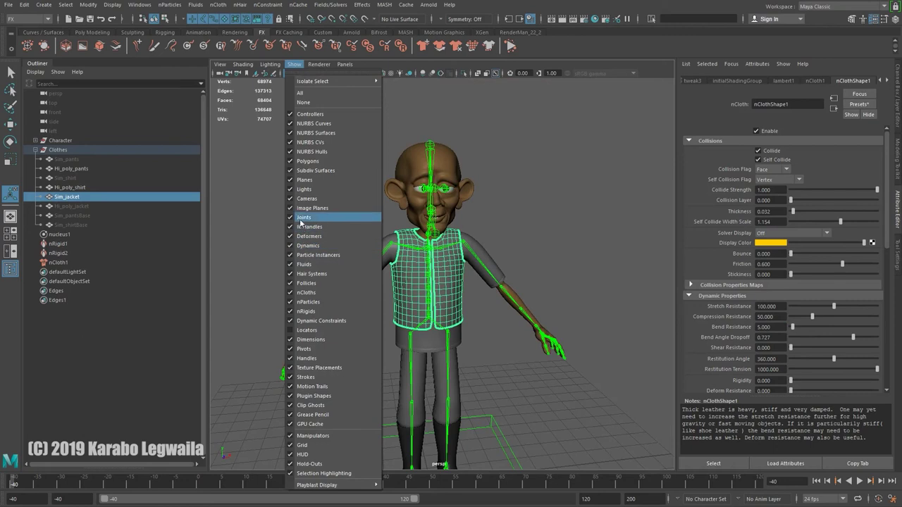
pyautogui.click(303, 218)
pyautogui.scroll(3, 447, 238)
pyautogui.scroll(3, 427, 233)
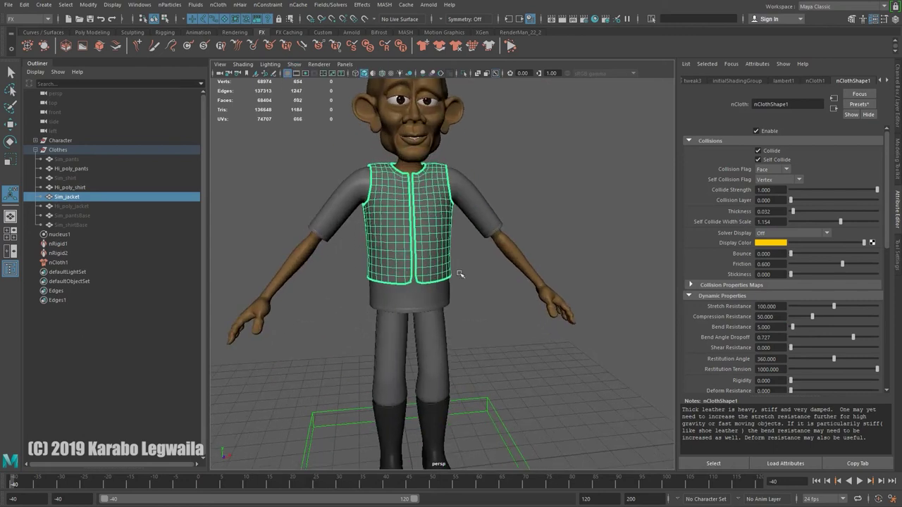
# Step: Select the Hi_poly_pants mesh on the character and hide it
pyautogui.click(437, 343)
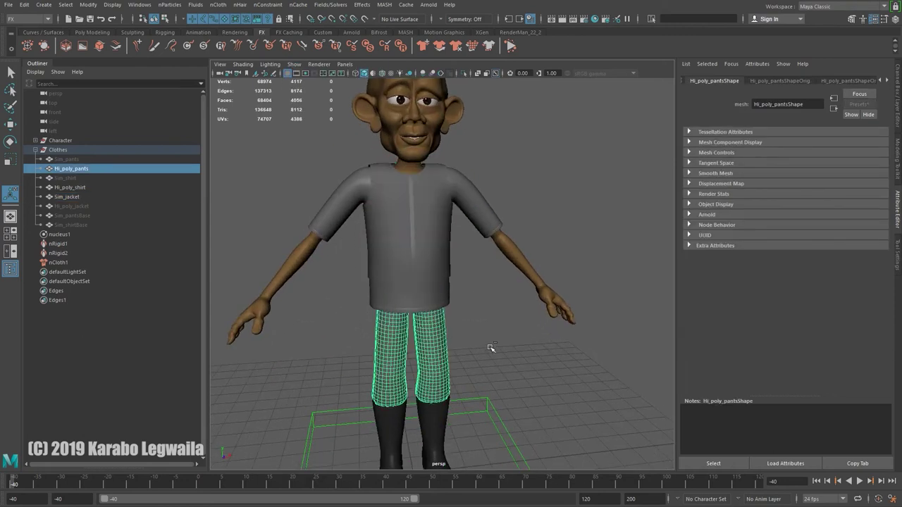
pyautogui.hotkey('ctrl', 'h')
pyautogui.keyDown('alt'); pyautogui.moveTo(539, 338); pyautogui.dragTo(384, 380); pyautogui.keyUp('alt')
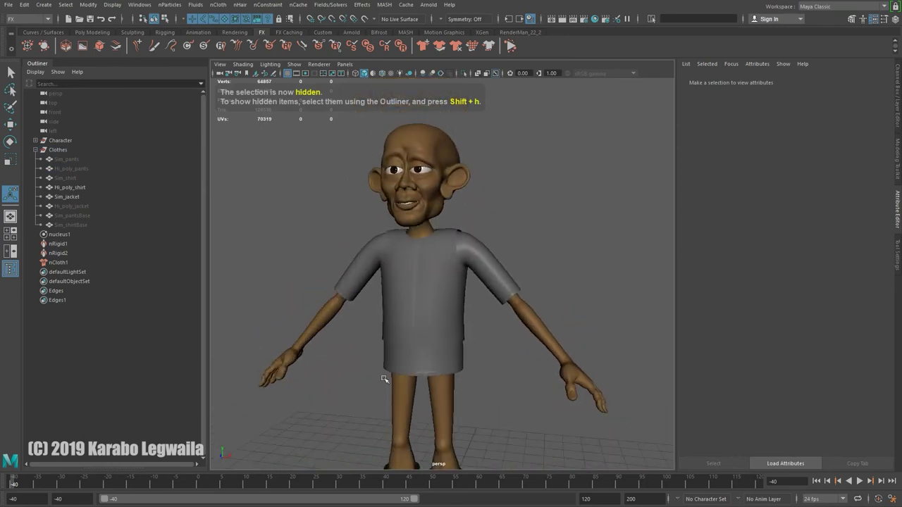
# Step: Select Sim_jacket again, check it from the side and save the scene
pyautogui.click(464, 279)
pyautogui.keyDown('alt'); pyautogui.moveTo(439, 301); pyautogui.dragTo(516, 323); pyautogui.keyUp('alt')
pyautogui.keyDown('alt'); pyautogui.moveTo(515, 322); pyautogui.dragTo(457, 329, button='right'); pyautogui.keyUp('alt')
pyautogui.keyDown('alt'); pyautogui.moveTo(534, 349); pyautogui.dragTo(457, 295); pyautogui.keyUp('alt')
pyautogui.hotkey('ctrl', 's')
pyautogui.click(427, 274)
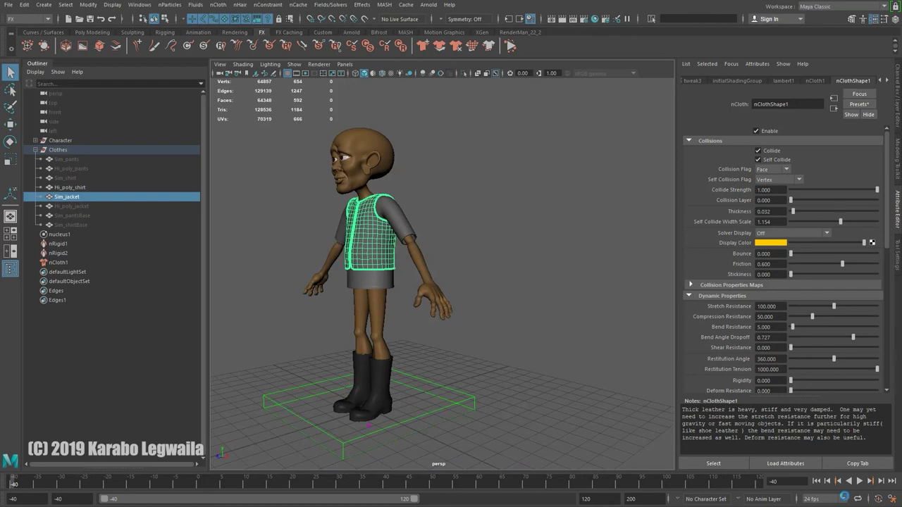
# Step: Set the jacket's Input Mesh Attract to 1.0 and its Input Attract Method to Lock values of 1.0 or greater
pyautogui.keyDown('alt'); pyautogui.moveTo(535, 295); pyautogui.dragTo(554, 293); pyautogui.keyUp('alt')
pyautogui.keyDown('alt'); pyautogui.moveTo(416, 243); pyautogui.dragTo(433, 241); pyautogui.keyUp('alt')
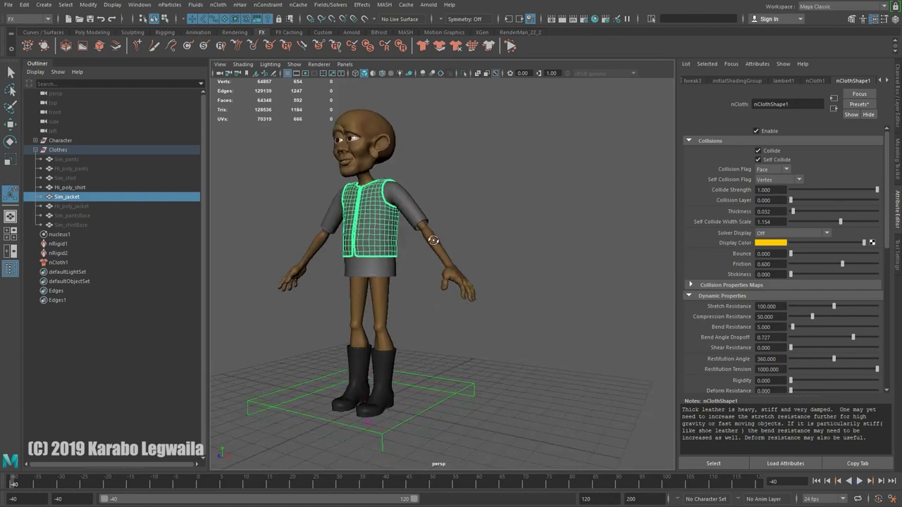
pyautogui.scroll(5, 307, 234)
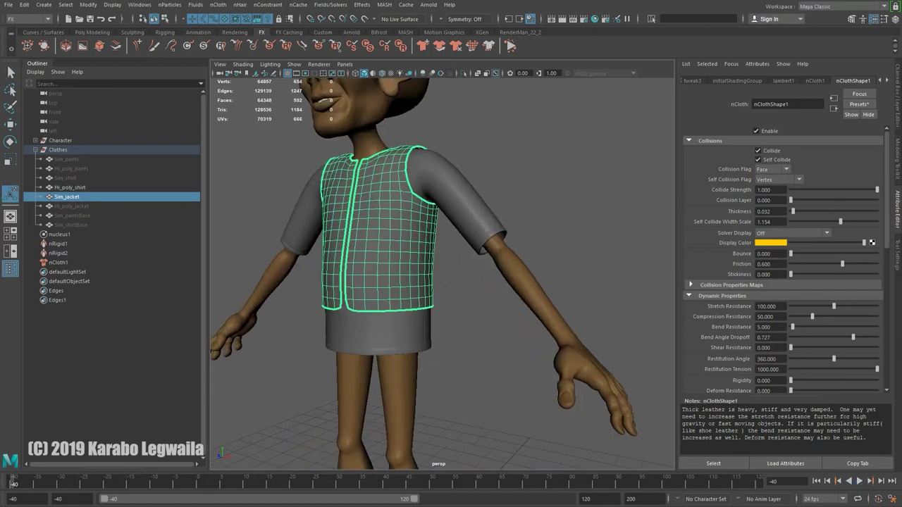
pyautogui.scroll(-5, 768, 279)
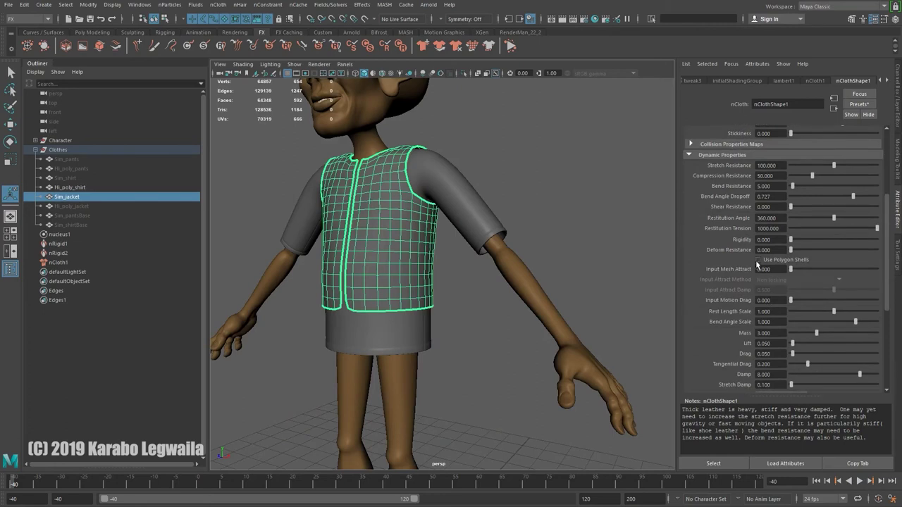
pyautogui.moveTo(791, 269); pyautogui.dragTo(889, 275)
pyautogui.click(835, 281)
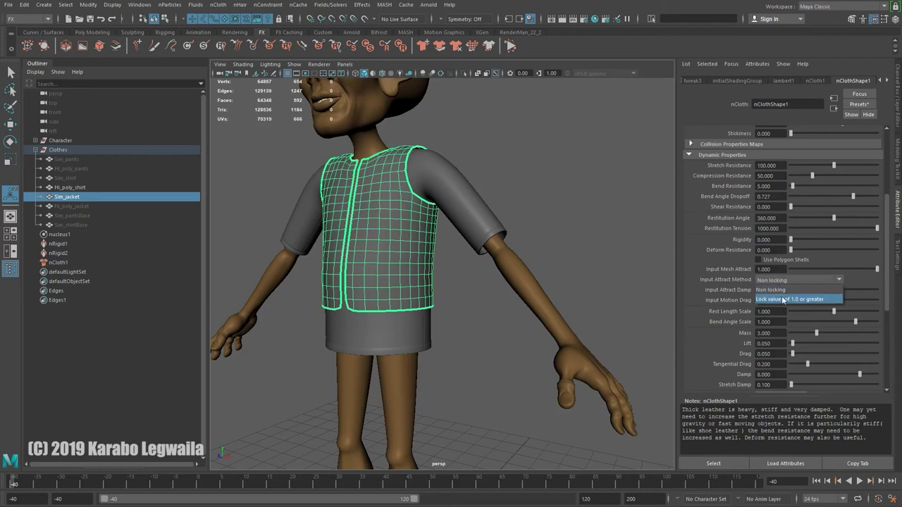
pyautogui.click(781, 300)
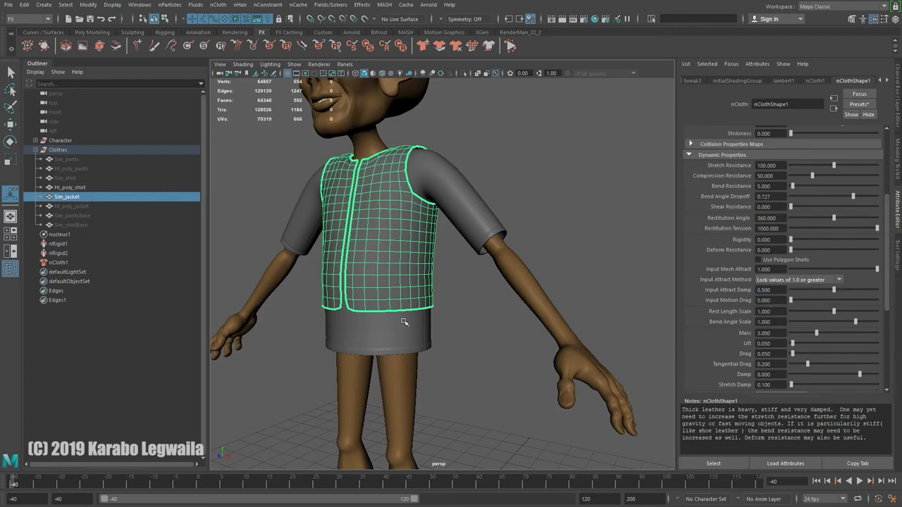
# Step: Frame the jacket's shoulder and open the options for painting Input Attract as a vertex property
pyautogui.scroll(1, 385, 304)
pyautogui.keyDown('alt'); pyautogui.moveTo(386, 305); pyautogui.dragTo(377, 281); pyautogui.keyUp('alt')
pyautogui.scroll(2, 376, 281)
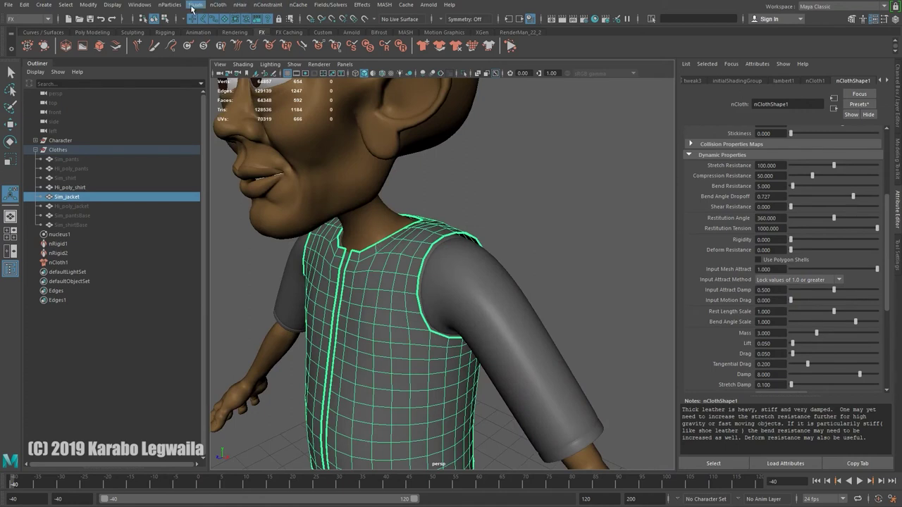
pyautogui.click(218, 6)
pyautogui.moveTo(294, 148)
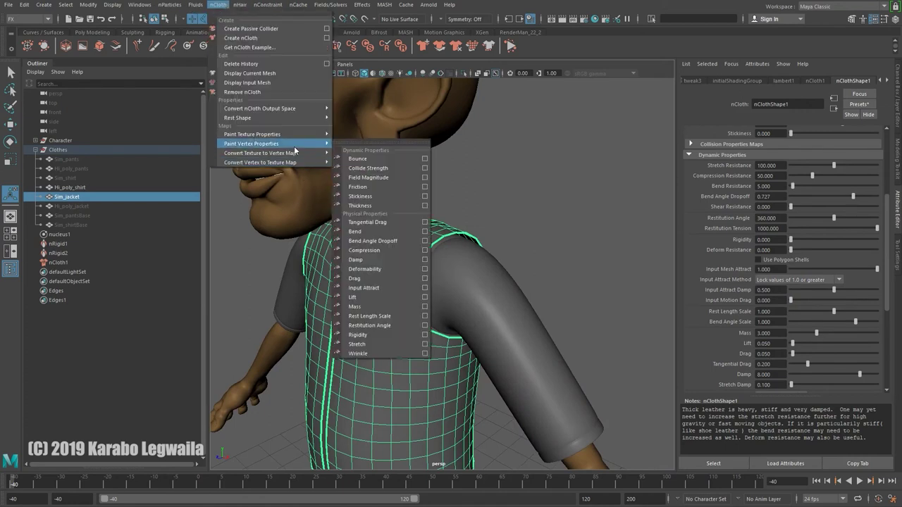
pyautogui.click(424, 288)
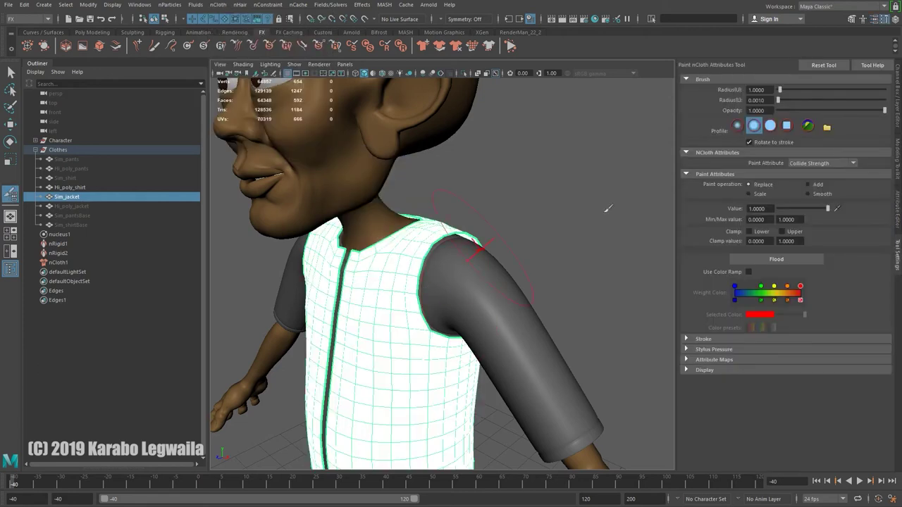
# Step: Choose Input Attract as the paint attribute and flood Sim_jacket with a value of 0
pyautogui.click(822, 163)
pyautogui.scroll(-2, 814, 222)
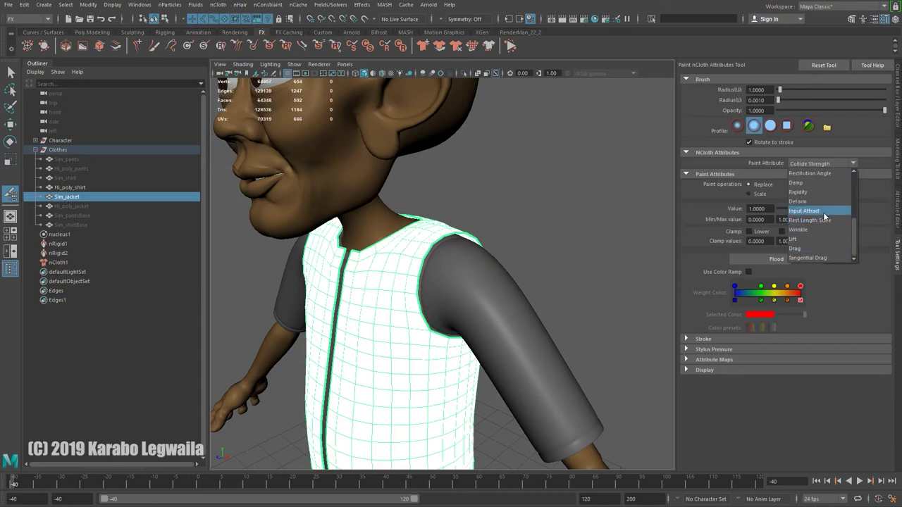
pyautogui.click(815, 210)
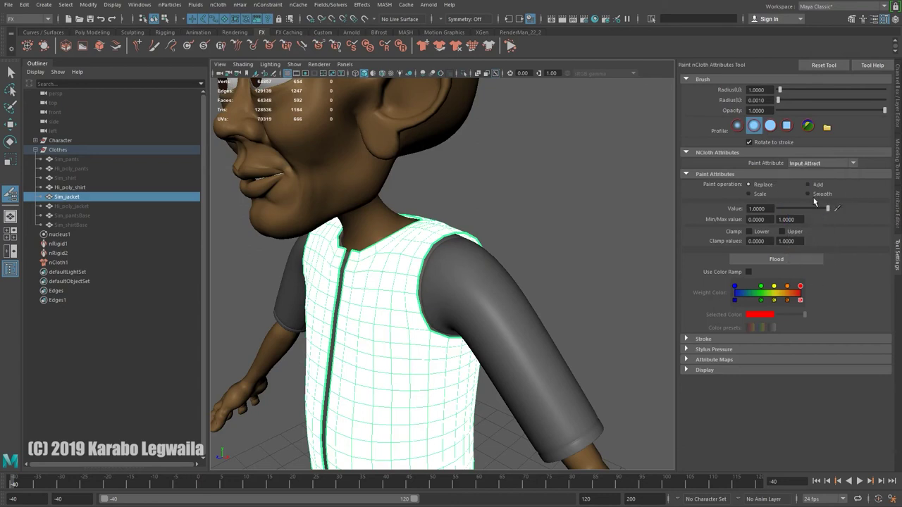
pyautogui.click(778, 209)
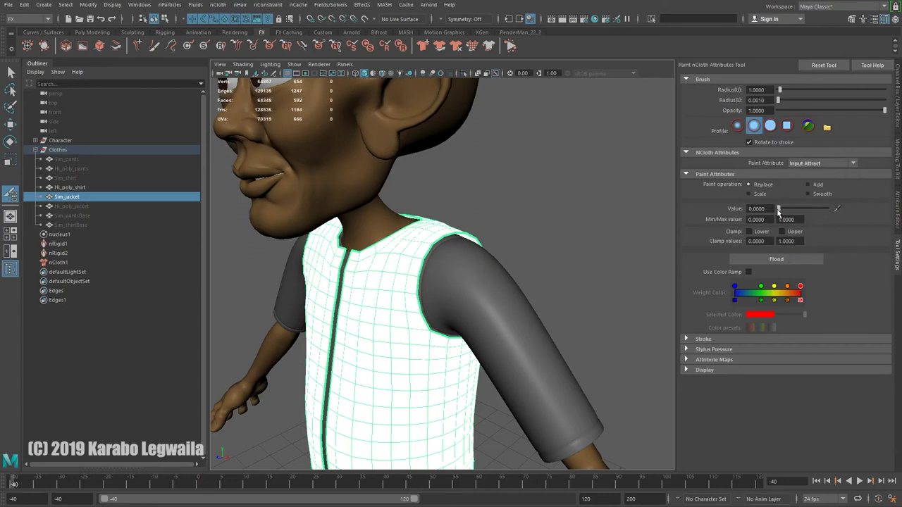
pyautogui.click(765, 262)
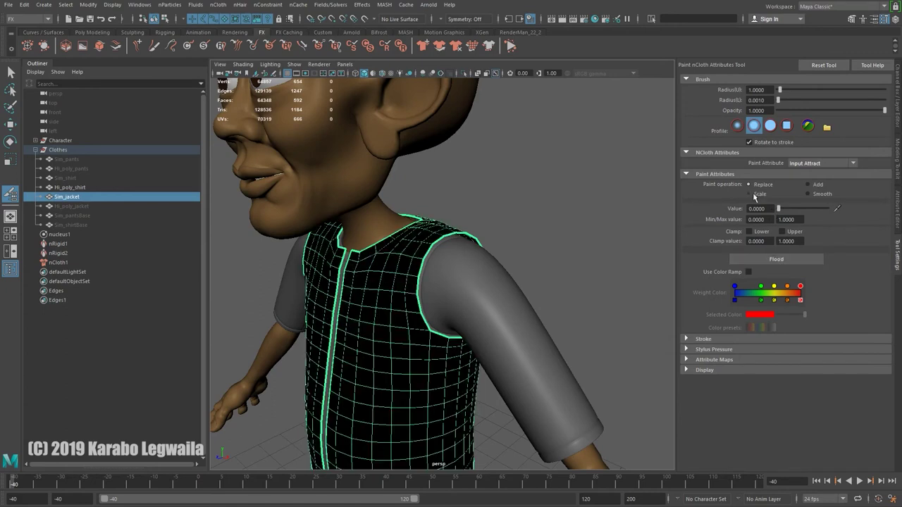
# Step: Set the paint value to 1.0 and, viewing the jacket's back, shrink the brush radius to about 0.27
pyautogui.moveTo(780, 209); pyautogui.dragTo(857, 213)
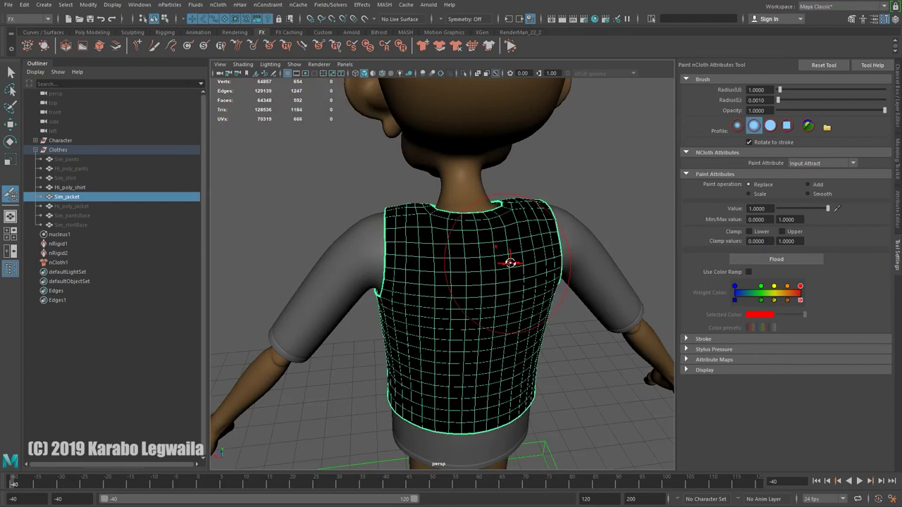
pyautogui.keyDown('alt'); pyautogui.moveTo(496, 255); pyautogui.dragTo(461, 270, button='middle'); pyautogui.keyUp('alt')
pyautogui.keyDown('alt'); pyautogui.moveTo(461, 270); pyautogui.dragTo(477, 312, button='right'); pyautogui.keyUp('alt')
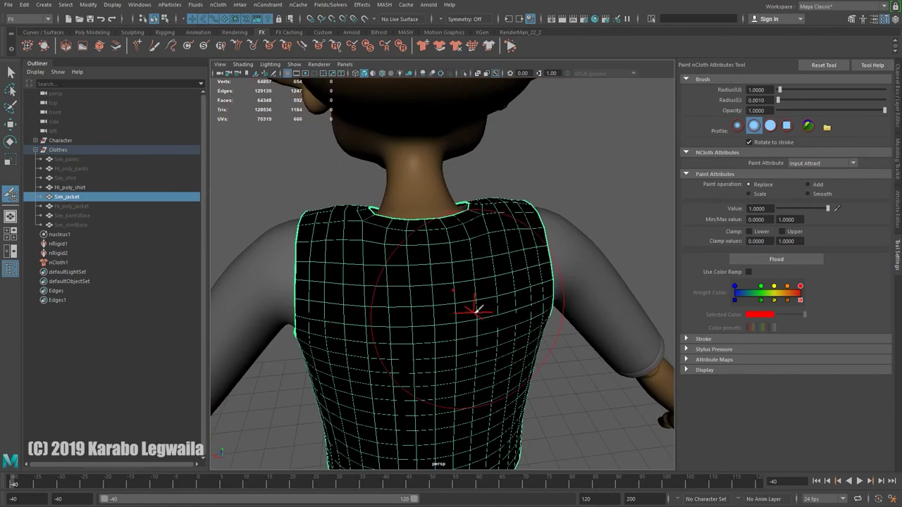
pyautogui.press('b')
pyautogui.moveTo(471, 265); pyautogui.dragTo(429, 260)
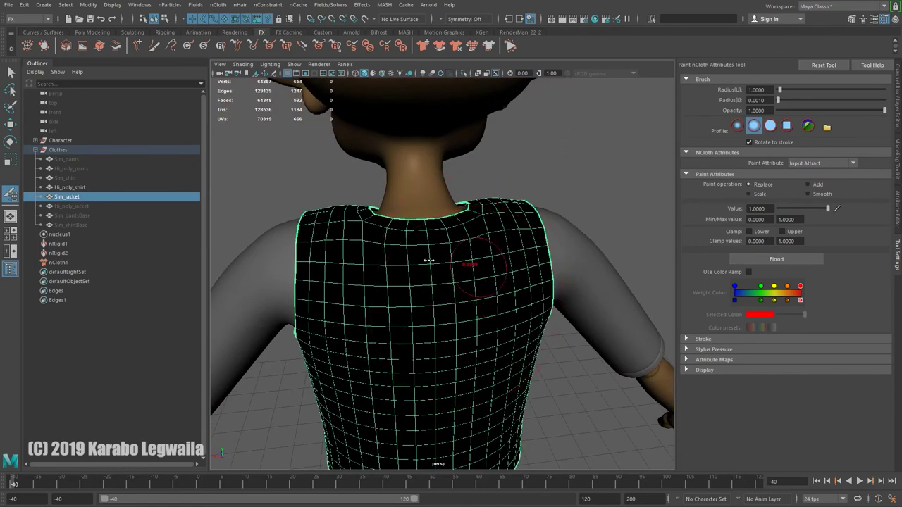
# Step: Enable Reflection for the brush strokes and reduce the brush radius to about 0.18
pyautogui.click(706, 341)
pyautogui.click(749, 358)
pyautogui.moveTo(423, 258)
pyautogui.keyDown('alt'); pyautogui.mouseDown()
pyautogui.moveTo(389, 255)
pyautogui.moveTo(429, 322)
pyautogui.moveTo(432, 272)
pyautogui.mouseUp(); pyautogui.keyUp('alt')
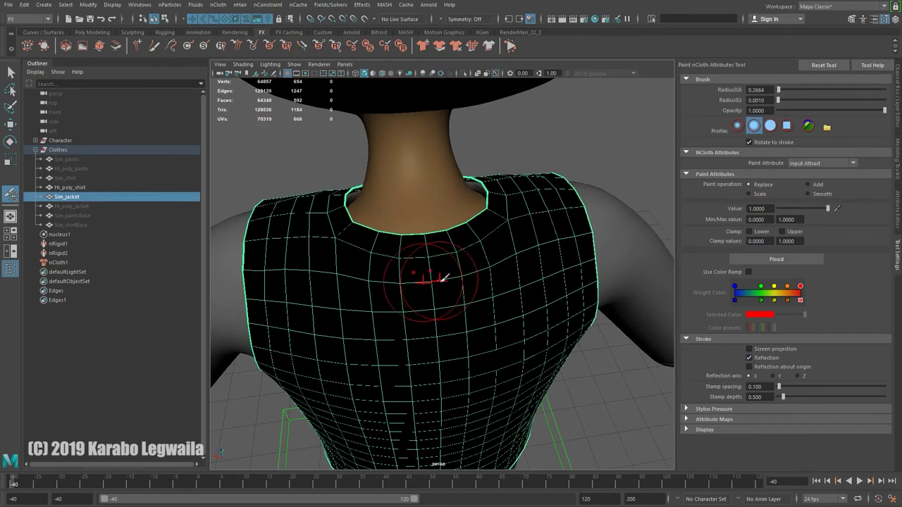
pyautogui.press('b')
pyautogui.moveTo(442, 281); pyautogui.dragTo(435, 275)
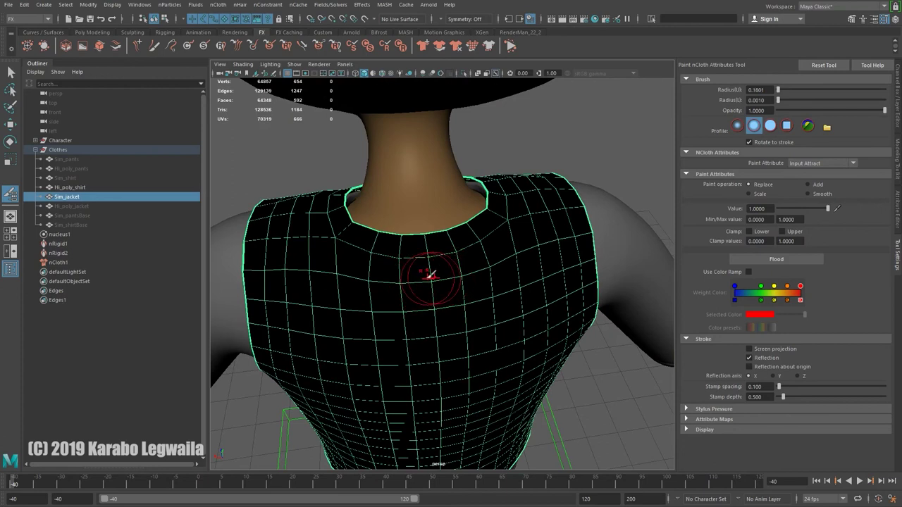
# Step: Paint full Input Attract along the back of the jacket's neckline, switching to the solid brush profile to fill the area
pyautogui.moveTo(368, 254); pyautogui.dragTo(385, 257)
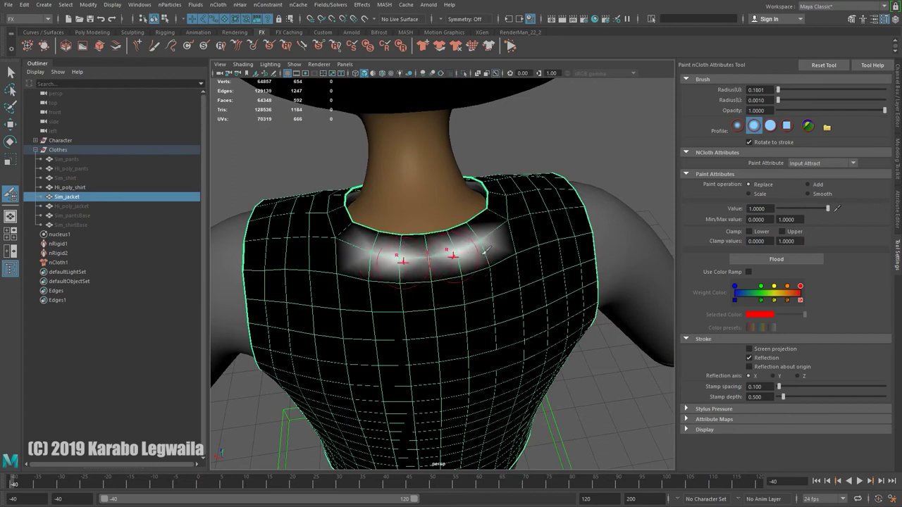
pyautogui.click(769, 126)
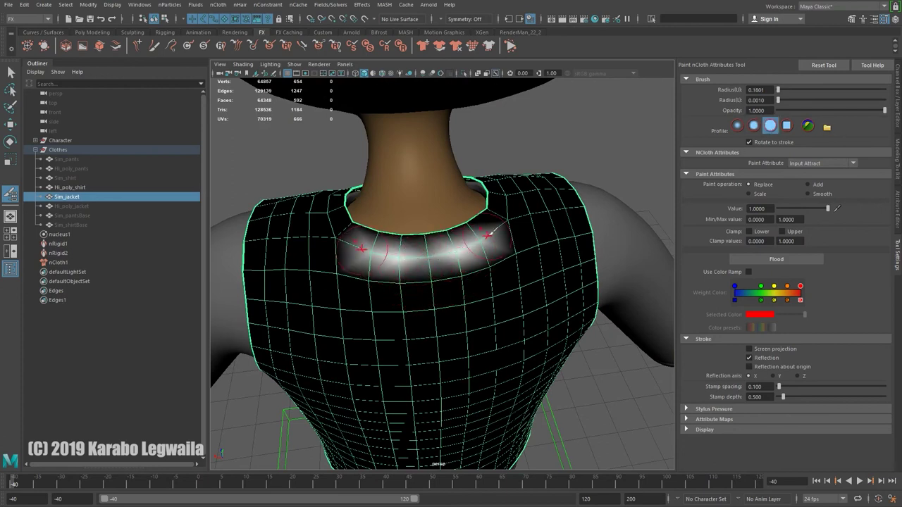
pyautogui.moveTo(462, 244); pyautogui.dragTo(433, 254)
pyautogui.moveTo(374, 256)
pyautogui.mouseDown()
pyautogui.moveTo(473, 251)
pyautogui.moveTo(470, 259)
pyautogui.moveTo(444, 259)
pyautogui.mouseUp()
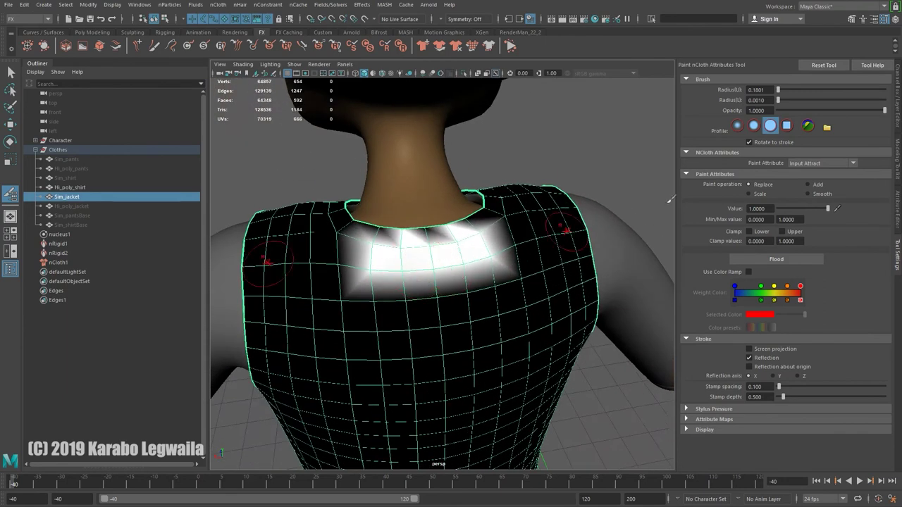
# Step: Flood the jacket's Input Attract weights twice with the Smooth operation
pyautogui.click(806, 194)
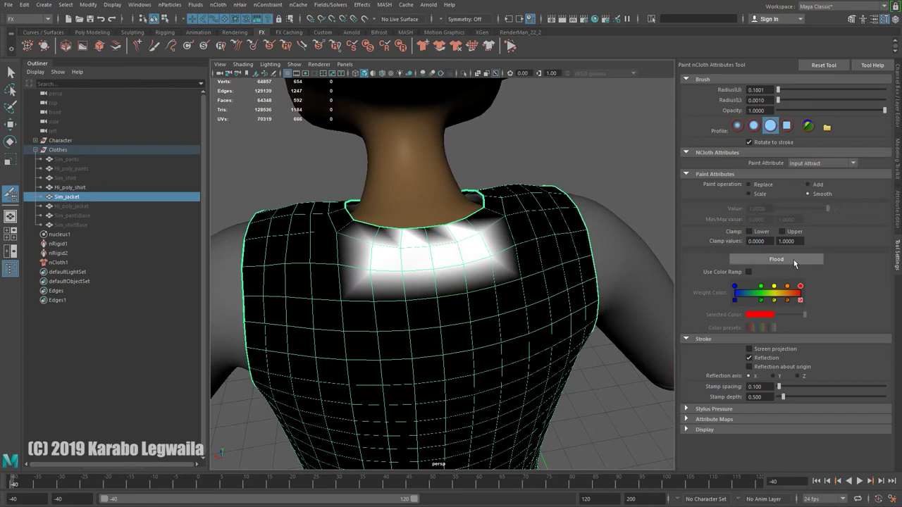
pyautogui.click(784, 260)
pyautogui.click(784, 260)
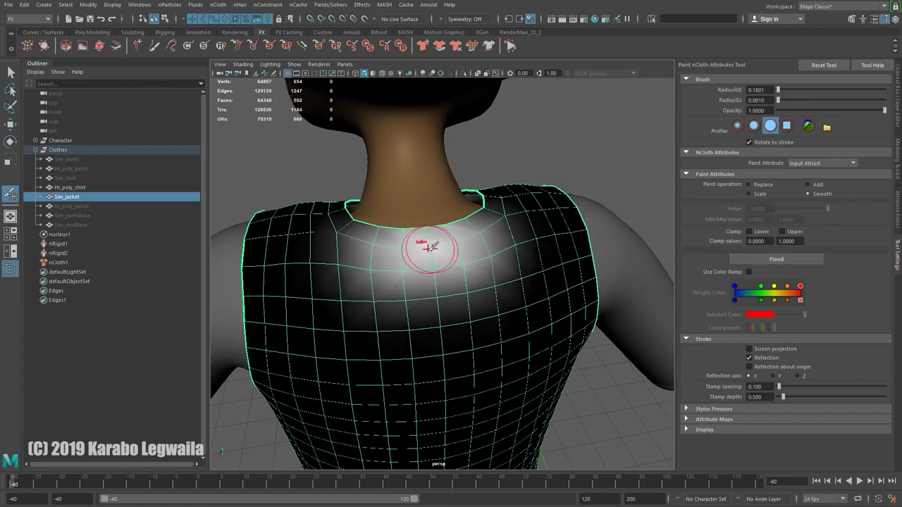
pyautogui.scroll(2, 430, 263)
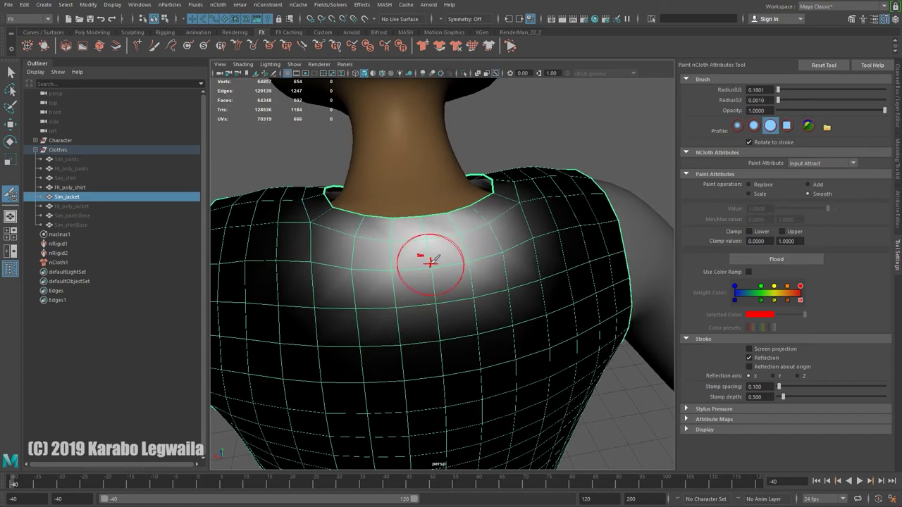
# Step: Repaint the centre of the rear neckline with the Replace operation at value 1.0 and leave the paint tool
pyautogui.click(757, 185)
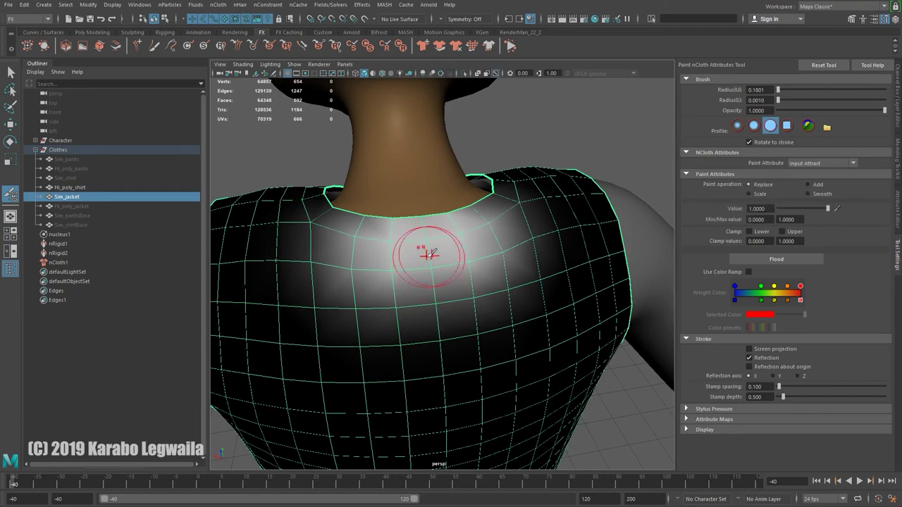
pyautogui.keyDown('alt'); pyautogui.moveTo(405, 268); pyautogui.dragTo(512, 288); pyautogui.keyUp('alt')
pyautogui.moveTo(476, 266)
pyautogui.keyDown('alt'); pyautogui.mouseDown()
pyautogui.moveTo(489, 276)
pyautogui.moveTo(423, 262)
pyautogui.mouseUp(); pyautogui.keyUp('alt')
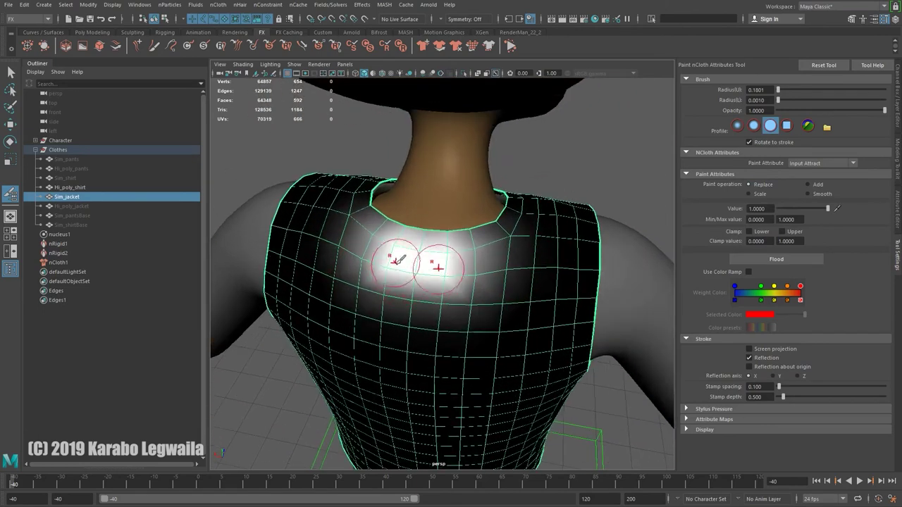
pyautogui.moveTo(536, 373)
pyautogui.keyDown('alt'); pyautogui.mouseDown()
pyautogui.moveTo(640, 305)
pyautogui.moveTo(574, 315)
pyautogui.mouseUp(); pyautogui.keyUp('alt')
pyautogui.moveTo(486, 285)
pyautogui.keyDown('alt'); pyautogui.mouseDown()
pyautogui.moveTo(413, 288)
pyautogui.moveTo(459, 246)
pyautogui.mouseUp(); pyautogui.keyUp('alt')
pyautogui.moveTo(407, 216)
pyautogui.keyDown('alt'); pyautogui.mouseDown()
pyautogui.moveTo(556, 242)
pyautogui.moveTo(514, 238)
pyautogui.moveTo(573, 269)
pyautogui.moveTo(613, 268)
pyautogui.moveTo(570, 239)
pyautogui.moveTo(497, 255)
pyautogui.moveTo(557, 286)
pyautogui.moveTo(571, 283)
pyautogui.moveTo(468, 290)
pyautogui.mouseUp(); pyautogui.keyUp('alt')
pyautogui.press('w')
# Step: Bring the whole character into view and save the scene, accepting the Student Version notice
pyautogui.keyDown('alt'); pyautogui.moveTo(554, 325); pyautogui.dragTo(453, 255, button='right'); pyautogui.keyUp('alt')
pyautogui.keyDown('alt'); pyautogui.moveTo(453, 255); pyautogui.dragTo(515, 314); pyautogui.keyUp('alt')
pyautogui.keyDown('alt'); pyautogui.moveTo(515, 314); pyautogui.dragTo(478, 287, button='middle'); pyautogui.keyUp('alt')
pyautogui.hotkey('ctrl', 's')
pyautogui.click(430, 273)
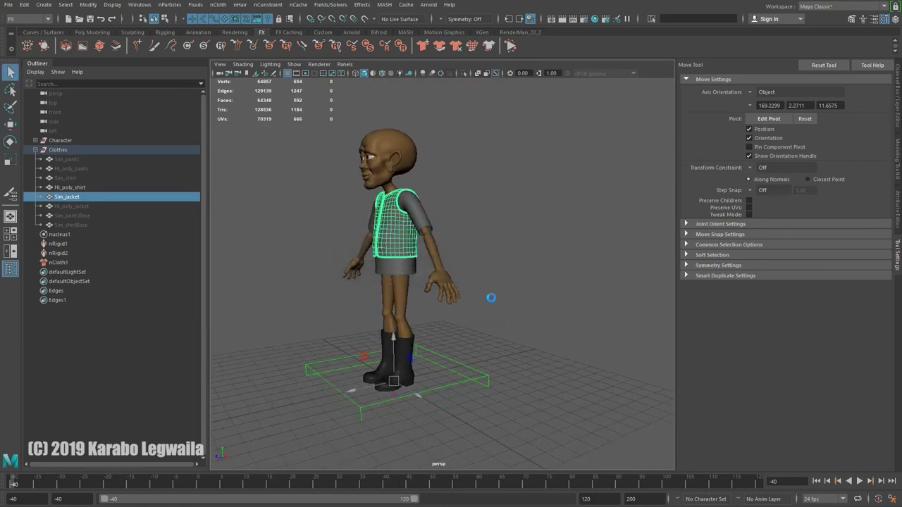
# Step: Play the jacket simulation, stop it to examine the result from the side, and return to the start frame
pyautogui.press('w')
pyautogui.keyDown('alt'); pyautogui.moveTo(495, 303); pyautogui.dragTo(461, 314); pyautogui.keyUp('alt')
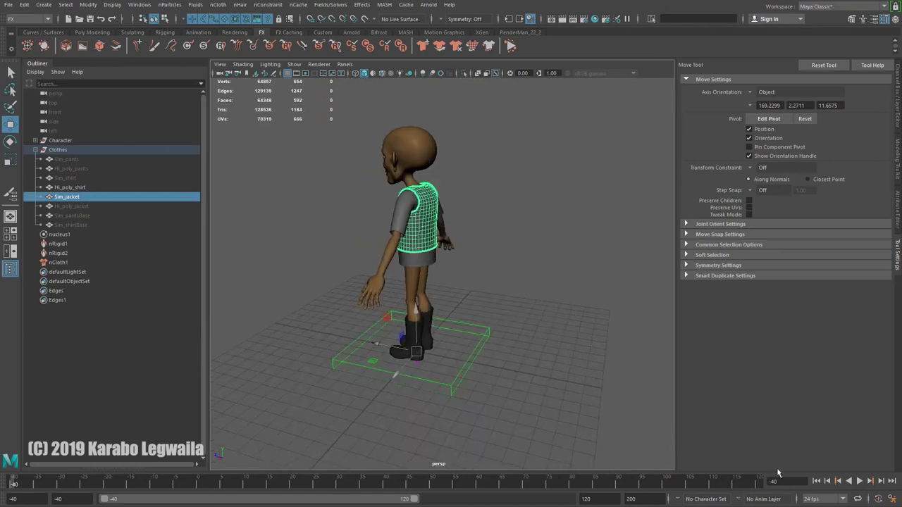
pyautogui.click(860, 482)
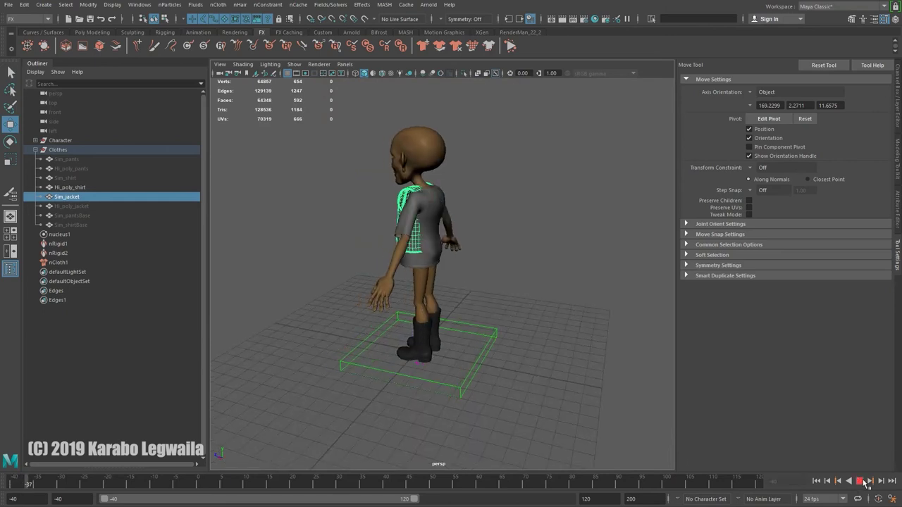
pyautogui.press('Escape')
pyautogui.keyDown('alt'); pyautogui.moveTo(434, 265); pyautogui.dragTo(449, 256); pyautogui.keyUp('alt')
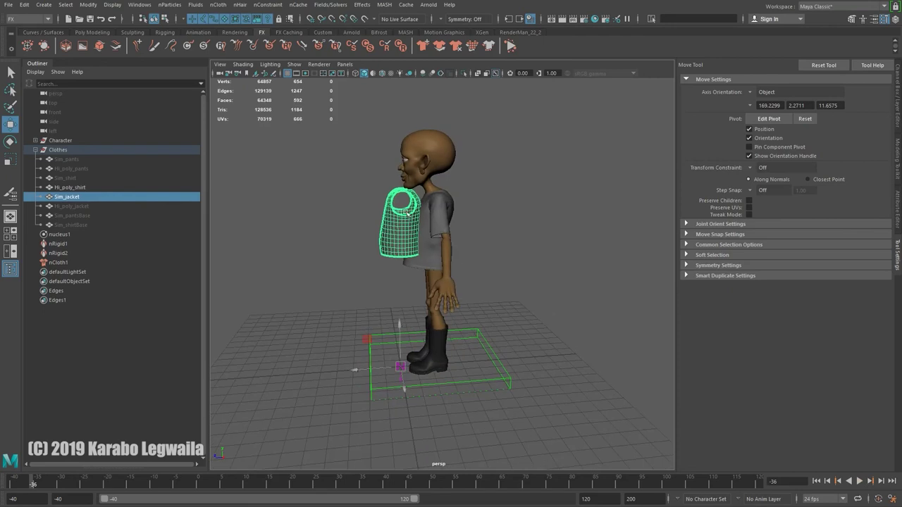
pyautogui.click(816, 481)
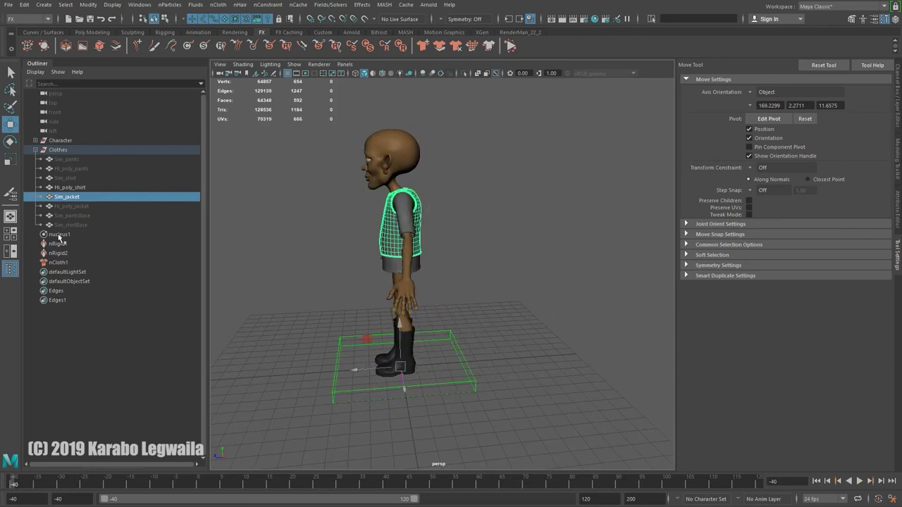
# Step: Select nucleus1, display its solver attributes, and play the simulation again for a few frames
pyautogui.click(59, 234)
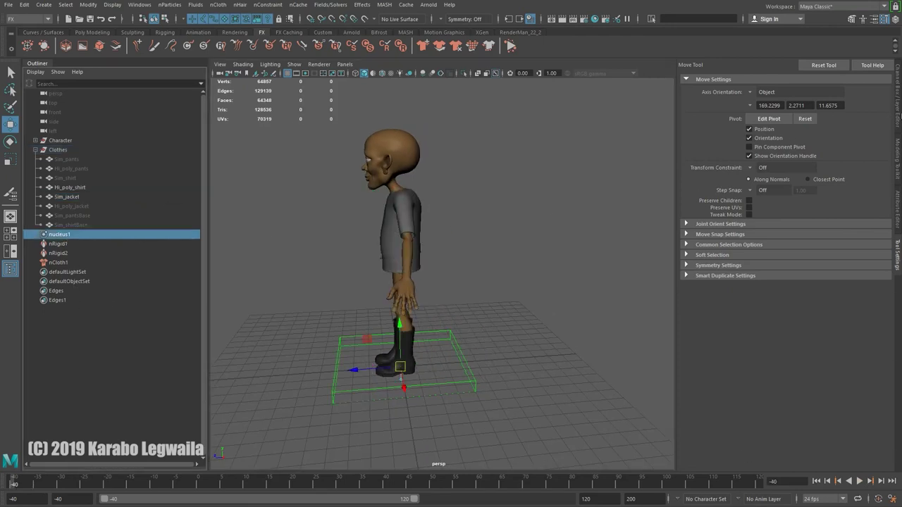
pyautogui.click(899, 204)
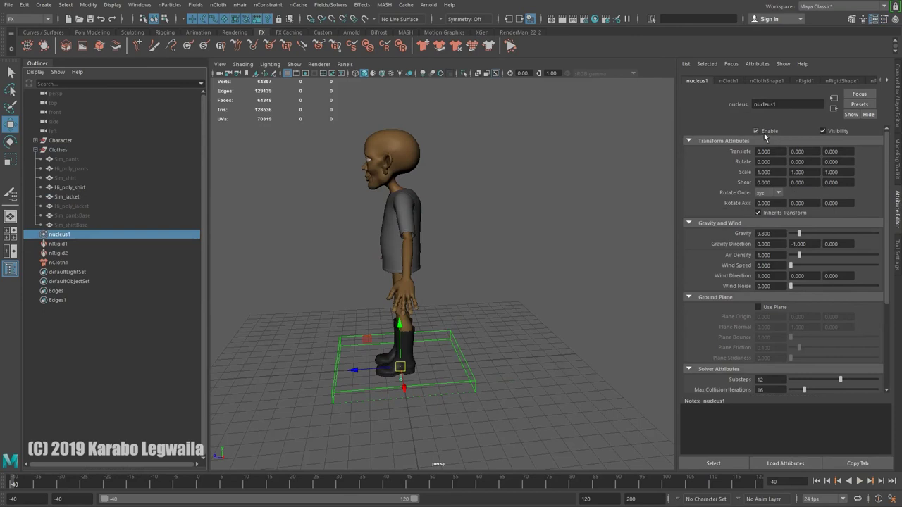
pyautogui.click(858, 481)
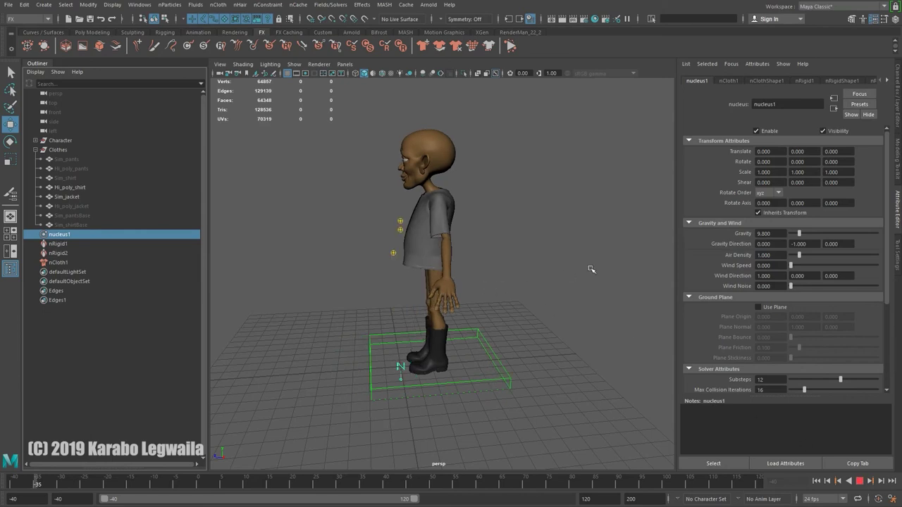
pyautogui.press('Escape')
# Step: Select the jacket, examine how it sits around the back of the neck, and rewind to the start frame
pyautogui.keyDown('alt'); pyautogui.moveTo(557, 275); pyautogui.dragTo(531, 264); pyautogui.keyUp('alt')
pyautogui.keyDown('alt'); pyautogui.moveTo(531, 264); pyautogui.dragTo(515, 330, button='right'); pyautogui.keyUp('alt')
pyautogui.keyDown('alt'); pyautogui.moveTo(515, 331); pyautogui.dragTo(402, 258); pyautogui.keyUp('alt')
pyautogui.click(407, 304)
pyautogui.keyDown('alt'); pyautogui.moveTo(407, 304); pyautogui.dragTo(386, 290); pyautogui.keyUp('alt')
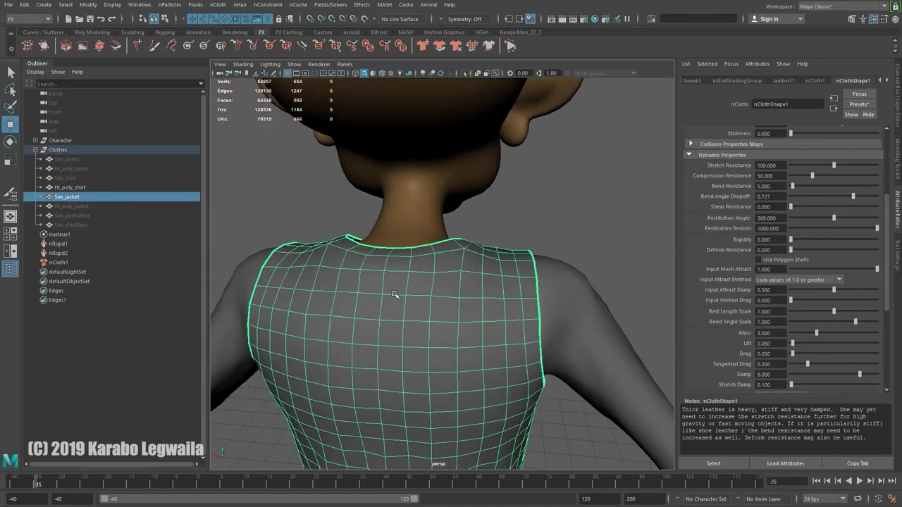
pyautogui.keyDown('alt'); pyautogui.moveTo(362, 262); pyautogui.dragTo(387, 261); pyautogui.keyUp('alt')
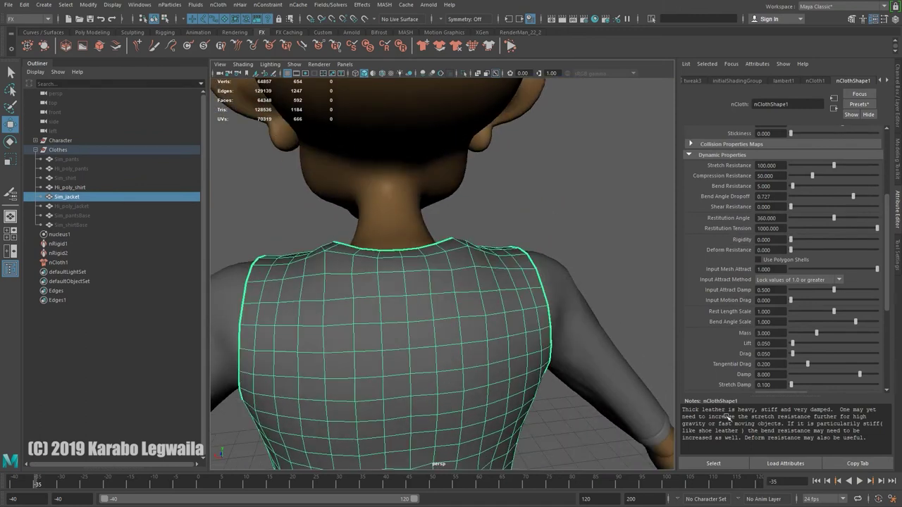
pyautogui.click(815, 481)
# Step: Reopen the Input Attract vertex painting options for the jacket and frame the painted area behind the neck
pyautogui.keyDown('alt'); pyautogui.moveTo(399, 262); pyautogui.dragTo(369, 247, button='right'); pyautogui.keyUp('alt')
pyautogui.moveTo(378, 260)
pyautogui.keyDown('alt'); pyautogui.mouseDown()
pyautogui.moveTo(320, 185)
pyautogui.moveTo(395, 200)
pyautogui.mouseUp(); pyautogui.keyUp('alt')
pyautogui.click(218, 4)
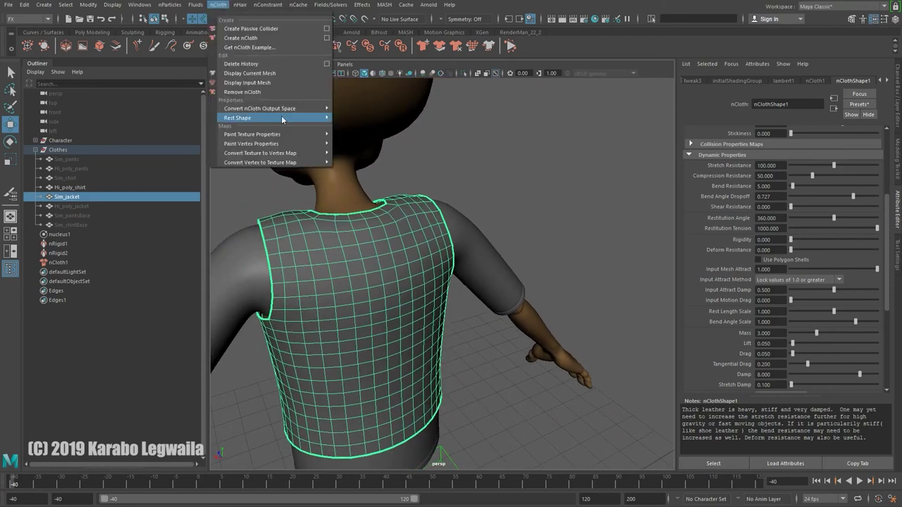
pyautogui.moveTo(292, 143)
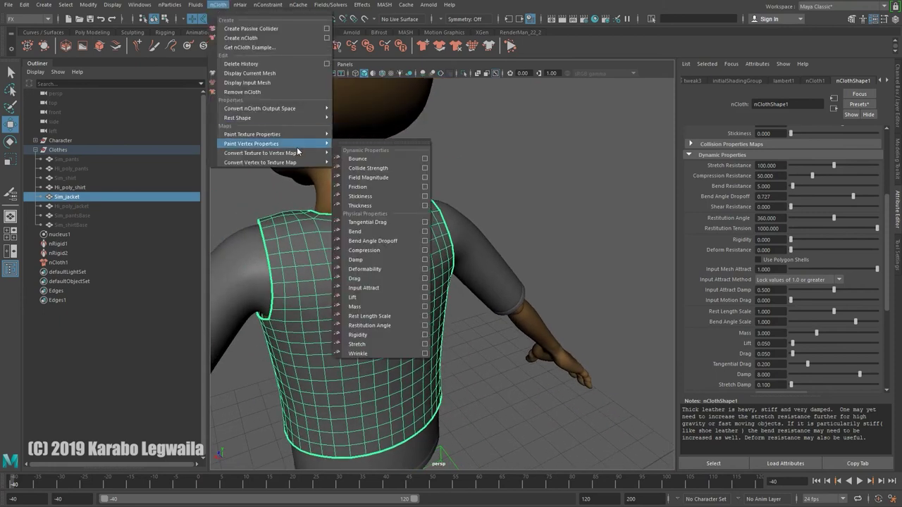
pyautogui.click(426, 289)
pyautogui.moveTo(331, 240)
pyautogui.keyDown('alt'); pyautogui.mouseDown()
pyautogui.moveTo(291, 250)
pyautogui.moveTo(353, 282)
pyautogui.mouseUp(); pyautogui.keyUp('alt')
pyautogui.keyDown('alt'); pyautogui.moveTo(458, 284); pyautogui.dragTo(634, 345, button='right'); pyautogui.keyUp('alt')
pyautogui.keyDown('alt'); pyautogui.moveTo(529, 248); pyautogui.dragTo(458, 244, button='right'); pyautogui.keyUp('alt')
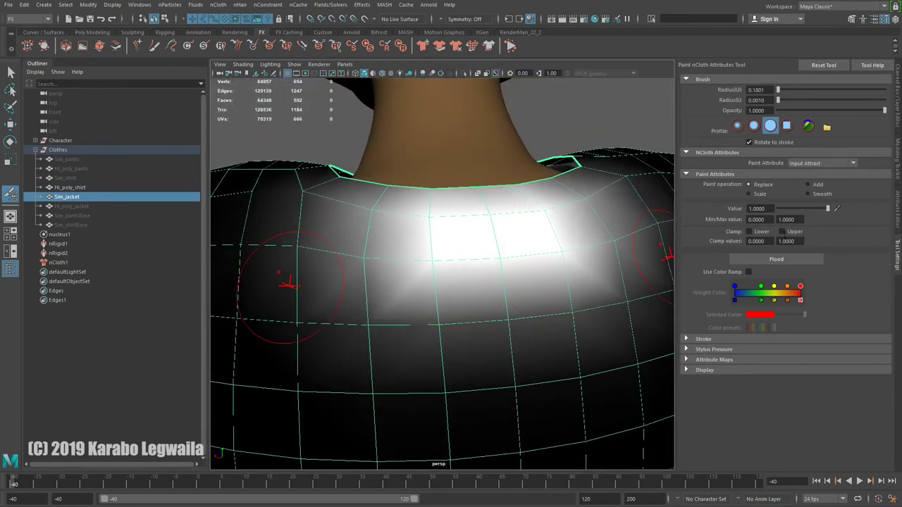
# Step: Flood the jacket's Input Attract weights repeatedly with Smooth and check the falloff around the neckline
pyautogui.click(808, 194)
pyautogui.click(789, 259)
pyautogui.click(784, 261)
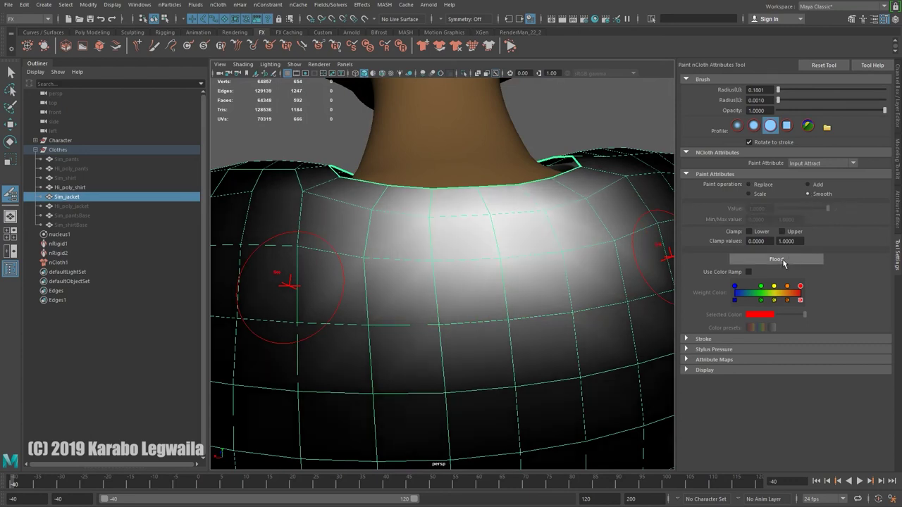
pyautogui.click(783, 262)
pyautogui.keyDown('alt'); pyautogui.moveTo(569, 271); pyautogui.dragTo(485, 247, button='right'); pyautogui.keyUp('alt')
pyautogui.keyDown('alt'); pyautogui.moveTo(485, 247); pyautogui.dragTo(541, 239); pyautogui.keyUp('alt')
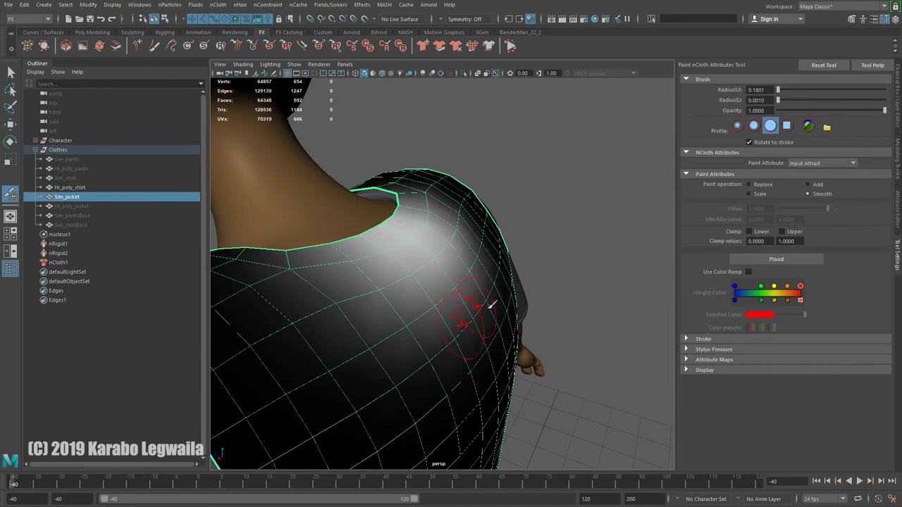
pyautogui.moveTo(433, 372)
pyautogui.keyDown('alt'); pyautogui.mouseDown()
pyautogui.moveTo(455, 281)
pyautogui.moveTo(484, 271)
pyautogui.moveTo(522, 298)
pyautogui.moveTo(457, 274)
pyautogui.moveTo(422, 292)
pyautogui.mouseUp(); pyautogui.keyUp('alt')
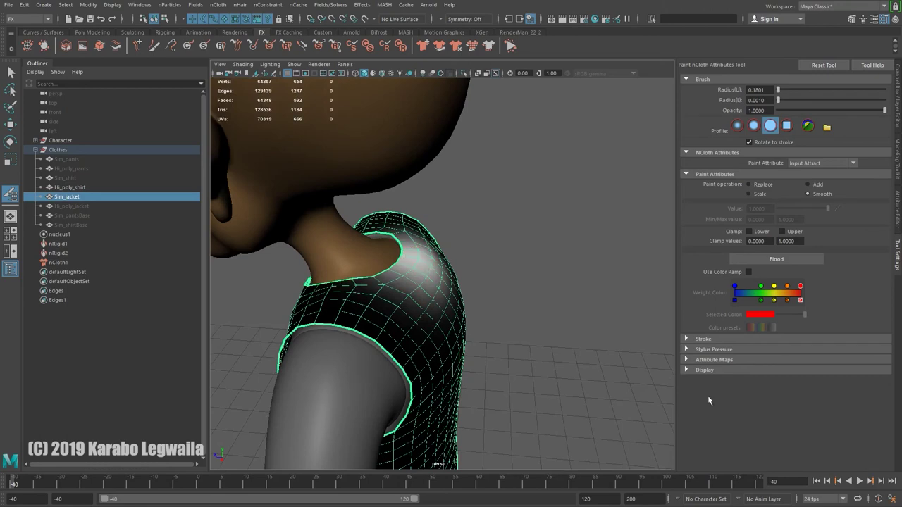
# Step: Exit Input Attract painting on the jacket and save the scene
pyautogui.press('w')
pyautogui.scroll(-5, 422, 296)
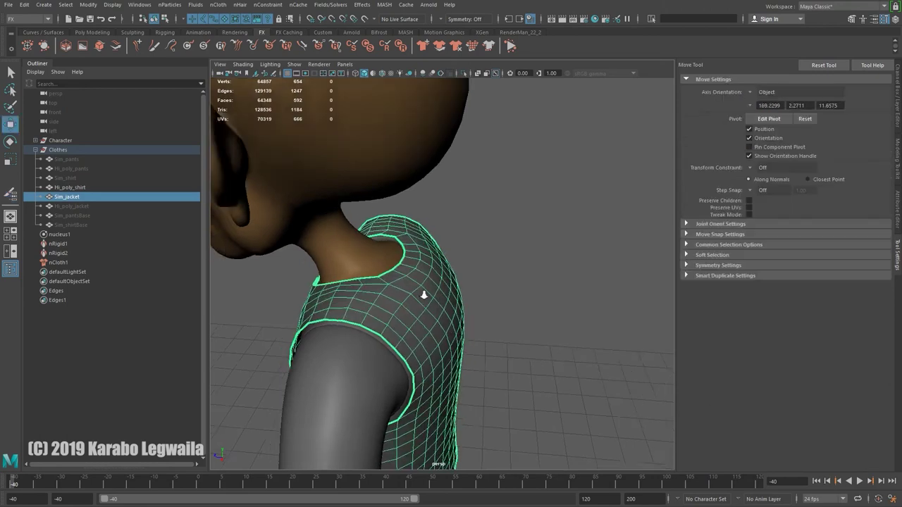
pyautogui.press('q')
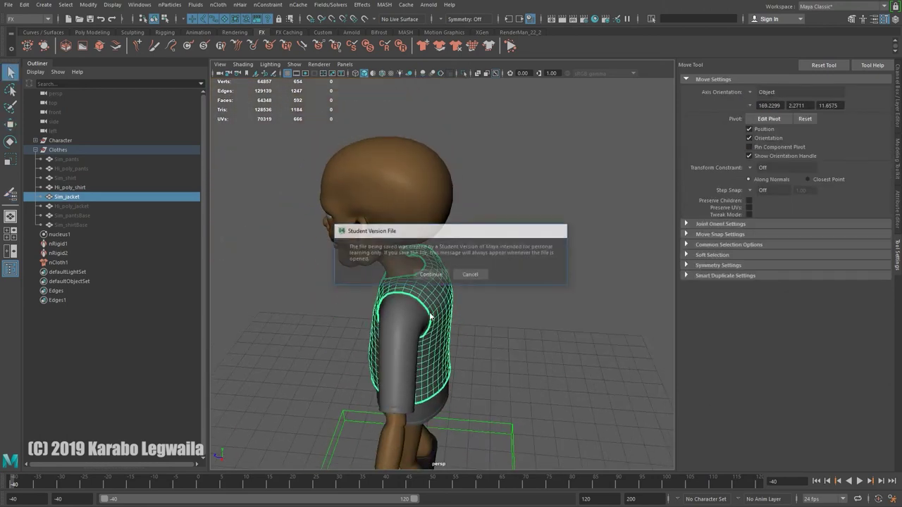
pyautogui.press('Return')
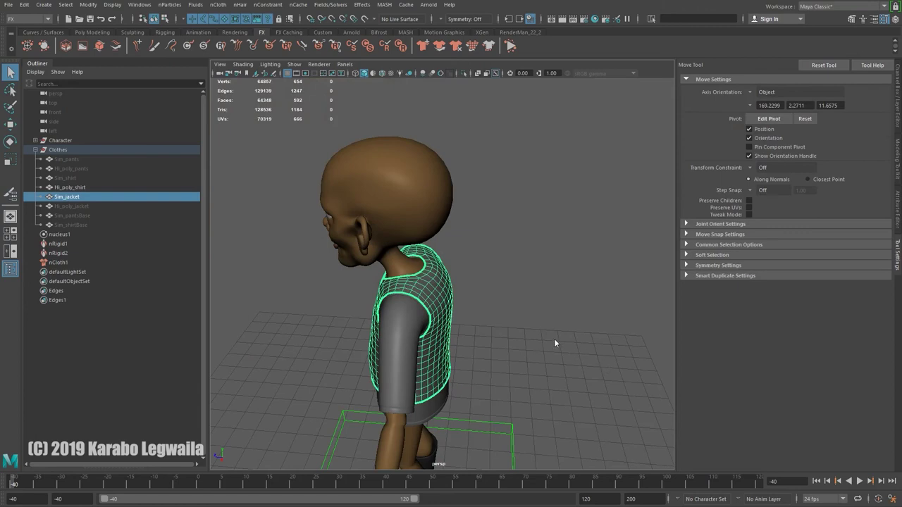
# Step: Play the jacket simulation for a few frames, check it from the side and front, and rewind to the start frame
pyautogui.press('w')
pyautogui.keyDown('alt'); pyautogui.moveTo(580, 354); pyautogui.dragTo(509, 341); pyautogui.keyUp('alt')
pyautogui.click(859, 481)
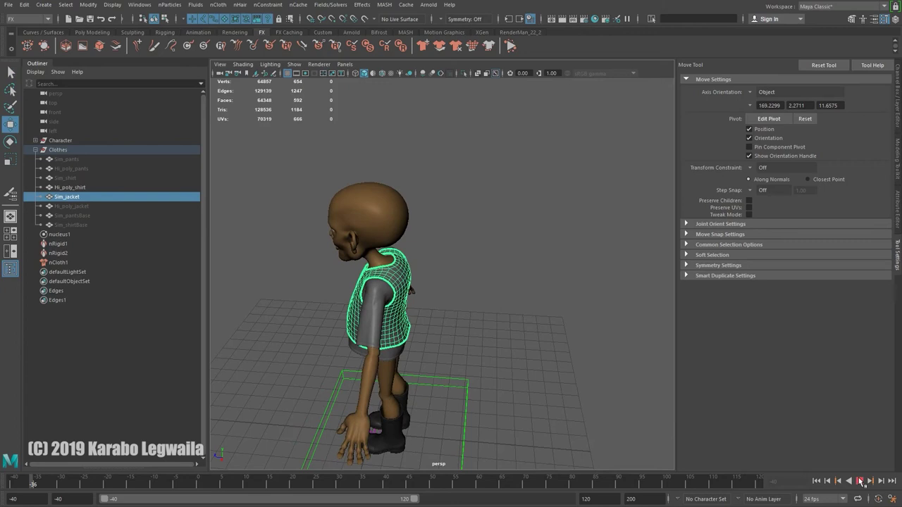
pyautogui.click(860, 482)
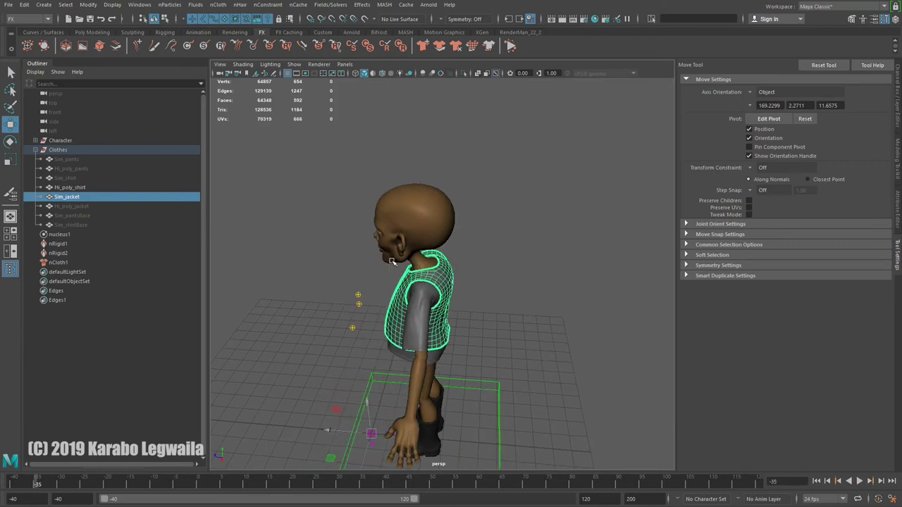
pyautogui.keyDown('alt'); pyautogui.moveTo(456, 271); pyautogui.dragTo(576, 392); pyautogui.keyUp('alt')
pyautogui.keyDown('alt'); pyautogui.moveTo(577, 392); pyautogui.dragTo(500, 320, button='right'); pyautogui.keyUp('alt')
pyautogui.keyDown('alt'); pyautogui.moveTo(501, 320); pyautogui.dragTo(474, 322); pyautogui.keyUp('alt')
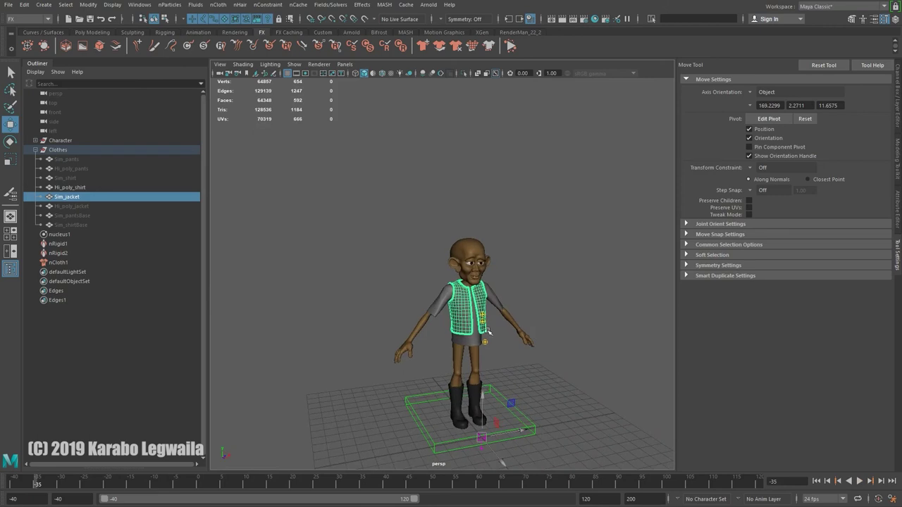
pyautogui.click(815, 481)
# Step: Display the jacket's nClothShape1 attributes and review its dynamic and collision properties
pyautogui.keyDown('alt'); pyautogui.moveTo(514, 315); pyautogui.dragTo(535, 324, button='middle'); pyautogui.keyUp('alt')
pyautogui.keyDown('alt'); pyautogui.moveTo(535, 324); pyautogui.dragTo(451, 307, button='right'); pyautogui.keyUp('alt')
pyautogui.keyDown('alt'); pyautogui.moveTo(450, 307); pyautogui.dragTo(430, 326); pyautogui.keyUp('alt')
pyautogui.keyDown('alt'); pyautogui.moveTo(430, 326); pyautogui.dragTo(464, 272, button='middle'); pyautogui.keyUp('alt')
pyautogui.keyDown('alt'); pyautogui.moveTo(441, 277); pyautogui.dragTo(493, 313, button='right'); pyautogui.keyUp('alt')
pyautogui.keyDown('alt'); pyautogui.moveTo(493, 312); pyautogui.dragTo(485, 318); pyautogui.keyUp('alt')
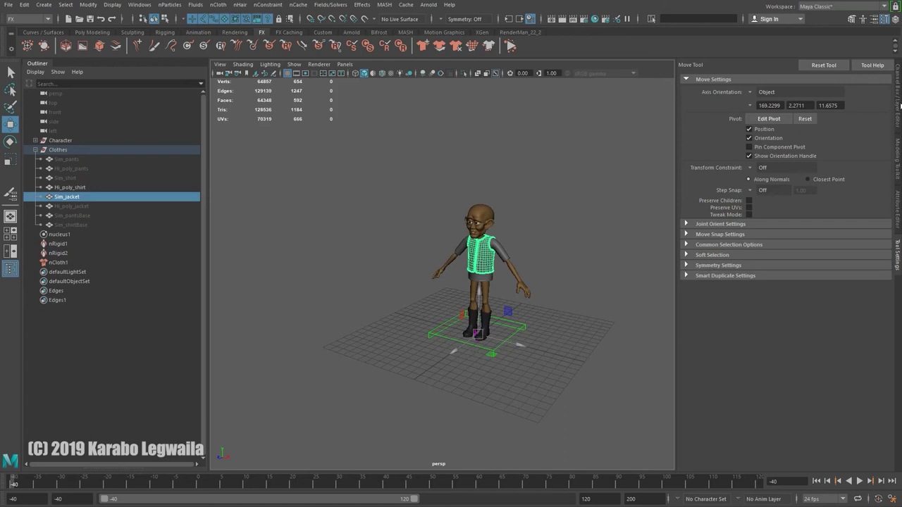
pyautogui.click(899, 223)
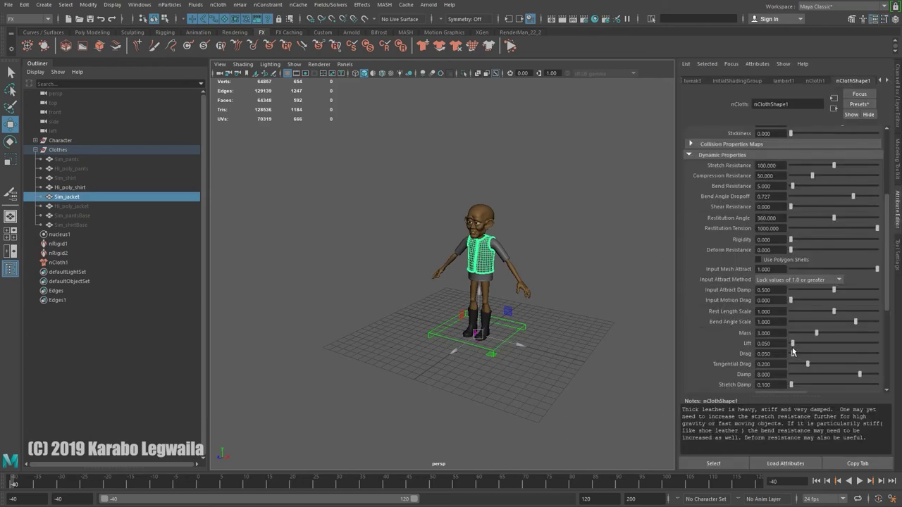
pyautogui.scroll(5, 793, 351)
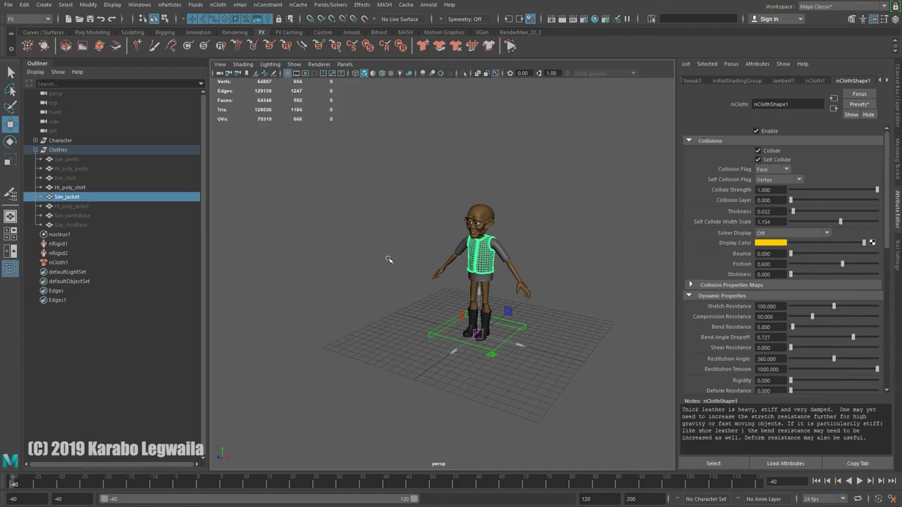
# Step: Open the options for creating a new nObject cache for the simulated jacket
pyautogui.keyDown('alt'); pyautogui.moveTo(390, 260); pyautogui.dragTo(399, 263, button='middle'); pyautogui.keyUp('alt')
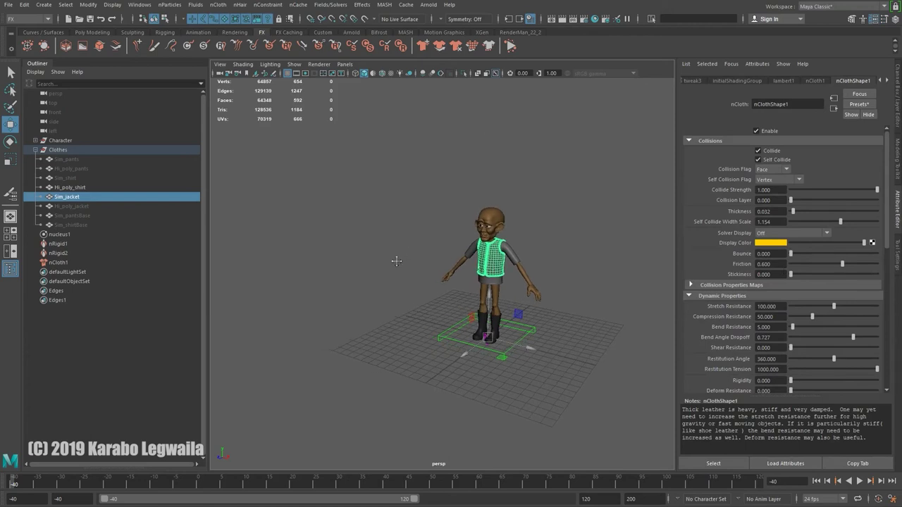
pyautogui.click(219, 6)
pyautogui.moveTo(299, 6)
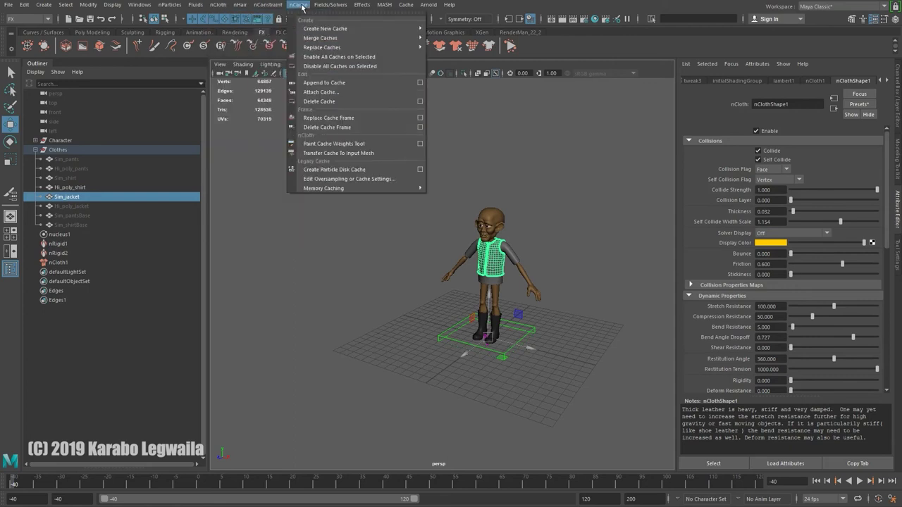
pyautogui.moveTo(396, 38)
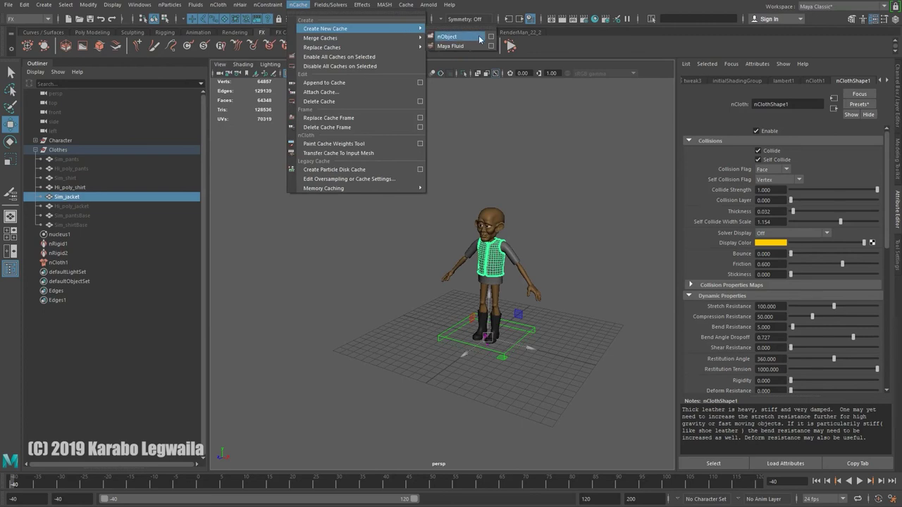
pyautogui.click(493, 38)
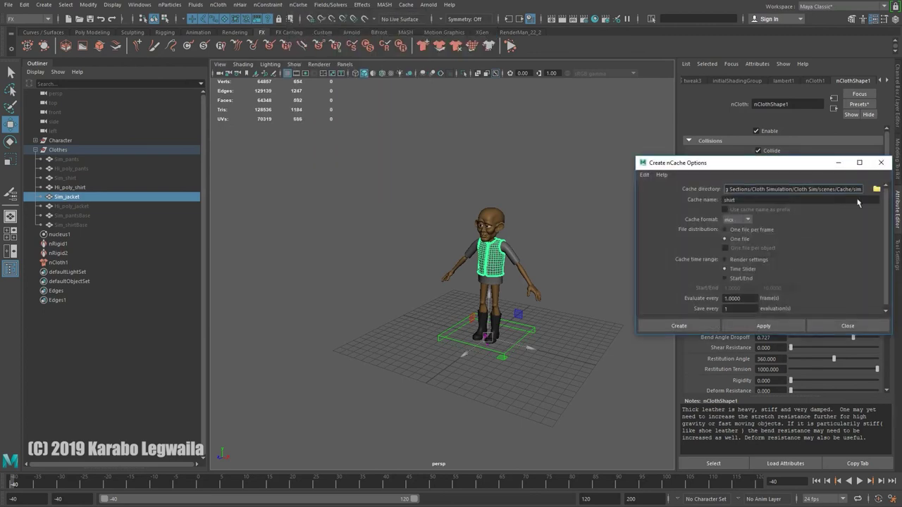
# Step: Keep the scenes/Cache/sim directory, name the cache jacket, and create it over the time slider range
pyautogui.click(875, 188)
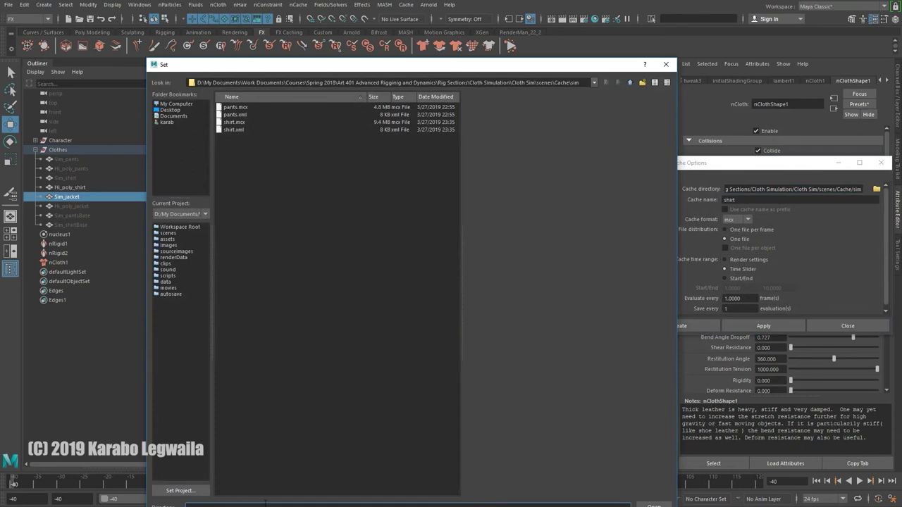
pyautogui.write('j')
pyautogui.press('BackSpace')
pyautogui.press('Return')
pyautogui.moveTo(748, 200); pyautogui.dragTo(698, 190)
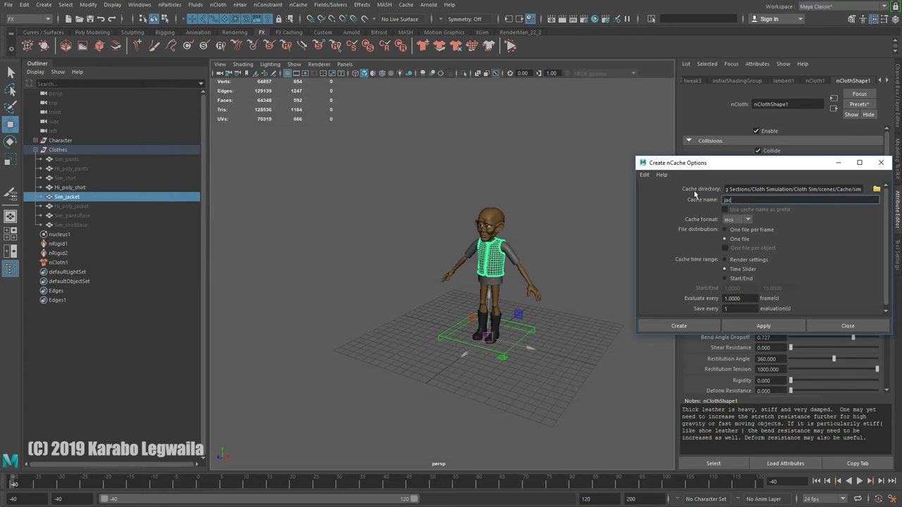
pyautogui.press('Return')
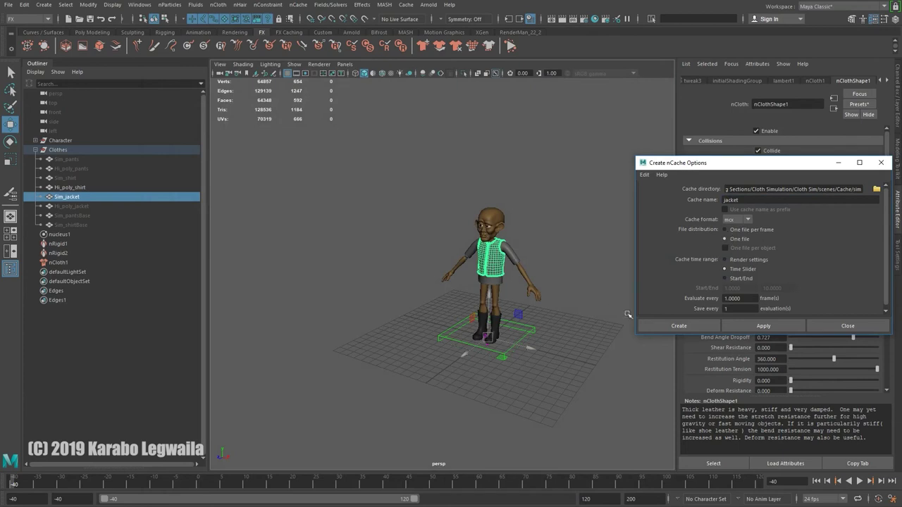
pyautogui.keyDown('alt'); pyautogui.moveTo(571, 358); pyautogui.dragTo(598, 350); pyautogui.keyUp('alt')
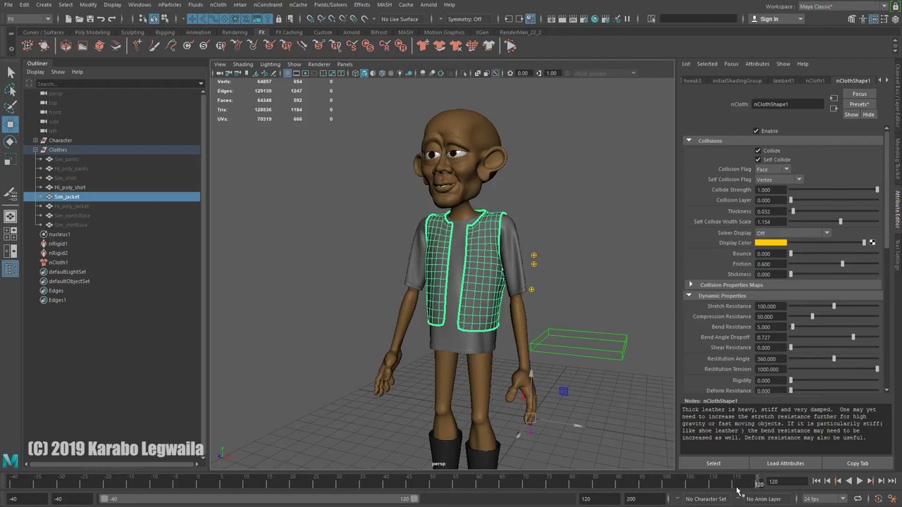
# Step: Scrub through the cached jacket simulation and return to the start frame
pyautogui.moveTo(682, 485)
pyautogui.mouseDown()
pyautogui.moveTo(500, 484)
pyautogui.moveTo(264, 447)
pyautogui.mouseUp()
pyautogui.keyDown('alt'); pyautogui.moveTo(497, 322); pyautogui.dragTo(565, 331); pyautogui.keyUp('alt')
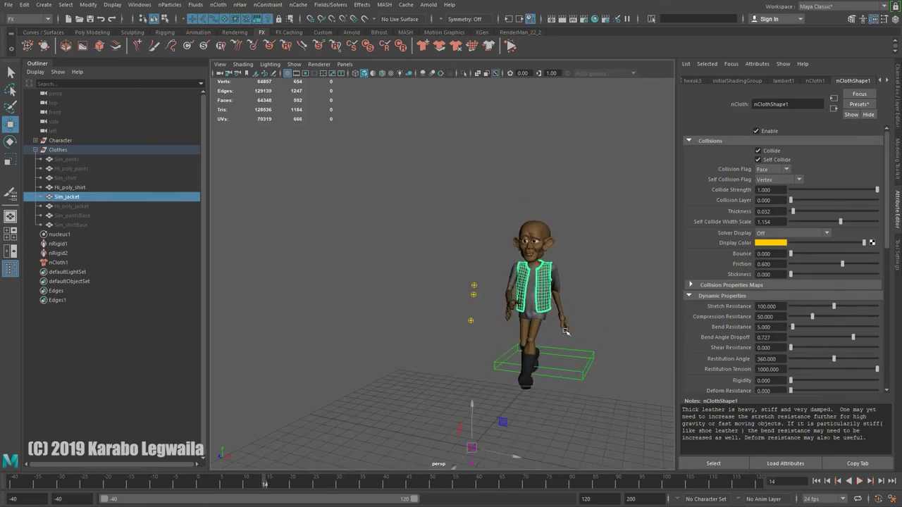
pyautogui.click(817, 481)
# Step: Show Hi_poly_jacket and hide Sim_jacket
pyautogui.press('f')
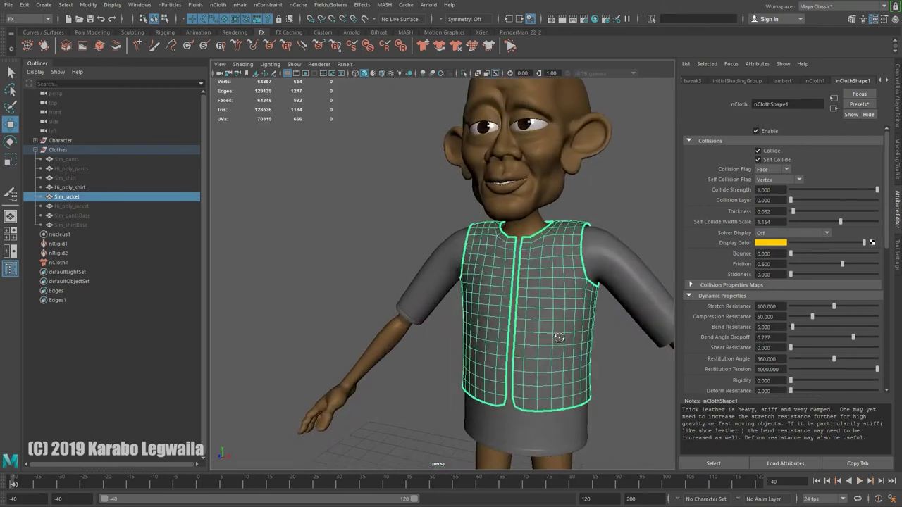
pyautogui.keyDown('alt'); pyautogui.moveTo(559, 338); pyautogui.dragTo(522, 326); pyautogui.keyUp('alt')
pyautogui.scroll(2, 521, 326)
pyautogui.click(85, 206)
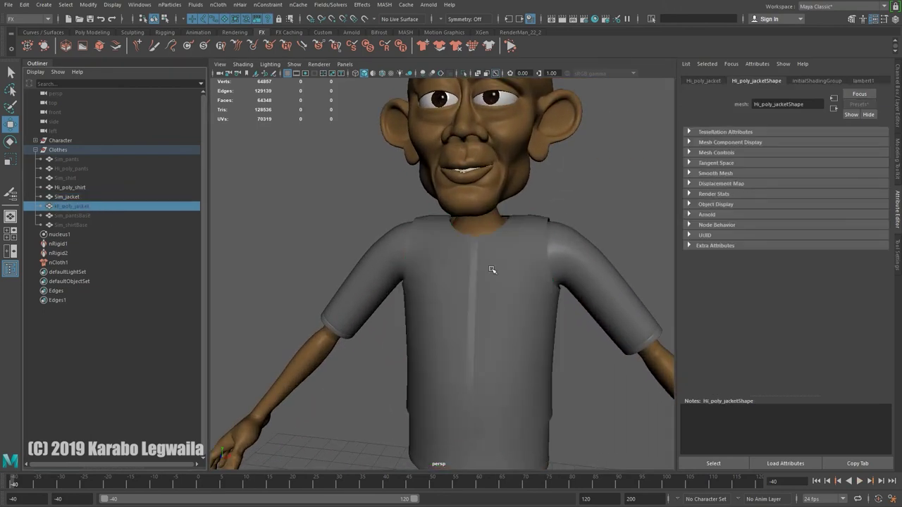
pyautogui.hotkey('shift', 'h')
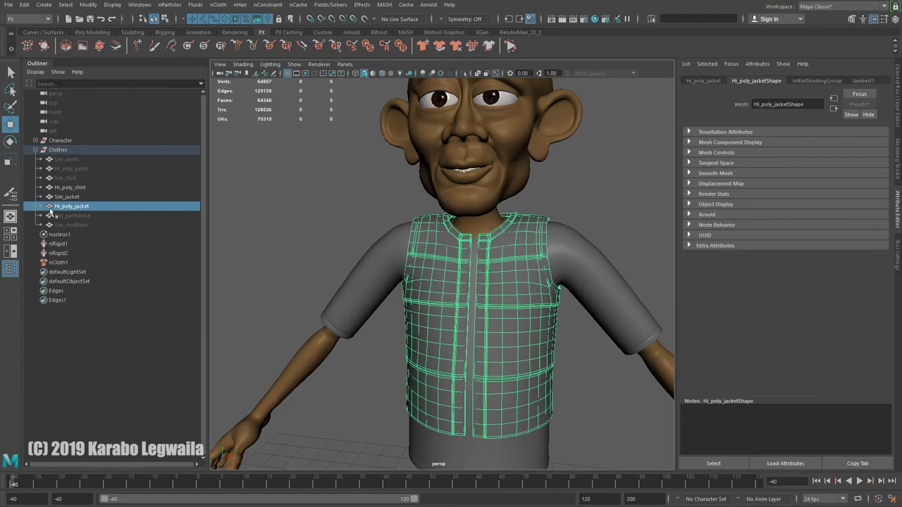
pyautogui.click(68, 197)
pyautogui.hotkey('shift', 'h')
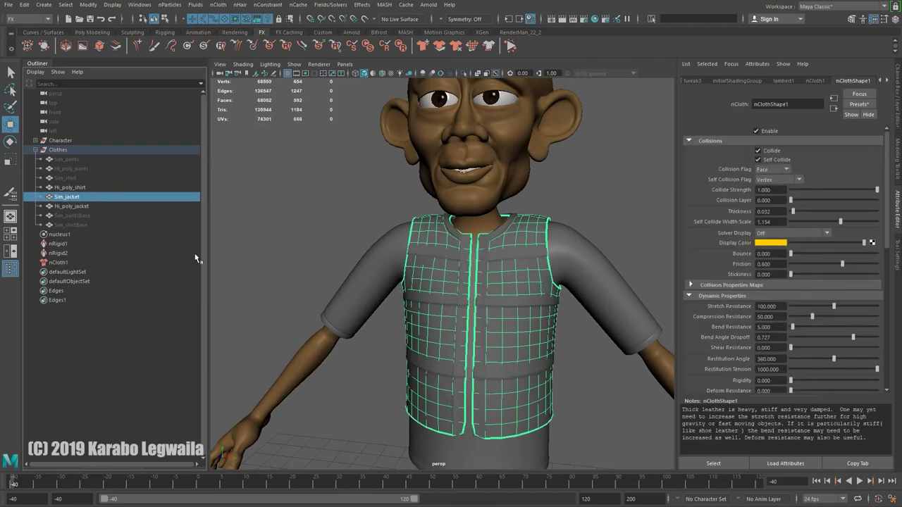
pyautogui.hotkey('ctrl', 'h')
# Step: Save the scene and bind Hi_poly_jacket to Sim_jacket with a Wrap deformer
pyautogui.click(73, 206)
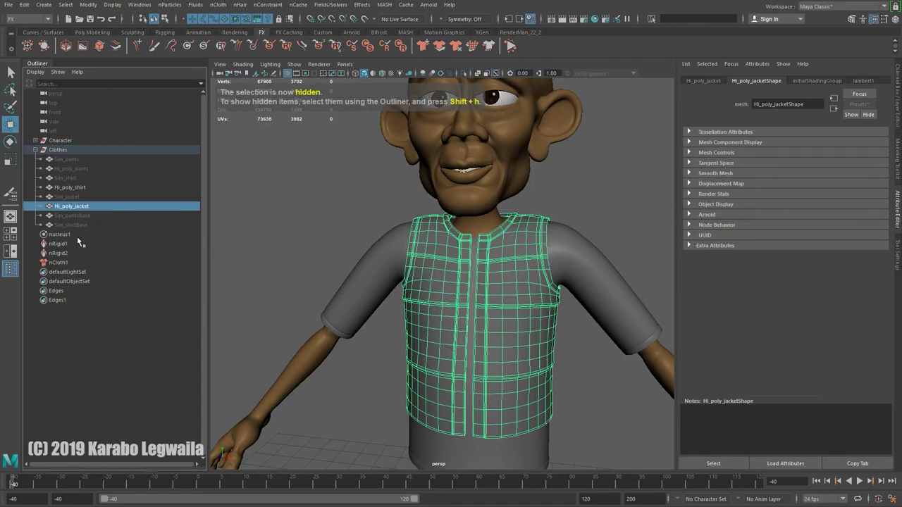
pyautogui.keyDown('ctrl'); pyautogui.click(68, 197); pyautogui.keyUp('ctrl')
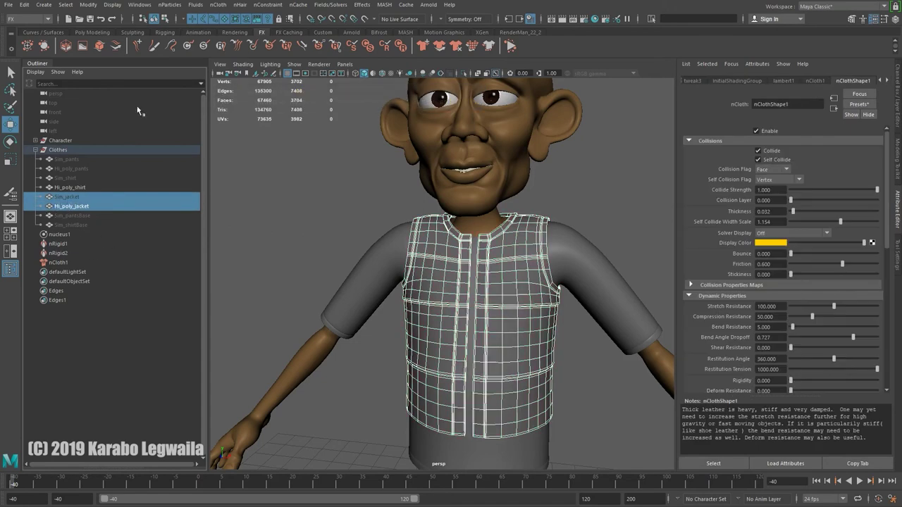
pyautogui.click(33, 19)
pyautogui.click(43, 31)
pyautogui.click(341, 5)
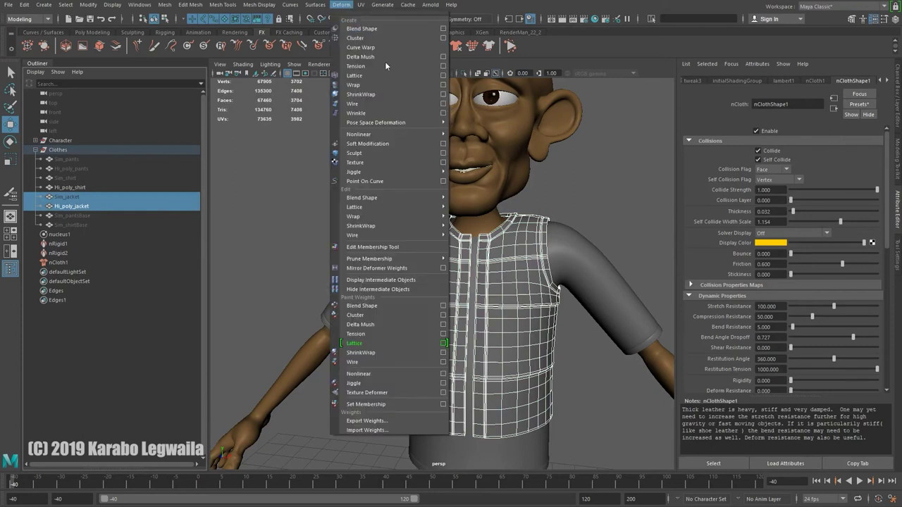
pyautogui.click(381, 66)
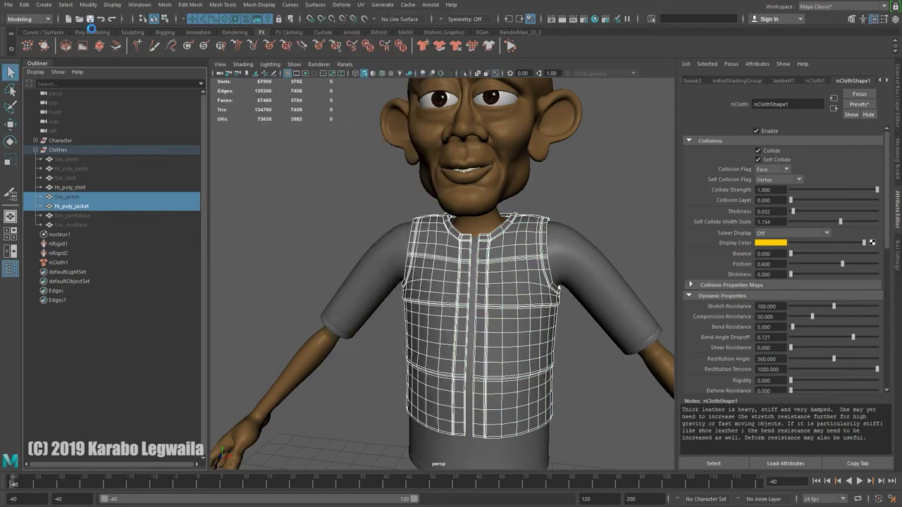
pyautogui.hotkey('ctrl', 's')
pyautogui.click(434, 276)
pyautogui.press('w')
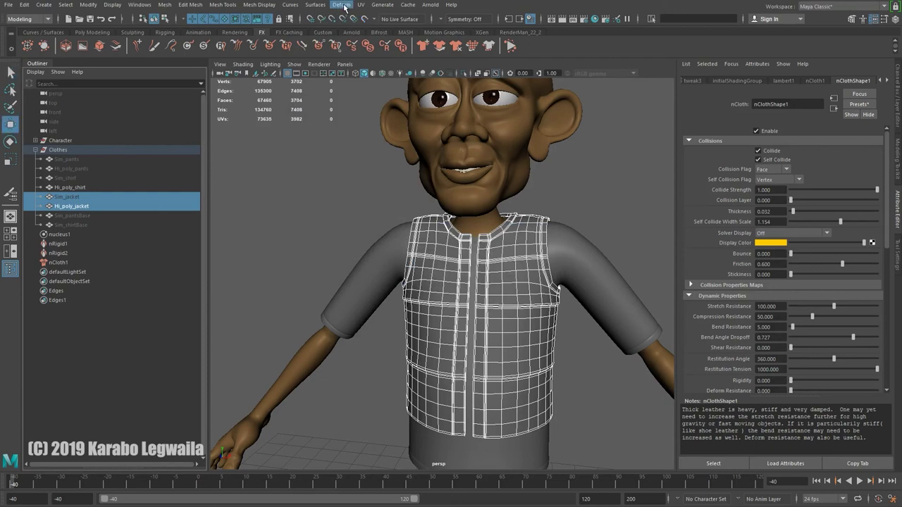
pyautogui.click(344, 4)
pyautogui.click(369, 83)
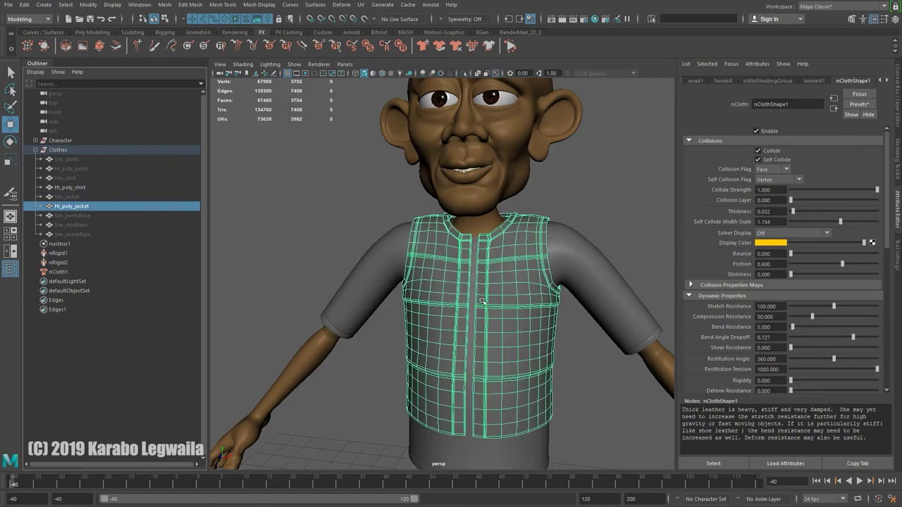
# Step: Scrub to frame 68 and inspect the wrapped Hi_poly_jacket in smooth preview around the neck and front
pyautogui.click(74, 207)
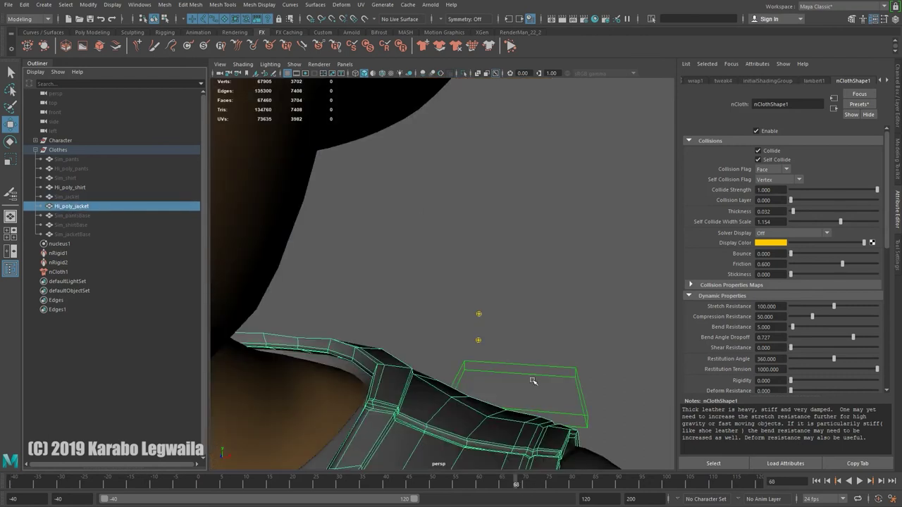
pyautogui.keyDown('alt'); pyautogui.moveTo(532, 381); pyautogui.dragTo(419, 343, button='right'); pyautogui.keyUp('alt')
pyautogui.keyDown('alt'); pyautogui.moveTo(418, 342); pyautogui.dragTo(495, 347); pyautogui.keyUp('alt')
pyautogui.keyDown('alt'); pyautogui.moveTo(495, 347); pyautogui.dragTo(520, 373, button='right'); pyautogui.keyUp('alt')
pyautogui.press('3')
pyautogui.click(513, 224)
pyautogui.keyDown('alt'); pyautogui.moveTo(519, 218); pyautogui.dragTo(567, 303); pyautogui.keyUp('alt')
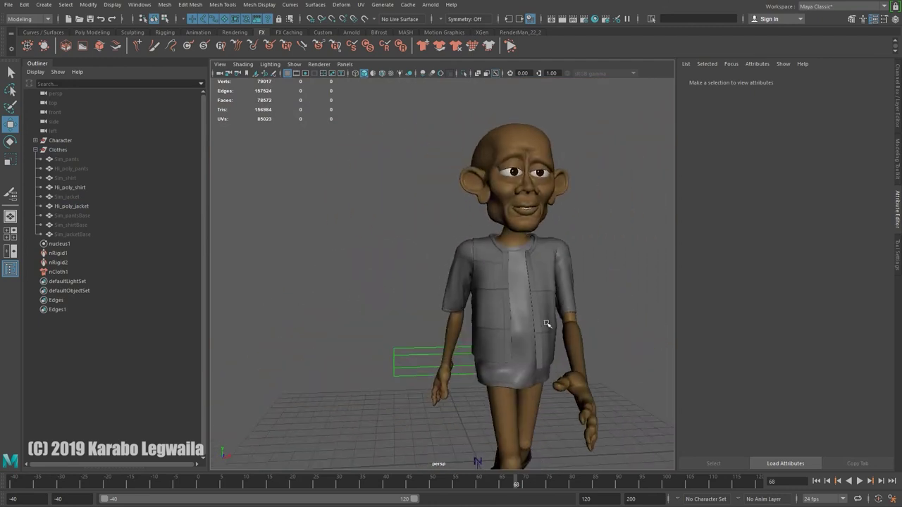
pyautogui.click(547, 323)
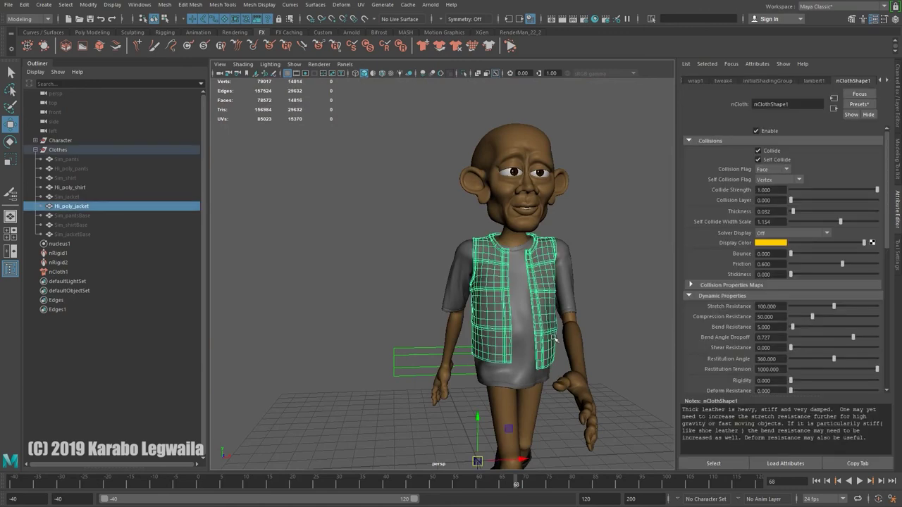
# Step: Return to the start frame with Hi_poly_jacket displayed unsmoothed, and switch to the FX menu set
pyautogui.click(818, 483)
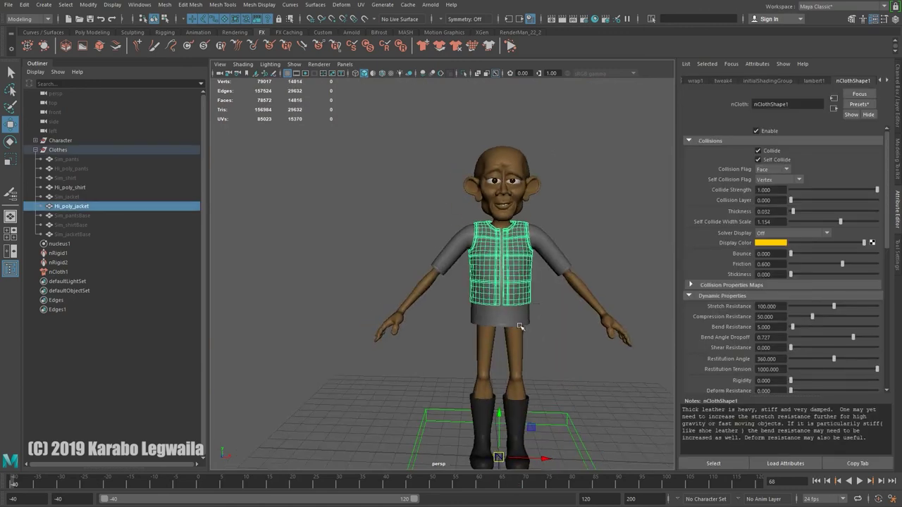
pyautogui.scroll(2, 471, 326)
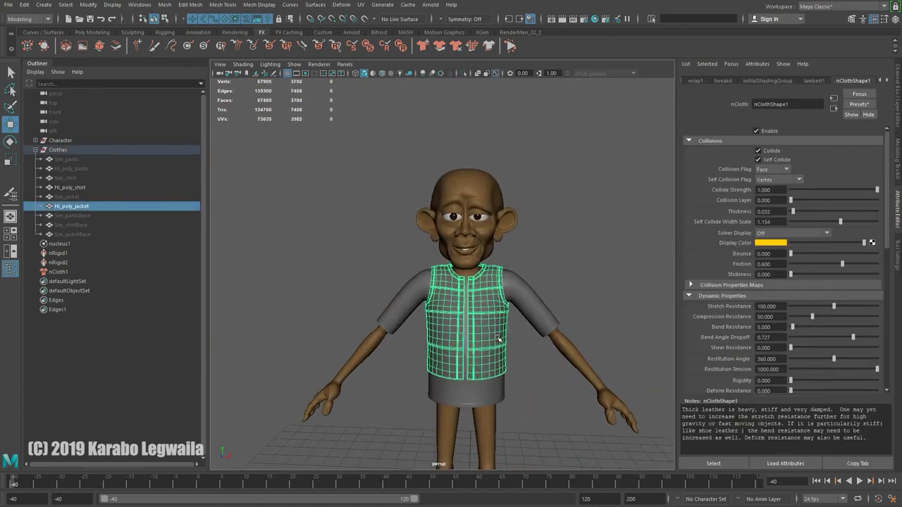
pyautogui.scroll(2, 491, 335)
pyautogui.keyDown('alt'); pyautogui.moveTo(510, 355); pyautogui.dragTo(474, 317, button='middle'); pyautogui.keyUp('alt')
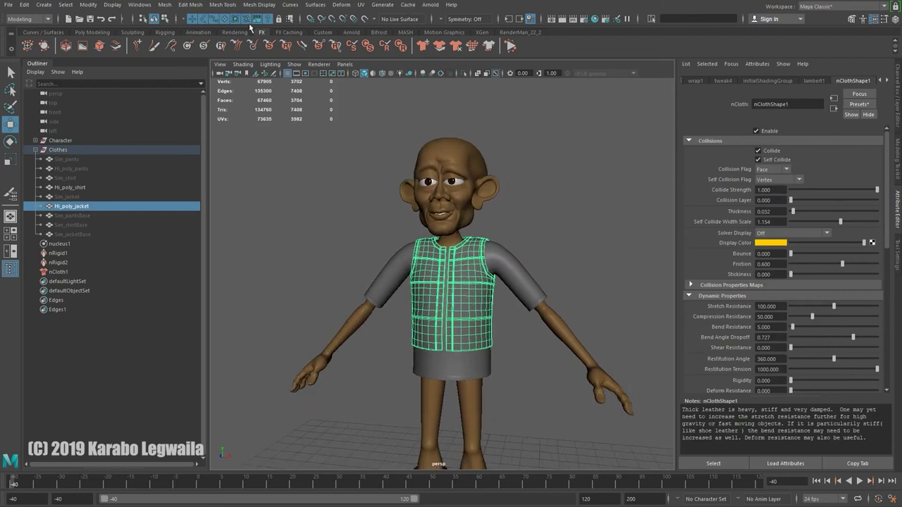
pyautogui.click(28, 19)
pyautogui.click(29, 58)
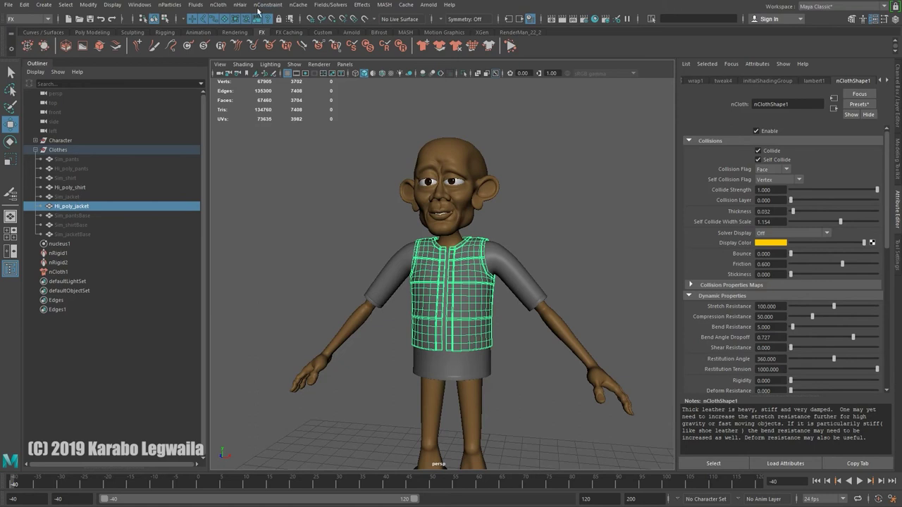
# Step: Create a geometry cache of Hi_poly_jacket named jacketCache in the scenes/Cache folder over the time slider range
pyautogui.click(407, 6)
pyautogui.moveTo(442, 31)
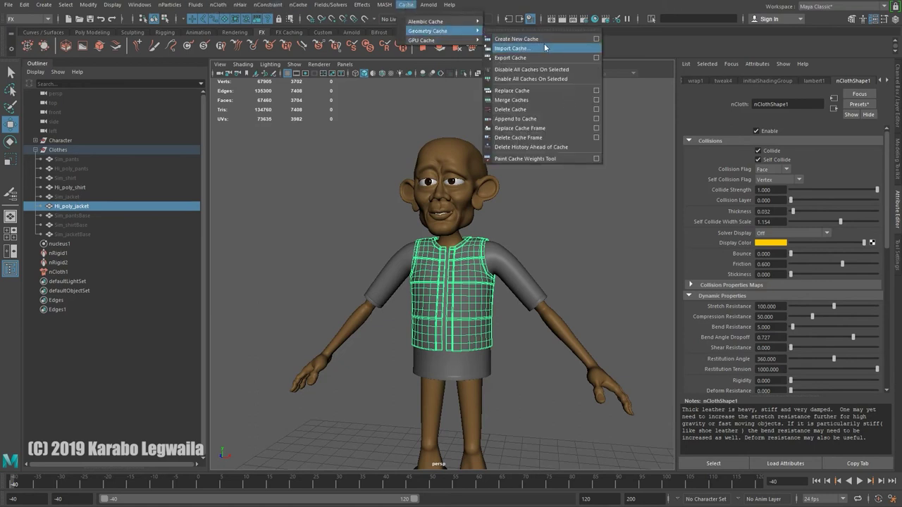
pyautogui.click(594, 39)
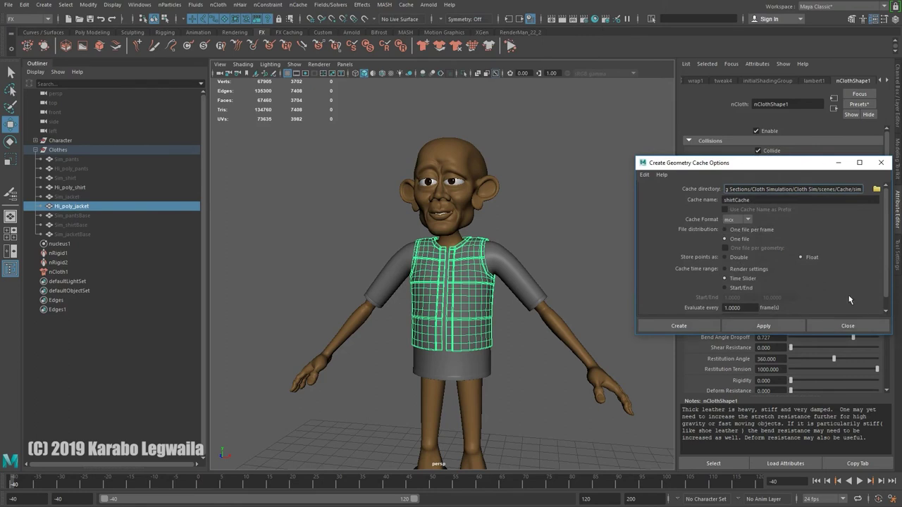
pyautogui.click(876, 189)
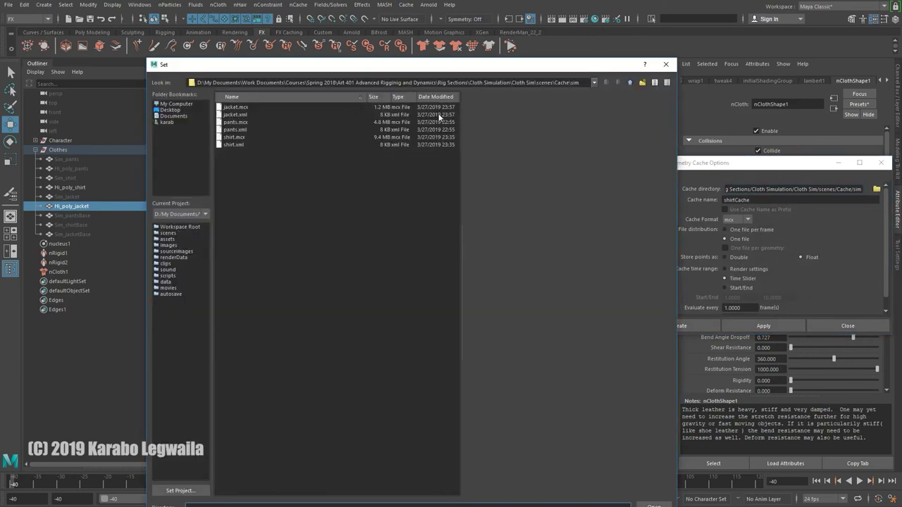
pyautogui.click(630, 83)
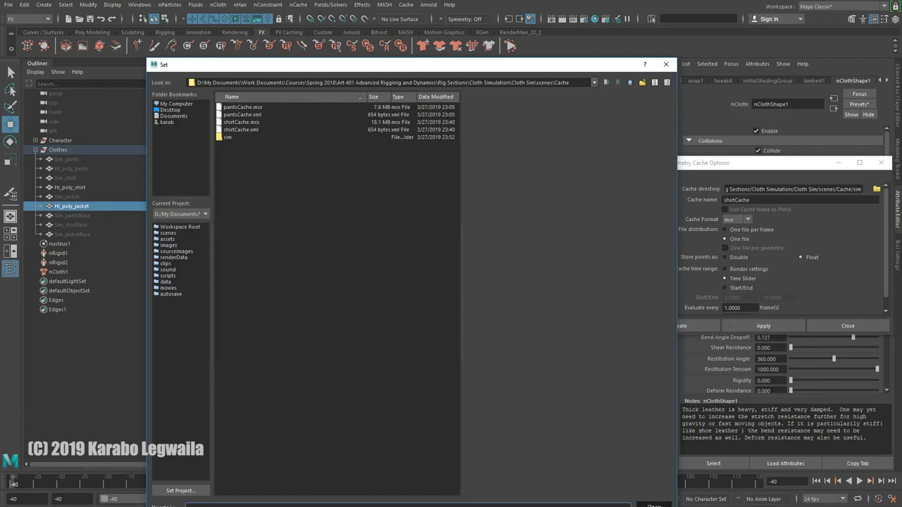
pyautogui.click(654, 505)
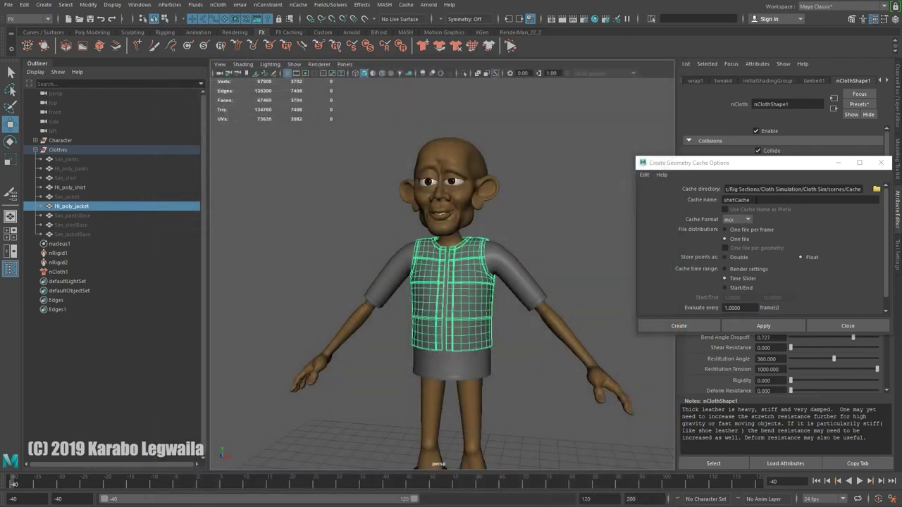
pyautogui.press('BackSpace')
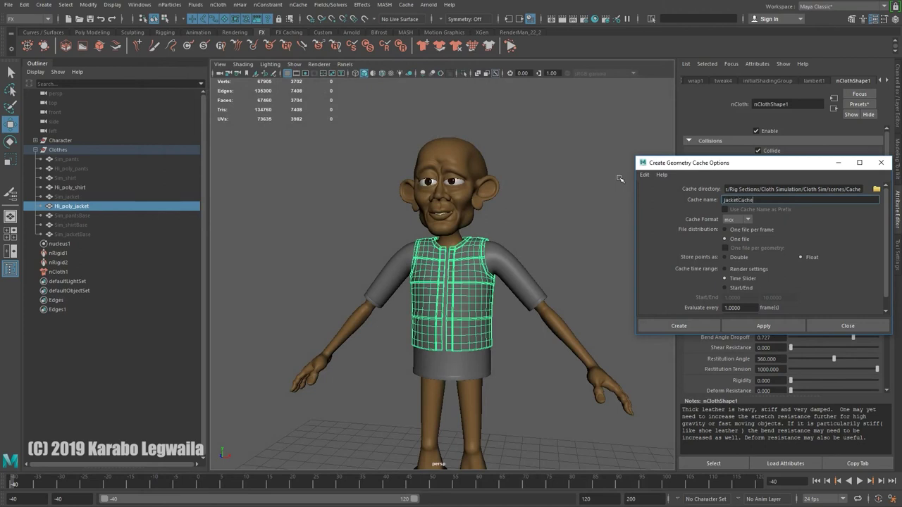
pyautogui.write('jacketCache')
pyautogui.press('Return')
# Step: Inspect the cached Hi_poly_jacket at frame 61 from the front and side, checking how it sits over the shirt
pyautogui.keyDown('alt'); pyautogui.moveTo(591, 335); pyautogui.dragTo(393, 308, button='right'); pyautogui.keyUp('alt')
pyautogui.keyDown('alt'); pyautogui.moveTo(505, 343); pyautogui.dragTo(552, 307, button='middle'); pyautogui.keyUp('alt')
pyautogui.keyDown('alt'); pyautogui.moveTo(551, 307); pyautogui.dragTo(513, 313, button='right'); pyautogui.keyUp('alt')
pyautogui.keyDown('alt'); pyautogui.moveTo(529, 317); pyautogui.dragTo(503, 326); pyautogui.keyUp('alt')
pyautogui.keyDown('alt'); pyautogui.moveTo(509, 341); pyautogui.dragTo(545, 328, button='middle'); pyautogui.keyUp('alt')
pyautogui.keyDown('alt'); pyautogui.moveTo(545, 328); pyautogui.dragTo(506, 326, button='right'); pyautogui.keyUp('alt')
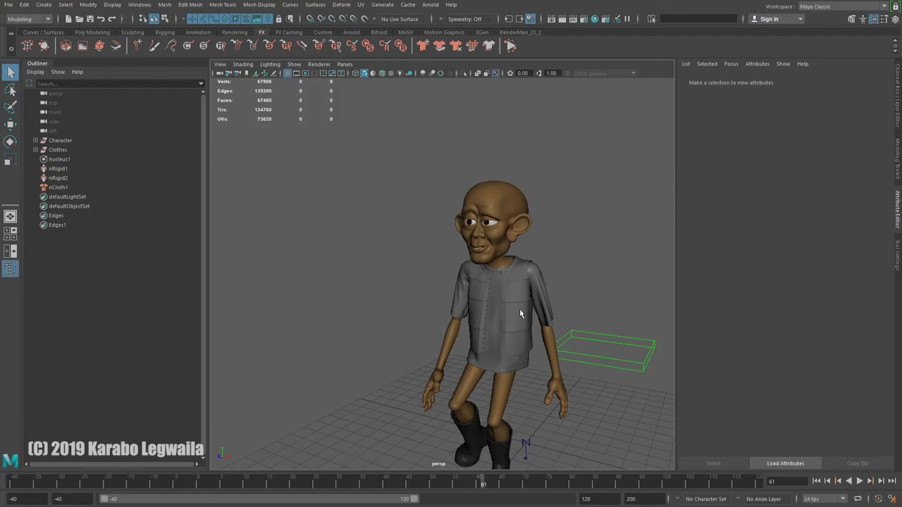
pyautogui.keyDown('alt'); pyautogui.moveTo(520, 314); pyautogui.dragTo(428, 273, button='middle'); pyautogui.keyUp('alt')
pyautogui.keyDown('alt'); pyautogui.moveTo(428, 274); pyautogui.dragTo(493, 346, button='right'); pyautogui.keyUp('alt')
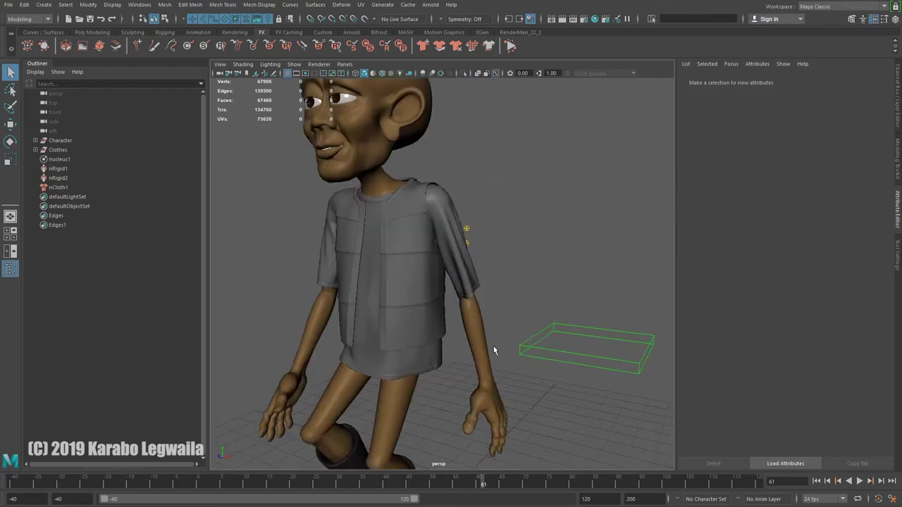
pyautogui.keyDown('alt'); pyautogui.moveTo(487, 295); pyautogui.dragTo(502, 327, button='middle'); pyautogui.keyUp('alt')
pyautogui.keyDown('alt'); pyautogui.moveTo(502, 326); pyautogui.dragTo(421, 311); pyautogui.keyUp('alt')
# Step: Return to the start frame and delete the construction history of Hi_poly_jacket
pyautogui.click(475, 305)
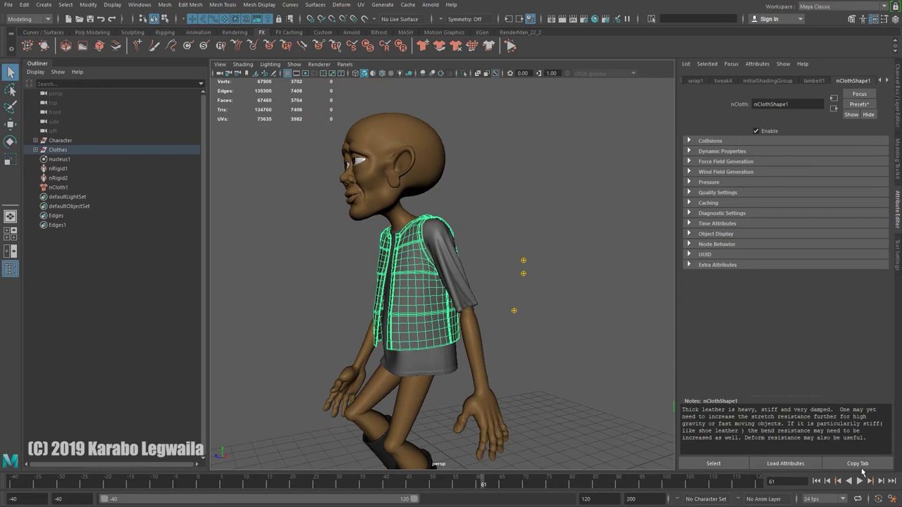
pyautogui.click(816, 481)
pyautogui.scroll(-3, 481, 257)
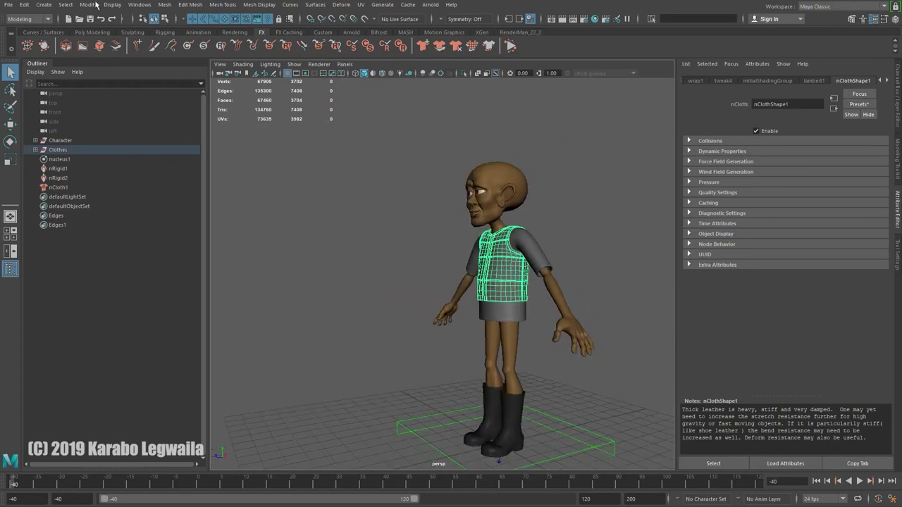
pyautogui.click(24, 5)
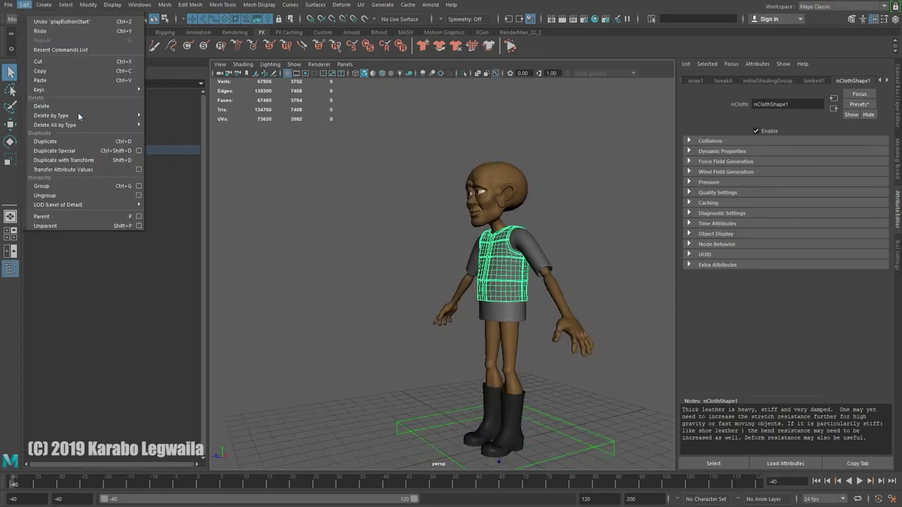
pyautogui.moveTo(95, 116)
pyautogui.click(200, 133)
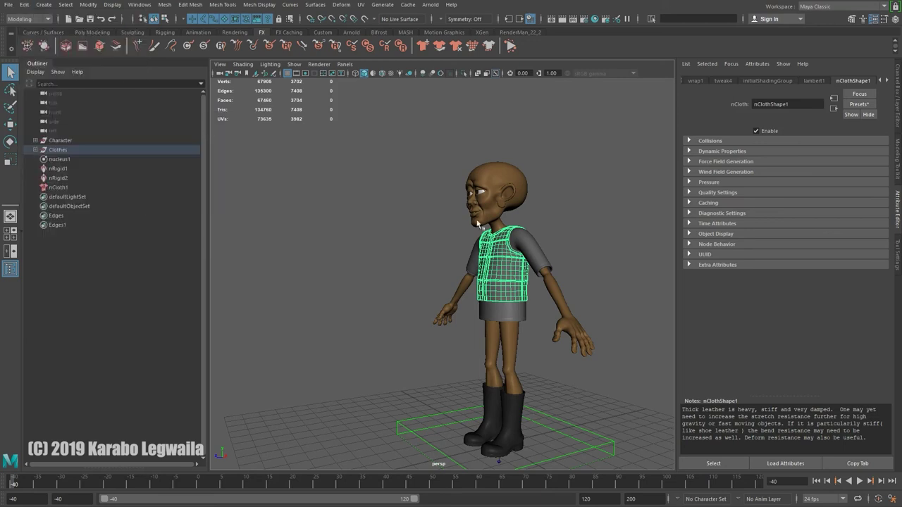
# Step: Scrub to frame 91 and import the jacketCache geometry cache from the scenes/Cache folder onto Hi_poly_jacket
pyautogui.moveTo(640, 486); pyautogui.dragTo(622, 486)
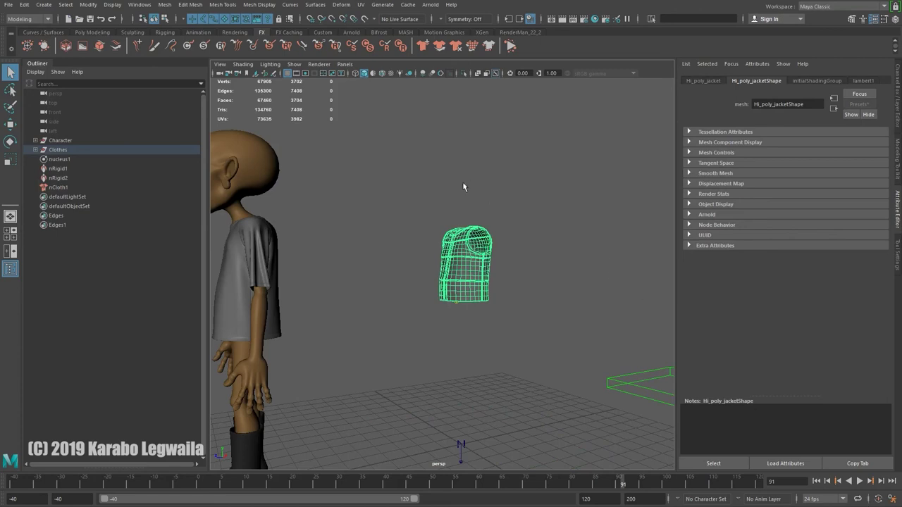
pyautogui.click(411, 5)
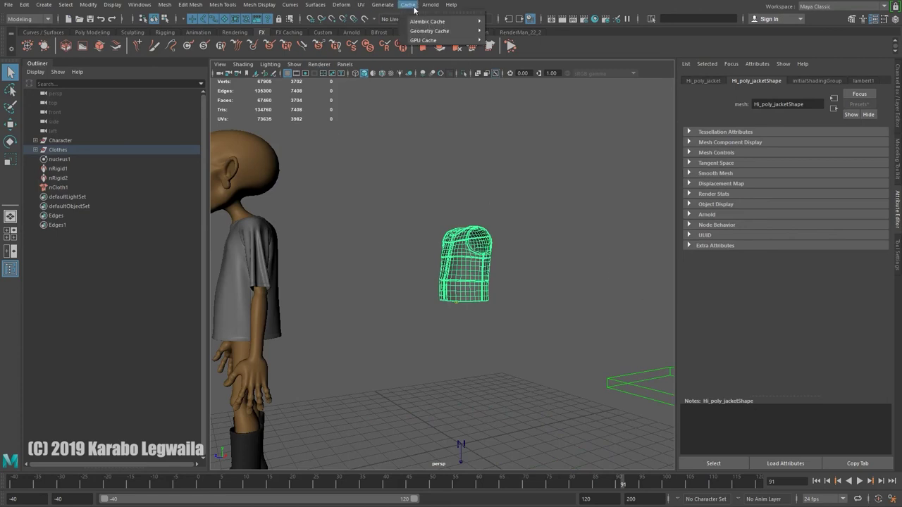
pyautogui.moveTo(458, 31)
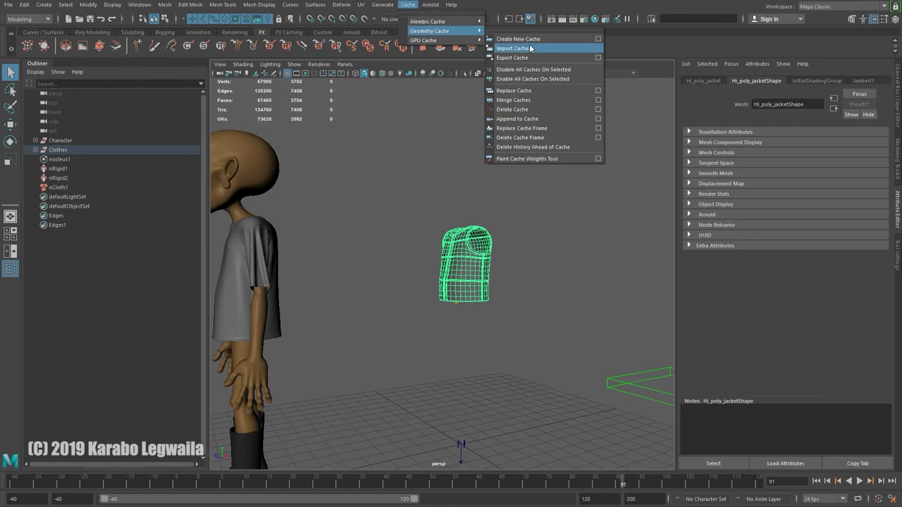
pyautogui.click(530, 48)
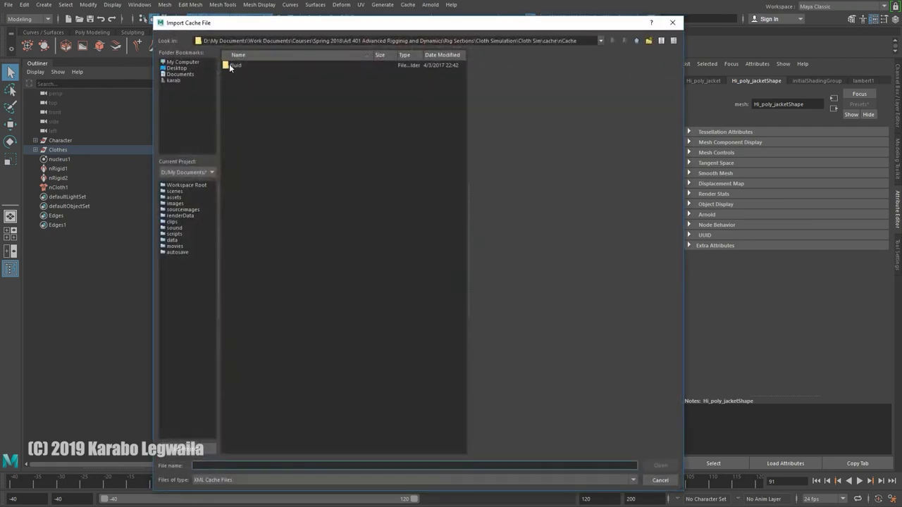
pyautogui.click(635, 40)
pyautogui.click(635, 40)
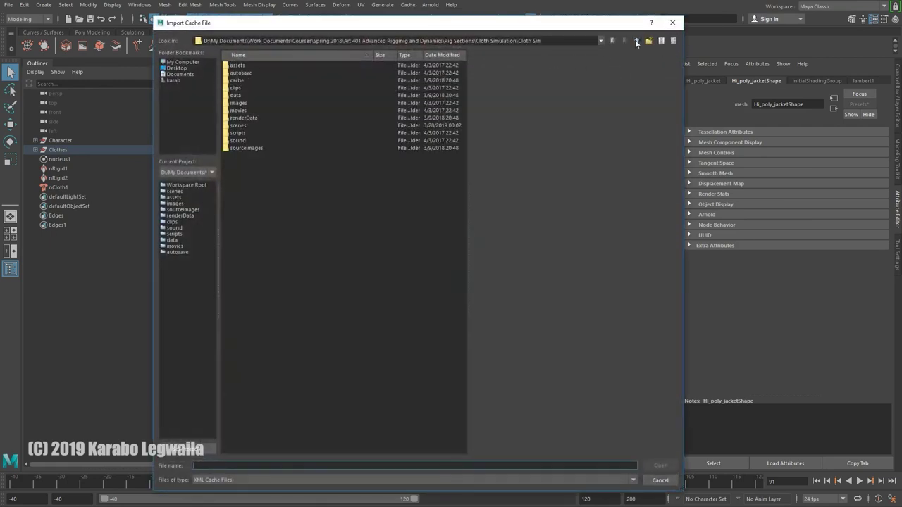
pyautogui.doubleClick(239, 125)
pyautogui.doubleClick(247, 72)
pyautogui.doubleClick(249, 65)
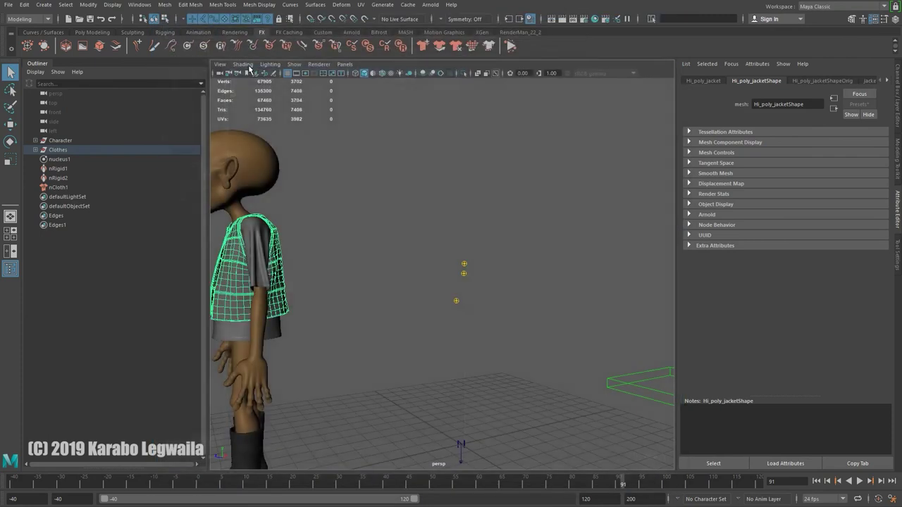
# Step: Check the imported jacket animation from the front at frames 91 and 51, and return to the start frame
pyautogui.keyDown('alt'); pyautogui.moveTo(331, 296); pyautogui.dragTo(382, 275); pyautogui.keyUp('alt')
pyautogui.keyDown('alt'); pyautogui.moveTo(383, 276); pyautogui.dragTo(372, 362, button='right'); pyautogui.keyUp('alt')
pyautogui.keyDown('alt'); pyautogui.moveTo(372, 362); pyautogui.dragTo(451, 423); pyautogui.keyUp('alt')
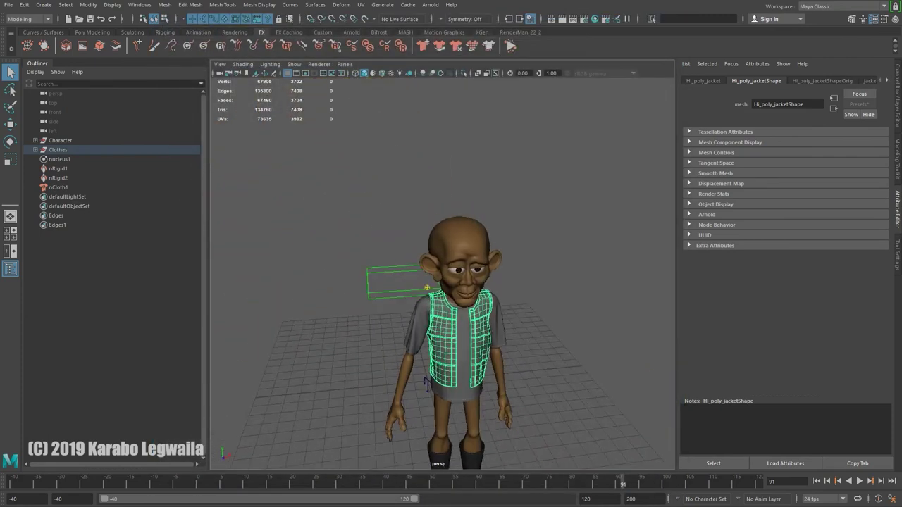
pyautogui.moveTo(622, 488); pyautogui.dragTo(476, 481)
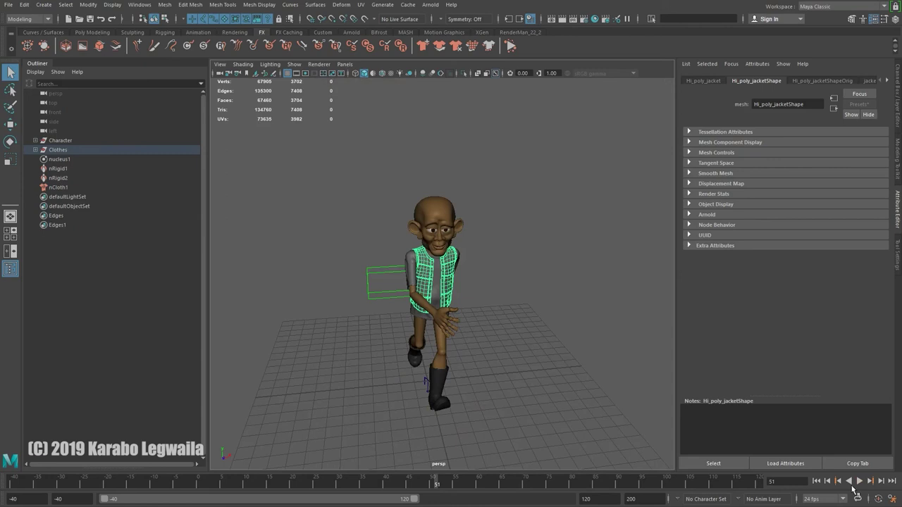
pyautogui.click(816, 481)
# Step: Expand the Clothes group and unhide Hi_poly_pants
pyautogui.moveTo(358, 266); pyautogui.dragTo(263, 244)
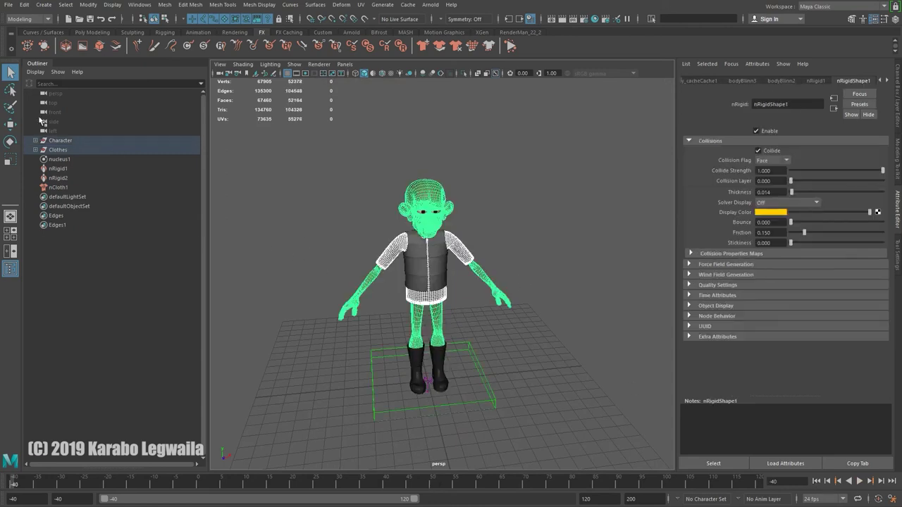
pyautogui.click(36, 149)
pyautogui.click(49, 186)
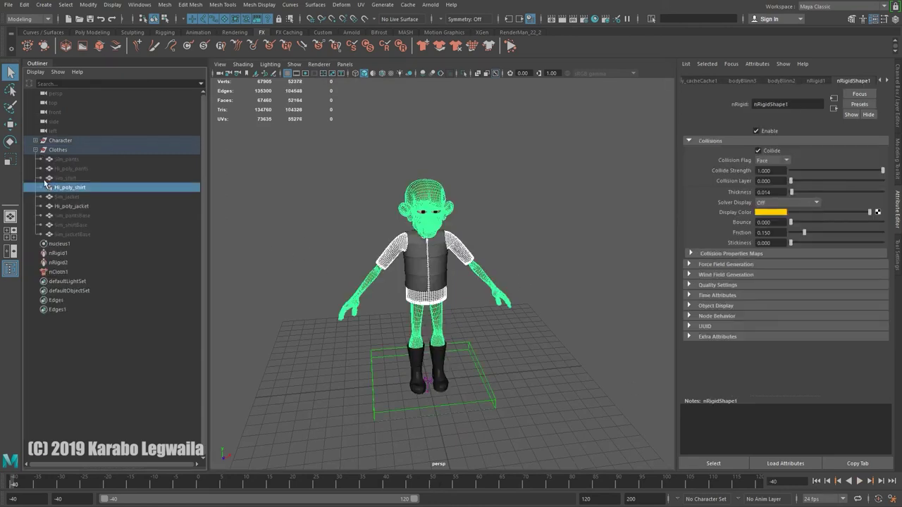
pyautogui.click(79, 169)
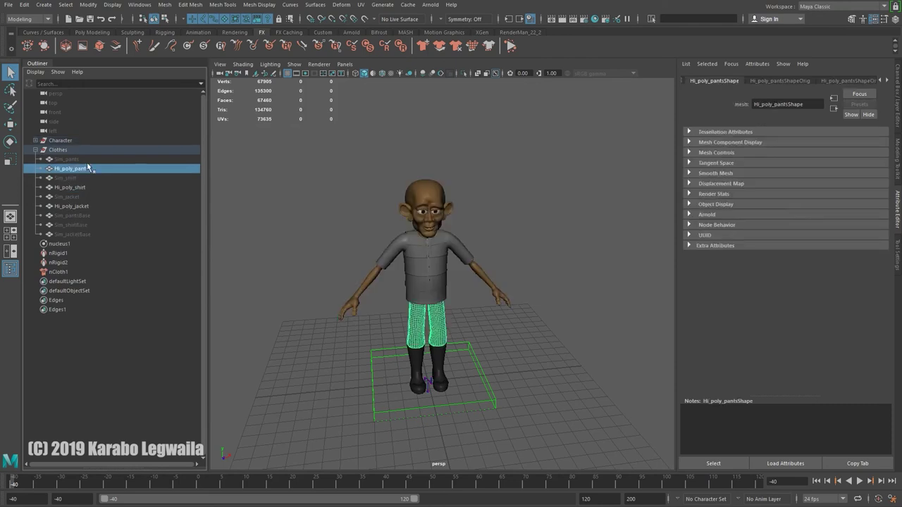
# Step: Examine the full outfit of pants, shirt and jacket from several sides at the start frame and frame 53
pyautogui.keyDown('alt'); pyautogui.moveTo(455, 239); pyautogui.dragTo(402, 243); pyautogui.keyUp('alt')
pyautogui.keyDown('alt'); pyautogui.moveTo(402, 243); pyautogui.dragTo(507, 315, button='right'); pyautogui.keyUp('alt')
pyautogui.keyDown('alt'); pyautogui.moveTo(507, 315); pyautogui.dragTo(564, 303); pyautogui.keyUp('alt')
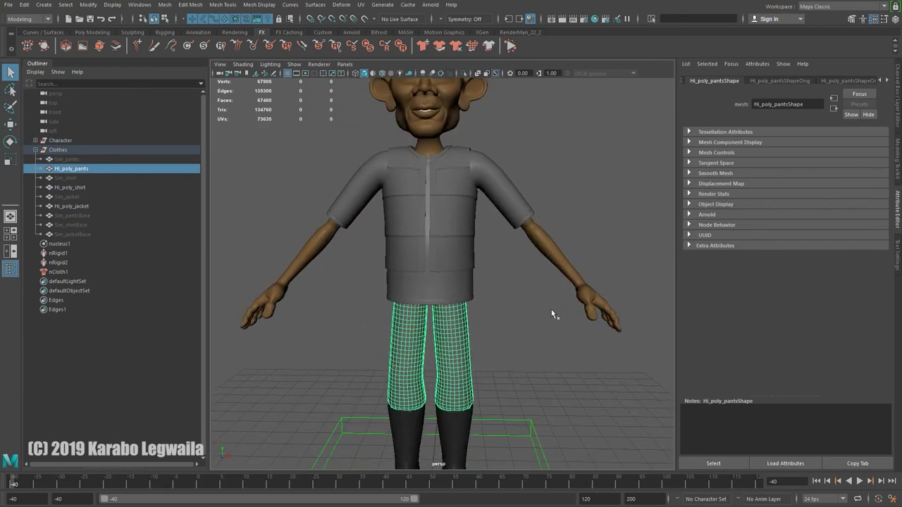
pyautogui.keyDown('alt'); pyautogui.moveTo(551, 309); pyautogui.dragTo(450, 352); pyautogui.keyUp('alt')
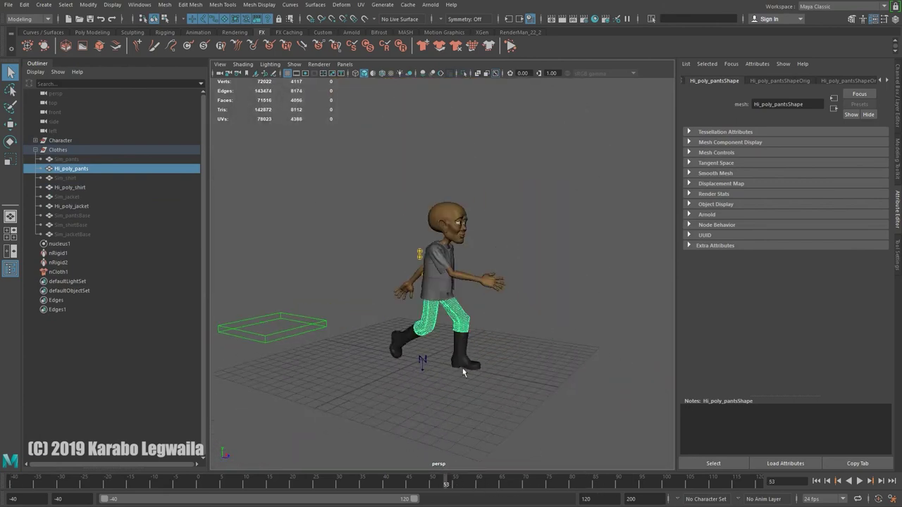
pyautogui.keyDown('alt'); pyautogui.moveTo(463, 368); pyautogui.dragTo(804, 353); pyautogui.keyUp('alt')
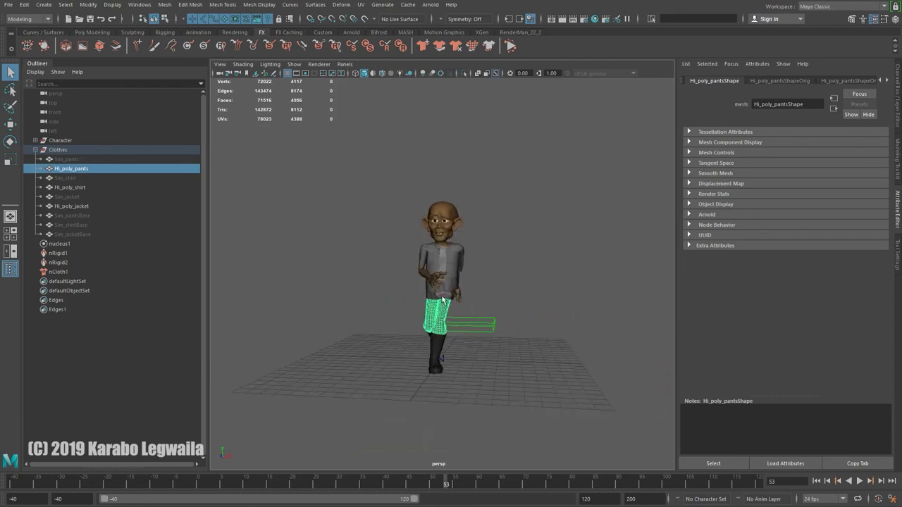
pyautogui.scroll(3, 457, 301)
pyautogui.keyDown('alt'); pyautogui.moveTo(463, 241); pyautogui.dragTo(417, 242); pyautogui.keyUp('alt')
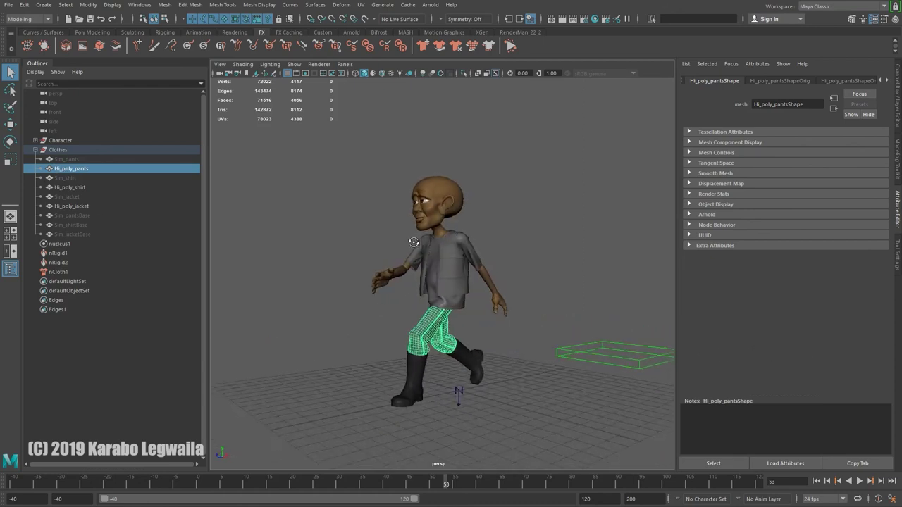
# Step: Display the joints in the viewport and turn on the rig control visibility on MasterCTRL by setting it to 1
pyautogui.click(36, 140)
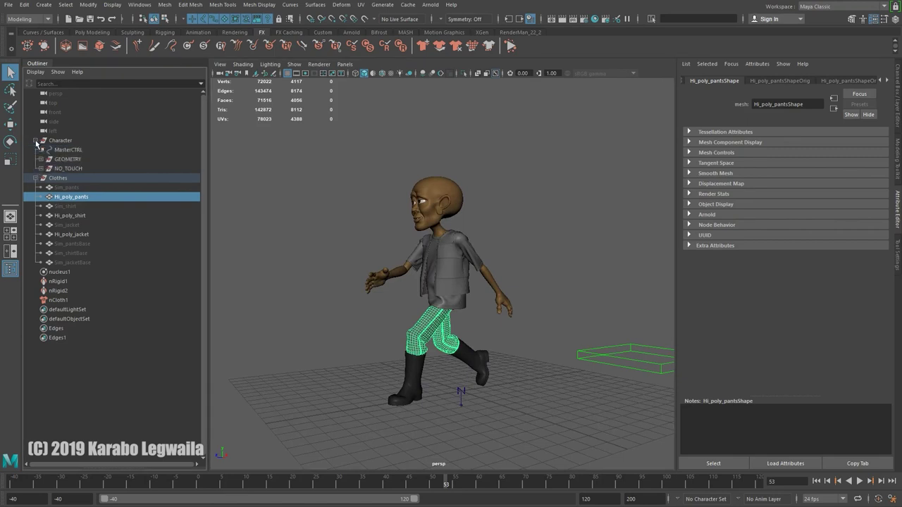
pyautogui.click(294, 64)
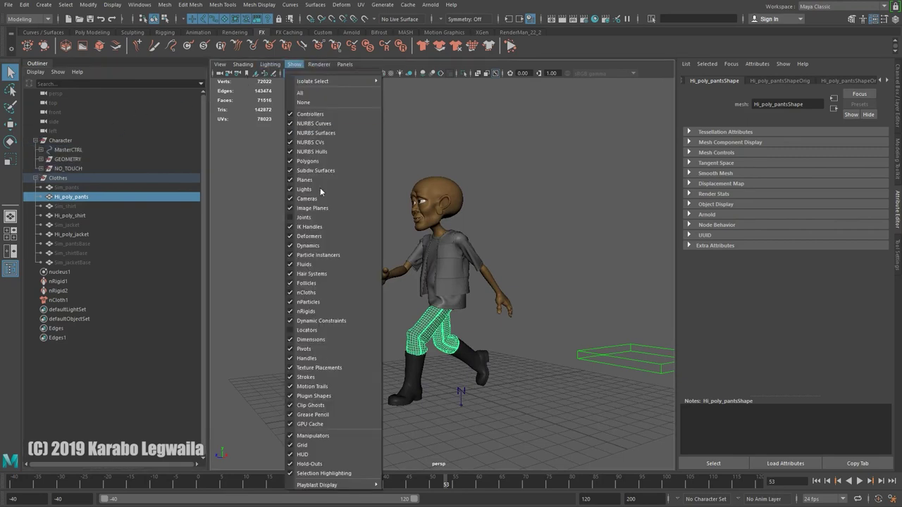
pyautogui.click(338, 217)
pyautogui.click(657, 348)
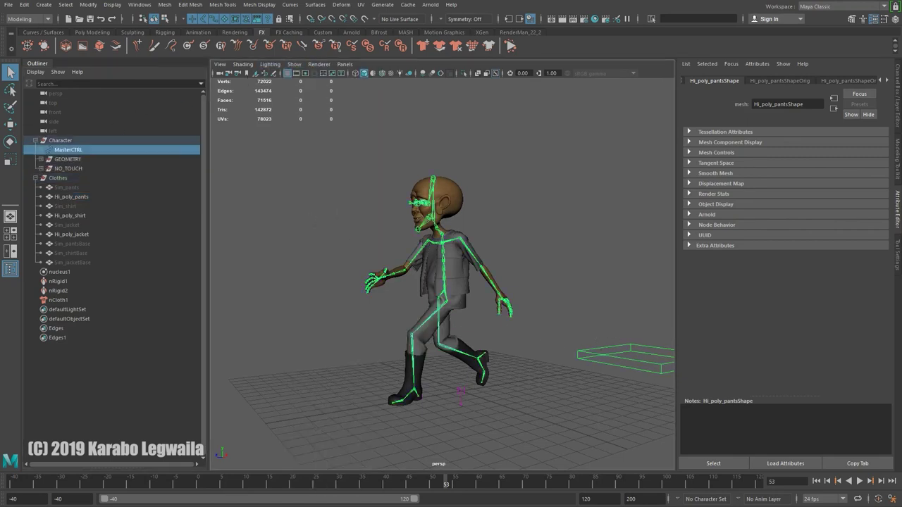
pyautogui.click(896, 95)
pyautogui.click(863, 151)
pyautogui.write('1')
pyautogui.press('Return')
pyautogui.click(553, 203)
pyautogui.keyDown('alt'); pyautogui.moveTo(553, 202); pyautogui.dragTo(416, 270); pyautogui.keyUp('alt')
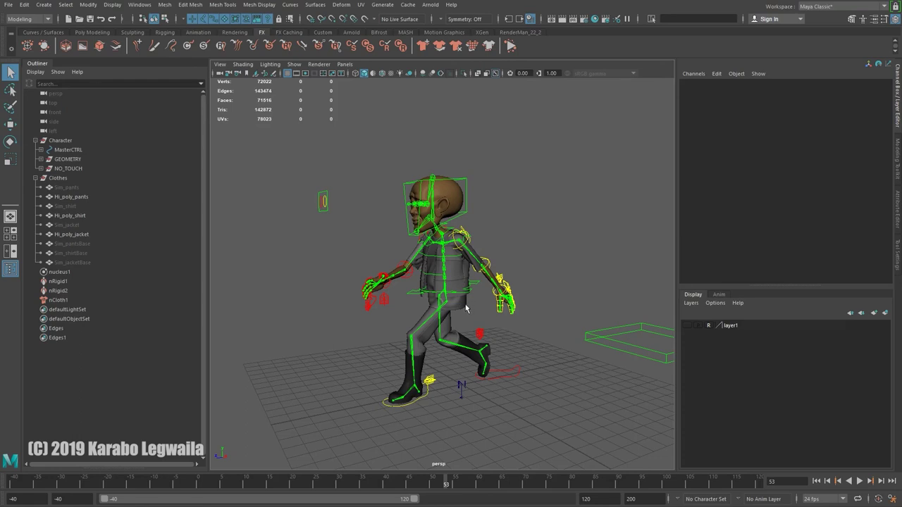
# Step: Delete nucleus1, nRigid1, nRigid2 and nCloth1 from the scene, and return to the start frame
pyautogui.moveTo(59, 272); pyautogui.dragTo(59, 300)
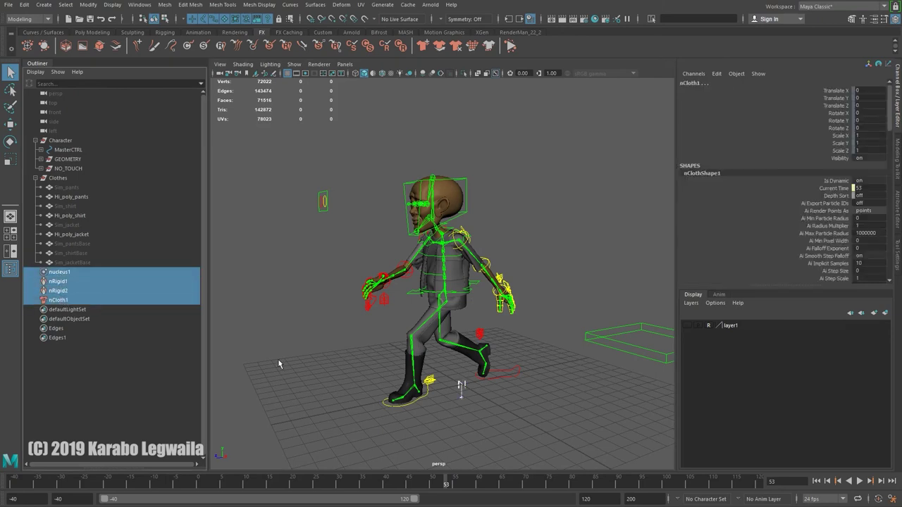
pyautogui.press('Delete')
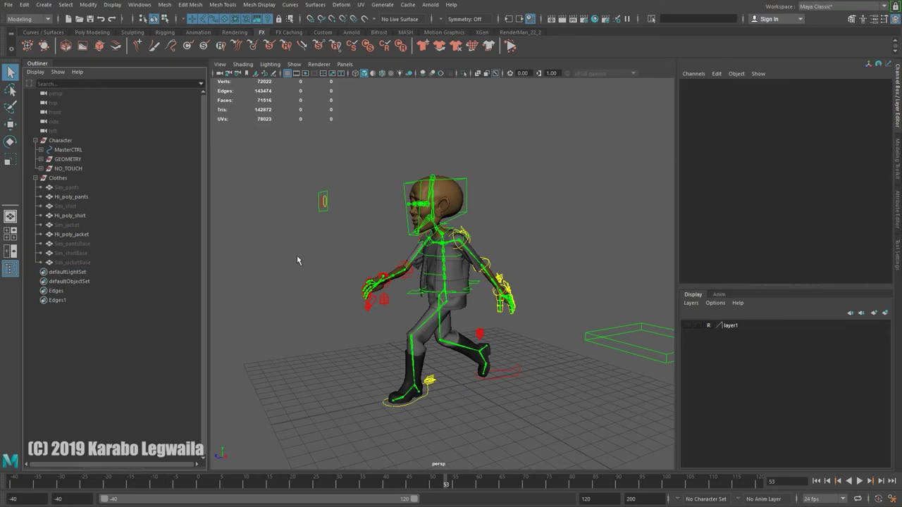
pyautogui.keyDown('alt'); pyautogui.moveTo(530, 275); pyautogui.dragTo(516, 287); pyautogui.keyUp('alt')
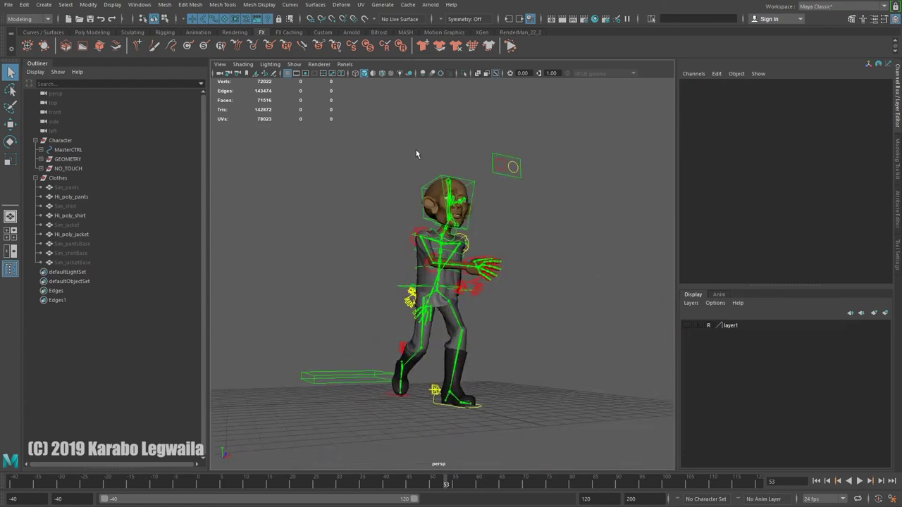
pyautogui.click(816, 481)
pyautogui.keyDown('alt'); pyautogui.moveTo(393, 281); pyautogui.dragTo(374, 293); pyautogui.keyUp('alt')
pyautogui.scroll(3, 374, 293)
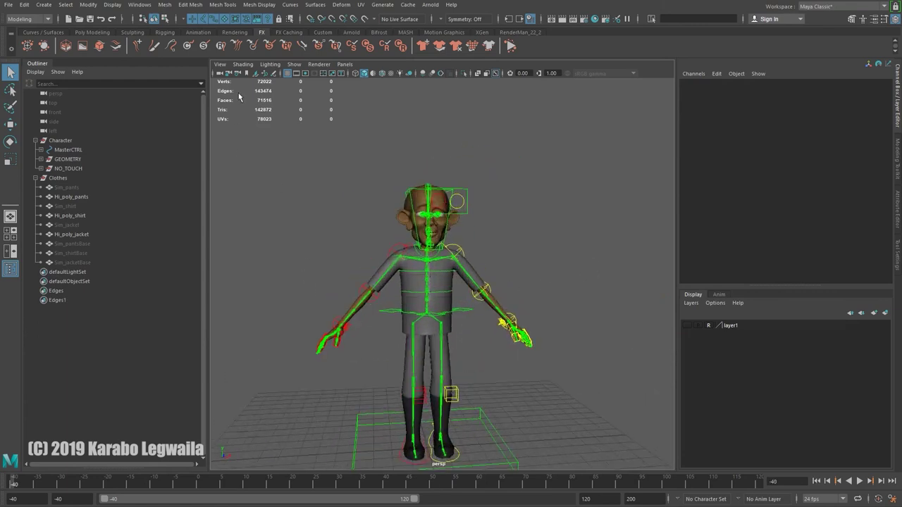
# Step: Turn off the rig control and joint visibility on MasterCTRL by setting both to 0
pyautogui.click(493, 435)
pyautogui.click(860, 151)
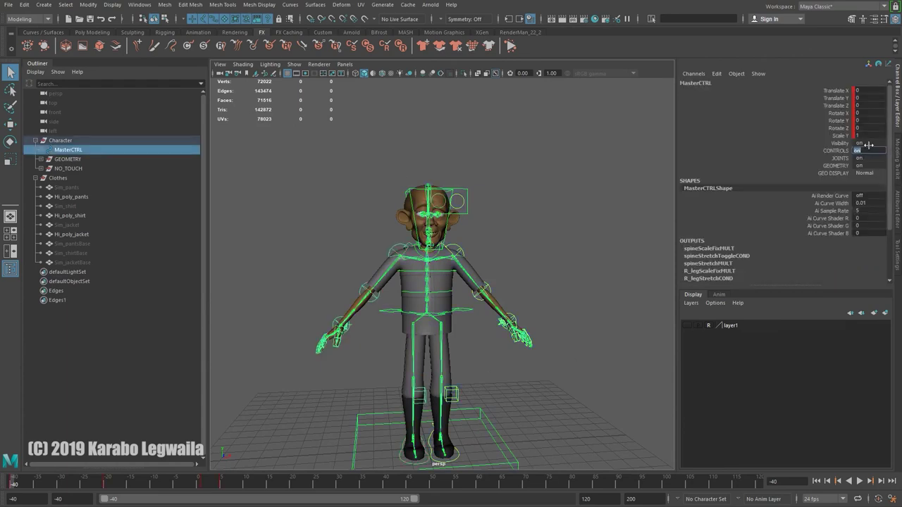
pyautogui.press('Return')
pyautogui.click(860, 158)
pyautogui.write('0')
pyautogui.press('Return')
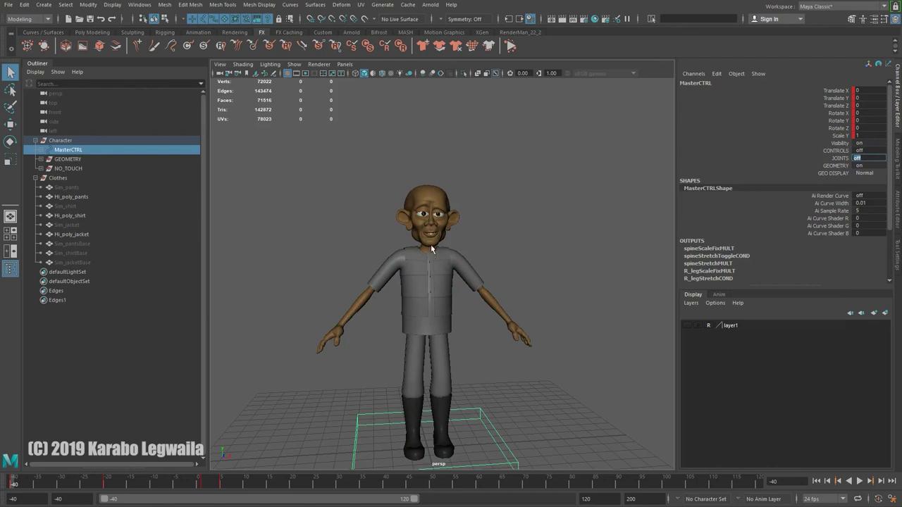
# Step: Set the divisions of the body's polySmoothFace2 node to 0
pyautogui.click(428, 200)
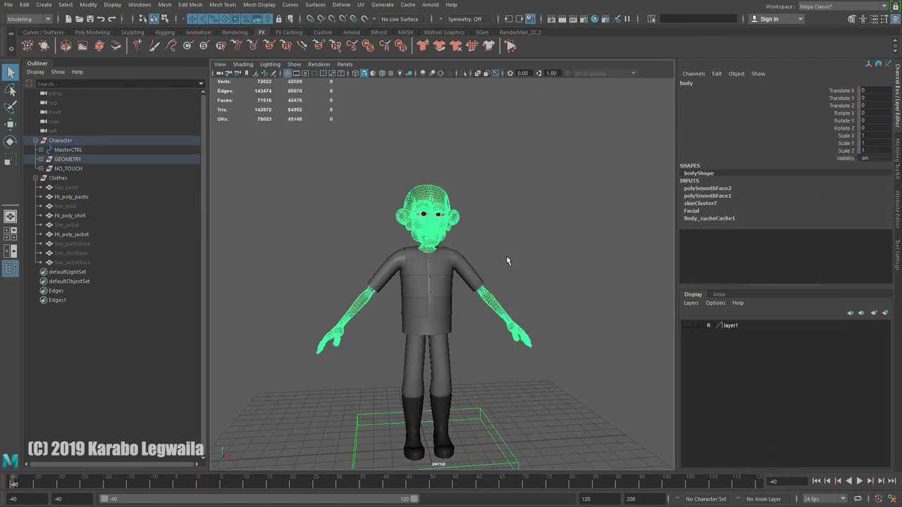
pyautogui.click(733, 188)
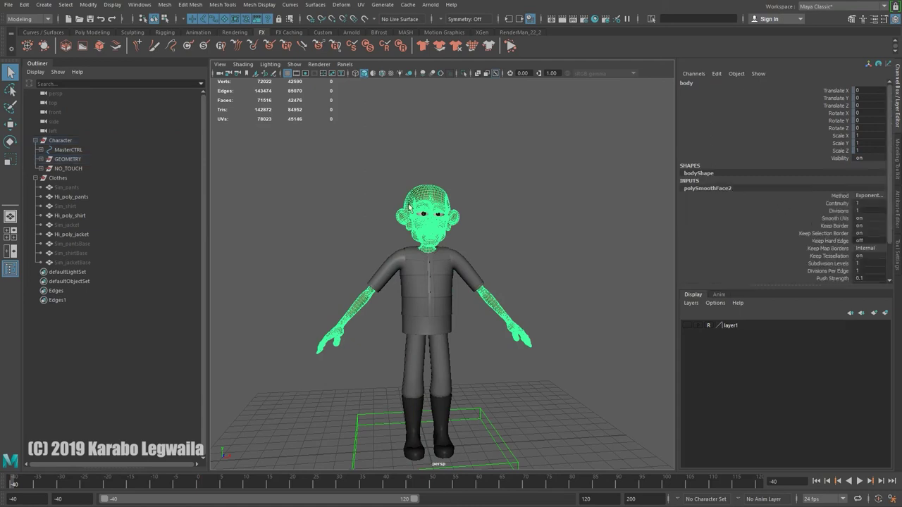
pyautogui.doubleClick(867, 210)
pyautogui.write('0')
pyautogui.press('Return')
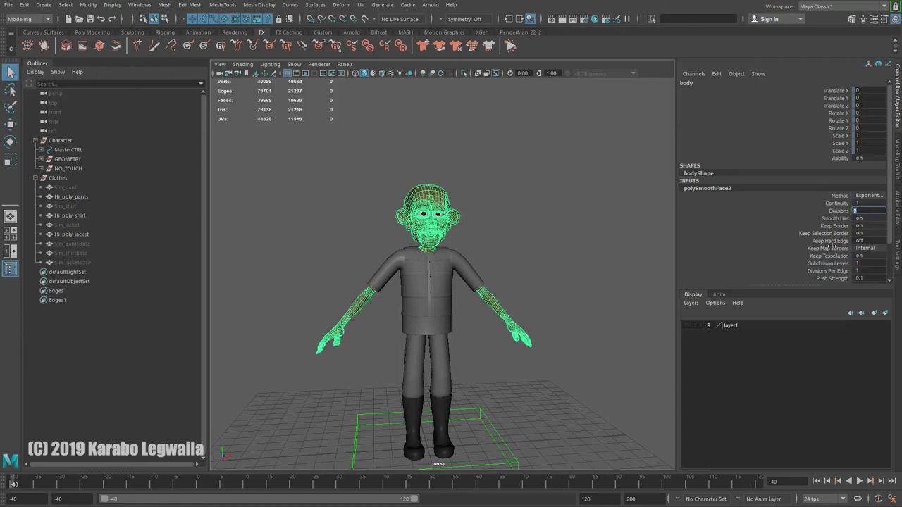
# Step: Play the walk animation to check the less smoothed body with the clothes, and return to the start frame
pyautogui.click(447, 192)
pyautogui.keyDown('alt'); pyautogui.moveTo(447, 192); pyautogui.dragTo(384, 206); pyautogui.keyUp('alt')
pyautogui.click(443, 204)
pyautogui.hotkey('alt', 'v')
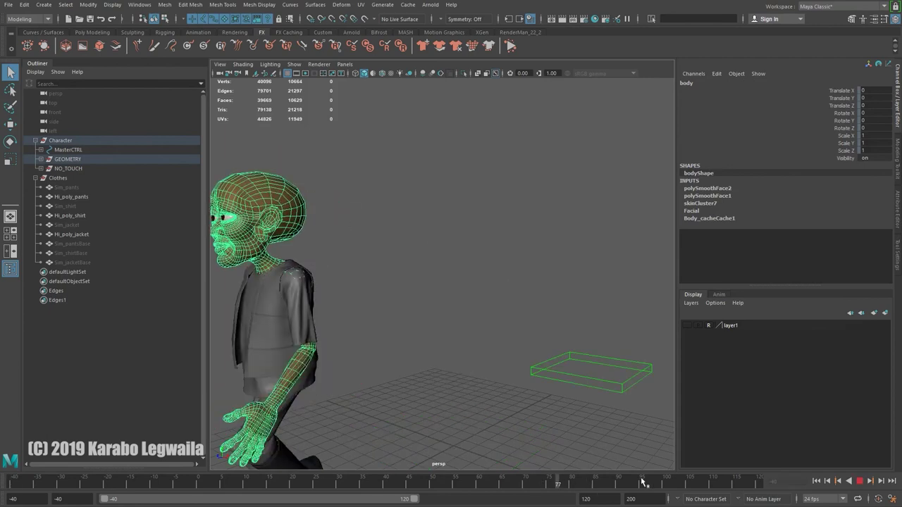
pyautogui.hotkey('alt', 'v')
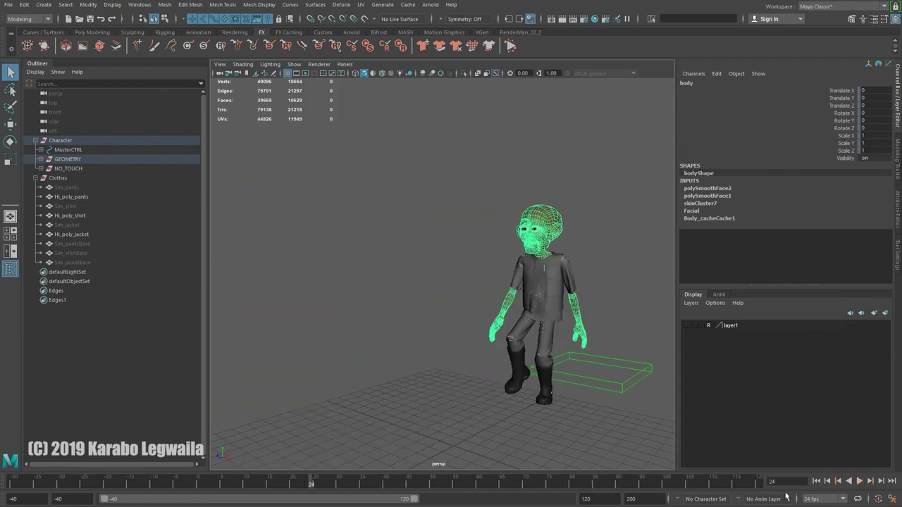
pyautogui.click(816, 481)
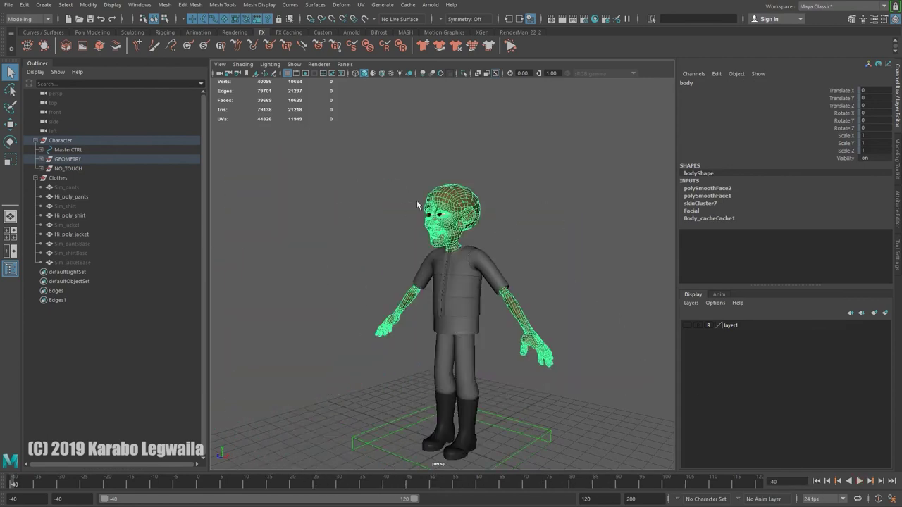
# Step: Duplicate the body mesh and unparent the copy from the character hierarchy
pyautogui.keyDown('alt'); pyautogui.moveTo(401, 204); pyautogui.dragTo(503, 203); pyautogui.keyUp('alt')
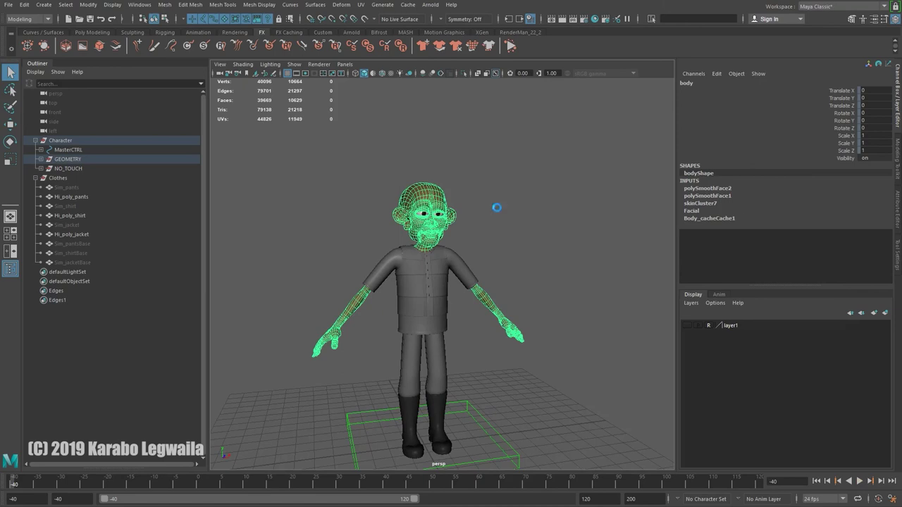
pyautogui.hotkey('ctrl', 'd')
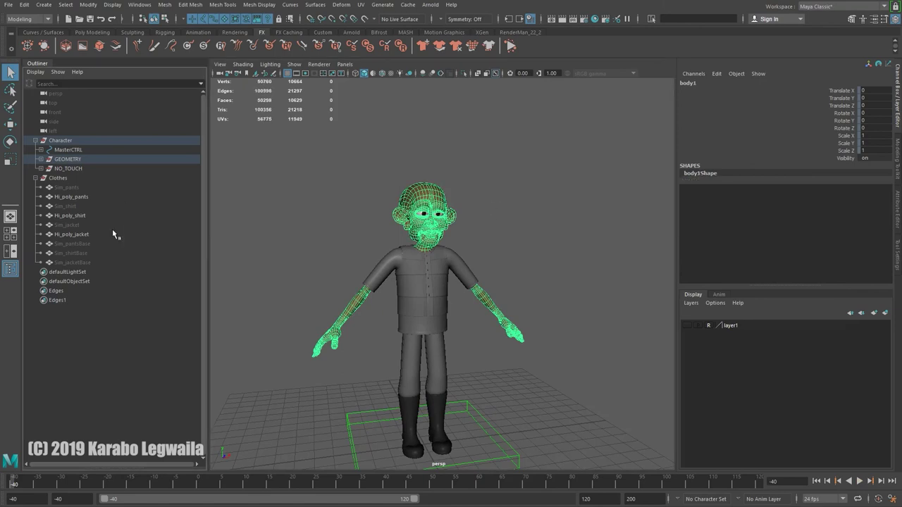
pyautogui.hotkey('shift', 'p')
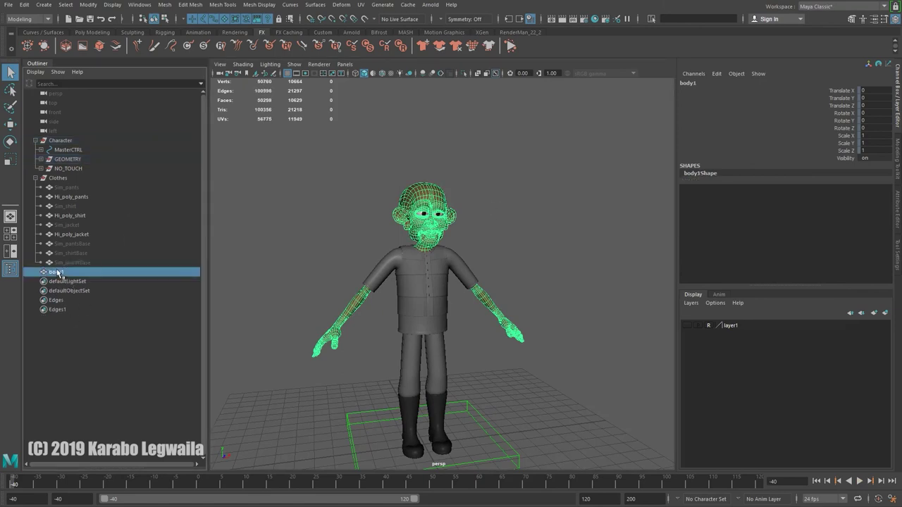
# Step: Unlock the translate, rotate and scale channels of body1 and hide the duplicate
pyautogui.moveTo(843, 92); pyautogui.dragTo(844, 152)
pyautogui.rightClick(846, 130)
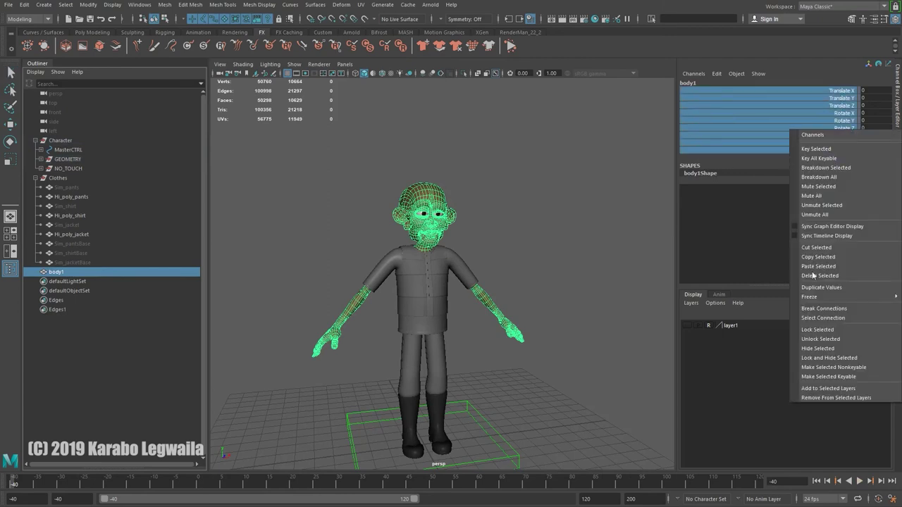
pyautogui.keyDown('alt'); pyautogui.moveTo(374, 192); pyautogui.dragTo(423, 250); pyautogui.keyUp('alt')
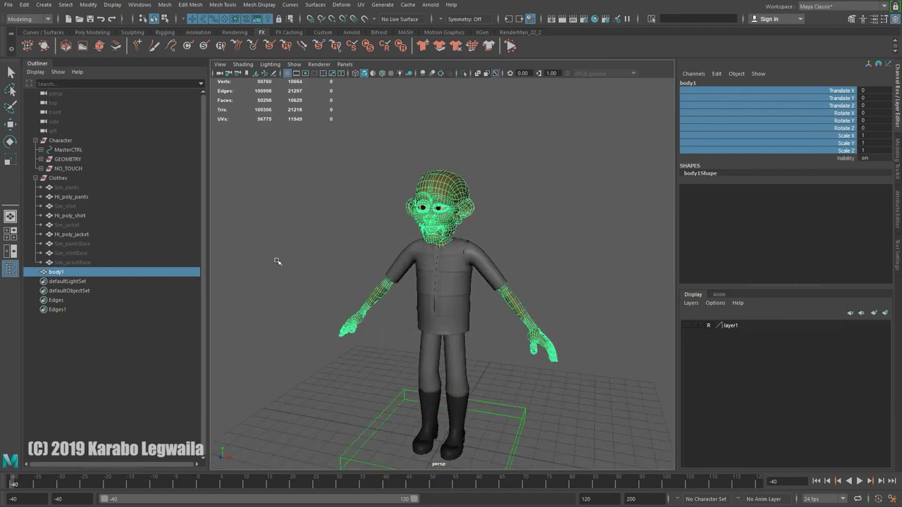
pyautogui.hotkey('ctrl', 'h')
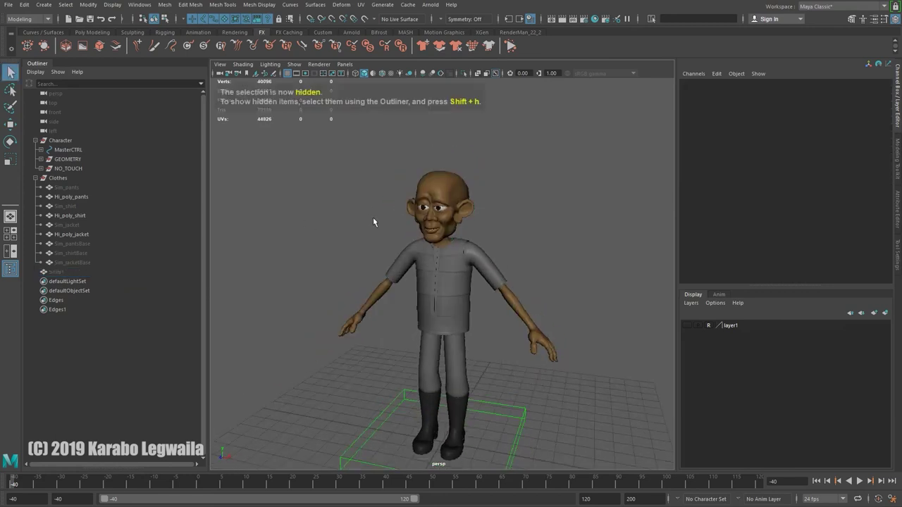
# Step: Open the geometry cache creation options for the original body and set the cache directory to scenes/Cache
pyautogui.click(458, 204)
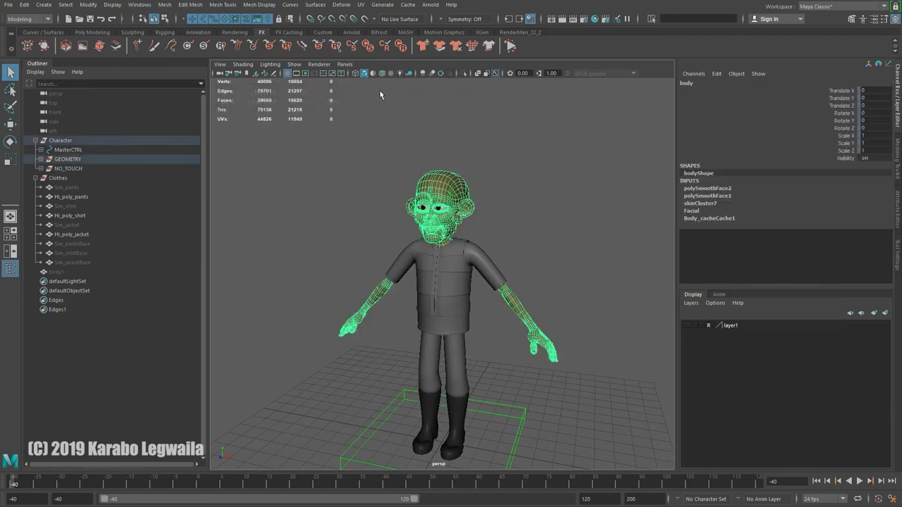
pyautogui.keyDown('alt'); pyautogui.moveTo(379, 89); pyautogui.dragTo(427, 131); pyautogui.keyUp('alt')
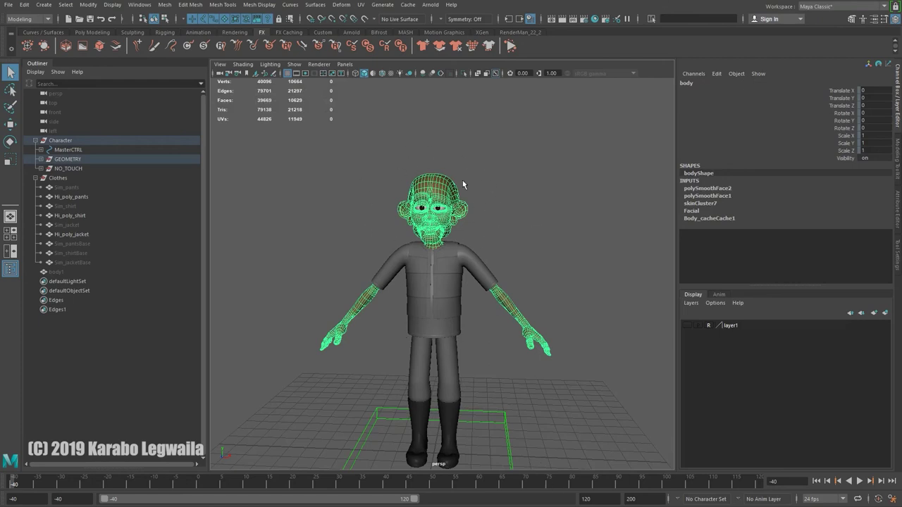
pyautogui.click(410, 6)
pyautogui.moveTo(449, 33)
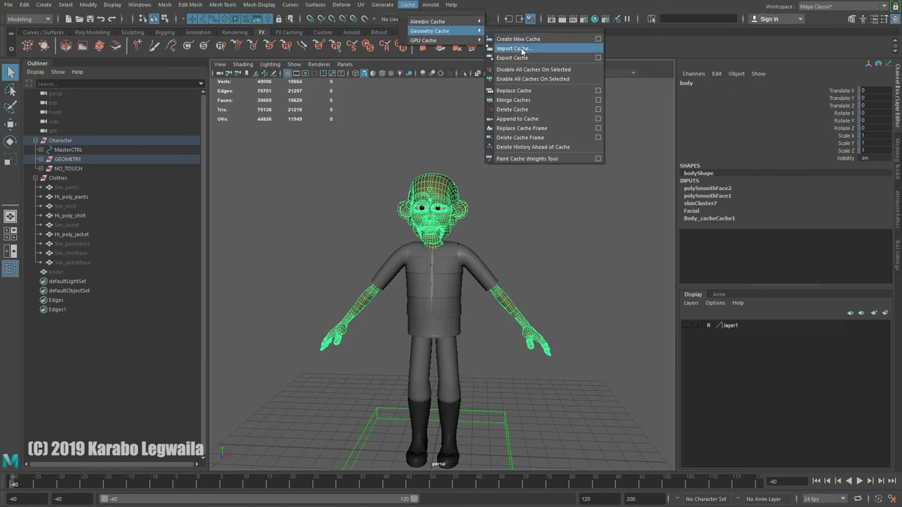
pyautogui.click(598, 39)
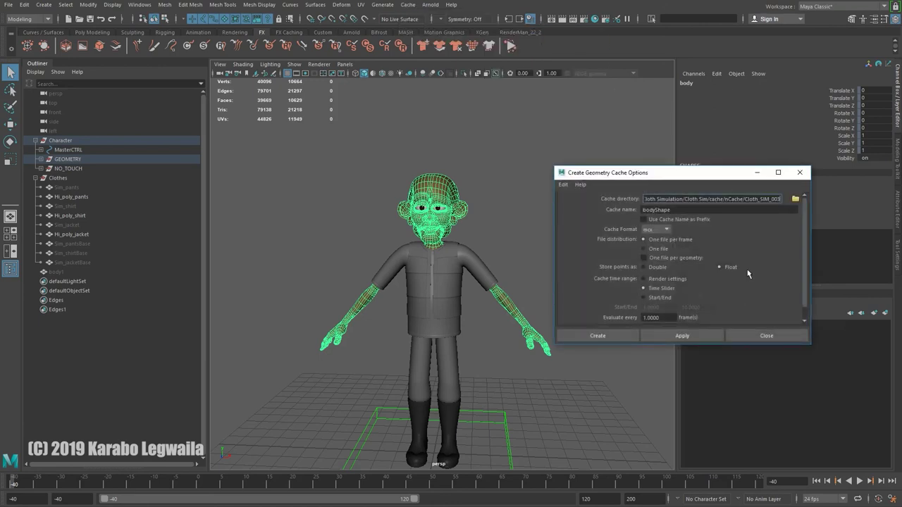
pyautogui.click(795, 200)
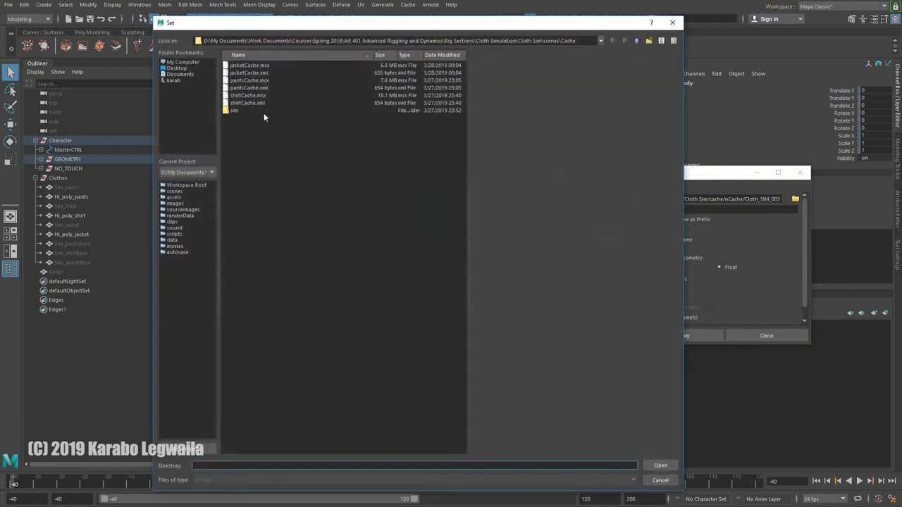
pyautogui.click(659, 466)
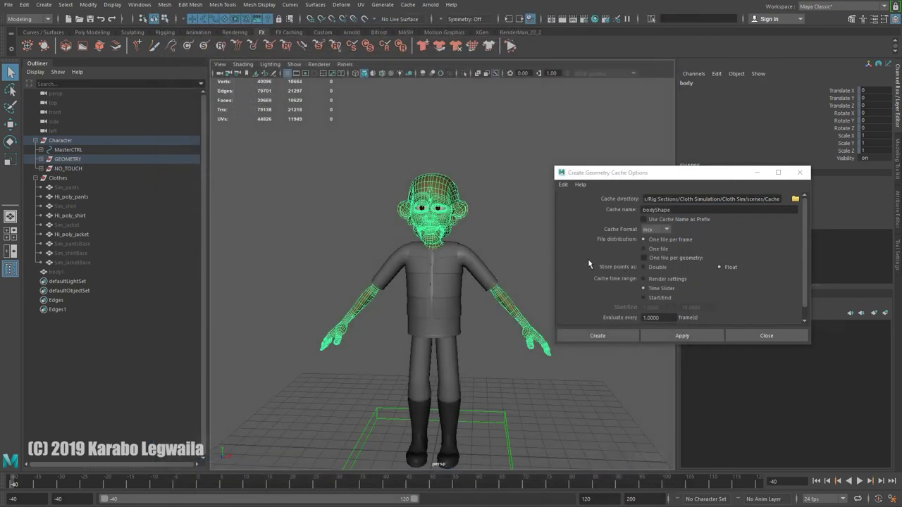
# Step: Set the cache's file distribution to One file and name the cache bodyCache
pyautogui.click(662, 249)
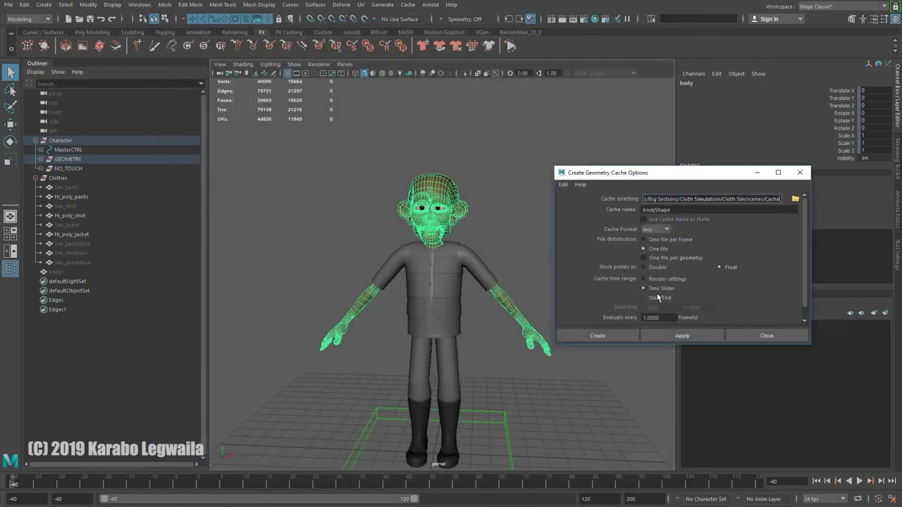
pyautogui.write('bo')
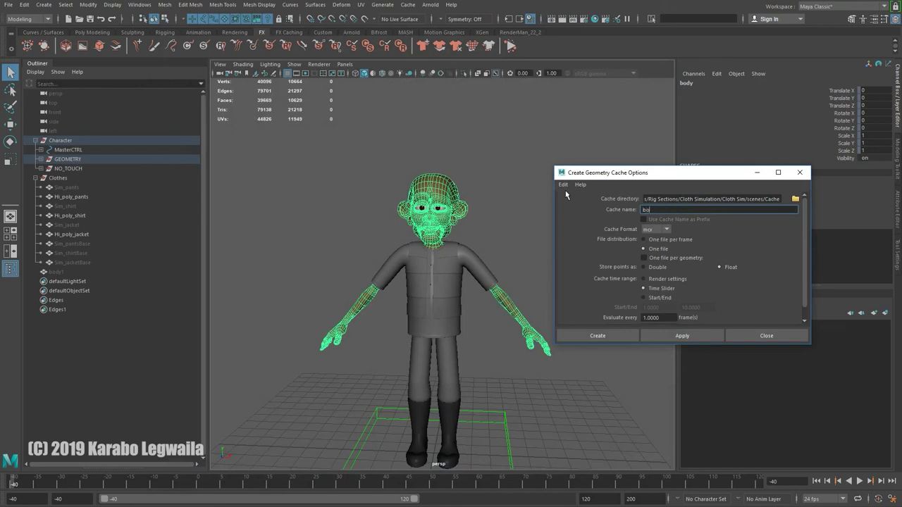
pyautogui.press('Return')
# Step: Hide the Clothes group so that only the character is displayed
pyautogui.keyDown('alt'); pyautogui.click(391, 334); pyautogui.keyUp('alt')
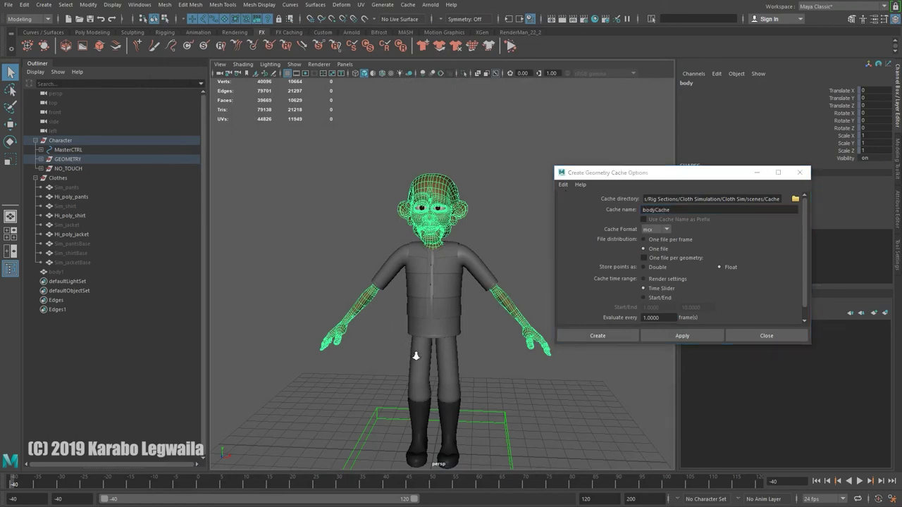
pyautogui.click(60, 177)
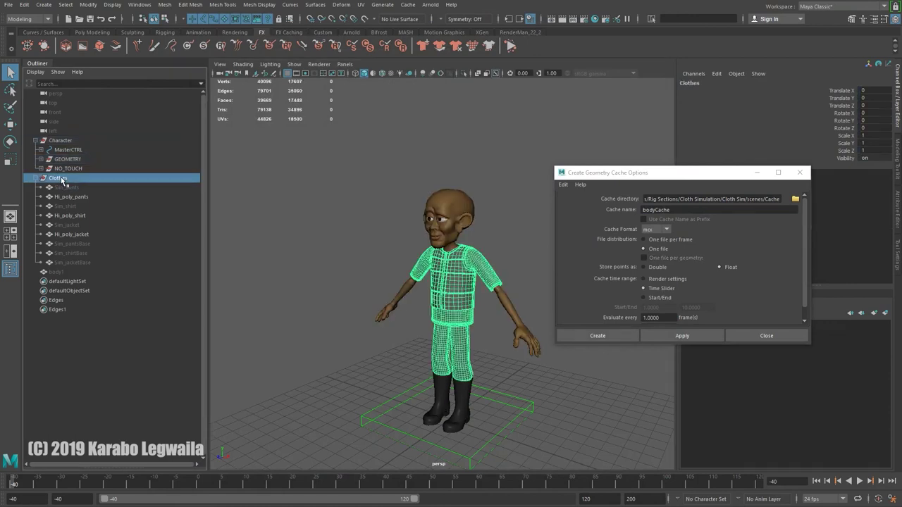
pyautogui.hotkey('ctrl', 'h')
pyautogui.scroll(-2, 467, 274)
pyautogui.keyDown('alt'); pyautogui.moveTo(463, 277); pyautogui.dragTo(482, 265, button='middle'); pyautogui.keyUp('alt')
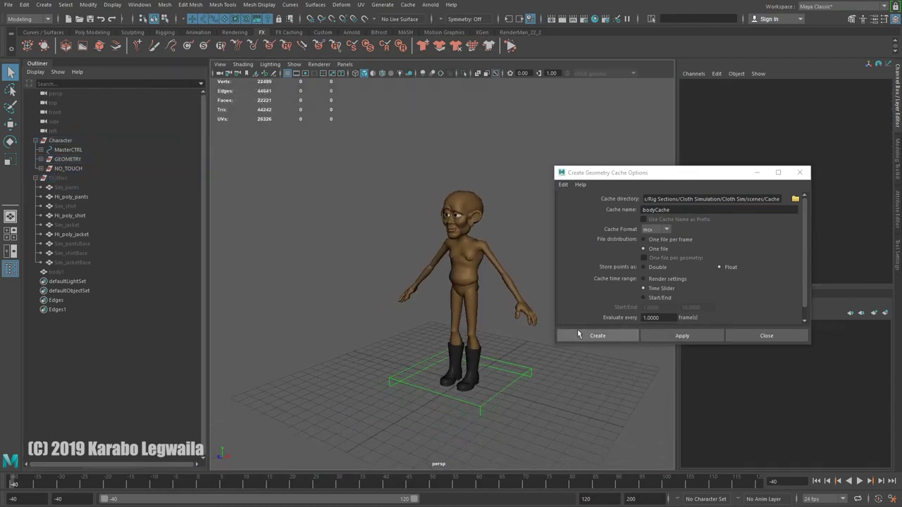
# Step: Create the geometry cache for the original body, replacing its existing cache
pyautogui.click(488, 264)
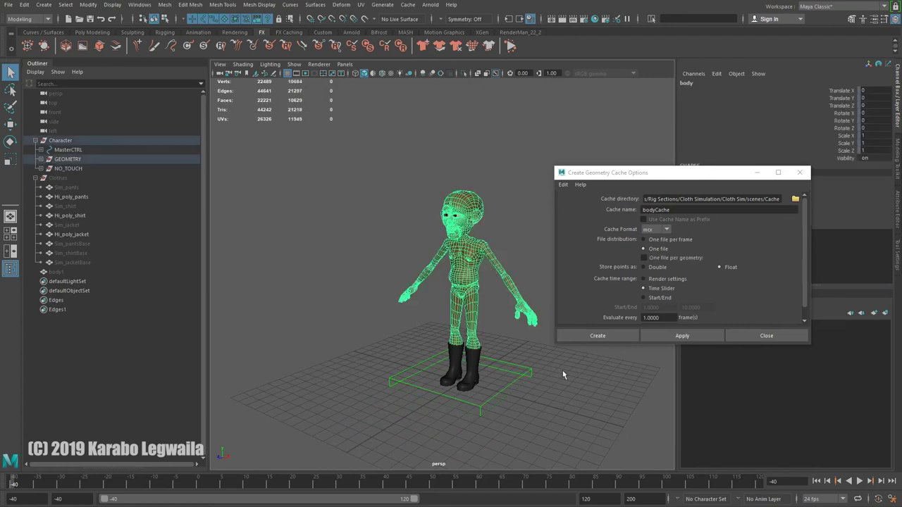
pyautogui.click(589, 335)
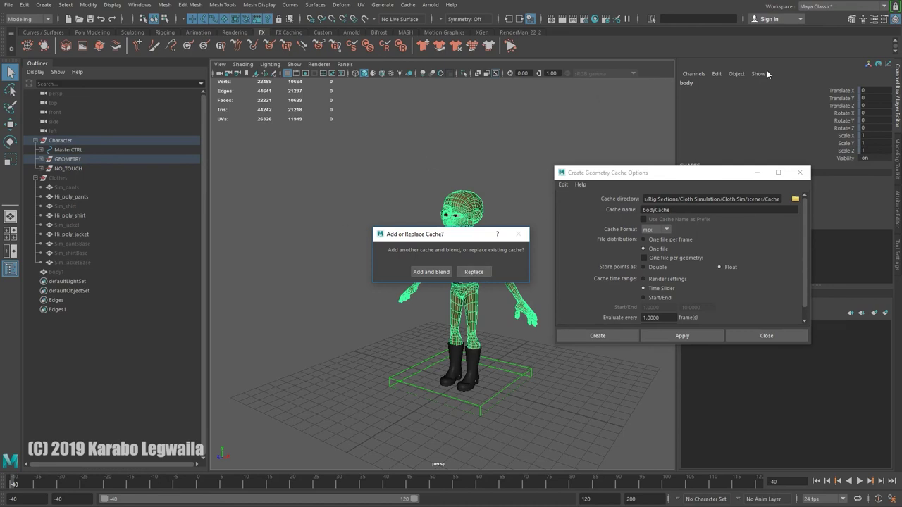
pyautogui.click(474, 273)
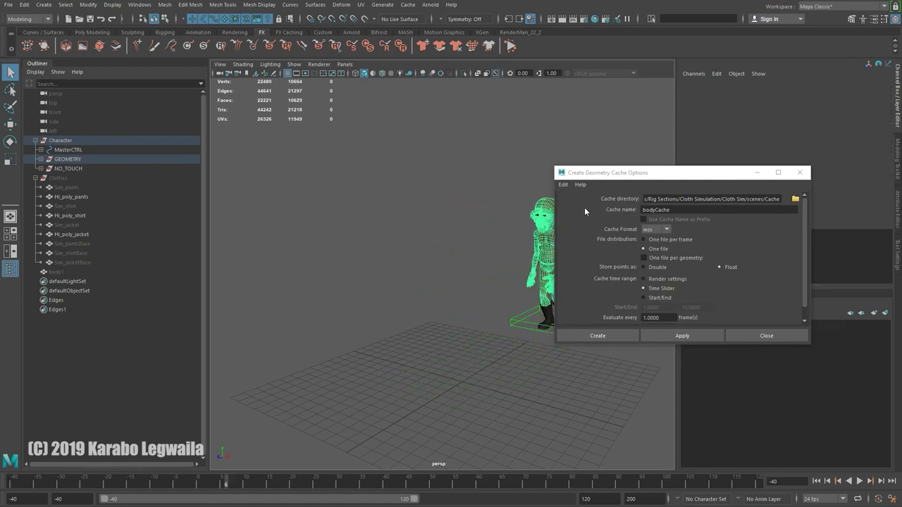
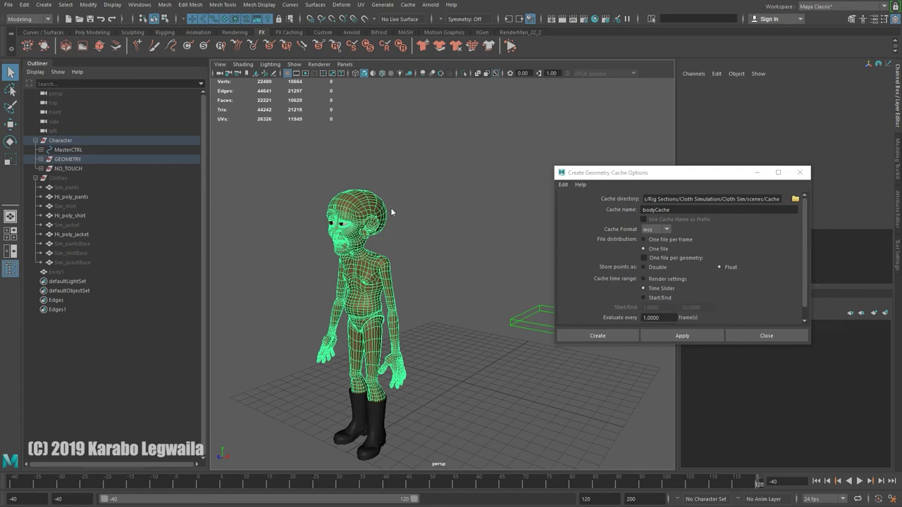
# Step: Unhide the duplicated body mesh, body1
pyautogui.keyDown('alt'); pyautogui.moveTo(491, 315); pyautogui.dragTo(585, 313); pyautogui.keyUp('alt')
pyautogui.click(529, 335)
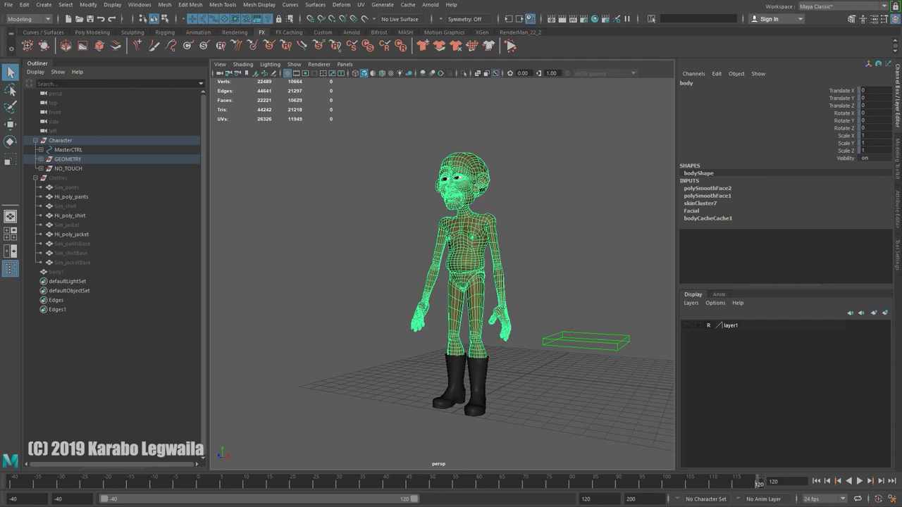
pyautogui.click(57, 273)
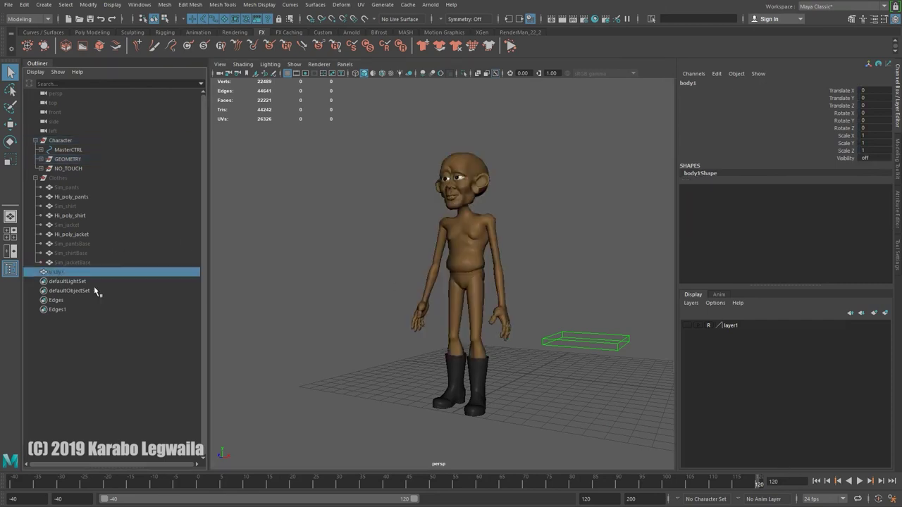
pyautogui.hotkey('shift', 'h')
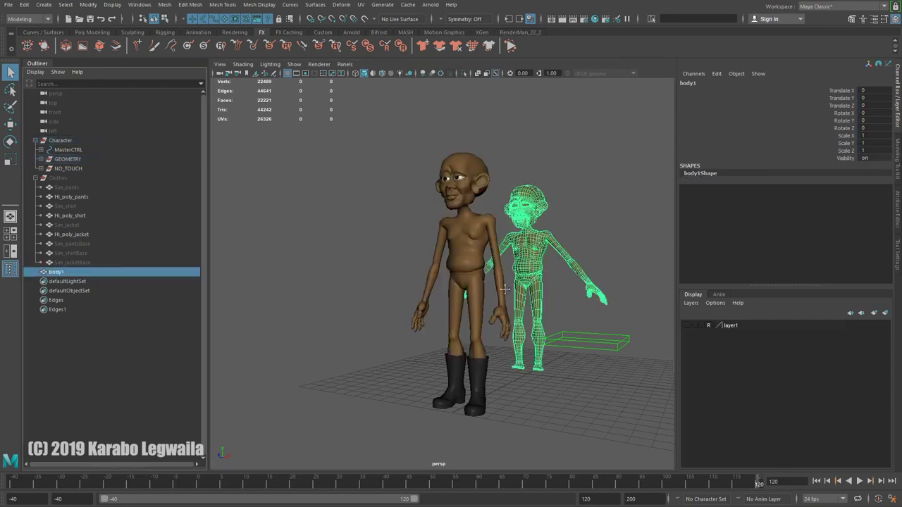
# Step: Import the geometry cache bodyCache.xml onto body1
pyautogui.press('f')
pyautogui.click(428, 6)
pyautogui.moveTo(412, 6)
pyautogui.moveTo(444, 32)
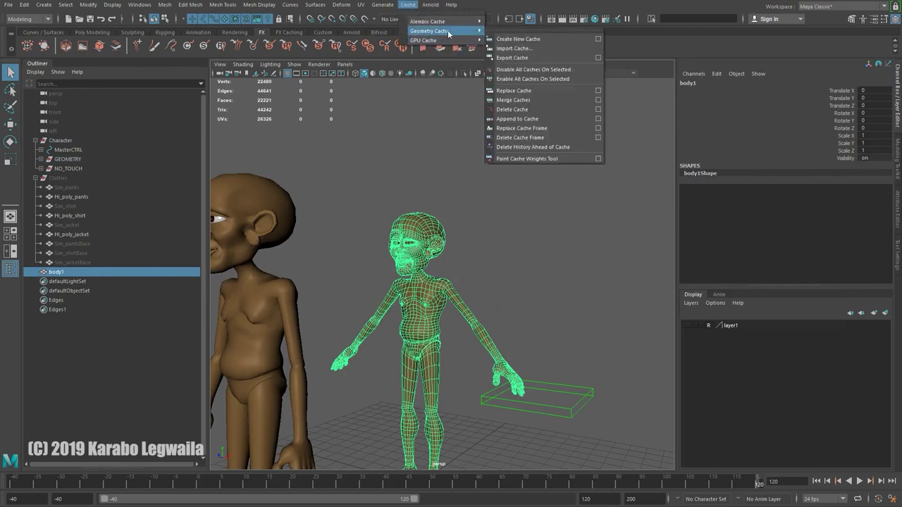
pyautogui.click(513, 48)
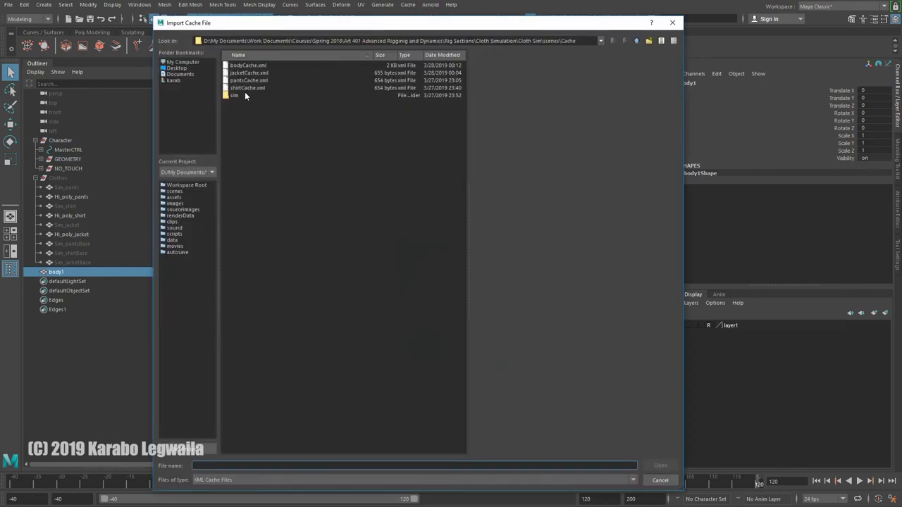
pyautogui.doubleClick(249, 65)
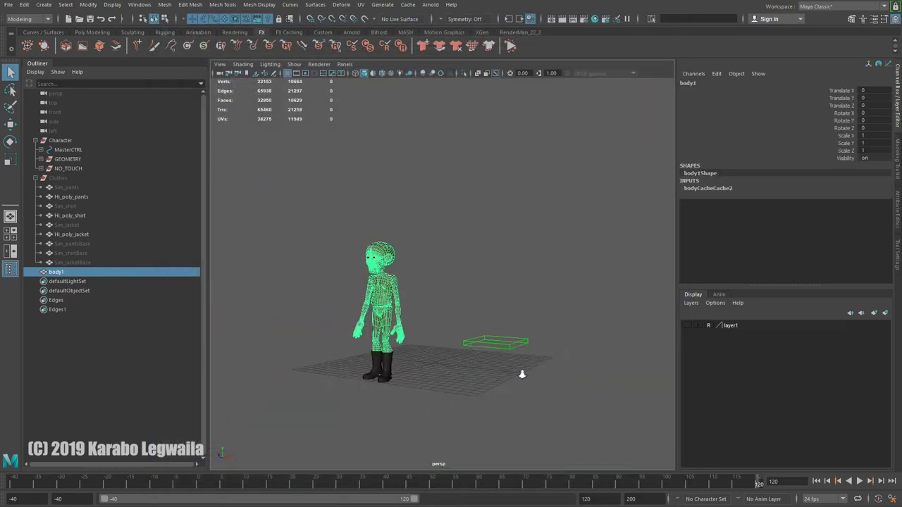
# Step: Isolate body1 and play through the animation to check its imported cache motion
pyautogui.scroll(-2, 522, 374)
pyautogui.moveTo(19, 485); pyautogui.dragTo(502, 484)
pyautogui.hotkey('ctrl', '1')
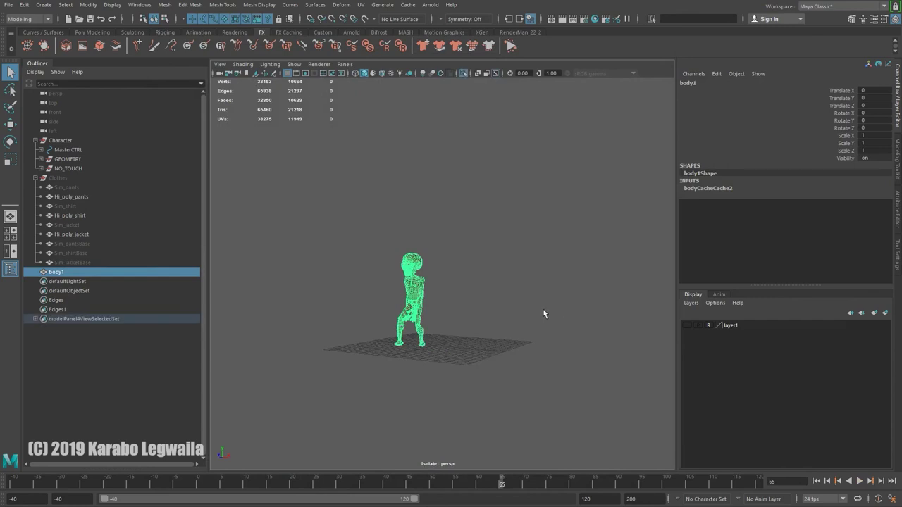
pyautogui.hotkey('alt', 'v')
pyautogui.moveTo(370, 474); pyautogui.dragTo(230, 475)
# Step: Hide body1 and turn off the isolated view to show the original character
pyautogui.click(78, 275)
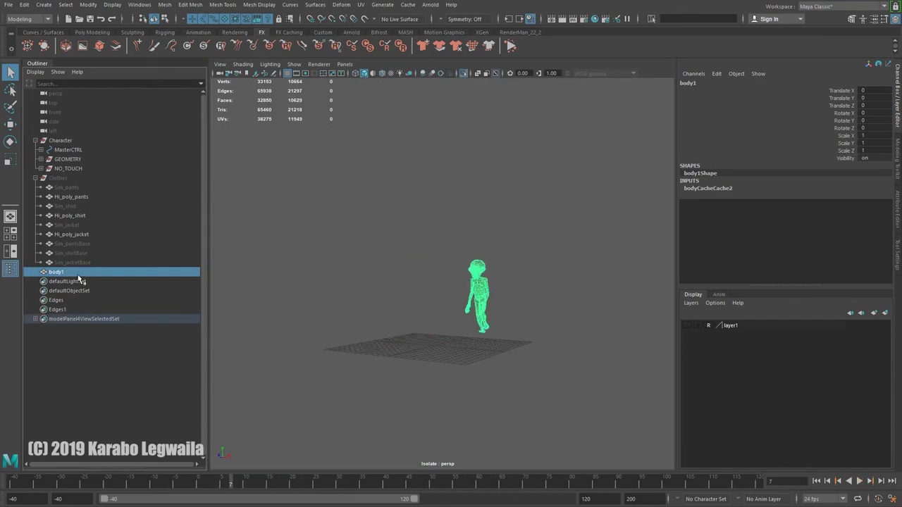
pyautogui.hotkey('ctrl', 'h')
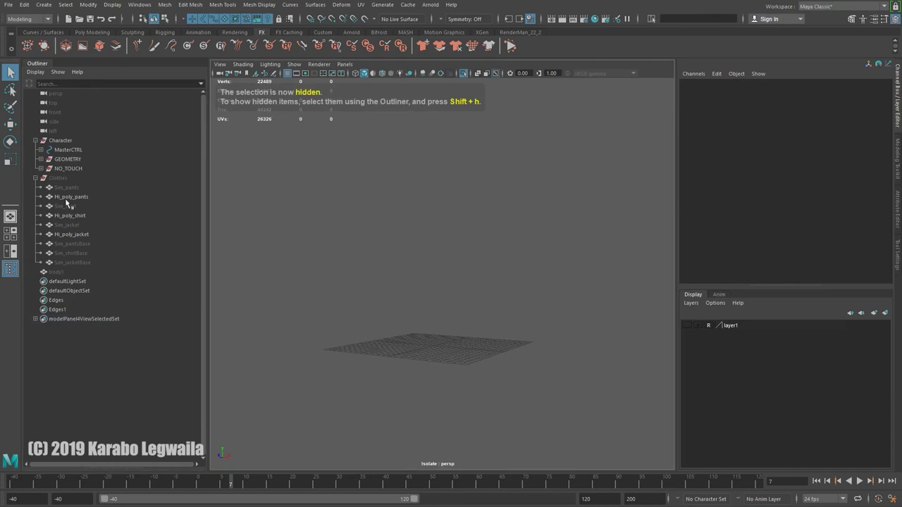
pyautogui.hotkey('ctrl', '1')
# Step: Return to frame -40 and examine the original character's head and upper body from the front and side
pyautogui.keyDown('alt'); pyautogui.moveTo(454, 257); pyautogui.dragTo(556, 346, button='right'); pyautogui.keyUp('alt')
pyautogui.keyDown('alt'); pyautogui.moveTo(427, 308); pyautogui.dragTo(291, 265); pyautogui.keyUp('alt')
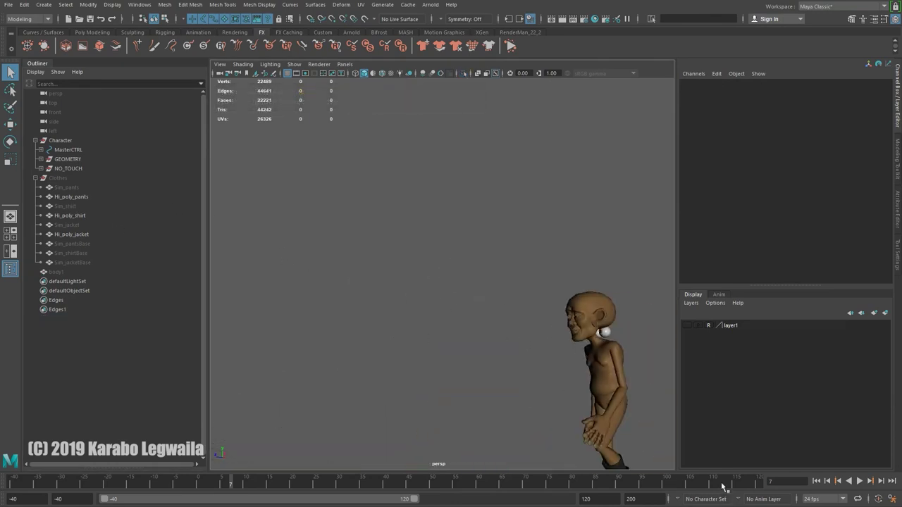
pyautogui.click(815, 480)
pyautogui.keyDown('alt'); pyautogui.moveTo(620, 338); pyautogui.dragTo(432, 355); pyautogui.keyUp('alt')
pyautogui.keyDown('alt'); pyautogui.moveTo(431, 356); pyautogui.dragTo(515, 380, button='middle'); pyautogui.keyUp('alt')
pyautogui.keyDown('alt'); pyautogui.moveTo(388, 377); pyautogui.dragTo(425, 366); pyautogui.keyUp('alt')
pyautogui.keyDown('alt'); pyautogui.moveTo(425, 366); pyautogui.dragTo(444, 367, button='right'); pyautogui.keyUp('alt')
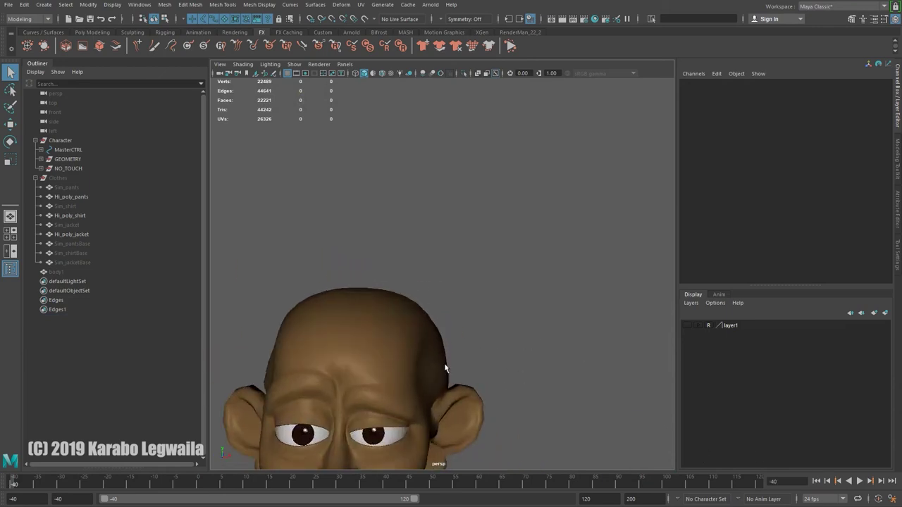
pyautogui.keyDown('alt'); pyautogui.moveTo(401, 363); pyautogui.dragTo(464, 274, button='middle'); pyautogui.keyUp('alt')
pyautogui.scroll(-5, 493, 341)
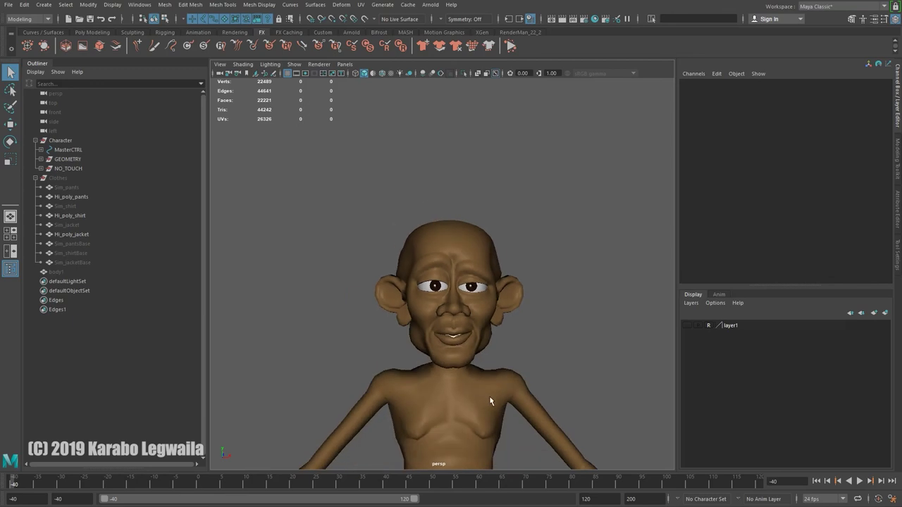
pyautogui.keyDown('alt'); pyautogui.moveTo(579, 358); pyautogui.dragTo(477, 335); pyautogui.keyUp('alt')
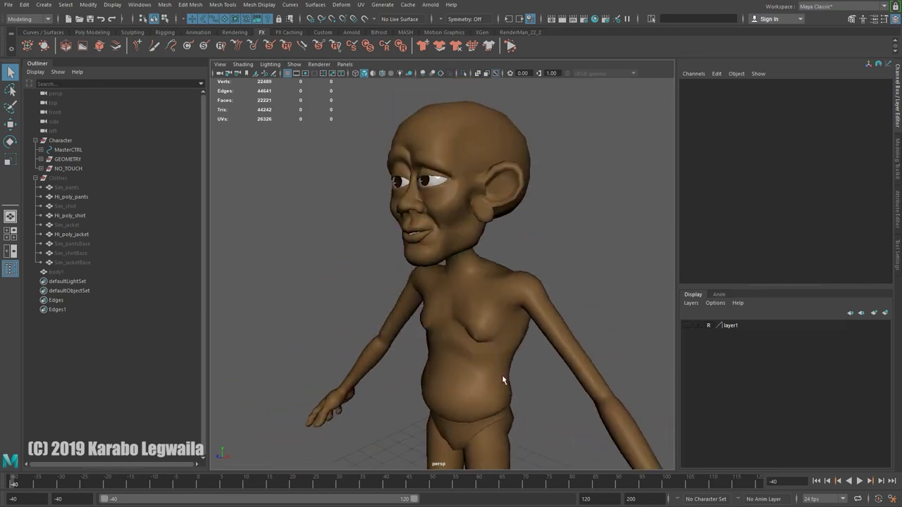
# Step: Delete the bodyCache geometry cache from the original boots mesh
pyautogui.keyDown('alt'); pyautogui.moveTo(504, 380); pyautogui.dragTo(514, 359); pyautogui.keyUp('alt')
pyautogui.keyDown('alt'); pyautogui.moveTo(513, 359); pyautogui.dragTo(493, 211, button='middle'); pyautogui.keyUp('alt')
pyautogui.click(475, 314)
pyautogui.keyDown('alt'); pyautogui.moveTo(557, 422); pyautogui.dragTo(497, 319, button='right'); pyautogui.keyUp('alt')
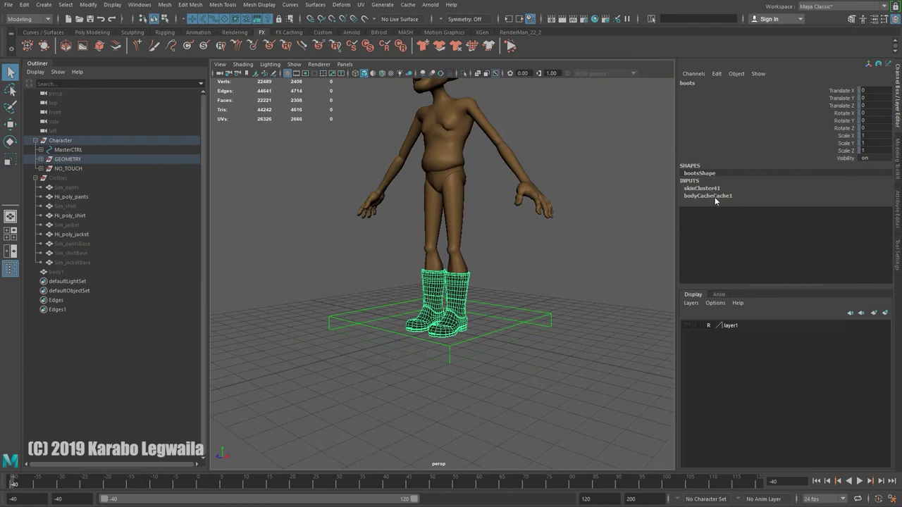
pyautogui.click(412, 5)
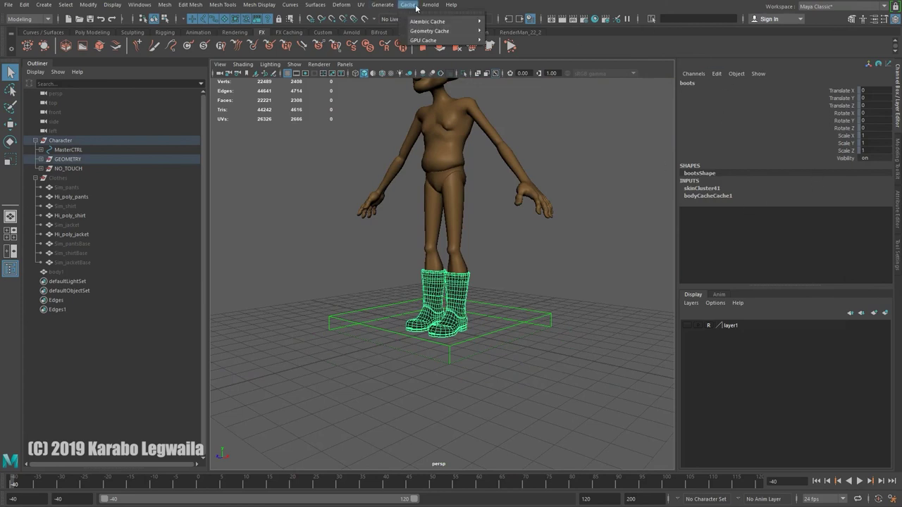
pyautogui.moveTo(424, 31)
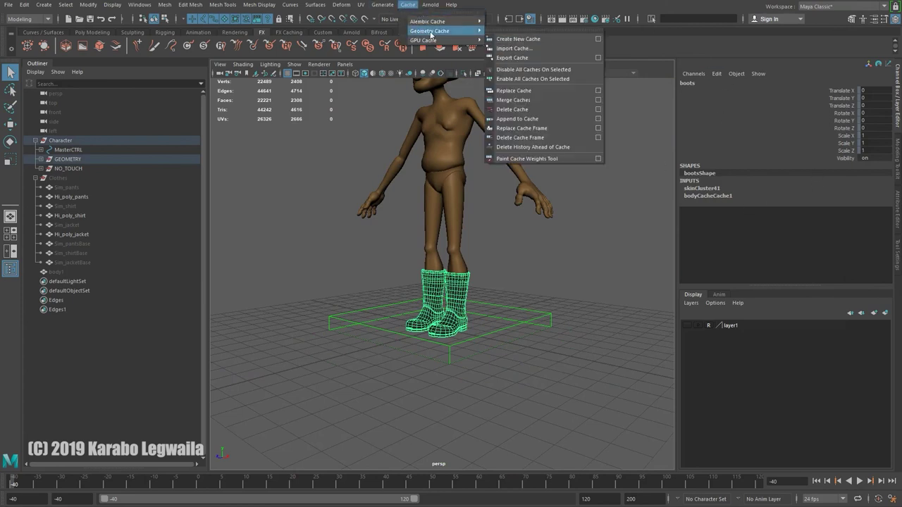
pyautogui.click(530, 103)
pyautogui.scroll(-5, 512, 261)
pyautogui.scroll(5, 434, 301)
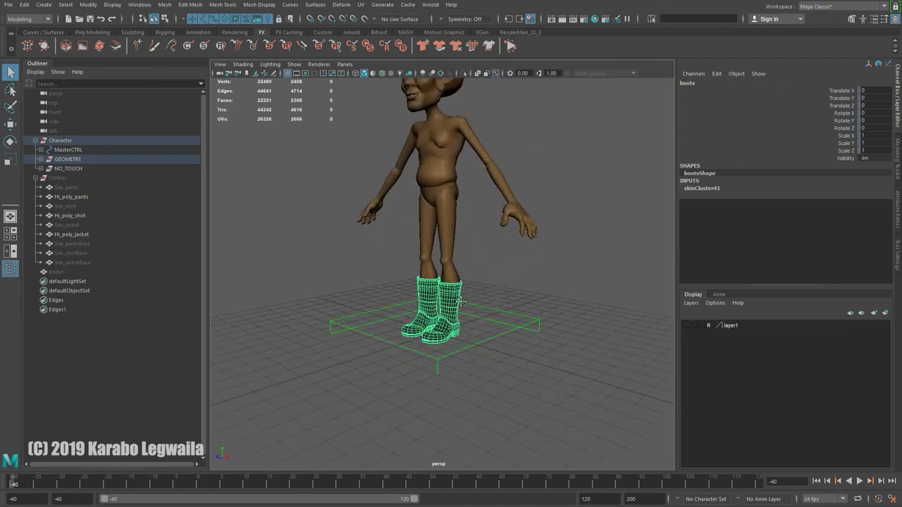
# Step: Set up a new geometry cache for the boots named bootsCache, stored in the scenes/Cache folder
pyautogui.scroll(-3, 452, 285)
pyautogui.click(408, 4)
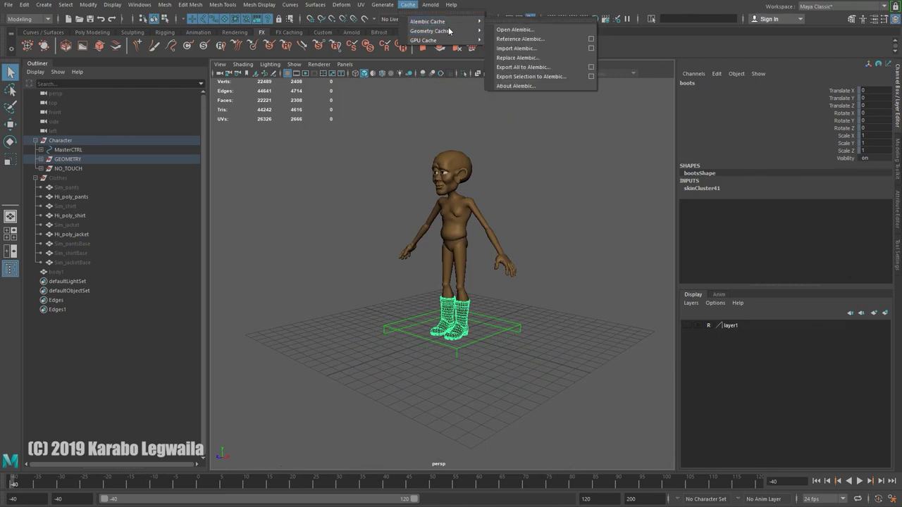
pyautogui.moveTo(444, 31)
pyautogui.click(597, 39)
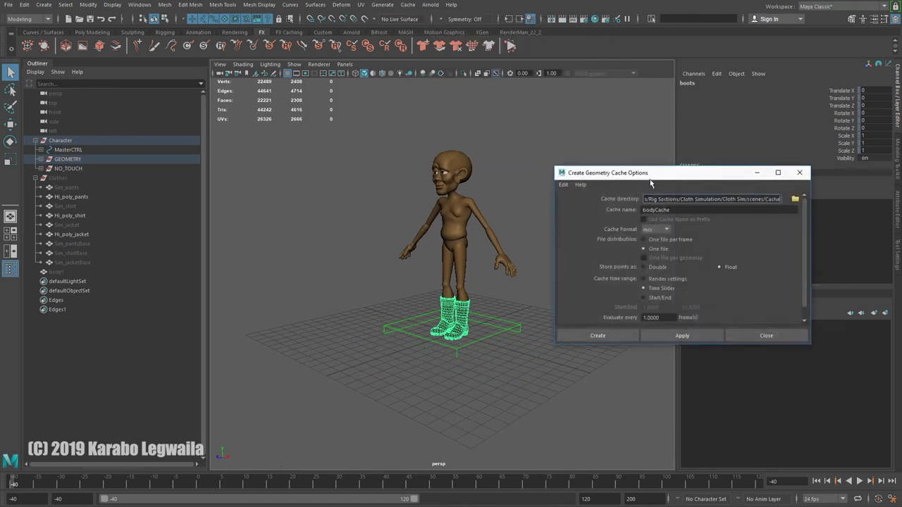
pyautogui.click(796, 199)
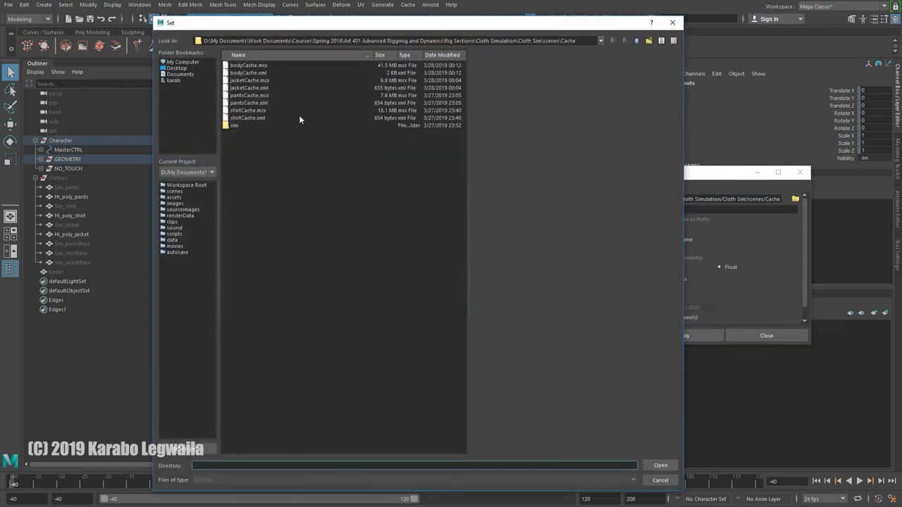
pyautogui.click(658, 463)
pyautogui.moveTo(693, 212); pyautogui.dragTo(547, 194)
pyautogui.write('boot')
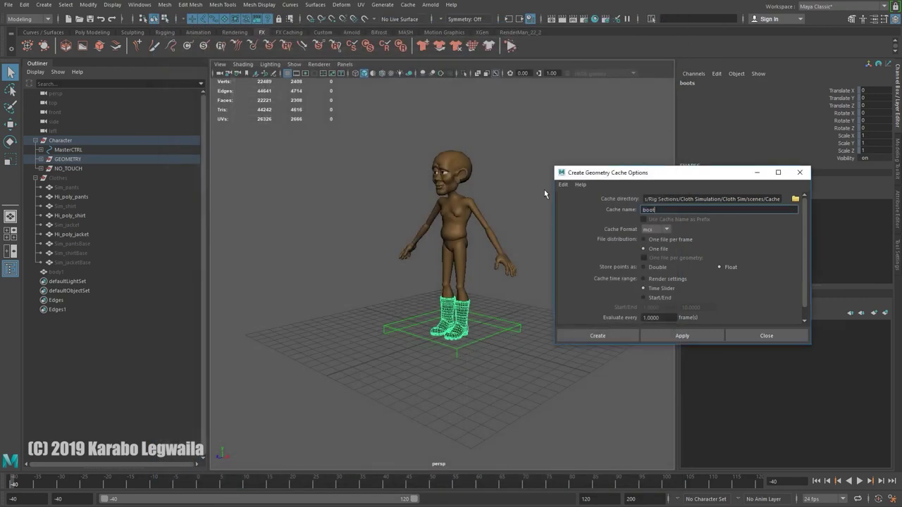
pyautogui.write('sCache')
# Step: Save the scene and create the bootsCache geometry cache over the time slider range
pyautogui.moveTo(422, 331)
pyautogui.keyDown('alt'); pyautogui.mouseDown(button='right')
pyautogui.moveTo(390, 322)
pyautogui.moveTo(398, 306)
pyautogui.moveTo(423, 324)
pyautogui.mouseUp(button='right'); pyautogui.keyUp('alt')
pyautogui.keyDown('alt'); pyautogui.moveTo(422, 324); pyautogui.dragTo(472, 317, button='middle'); pyautogui.keyUp('alt')
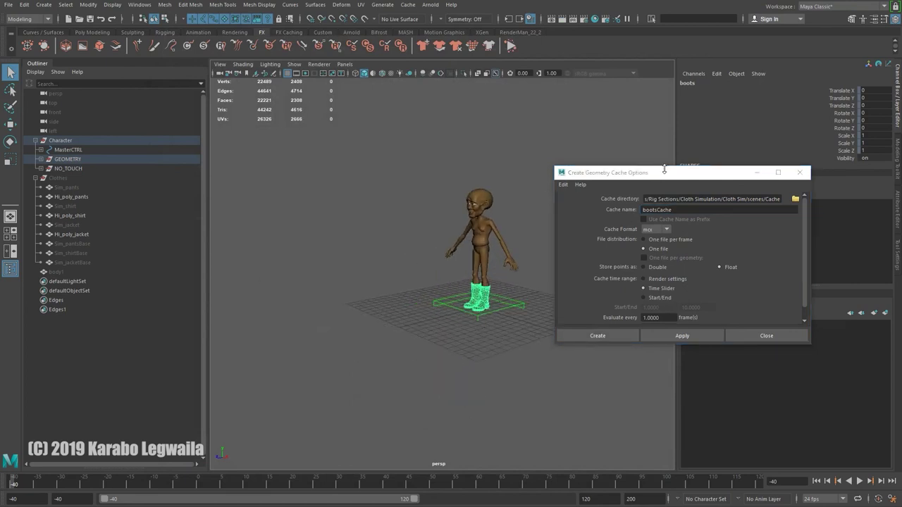
pyautogui.moveTo(656, 182); pyautogui.dragTo(673, 182)
pyautogui.click(90, 19)
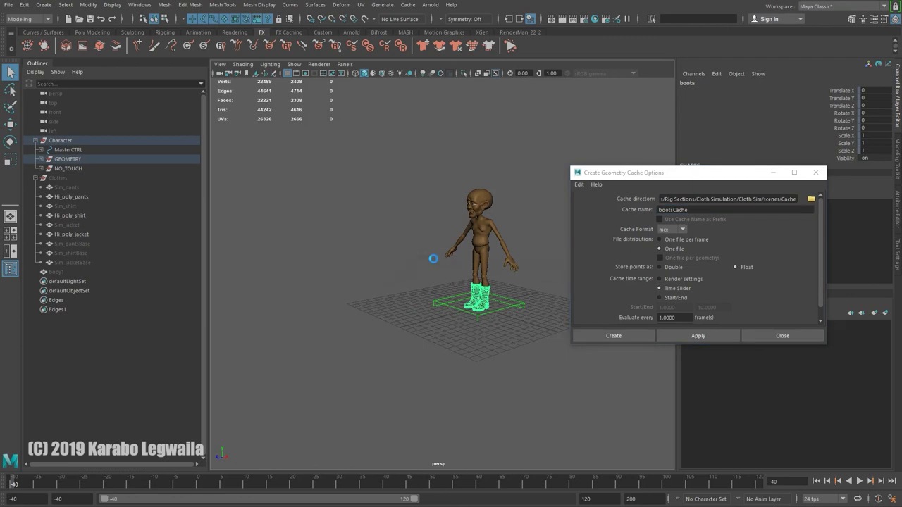
pyautogui.click(416, 275)
pyautogui.click(613, 336)
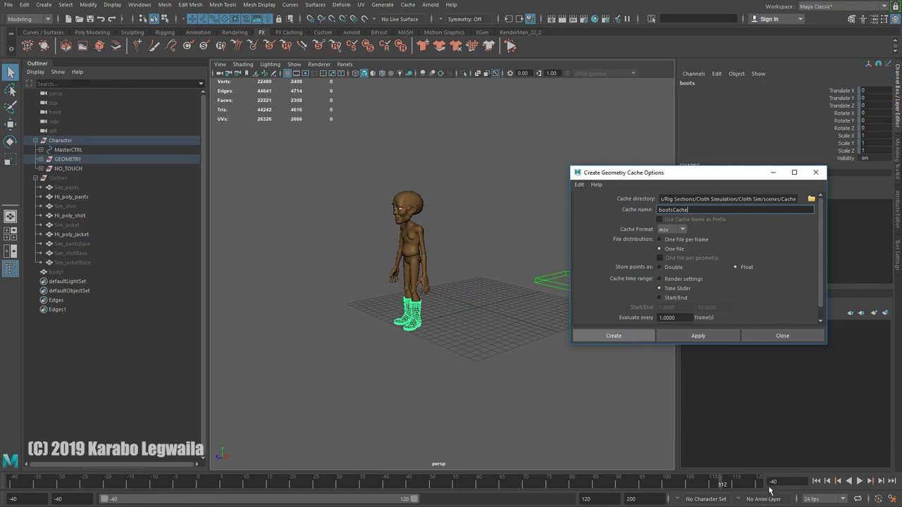
# Step: Go back to frame -40, duplicate the boots and unparent the copy to the top level of the scene
pyautogui.keyDown('alt'); pyautogui.moveTo(399, 298); pyautogui.dragTo(439, 280, button='middle'); pyautogui.keyUp('alt')
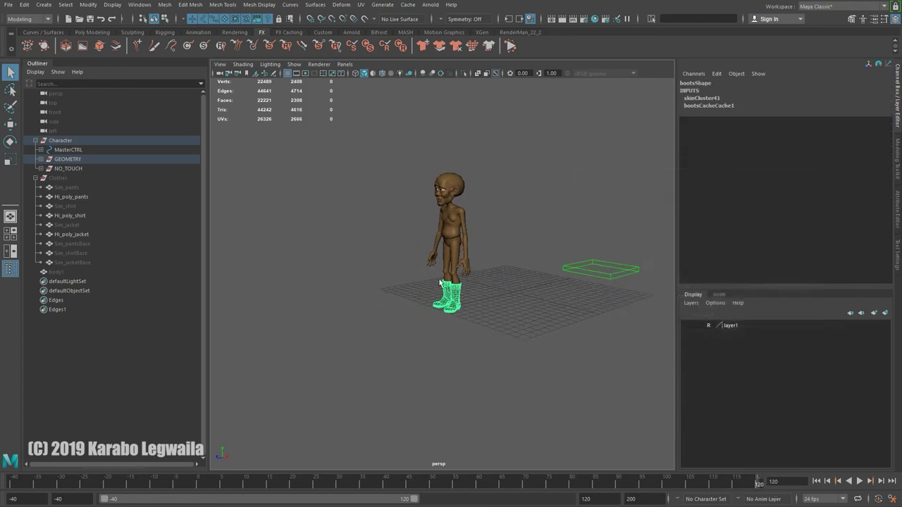
pyautogui.keyDown('alt'); pyautogui.moveTo(441, 284); pyautogui.dragTo(506, 308, button='right'); pyautogui.keyUp('alt')
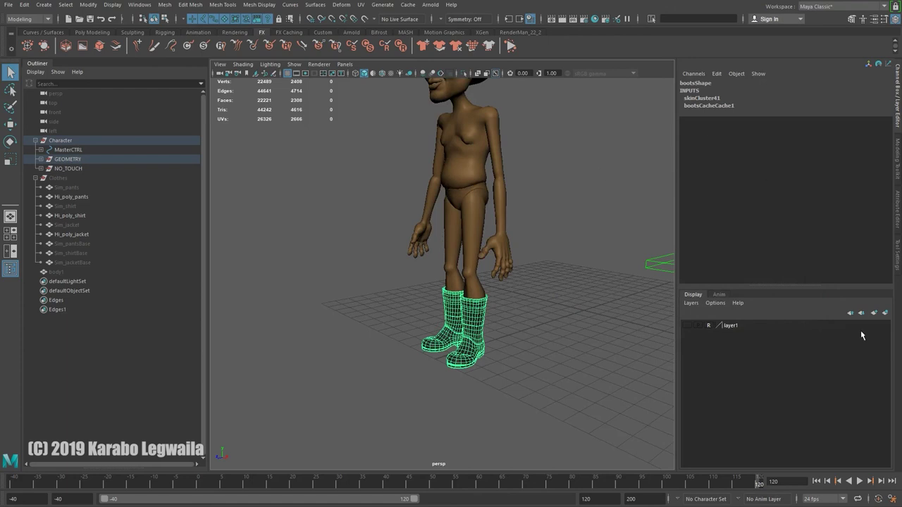
pyautogui.click(816, 481)
pyautogui.keyDown('alt'); pyautogui.moveTo(562, 323); pyautogui.dragTo(496, 339, button='middle'); pyautogui.keyUp('alt')
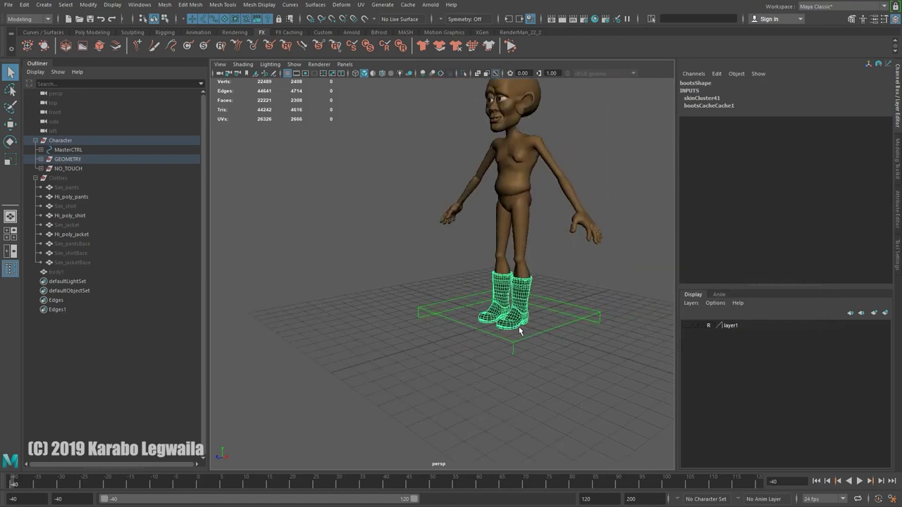
pyautogui.hotkey('ctrl', 'd')
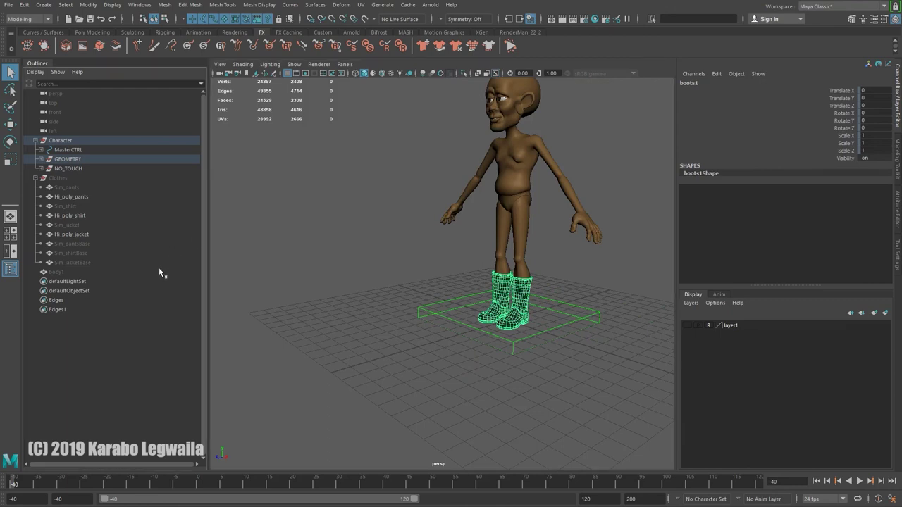
pyautogui.hotkey('shift', 'p')
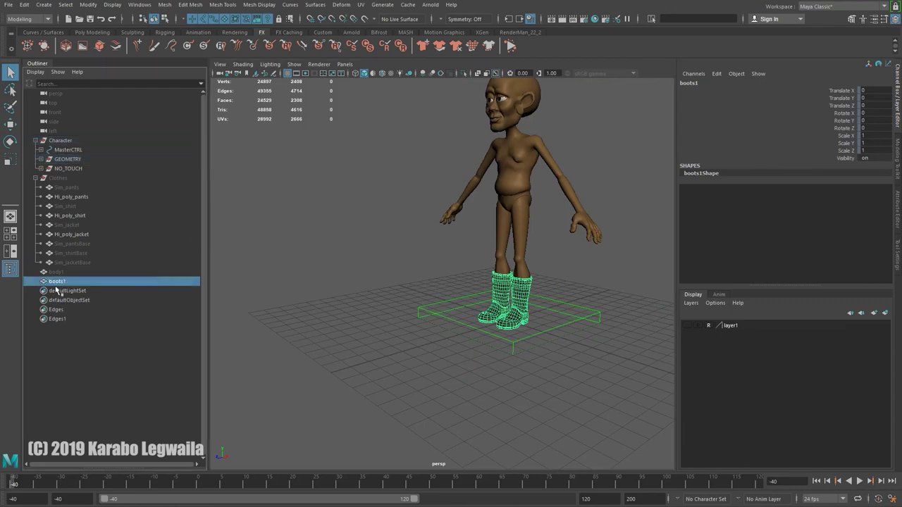
# Step: Unlock the translate, rotate and scale channels of boots1
pyautogui.moveTo(845, 90); pyautogui.dragTo(844, 150)
pyautogui.rightClick(845, 143)
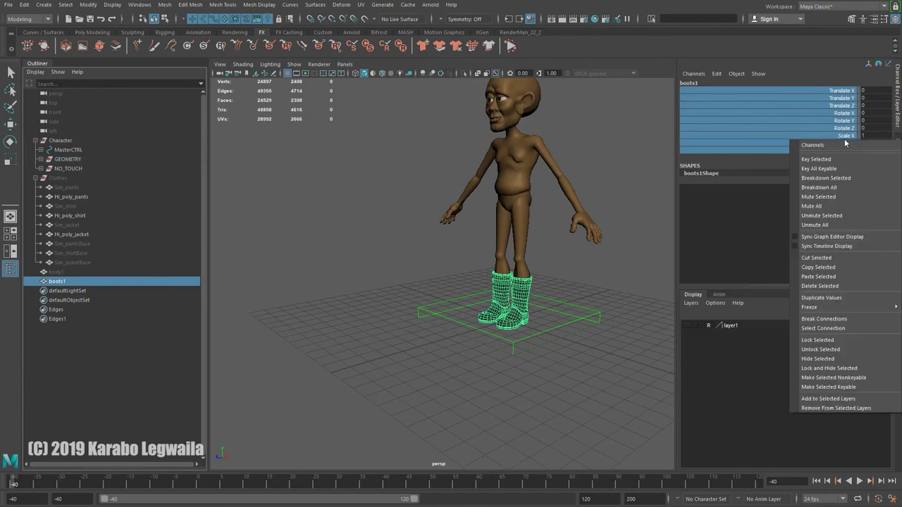
pyautogui.click(828, 353)
# Step: Rename the duplicated meshes body1 and boots1 as body and boots
pyautogui.click(59, 271)
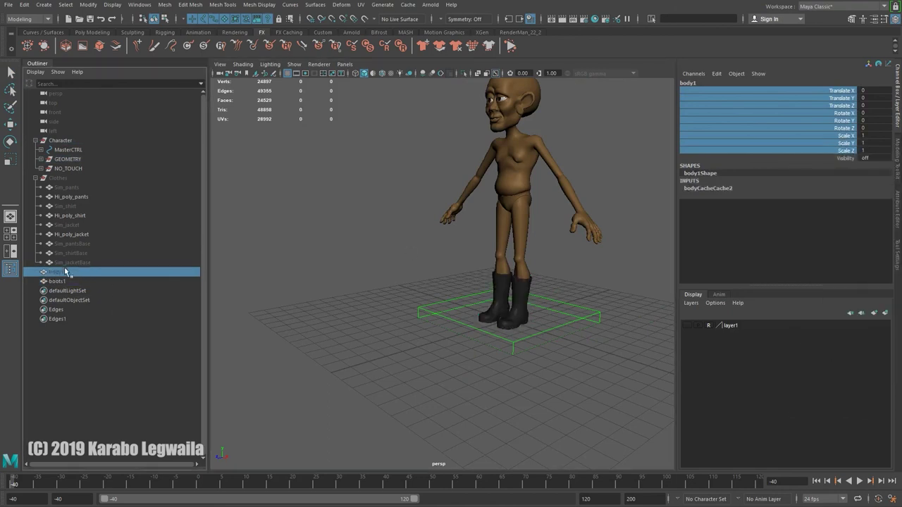
pyautogui.doubleClick(59, 272)
pyautogui.press('BackSpace')
pyautogui.press('Return')
pyautogui.click(65, 281)
pyautogui.doubleClick(65, 281)
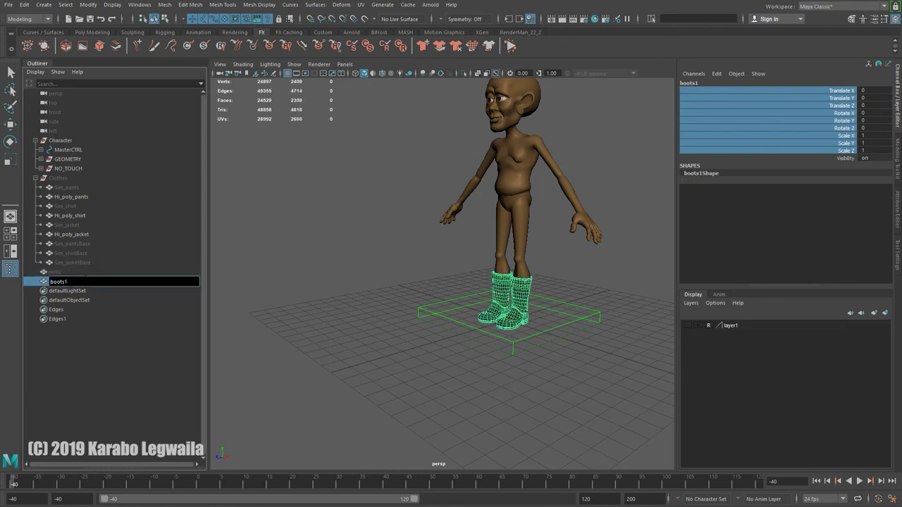
pyautogui.press('BackSpace')
pyautogui.press('Return')
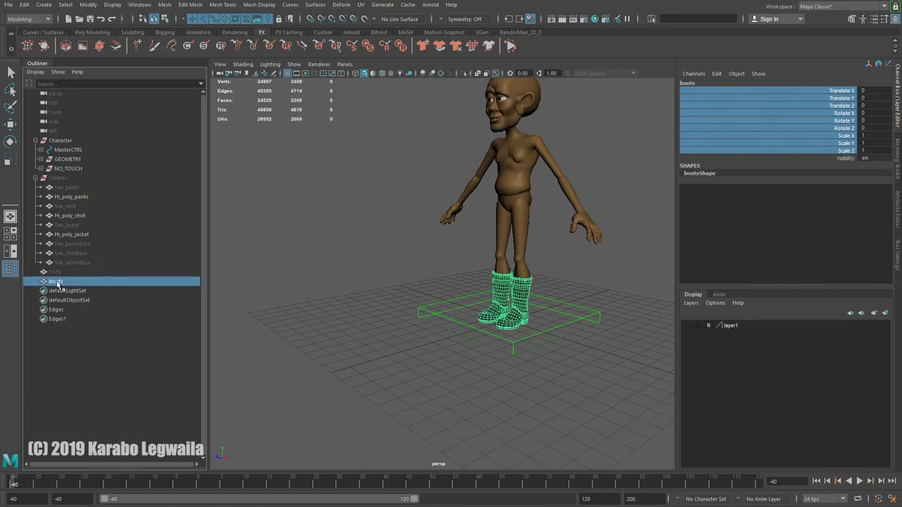
# Step: Enlarge the viewport by narrowing its side panels and play the animation to compare the duplicated boots with the character
pyautogui.moveTo(680, 261); pyautogui.dragTo(772, 261)
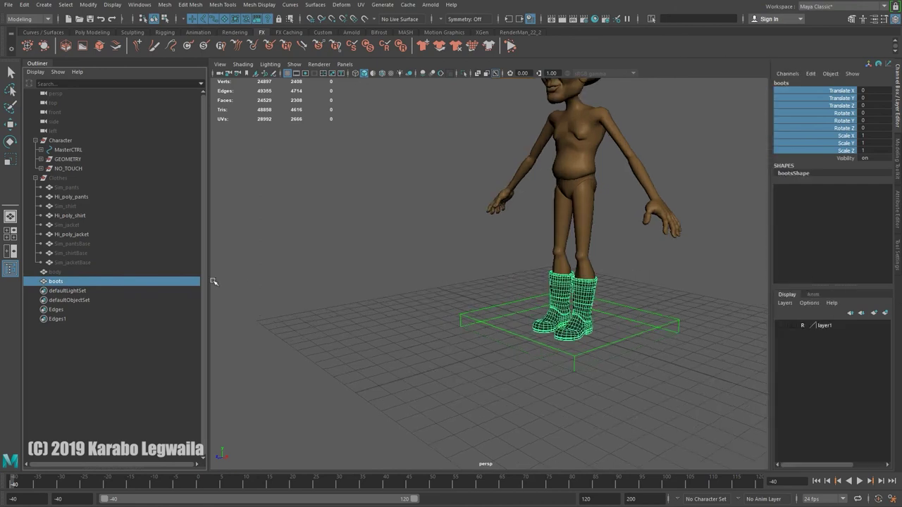
pyautogui.moveTo(208, 280); pyautogui.dragTo(135, 280)
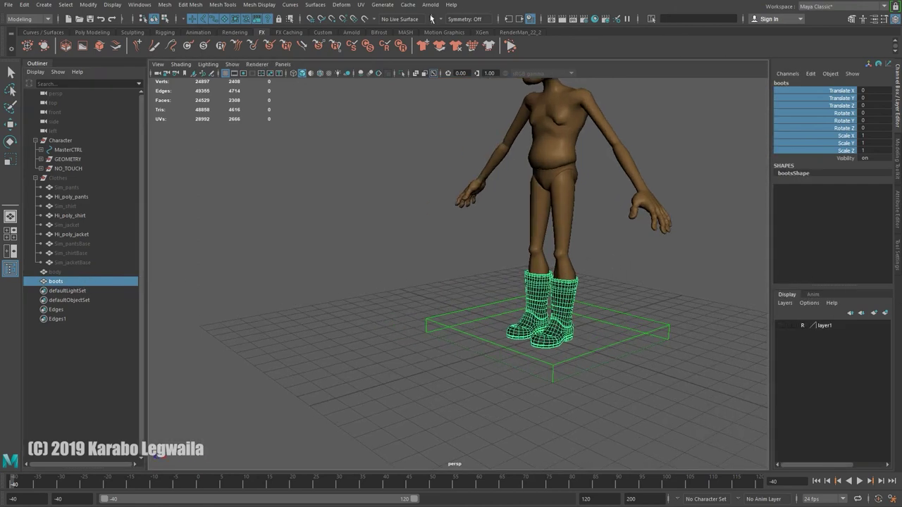
pyautogui.hotkey('alt', 'v')
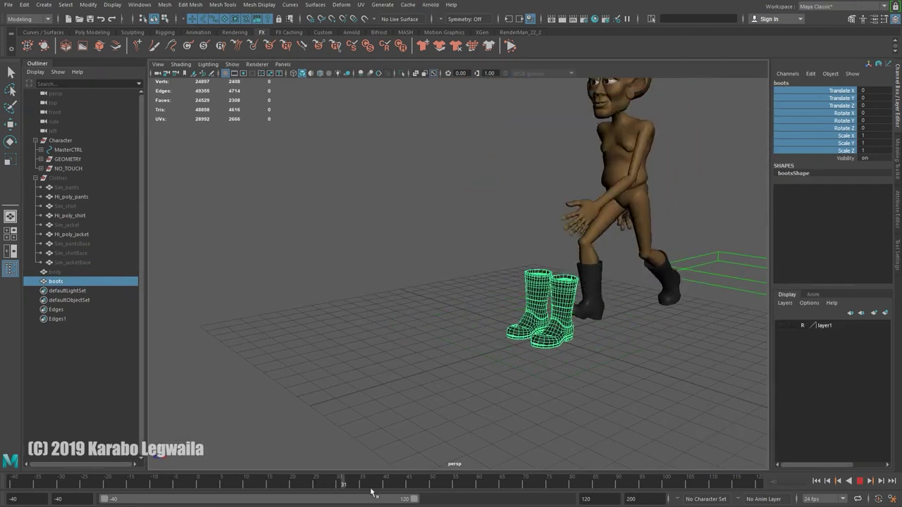
pyautogui.hotkey('alt', 'v')
# Step: Import the bootsCache geometry cache onto the duplicated boots
pyautogui.click(430, 4)
pyautogui.moveTo(407, 4)
pyautogui.moveTo(451, 31)
pyautogui.click(511, 48)
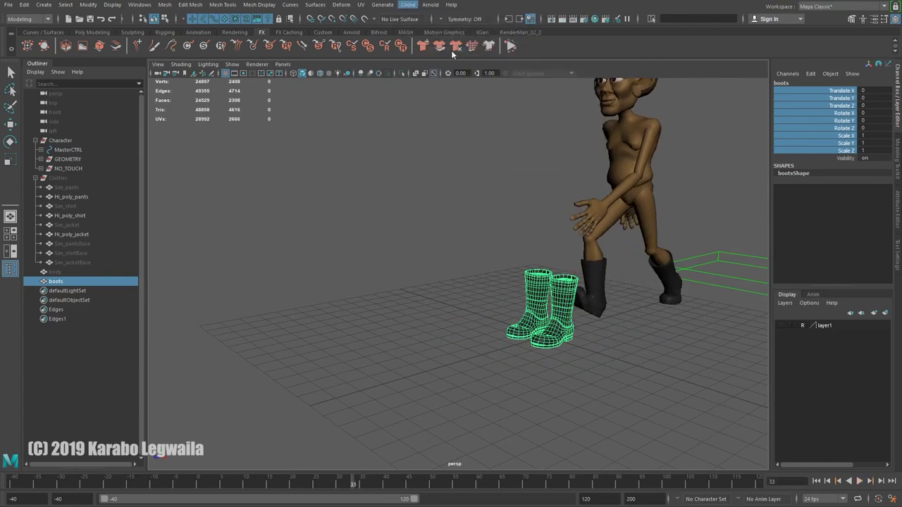
pyautogui.doubleClick(261, 72)
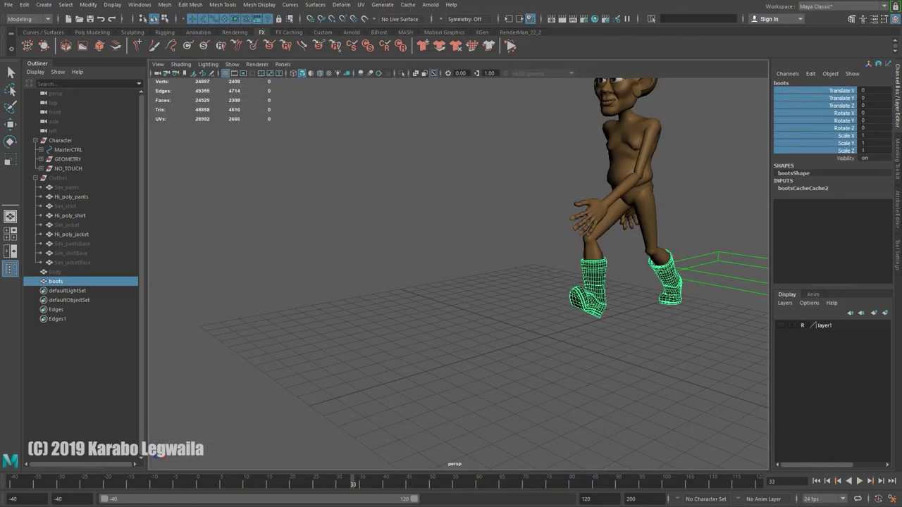
# Step: Play the animation to check that the duplicated boots follow the character, and return to frame -40
pyautogui.click(39, 486)
pyautogui.hotkey('alt', 'v')
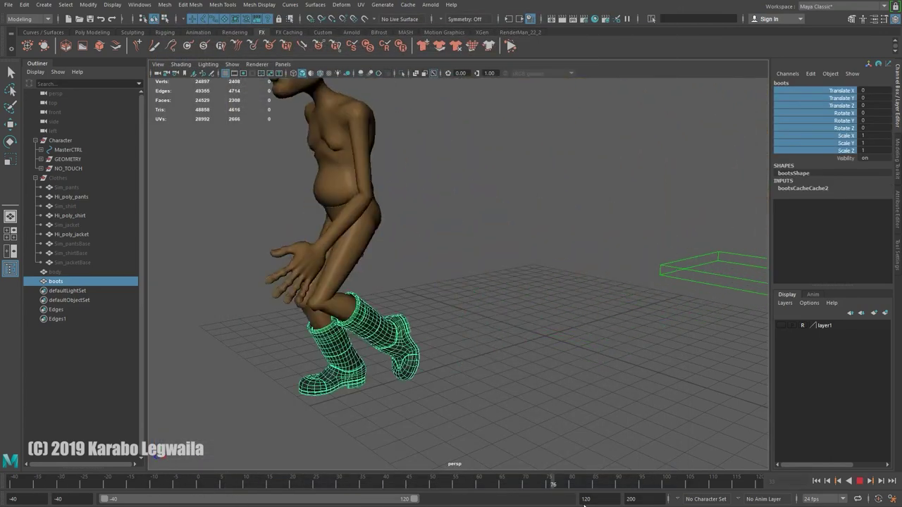
pyautogui.moveTo(552, 486)
pyautogui.mouseDown()
pyautogui.moveTo(253, 492)
pyautogui.moveTo(78, 469)
pyautogui.moveTo(14, 472)
pyautogui.mouseUp()
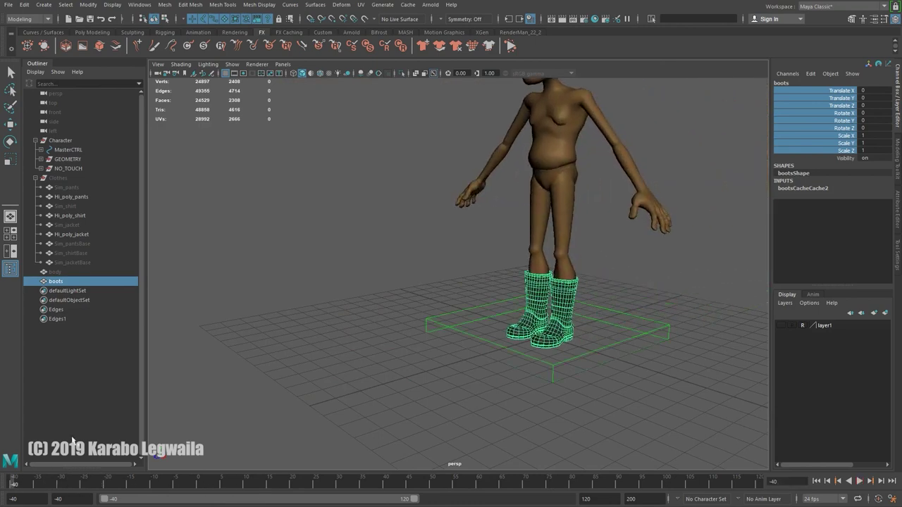
pyautogui.keyDown('alt'); pyautogui.moveTo(640, 307); pyautogui.dragTo(578, 275, button='right'); pyautogui.keyUp('alt')
pyautogui.keyDown('alt'); pyautogui.moveTo(578, 275); pyautogui.dragTo(571, 325, button='middle'); pyautogui.keyUp('alt')
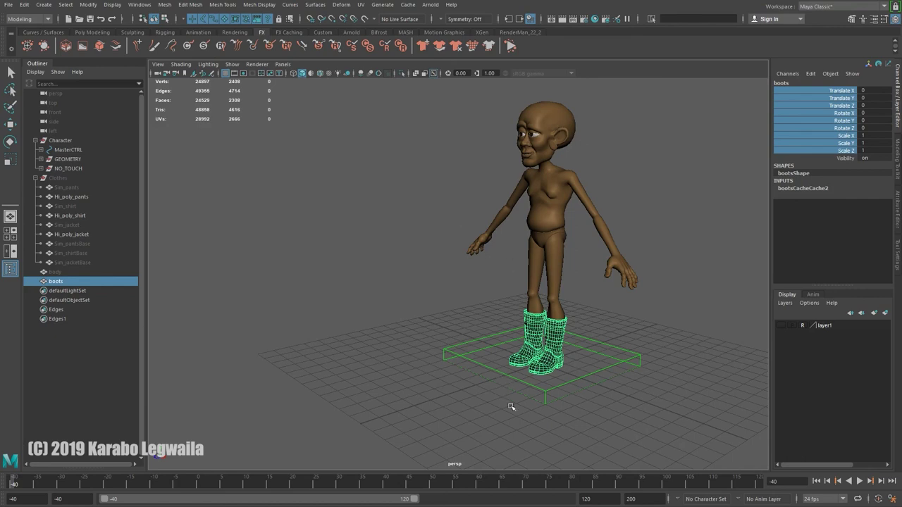
# Step: Hide the rigged Character group and show the hidden duplicate meshes from body through lowerTeeth
pyautogui.moveTo(557, 303)
pyautogui.keyDown('alt'); pyautogui.mouseDown()
pyautogui.moveTo(524, 313)
pyautogui.moveTo(539, 307)
pyautogui.mouseUp(); pyautogui.keyUp('alt')
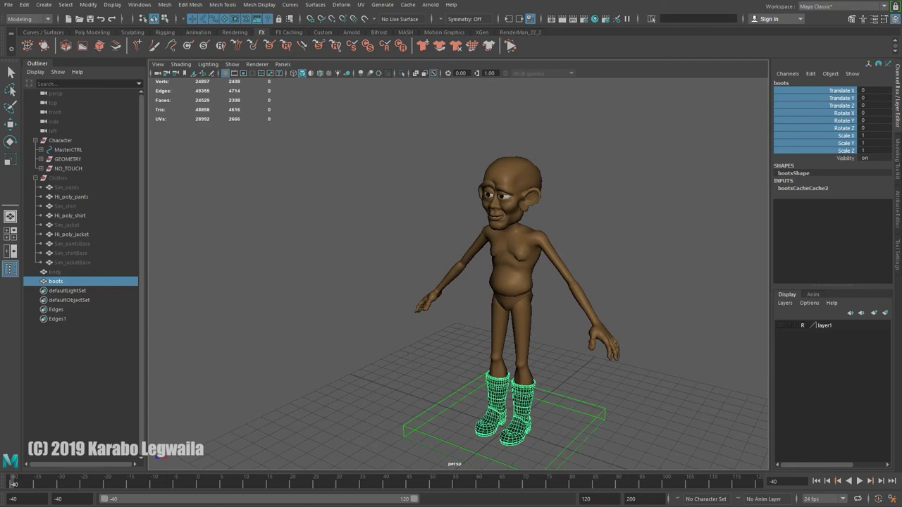
pyautogui.keyDown('alt'); pyautogui.moveTo(590, 304); pyautogui.dragTo(547, 264, button='middle'); pyautogui.keyUp('alt')
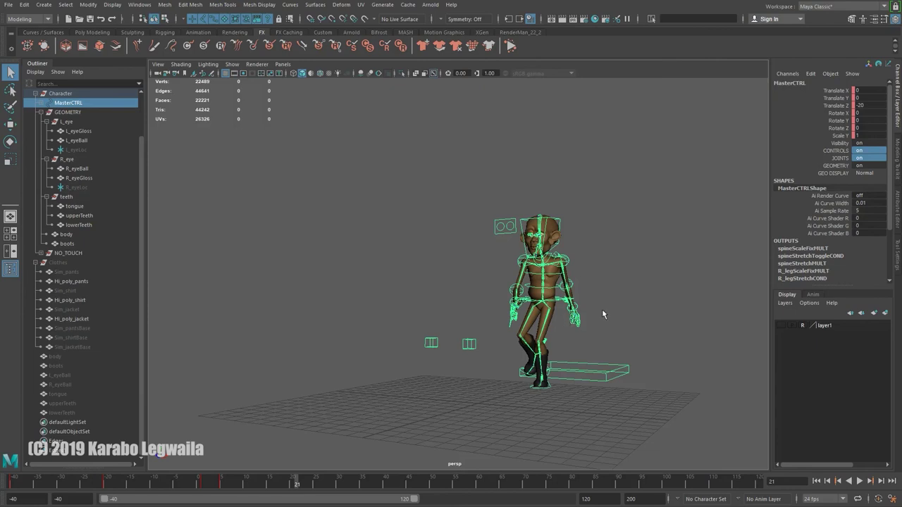
pyautogui.keyDown('alt'); pyautogui.moveTo(601, 309); pyautogui.dragTo(579, 343); pyautogui.keyUp('alt')
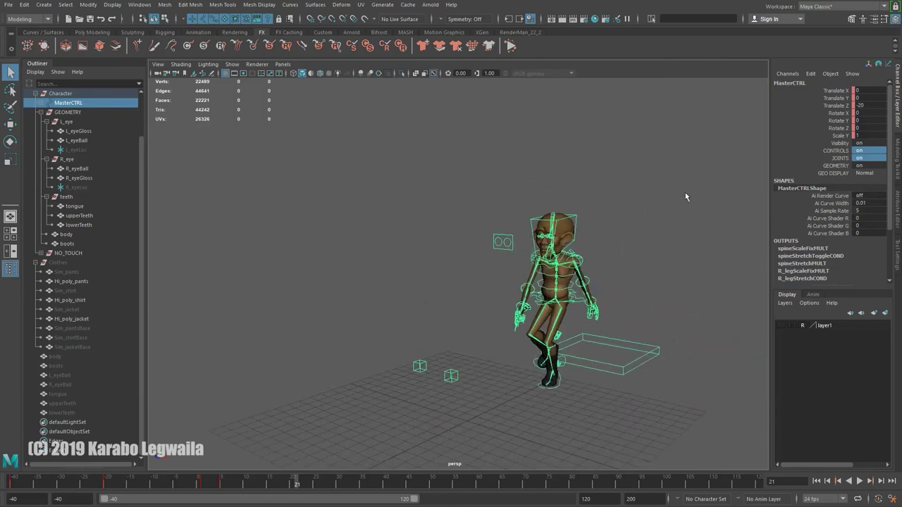
pyautogui.click(63, 95)
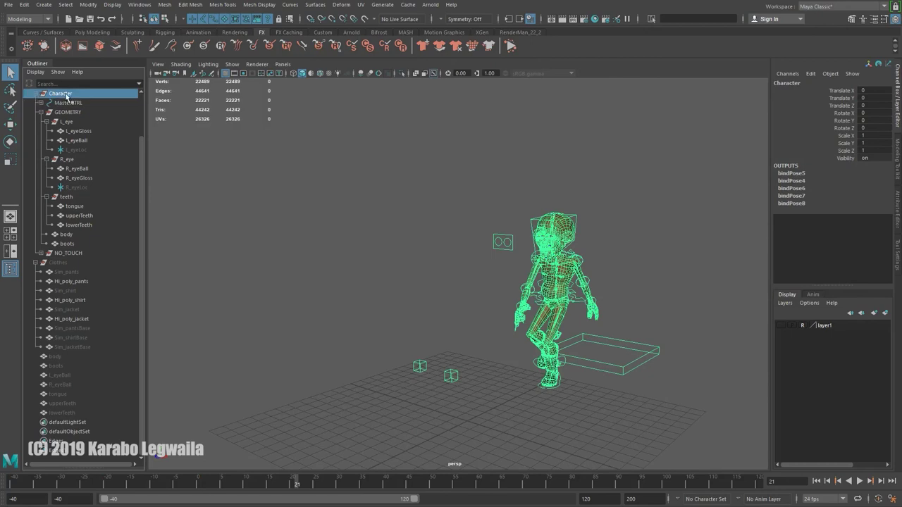
pyautogui.hotkey('ctrl', 'h')
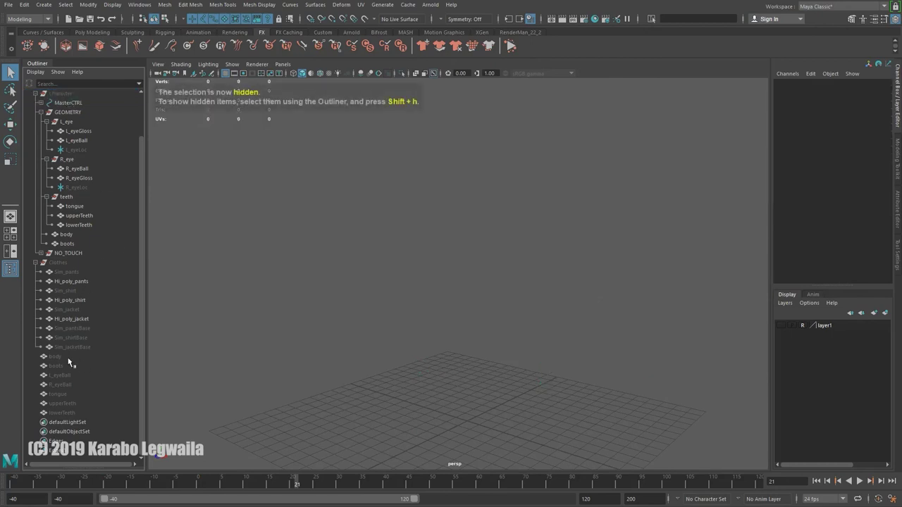
pyautogui.moveTo(61, 360); pyautogui.dragTo(79, 411)
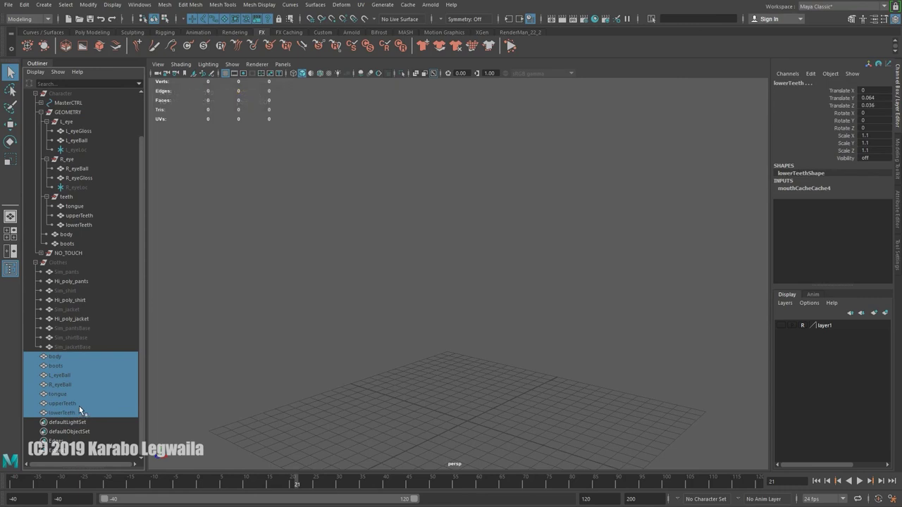
pyautogui.hotkey('shift', 'h')
# Step: Scrub and play the animation to check that the duplicated body, boots, eyes and mouth meshes move together
pyautogui.moveTo(101, 484); pyautogui.dragTo(389, 485)
pyautogui.click(391, 351)
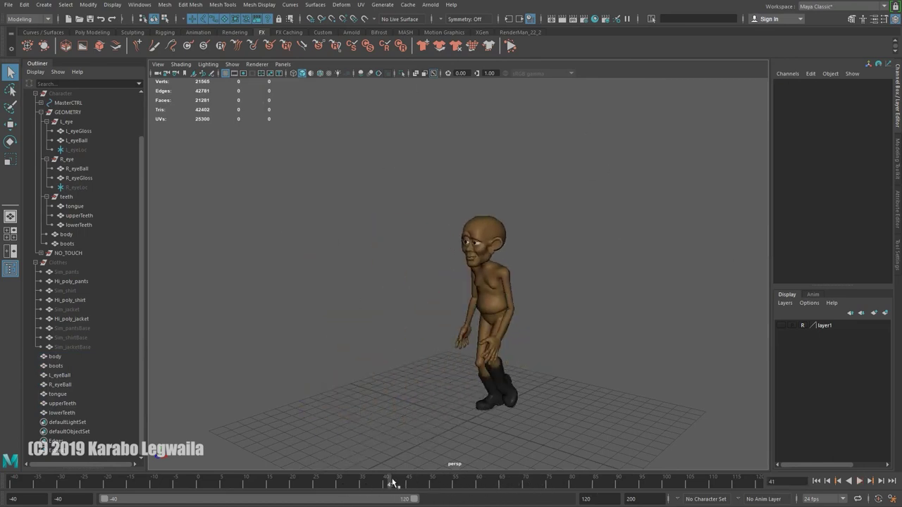
pyautogui.hotkey('alt', 'v')
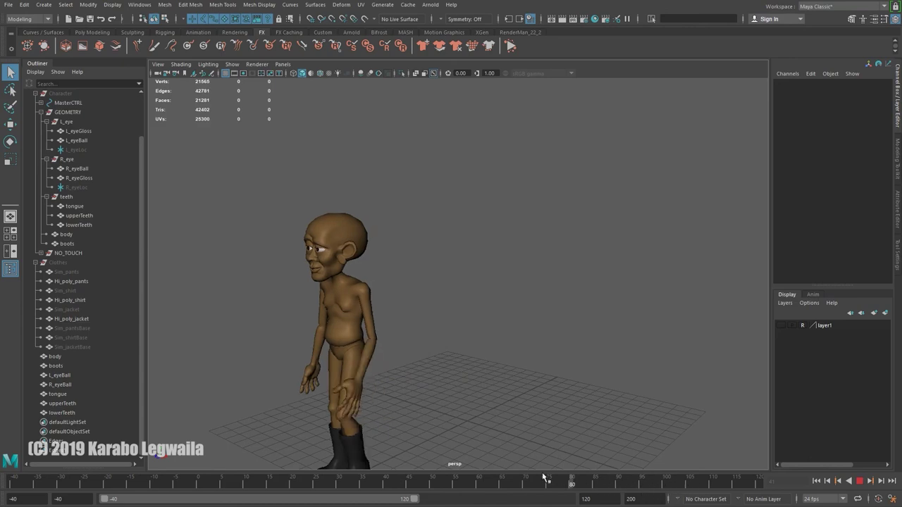
pyautogui.hotkey('alt', 'v')
# Step: Show the Clothes group and scrub the timeline to check the clothes on the cached body
pyautogui.click(66, 261)
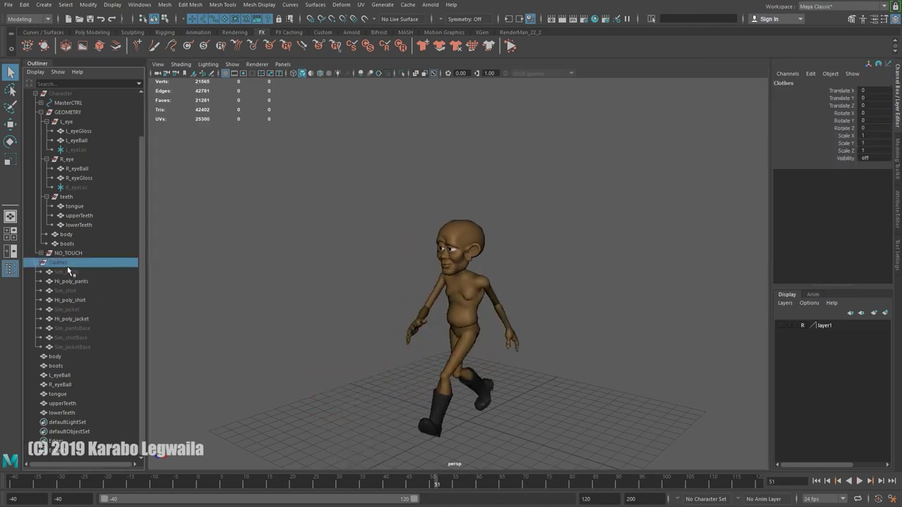
pyautogui.hotkey('shift', 'h')
pyautogui.hotkey('alt', 'v')
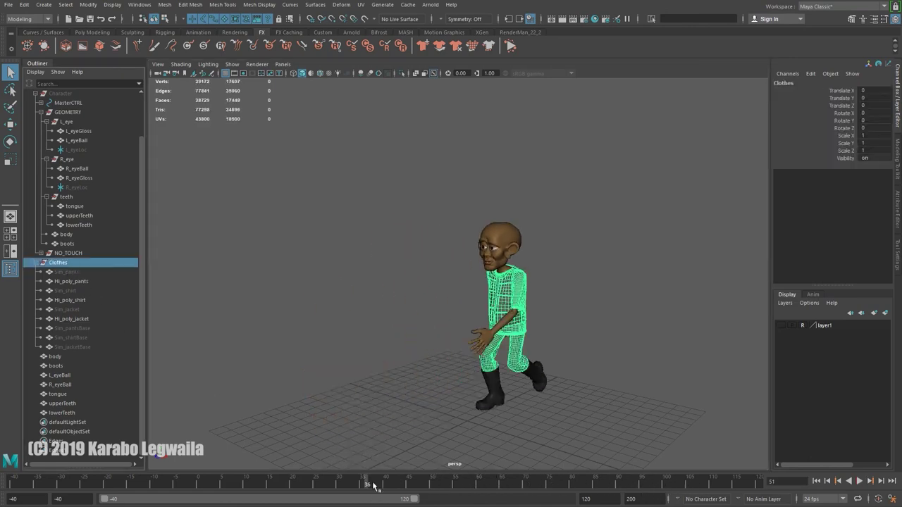
pyautogui.moveTo(554, 491); pyautogui.dragTo(379, 472)
pyautogui.click(382, 477)
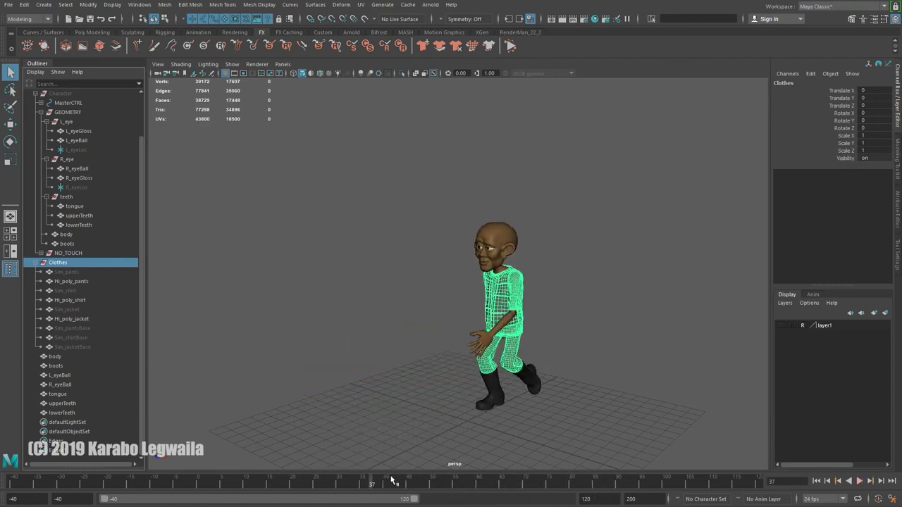
# Step: Select the clothed character's meshes and play and scrub the animation to check their movement, then clear the selection
pyautogui.moveTo(405, 191); pyautogui.dragTo(632, 426)
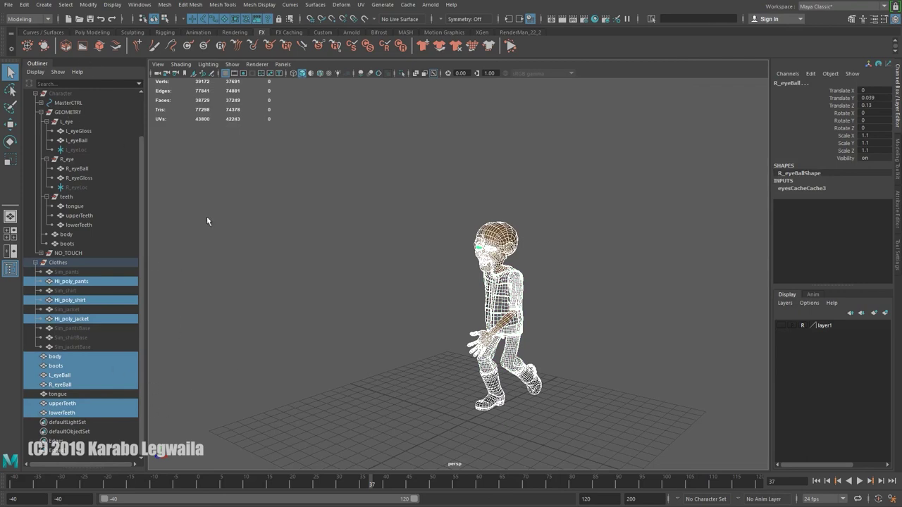
pyautogui.hotkey('alt', 'v')
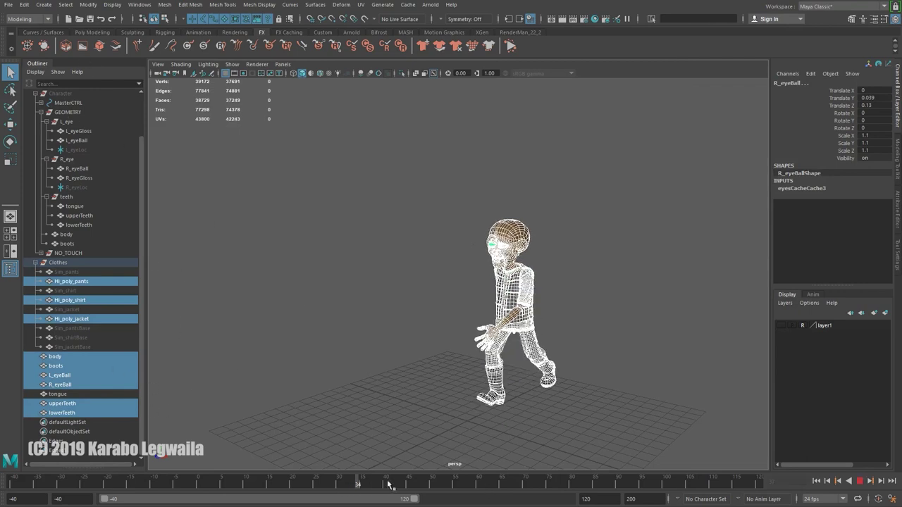
pyautogui.click(495, 485)
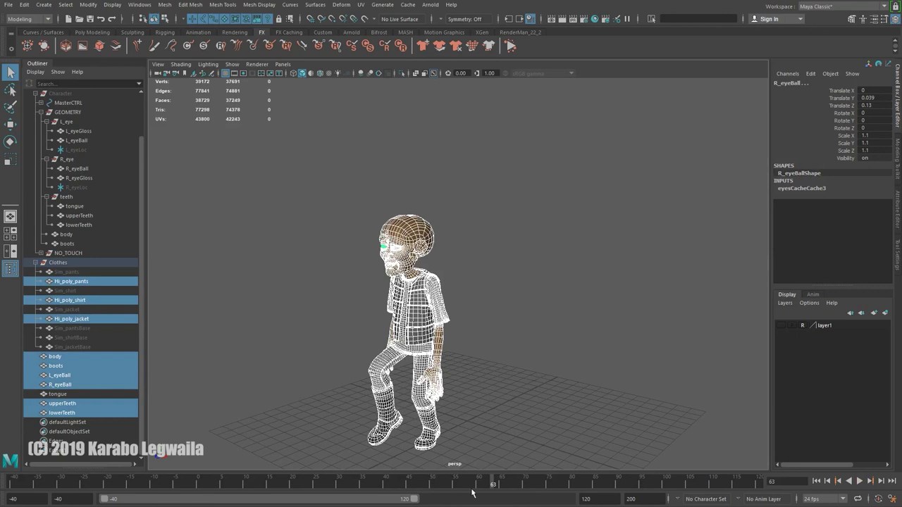
pyautogui.moveTo(531, 484); pyautogui.dragTo(460, 483)
pyautogui.click(488, 349)
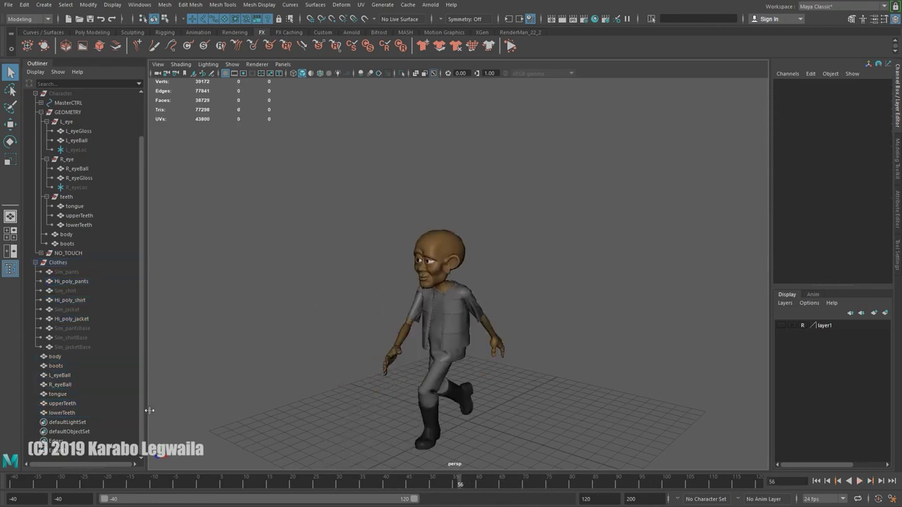
# Step: Group the seven duplicate meshes from body through lowerTeeth and name the group Bob
pyautogui.click(36, 262)
pyautogui.moveTo(56, 318); pyautogui.dragTo(67, 379)
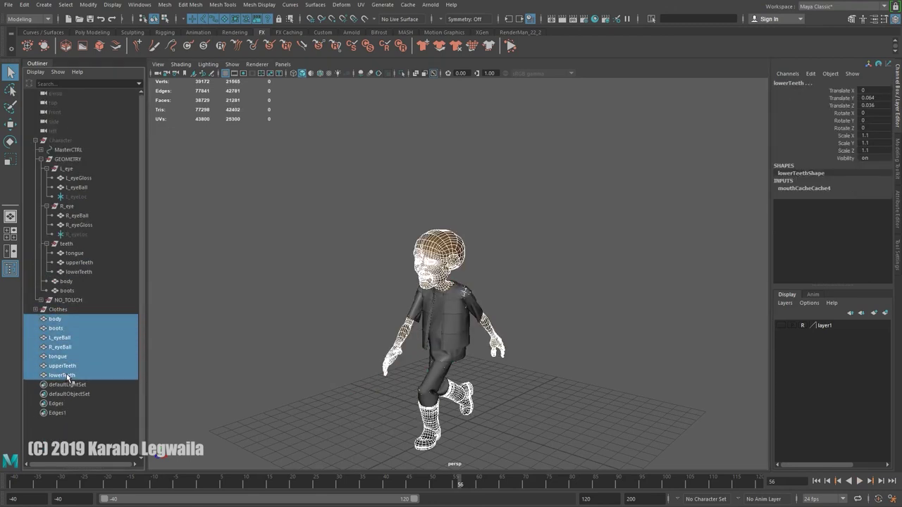
pyautogui.hotkey('ctrl', 'g')
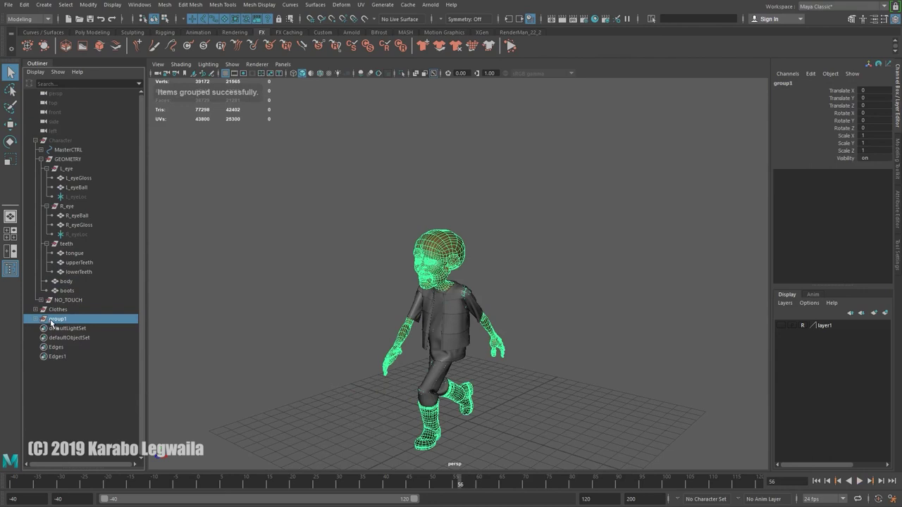
pyautogui.doubleClick(57, 319)
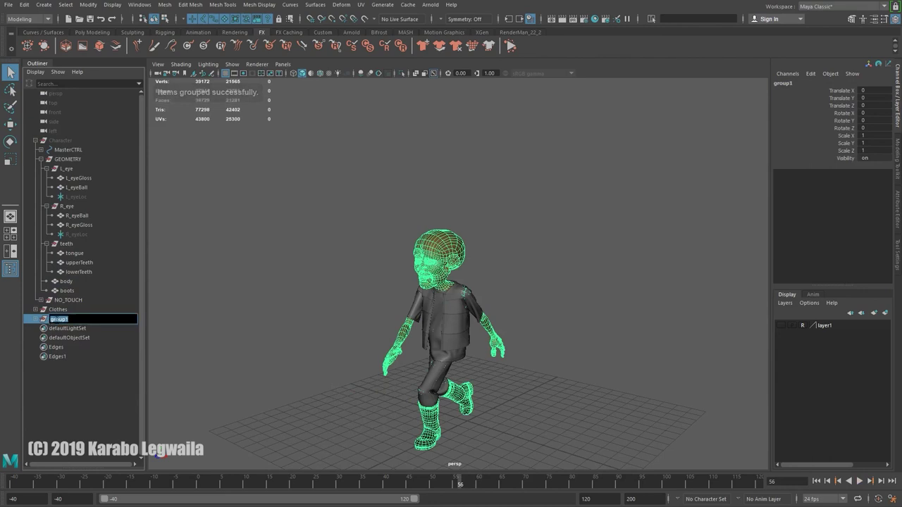
pyautogui.write('Charac')
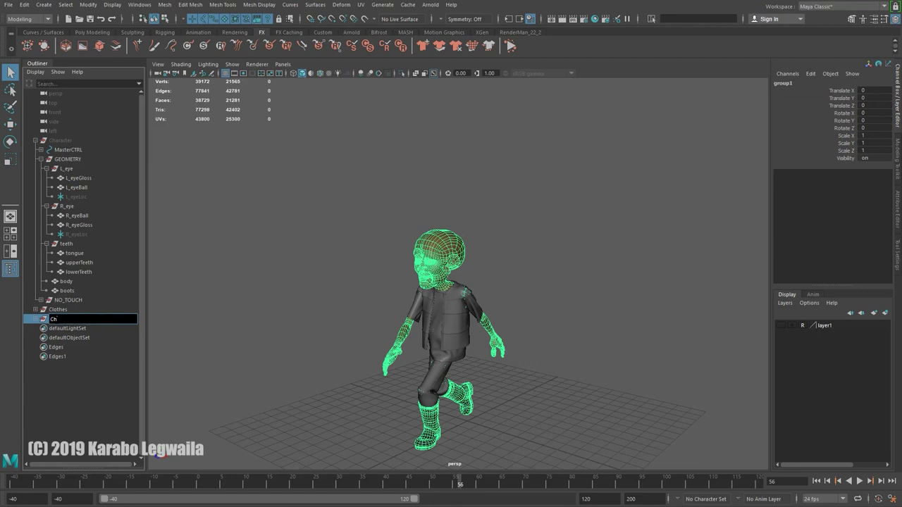
pyautogui.press('Return')
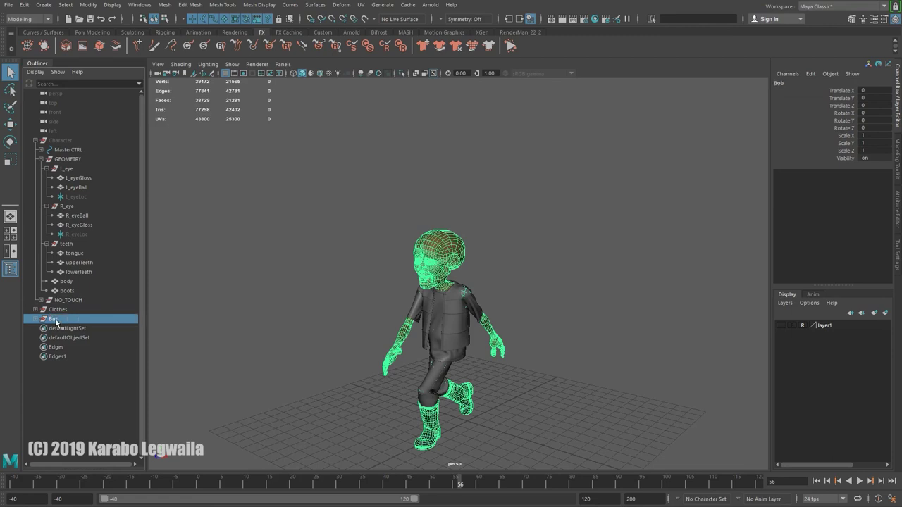
# Step: Parent the Clothes group under the Bob group
pyautogui.click(58, 309)
pyautogui.moveTo(55, 311); pyautogui.dragTo(52, 321, button='middle')
pyautogui.click(35, 309)
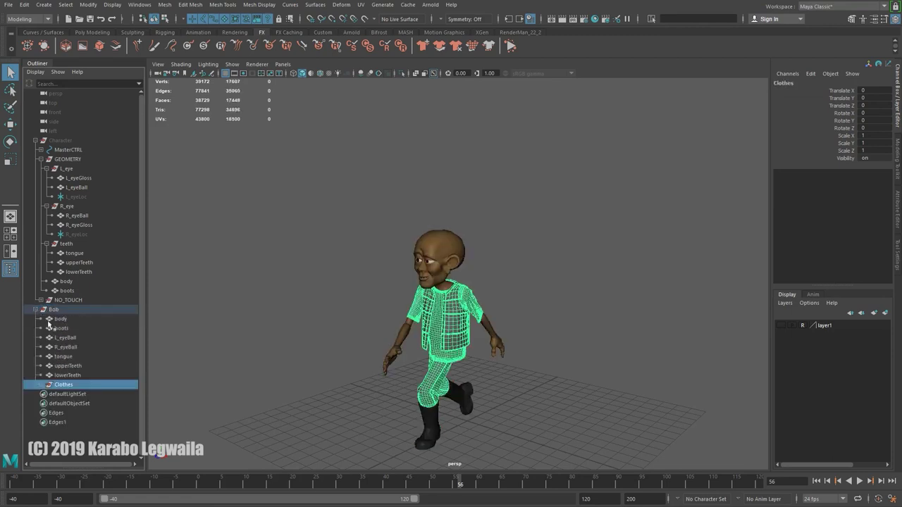
# Step: Delete Sim_pants, Sim_shirt, Sim_jacket and the three base meshes from the Clothes group, keeping only the Hi_poly meshes
pyautogui.click(40, 384)
pyautogui.scroll(-2, 56, 388)
pyautogui.click(76, 338)
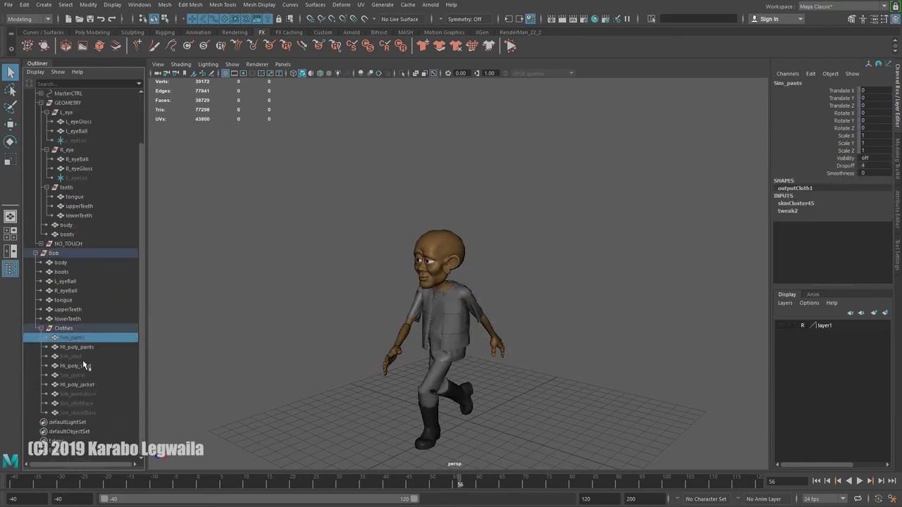
pyautogui.keyDown('ctrl'); pyautogui.click(77, 356); pyautogui.keyUp('ctrl')
pyautogui.keyDown('ctrl'); pyautogui.click(79, 375); pyautogui.keyUp('ctrl')
pyautogui.keyDown('ctrl'); pyautogui.click(79, 397); pyautogui.keyUp('ctrl')
pyautogui.keyDown('ctrl'); pyautogui.click(79, 404); pyautogui.keyUp('ctrl')
pyautogui.keyDown('ctrl'); pyautogui.click(80, 405); pyautogui.keyUp('ctrl')
pyautogui.keyDown('ctrl'); pyautogui.click(82, 412); pyautogui.keyUp('ctrl')
pyautogui.keyDown('ctrl'); pyautogui.click(84, 403); pyautogui.keyUp('ctrl')
pyautogui.press('Delete')
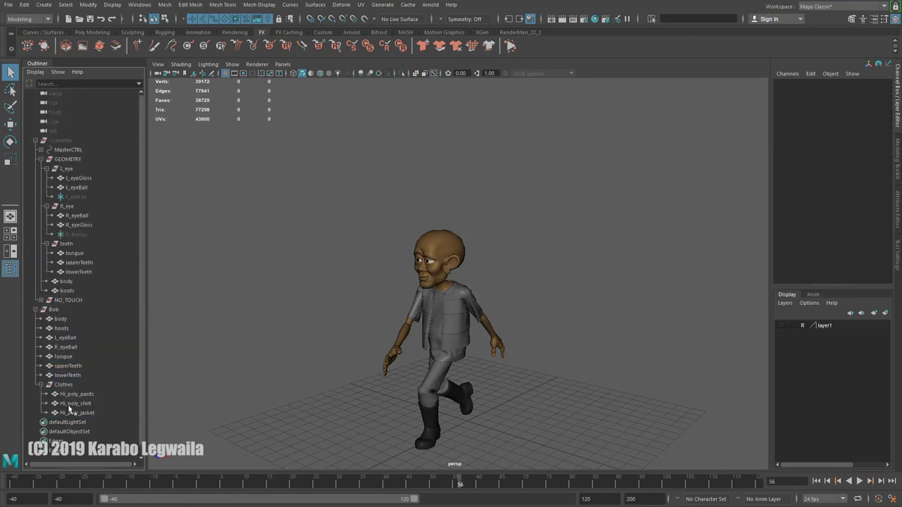
# Step: Collapse and select the Bob group, and scrub the timeline to check the complete character
pyautogui.click(62, 386)
pyautogui.click(36, 309)
pyautogui.click(54, 309)
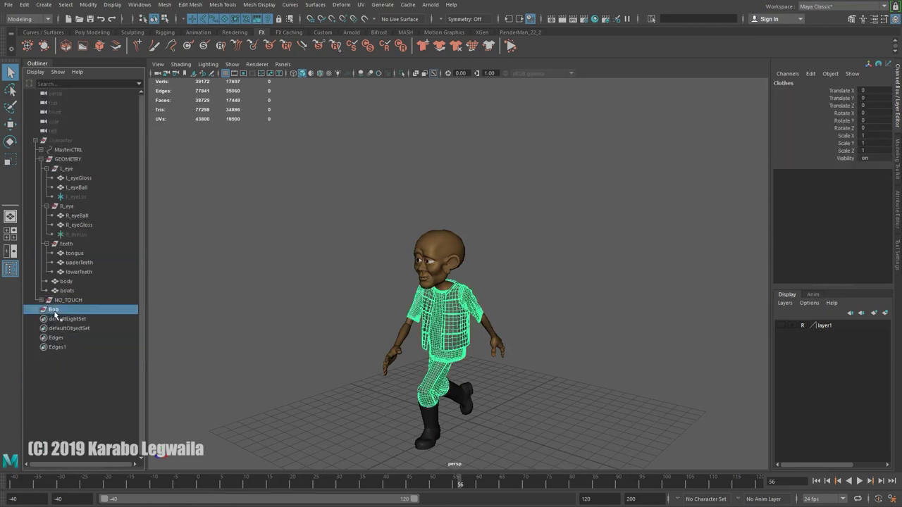
pyautogui.moveTo(441, 485); pyautogui.dragTo(470, 484)
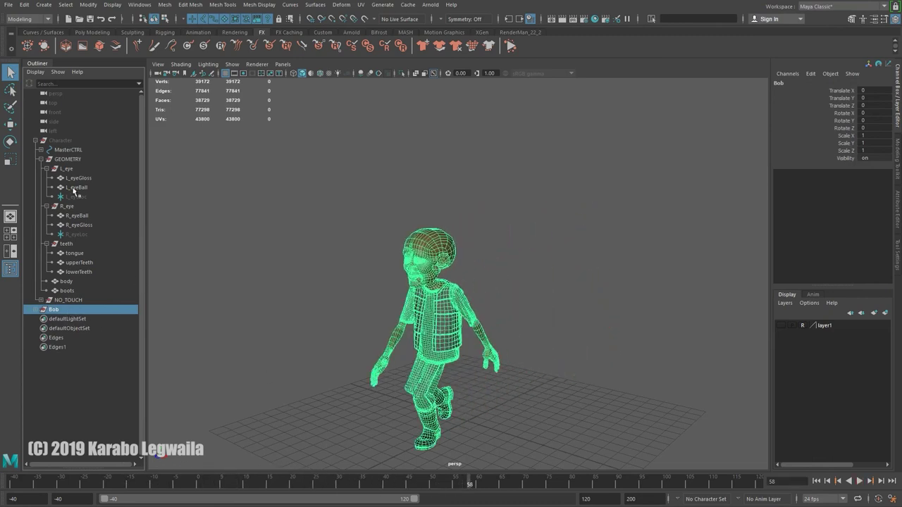
# Step: Show the rigged Character group again and move the Bob group beside it, about 6.6 units along negative X
pyautogui.click(66, 141)
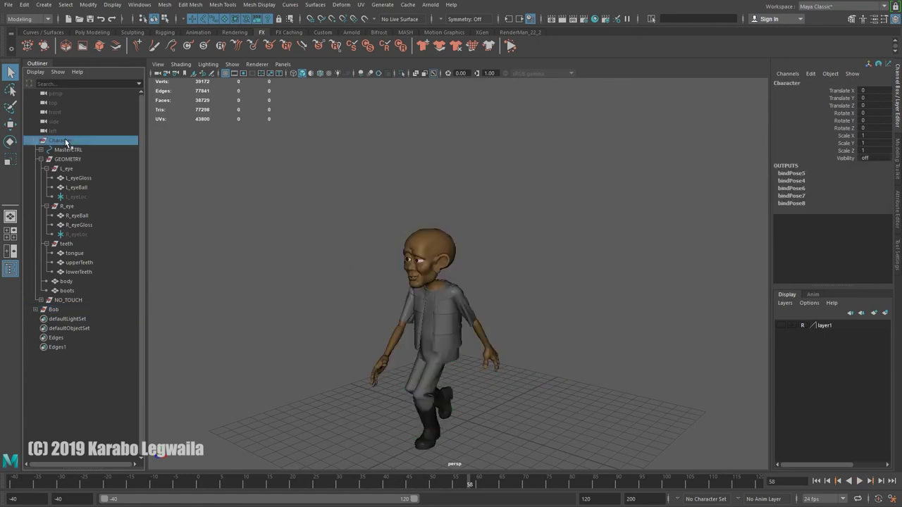
pyautogui.press('f')
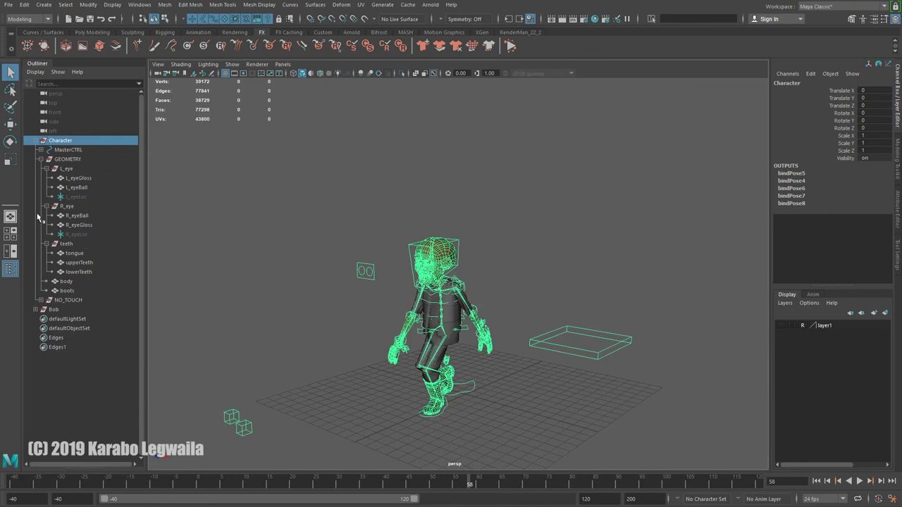
pyautogui.click(64, 310)
pyautogui.press('w')
pyautogui.press('f')
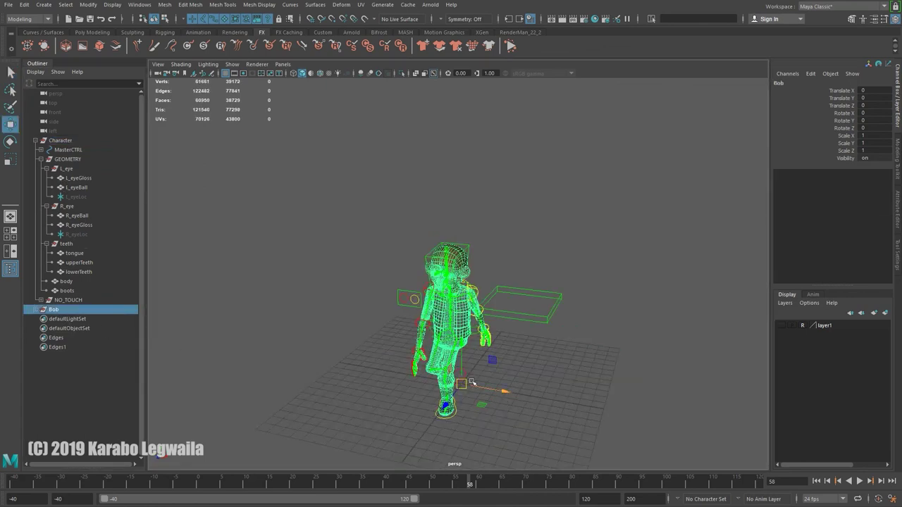
pyautogui.moveTo(481, 387); pyautogui.dragTo(412, 374)
pyautogui.keyDown('alt'); pyautogui.moveTo(375, 446); pyautogui.dragTo(350, 450); pyautogui.keyUp('alt')
pyautogui.click(336, 428)
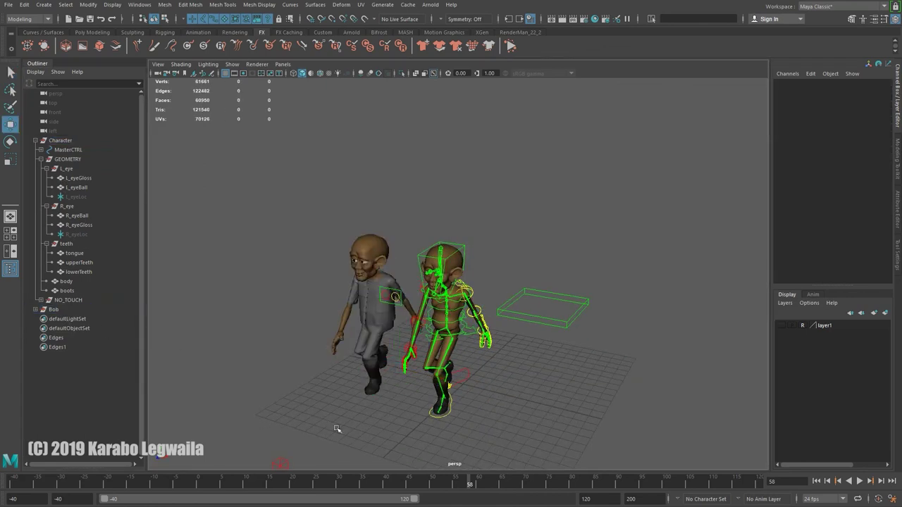
# Step: Play the animation to compare the offset Bob group with the rigged Character, and select Bob
pyautogui.hotkey('alt', 'v')
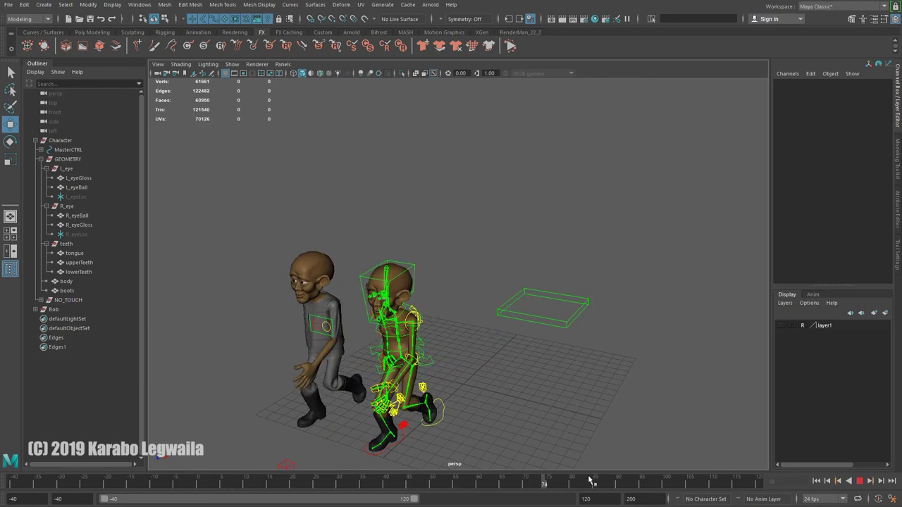
pyautogui.hotkey('alt', 'v')
pyautogui.click(55, 310)
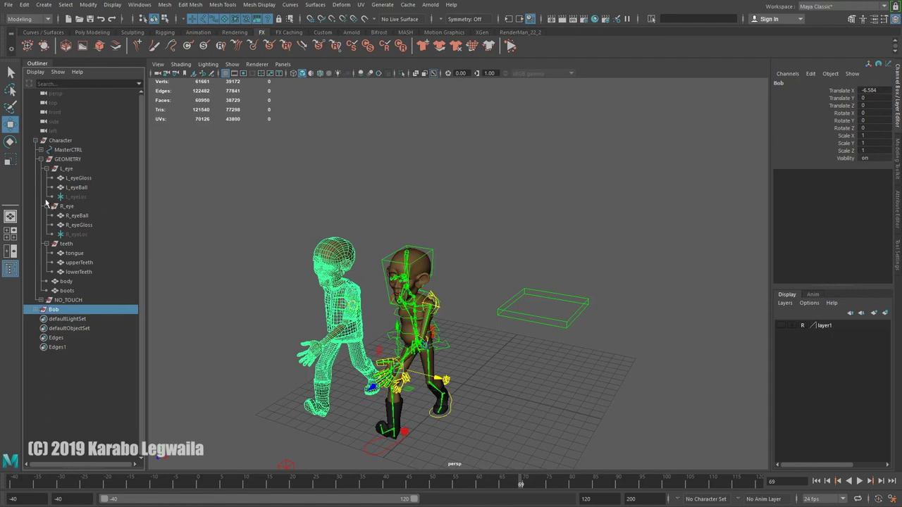
# Step: Expand the Character group's full hierarchy and examine its rig controls, joints and constraints against the simple Bob group
pyautogui.click(35, 140)
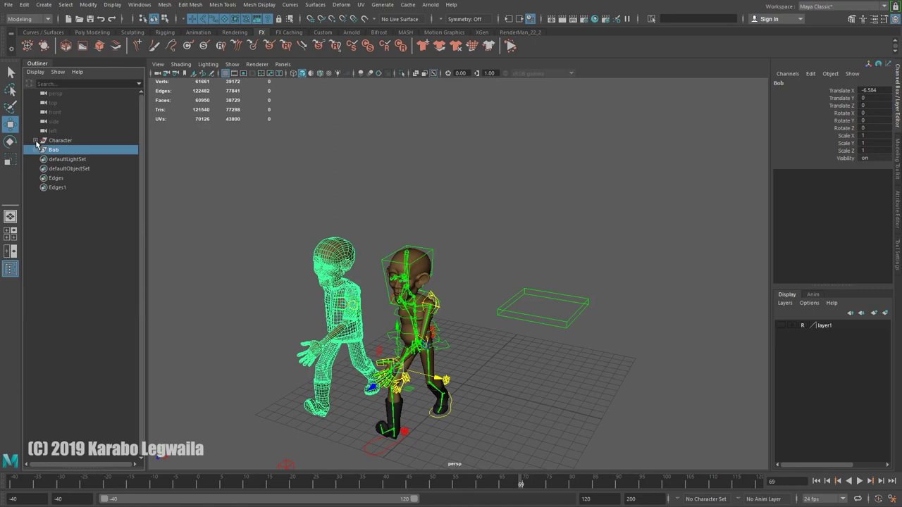
pyautogui.keyDown('shift'); pyautogui.click(35, 141); pyautogui.keyUp('shift')
pyautogui.scroll(-10, 109, 266)
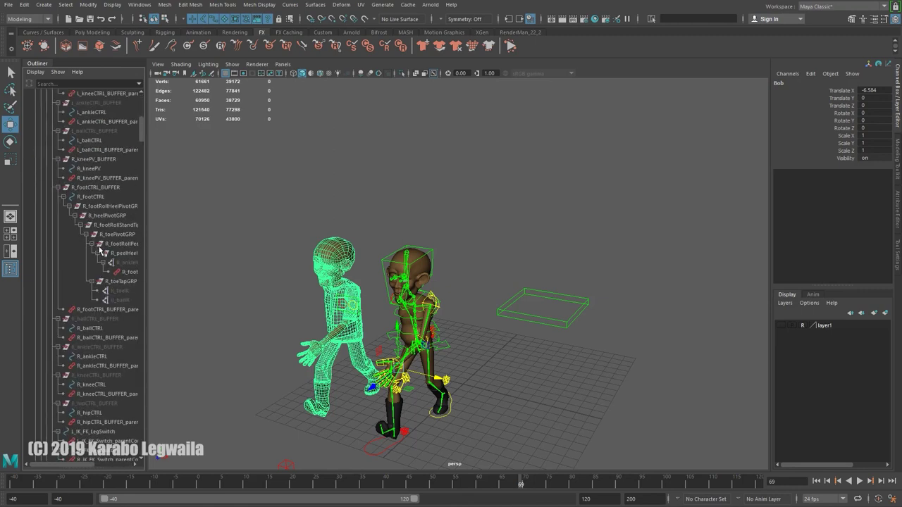
pyautogui.scroll(-15, 109, 266)
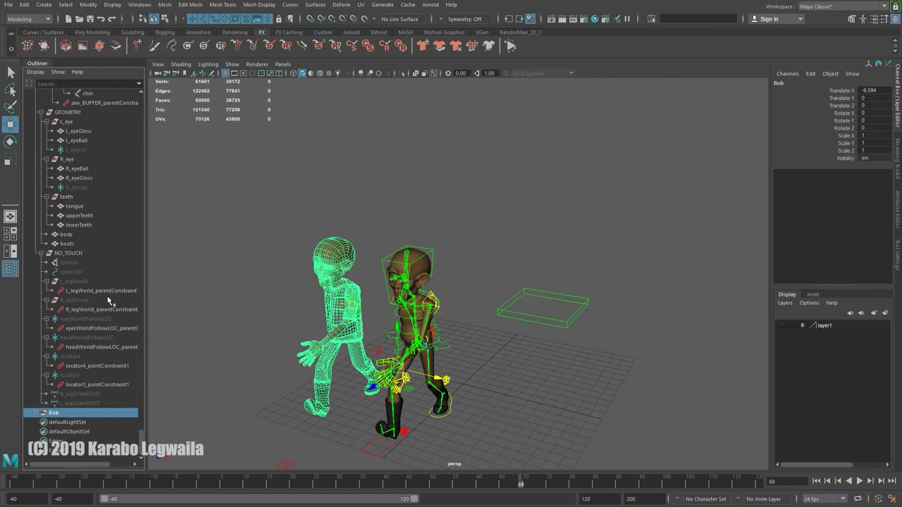
pyautogui.scroll(20, 108, 302)
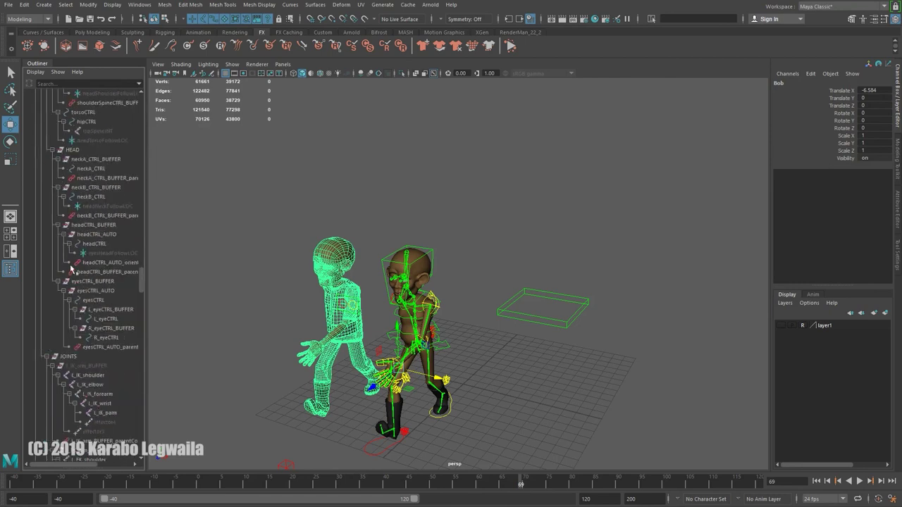
# Step: Collapse the Character group's hierarchy, deselect Bob, and compare the clothed Bob with the rigged Character from several angles
pyautogui.scroll(15, 72, 263)
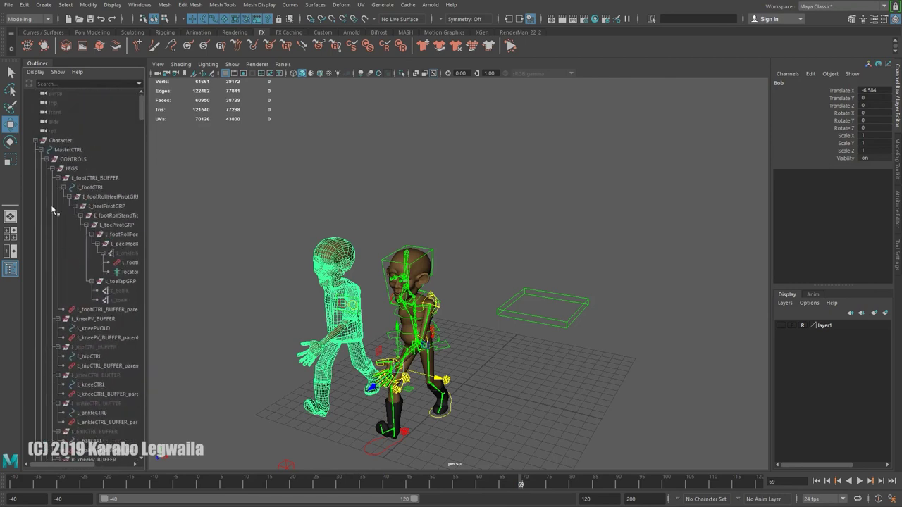
pyautogui.click(35, 141)
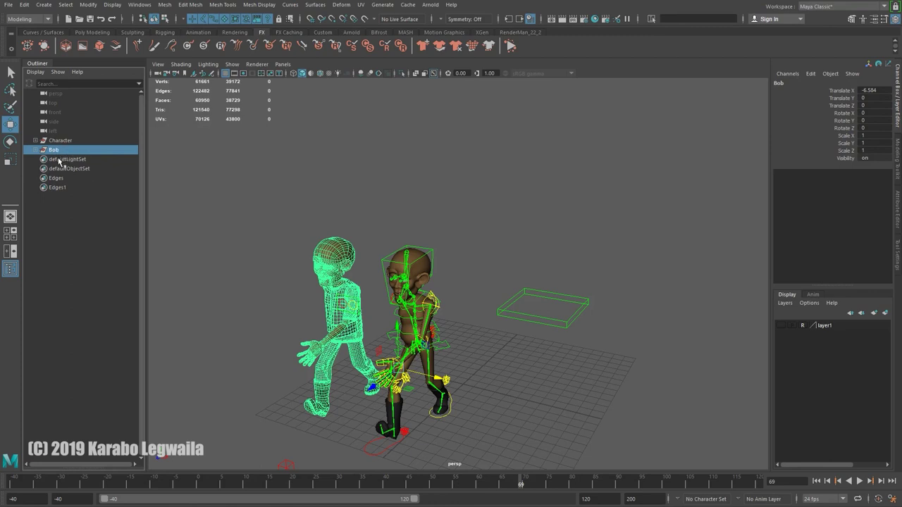
pyautogui.keyDown('alt'); pyautogui.moveTo(541, 424); pyautogui.dragTo(582, 403); pyautogui.keyUp('alt')
pyautogui.click(571, 282)
pyautogui.keyDown('alt'); pyautogui.moveTo(578, 328); pyautogui.dragTo(604, 332); pyautogui.keyUp('alt')
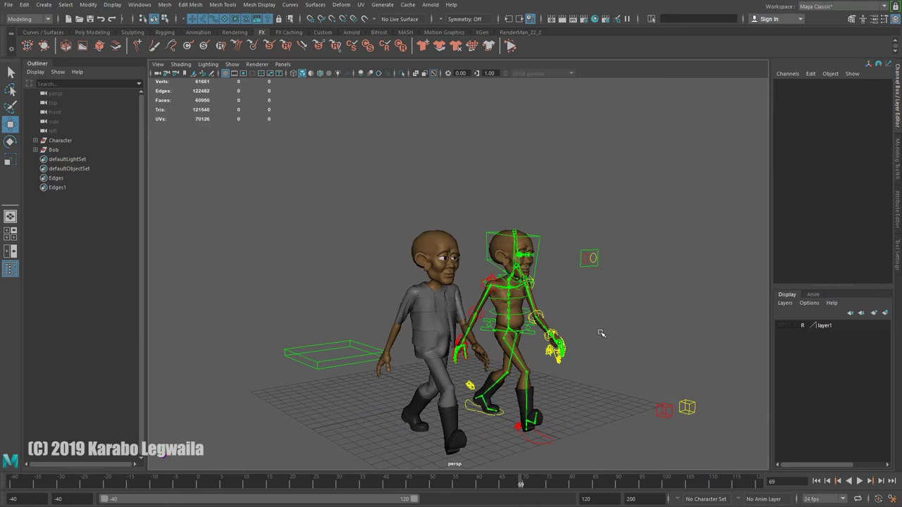
pyautogui.keyDown('alt'); pyautogui.moveTo(484, 401); pyautogui.dragTo(566, 385); pyautogui.keyUp('alt')
pyautogui.keyDown('alt'); pyautogui.moveTo(566, 385); pyautogui.dragTo(485, 378, button='middle'); pyautogui.keyUp('alt')
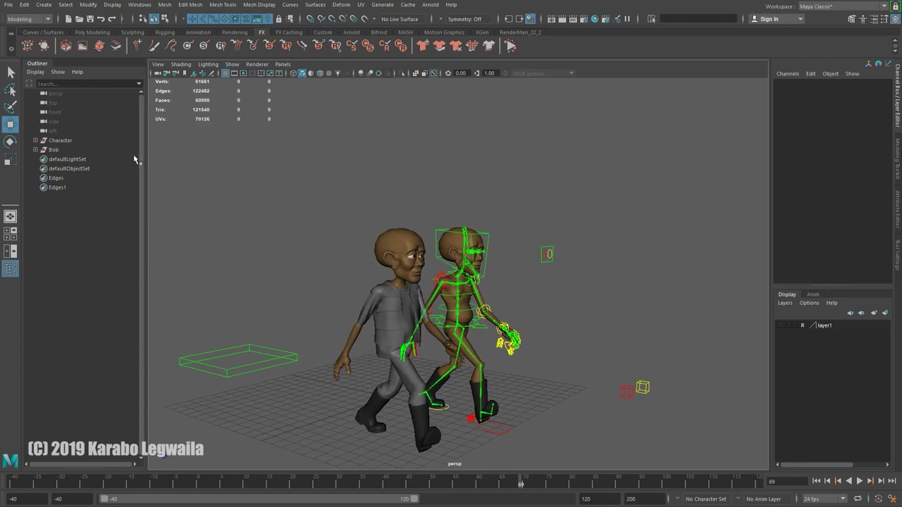
# Step: Hide the rigged Character group, leaving the Bob group on its own in the scene
pyautogui.click(69, 142)
pyautogui.hotkey('ctrl', 'h')
pyautogui.keyDown('alt'); pyautogui.moveTo(499, 322); pyautogui.dragTo(271, 325); pyautogui.keyUp('alt')
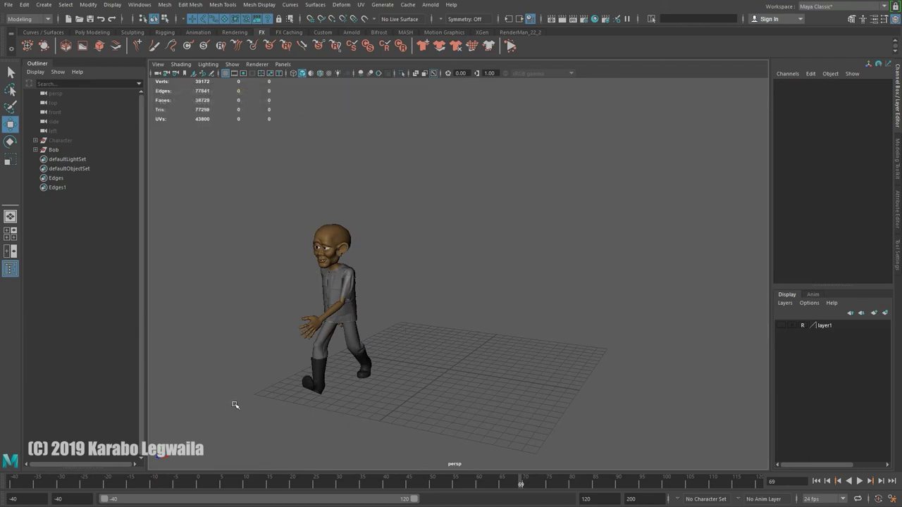
# Step: Examine the clothed Bob model up close from several sides, then play and scrub its cached walk animation
pyautogui.keyDown('alt'); pyautogui.moveTo(301, 324); pyautogui.dragTo(472, 357, button='right'); pyautogui.keyUp('alt')
pyautogui.keyDown('alt'); pyautogui.moveTo(471, 356); pyautogui.dragTo(655, 361, button='middle'); pyautogui.keyUp('alt')
pyautogui.keyDown('alt'); pyautogui.moveTo(508, 365); pyautogui.dragTo(467, 302); pyautogui.keyUp('alt')
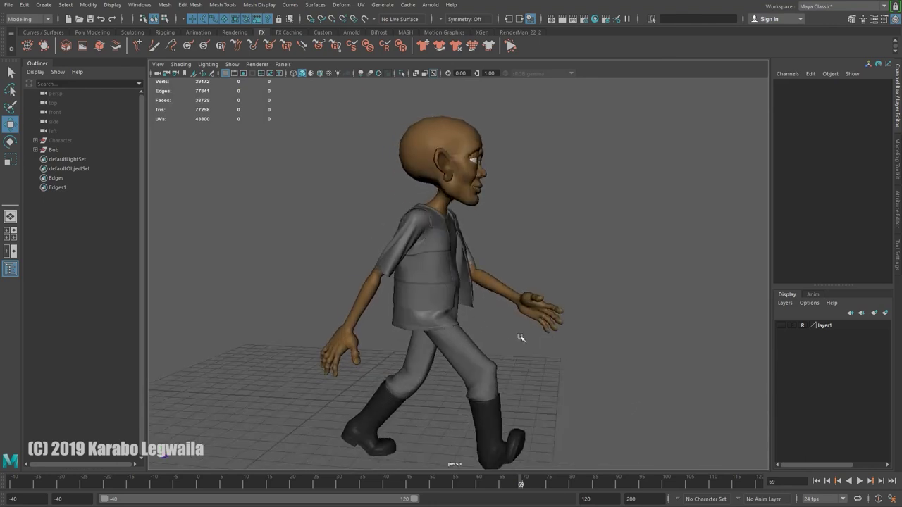
pyautogui.keyDown('alt'); pyautogui.moveTo(603, 380); pyautogui.dragTo(522, 376); pyautogui.keyUp('alt')
pyautogui.keyDown('alt'); pyautogui.moveTo(602, 393); pyautogui.dragTo(539, 384, button='right'); pyautogui.keyUp('alt')
pyautogui.moveTo(503, 484); pyautogui.dragTo(408, 479)
pyautogui.hotkey('alt', 'v')
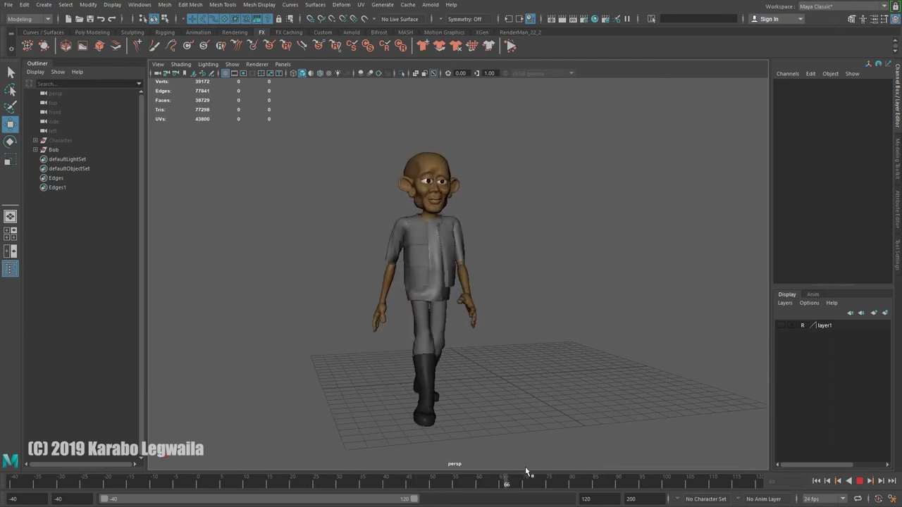
pyautogui.moveTo(513, 475); pyautogui.dragTo(326, 458)
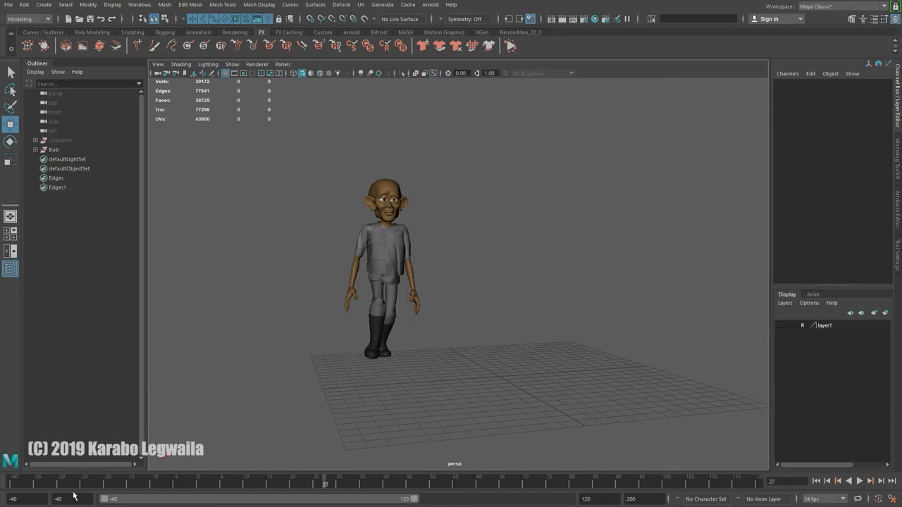
pyautogui.keyDown('alt'); pyautogui.moveTo(475, 302); pyautogui.dragTo(496, 341); pyautogui.keyUp('alt')
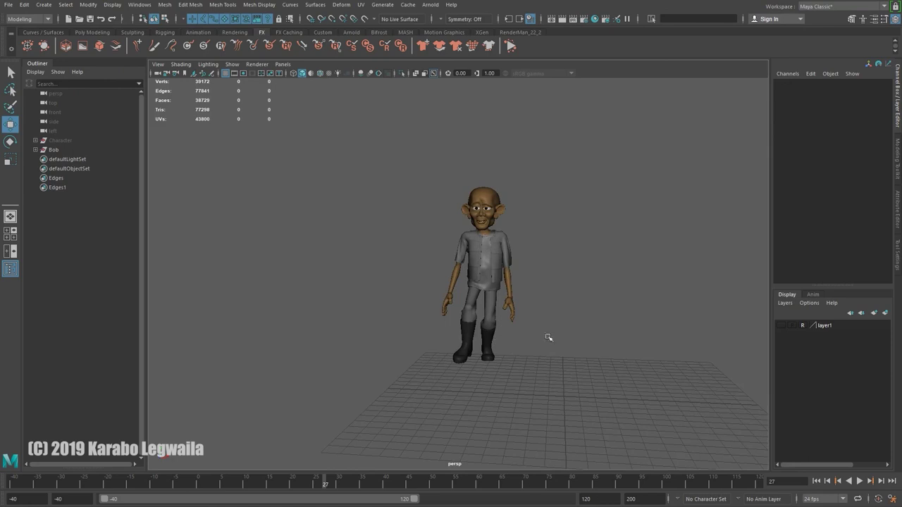
# Step: Set the Bob group's Translate X to 0 to return it to its original position
pyautogui.click(54, 150)
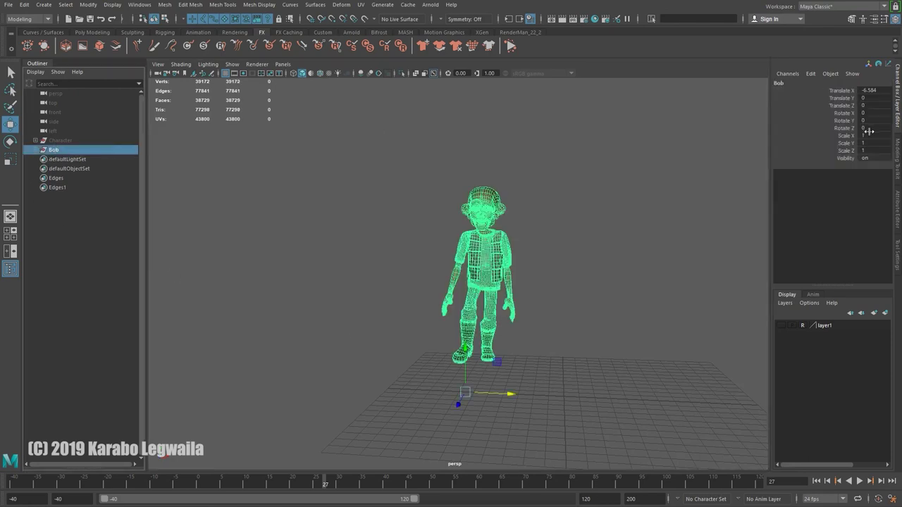
pyautogui.doubleClick(872, 91)
pyautogui.write('0')
pyautogui.press('Return')
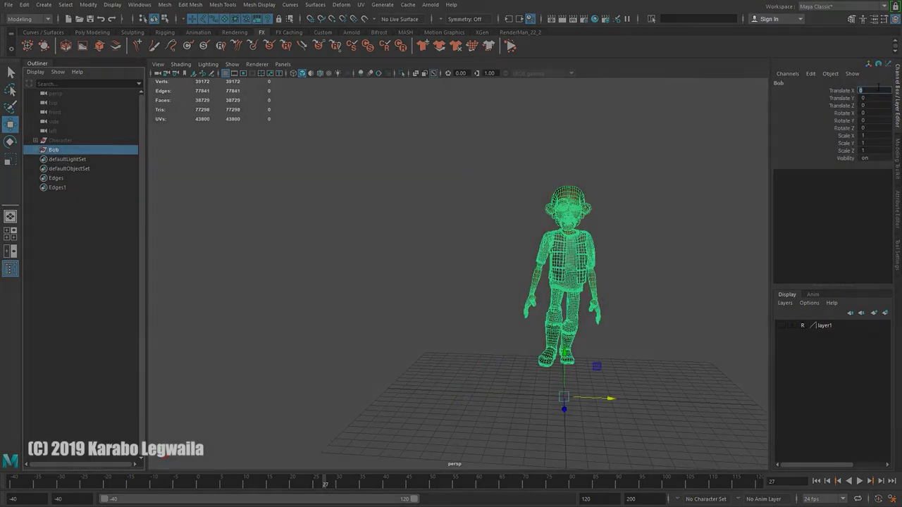